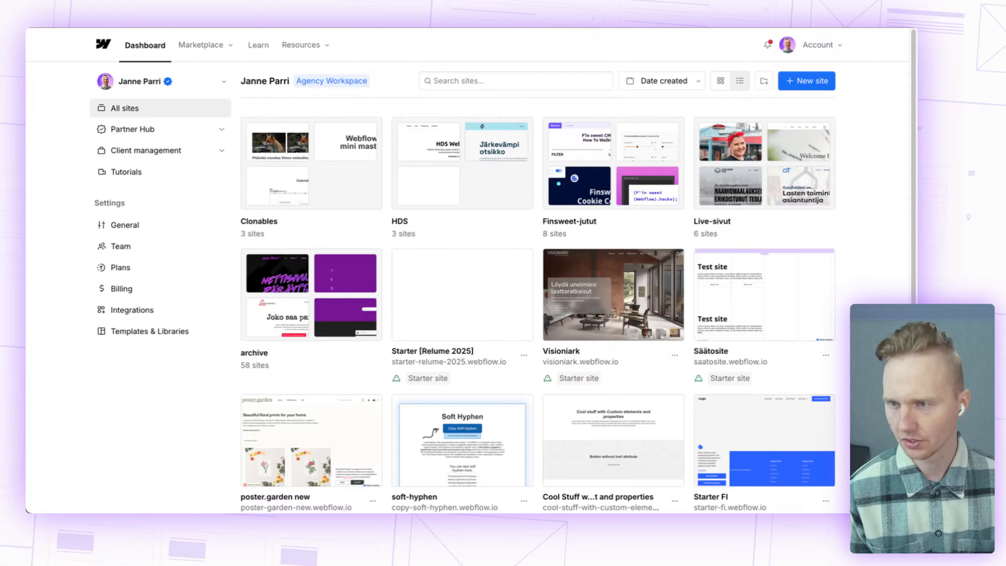
Step: Switch to the Relume Site Builder page, reload it and open the login
{"action": "key", "text": "ctrl+Tab"}
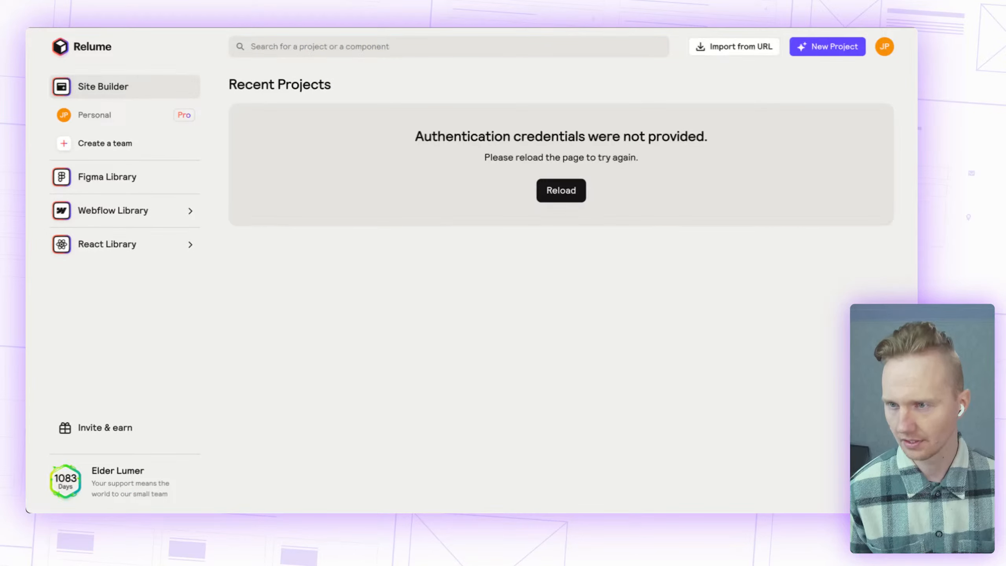
{"action": "key", "text": "ctrl+Tab"}
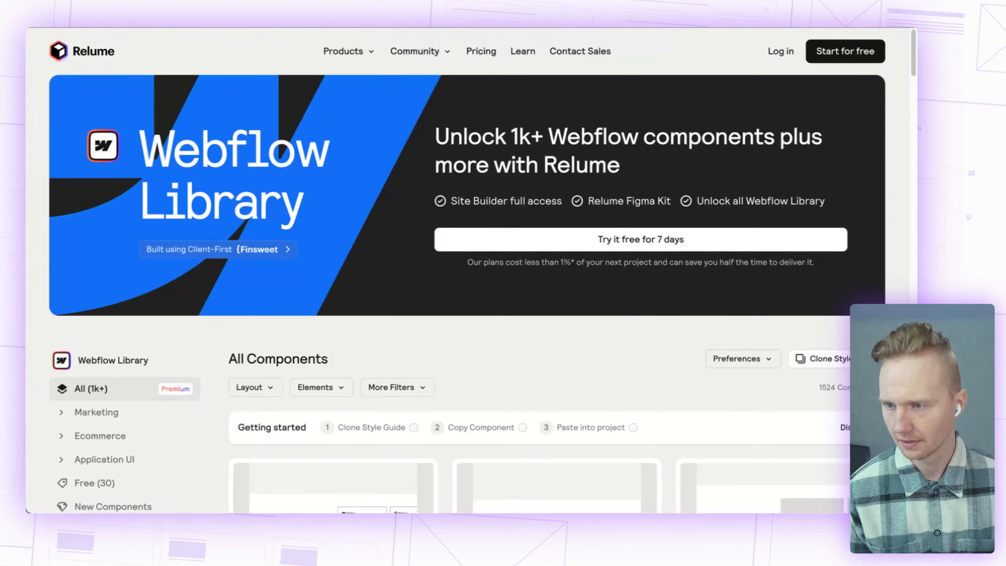
{"action": "key", "text": "ctrl+shift+Tab"}
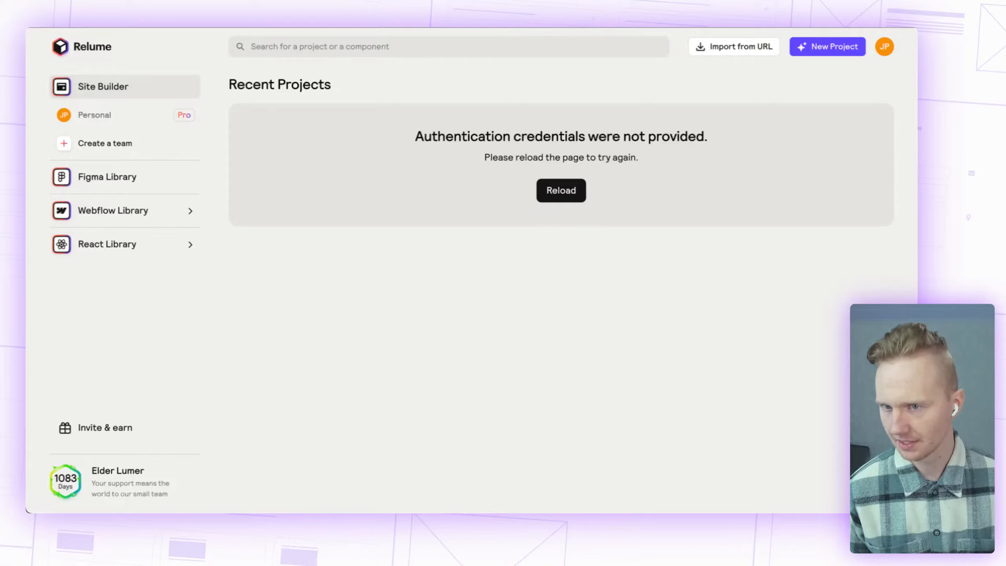
{"action": "key", "text": "super+r"}
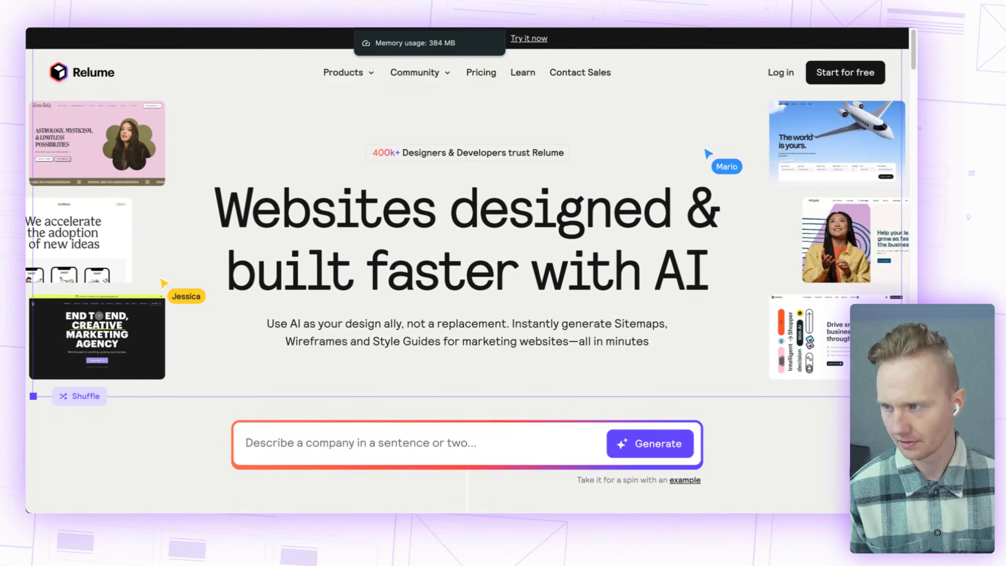
{"action": "left_click", "coordinate": [779, 73]}
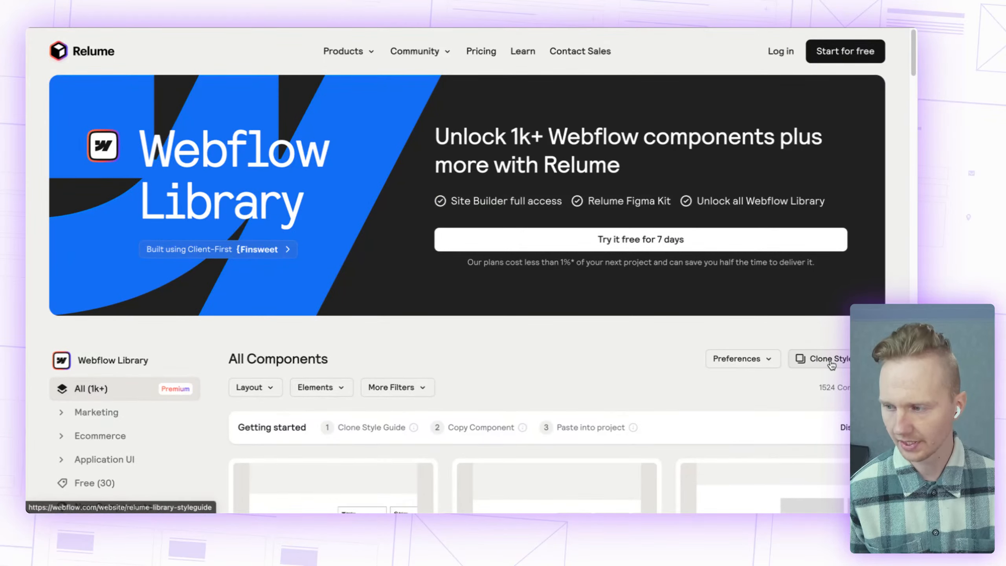
Step: Open the cloneable Relume Style Guide from the Webflow Library and look over its starter project description
{"action": "left_click", "coordinate": [824, 363]}
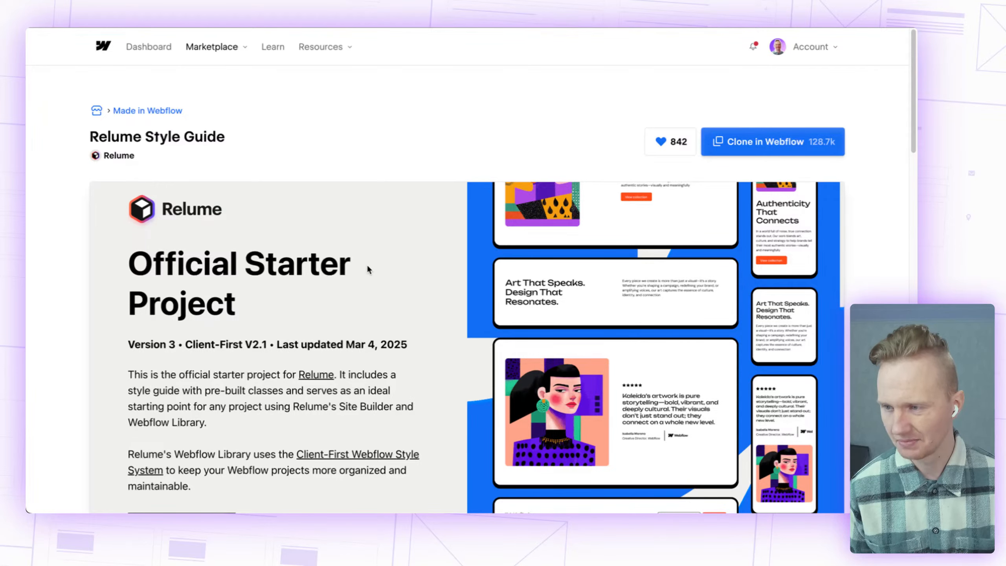
{"action": "scroll", "coordinate": [338, 295], "scroll_direction": "down", "scroll_amount": 3}
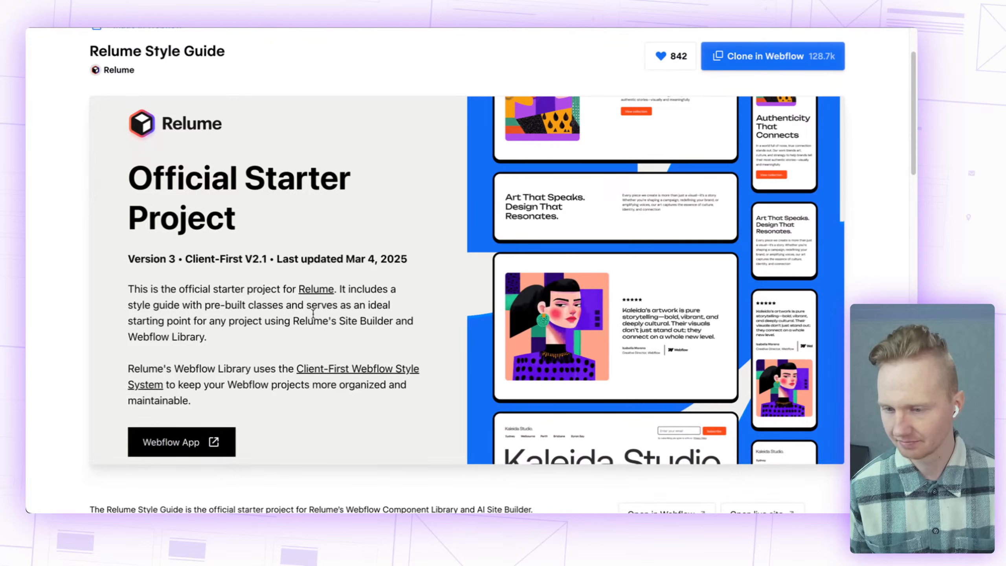
{"action": "scroll", "coordinate": [319, 278], "scroll_direction": "up", "scroll_amount": 3}
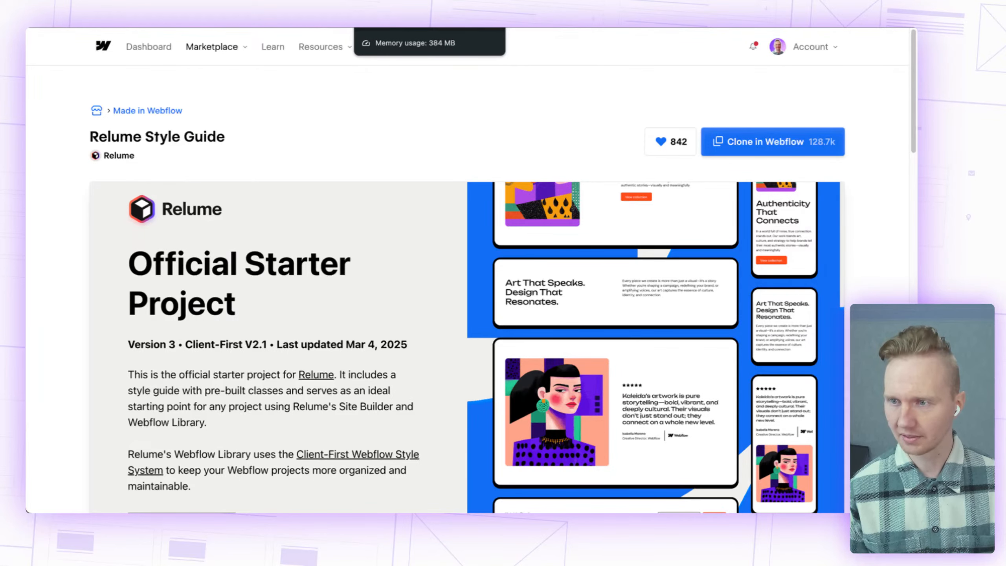
Step: Return to the Webflow dashboard and open the Starter [Relume 2025] site in the Designer
{"action": "left_click", "coordinate": [390, 27]}
{"action": "key", "text": "ctrl+Tab"}
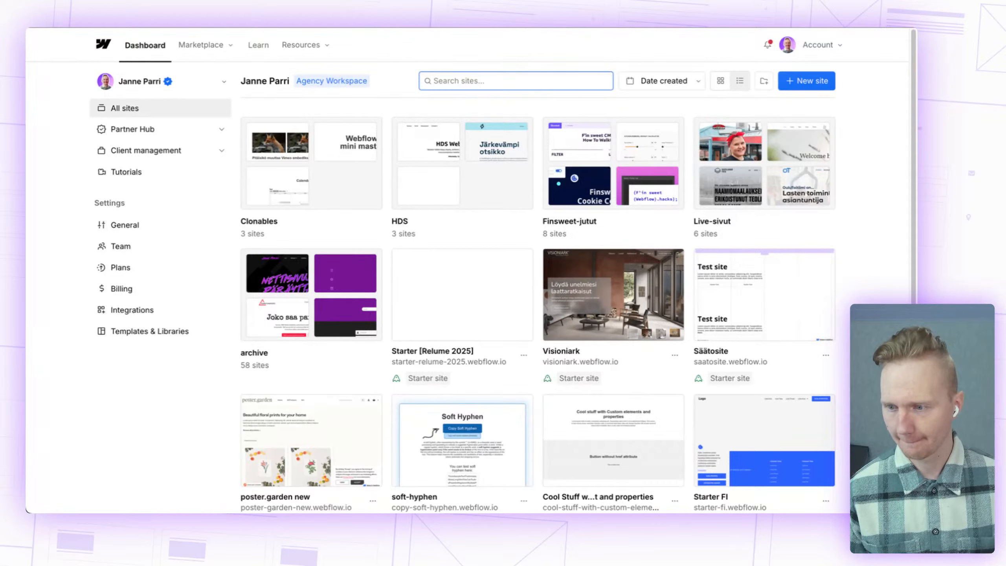
{"action": "mouse_move", "coordinate": [445, 263]}
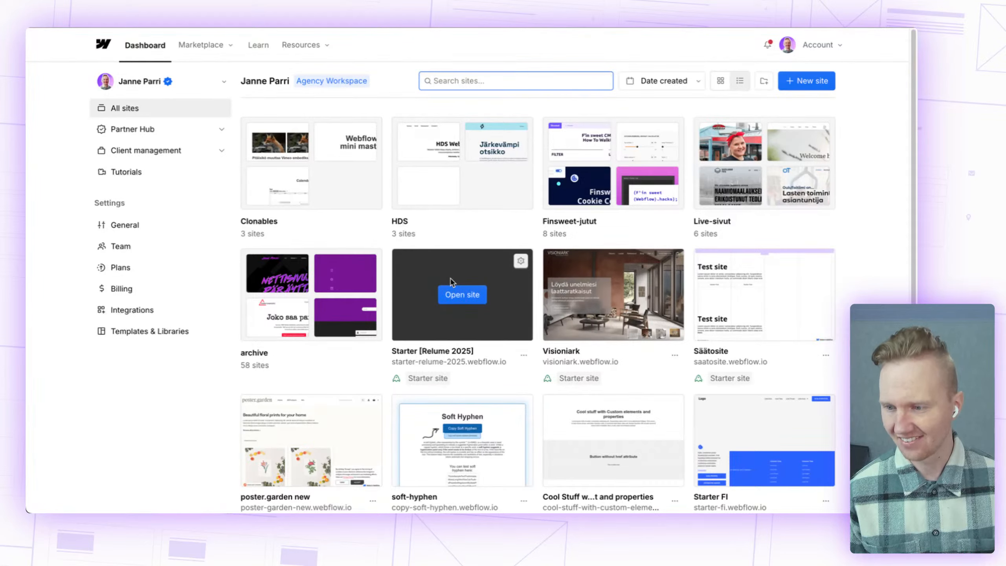
{"action": "left_click", "coordinate": [460, 298]}
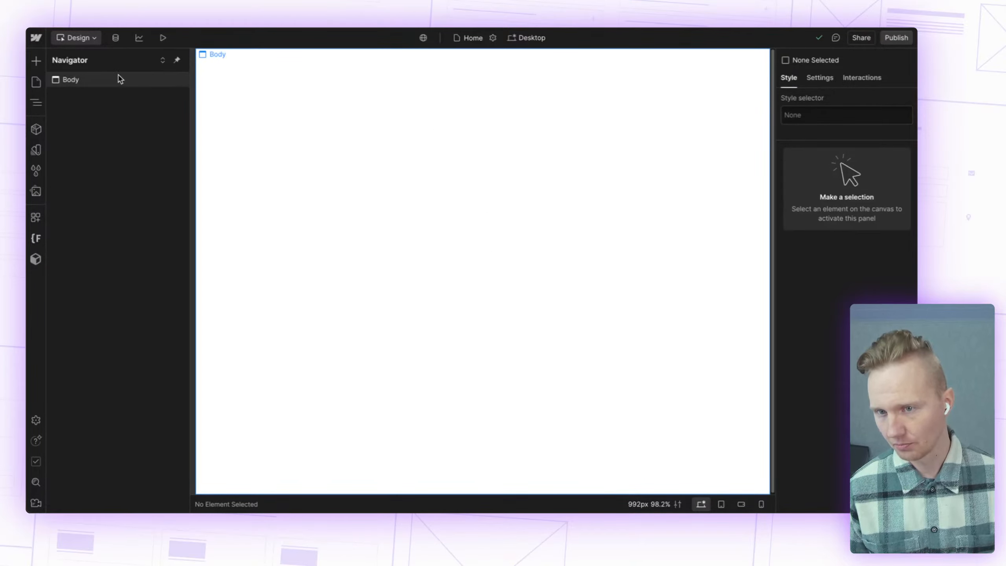
Step: Open the Privacy page from the Legal folder and expand its page-wrapper, main-wrapper and section_boring structure
{"action": "left_click", "coordinate": [37, 84]}
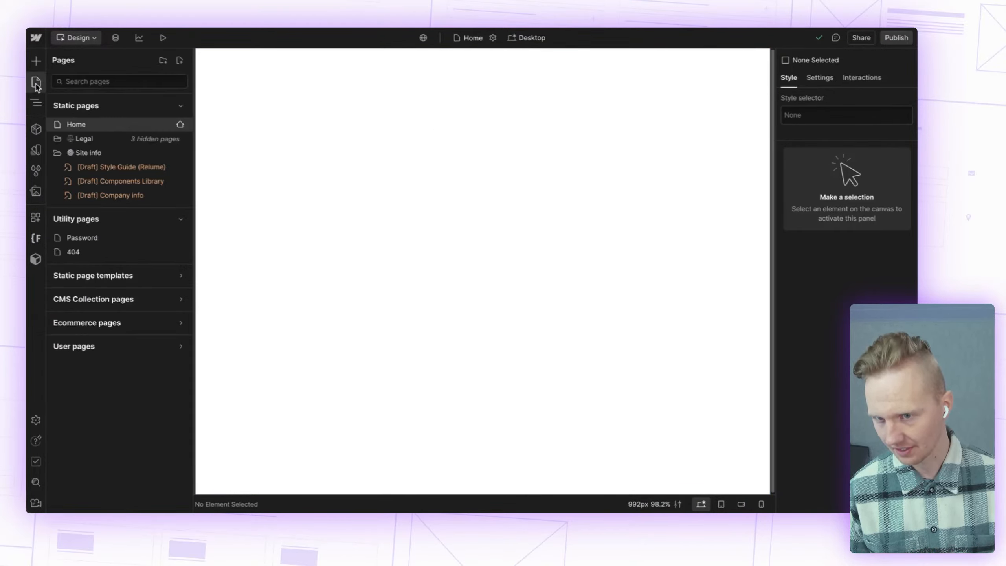
{"action": "left_click", "coordinate": [57, 139]}
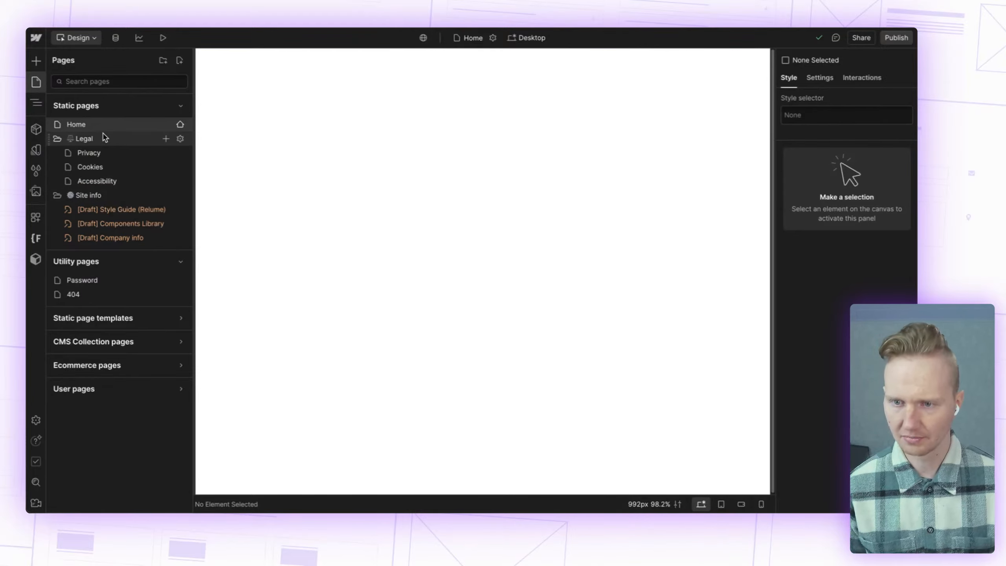
{"action": "left_click", "coordinate": [110, 156]}
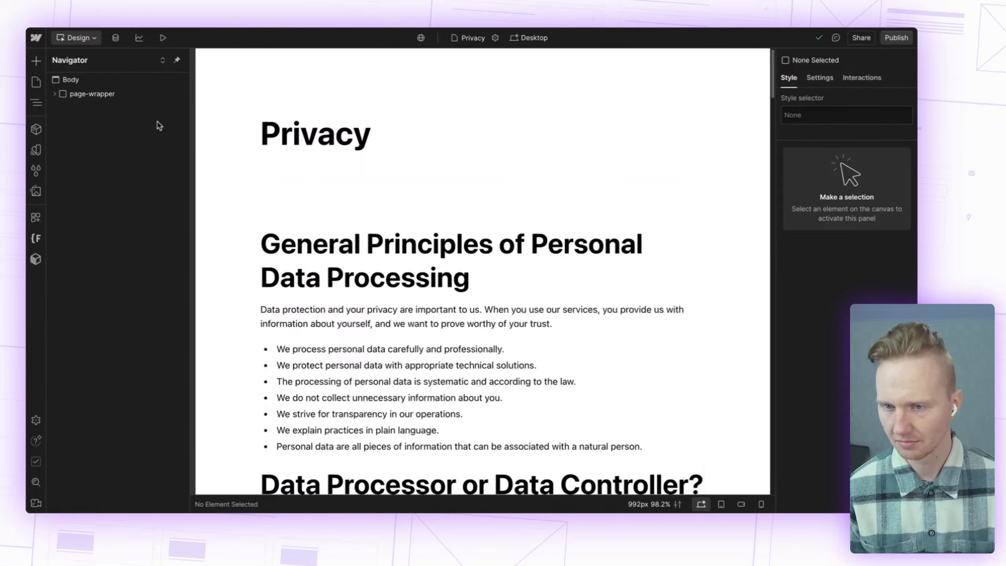
{"action": "left_click", "coordinate": [55, 94]}
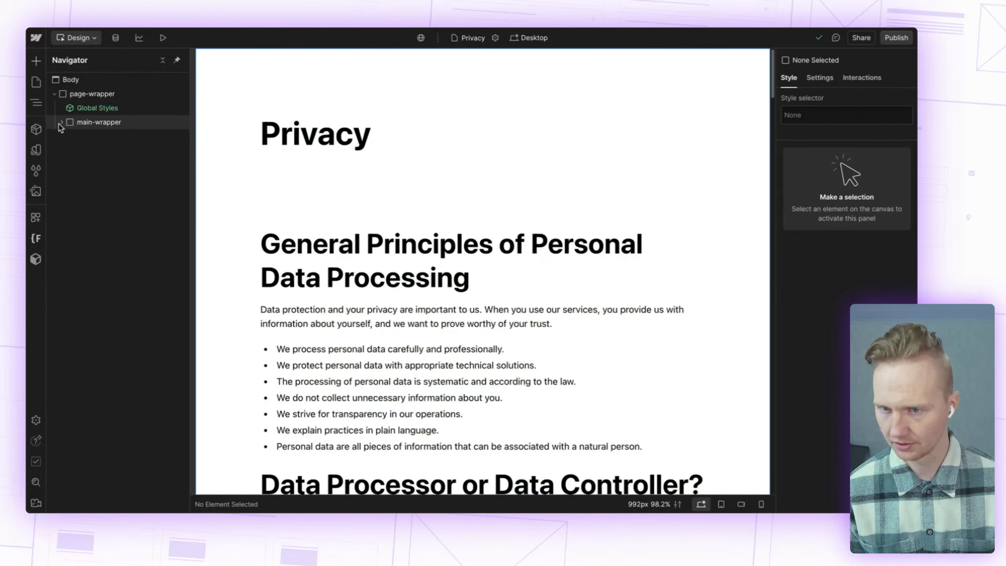
{"action": "left_click", "coordinate": [61, 122]}
{"action": "left_click", "coordinate": [68, 136]}
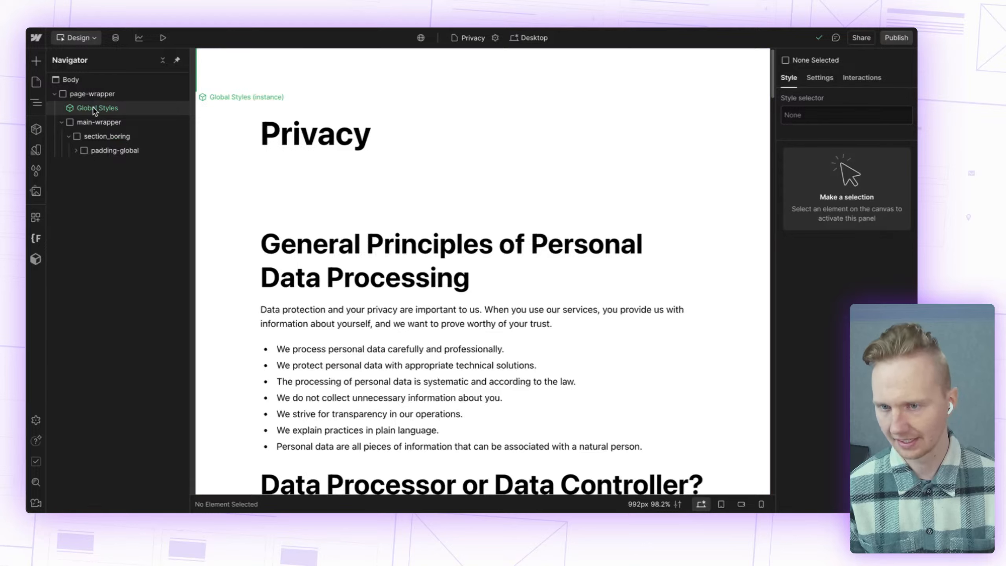
Step: Open the draft Style Guide (Relume) page and review its typography section down to the All Images row
{"action": "left_click", "coordinate": [36, 84]}
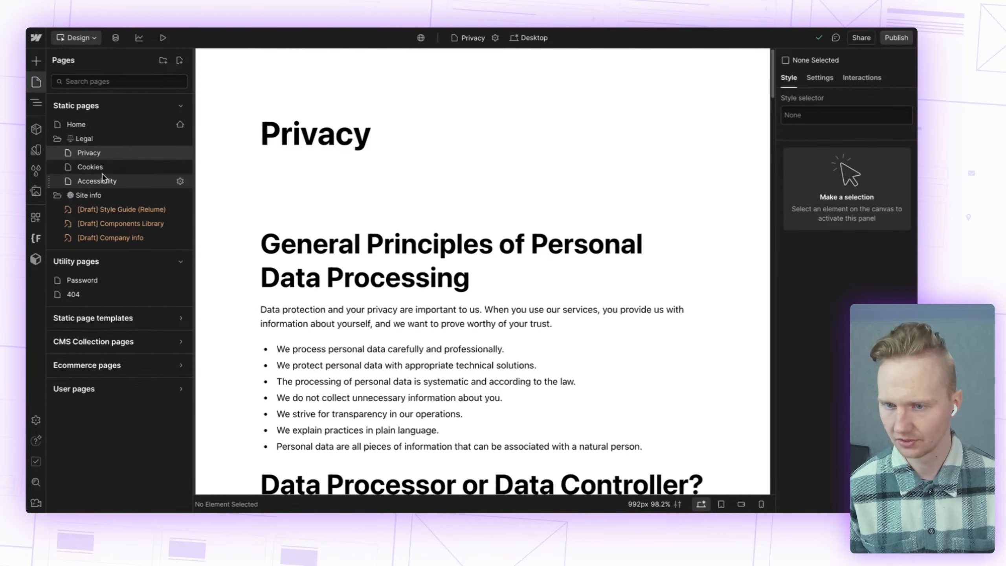
{"action": "left_click", "coordinate": [106, 210]}
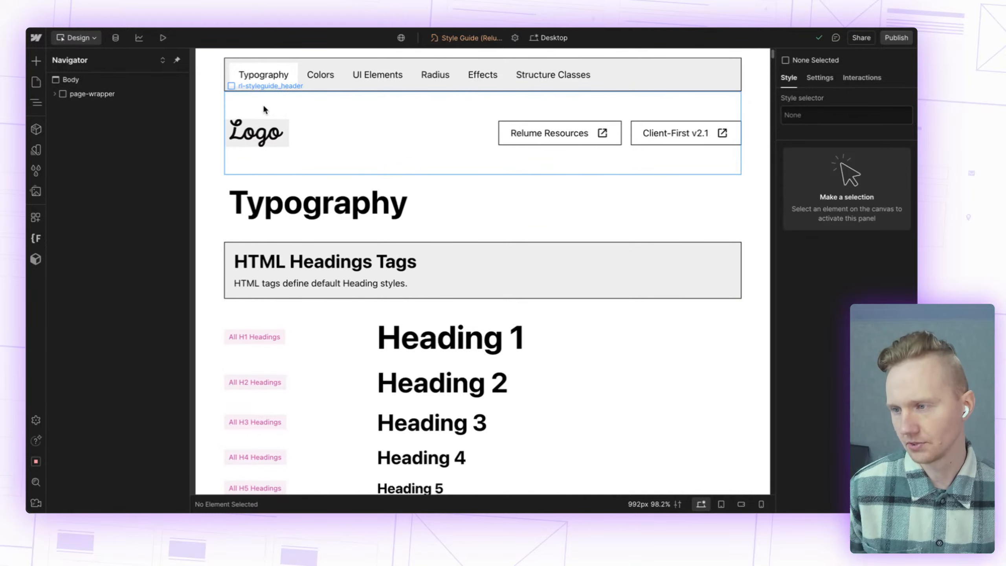
{"action": "scroll", "coordinate": [337, 210], "scroll_direction": "down", "scroll_amount": 5}
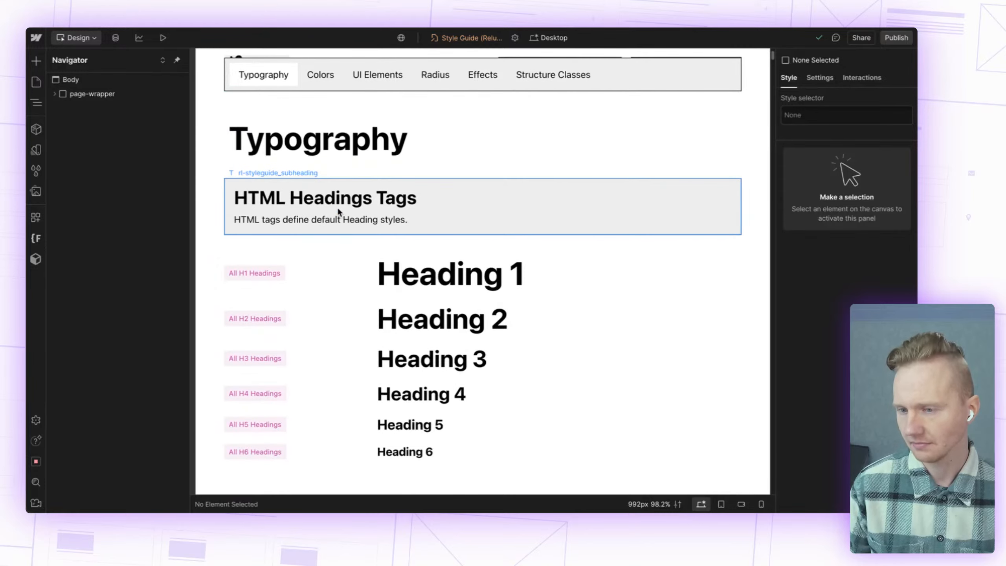
{"action": "scroll", "coordinate": [338, 212], "scroll_direction": "down", "scroll_amount": 12}
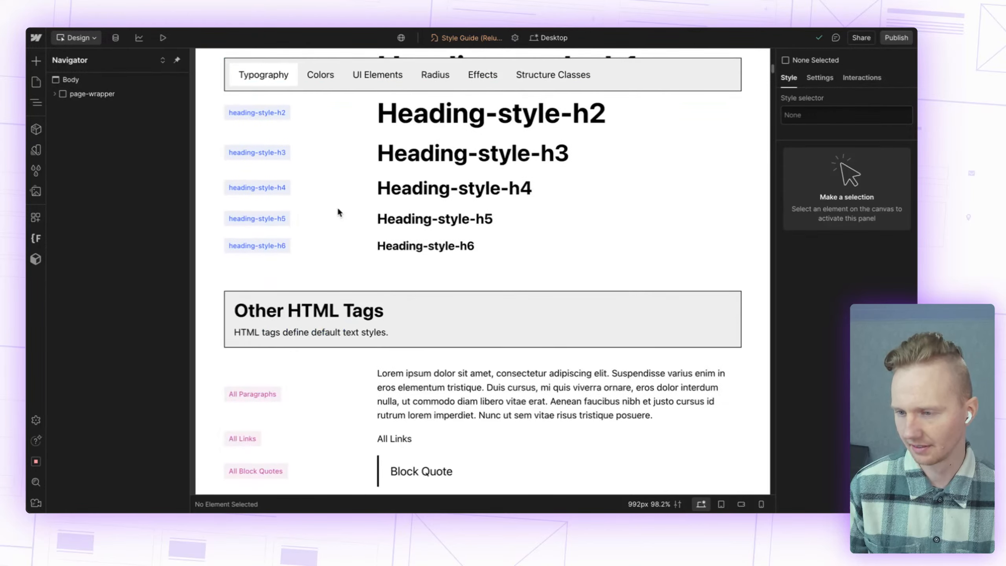
{"action": "scroll", "coordinate": [337, 210], "scroll_direction": "down", "scroll_amount": 5}
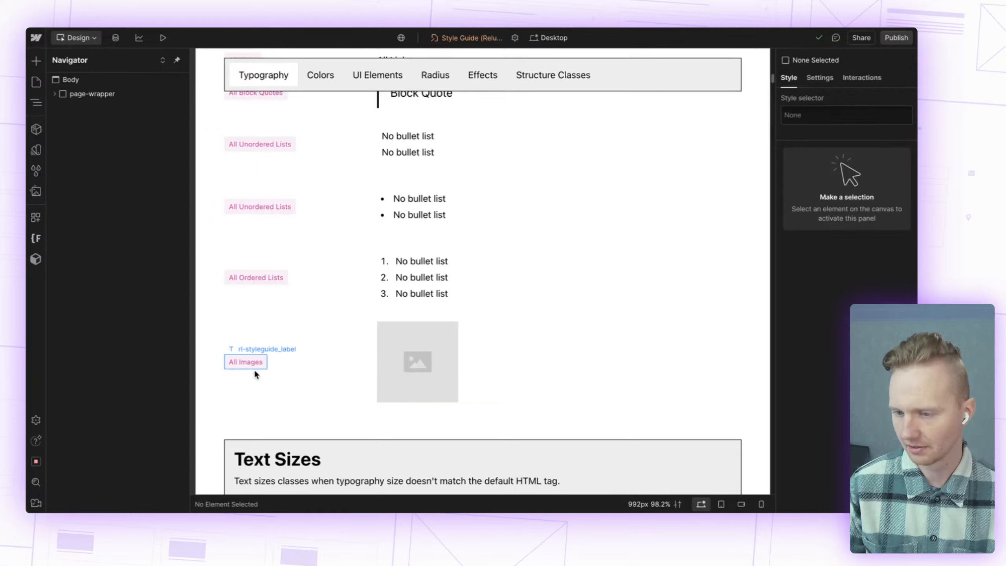
Step: Select the placeholder image in the All Images row, target the All Images tag and inspect its sizing and background styles
{"action": "left_click", "coordinate": [408, 353]}
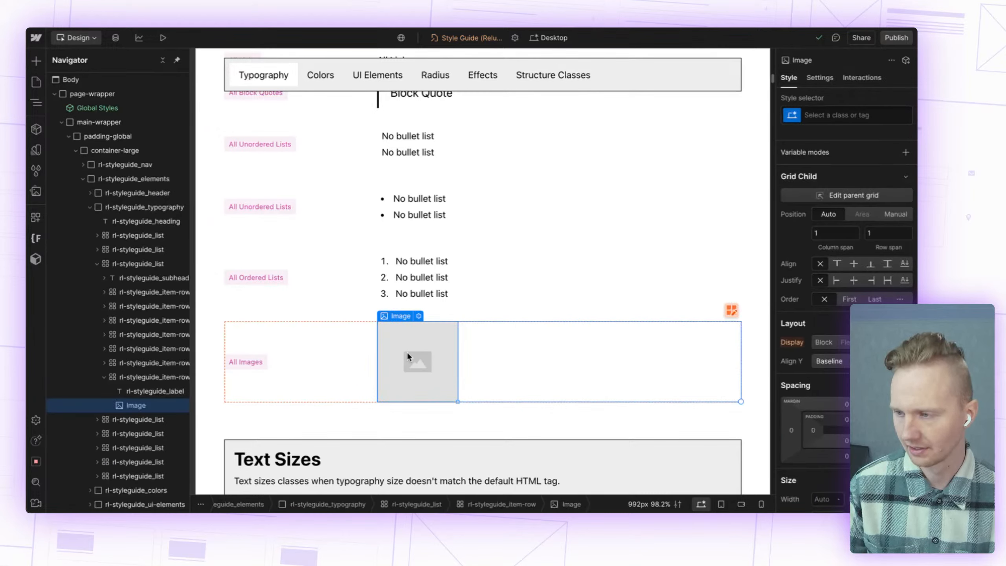
{"action": "left_click", "coordinate": [869, 116]}
{"action": "left_click", "coordinate": [814, 185]}
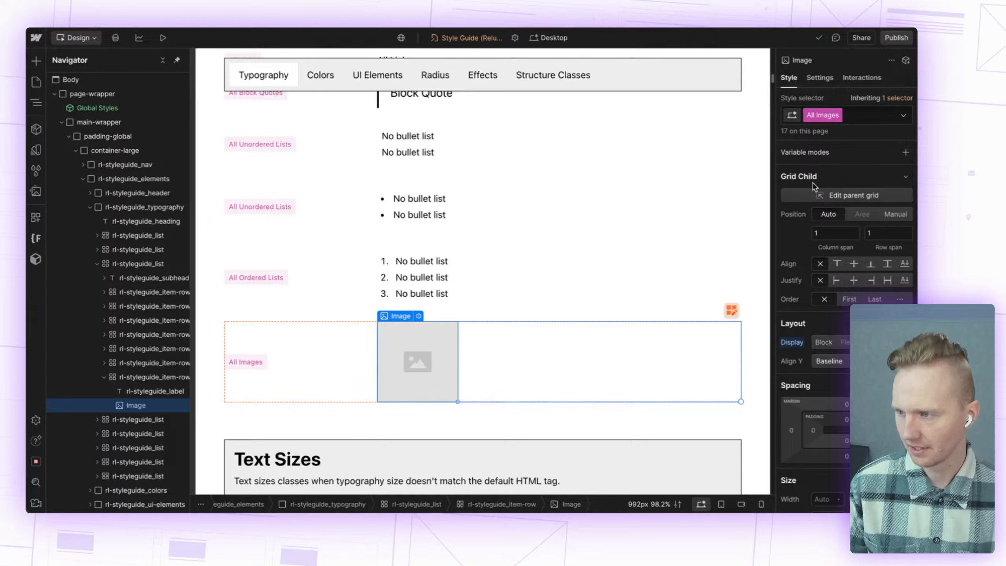
{"action": "scroll", "coordinate": [811, 238], "scroll_direction": "down", "scroll_amount": 3}
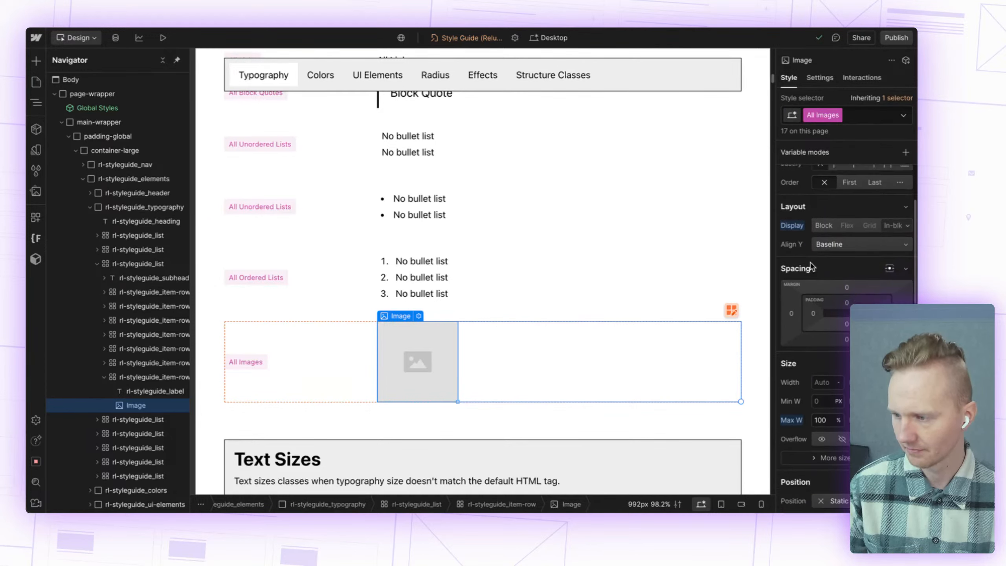
{"action": "scroll", "coordinate": [810, 266], "scroll_direction": "down", "scroll_amount": 3}
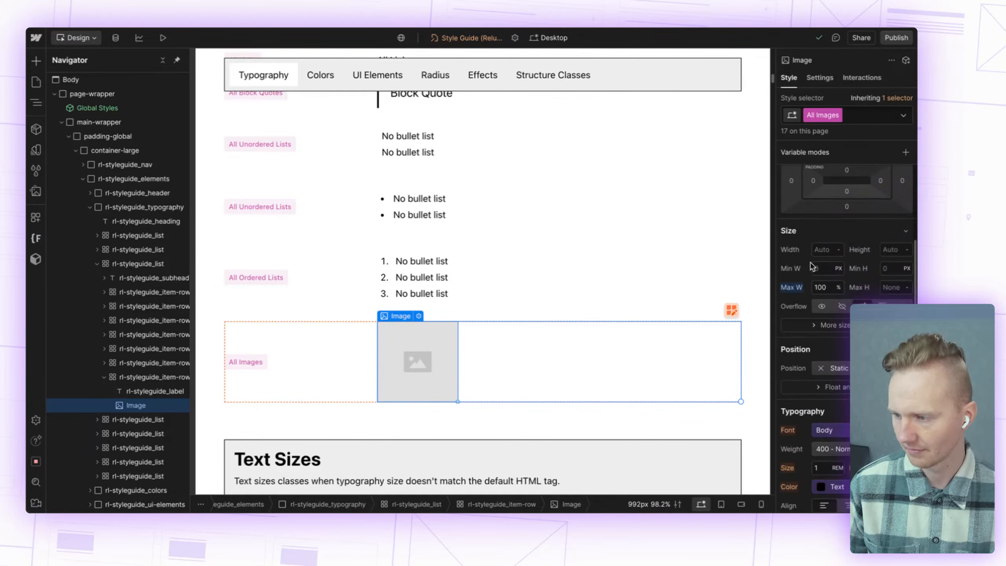
{"action": "left_click", "coordinate": [814, 327]}
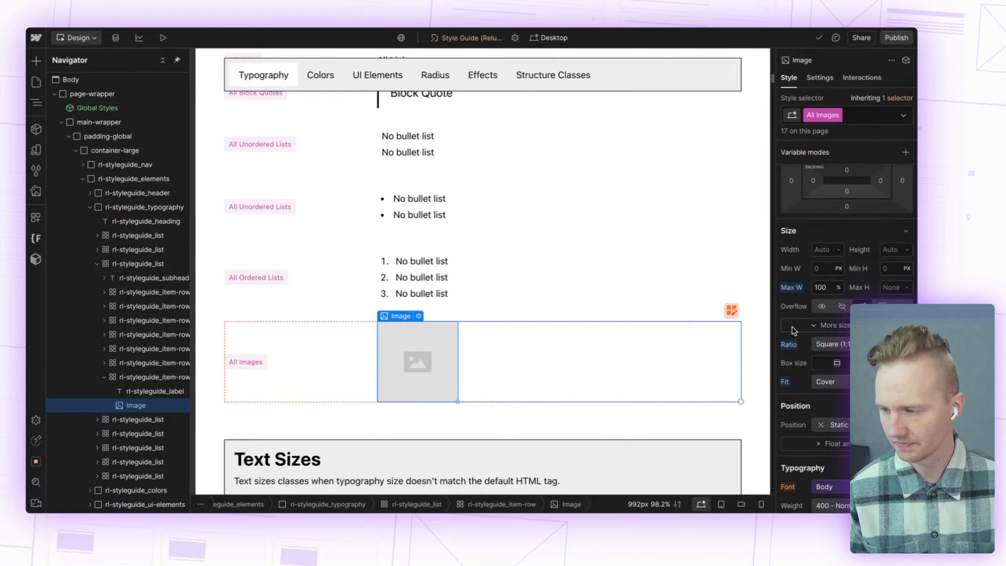
{"action": "scroll", "coordinate": [796, 332], "scroll_direction": "down", "scroll_amount": 6}
{"action": "scroll", "coordinate": [793, 331], "scroll_direction": "down", "scroll_amount": 2}
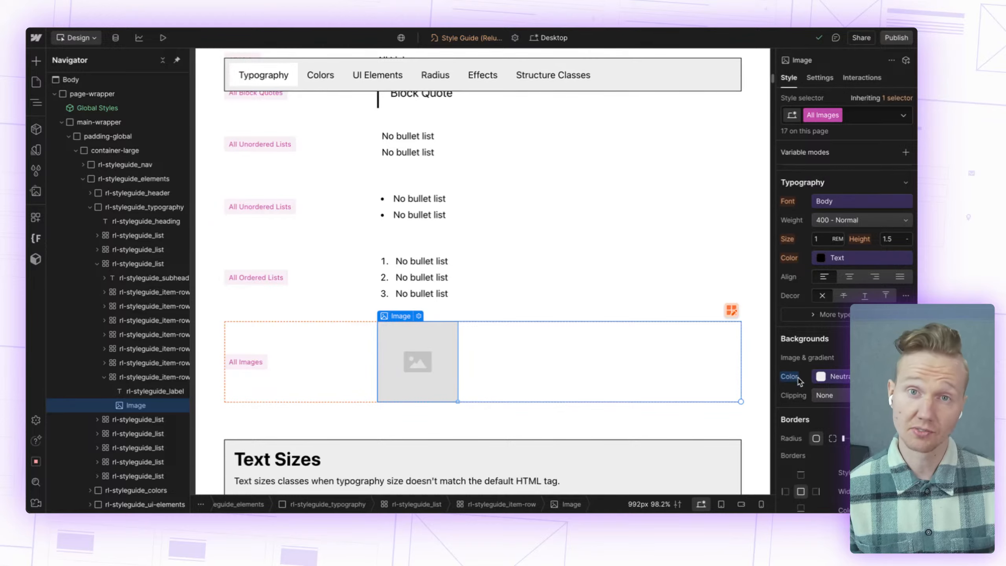
Step: Review the text sizes, text weights, text styles and rich text sections of the style guide
{"action": "scroll", "coordinate": [609, 313], "scroll_direction": "down", "scroll_amount": 1}
{"action": "scroll", "coordinate": [608, 312], "scroll_direction": "down", "scroll_amount": 10}
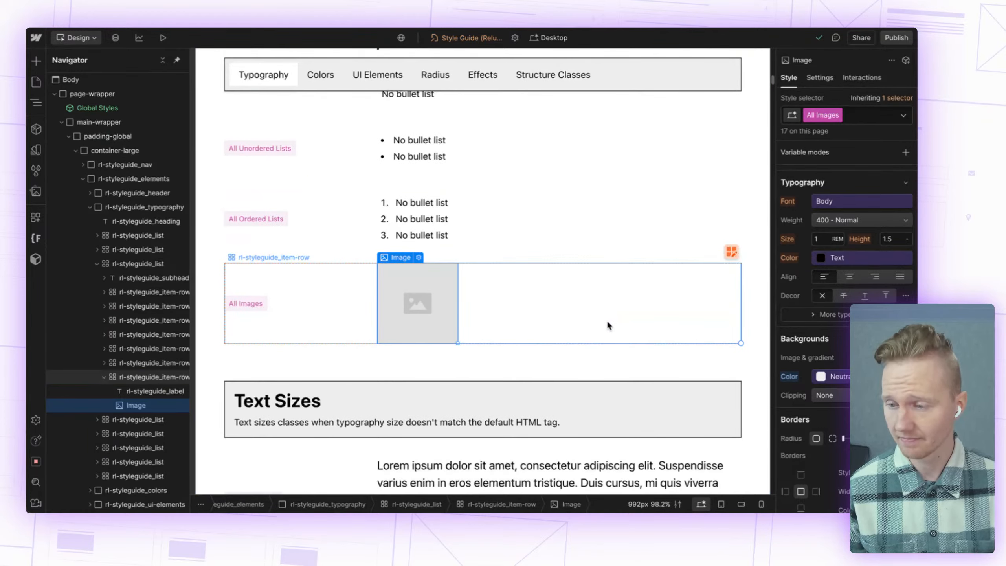
{"action": "scroll", "coordinate": [606, 327], "scroll_direction": "down", "scroll_amount": 7}
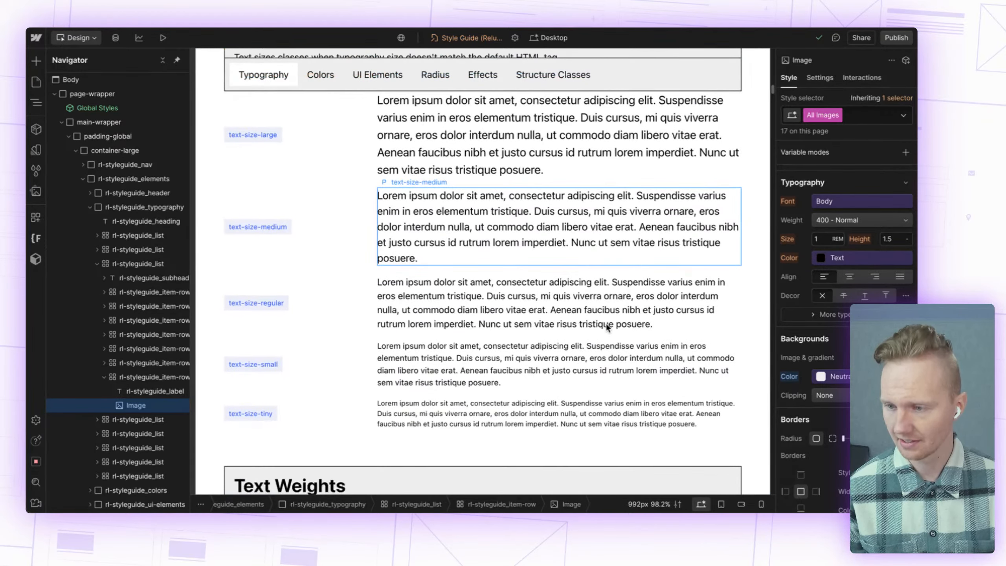
{"action": "scroll", "coordinate": [606, 328], "scroll_direction": "down", "scroll_amount": 10}
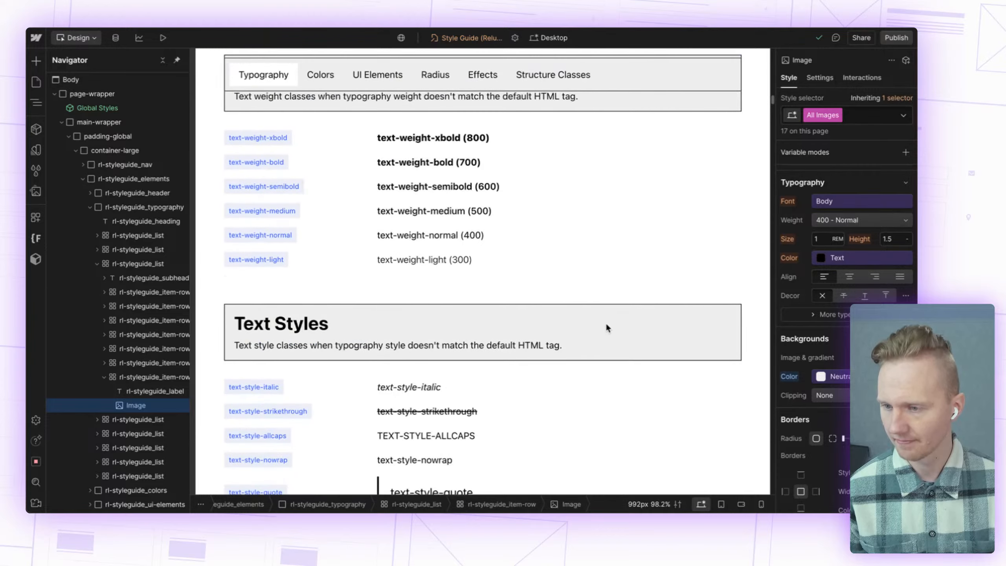
{"action": "scroll", "coordinate": [605, 322], "scroll_direction": "down", "scroll_amount": 8}
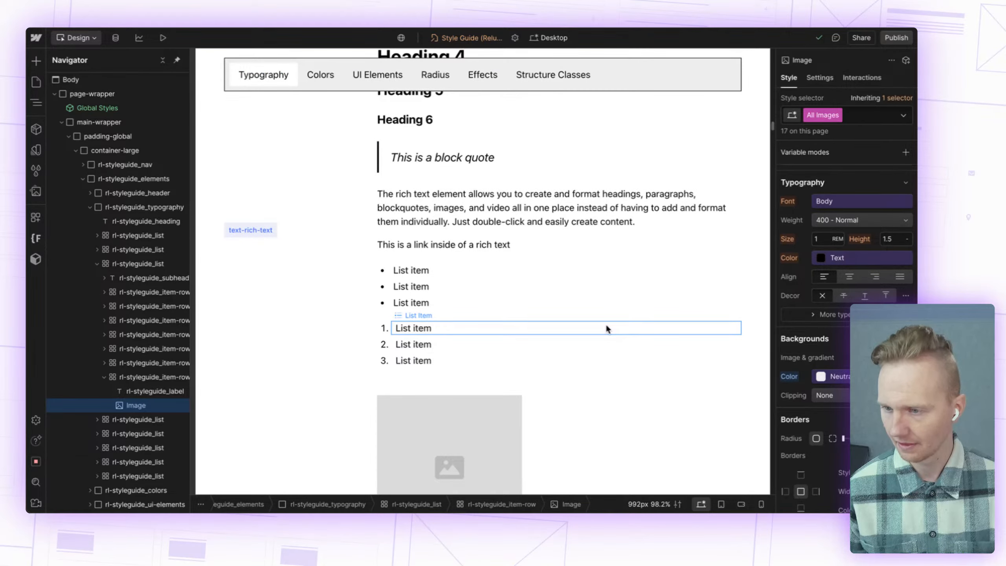
{"action": "scroll", "coordinate": [604, 324], "scroll_direction": "down", "scroll_amount": 3}
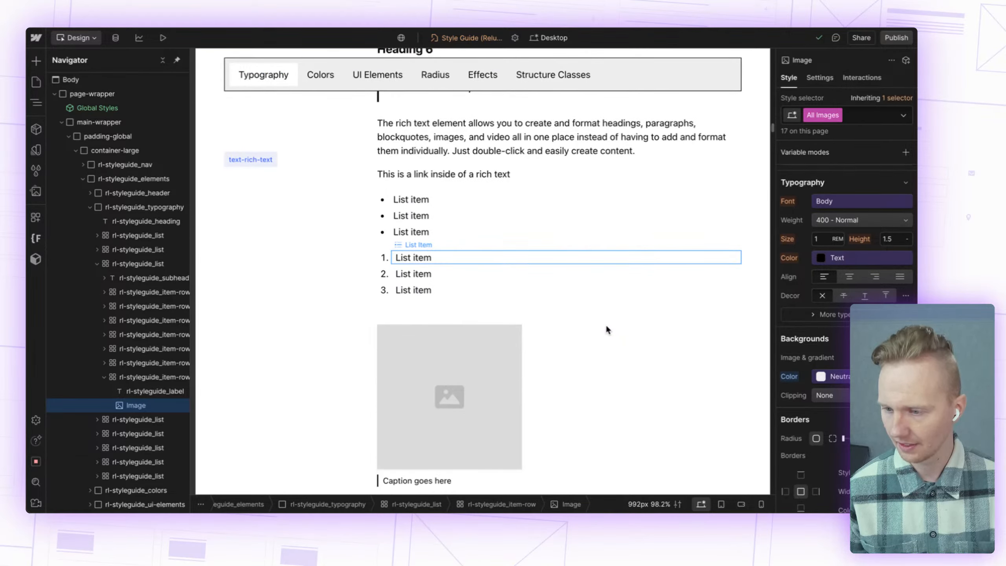
Step: Select the image inside the text-rich-text block and inspect its nested All Images styles
{"action": "left_click", "coordinate": [440, 351]}
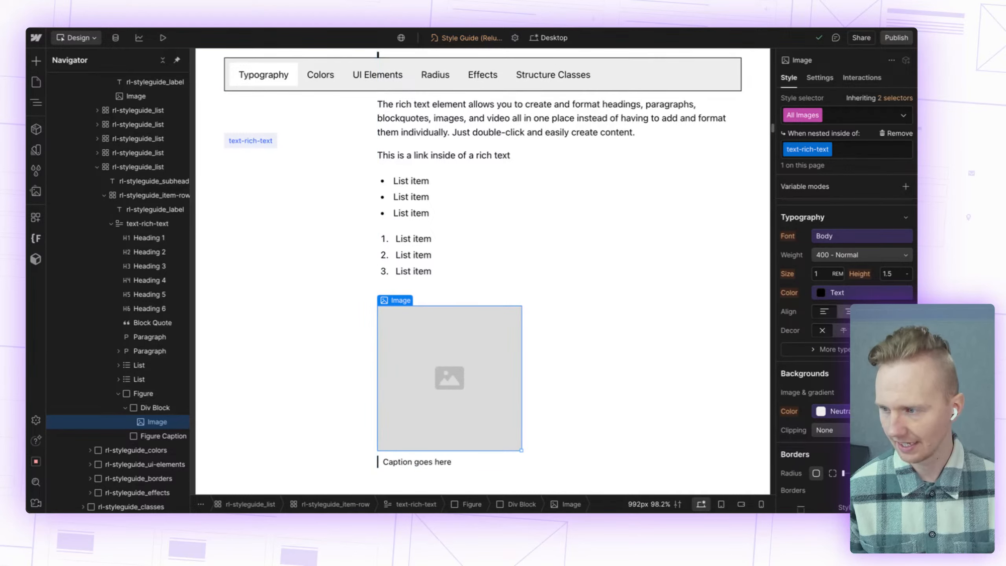
{"action": "scroll", "coordinate": [807, 362], "scroll_direction": "down", "scroll_amount": 3}
{"action": "scroll", "coordinate": [808, 362], "scroll_direction": "down", "scroll_amount": 5}
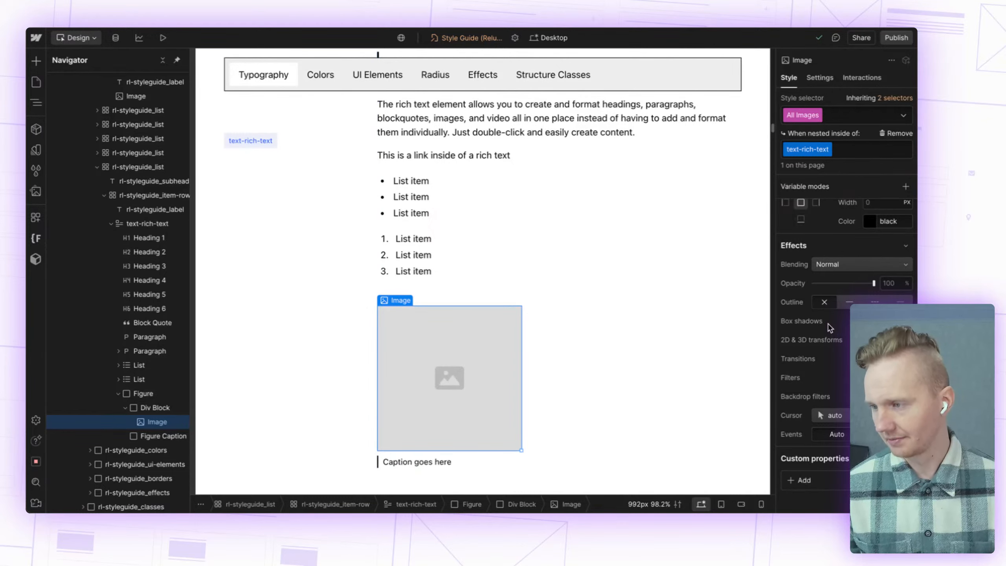
{"action": "scroll", "coordinate": [827, 327], "scroll_direction": "up", "scroll_amount": 1}
{"action": "scroll", "coordinate": [494, 311], "scroll_direction": "down", "scroll_amount": 5}
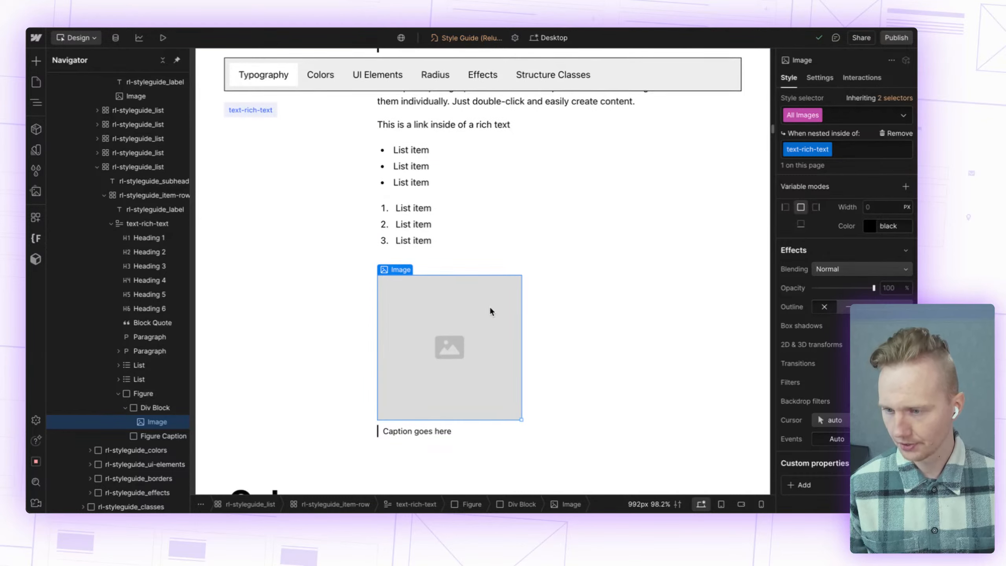
Step: Review the Colors section of the style guide with its Color Schemes block and Scheme 1 sample
{"action": "scroll", "coordinate": [491, 311], "scroll_direction": "down", "scroll_amount": 3}
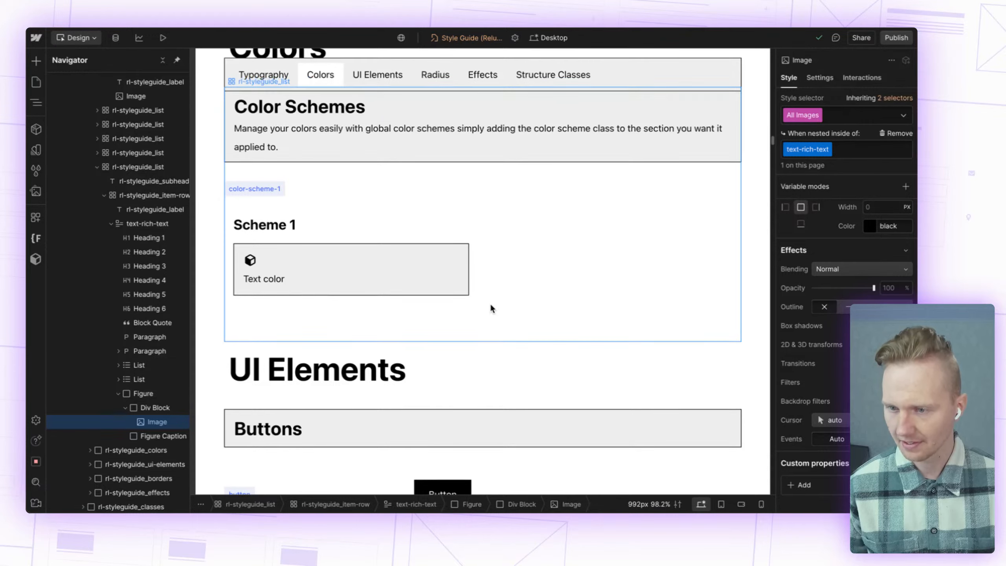
{"action": "scroll", "coordinate": [489, 309], "scroll_direction": "up", "scroll_amount": 1}
{"action": "scroll", "coordinate": [376, 297], "scroll_direction": "up", "scroll_amount": 1}
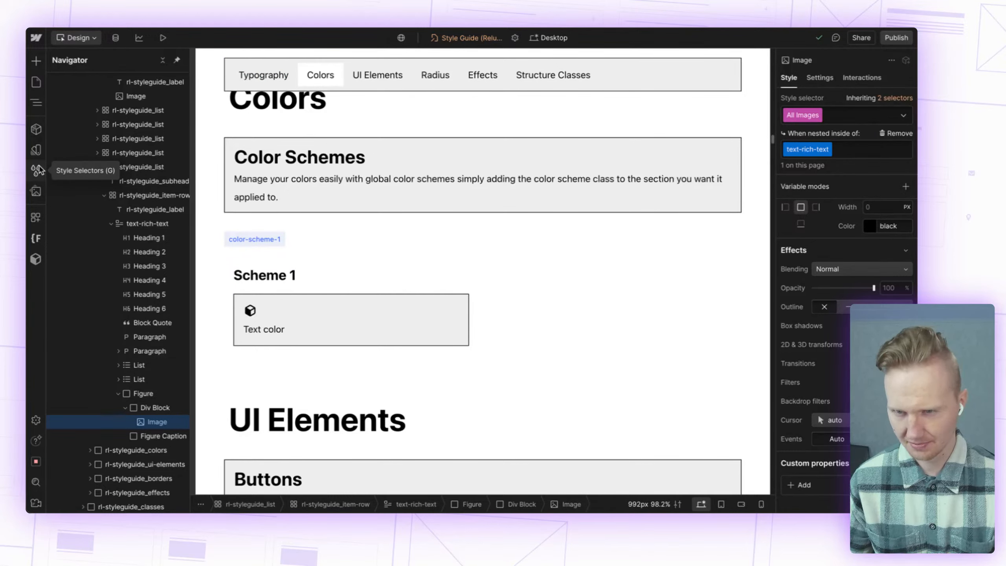
Step: Open the site's Primitives variable collection and review its Colors and Opacity groups
{"action": "left_click", "coordinate": [37, 151]}
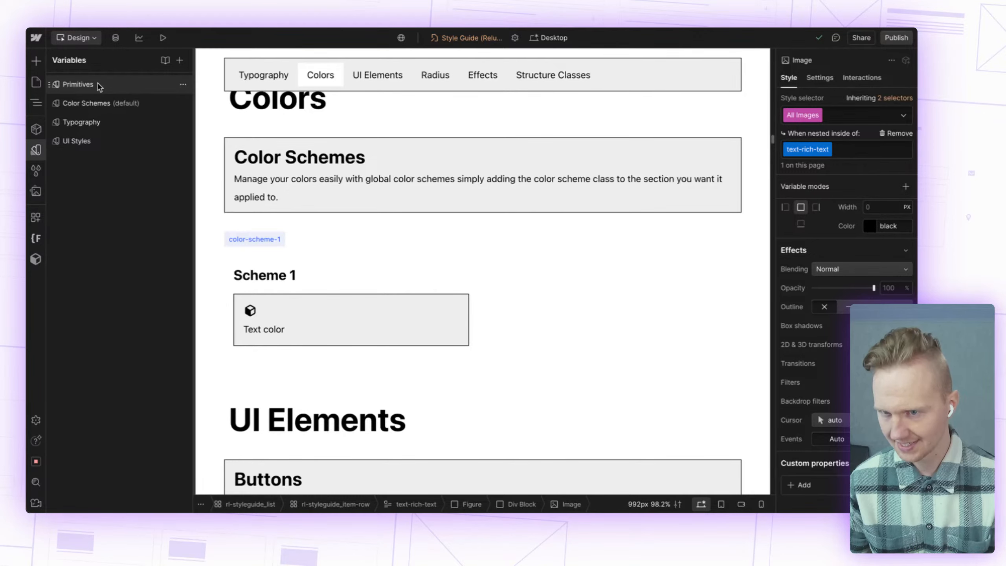
{"action": "left_click", "coordinate": [78, 84]}
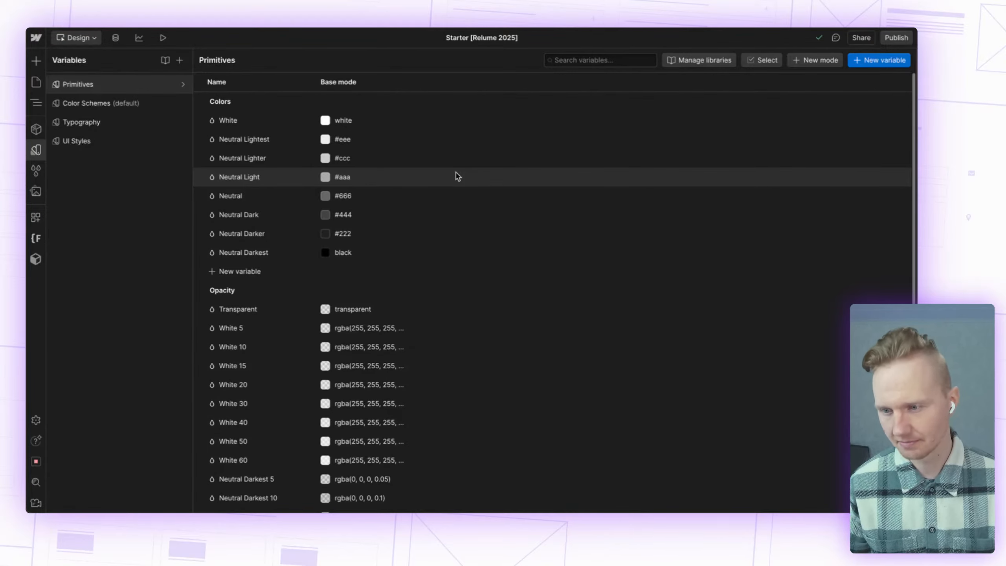
{"action": "scroll", "coordinate": [466, 289], "scroll_direction": "down", "scroll_amount": 1}
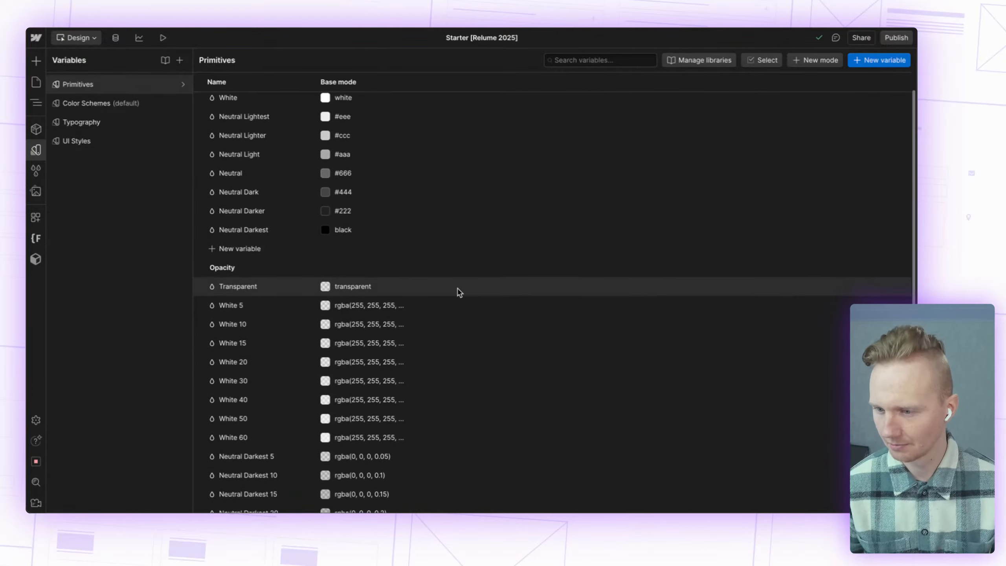
{"action": "scroll", "coordinate": [457, 246], "scroll_direction": "down", "scroll_amount": 1}
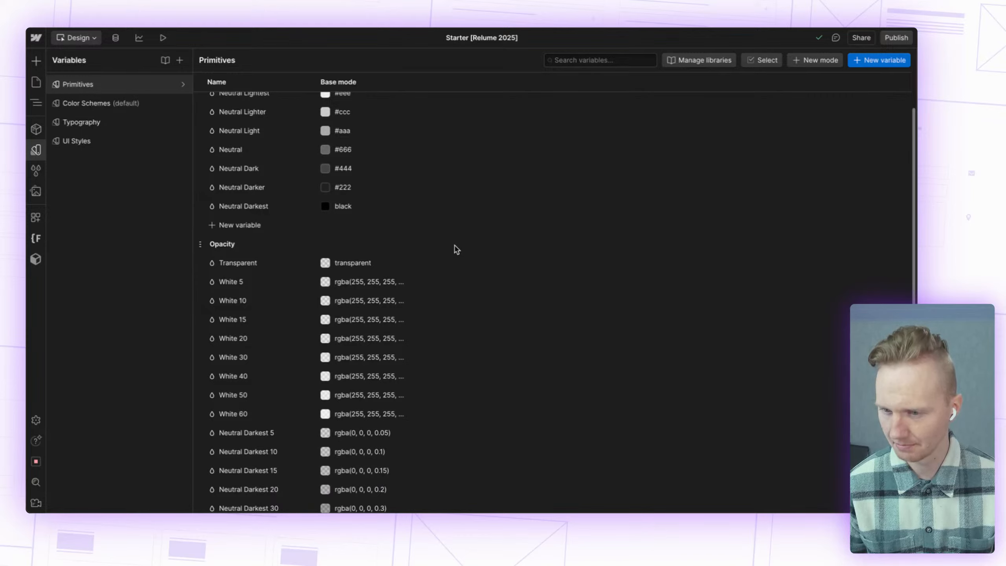
{"action": "scroll", "coordinate": [396, 265], "scroll_direction": "down", "scroll_amount": 2}
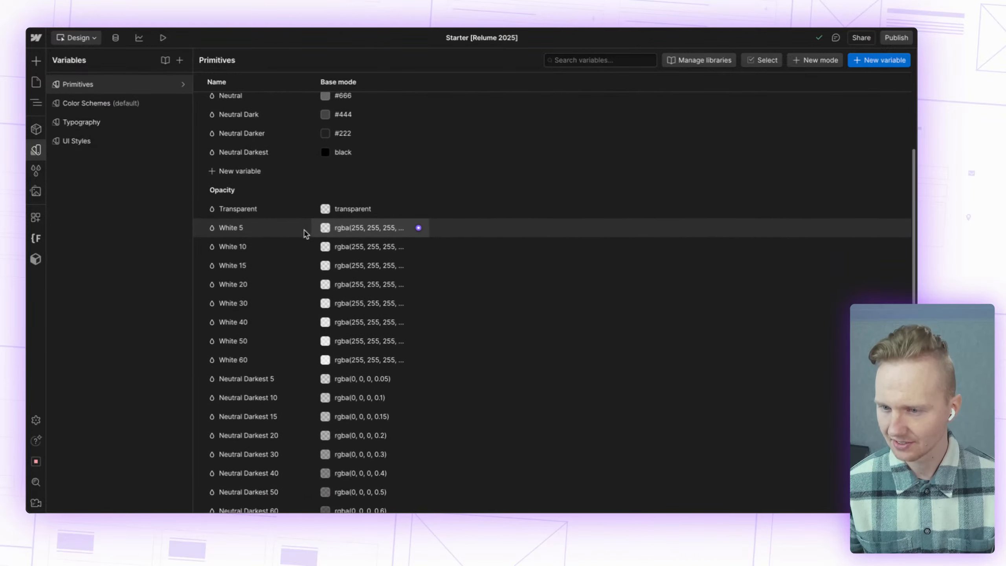
{"action": "scroll", "coordinate": [293, 210], "scroll_direction": "down", "scroll_amount": 2}
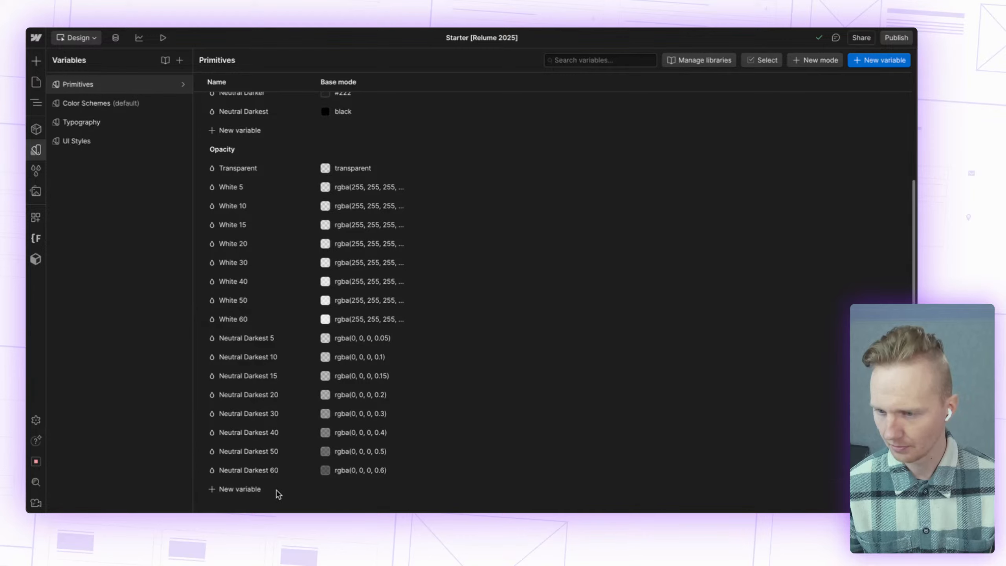
{"action": "scroll", "coordinate": [265, 478], "scroll_direction": "up", "scroll_amount": 2}
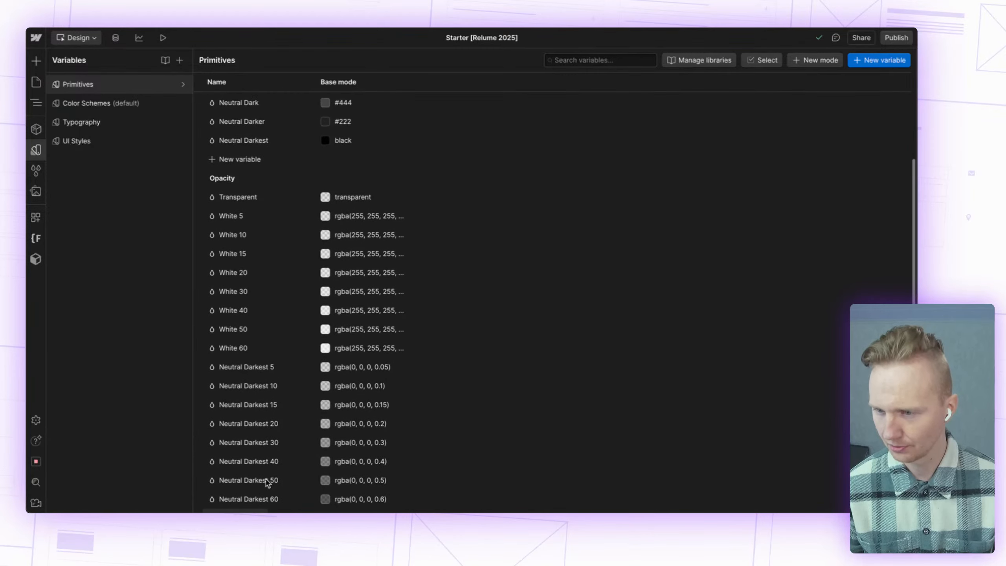
{"action": "scroll", "coordinate": [260, 391], "scroll_direction": "up", "scroll_amount": 2}
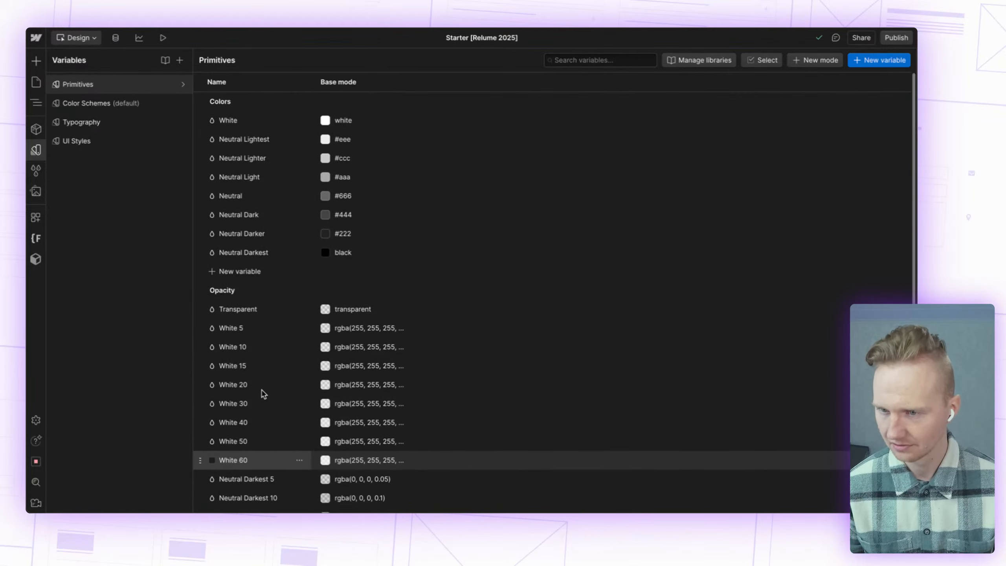
Step: Review the Color Schemes, Typography and UI Styles variable collections one after another
{"action": "left_click", "coordinate": [77, 103]}
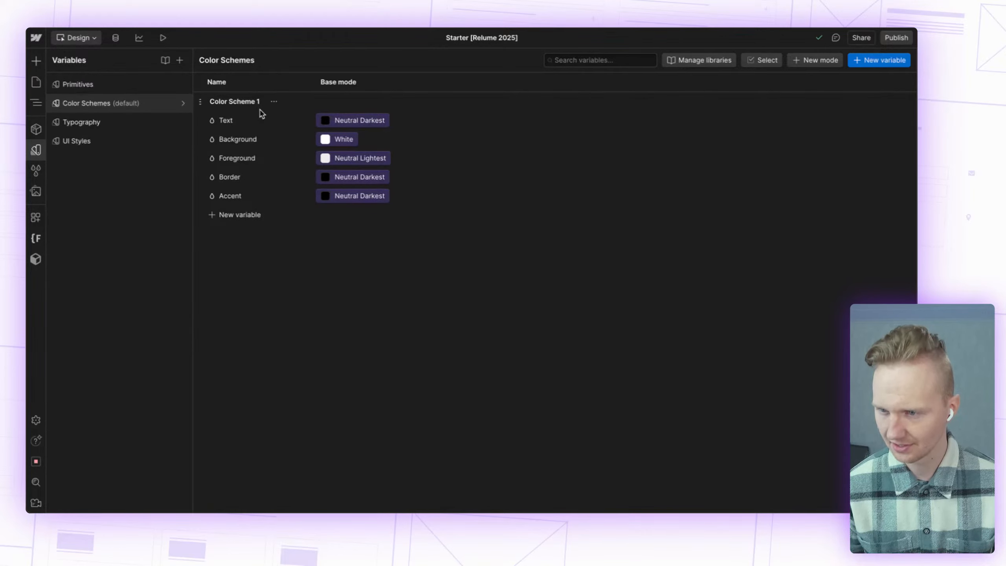
{"action": "left_click", "coordinate": [82, 122]}
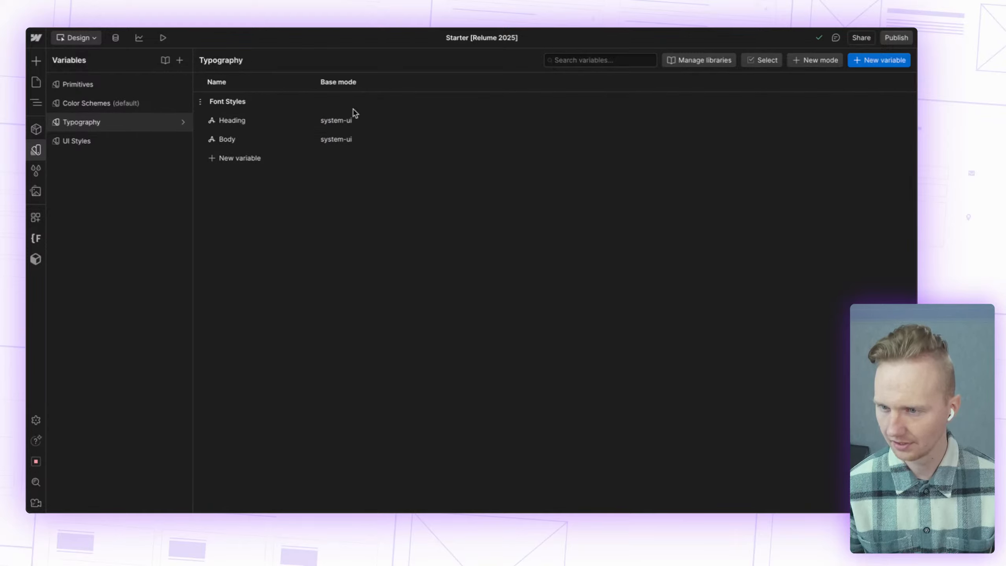
{"action": "left_click", "coordinate": [85, 144]}
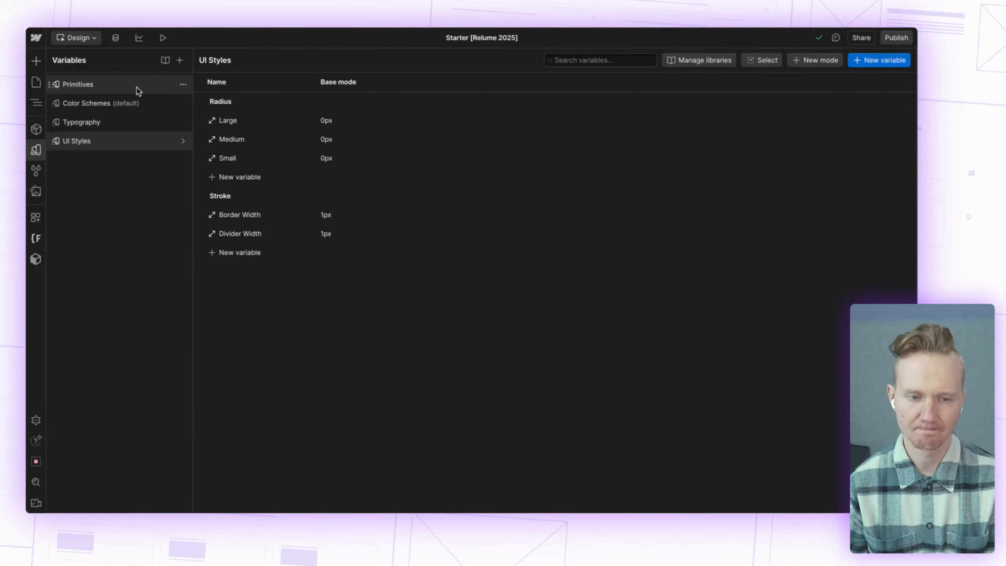
Step: View the 404 and Password utility pages, and bring the page list back up
{"action": "left_click", "coordinate": [36, 83]}
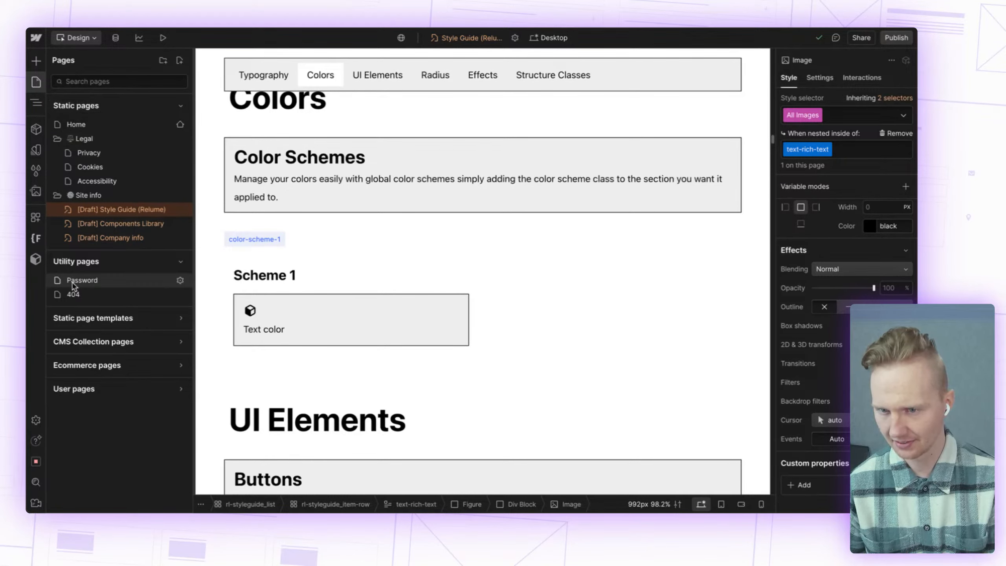
{"action": "left_click", "coordinate": [74, 294]}
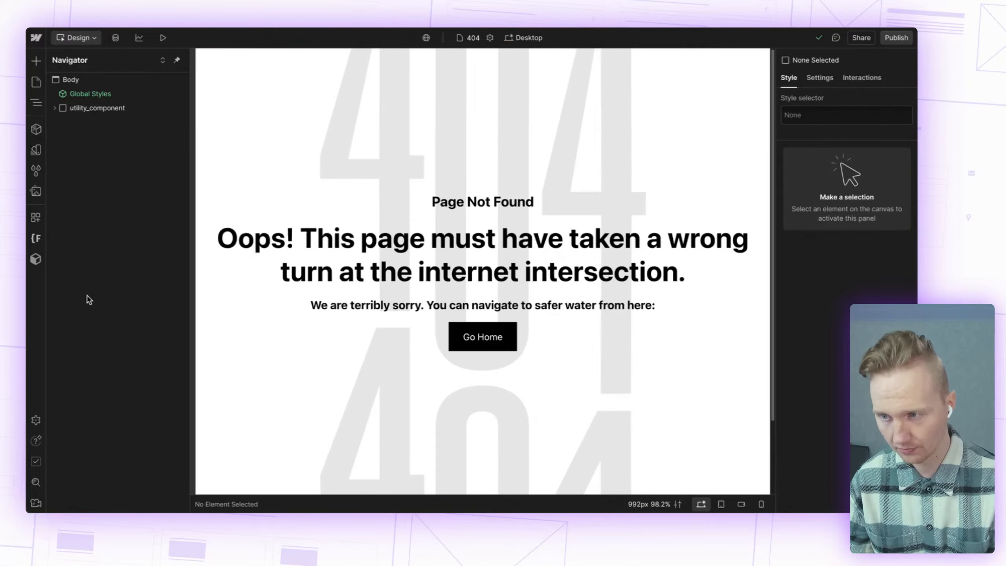
{"action": "left_click", "coordinate": [36, 84]}
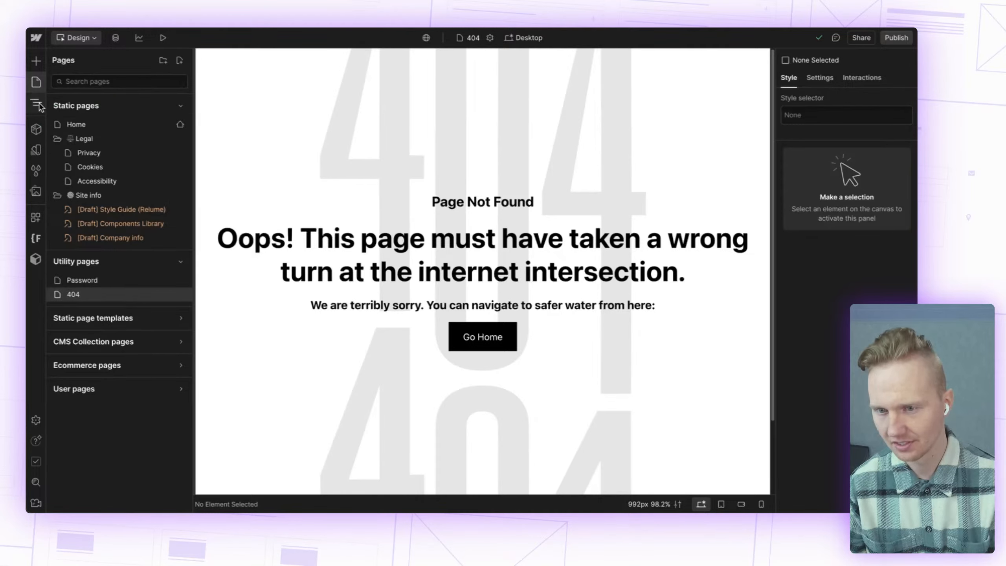
{"action": "left_click", "coordinate": [99, 281]}
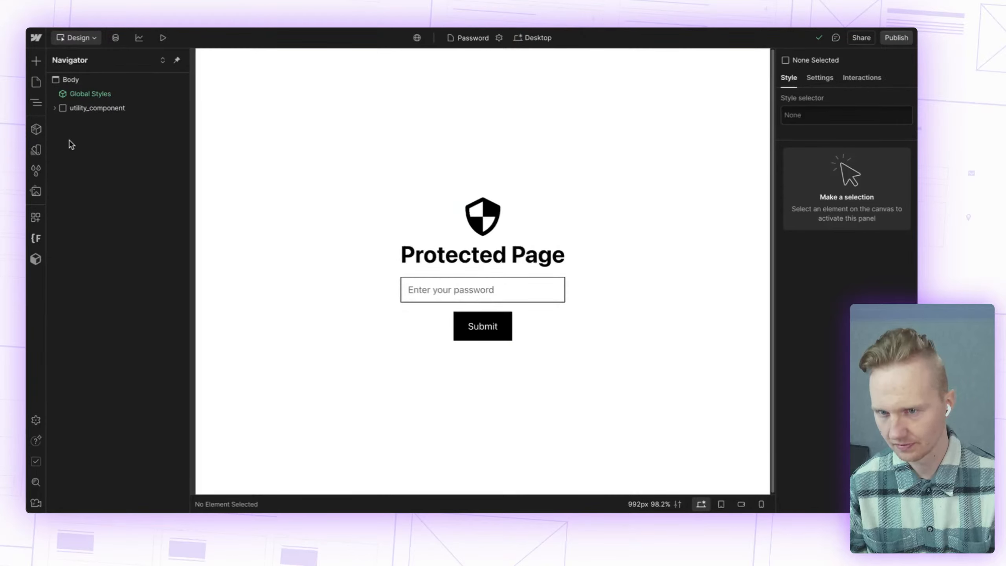
{"action": "left_click", "coordinate": [36, 84]}
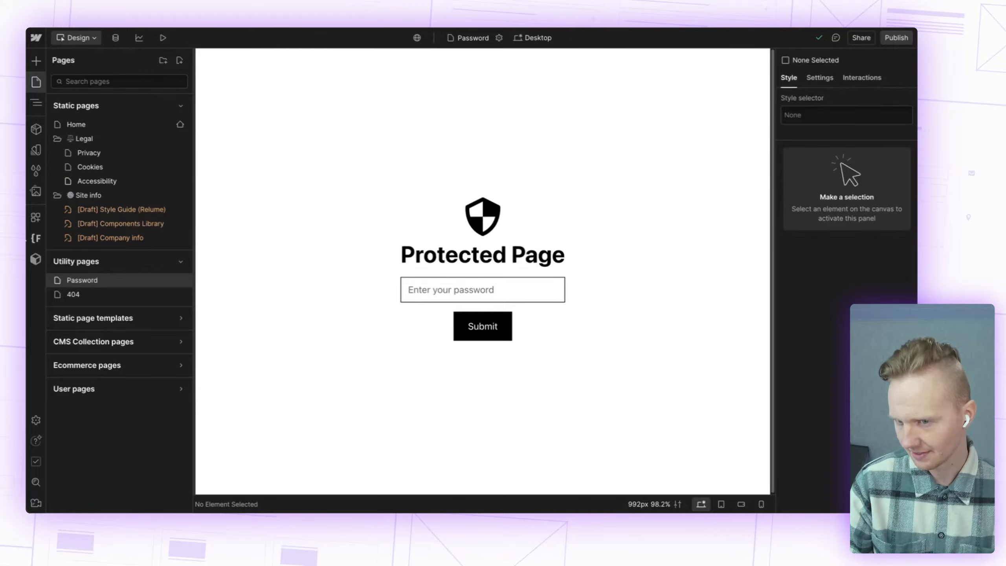
Step: Inspect the Head Code and Footer Code fields of the Finsweet extension's Custom Code tool, and close the tool
{"action": "left_click", "coordinate": [36, 239]}
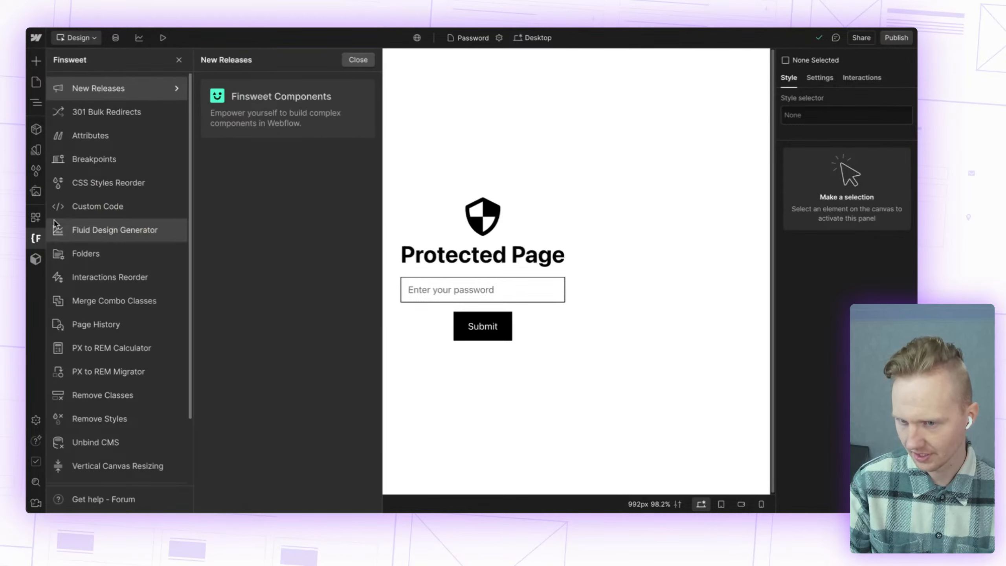
{"action": "left_click", "coordinate": [92, 214]}
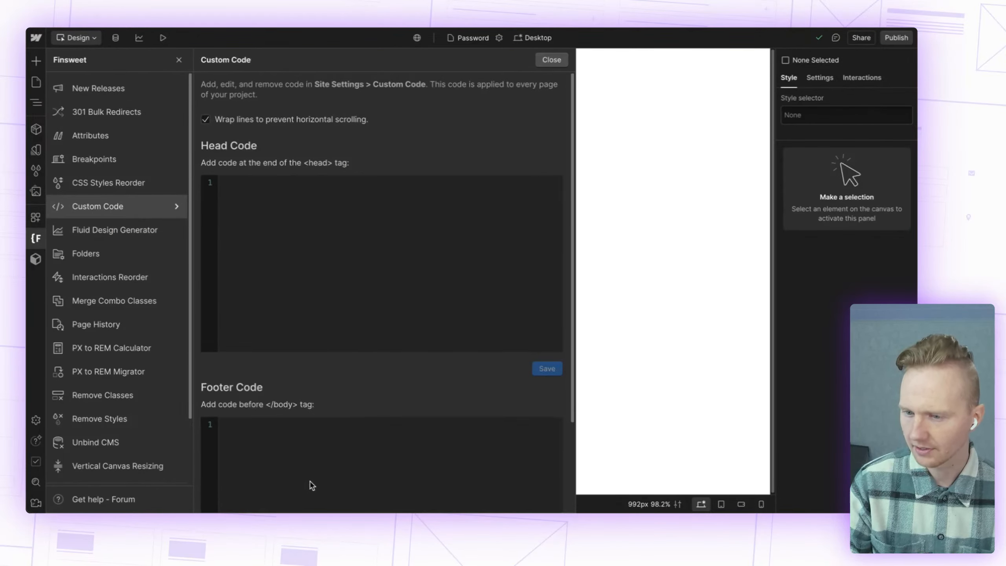
{"action": "scroll", "coordinate": [309, 482], "scroll_direction": "down", "scroll_amount": 2}
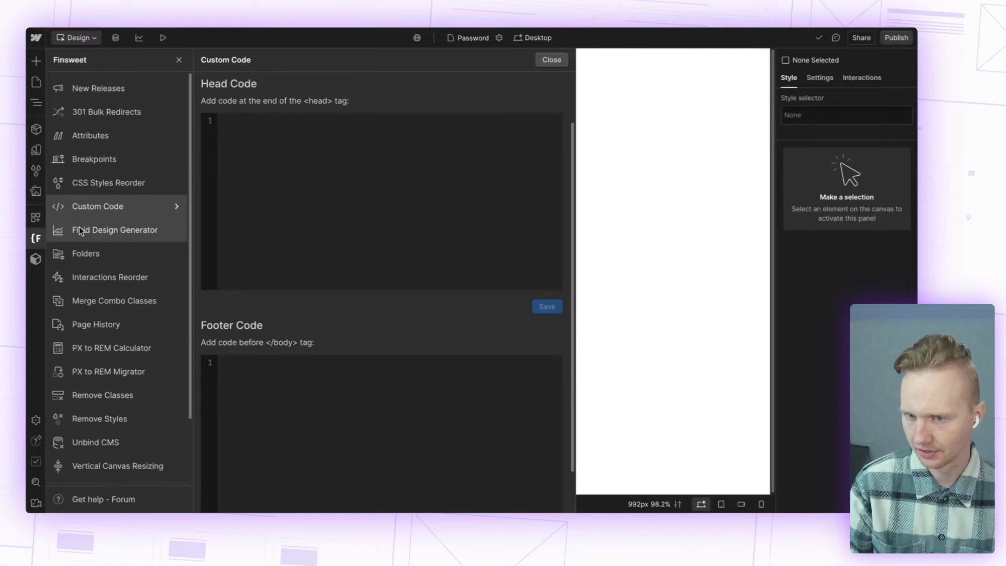
{"action": "left_click", "coordinate": [36, 240]}
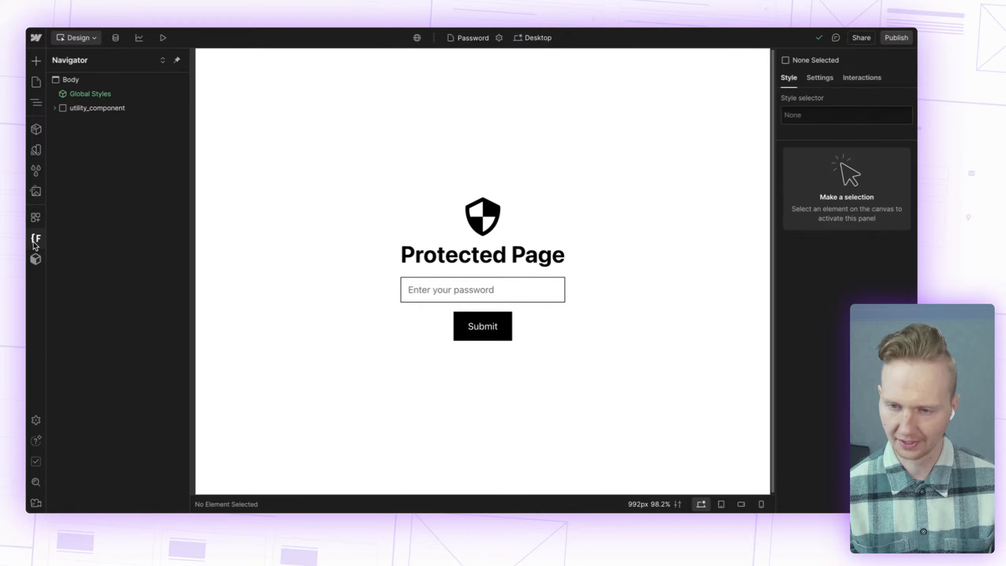
{"action": "left_click", "coordinate": [37, 241]}
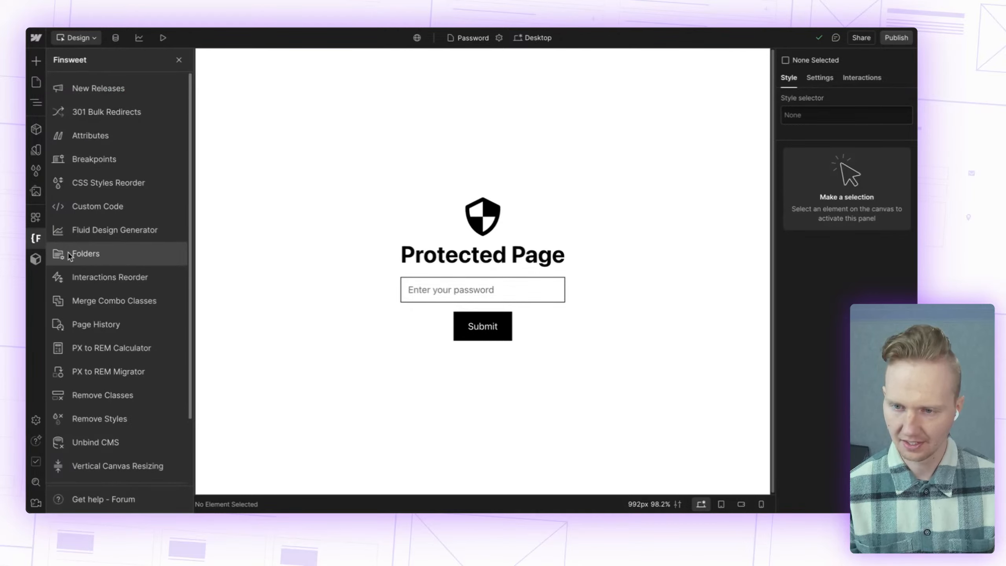
{"action": "left_click", "coordinate": [85, 207]}
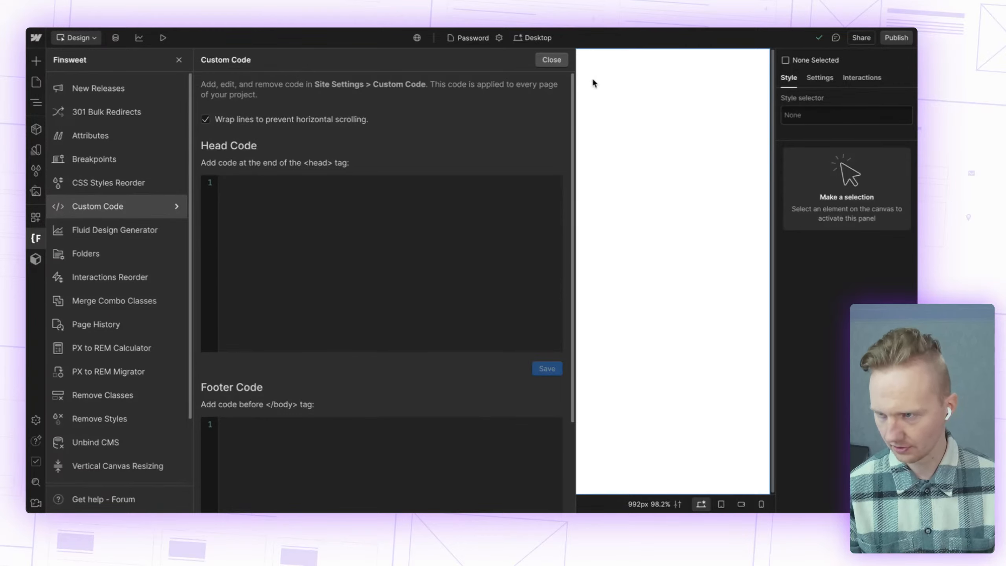
{"action": "left_click", "coordinate": [554, 60]}
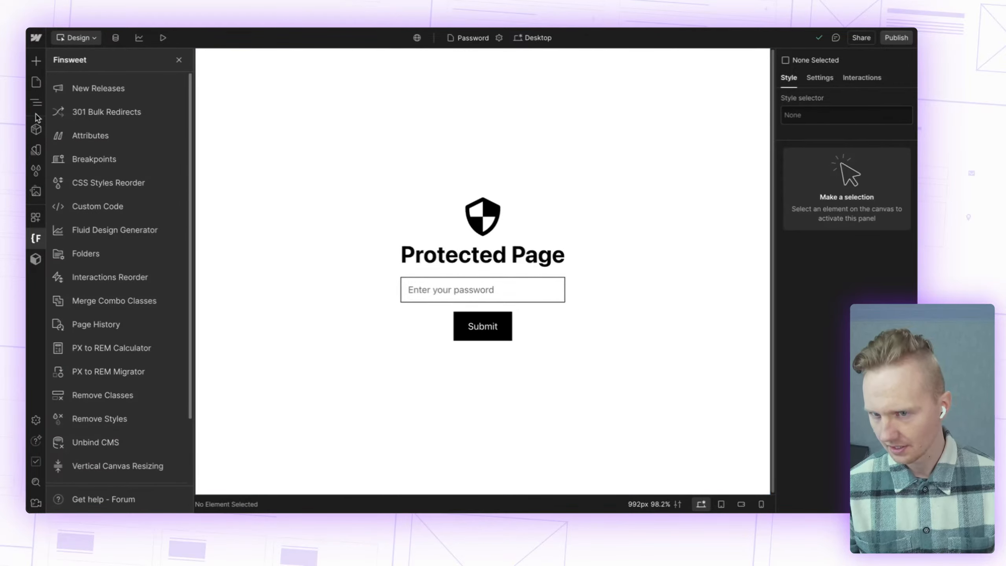
Step: View the Home page, switch to the Privacy page and open the Global Styles component inside its page-wrapper
{"action": "left_click", "coordinate": [35, 84]}
{"action": "left_click", "coordinate": [82, 126]}
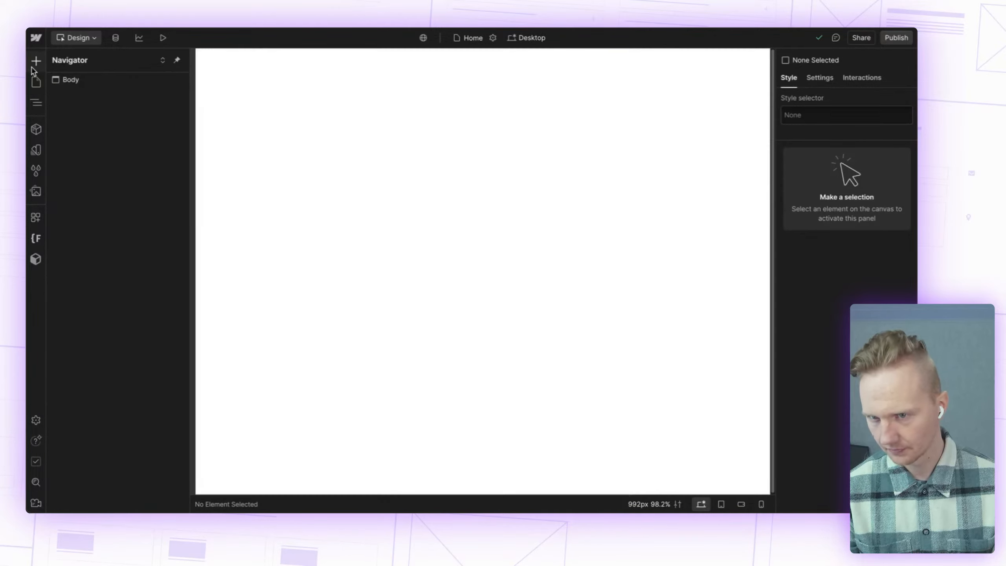
{"action": "left_click", "coordinate": [35, 83]}
{"action": "left_click", "coordinate": [79, 152]}
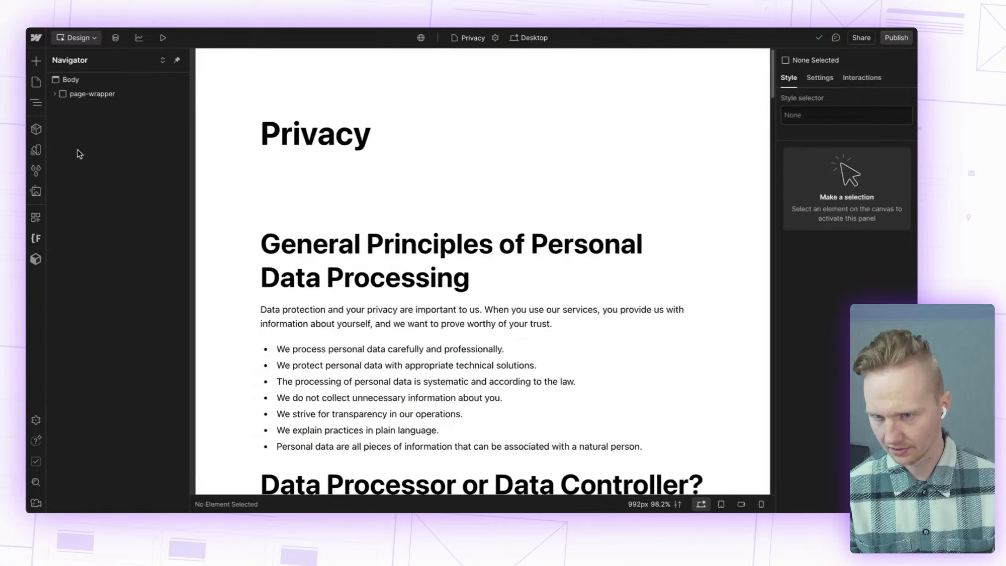
{"action": "left_click", "coordinate": [55, 93]}
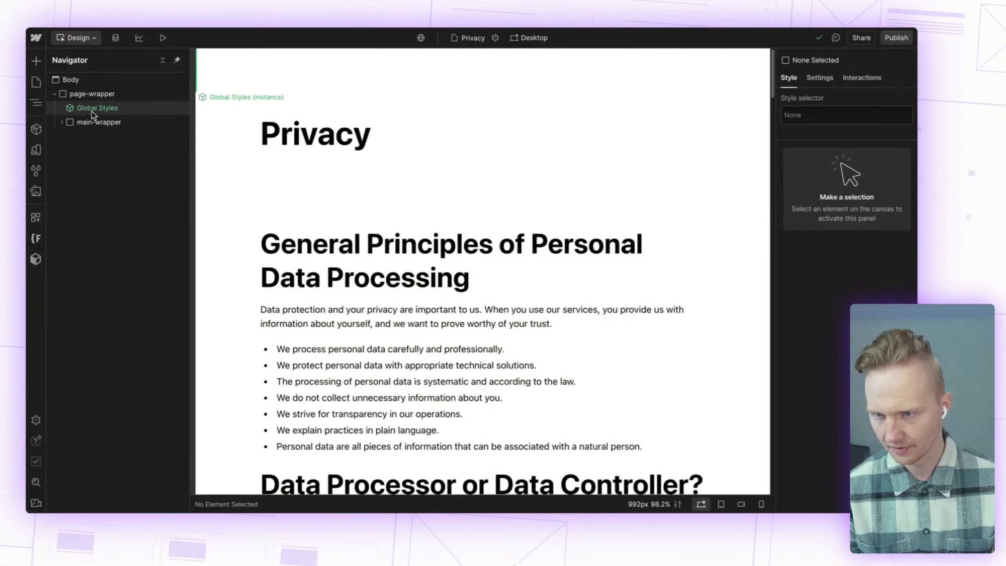
{"action": "double_click", "coordinate": [92, 114]}
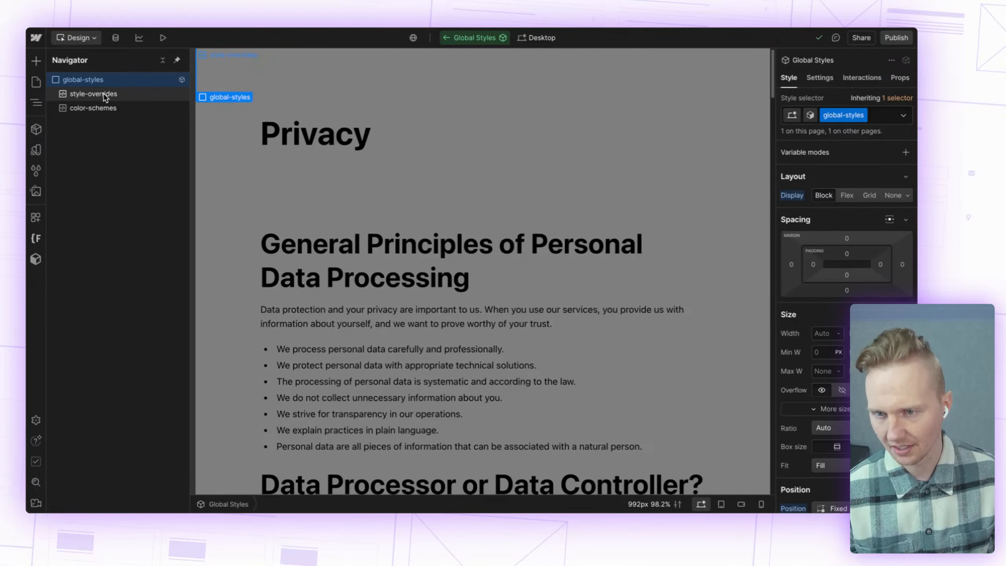
Step: Open the code of the style-overrides embed and highlight the body rule for crisper text rendering
{"action": "left_click", "coordinate": [108, 97]}
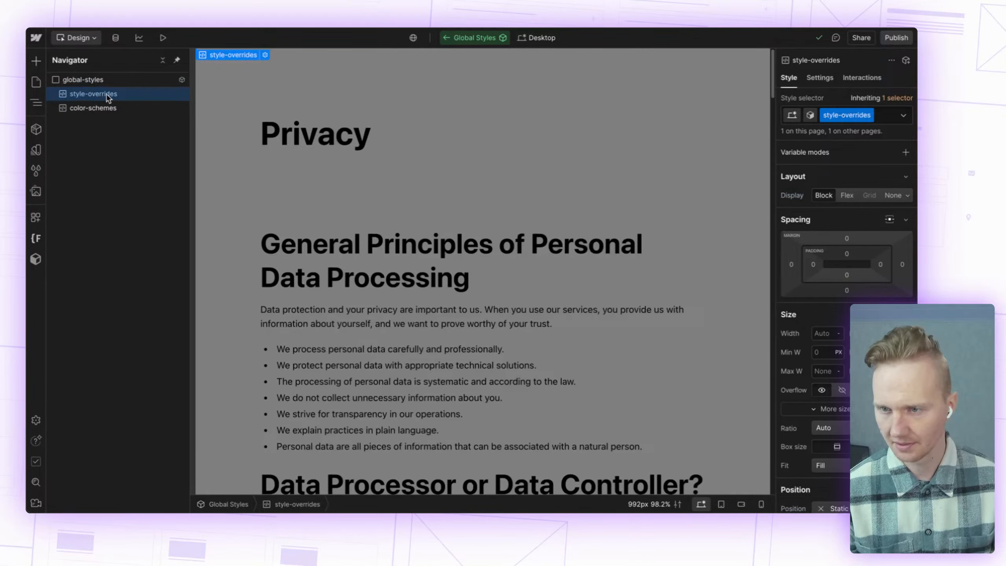
{"action": "left_click", "coordinate": [265, 55]}
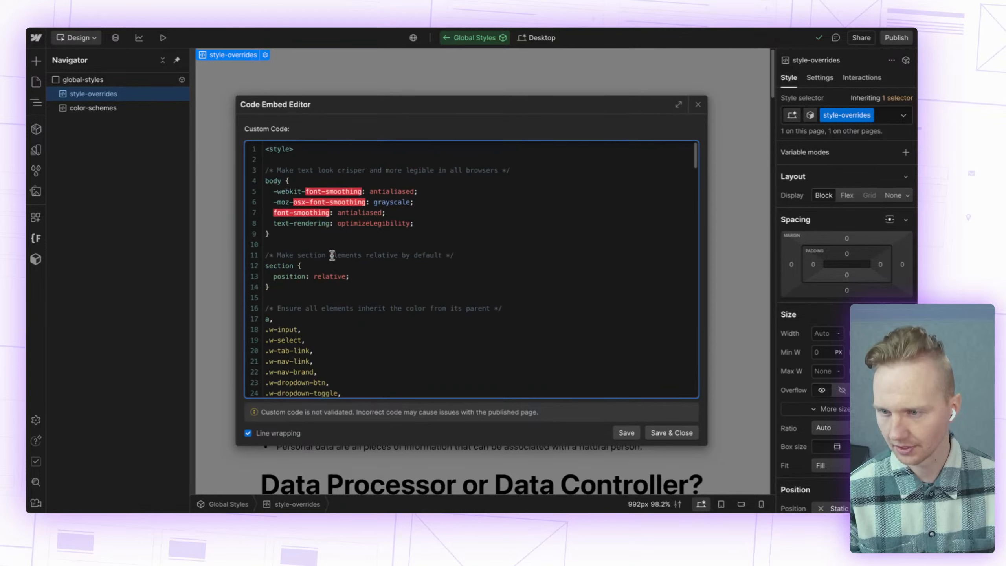
{"action": "left_click_drag", "start_coordinate": [323, 243], "coordinate": [254, 183]}
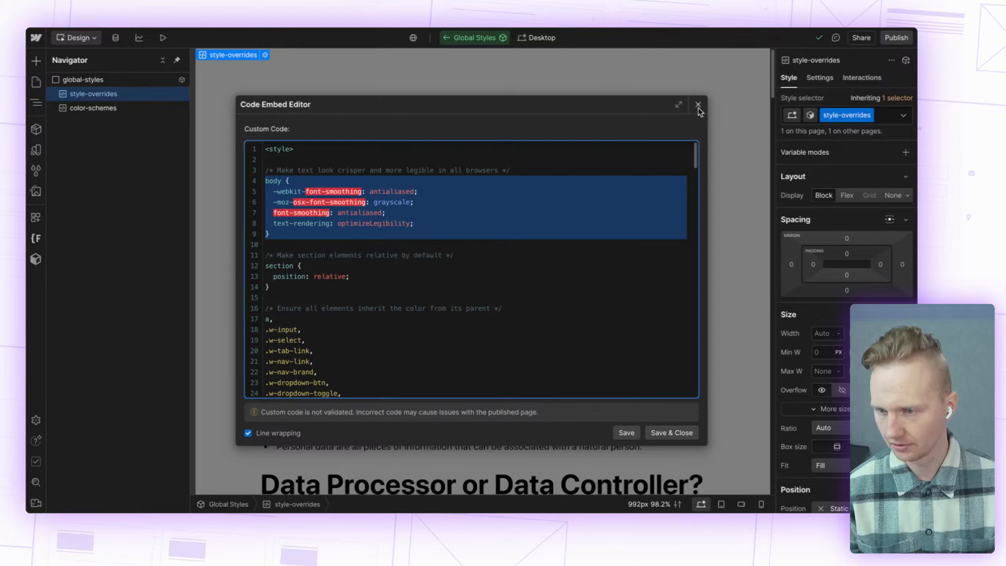
Step: Read through the style-overrides code to its end, return to the start and highlight the opening lines through the section rule
{"action": "scroll", "coordinate": [590, 249], "scroll_direction": "down", "scroll_amount": 20}
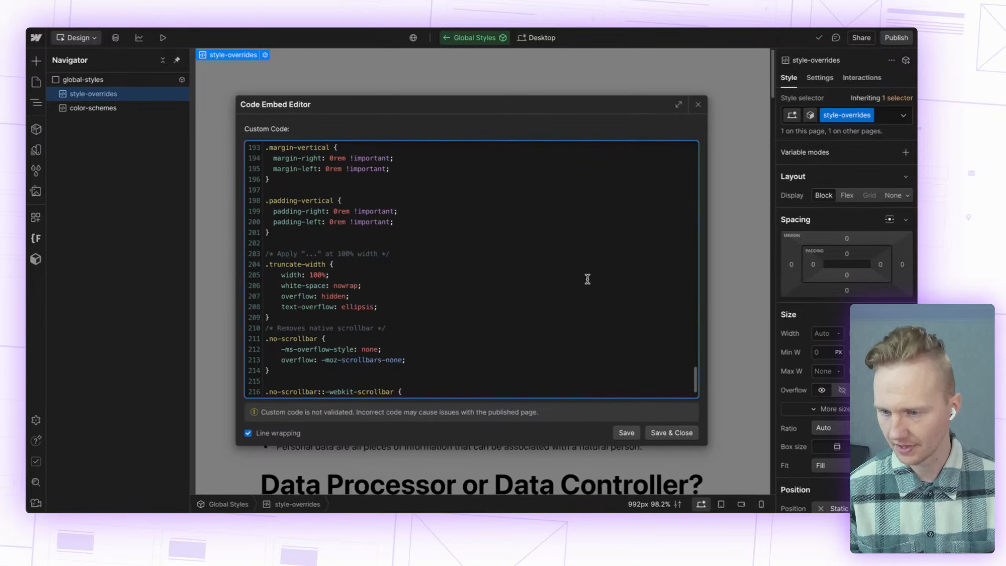
{"action": "scroll", "coordinate": [588, 278], "scroll_direction": "down", "scroll_amount": 2}
{"action": "scroll", "coordinate": [565, 305], "scroll_direction": "up", "scroll_amount": 20}
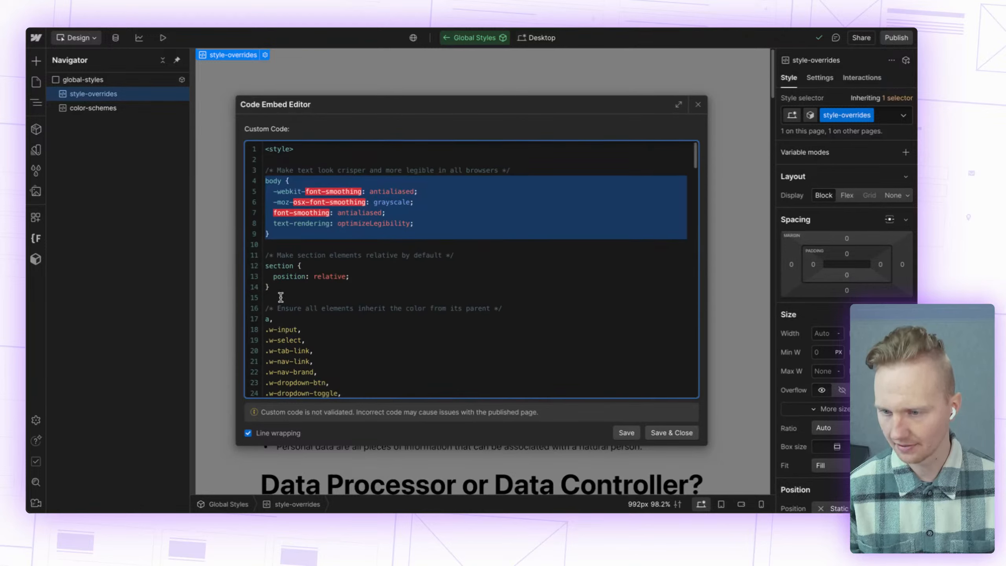
{"action": "left_click_drag", "start_coordinate": [280, 297], "coordinate": [224, 149]}
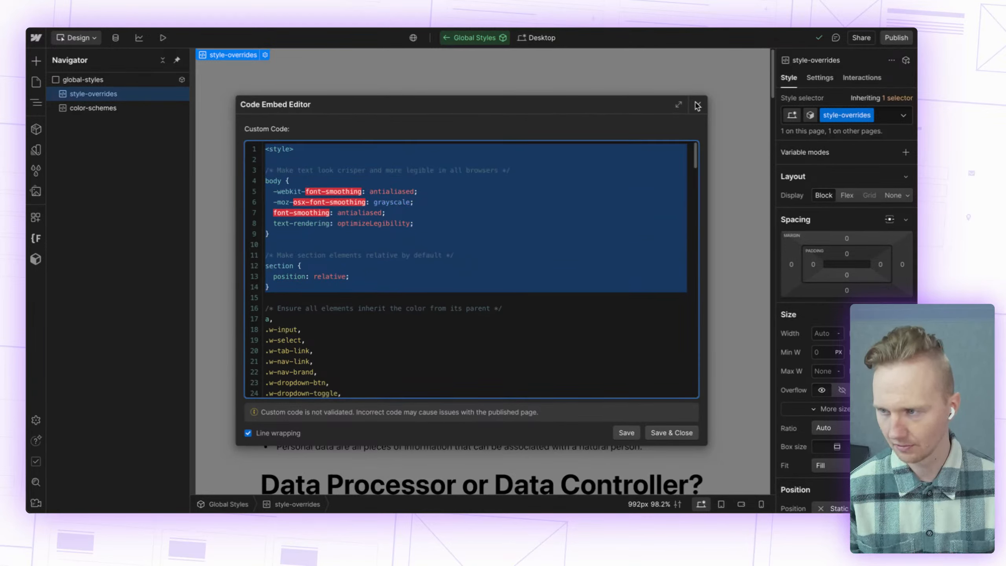
Step: Skim the style-overrides code once more and close the code editor without saving
{"action": "left_click", "coordinate": [492, 308]}
{"action": "scroll", "coordinate": [492, 308], "scroll_direction": "down", "scroll_amount": 6}
{"action": "scroll", "coordinate": [492, 308], "scroll_direction": "up", "scroll_amount": 6}
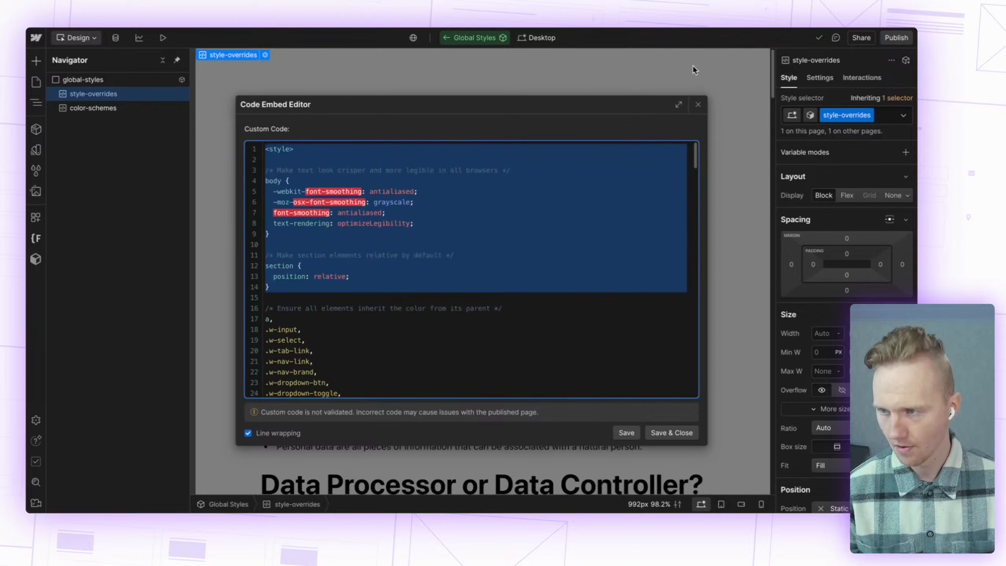
{"action": "left_click", "coordinate": [698, 105]}
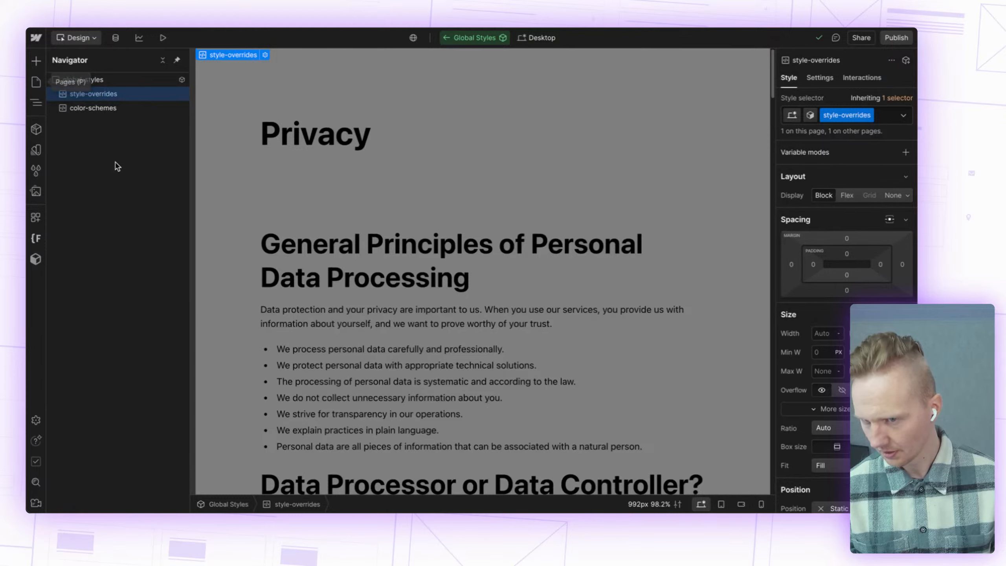
Step: Switch to the Home page, check the site's CMS collections and return to the design view
{"action": "left_click", "coordinate": [37, 82]}
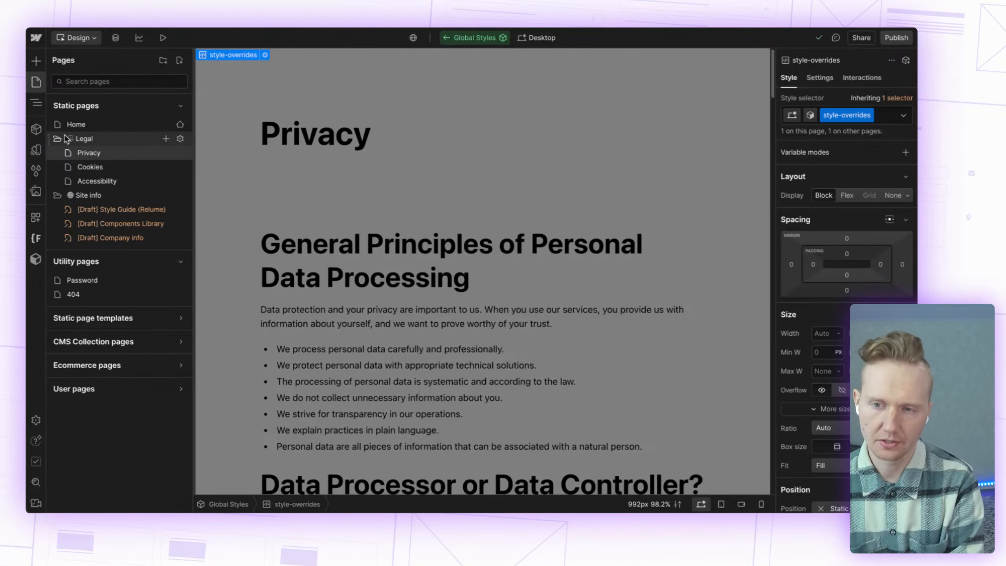
{"action": "left_click", "coordinate": [86, 124]}
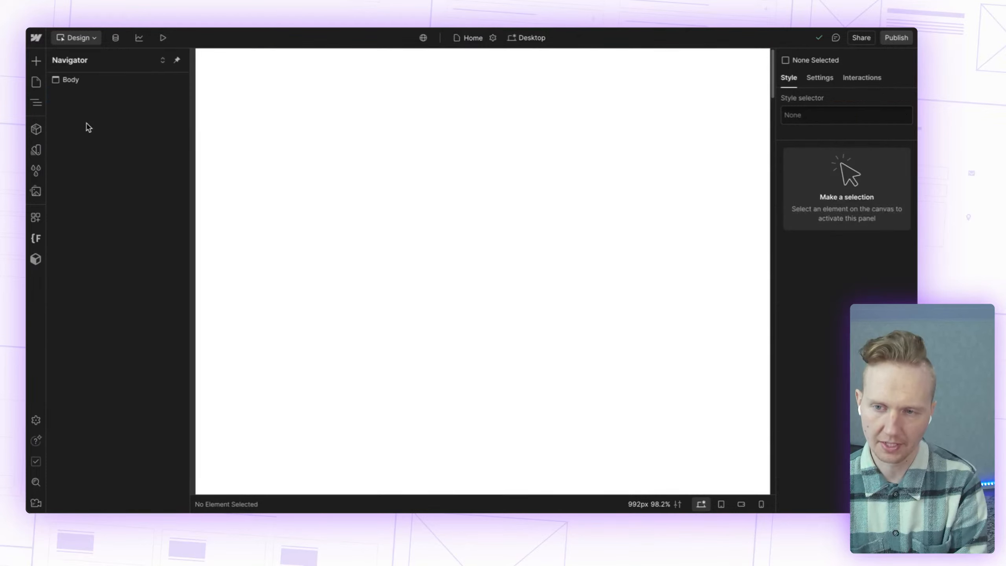
{"action": "left_click", "coordinate": [115, 39]}
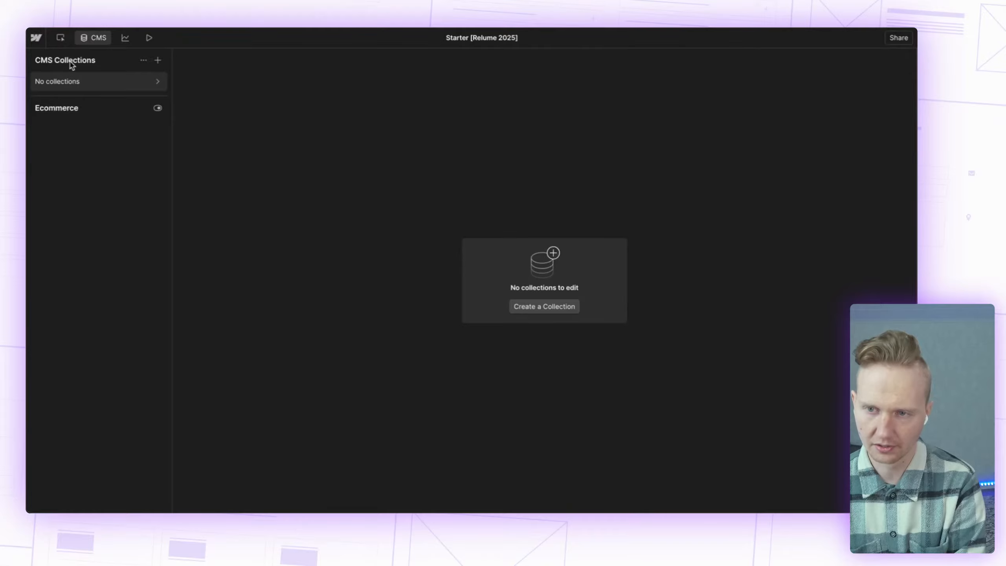
{"action": "left_click", "coordinate": [88, 40]}
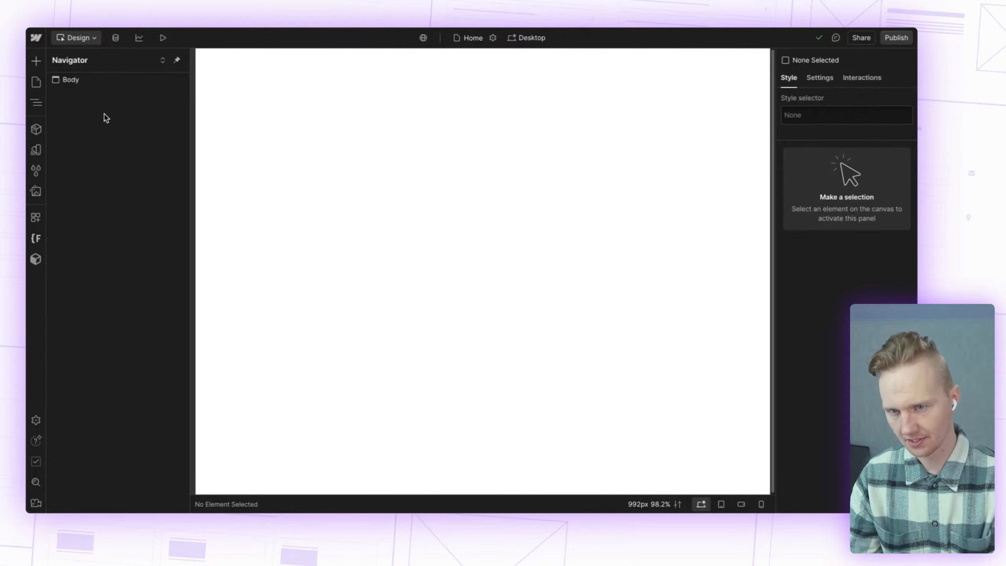
Step: Review the site's page list, collapsing and re-expanding the Legal and Site info folders
{"action": "left_click", "coordinate": [36, 82]}
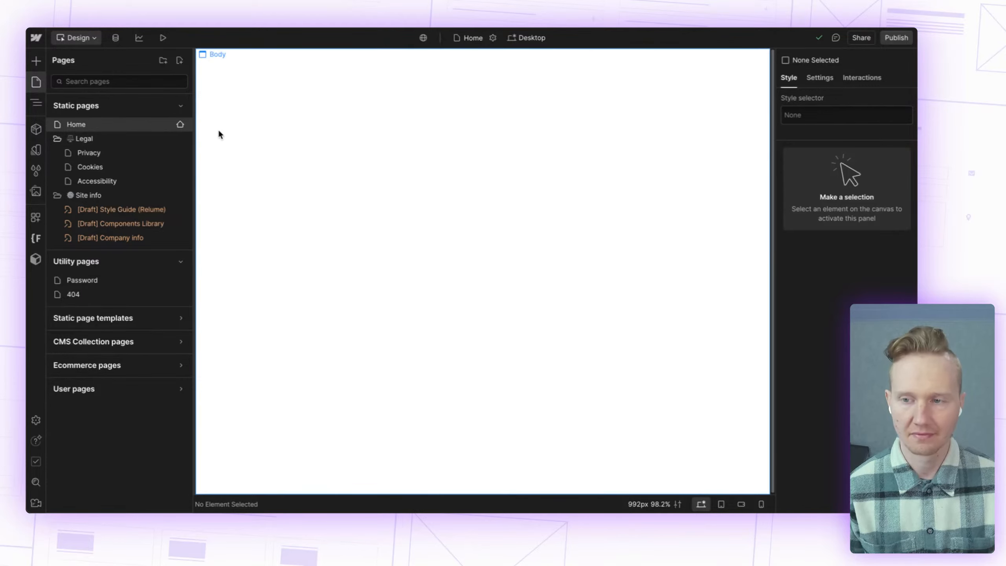
{"action": "left_click", "coordinate": [58, 138]}
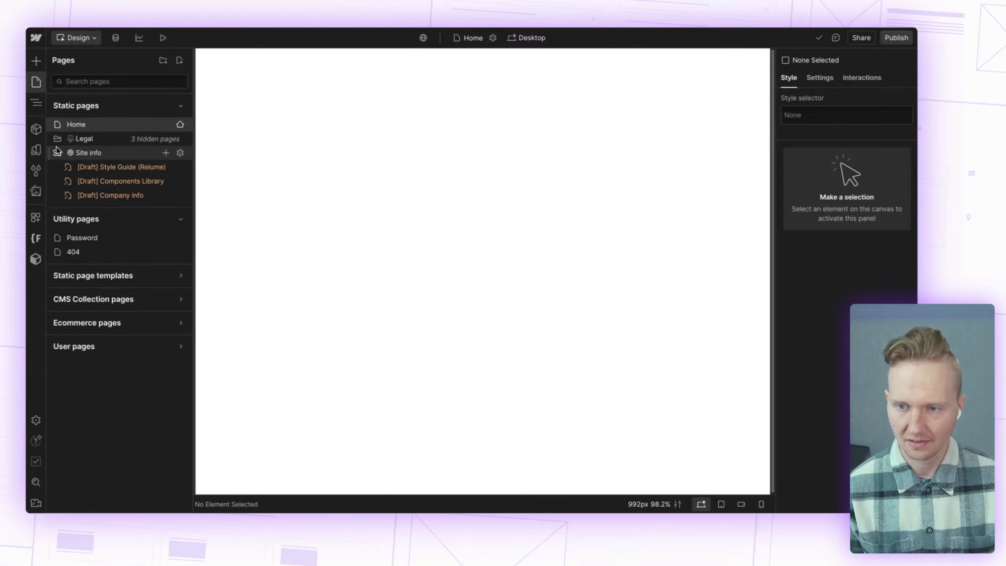
{"action": "left_click", "coordinate": [57, 153]}
{"action": "left_click", "coordinate": [57, 152]}
{"action": "left_click", "coordinate": [57, 139]}
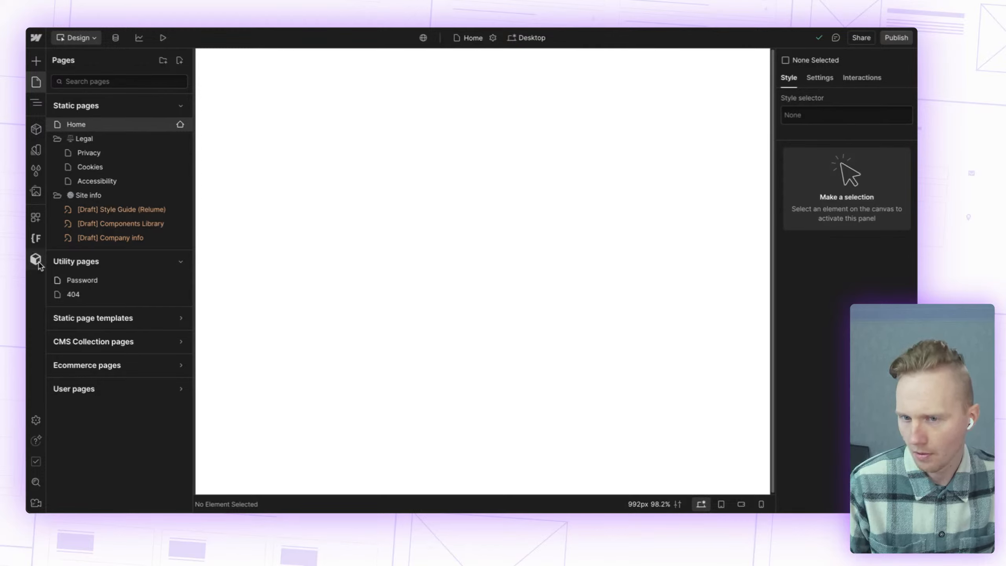
Step: Browse the variable collections and the style selectors, including the cleanup list of unused styles
{"action": "left_click", "coordinate": [36, 150]}
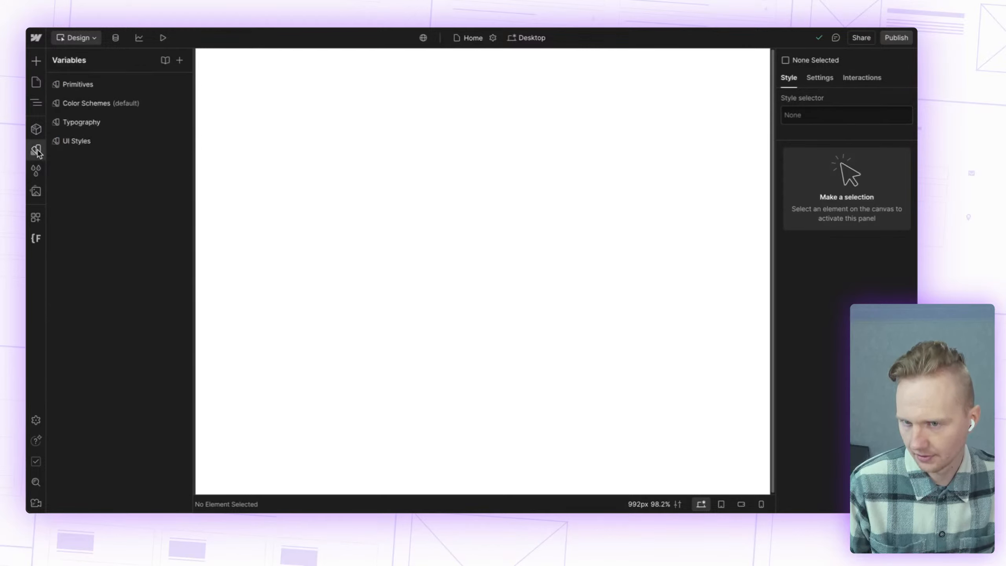
{"action": "left_click", "coordinate": [36, 192]}
{"action": "left_click", "coordinate": [37, 171]}
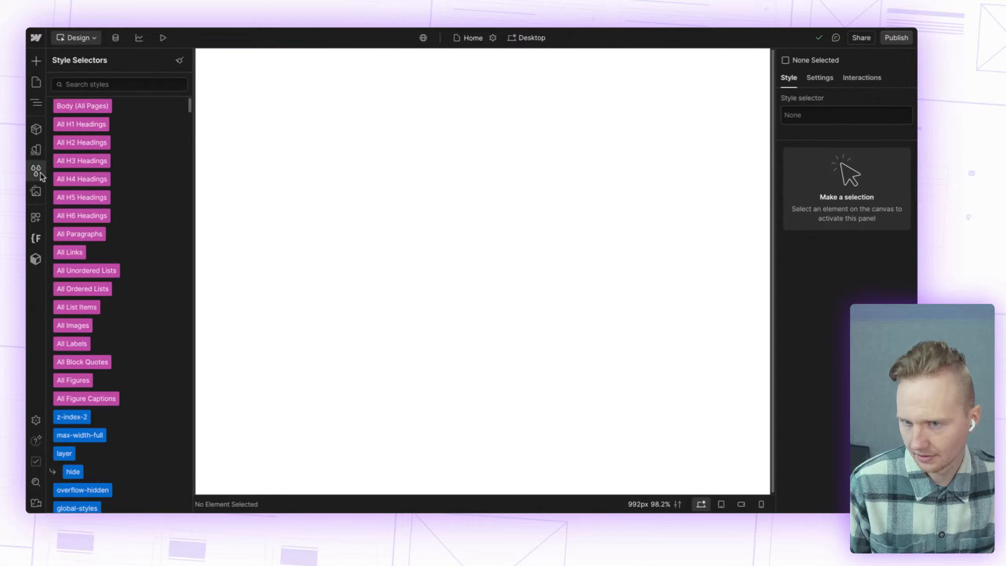
{"action": "scroll", "coordinate": [150, 268], "scroll_direction": "down", "scroll_amount": 15}
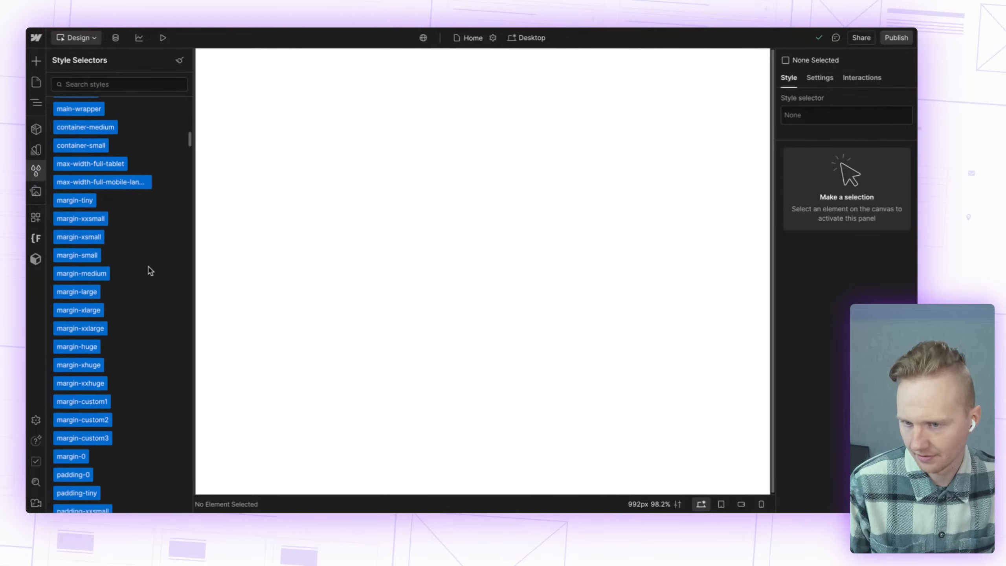
{"action": "scroll", "coordinate": [149, 272], "scroll_direction": "down", "scroll_amount": 10}
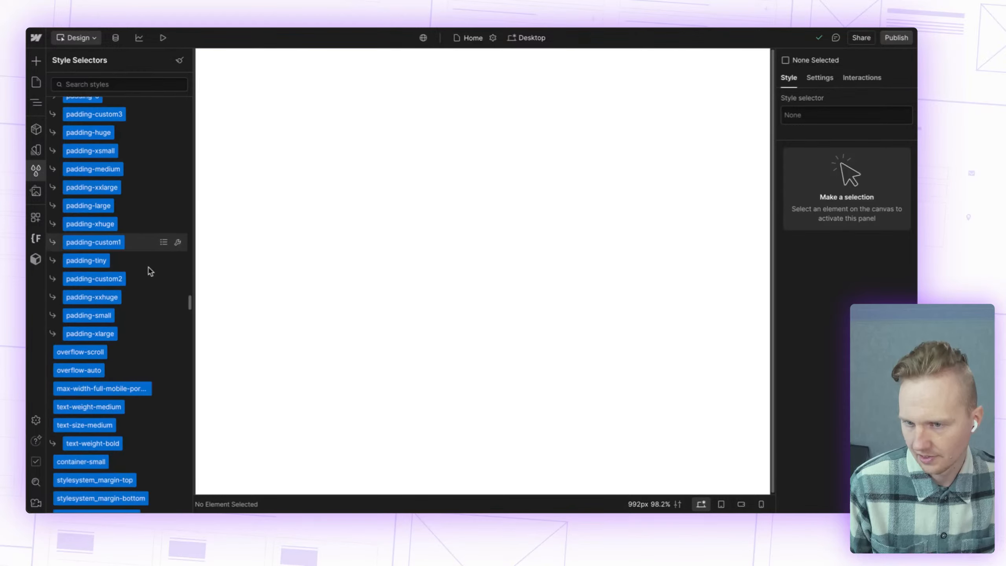
{"action": "left_click", "coordinate": [180, 61]}
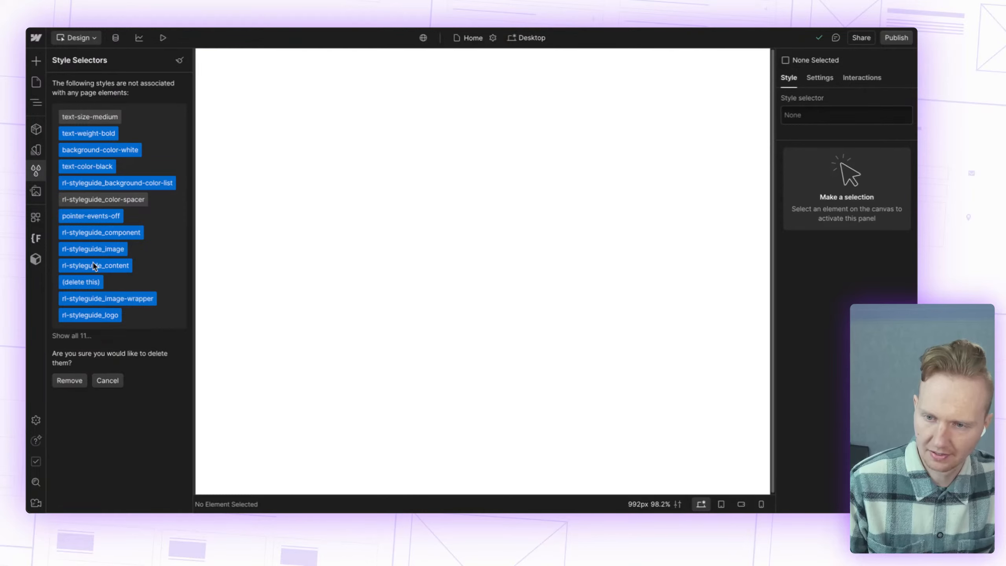
{"action": "left_click", "coordinate": [81, 336]}
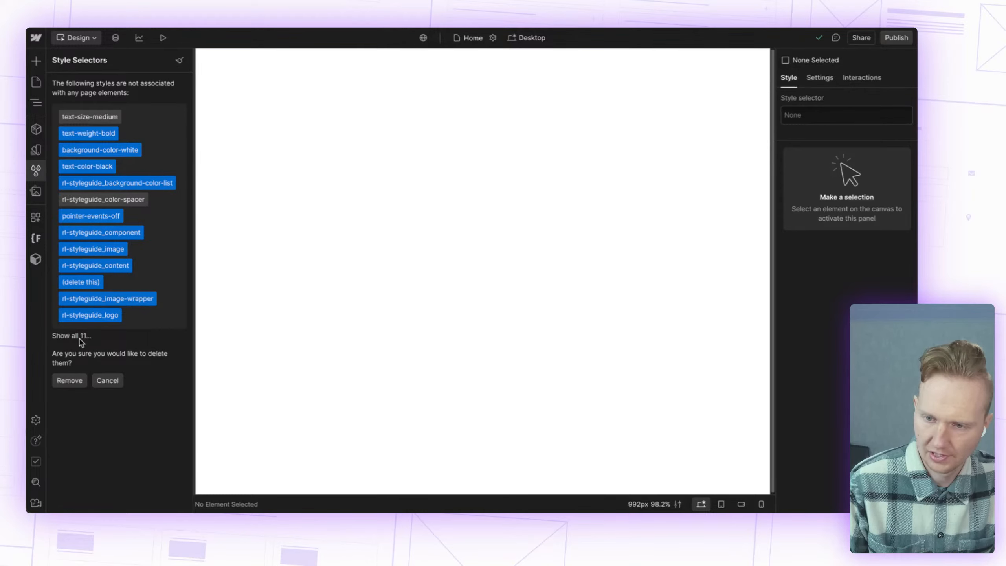
Step: View the site's class folders in the Folders tool of the Finsweet extension, and close the extension
{"action": "left_click", "coordinate": [36, 242]}
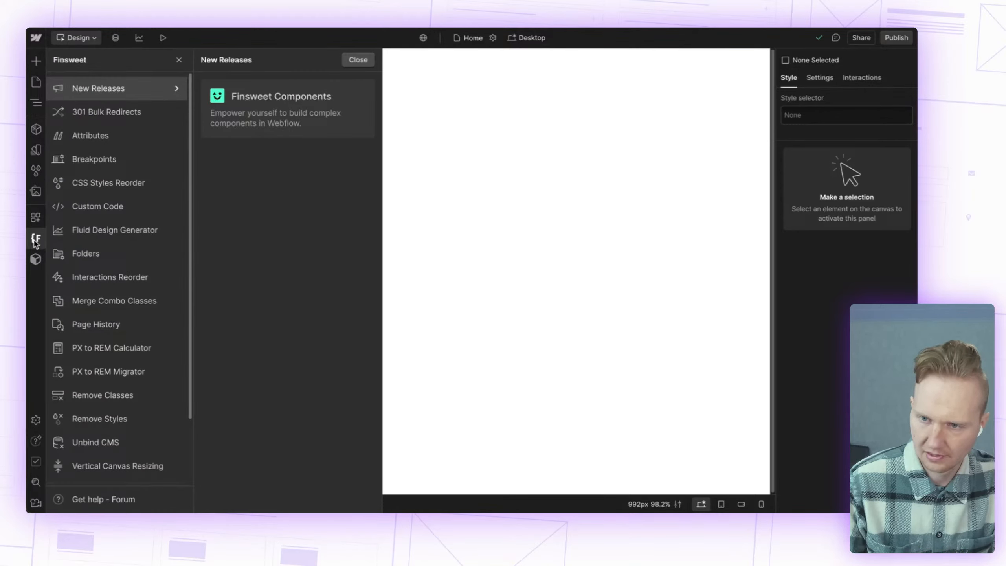
{"action": "left_click", "coordinate": [75, 258]}
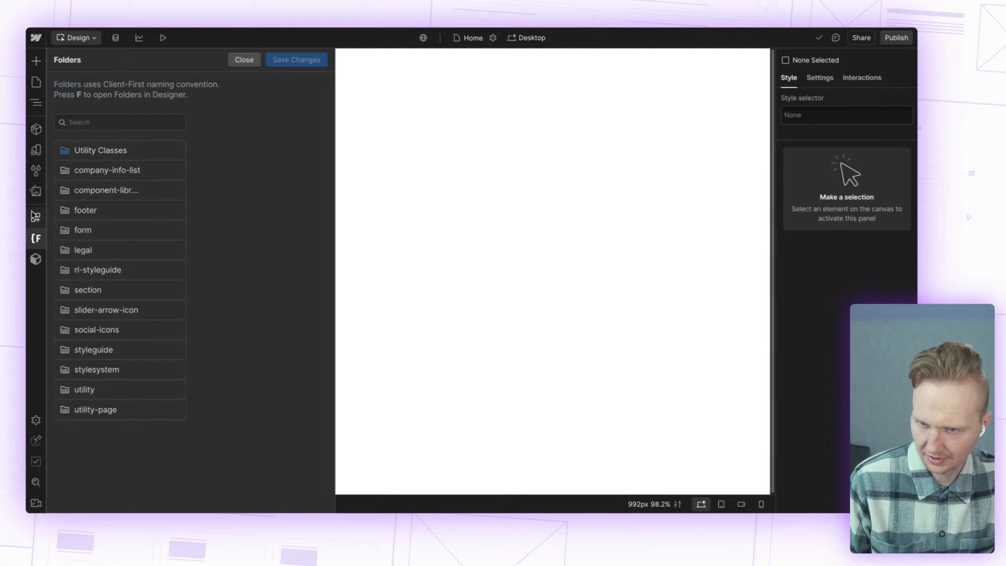
{"action": "left_click", "coordinate": [37, 239]}
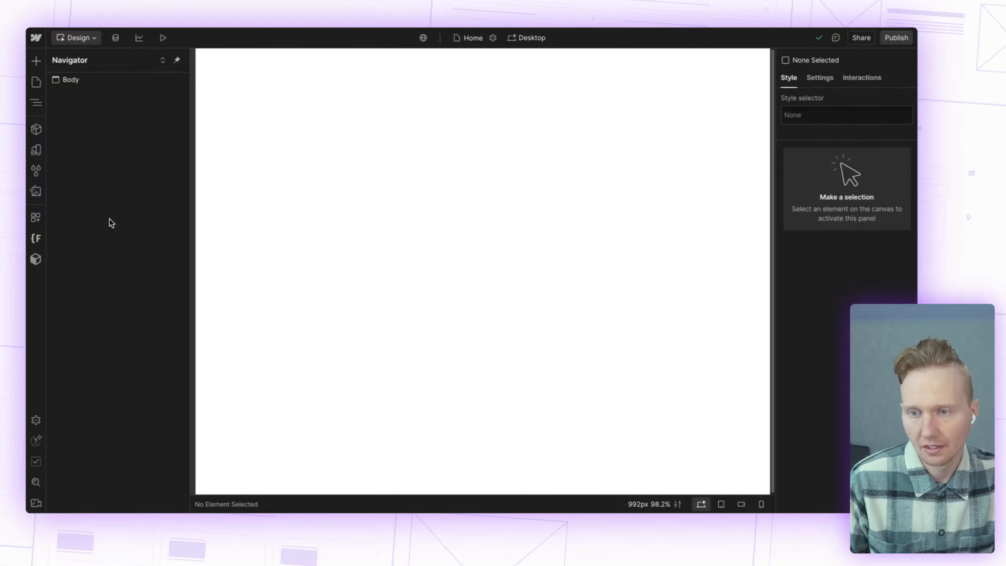
Step: Open the draft Company info page and select the component instance in the Company name row
{"action": "left_click", "coordinate": [40, 84]}
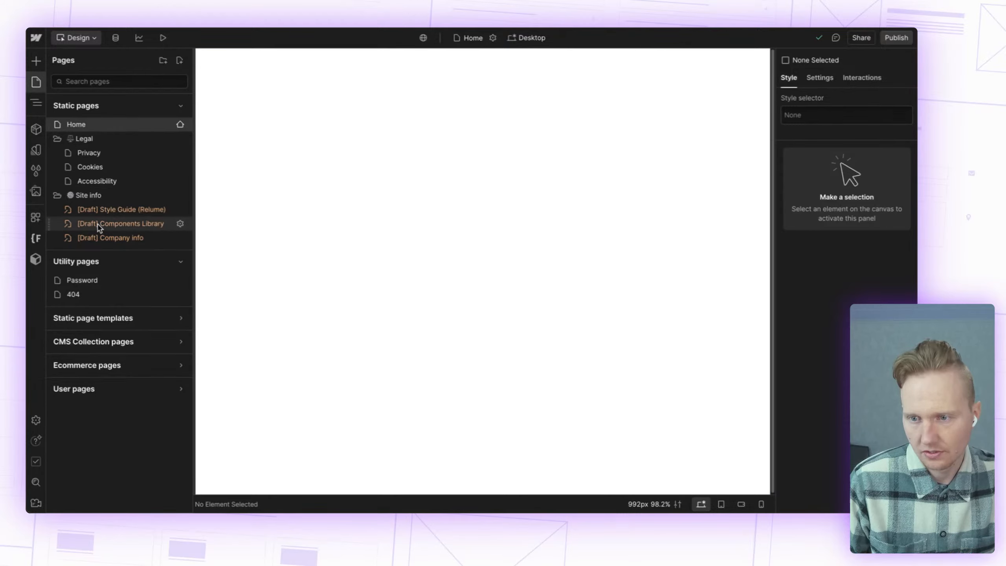
{"action": "left_click", "coordinate": [130, 237]}
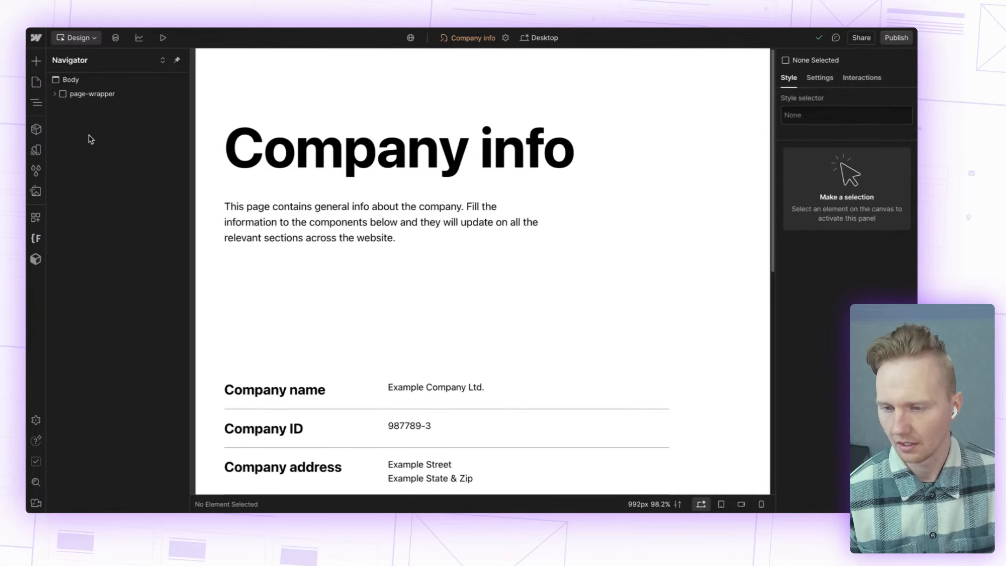
{"action": "left_click", "coordinate": [40, 84]}
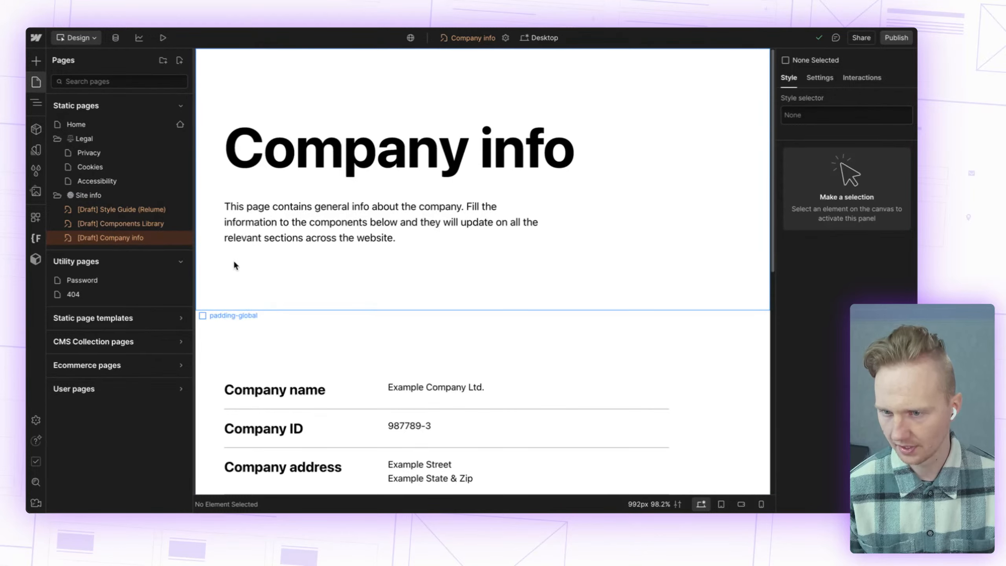
{"action": "scroll", "coordinate": [465, 336], "scroll_direction": "down", "scroll_amount": 3}
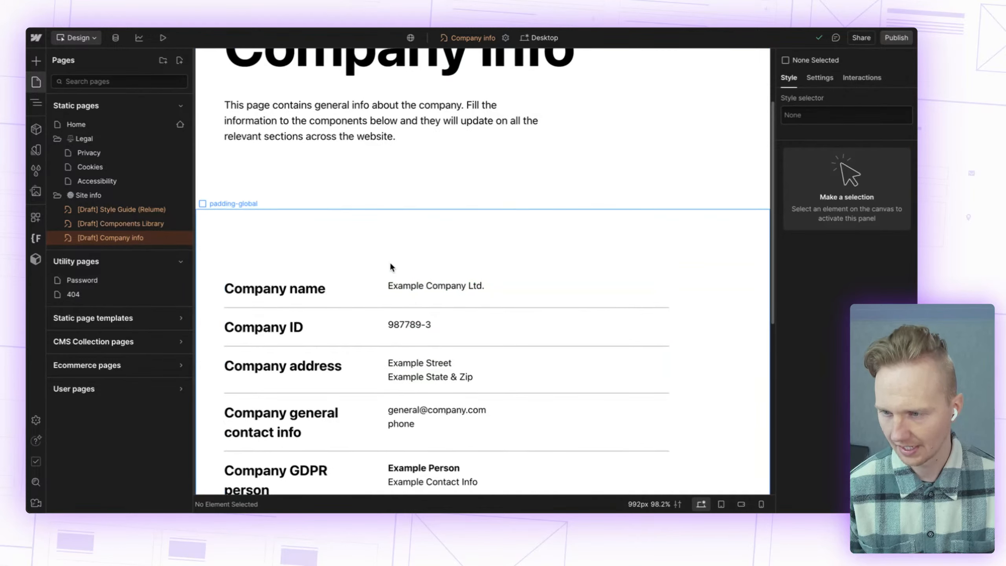
{"action": "scroll", "coordinate": [389, 261], "scroll_direction": "down", "scroll_amount": 2}
{"action": "left_click", "coordinate": [432, 209]}
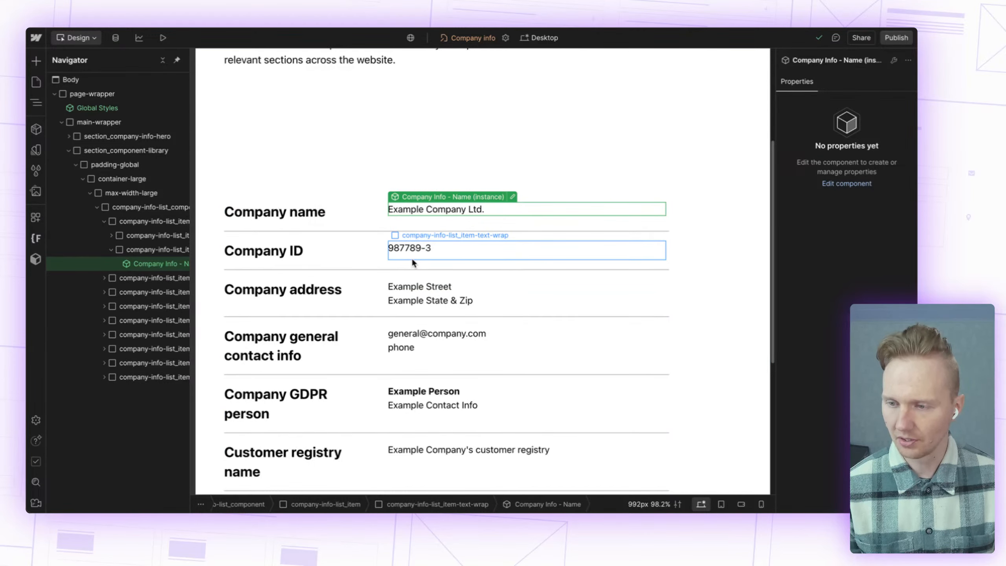
Step: Examine the Company info rows from company name through copyright text and social media, and return to the page's start
{"action": "scroll", "coordinate": [411, 243], "scroll_direction": "down", "scroll_amount": 1}
{"action": "scroll", "coordinate": [412, 245], "scroll_direction": "down", "scroll_amount": 3}
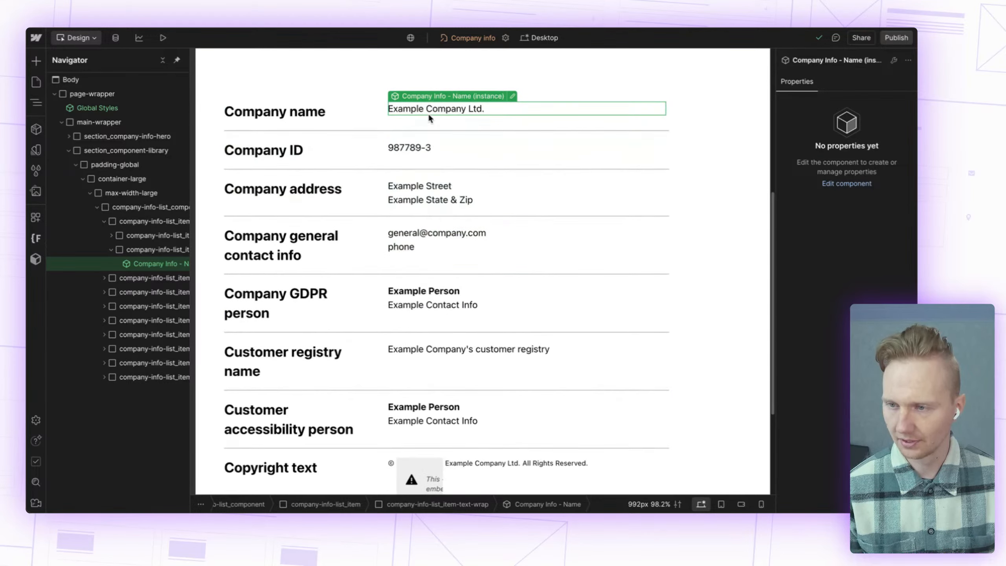
{"action": "scroll", "coordinate": [440, 237], "scroll_direction": "down", "scroll_amount": 3}
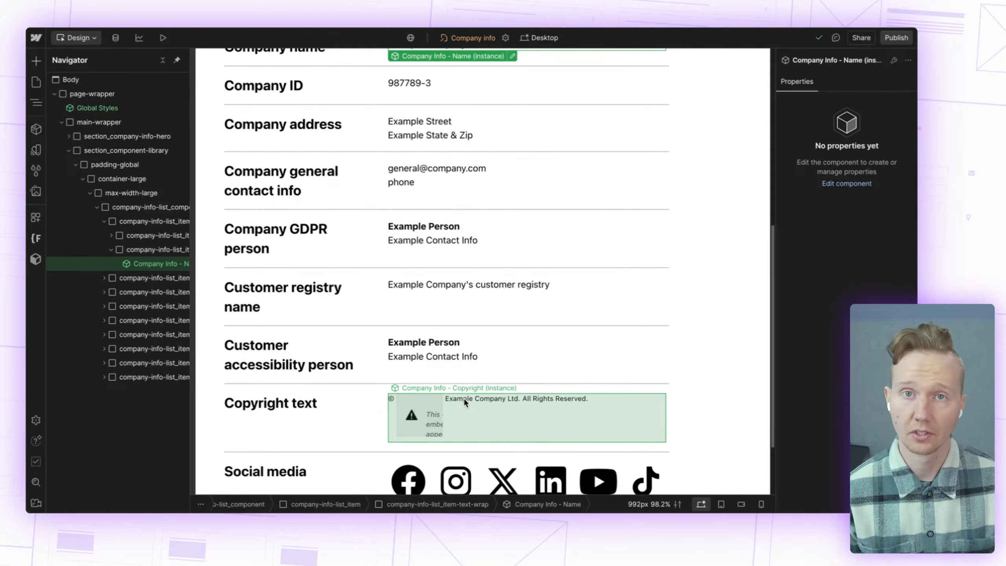
{"action": "scroll", "coordinate": [458, 386], "scroll_direction": "up", "scroll_amount": 3}
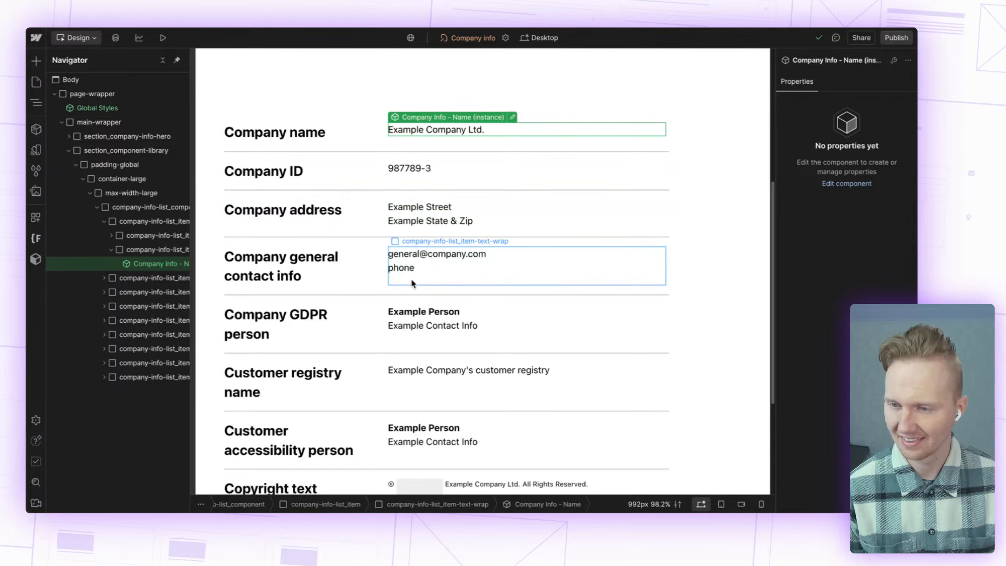
{"action": "scroll", "coordinate": [412, 281], "scroll_direction": "down", "scroll_amount": 1}
{"action": "scroll", "coordinate": [410, 277], "scroll_direction": "down", "scroll_amount": 3}
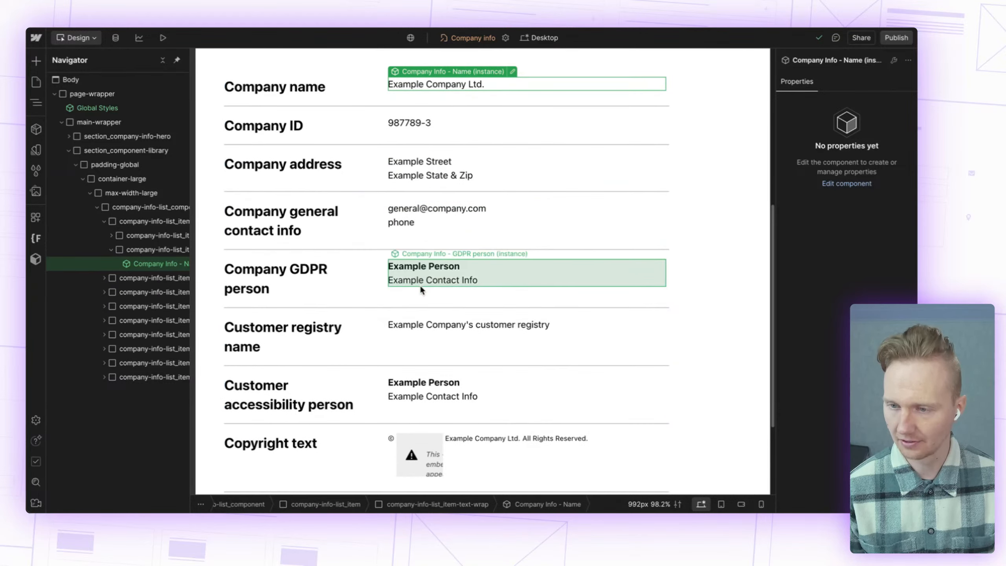
{"action": "scroll", "coordinate": [420, 277], "scroll_direction": "down", "scroll_amount": 3}
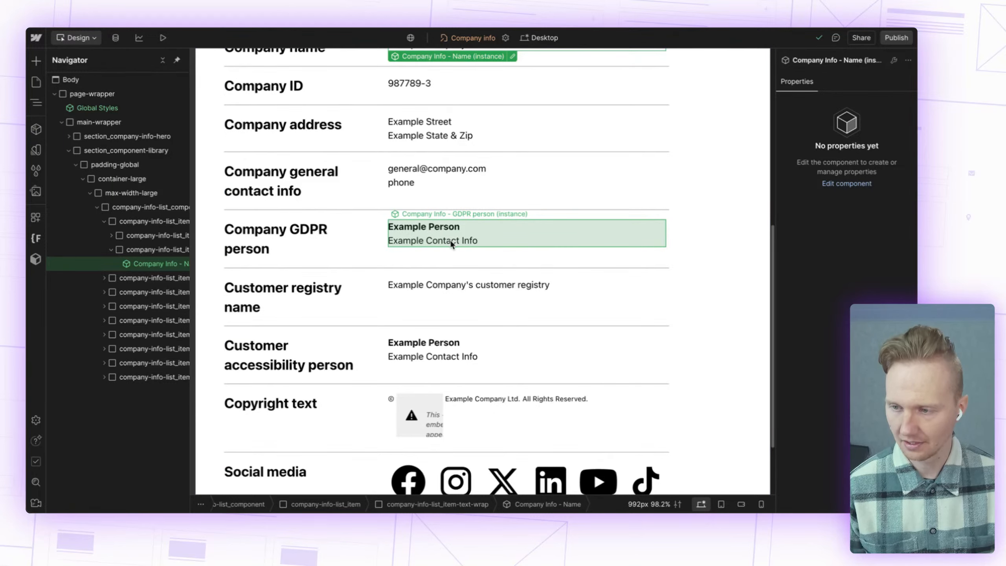
{"action": "scroll", "coordinate": [451, 242], "scroll_direction": "down", "scroll_amount": 1}
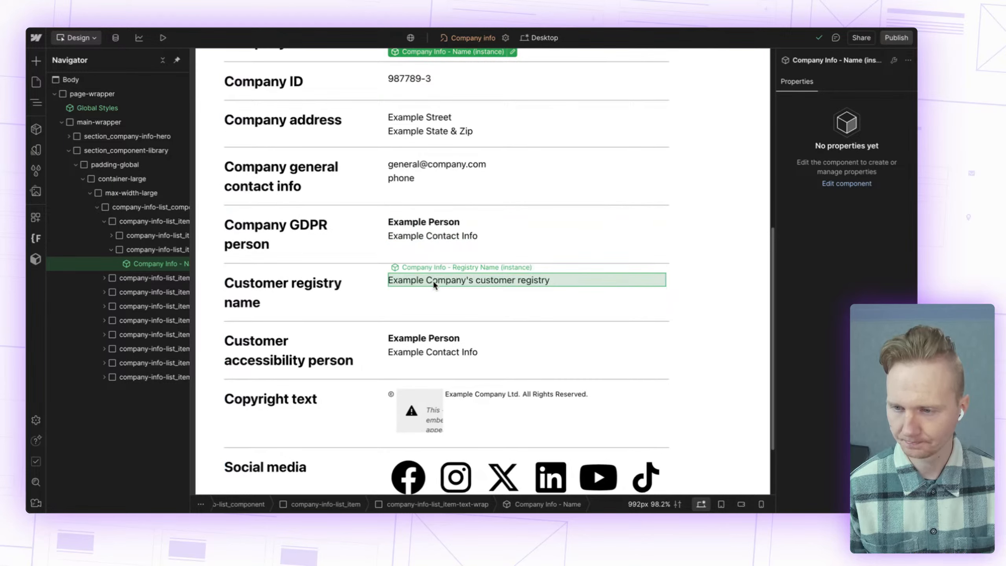
{"action": "scroll", "coordinate": [433, 284], "scroll_direction": "down", "scroll_amount": 3}
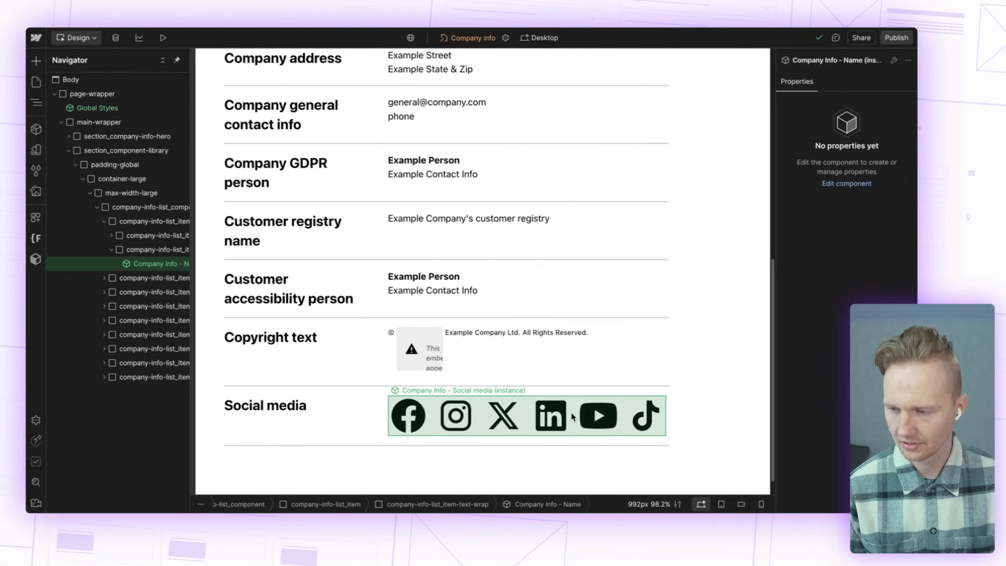
{"action": "scroll", "coordinate": [570, 412], "scroll_direction": "down", "scroll_amount": 1}
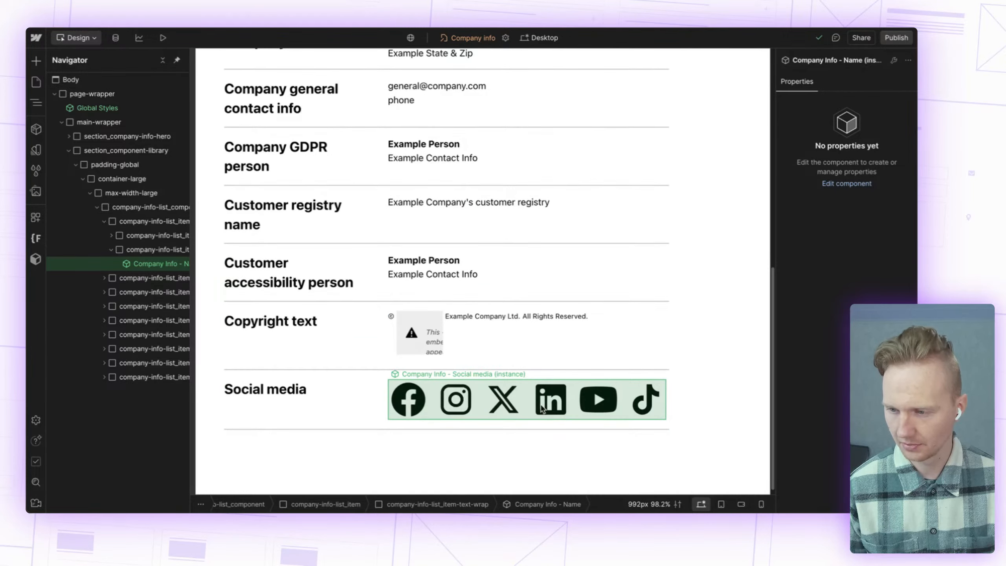
{"action": "scroll", "coordinate": [605, 410], "scroll_direction": "down", "scroll_amount": 1}
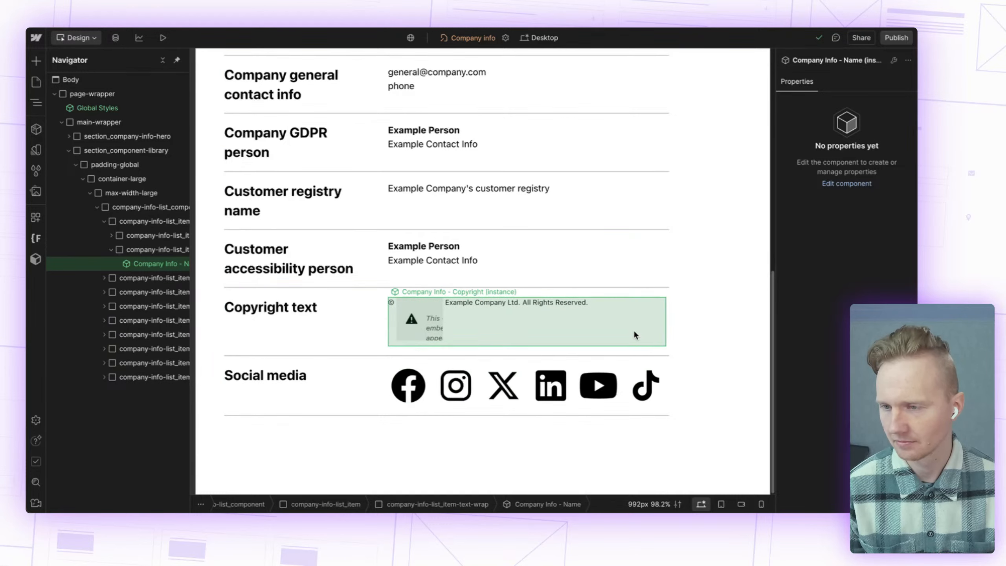
{"action": "scroll", "coordinate": [632, 335], "scroll_direction": "up", "scroll_amount": 15}
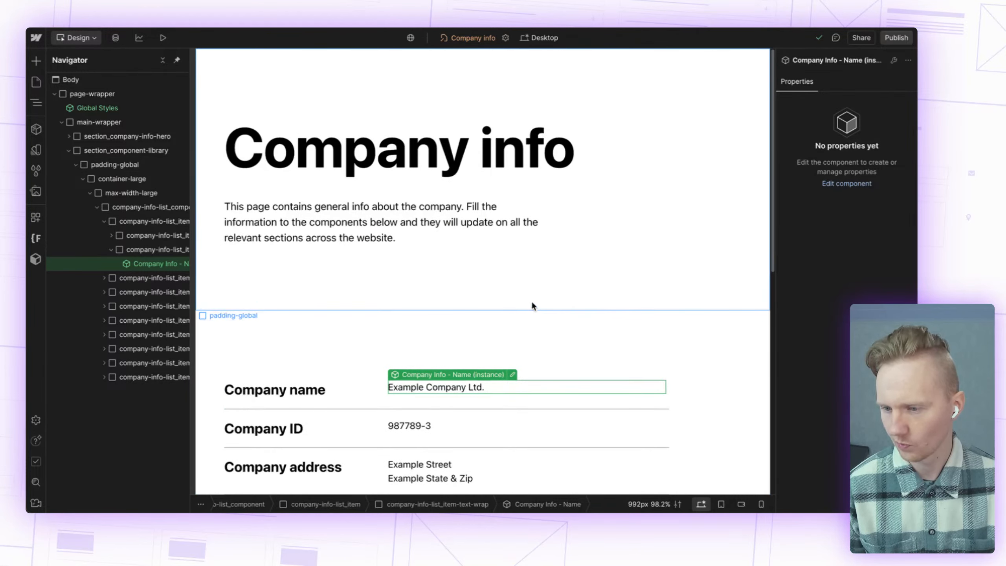
Step: Open the draft Components Library page from the Site info folder
{"action": "left_click", "coordinate": [36, 83]}
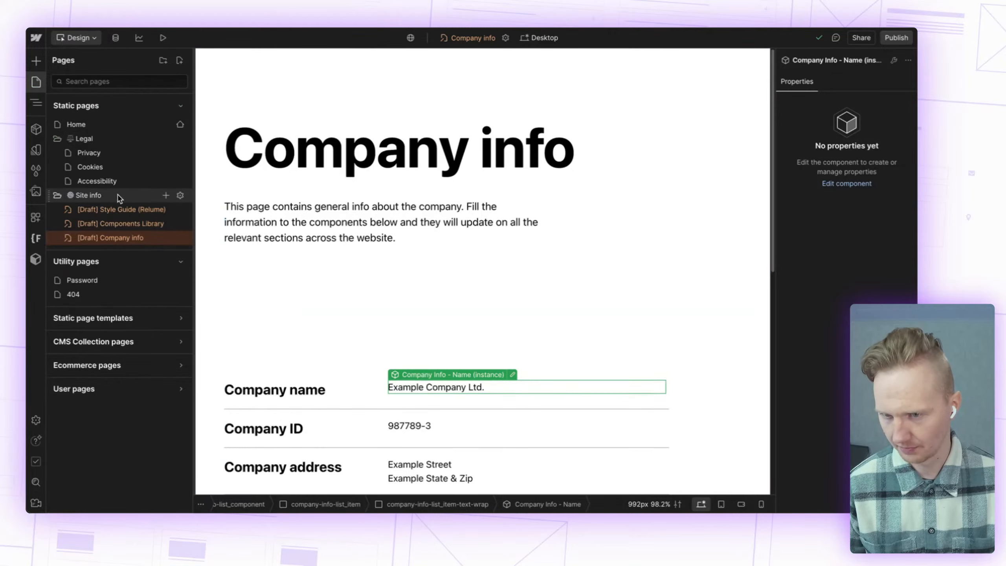
{"action": "left_click", "coordinate": [146, 228]}
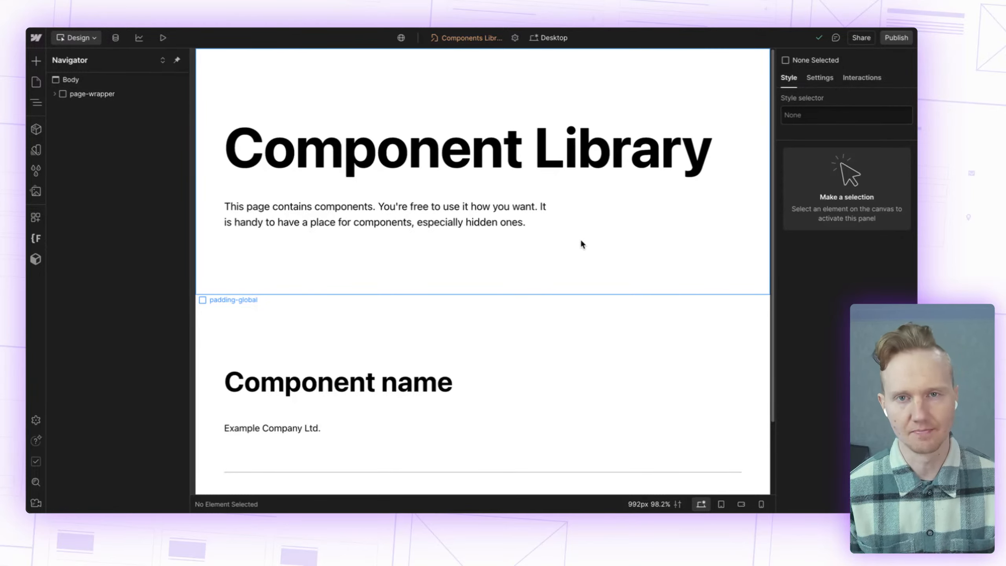
Step: Examine the Component Library page, from its introduction to the Component name item
{"action": "scroll", "coordinate": [571, 341], "scroll_direction": "down", "scroll_amount": 3}
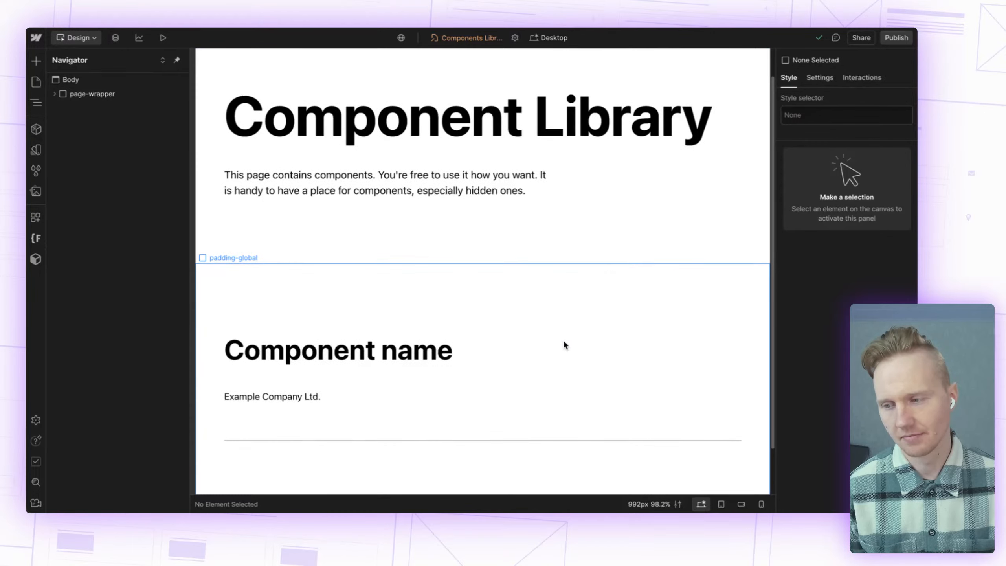
{"action": "scroll", "coordinate": [448, 391], "scroll_direction": "down", "scroll_amount": 1}
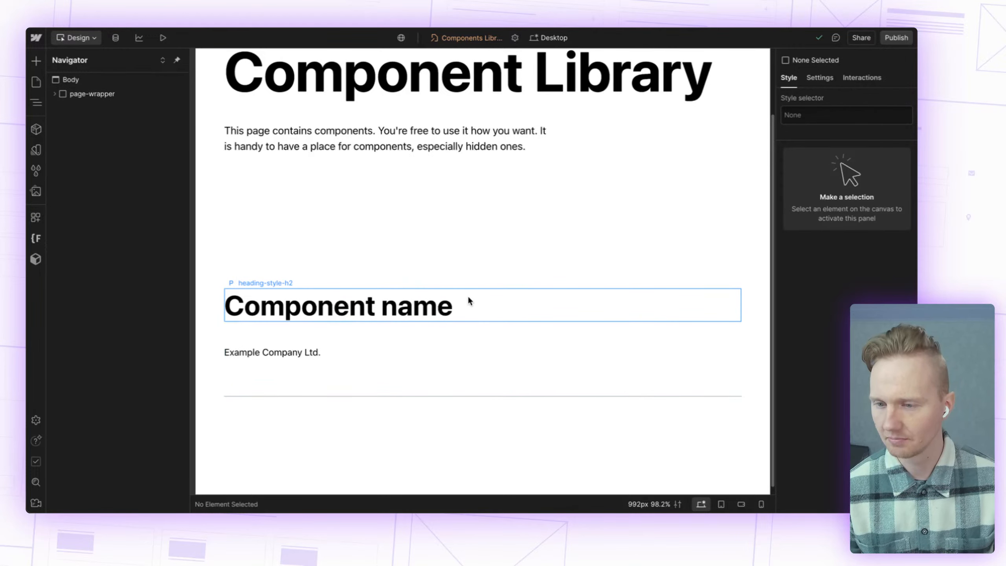
{"action": "scroll", "coordinate": [455, 305], "scroll_direction": "down", "scroll_amount": 1}
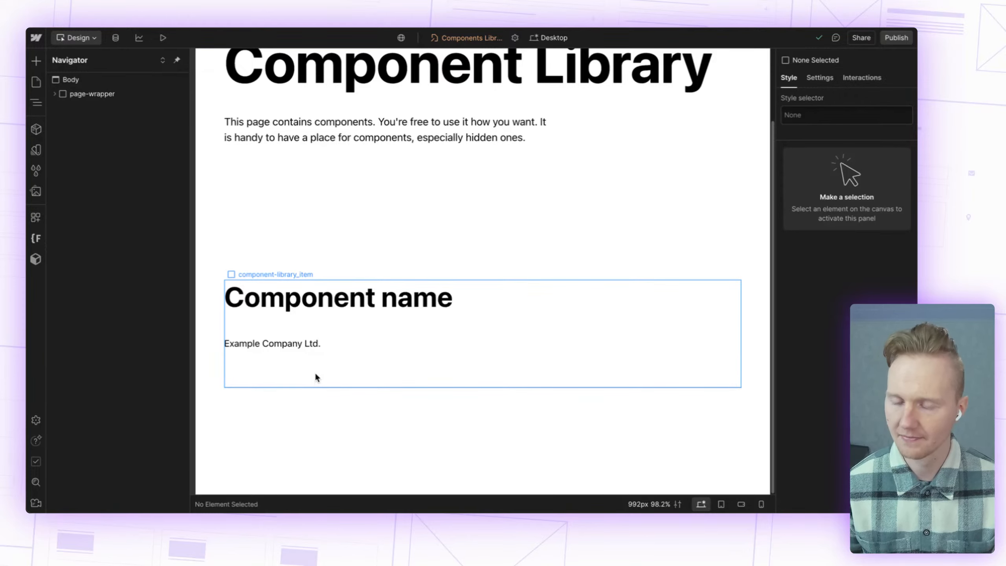
{"action": "scroll", "coordinate": [391, 371], "scroll_direction": "up", "scroll_amount": 3}
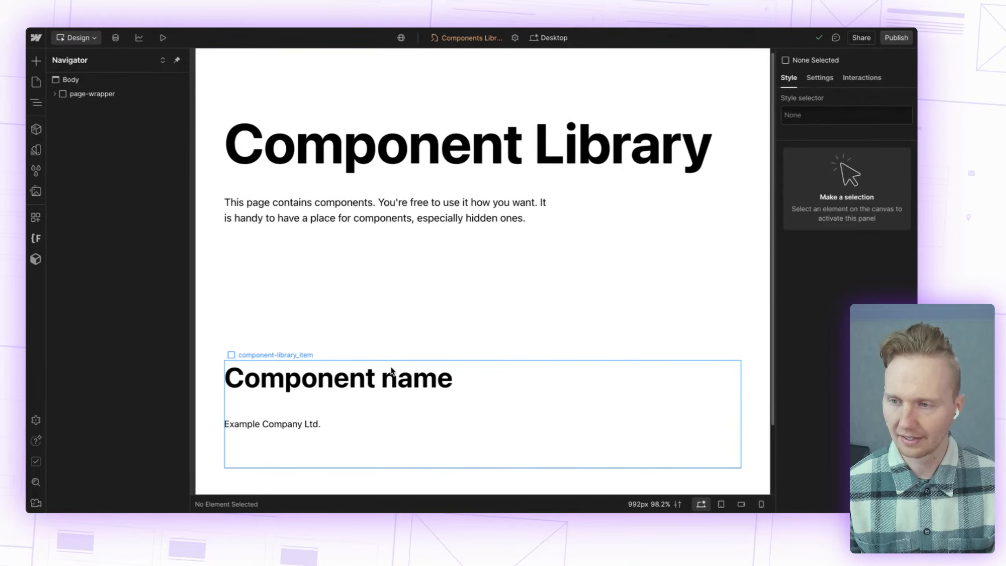
{"action": "scroll", "coordinate": [336, 460], "scroll_direction": "down", "scroll_amount": 1}
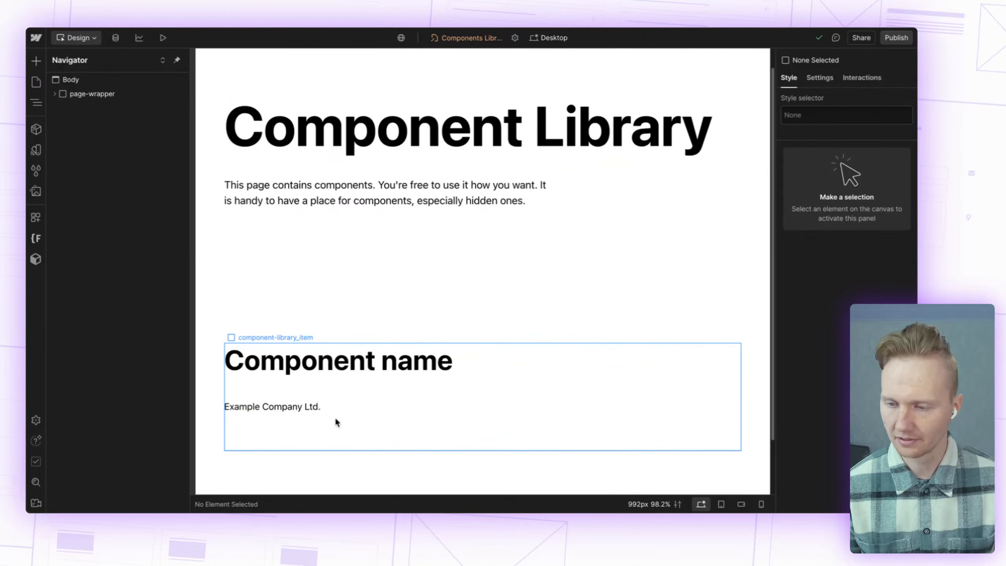
{"action": "scroll", "coordinate": [348, 404], "scroll_direction": "down", "scroll_amount": 1}
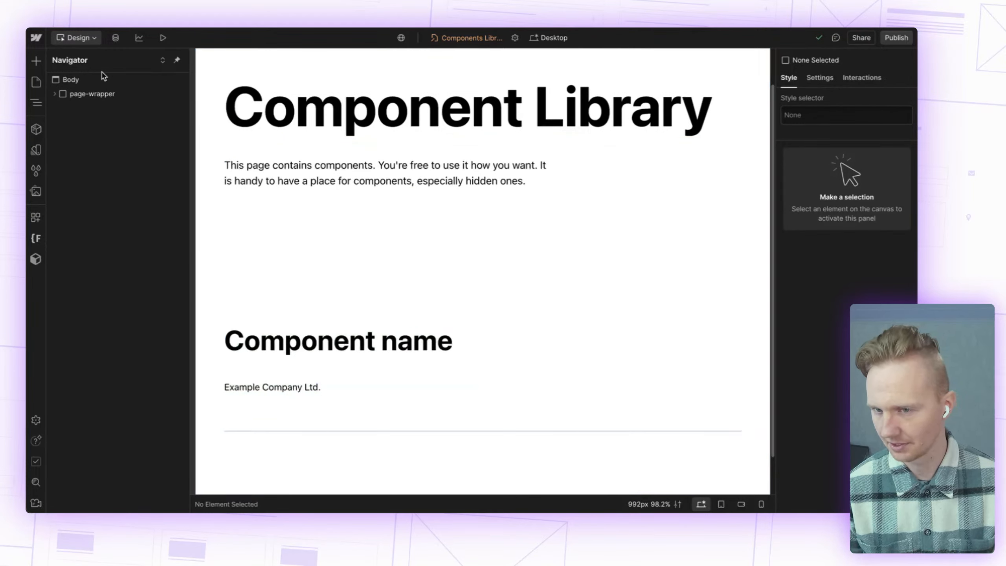
Step: Open the draft Style Guide (Relume) page from the Site info folder and view its Typography section
{"action": "left_click", "coordinate": [36, 84]}
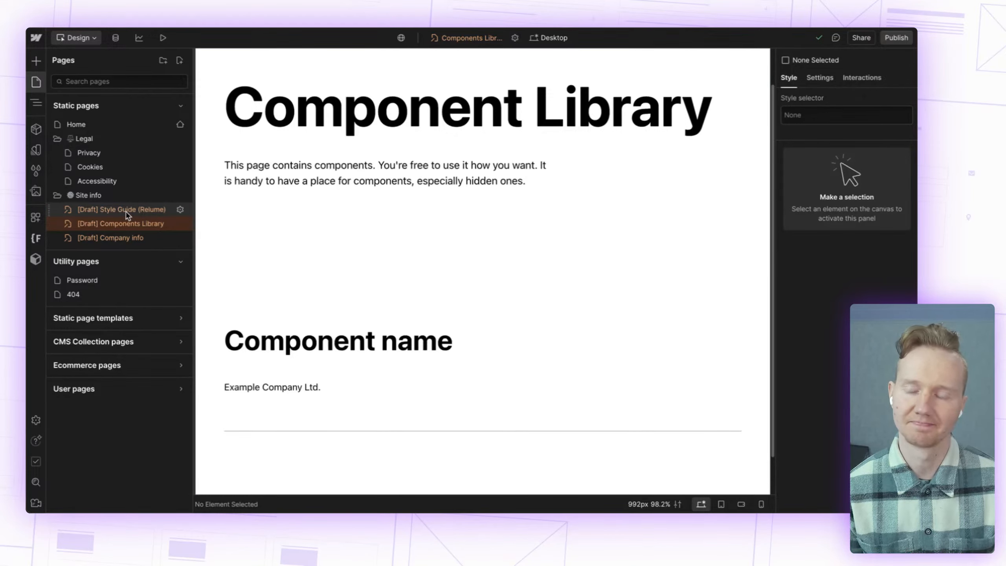
{"action": "left_click", "coordinate": [126, 214]}
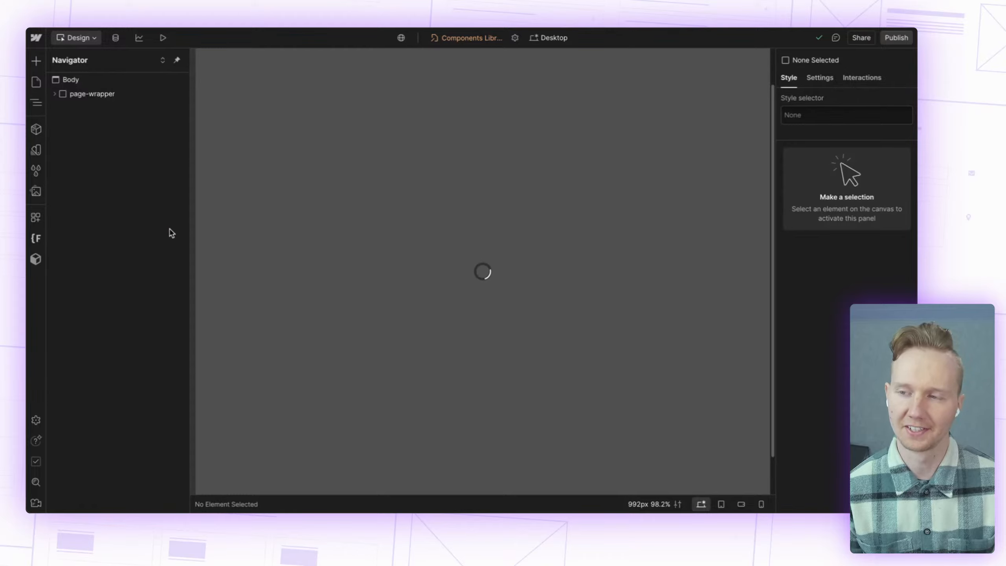
{"action": "scroll", "coordinate": [389, 256], "scroll_direction": "down", "scroll_amount": 4}
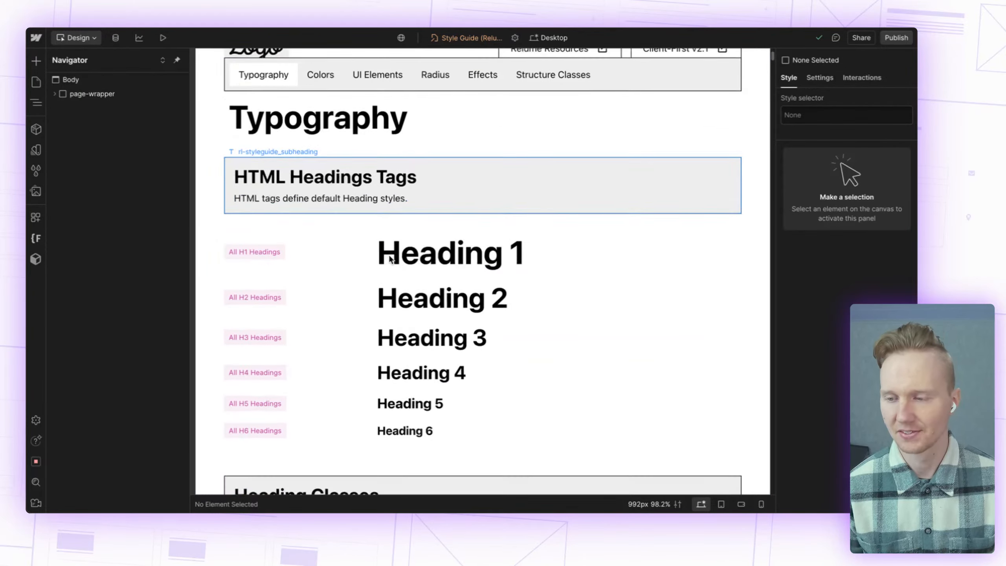
{"action": "scroll", "coordinate": [384, 259], "scroll_direction": "up", "scroll_amount": 4}
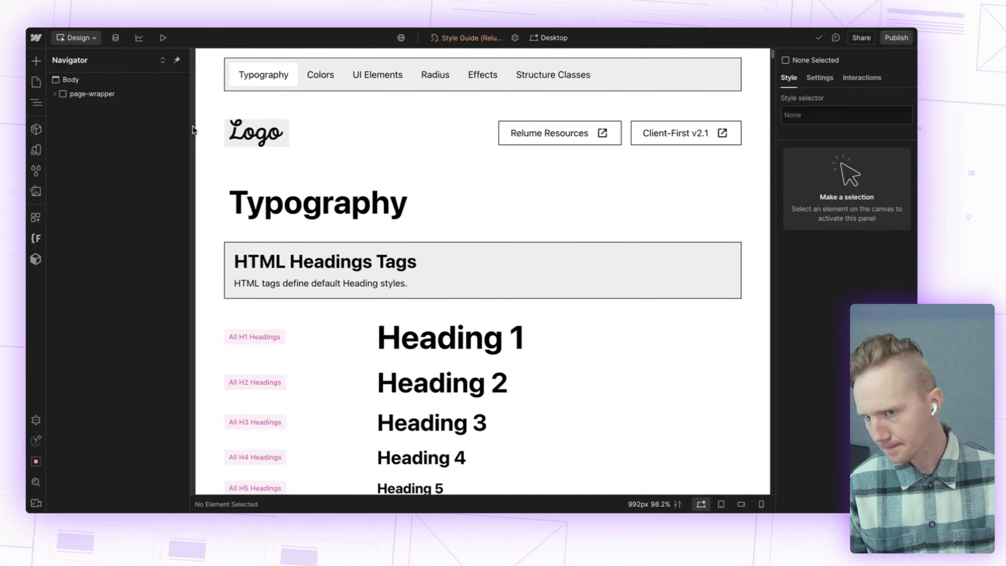
Step: Open the site settings and review the general section, including name, icons, localization, website password and showcase options
{"action": "left_click", "coordinate": [36, 38]}
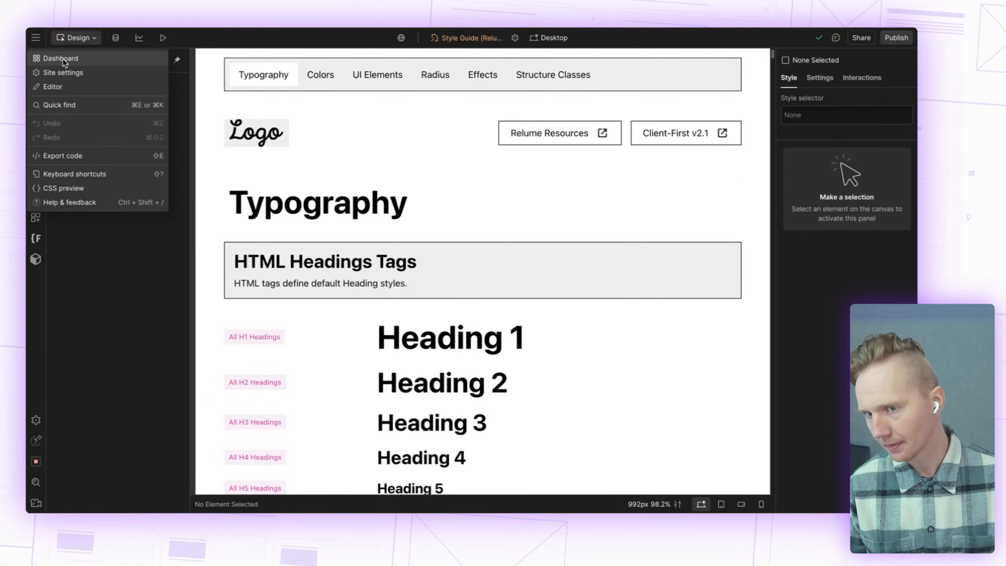
{"action": "left_click", "coordinate": [68, 75]}
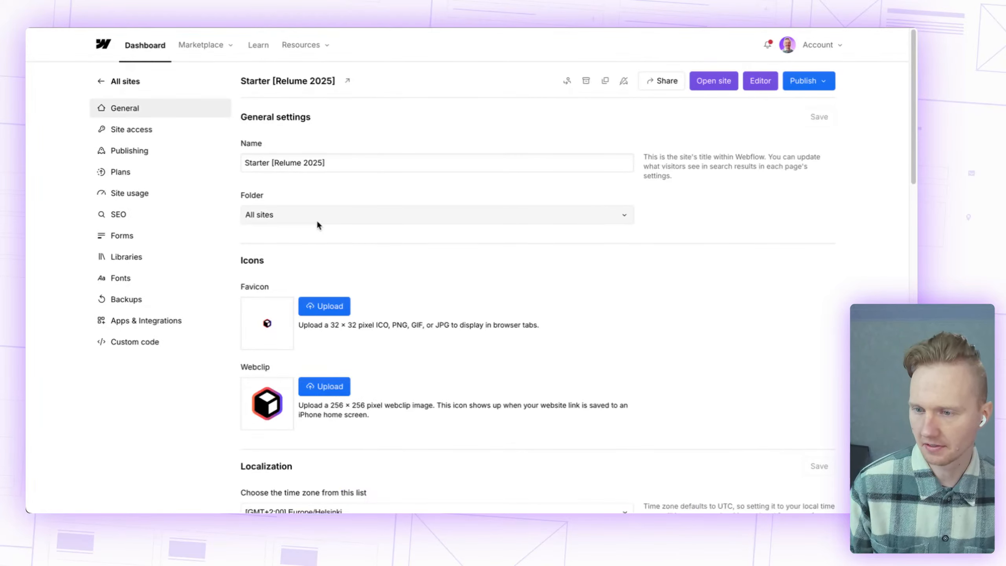
{"action": "scroll", "coordinate": [398, 220], "scroll_direction": "down", "scroll_amount": 3}
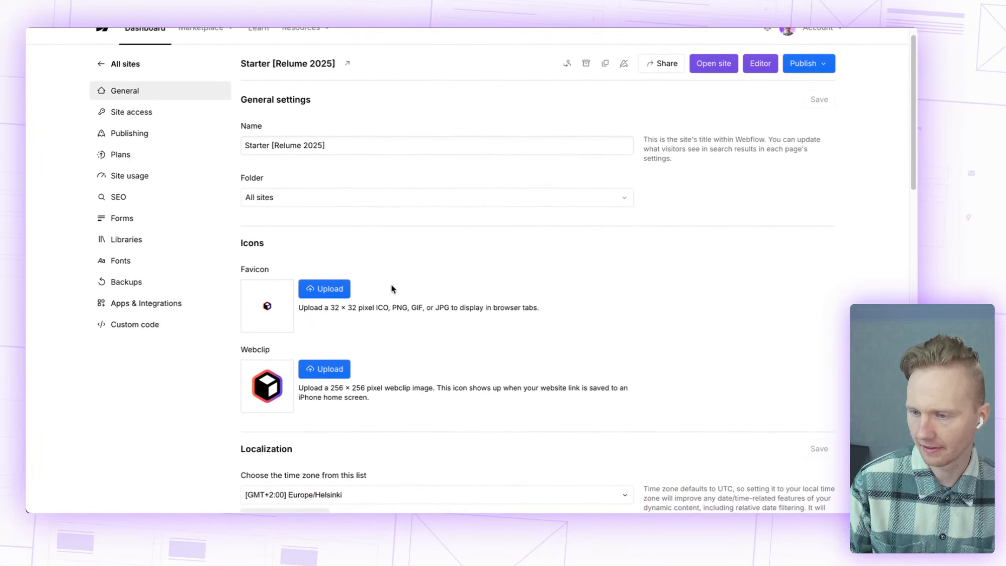
{"action": "scroll", "coordinate": [392, 291], "scroll_direction": "down", "scroll_amount": 3}
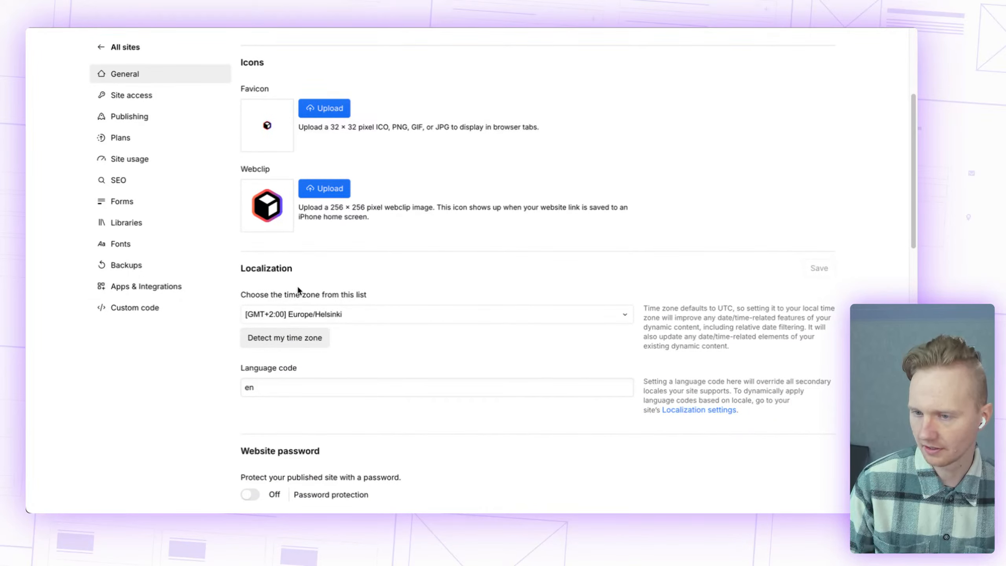
{"action": "scroll", "coordinate": [418, 347], "scroll_direction": "down", "scroll_amount": 1}
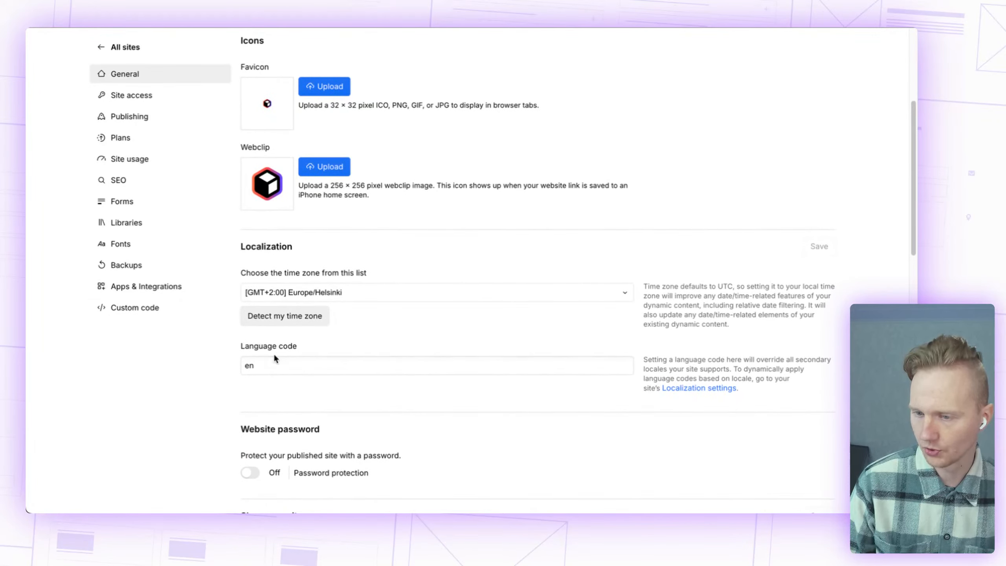
{"action": "scroll", "coordinate": [305, 361], "scroll_direction": "down", "scroll_amount": 3}
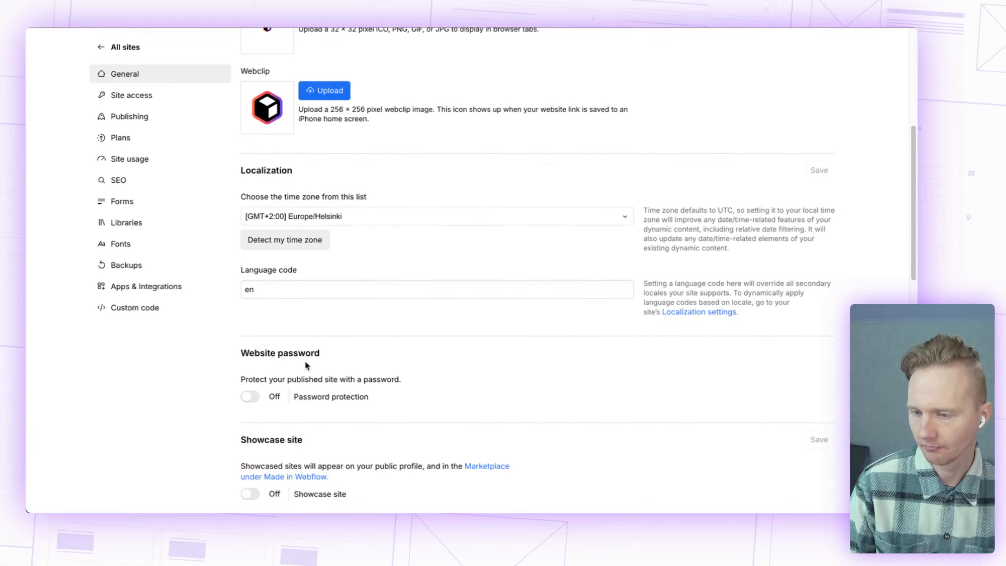
{"action": "scroll", "coordinate": [485, 359], "scroll_direction": "down", "scroll_amount": 5}
{"action": "scroll", "coordinate": [486, 357], "scroll_direction": "up", "scroll_amount": 12}
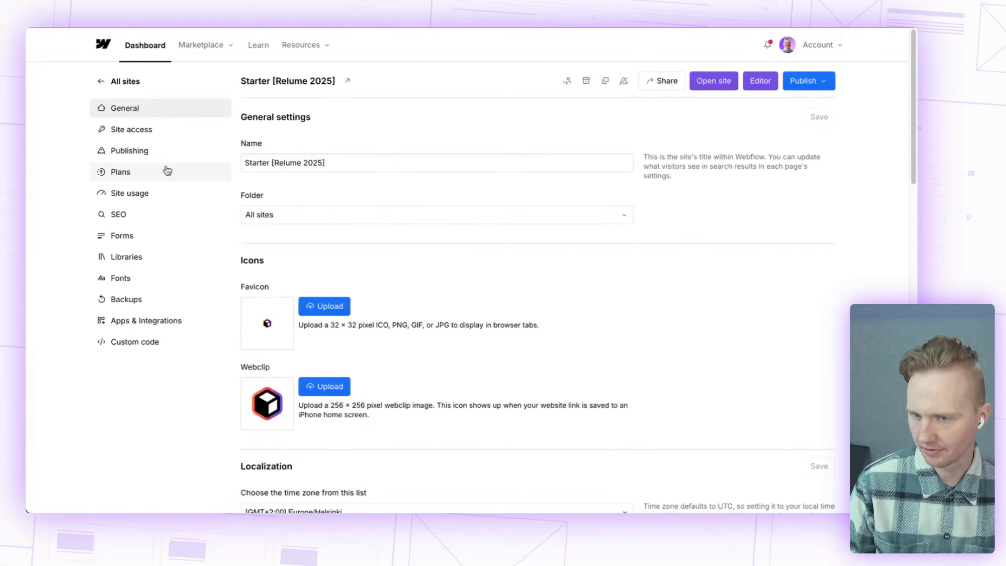
Step: Review the site's publishing settings, covering the staging domain, production and 301 redirects
{"action": "left_click", "coordinate": [157, 154]}
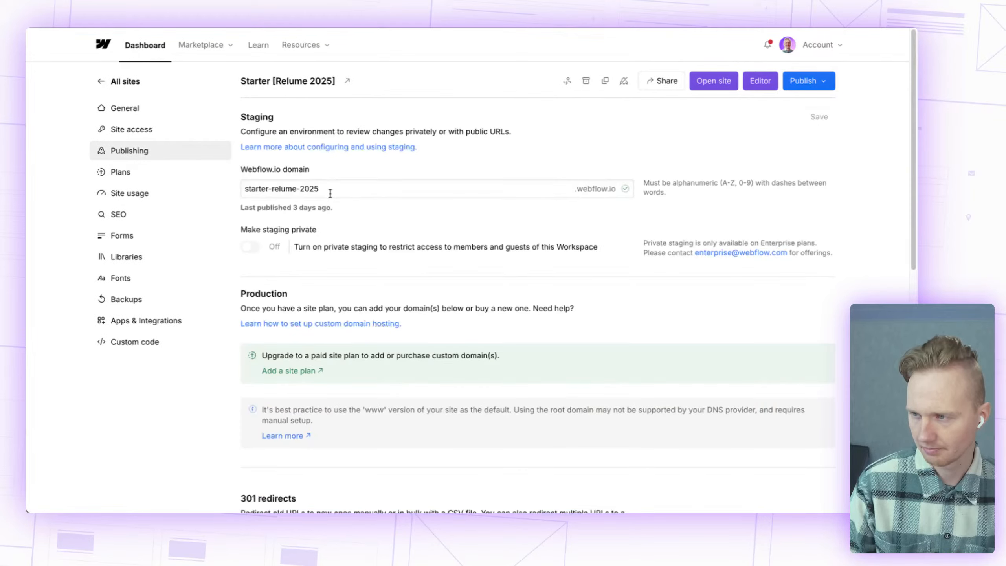
{"action": "scroll", "coordinate": [381, 254], "scroll_direction": "down", "scroll_amount": 3}
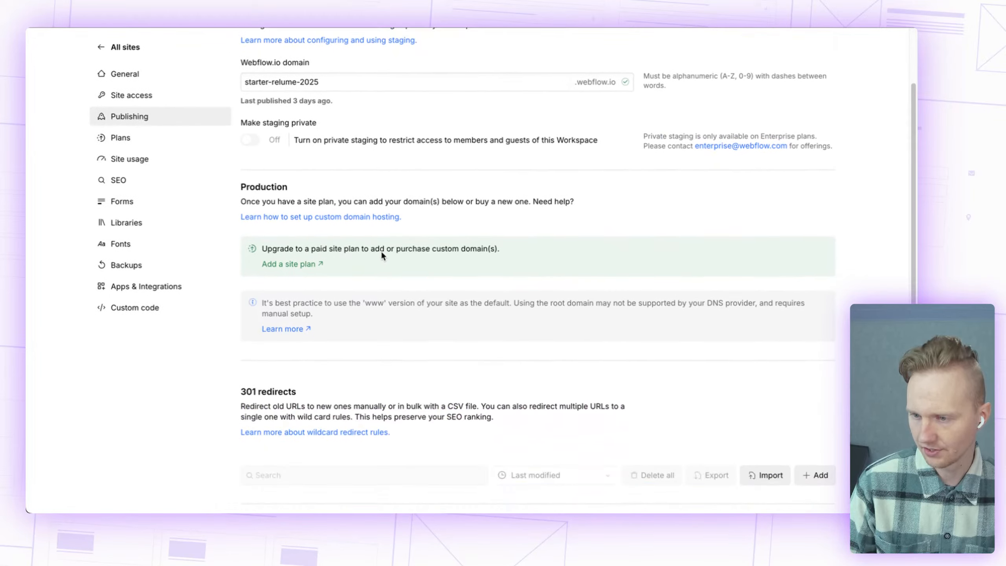
{"action": "scroll", "coordinate": [379, 247], "scroll_direction": "up", "scroll_amount": 3}
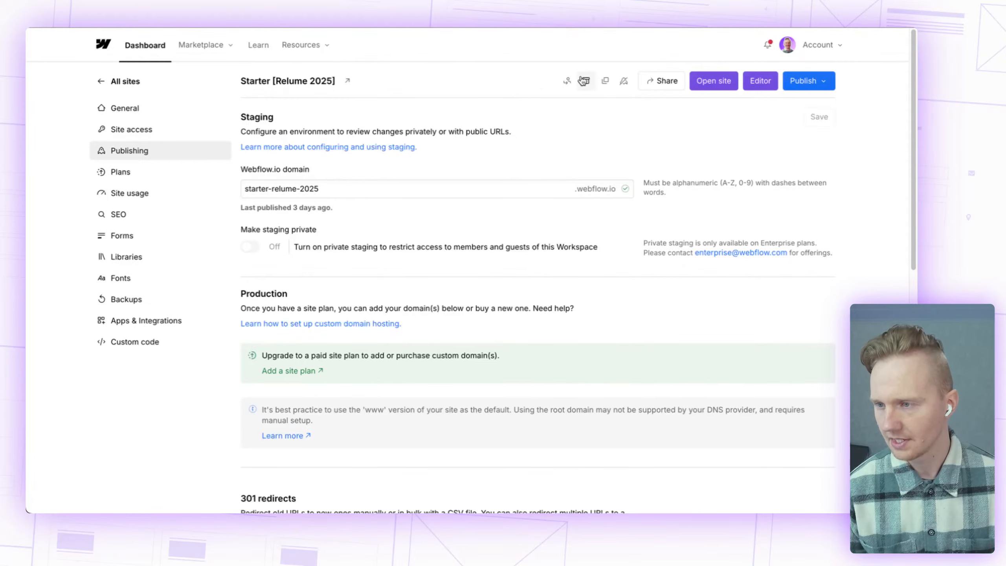
Step: Duplicate the Starter [Relume 2025] site and open the copy's settings from the dashboard
{"action": "left_click", "coordinate": [606, 83]}
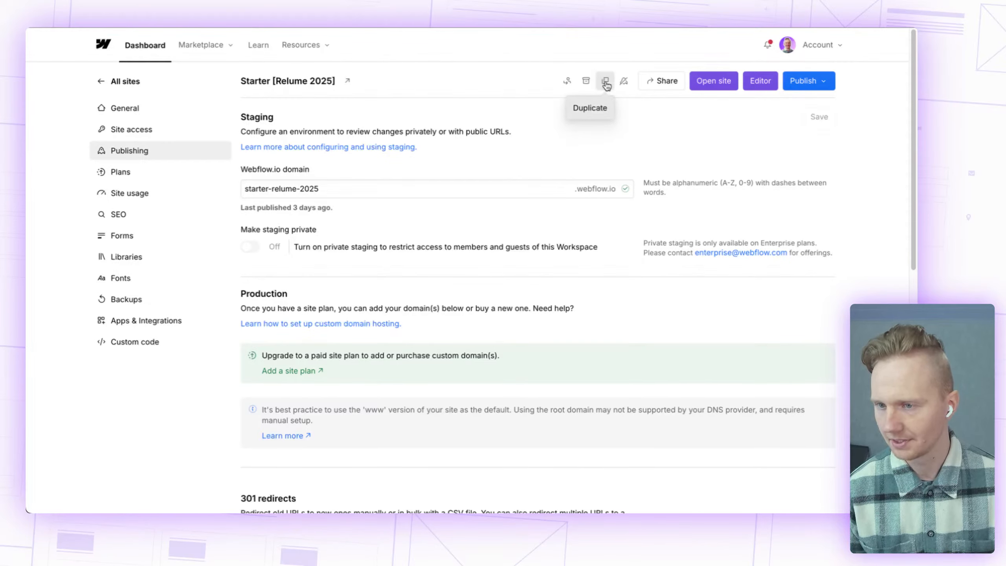
{"action": "left_click", "coordinate": [624, 213]}
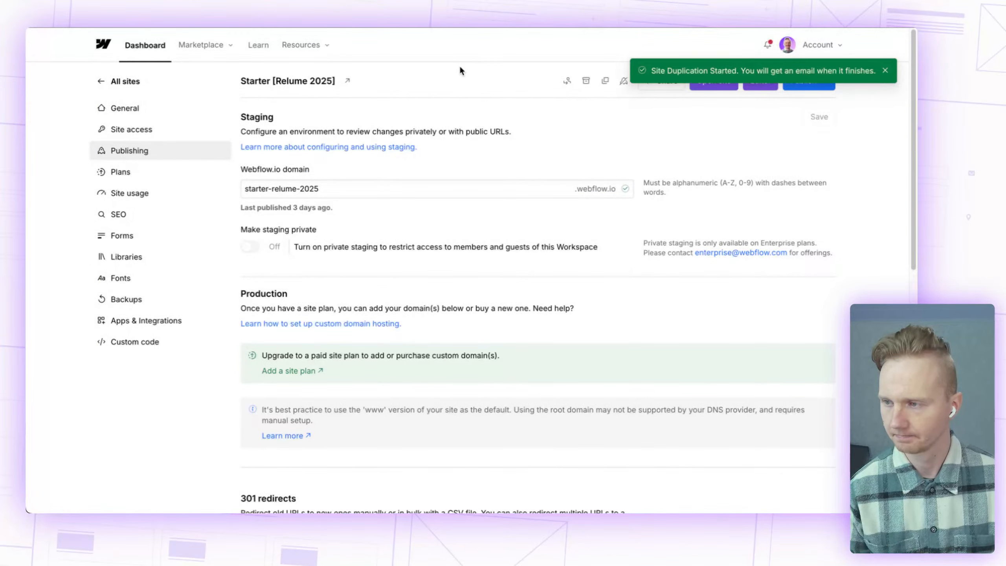
{"action": "left_click", "coordinate": [150, 49]}
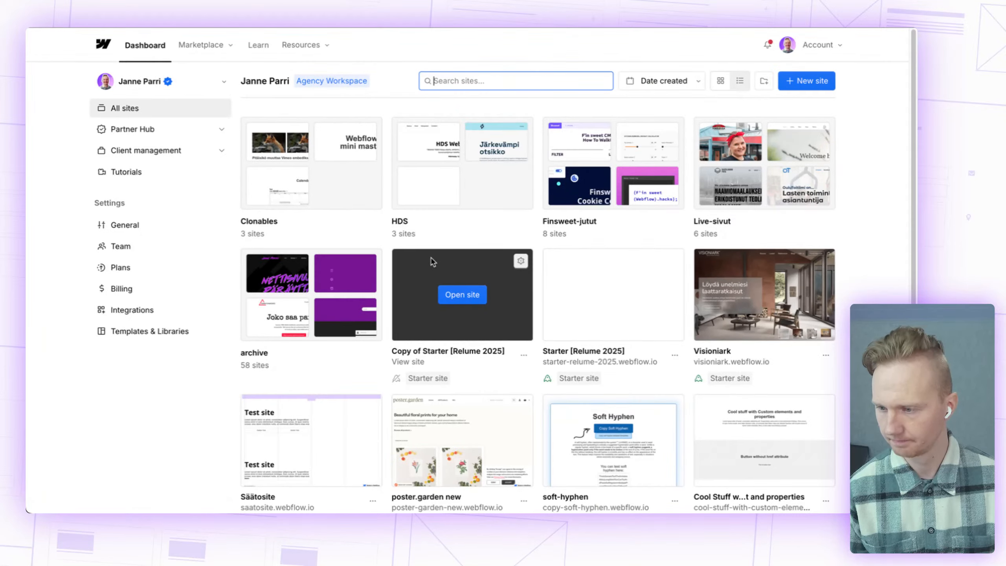
{"action": "left_click", "coordinate": [520, 261]}
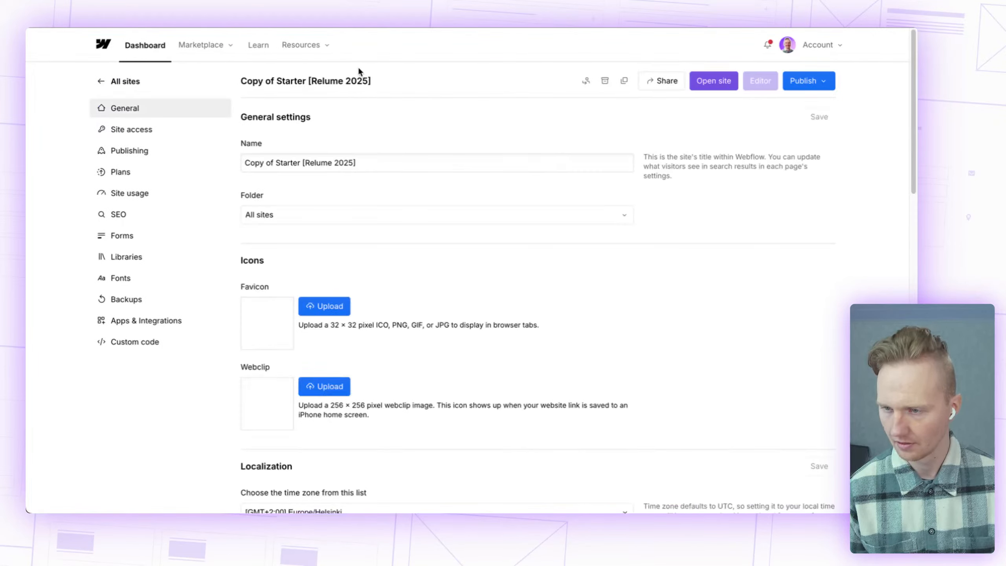
Step: Rename the duplicated site as "Starter with blog [Relume 2025]" and save the general settings
{"action": "left_click_drag", "start_coordinate": [277, 163], "coordinate": [229, 161]}
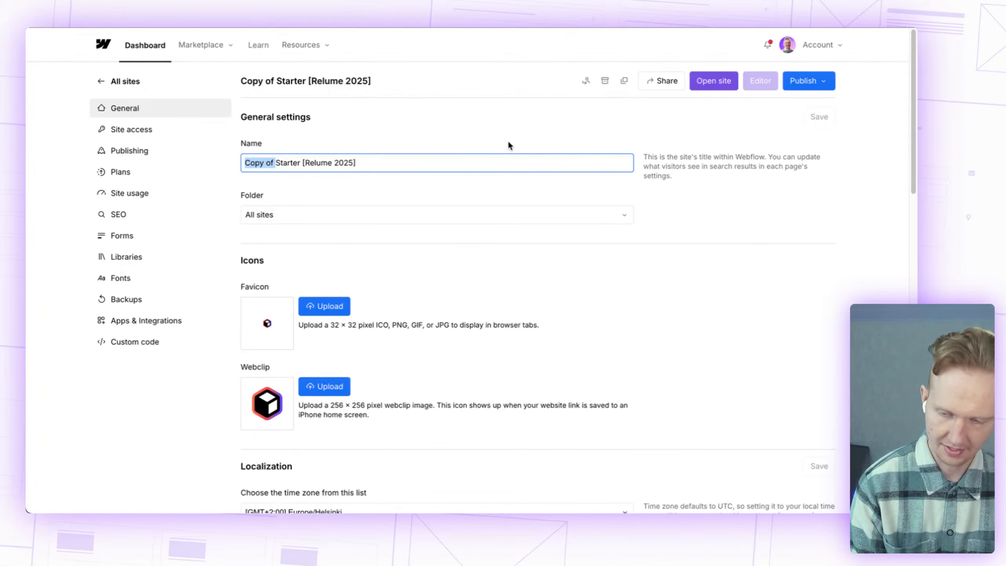
{"action": "key", "text": "BackSpace"}
{"action": "key", "text": "Right"}
{"action": "key", "text": "Right"}
{"action": "key", "text": "Right"}
{"action": "key", "text": "Right"}
{"action": "key", "text": "Right"}
{"action": "key", "text": "Right"}
{"action": "key", "text": "Right"}
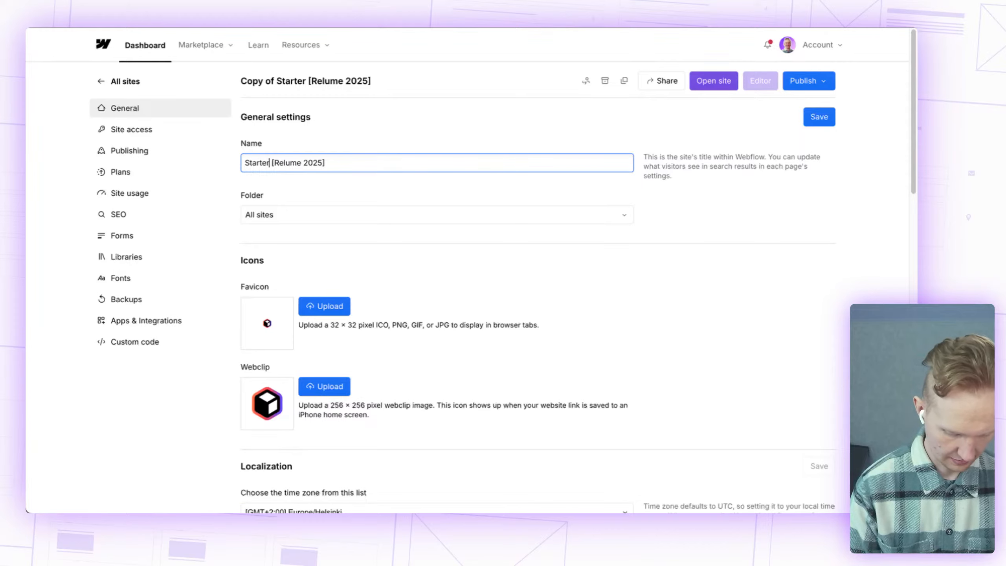
{"action": "type", "text": "with "}
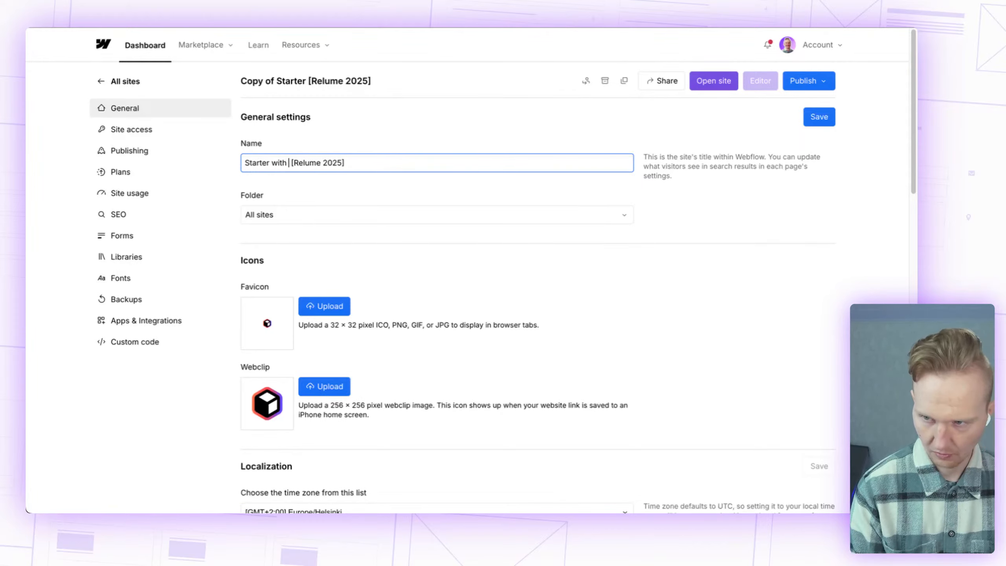
{"action": "type", "text": "blog"}
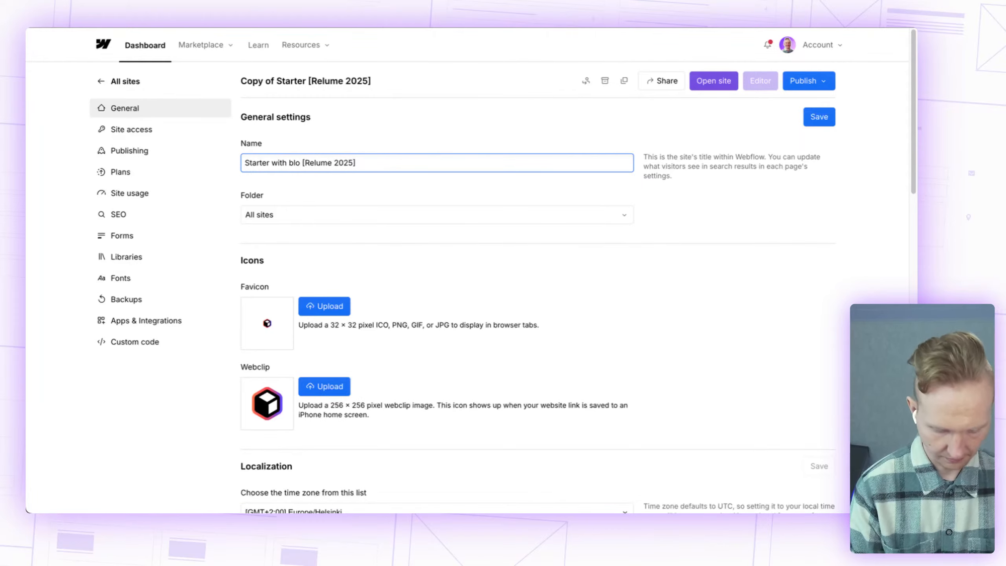
{"action": "left_click", "coordinate": [508, 147]}
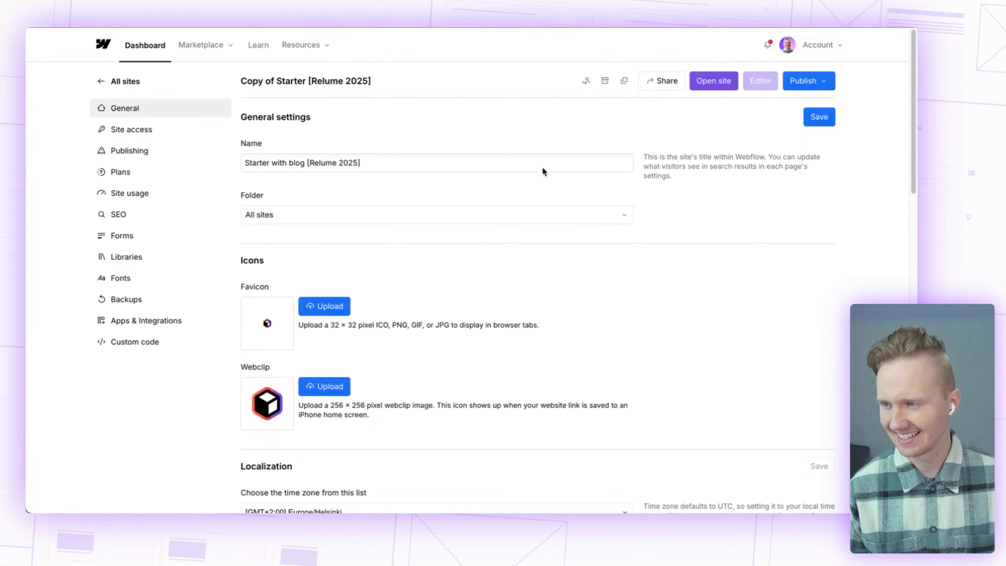
{"action": "left_click", "coordinate": [819, 120]}
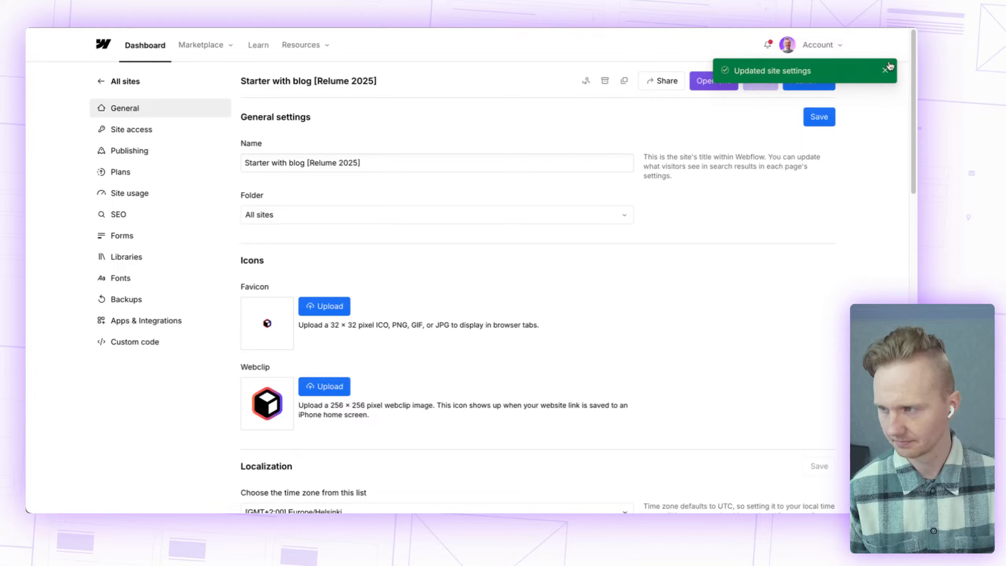
{"action": "left_click", "coordinate": [888, 70]}
{"action": "left_click", "coordinate": [805, 84]}
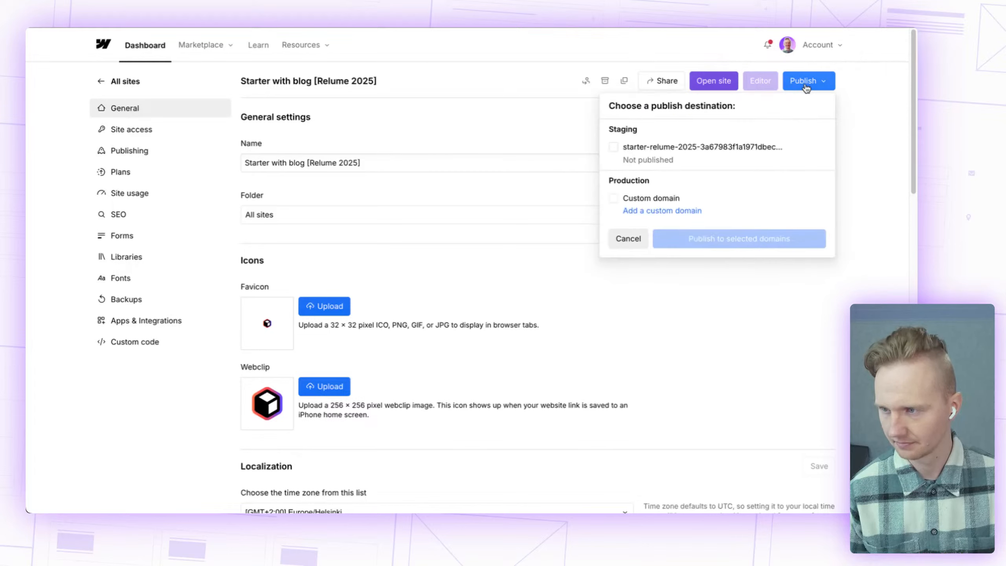
{"action": "left_click", "coordinate": [805, 84]}
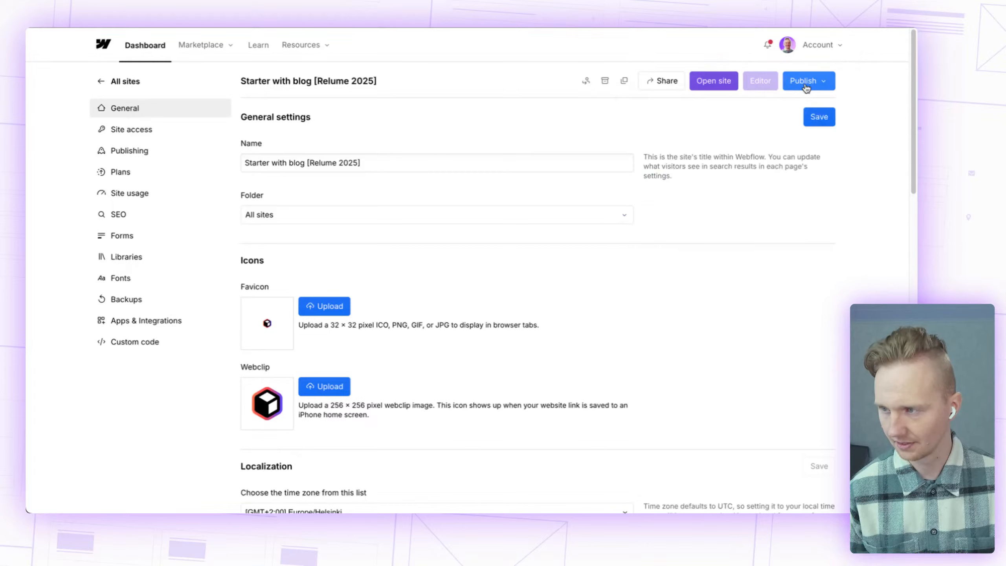
Step: Open the Starter with blog [Relume 2025] site for designing and switch to its CMS collections
{"action": "left_click", "coordinate": [714, 82]}
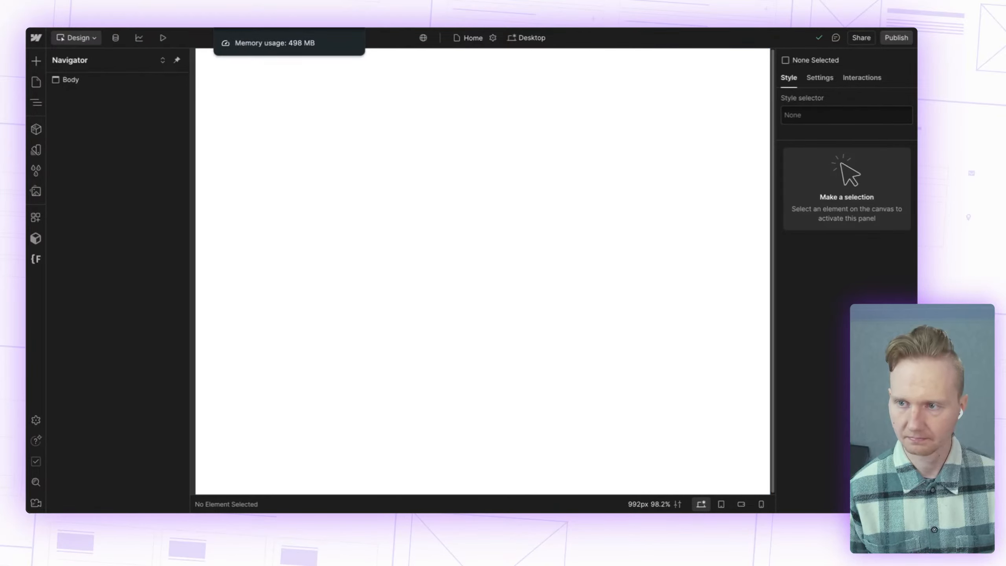
{"action": "left_click", "coordinate": [420, 12]}
{"action": "left_click", "coordinate": [131, 14]}
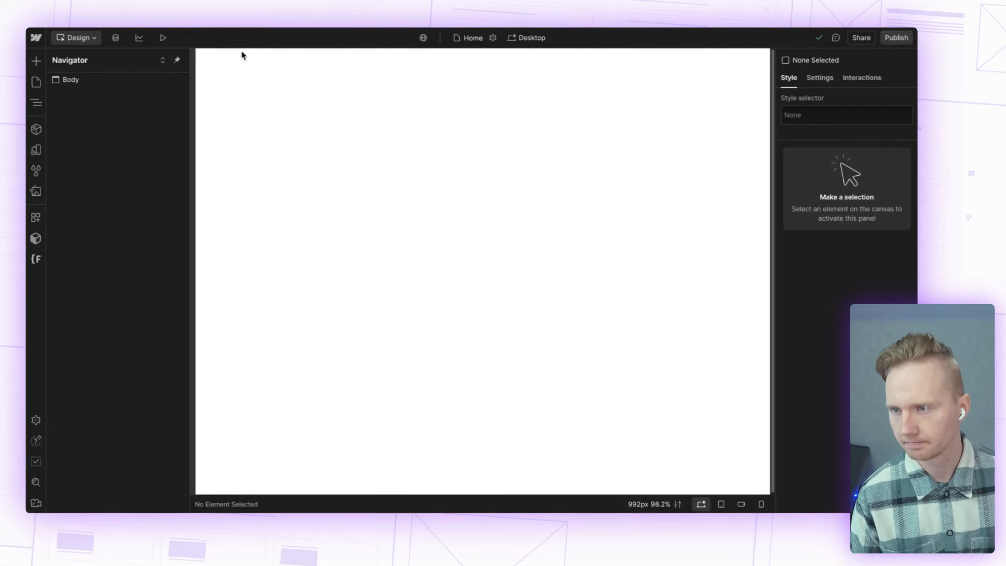
{"action": "left_click", "coordinate": [116, 38]}
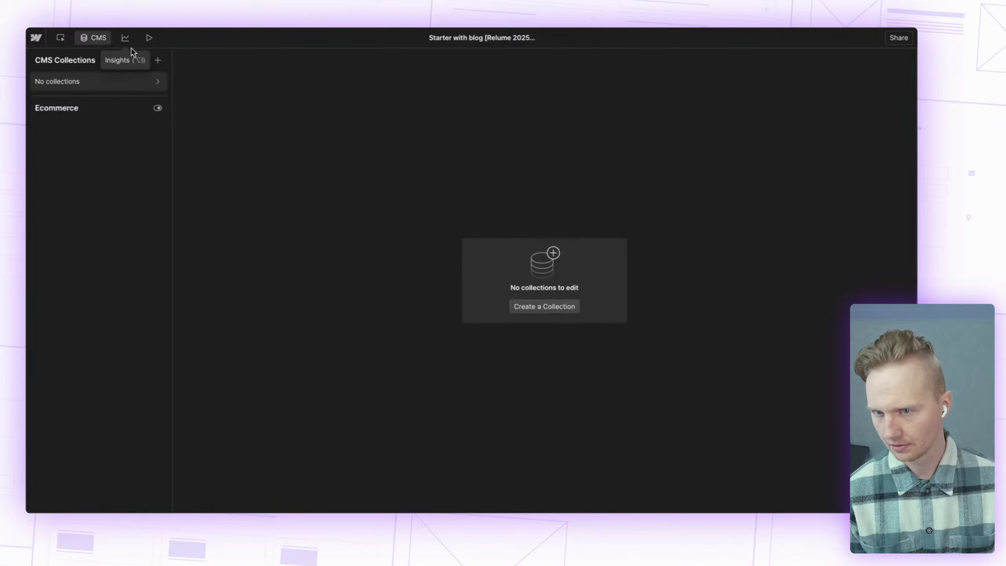
Step: Start a new collection from the Authors template and delete its Twitter Profile Link and Facebook Profile Link fields
{"action": "left_click", "coordinate": [158, 62]}
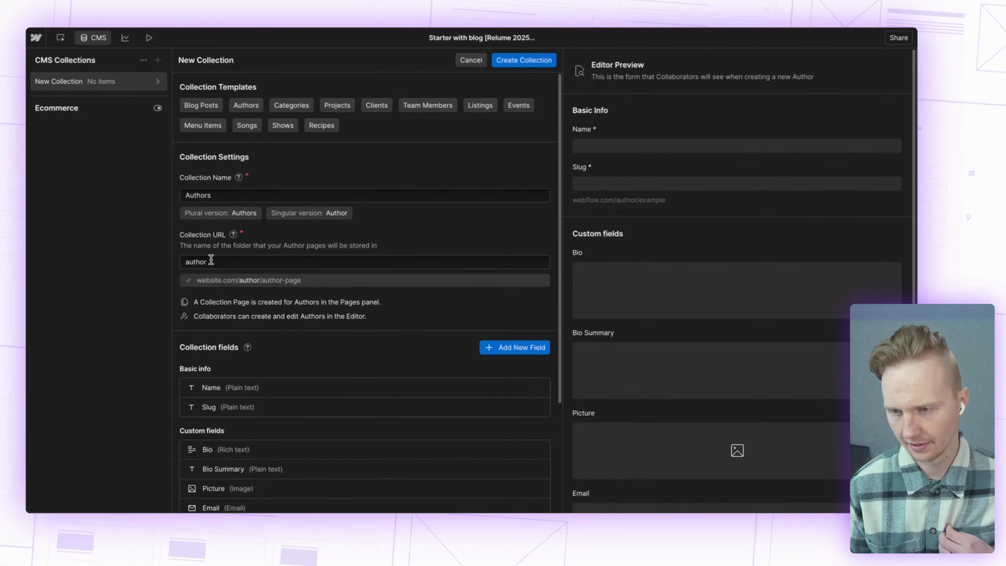
{"action": "scroll", "coordinate": [229, 282], "scroll_direction": "down", "scroll_amount": 1}
{"action": "scroll", "coordinate": [229, 281], "scroll_direction": "down", "scroll_amount": 3}
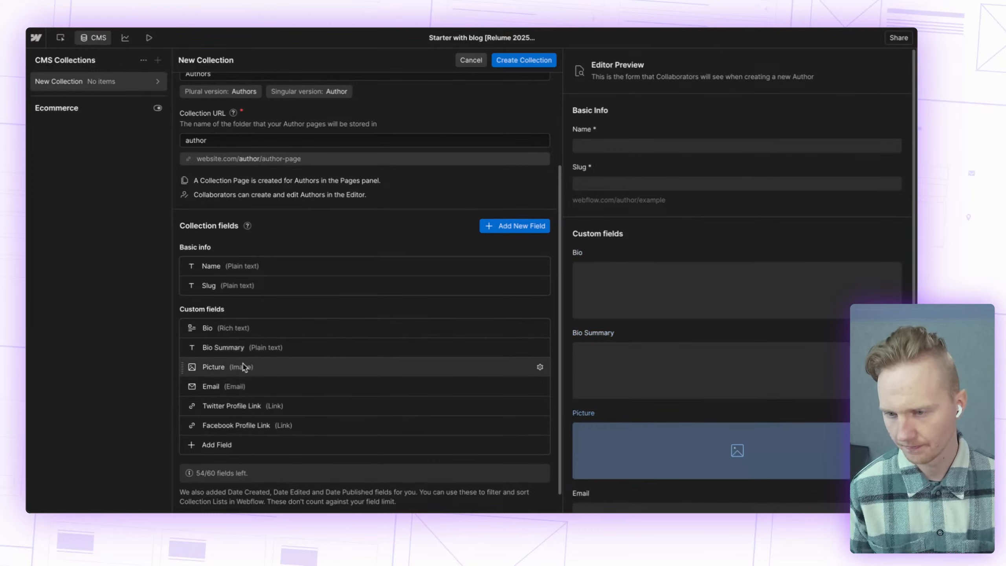
{"action": "left_click", "coordinate": [540, 407]}
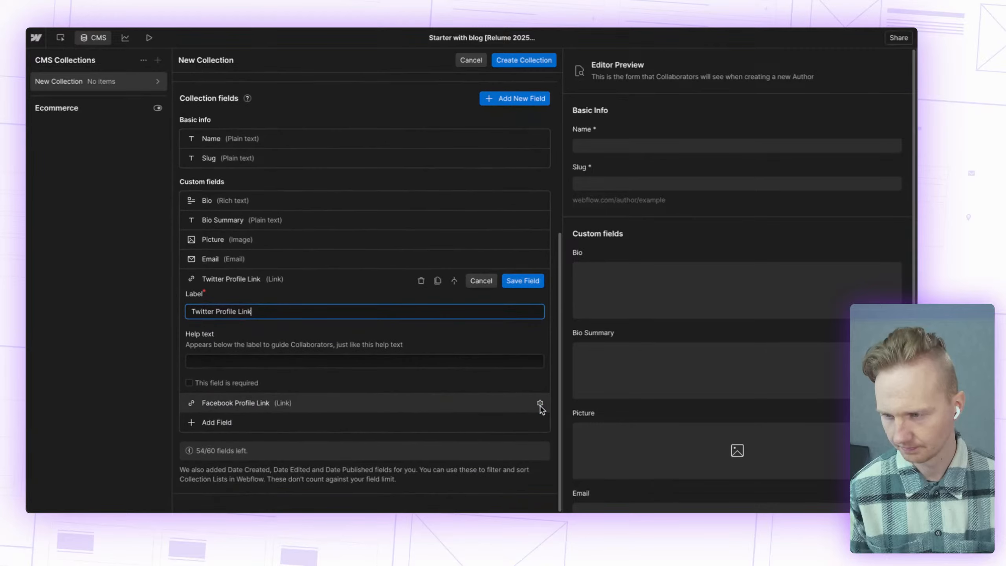
{"action": "left_click", "coordinate": [419, 281]}
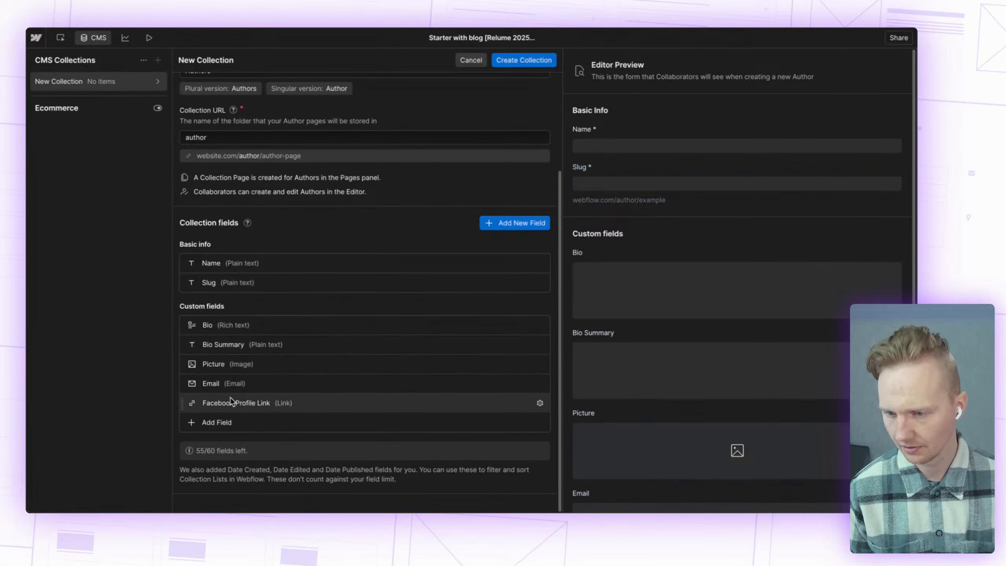
{"action": "left_click", "coordinate": [540, 405]}
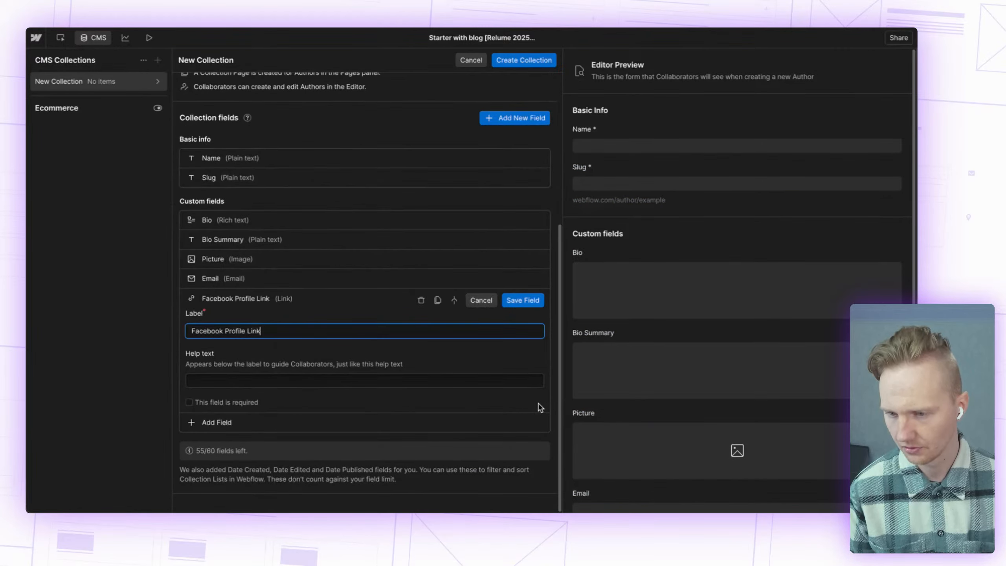
{"action": "left_click", "coordinate": [421, 301]}
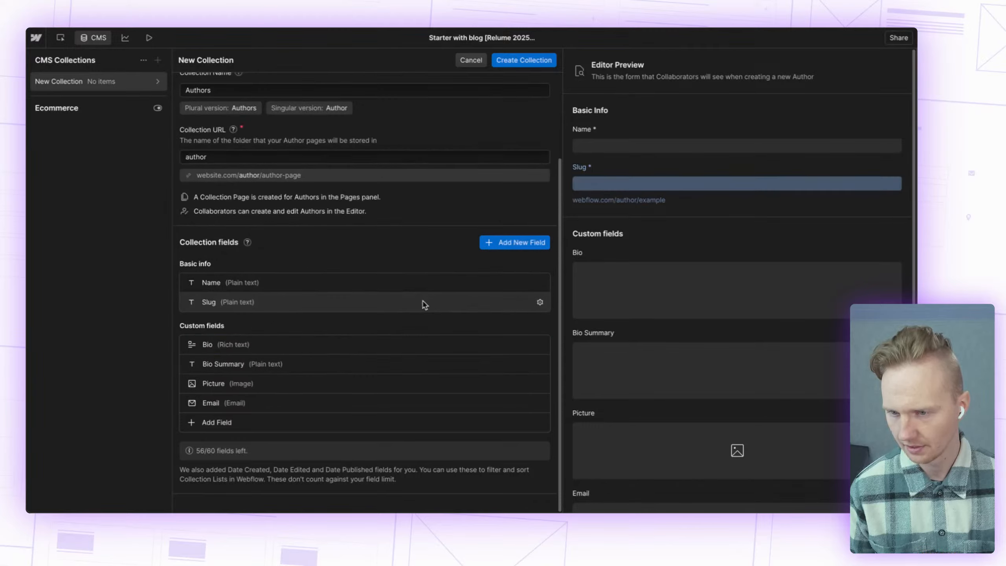
Step: Add a phone field labelled "Phone" to the Authors collection and save it
{"action": "left_click", "coordinate": [217, 422]}
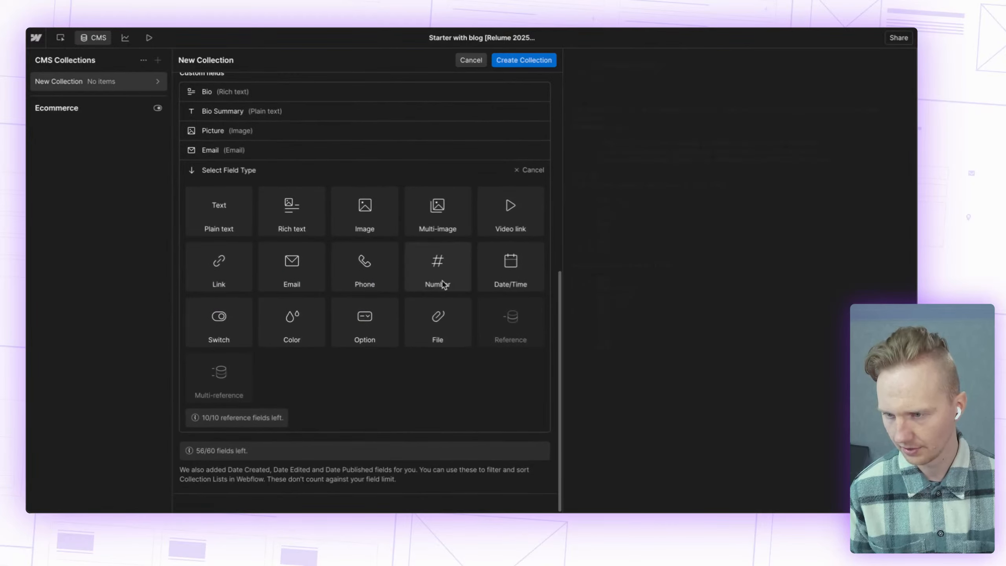
{"action": "left_click", "coordinate": [362, 269]}
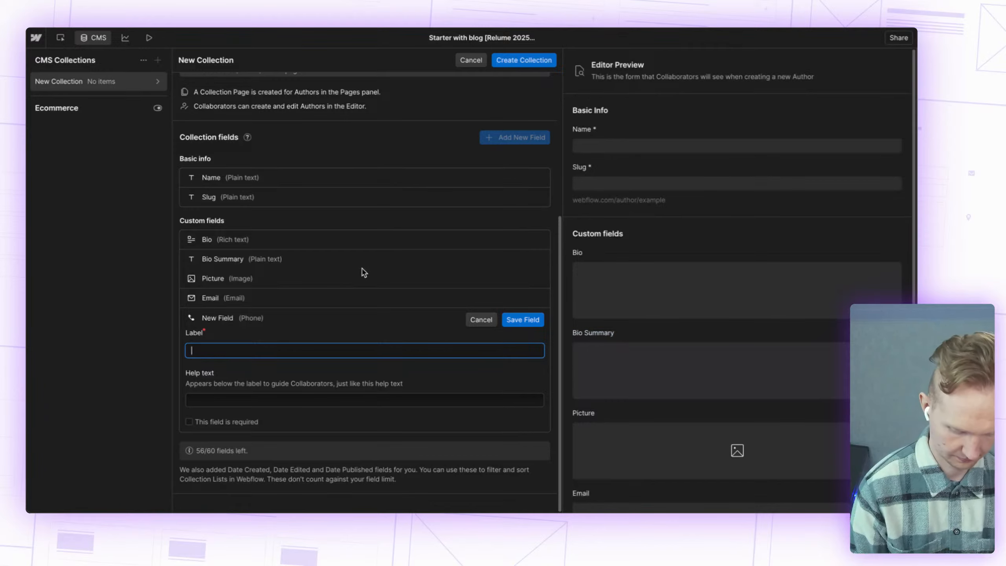
{"action": "type", "text": "Phone"}
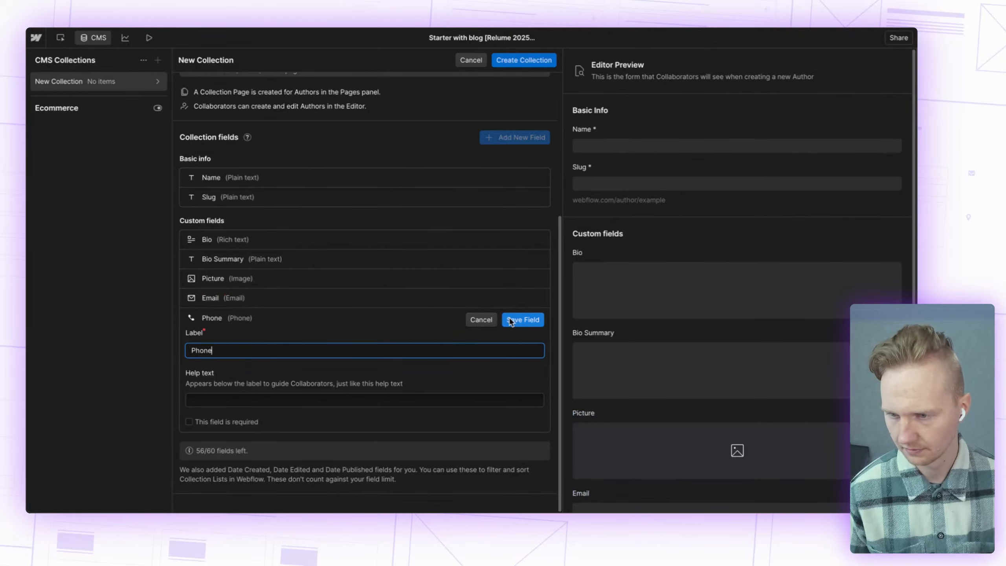
{"action": "left_click", "coordinate": [522, 319]}
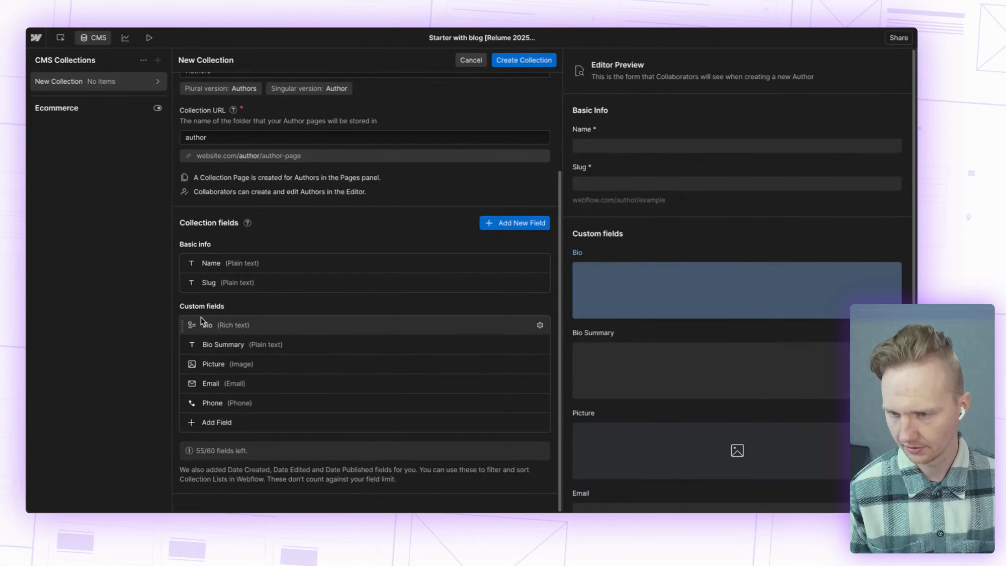
Step: Add a plain text field labelled "Job Title" and move it above Bio as the first custom field
{"action": "left_click", "coordinate": [218, 422]}
{"action": "scroll", "coordinate": [356, 278], "scroll_direction": "down", "scroll_amount": 3}
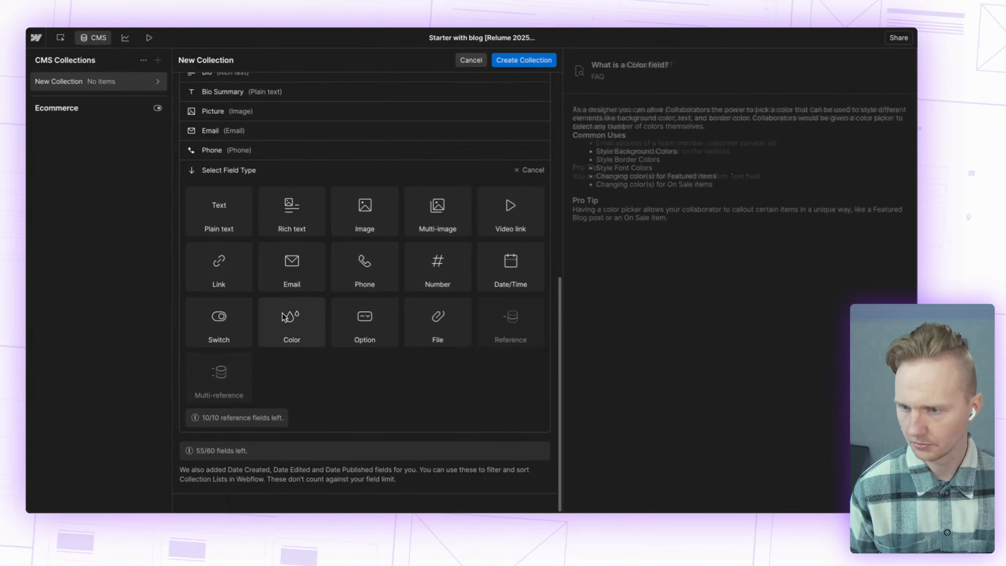
{"action": "left_click", "coordinate": [220, 217]}
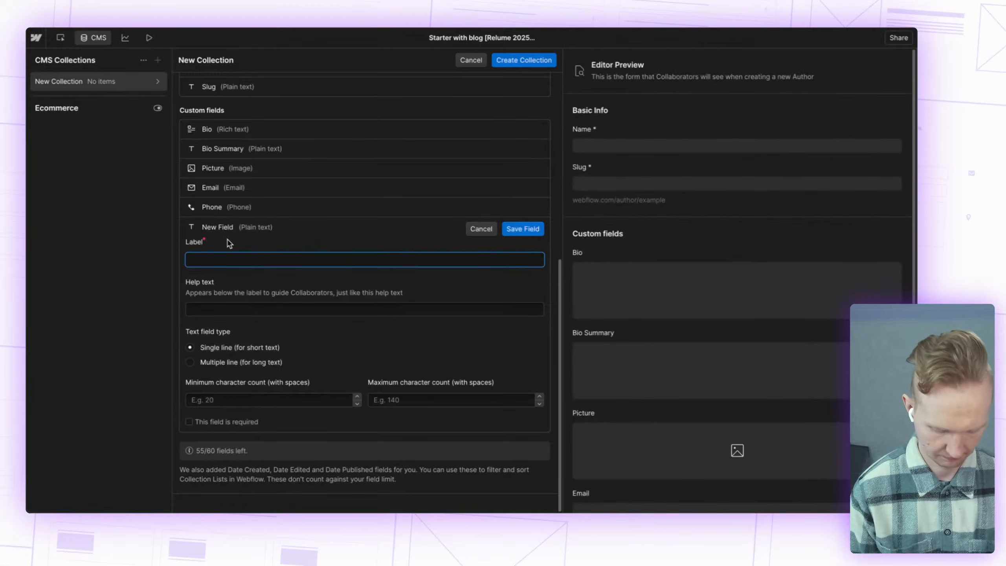
{"action": "type", "text": "Job T"}
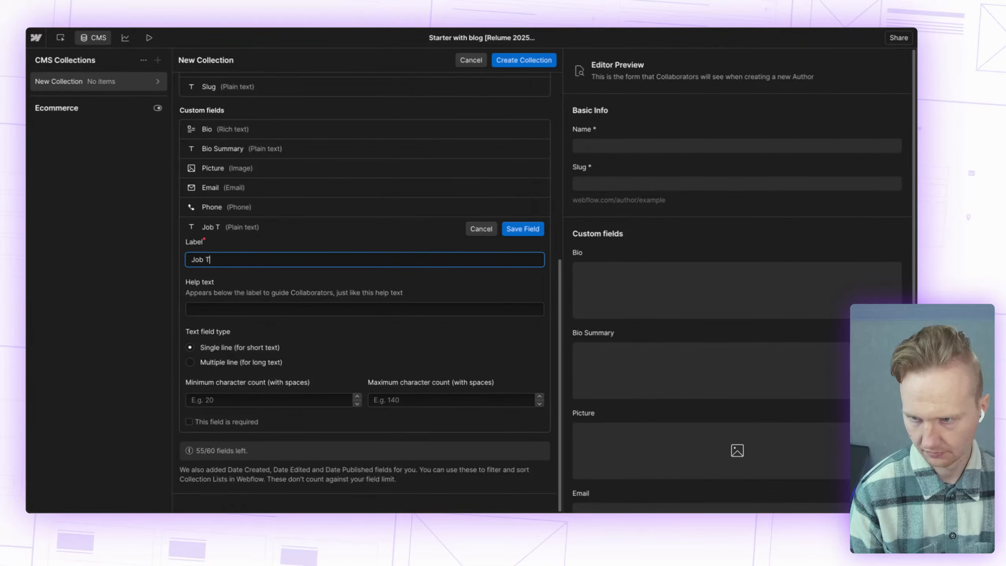
{"action": "type", "text": "itle"}
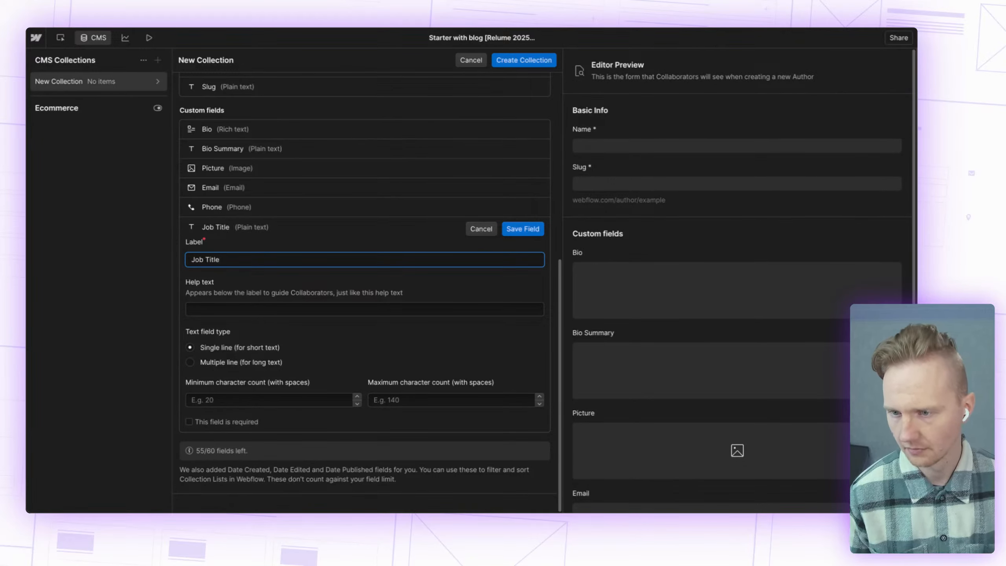
{"action": "left_click", "coordinate": [510, 231]}
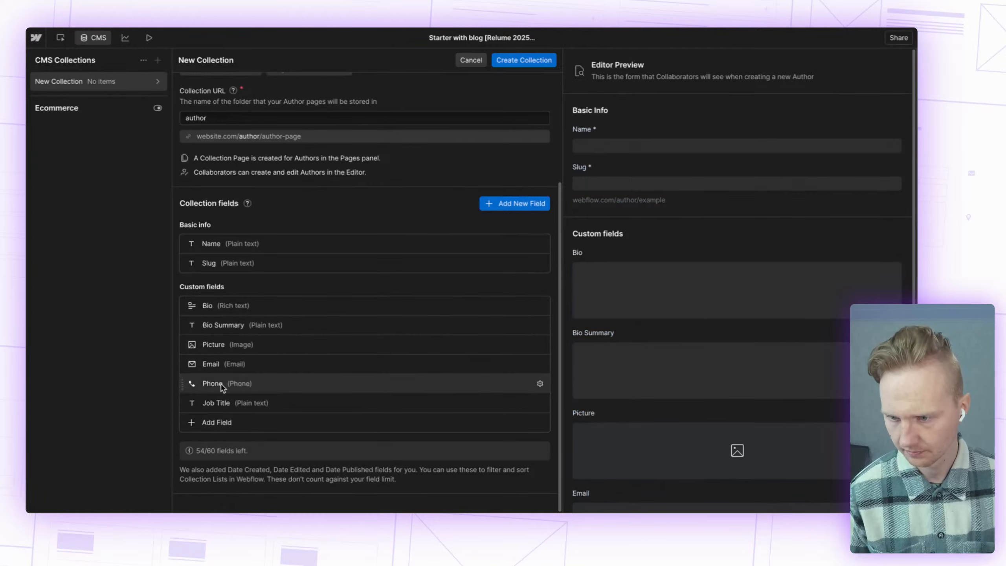
{"action": "left_click_drag", "start_coordinate": [189, 403], "coordinate": [196, 297]}
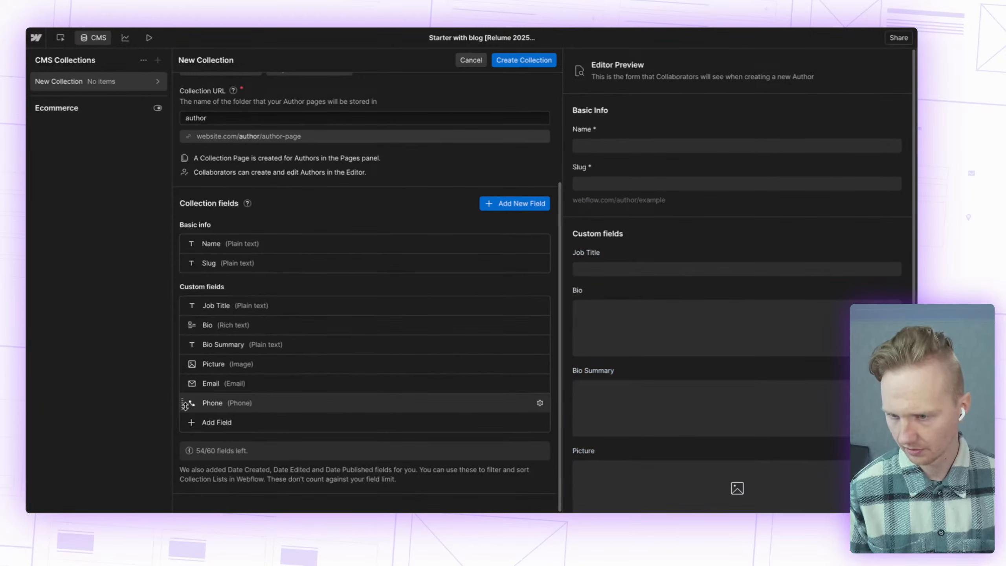
{"action": "mouse_move", "coordinate": [183, 403]}
{"action": "left_mouse_down"}
{"action": "mouse_move", "coordinate": [185, 383]}
{"action": "mouse_move", "coordinate": [185, 402]}
{"action": "left_mouse_up"}
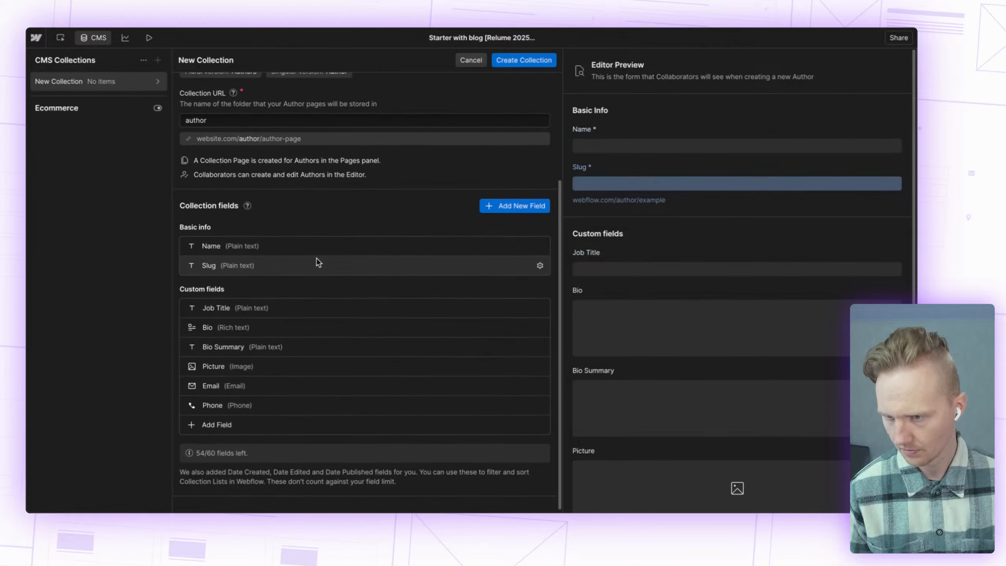
Step: Check the Authors collection settings and fields, and create the collection, keeping its changes
{"action": "scroll", "coordinate": [317, 263], "scroll_direction": "up", "scroll_amount": 3}
{"action": "scroll", "coordinate": [317, 263], "scroll_direction": "up", "scroll_amount": 2}
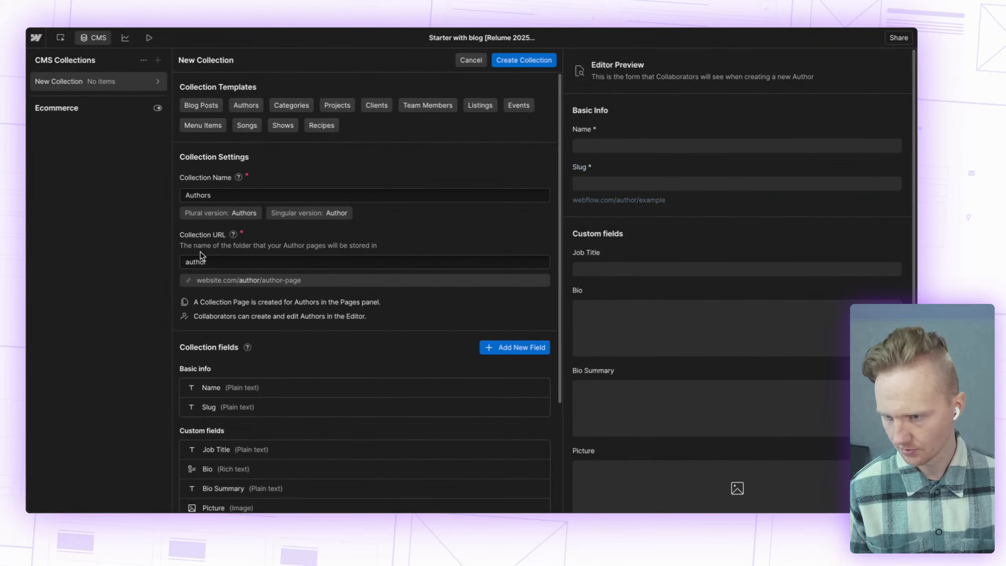
{"action": "left_click", "coordinate": [523, 60]}
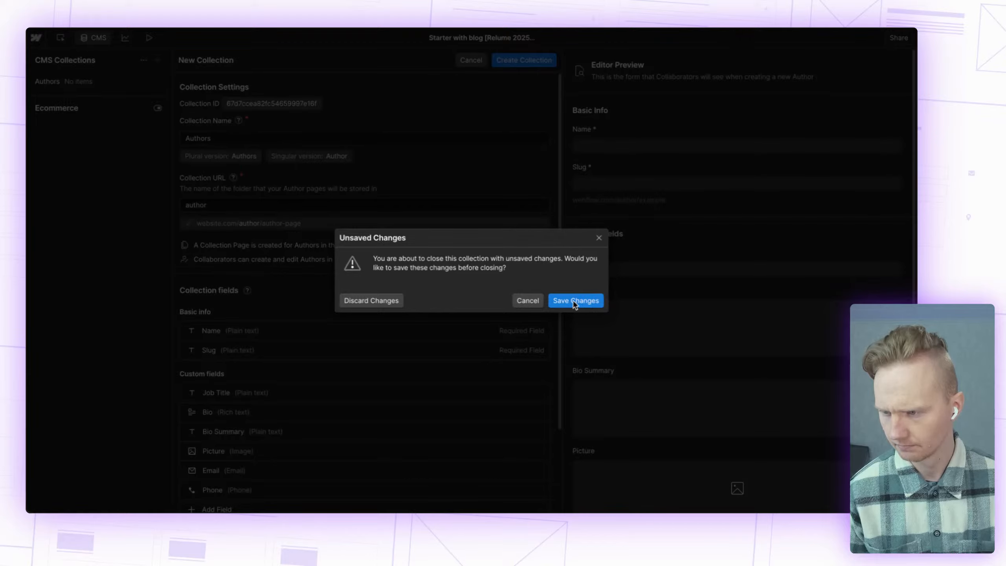
{"action": "left_click", "coordinate": [530, 301]}
{"action": "scroll", "coordinate": [274, 418], "scroll_direction": "down", "scroll_amount": 3}
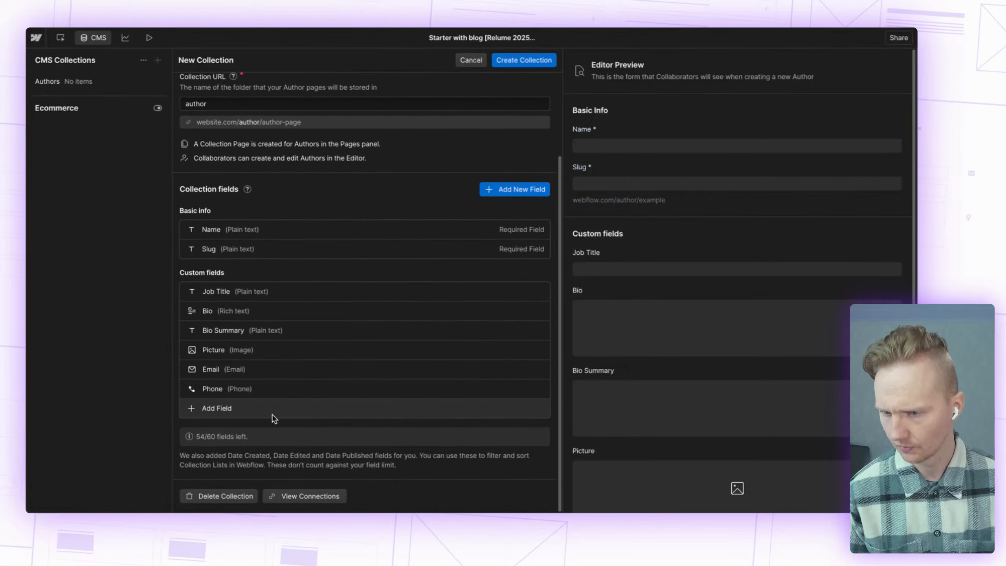
{"action": "scroll", "coordinate": [281, 409], "scroll_direction": "up", "scroll_amount": 3}
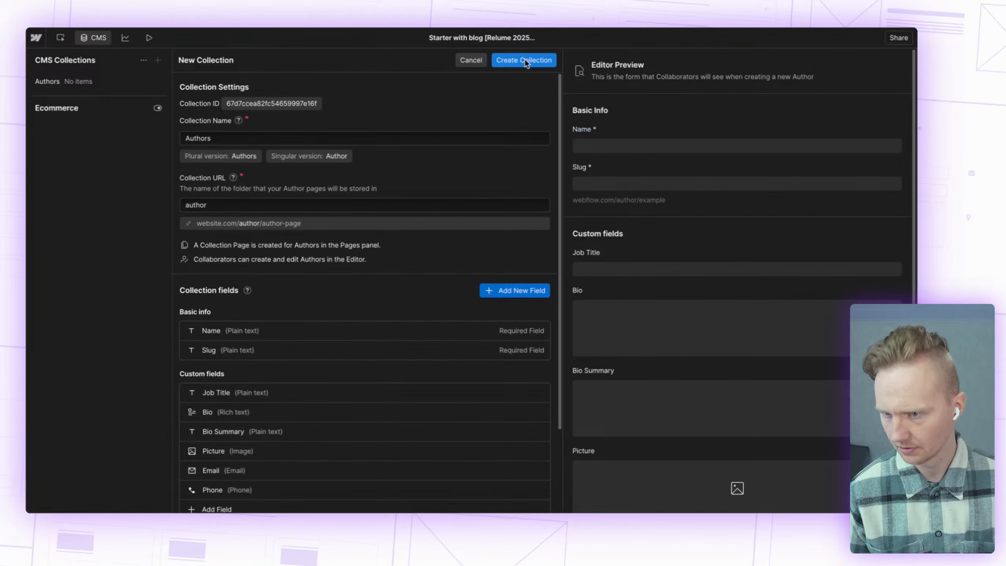
{"action": "left_click", "coordinate": [523, 60]}
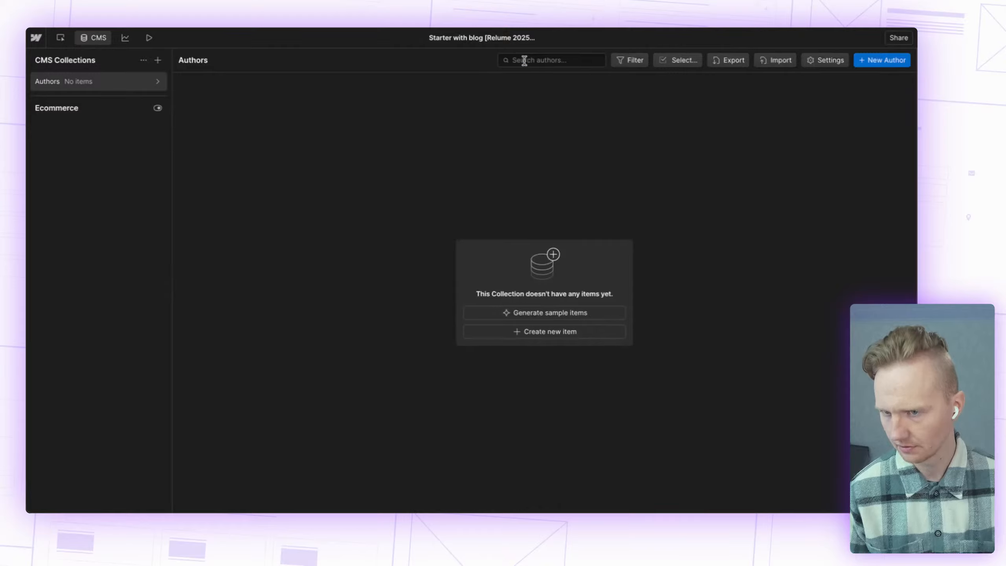
Step: Create a Categories collection from the Categories template with its Icon and Color fields deleted
{"action": "left_click", "coordinate": [158, 60]}
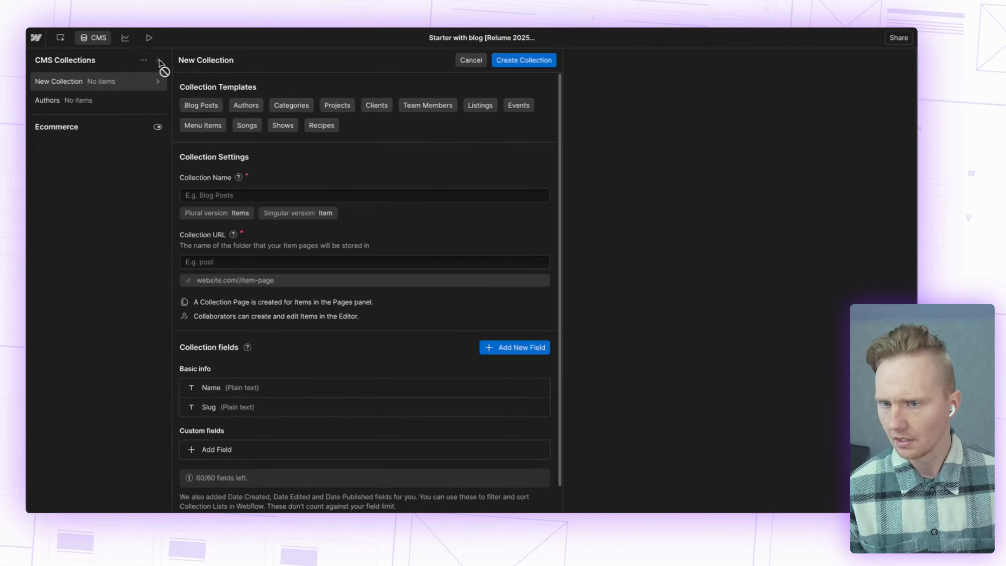
{"action": "left_click", "coordinate": [292, 106]}
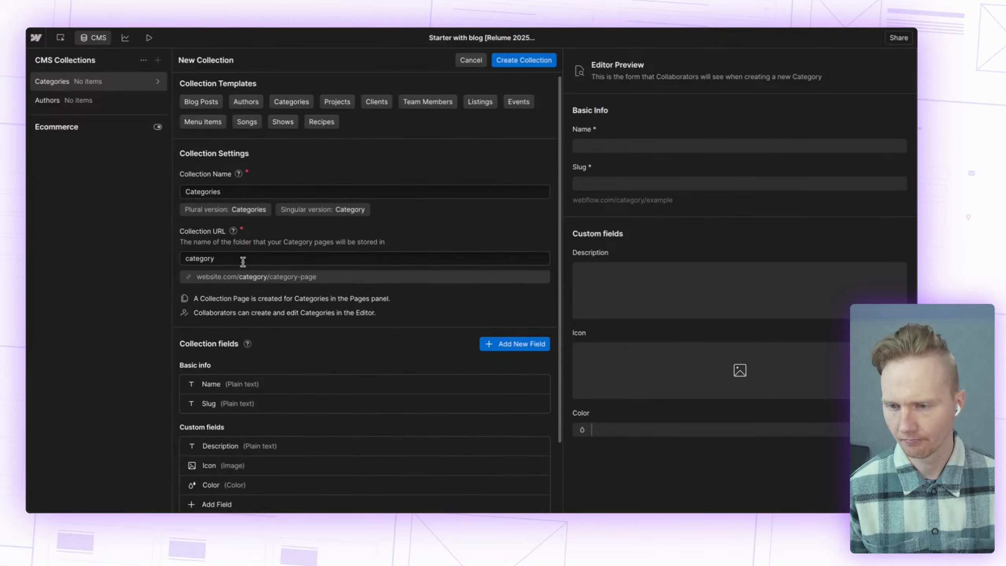
{"action": "scroll", "coordinate": [241, 262], "scroll_direction": "down", "scroll_amount": 3}
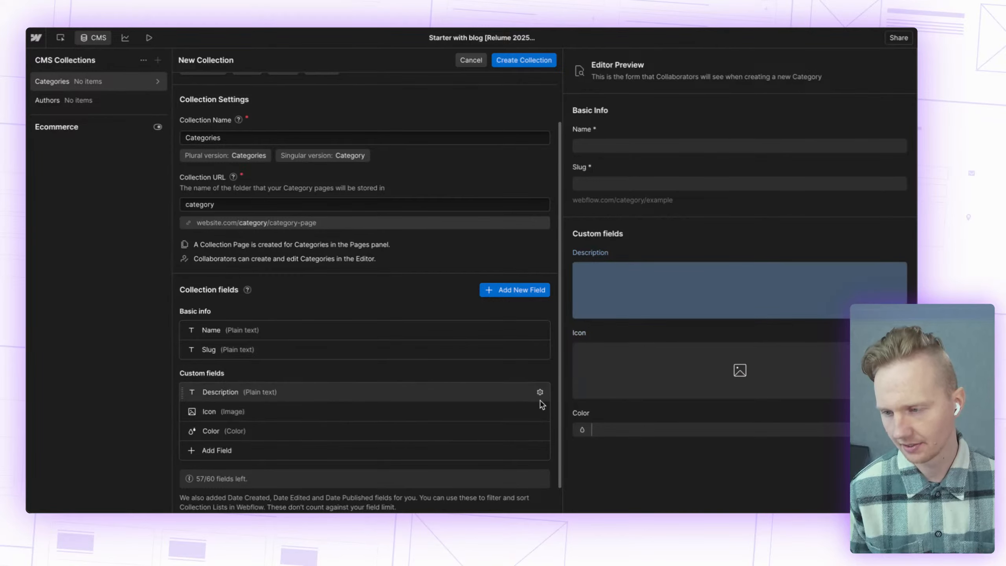
{"action": "left_click", "coordinate": [539, 412]}
{"action": "scroll", "coordinate": [498, 375], "scroll_direction": "down", "scroll_amount": 6}
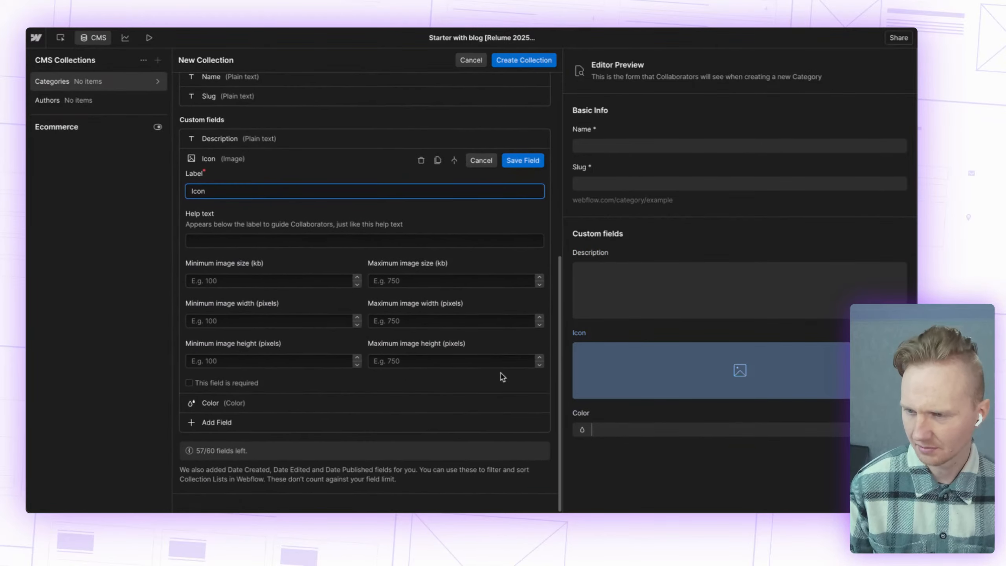
{"action": "left_click", "coordinate": [422, 162]}
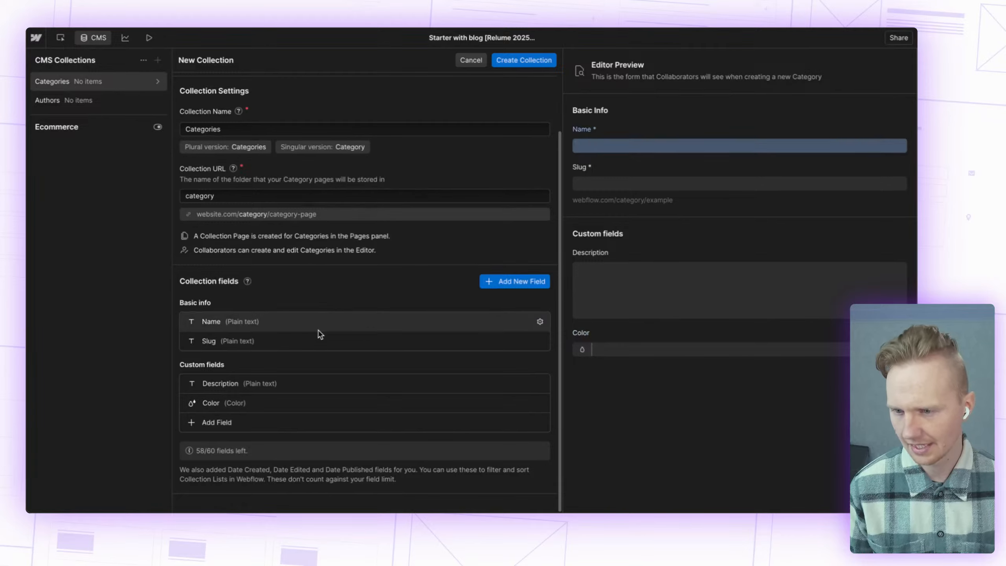
{"action": "left_click", "coordinate": [540, 403]}
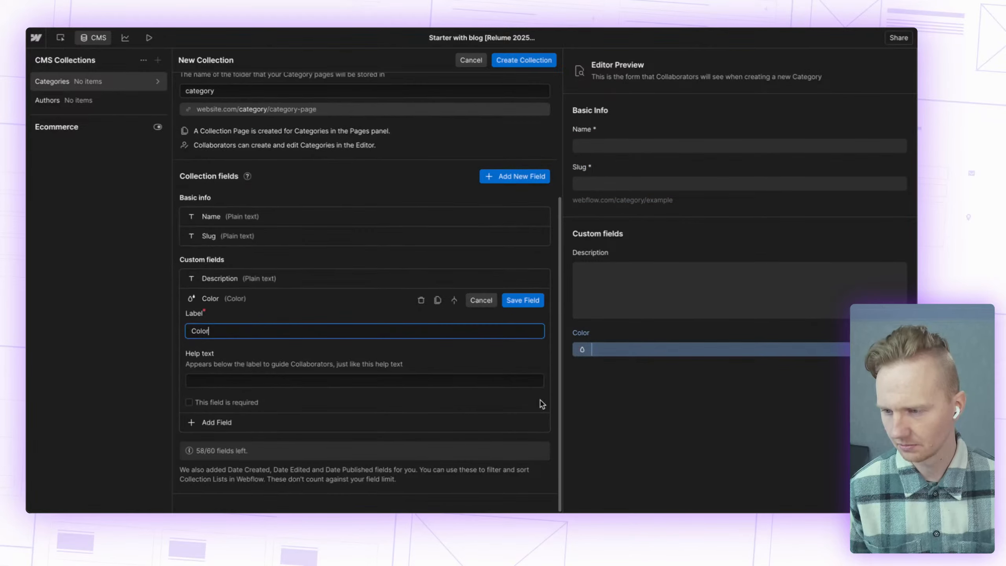
{"action": "left_click", "coordinate": [421, 301]}
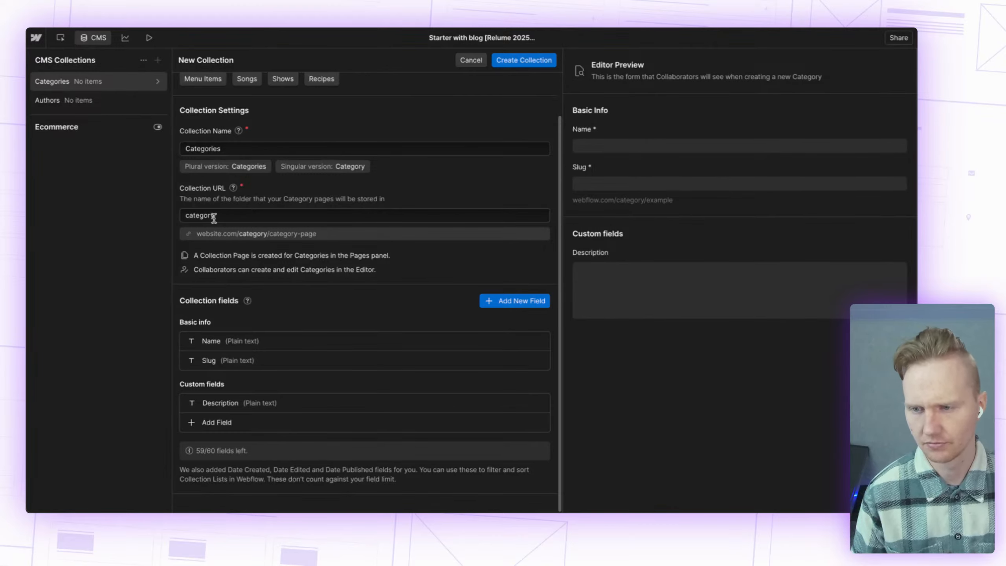
{"action": "left_click", "coordinate": [502, 64]}
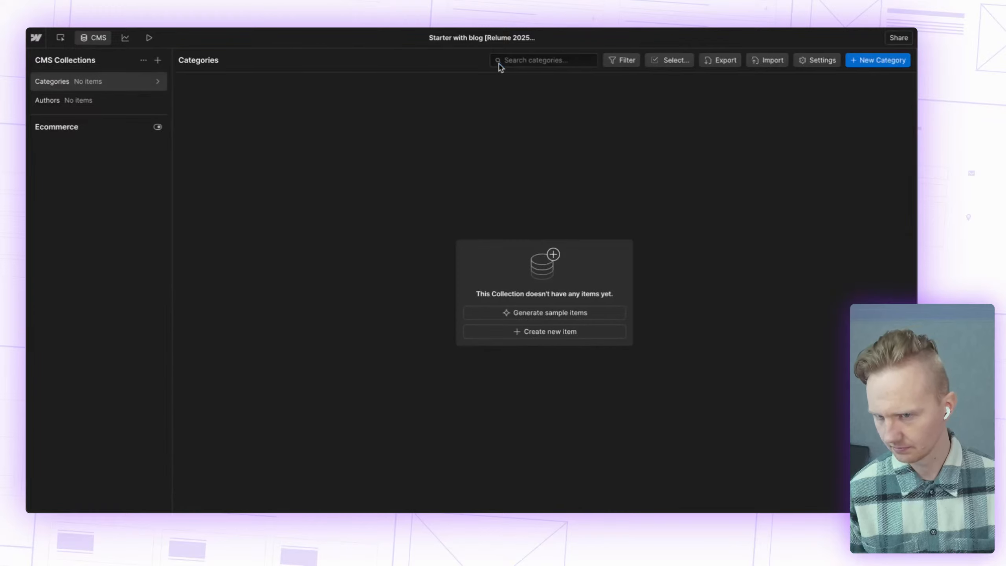
Step: Start a new collection from the Blog Posts template and set its collection URL to "blog"
{"action": "left_click", "coordinate": [157, 59]}
{"action": "left_click", "coordinate": [205, 107]}
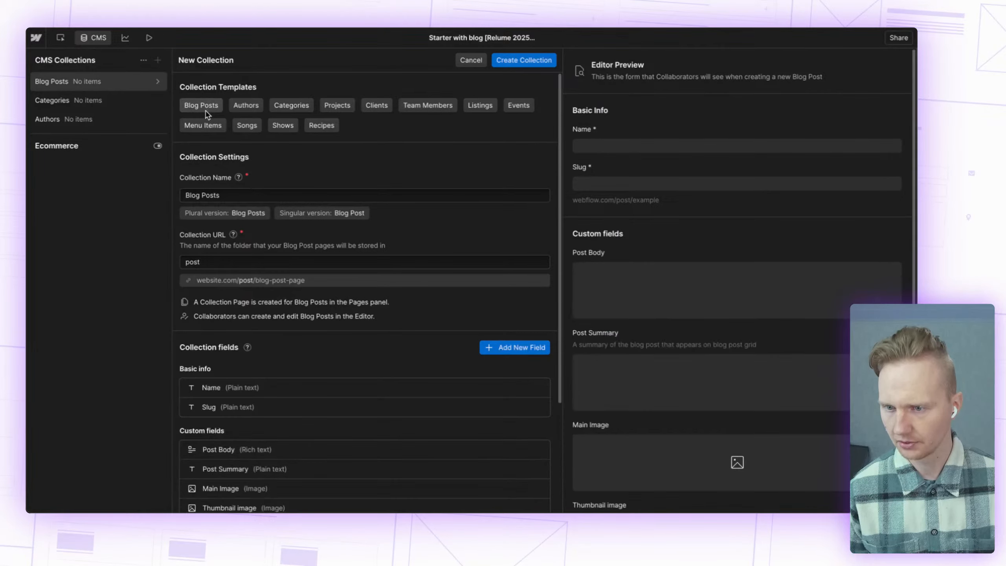
{"action": "scroll", "coordinate": [272, 218], "scroll_direction": "down", "scroll_amount": 1}
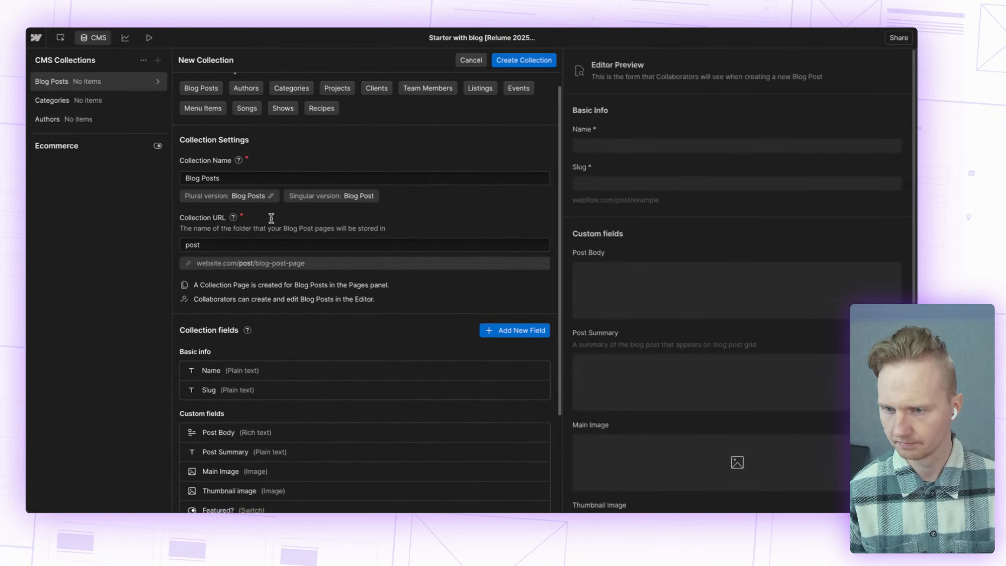
{"action": "left_click", "coordinate": [215, 236]}
{"action": "double_click", "coordinate": [216, 235]}
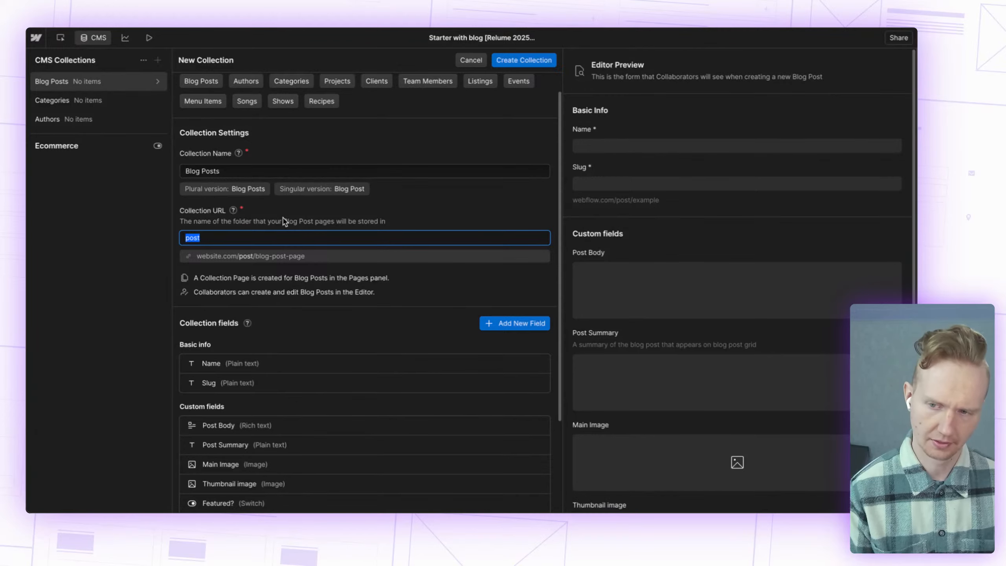
{"action": "type", "text": "b"}
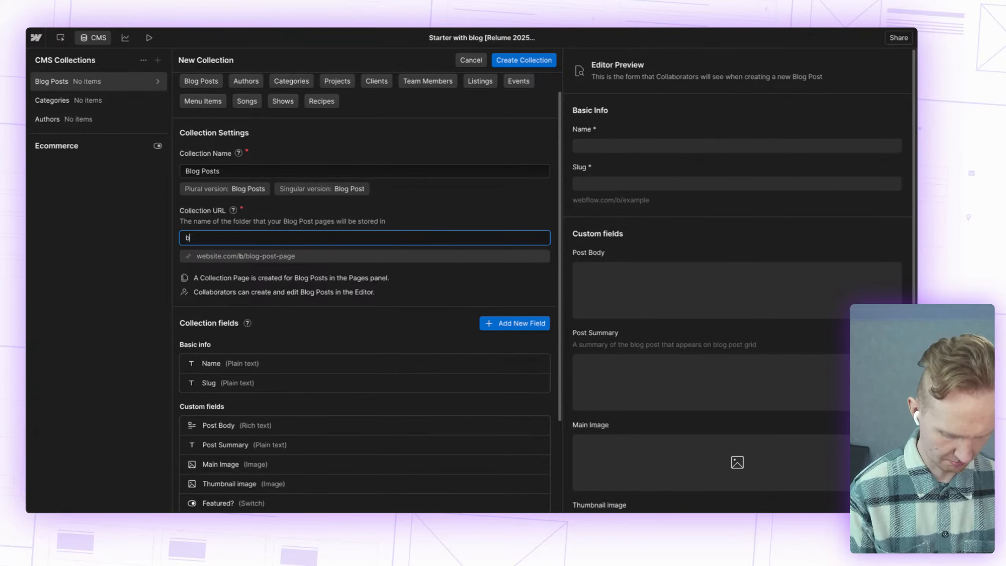
{"action": "type", "text": "lug"}
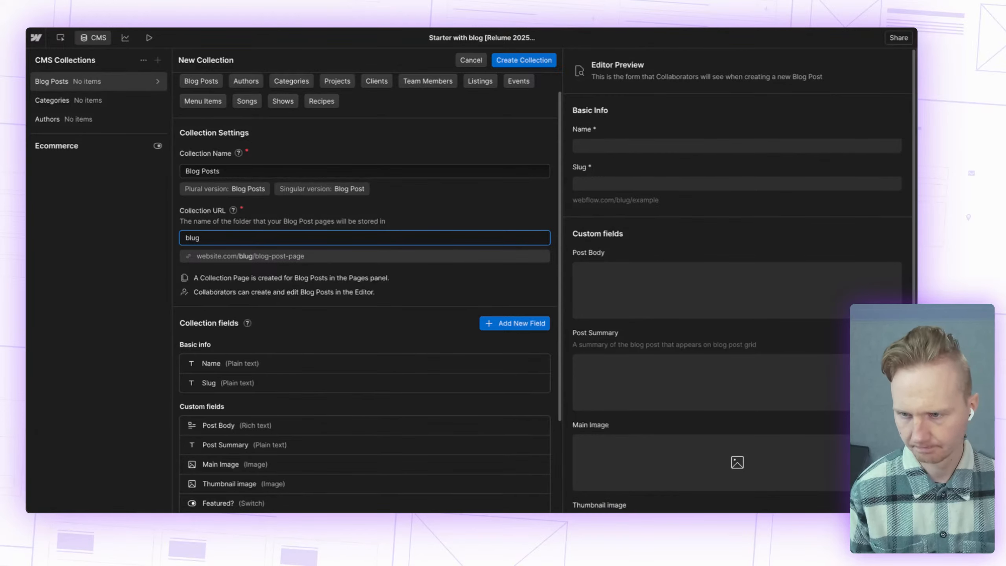
{"action": "key", "text": "BackSpace"}
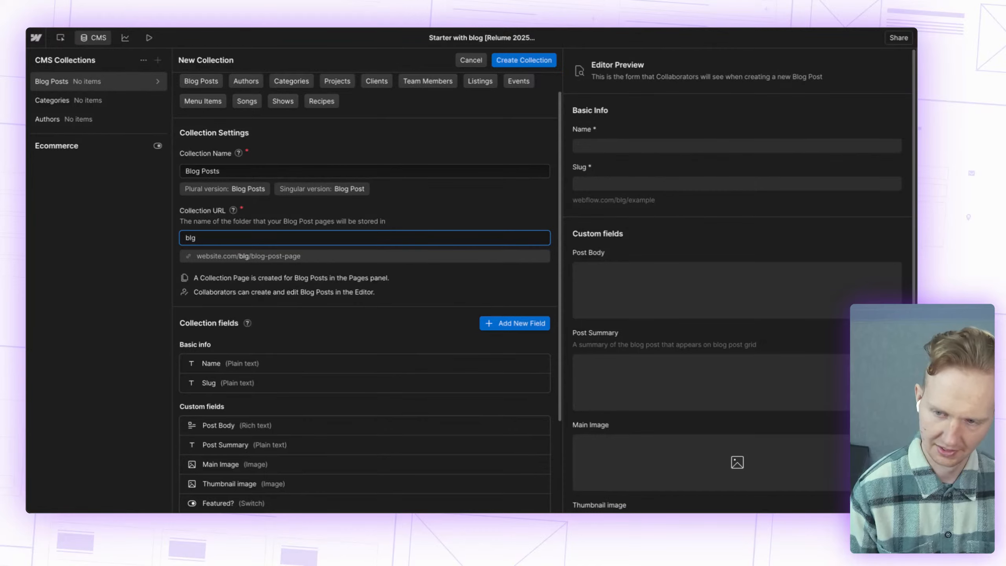
{"action": "type", "text": "o"}
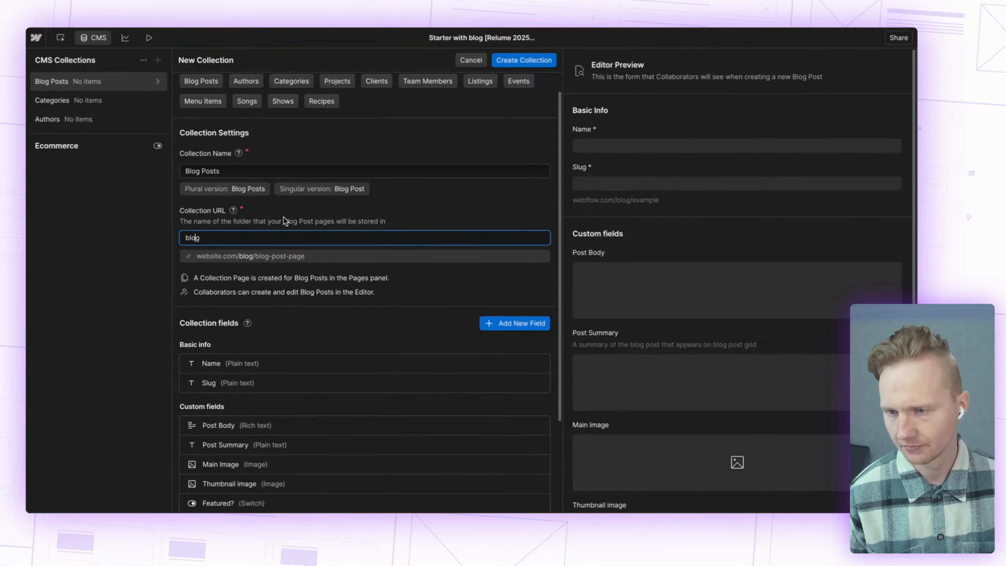
{"action": "left_click", "coordinate": [381, 218]}
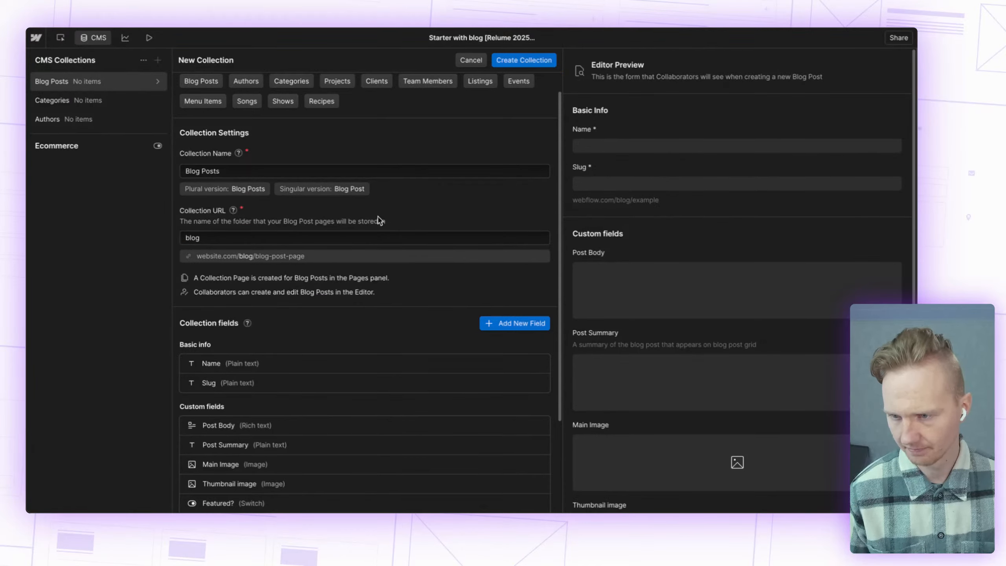
Step: Delete the Color field from the Blog Posts custom fields
{"action": "scroll", "coordinate": [360, 368], "scroll_direction": "down", "scroll_amount": 3}
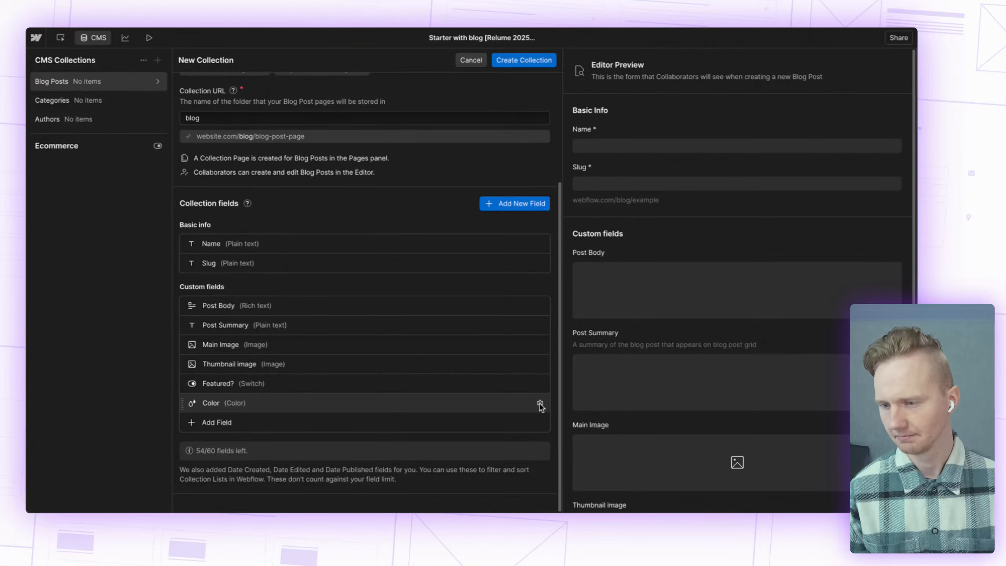
{"action": "left_click", "coordinate": [539, 403]}
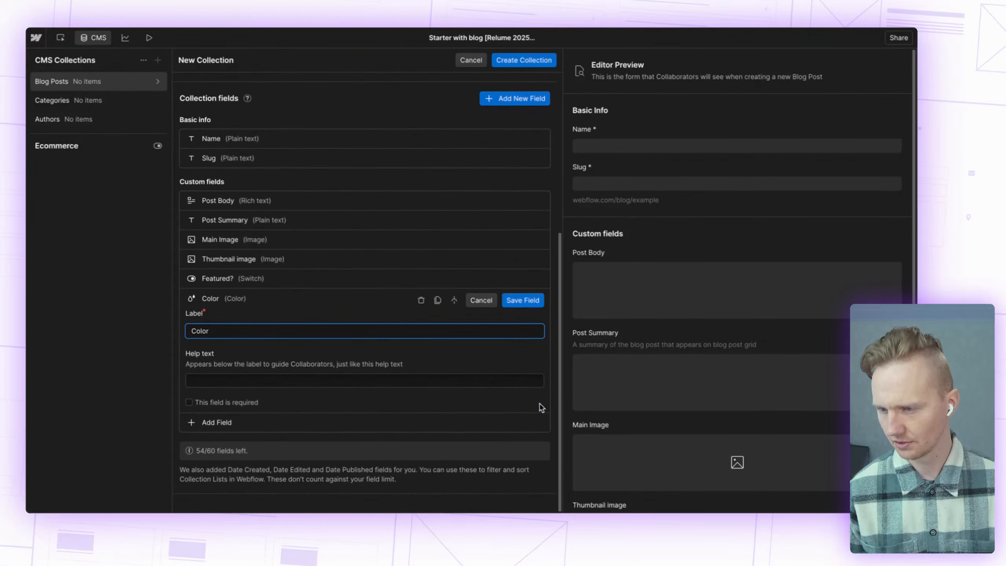
{"action": "left_click", "coordinate": [421, 300]}
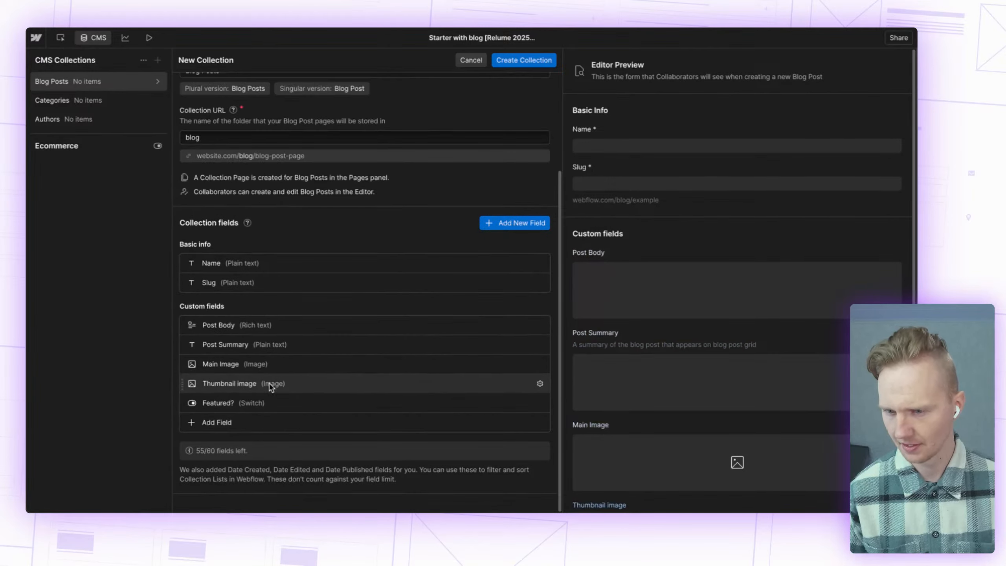
Step: Add a reference field labelled "Author" that references the Authors collection, and save the field
{"action": "left_click", "coordinate": [229, 422]}
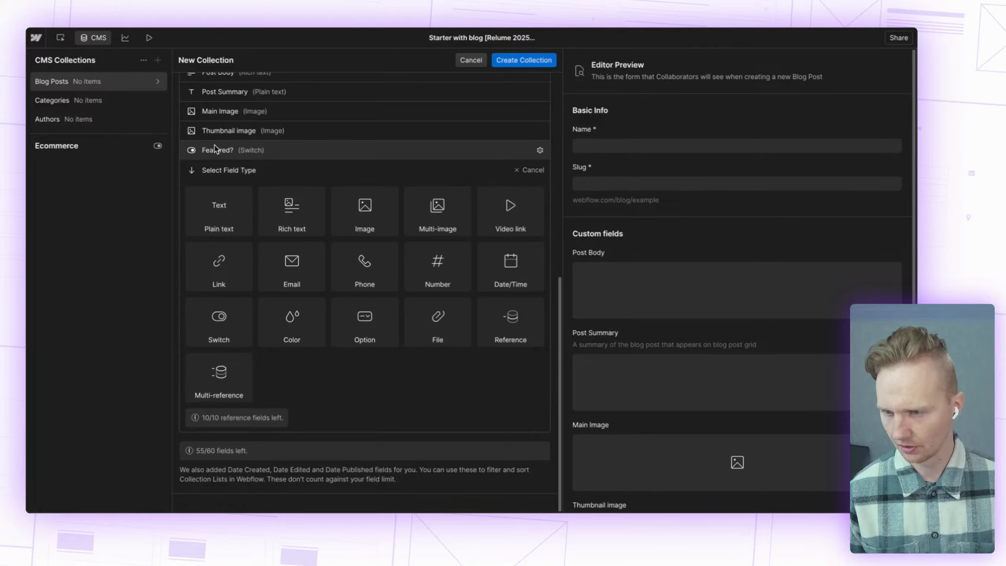
{"action": "left_click", "coordinate": [511, 323]}
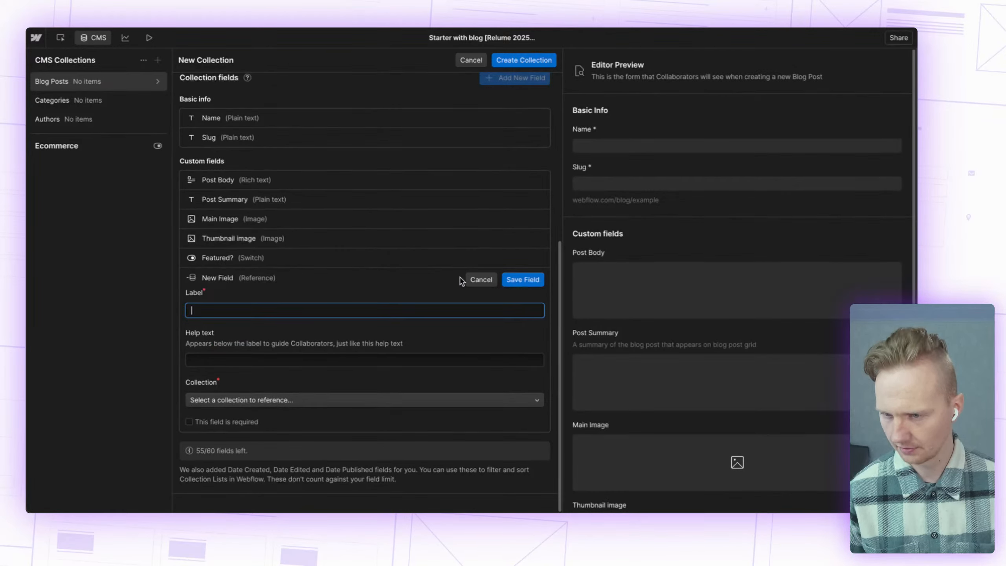
{"action": "left_click", "coordinate": [266, 400]}
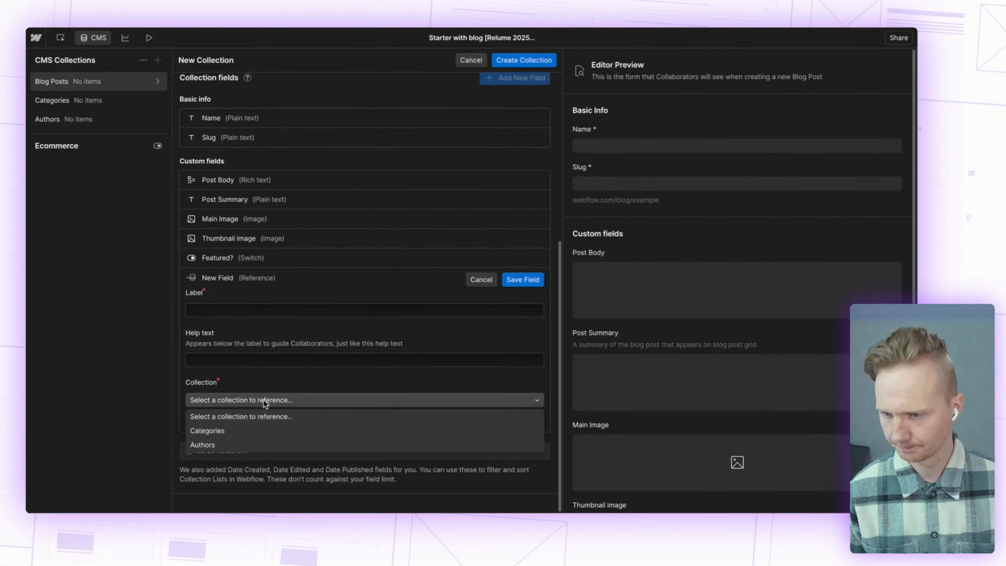
{"action": "left_click", "coordinate": [240, 444]}
{"action": "left_click", "coordinate": [522, 279]}
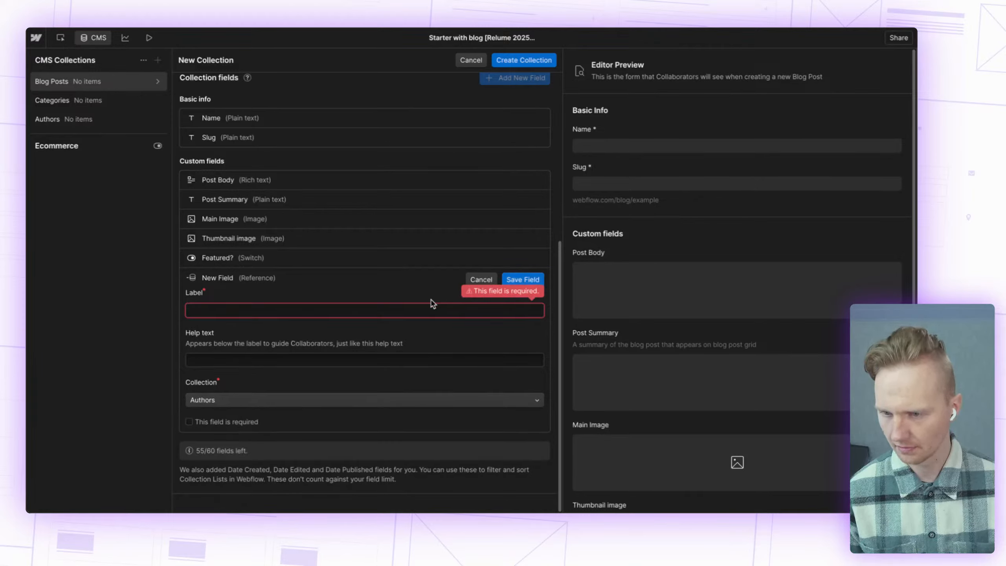
{"action": "left_click", "coordinate": [376, 312]}
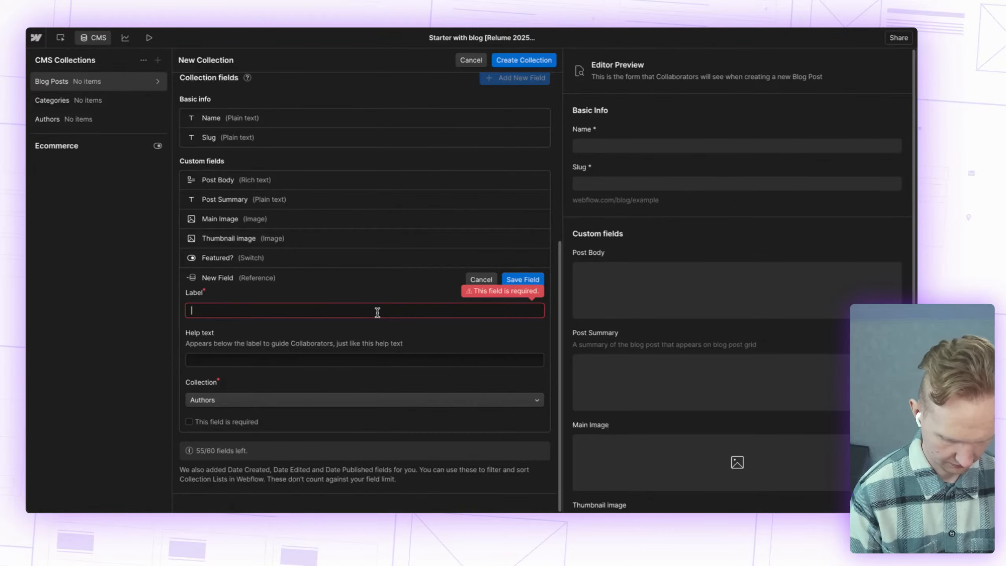
{"action": "type", "text": "Author"}
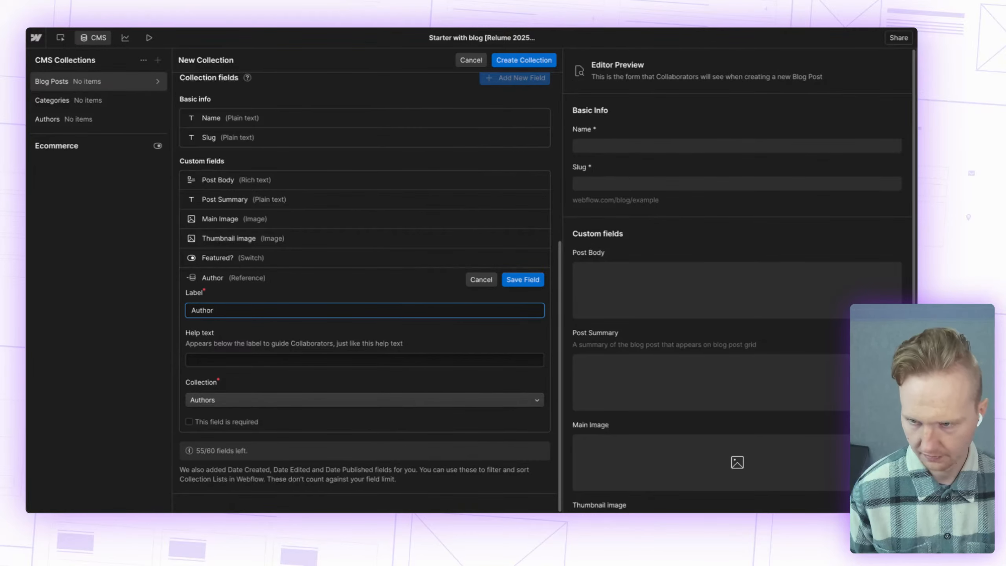
{"action": "left_click", "coordinate": [515, 280]}
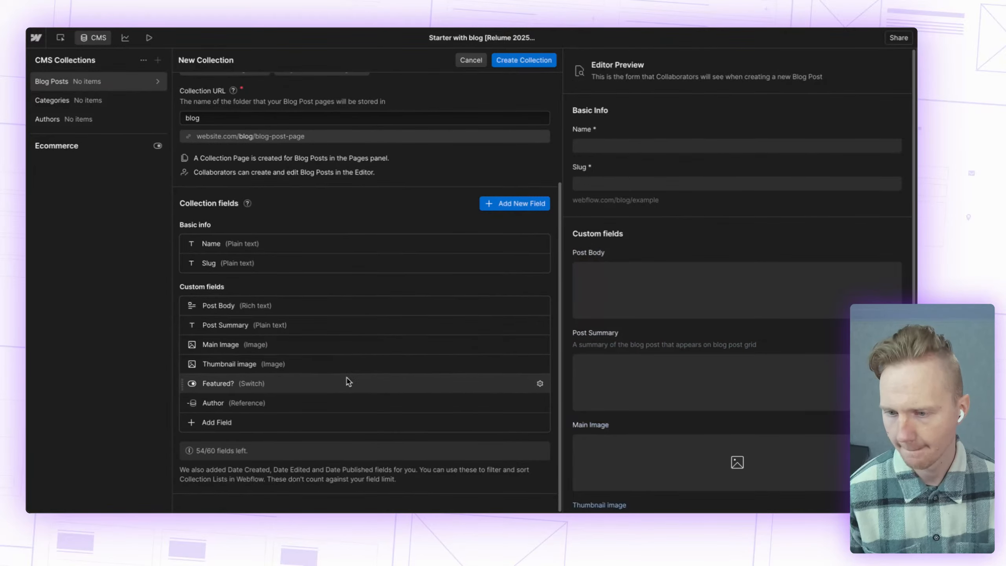
Step: Add a multi-reference field labelled "Categories" that references the Categories collection, save it, and move it above Author
{"action": "left_click", "coordinate": [212, 423]}
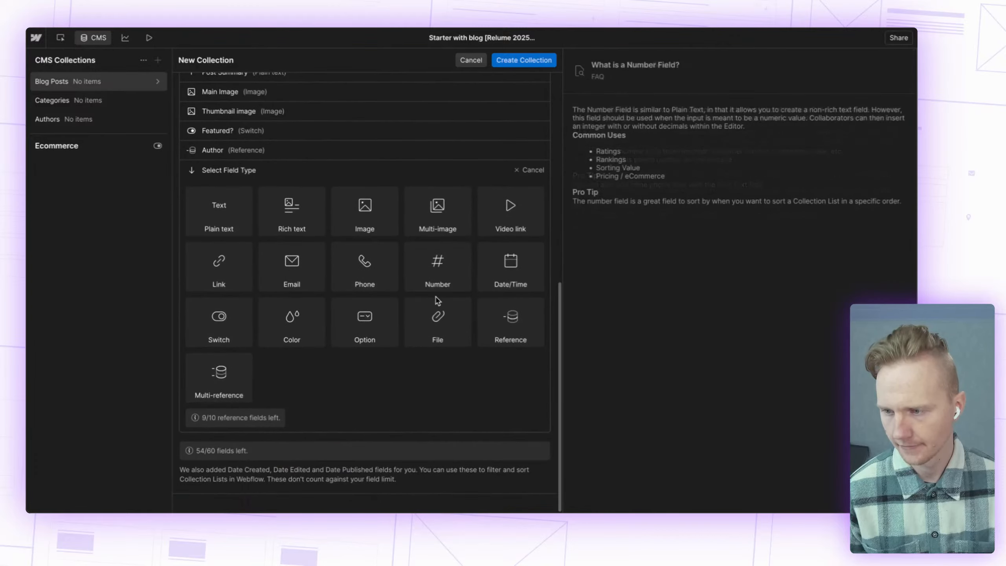
{"action": "left_click", "coordinate": [202, 375]}
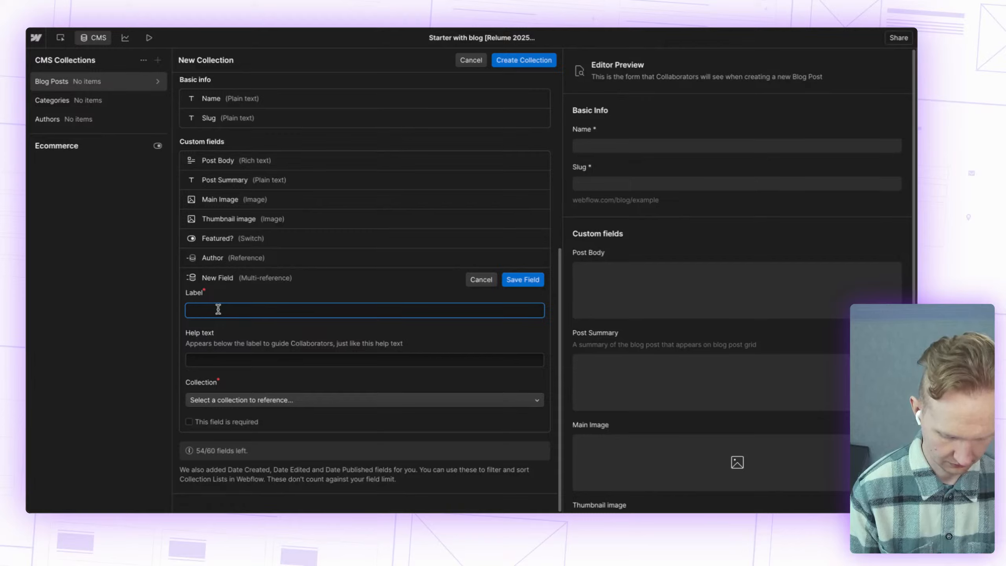
{"action": "type", "text": "Categories"}
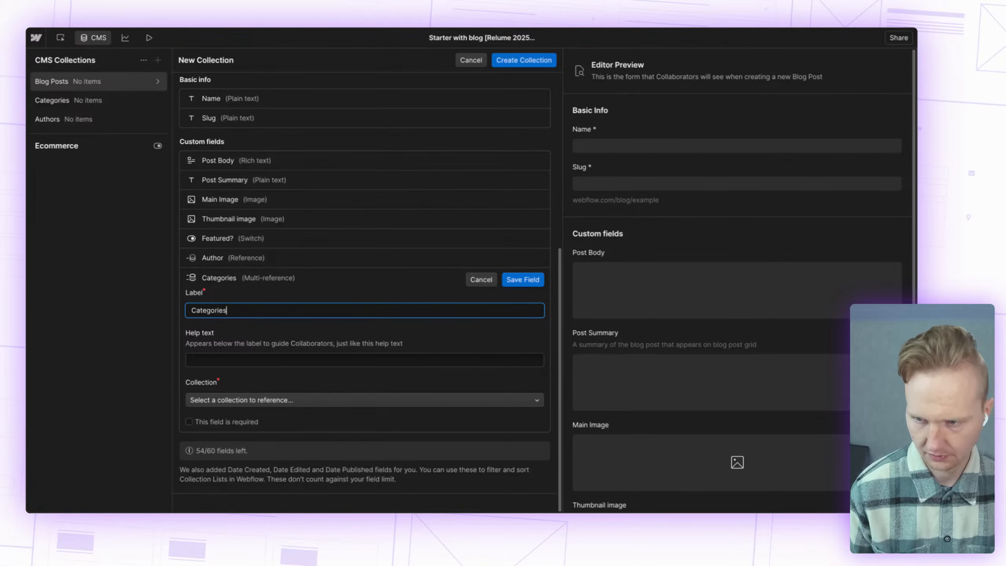
{"action": "left_click", "coordinate": [227, 400]}
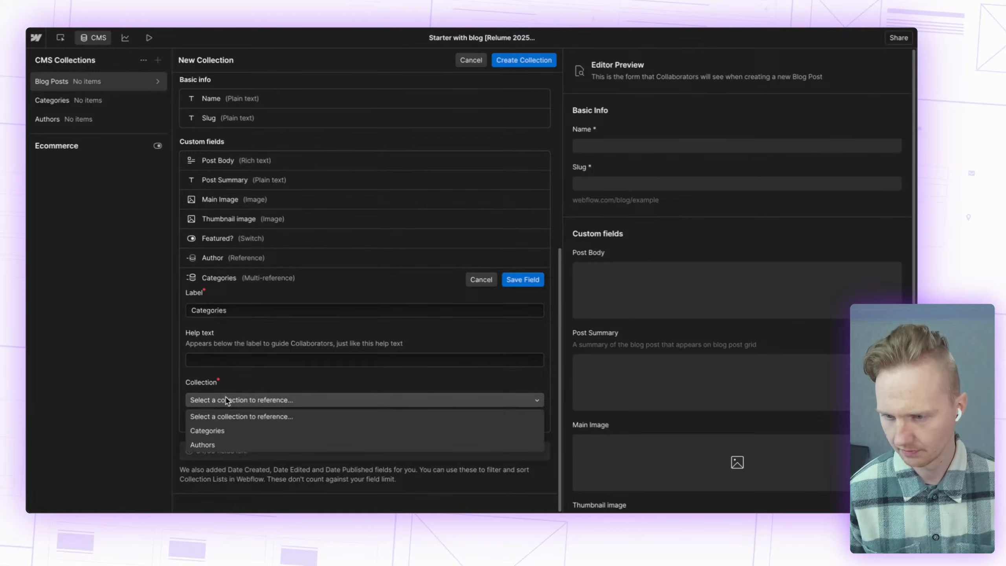
{"action": "left_click", "coordinate": [225, 430]}
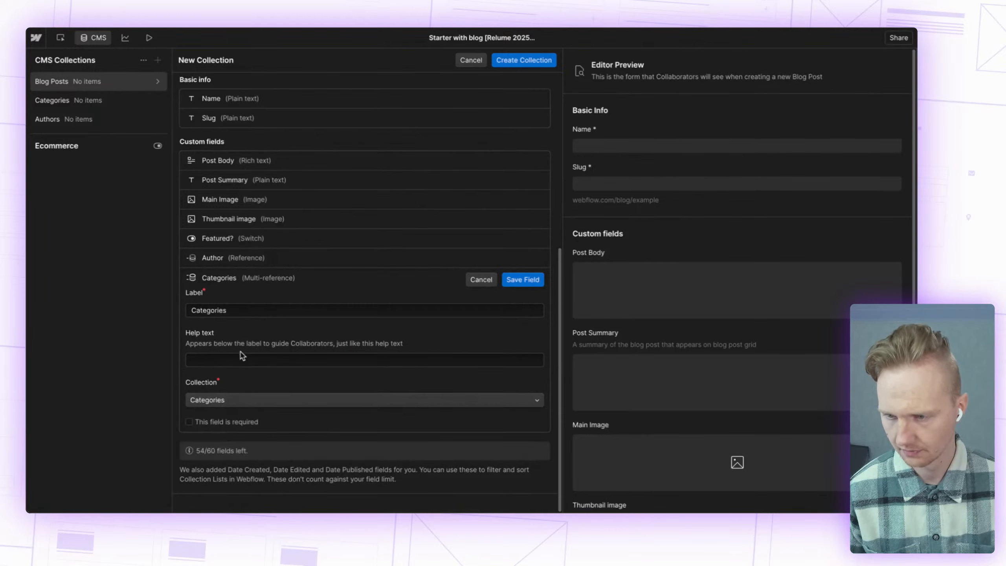
{"action": "left_click", "coordinate": [518, 279]}
{"action": "left_click_drag", "start_coordinate": [184, 403], "coordinate": [185, 384]}
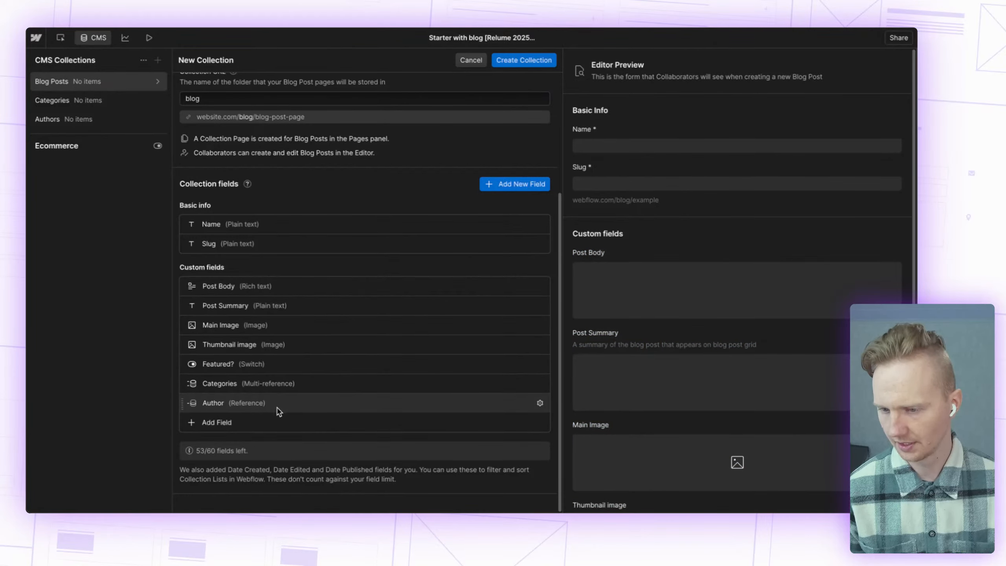
Step: Review the Blog Posts settings and fields, and create the collection
{"action": "scroll", "coordinate": [346, 288], "scroll_direction": "up", "scroll_amount": 4}
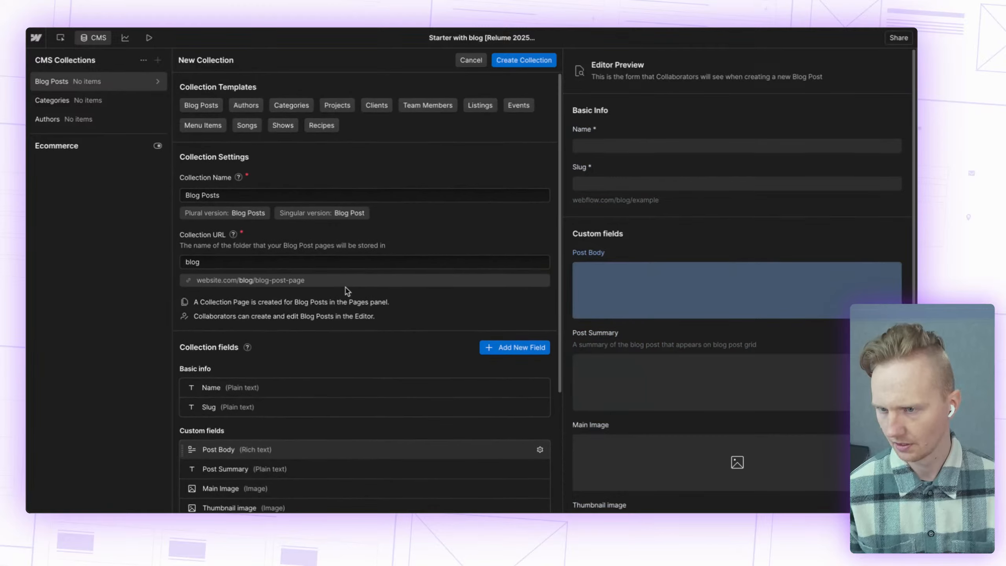
{"action": "scroll", "coordinate": [344, 291], "scroll_direction": "down", "scroll_amount": 4}
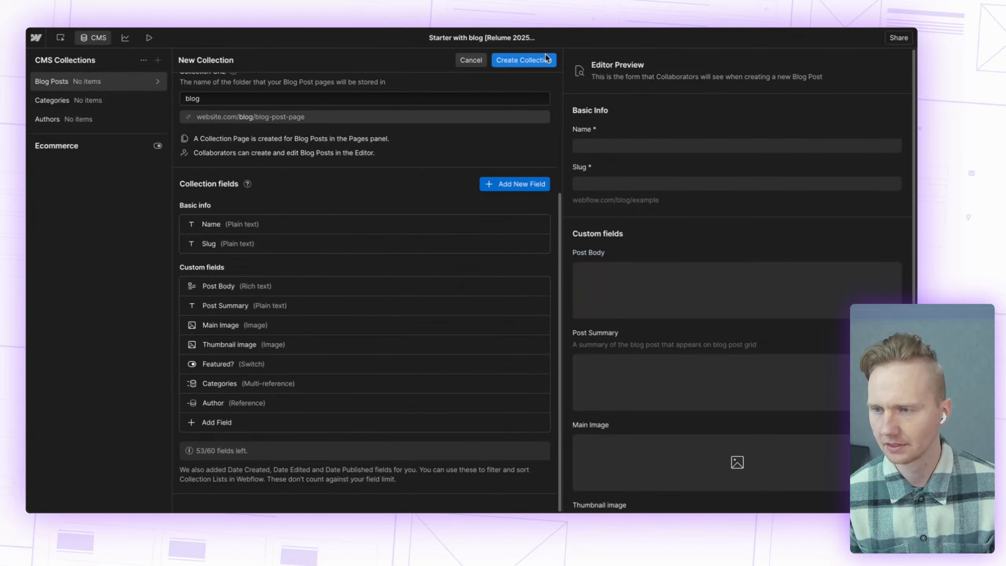
{"action": "left_click", "coordinate": [518, 61]}
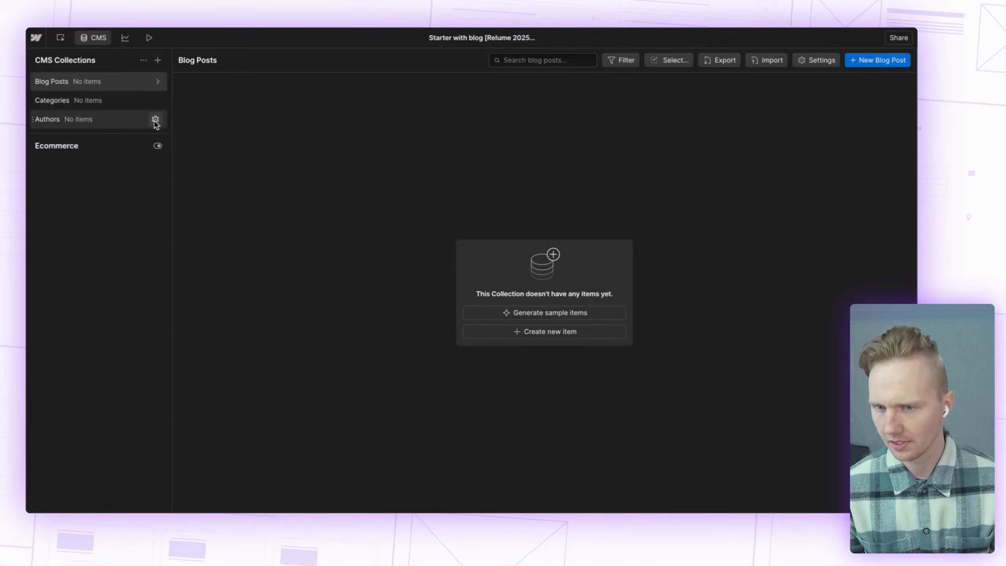
Step: Add a number field labelled "Order" to the Authors collection's custom fields
{"action": "left_click", "coordinate": [155, 120]}
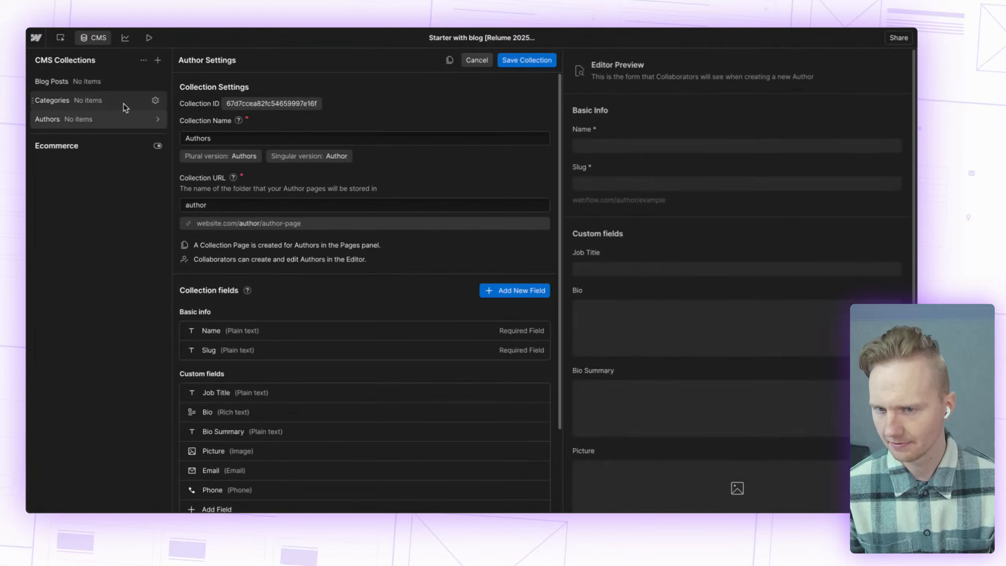
{"action": "scroll", "coordinate": [337, 313], "scroll_direction": "down", "scroll_amount": 1}
{"action": "scroll", "coordinate": [338, 321], "scroll_direction": "down", "scroll_amount": 2}
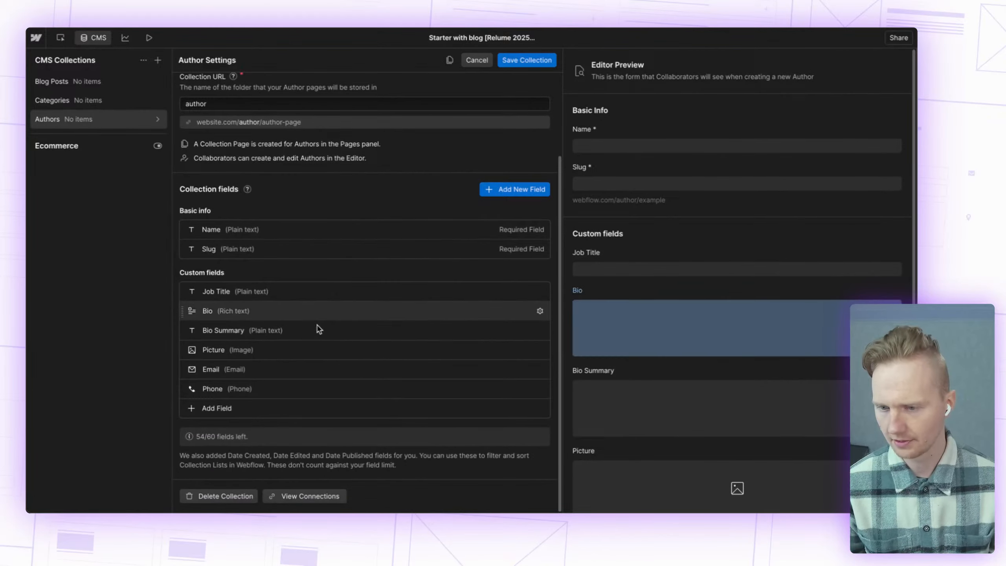
{"action": "left_click", "coordinate": [222, 412]}
{"action": "left_click", "coordinate": [449, 263]}
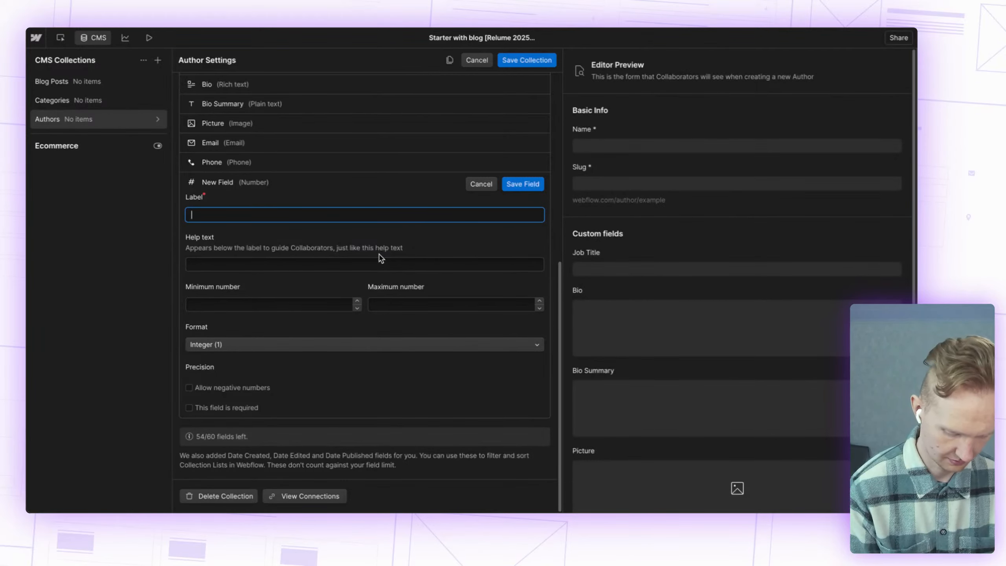
{"action": "type", "text": "O"}
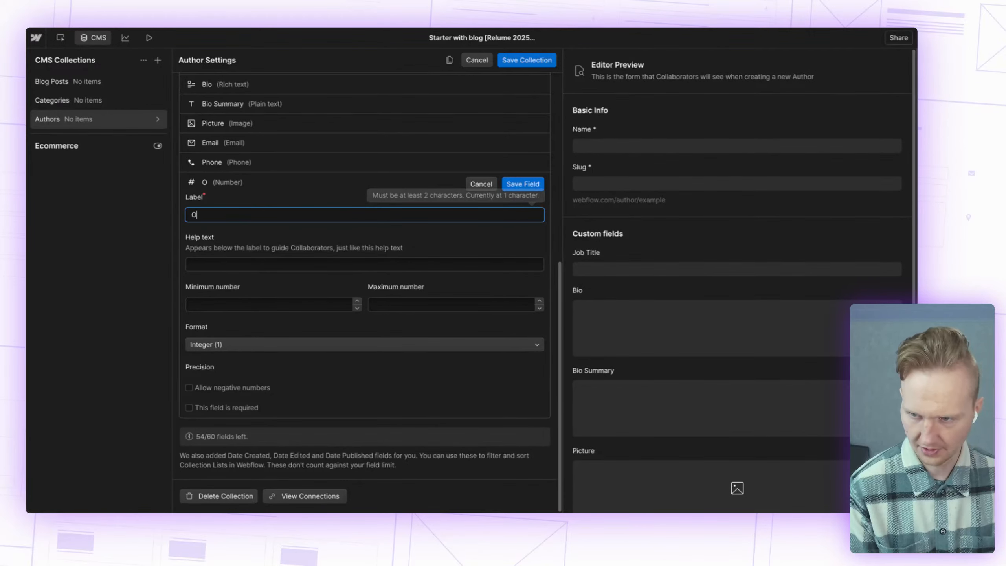
{"action": "type", "text": "r"}
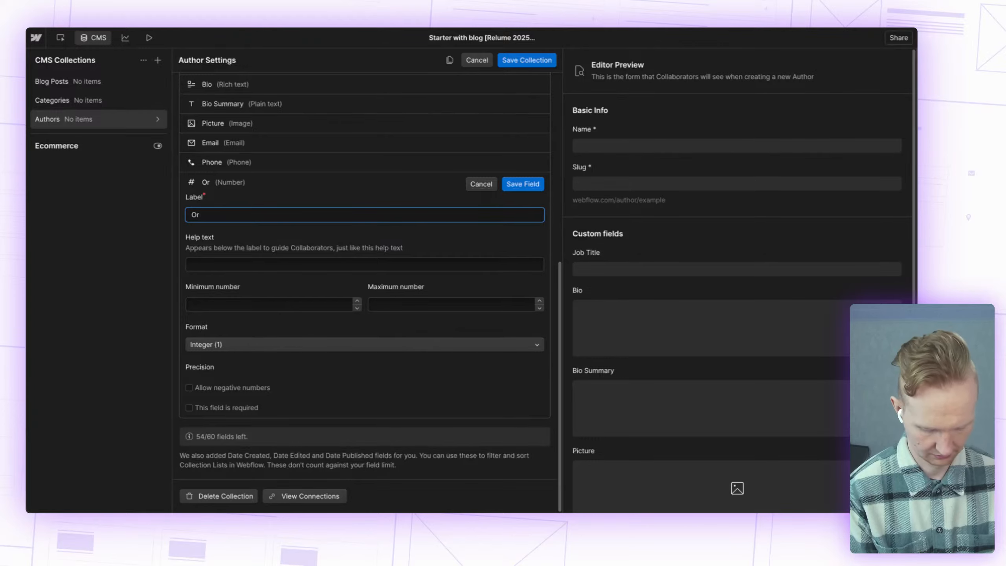
{"action": "type", "text": "der"}
{"action": "key", "text": "Tab"}
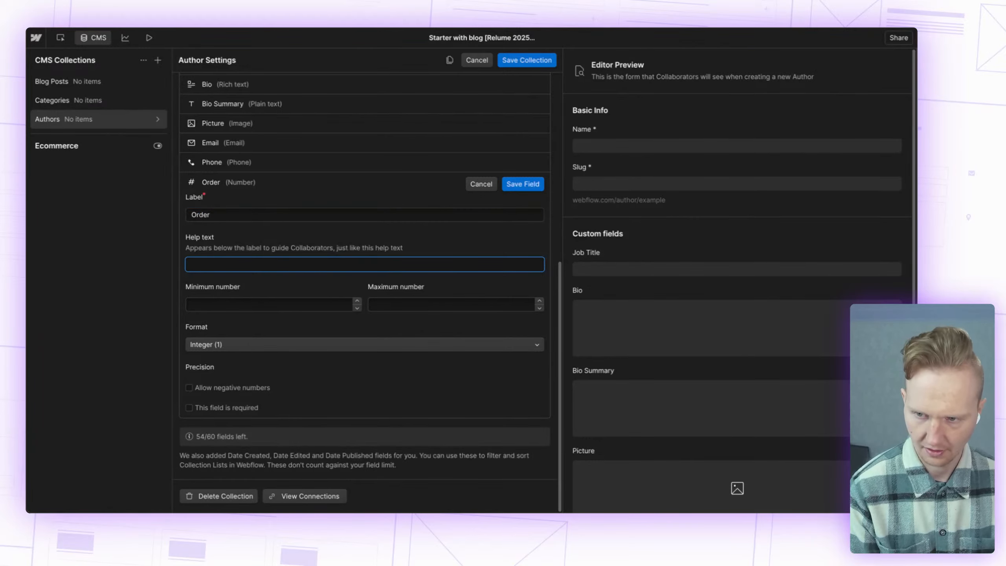
Step: Enter "Defines the order on a team list. Smallest is first." as the Order field's help text
{"action": "type", "text": "Define"}
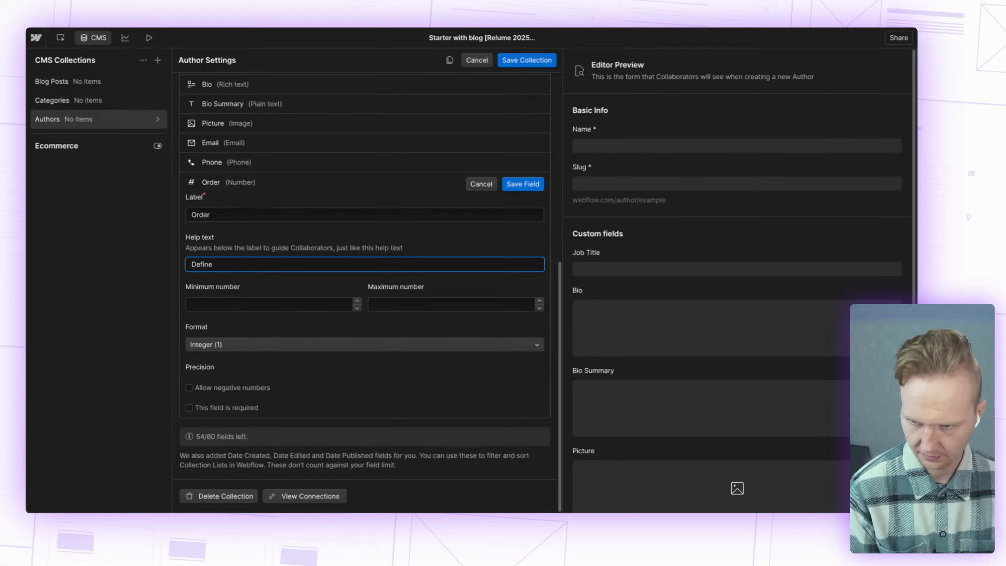
{"action": "type", "text": "s the"}
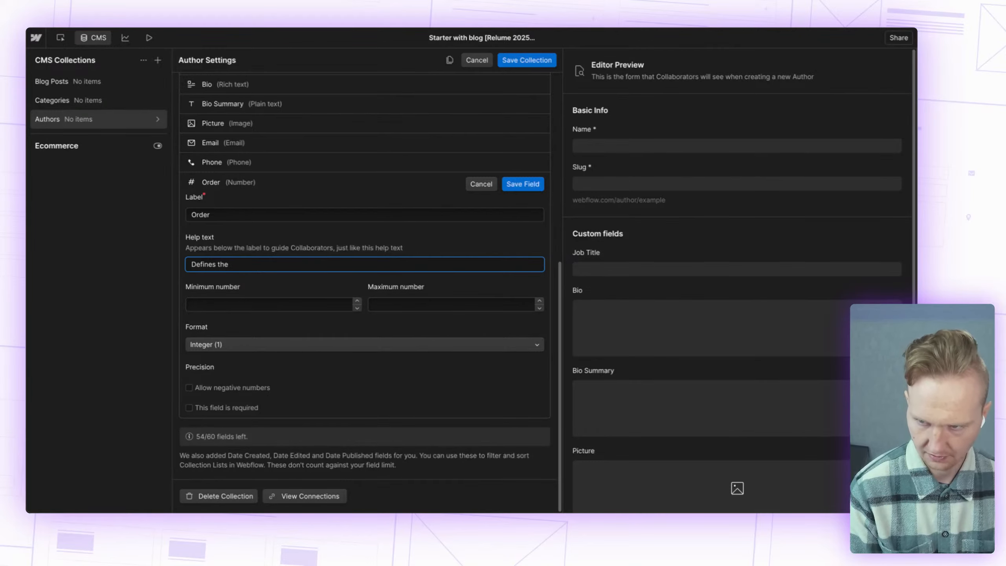
{"action": "type", "text": " roorder o"}
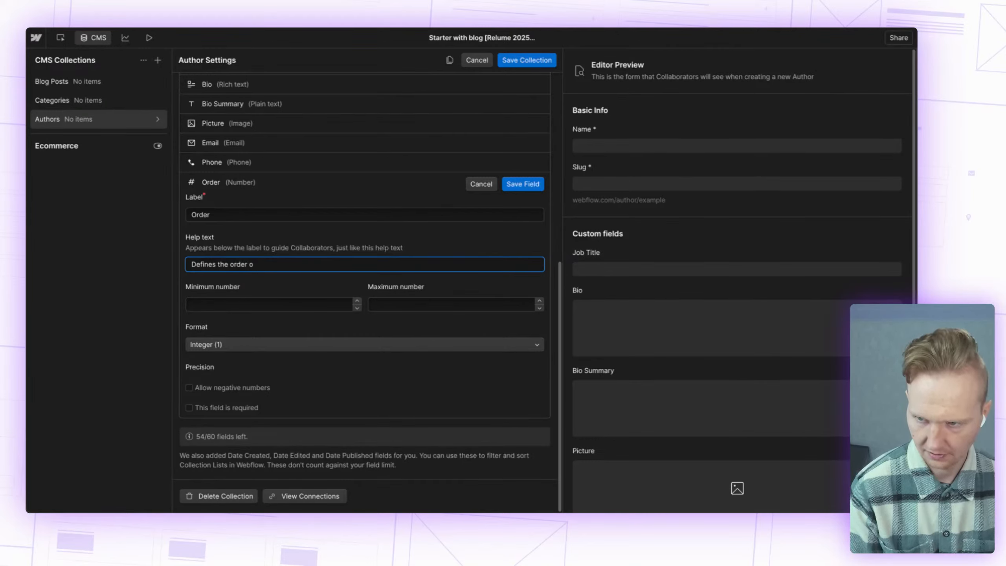
{"action": "key", "text": "BackSpace"}
{"action": "type", "text": "on a"}
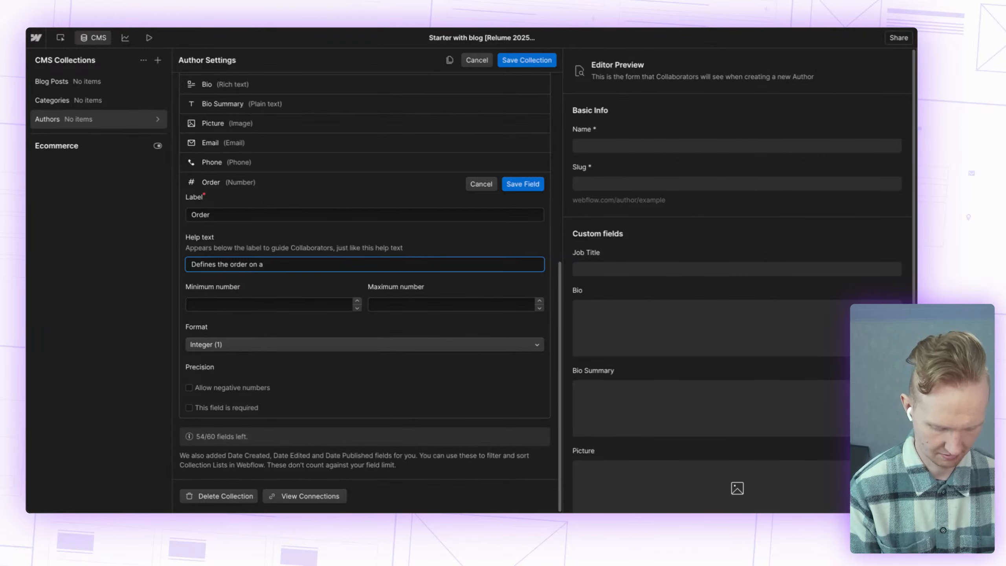
{"action": "type", "text": "team list"}
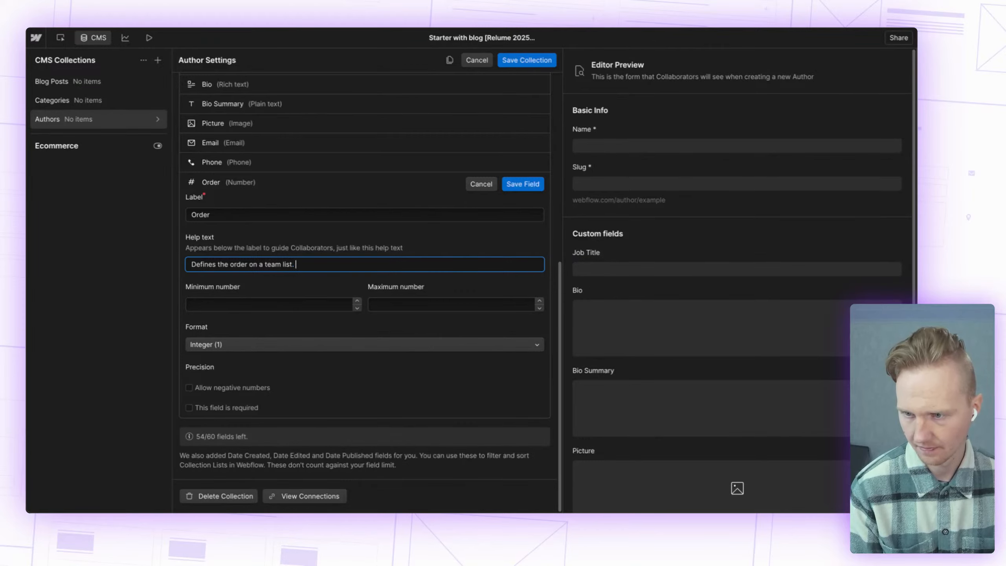
{"action": "type", "text": ". Smalles"}
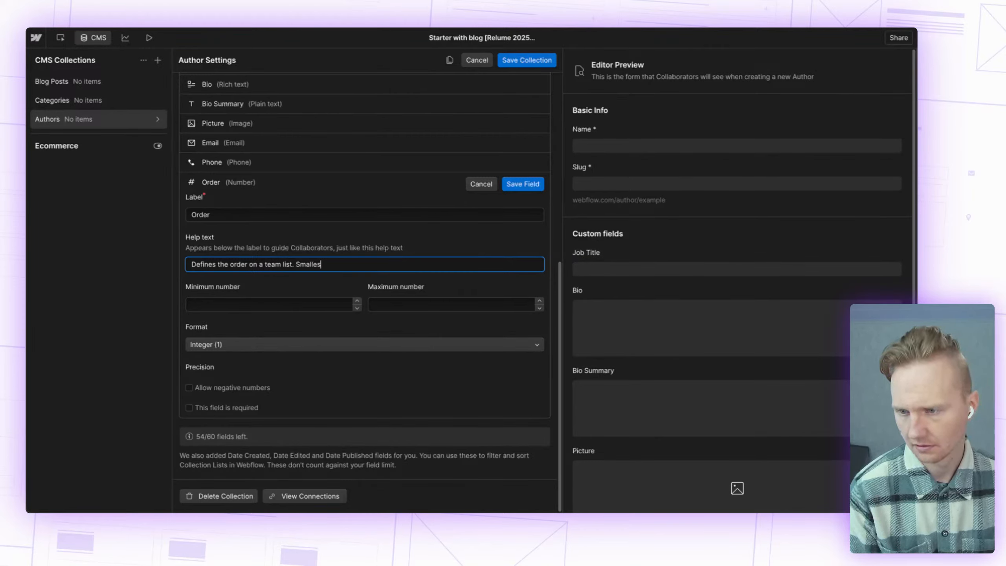
{"action": "type", "text": "t is fir"}
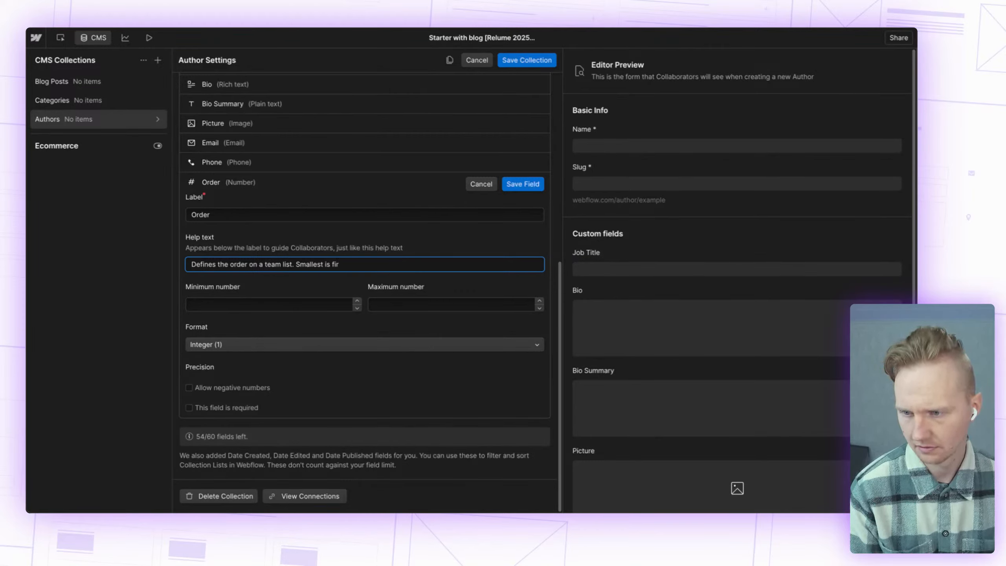
{"action": "type", "text": "st"}
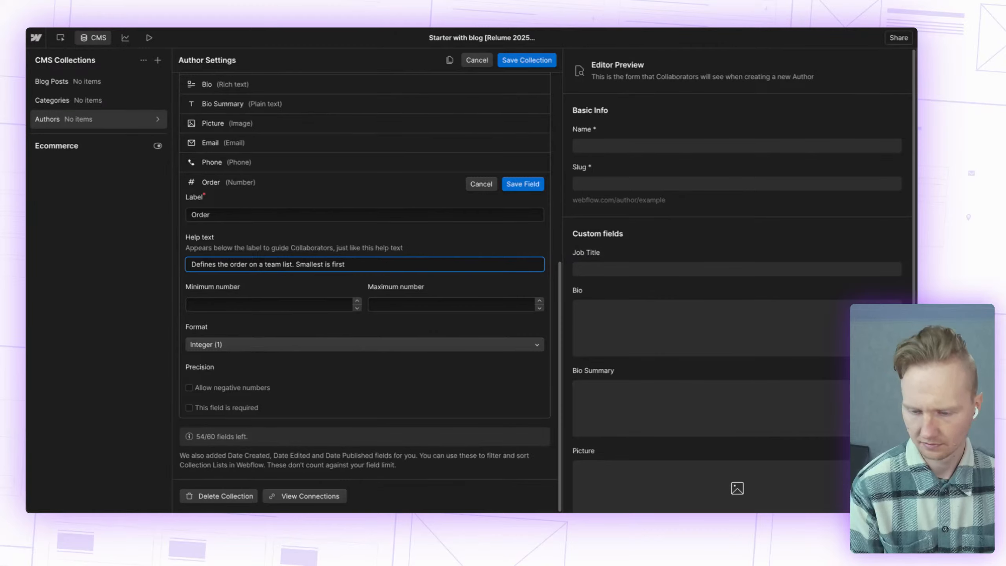
{"action": "type", "text": "."}
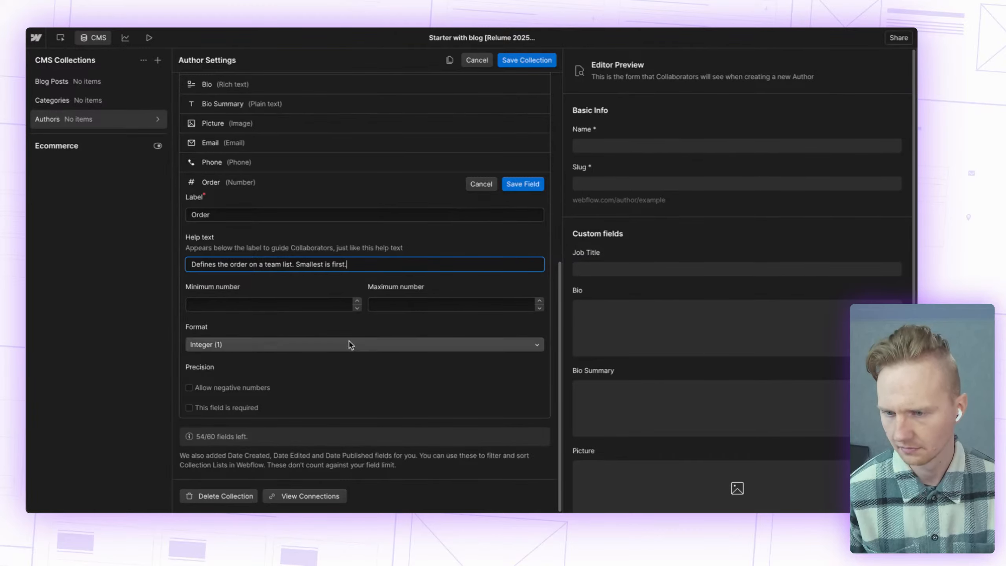
Step: Allow negative numbers for the Order field, and save the field and the Authors collection
{"action": "left_click", "coordinate": [230, 388]}
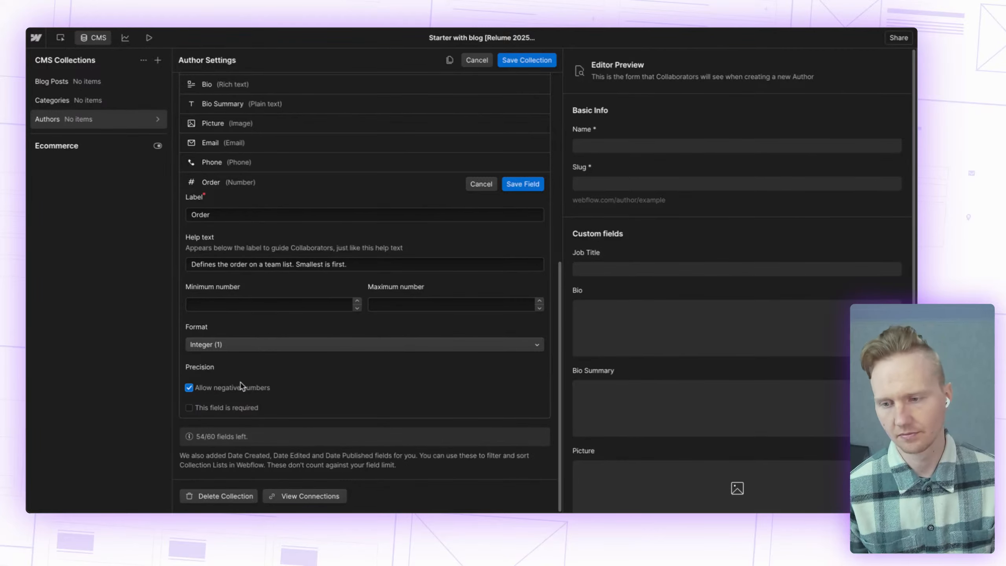
{"action": "left_click", "coordinate": [519, 186]}
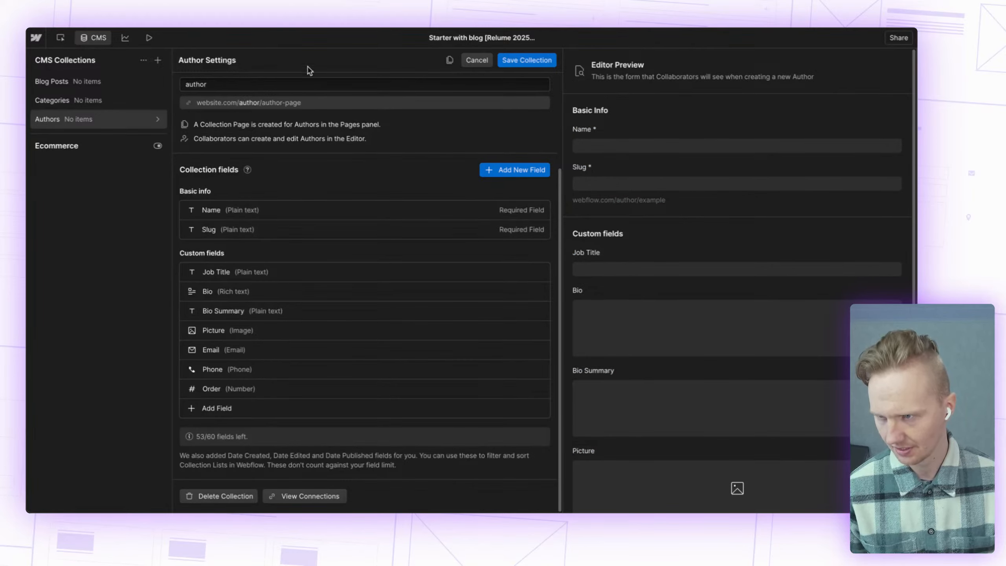
{"action": "left_click", "coordinate": [526, 59]}
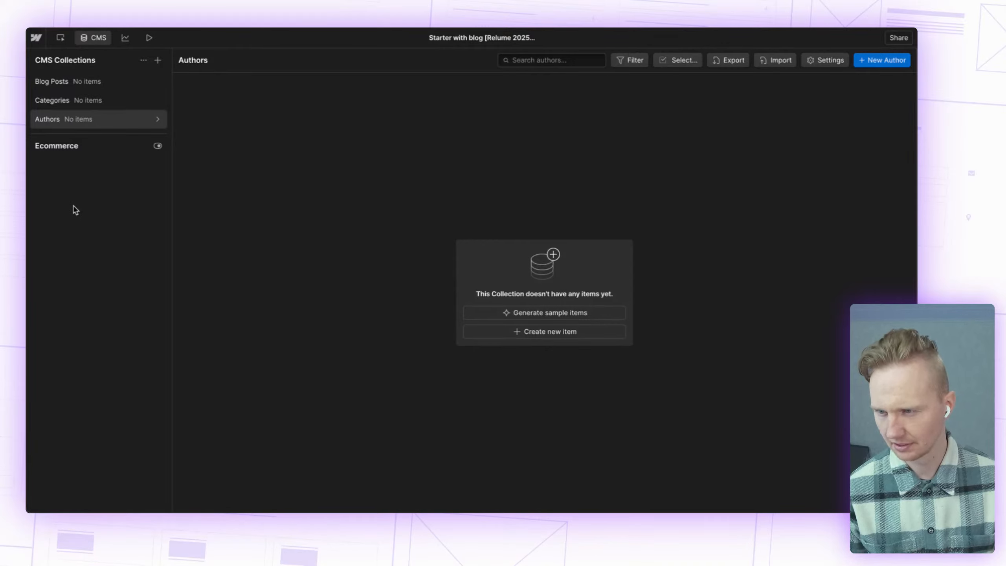
Step: In the designer's Blog Posts Template page settings, fill the SEO title tag with the Name field and the meta description with Post Summary
{"action": "left_click", "coordinate": [90, 42]}
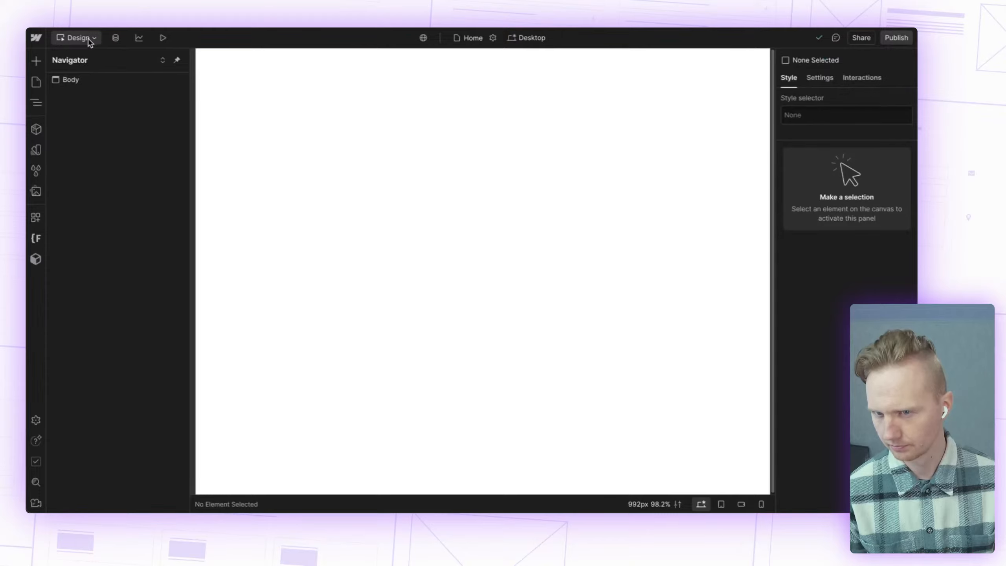
{"action": "left_click", "coordinate": [36, 82]}
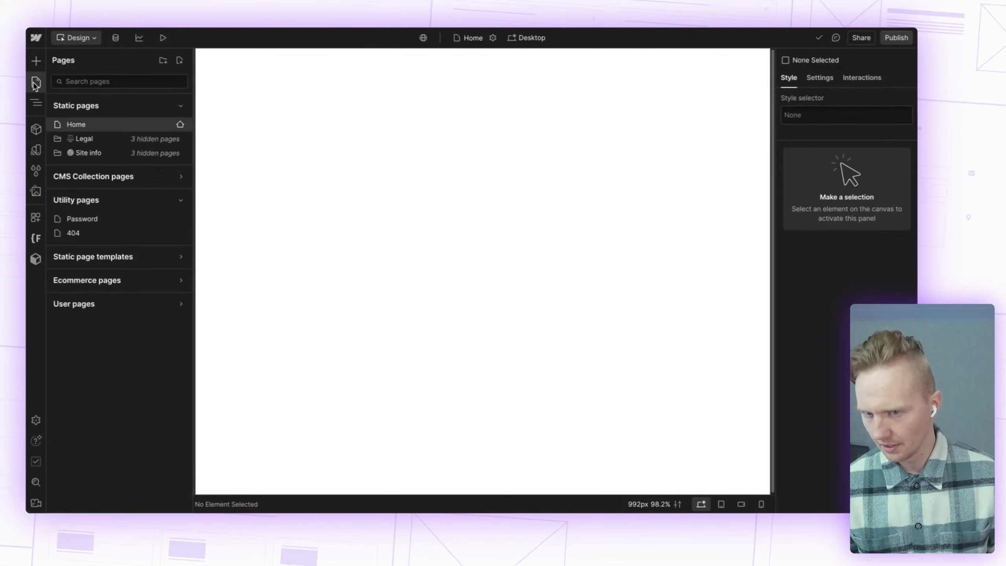
{"action": "left_click", "coordinate": [174, 180]}
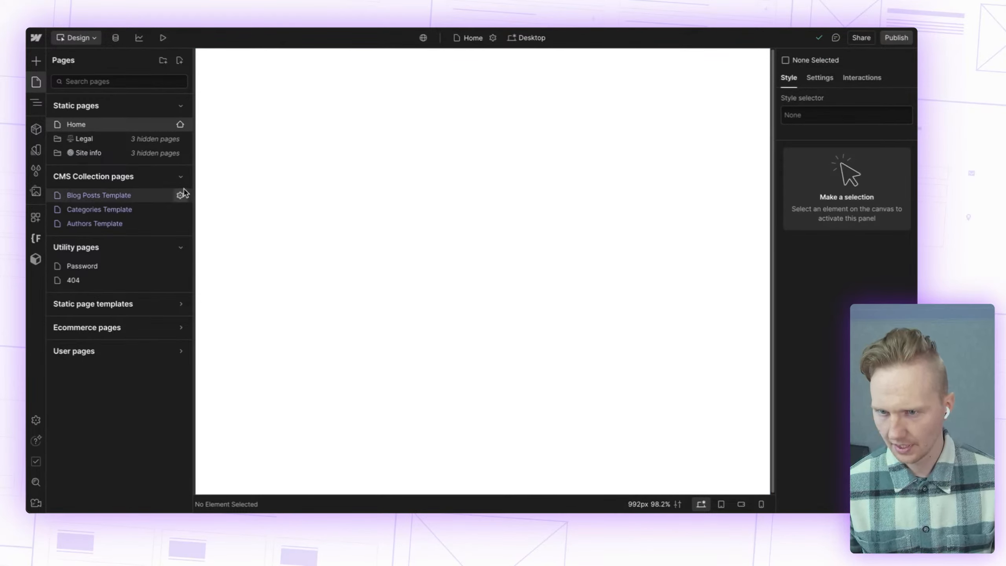
{"action": "left_click", "coordinate": [180, 196]}
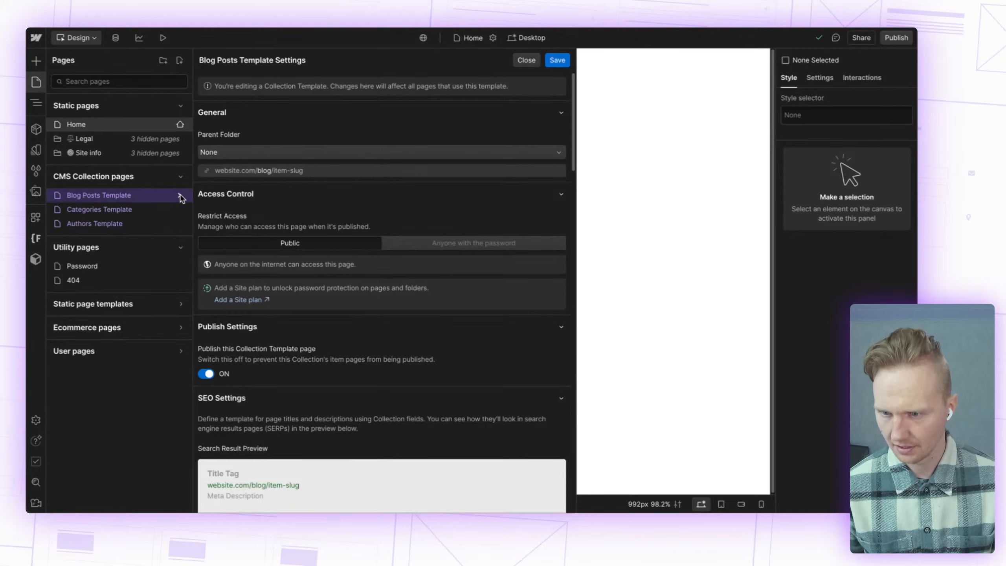
{"action": "scroll", "coordinate": [372, 232], "scroll_direction": "down", "scroll_amount": 6}
{"action": "scroll", "coordinate": [372, 231], "scroll_direction": "up", "scroll_amount": 2}
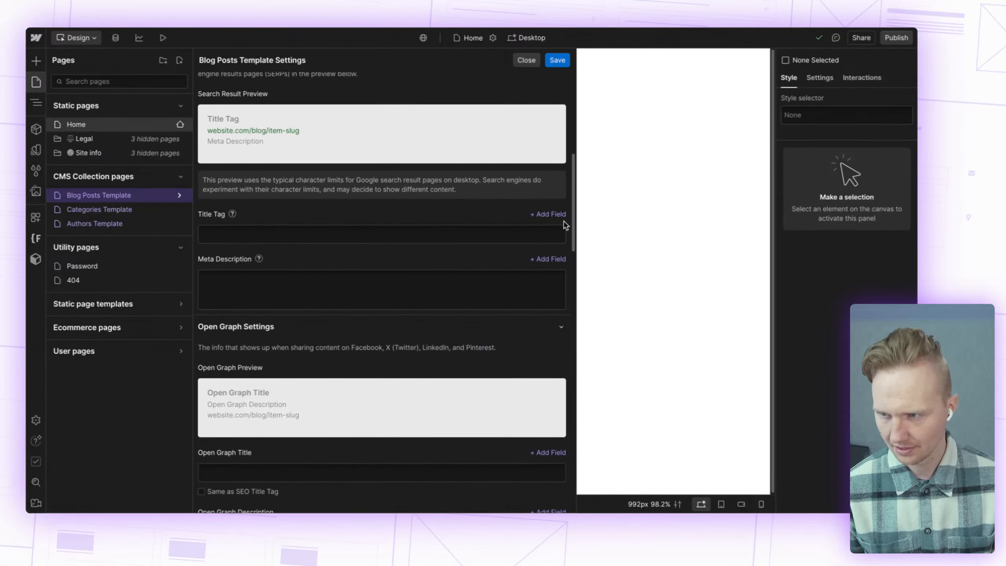
{"action": "left_click", "coordinate": [548, 214]}
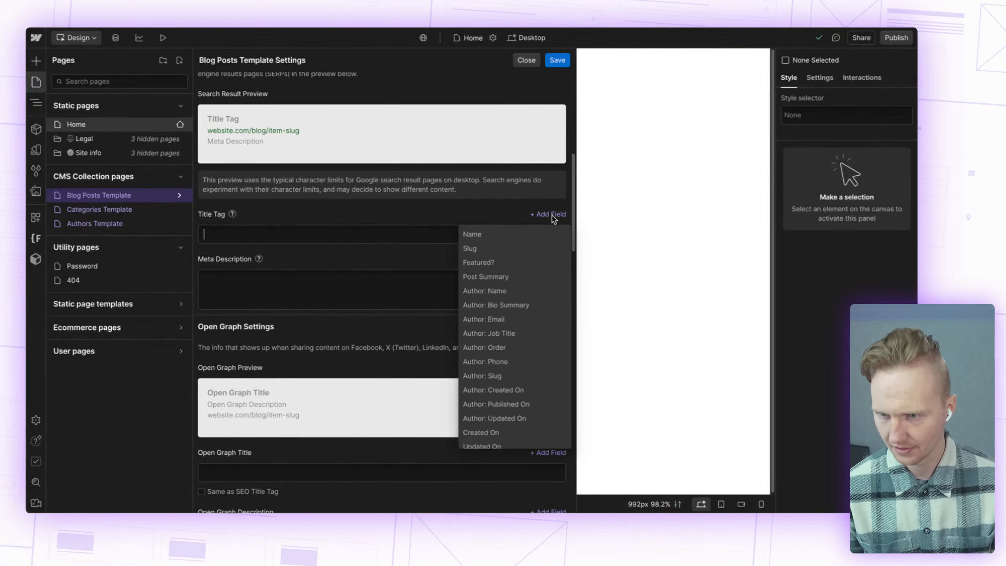
{"action": "left_click", "coordinate": [508, 237]}
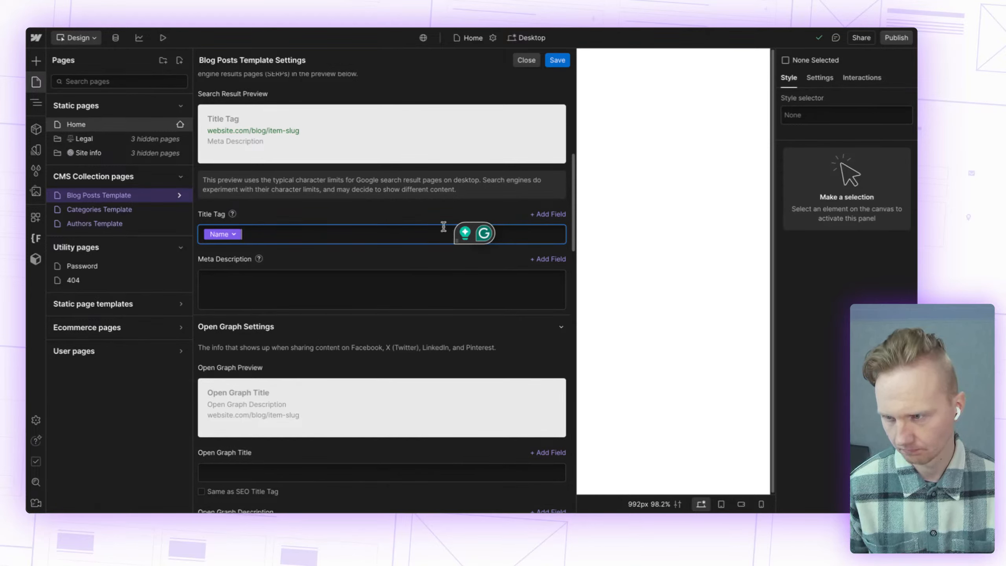
{"action": "left_click", "coordinate": [547, 258]}
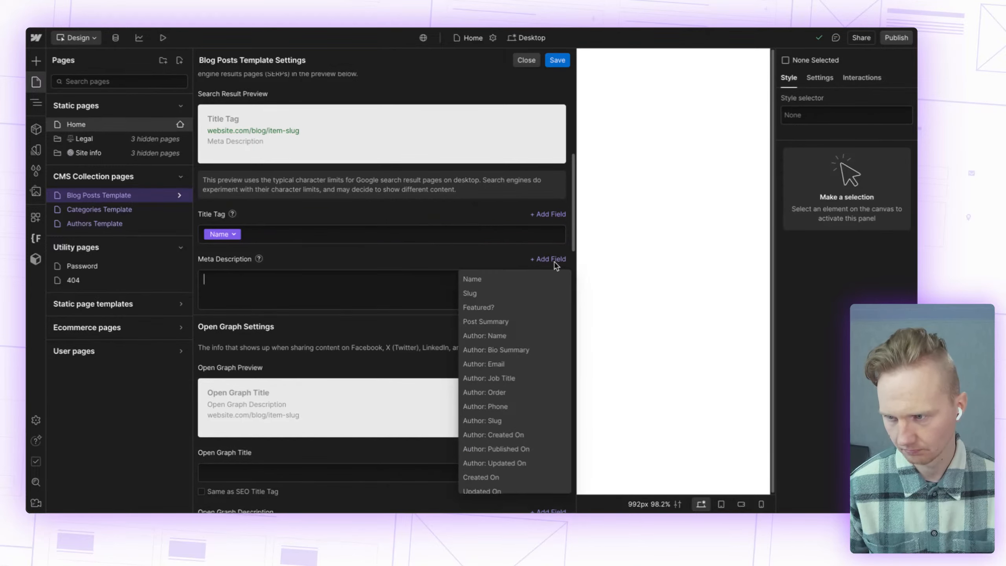
{"action": "left_click", "coordinate": [517, 321]}
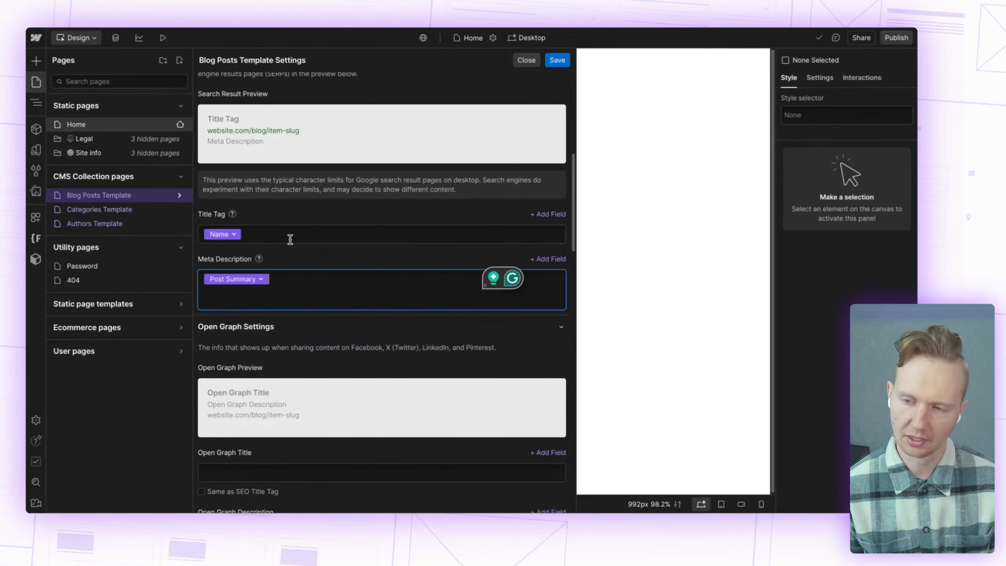
Step: Make the Open Graph title and description match the SEO ones, choose Thumbnail image as Open Graph image, and save the template settings
{"action": "scroll", "coordinate": [333, 313], "scroll_direction": "down", "scroll_amount": 4}
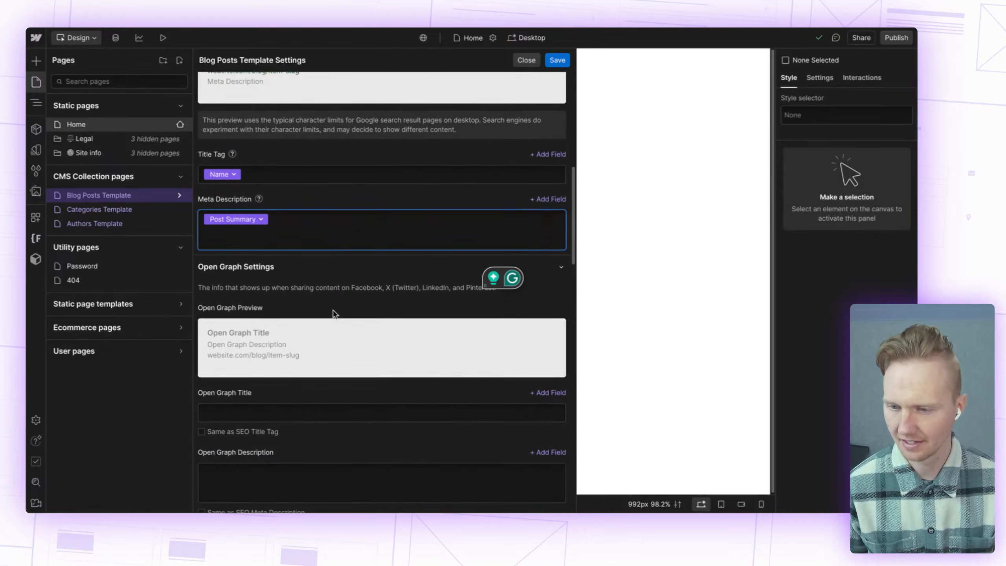
{"action": "left_click", "coordinate": [222, 321]}
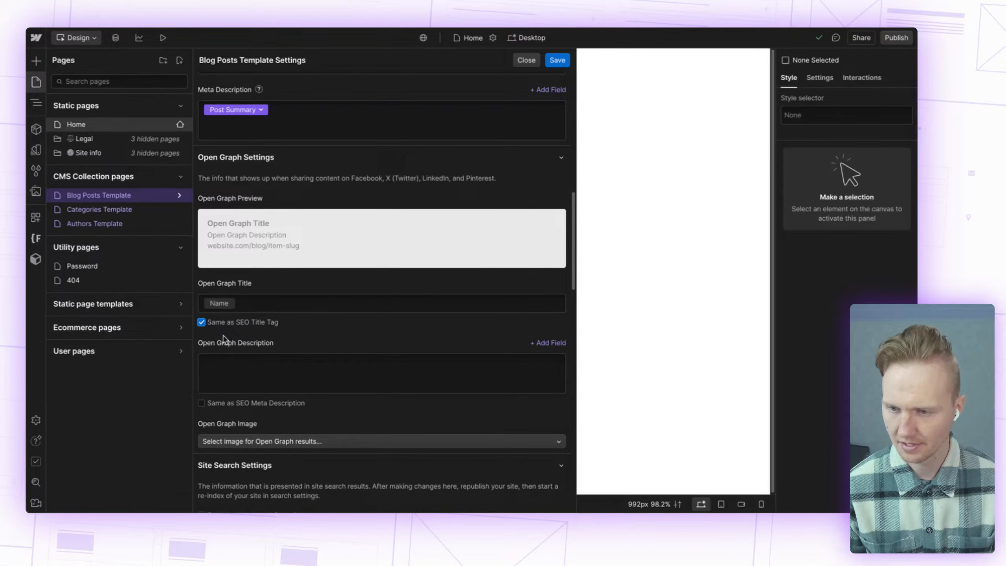
{"action": "left_click", "coordinate": [222, 403]}
{"action": "scroll", "coordinate": [223, 404], "scroll_direction": "down", "scroll_amount": 2}
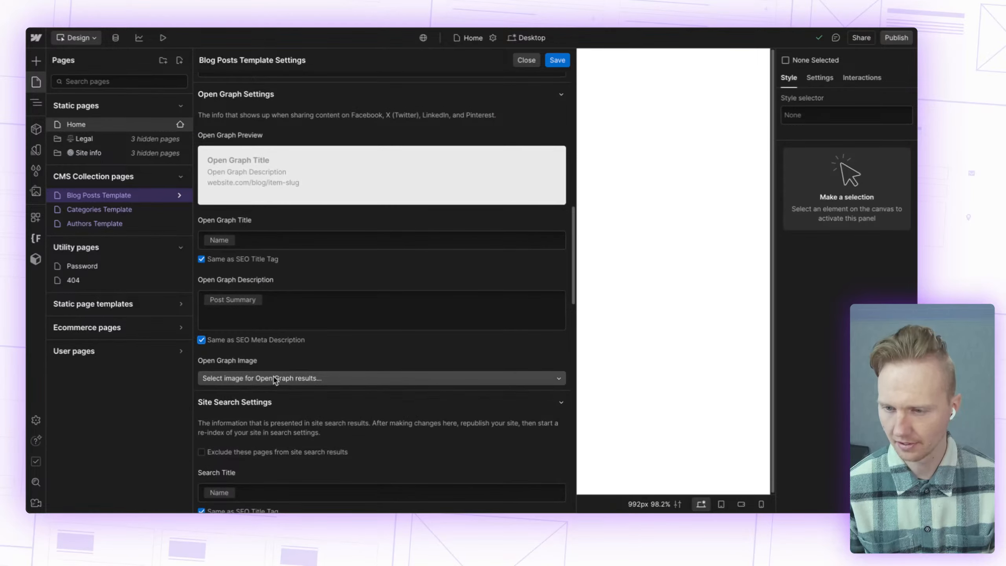
{"action": "left_click", "coordinate": [275, 378]}
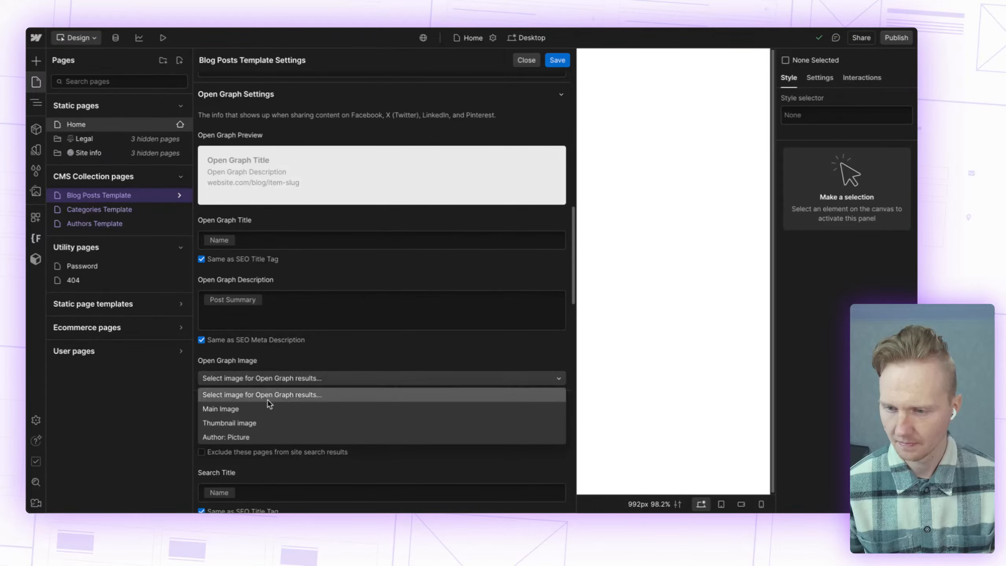
{"action": "left_click", "coordinate": [264, 424]}
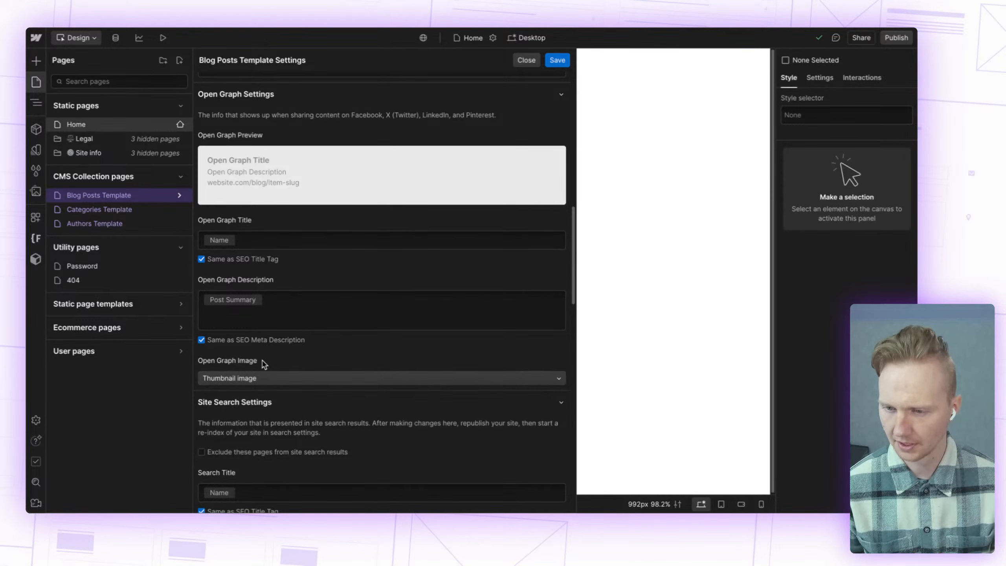
{"action": "scroll", "coordinate": [321, 358], "scroll_direction": "down", "scroll_amount": 3}
{"action": "scroll", "coordinate": [312, 366], "scroll_direction": "up", "scroll_amount": 10}
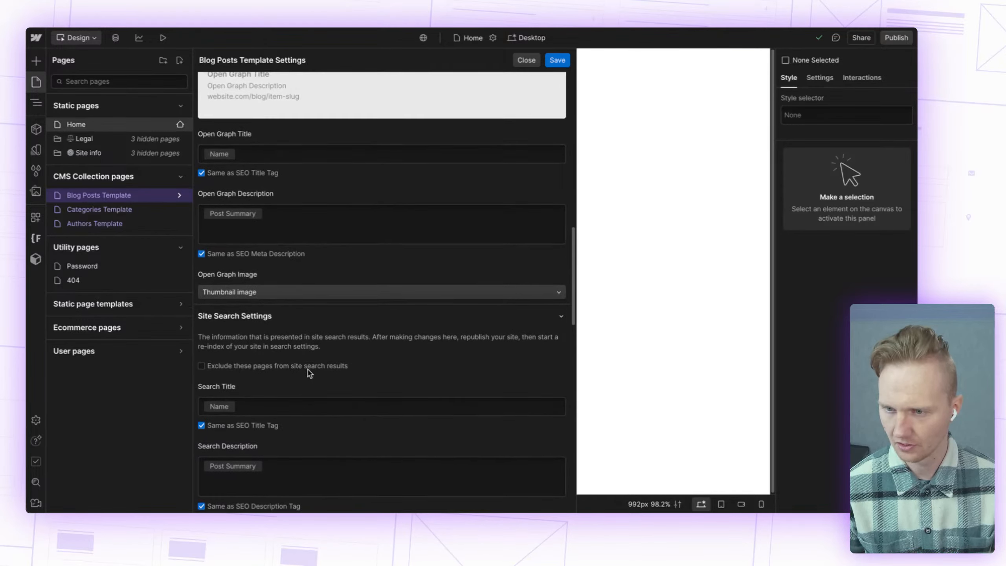
{"action": "left_click", "coordinate": [557, 61]}
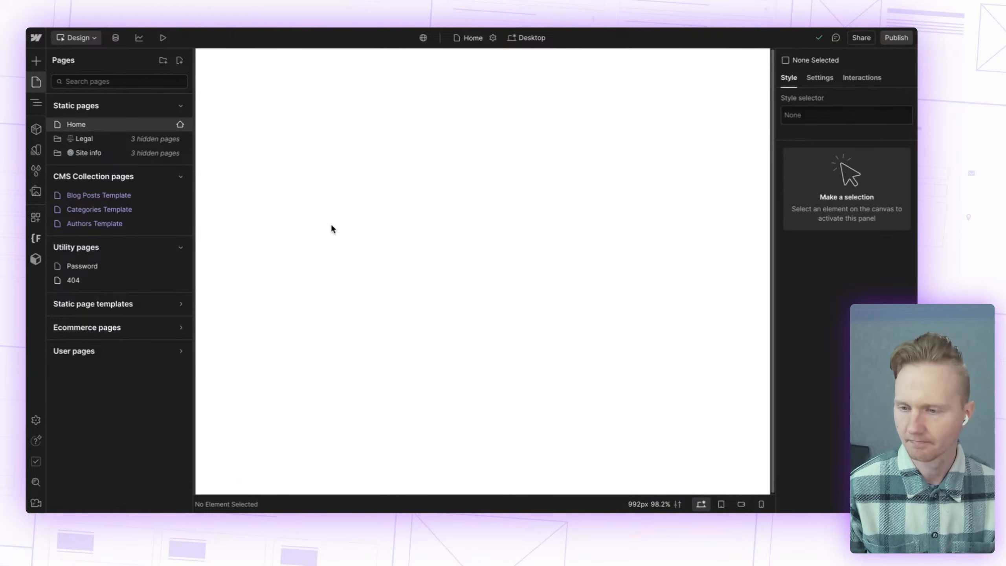
Step: In the Categories Template page settings, fill the SEO title tag with the Name field
{"action": "left_click", "coordinate": [115, 215]}
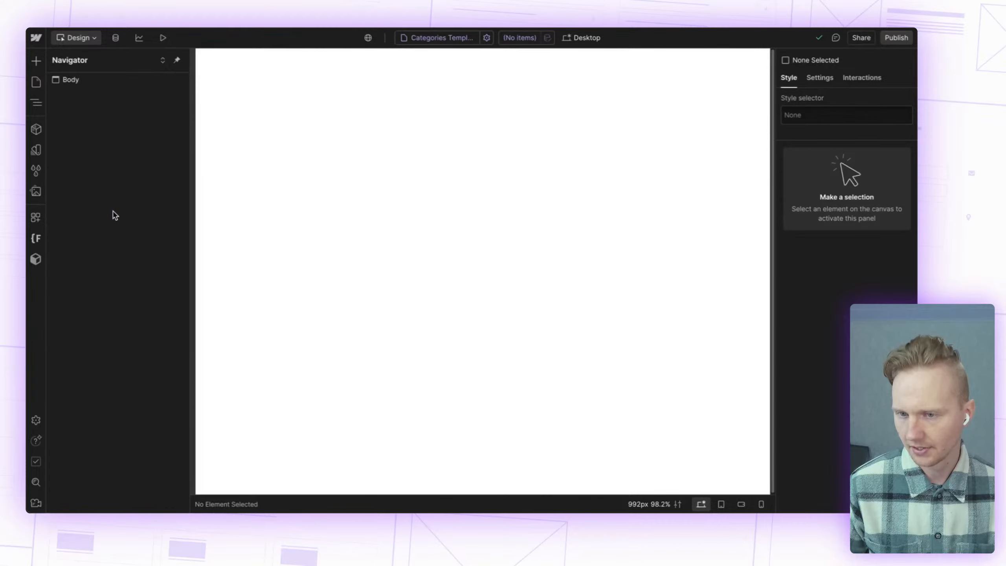
{"action": "left_click", "coordinate": [37, 82]}
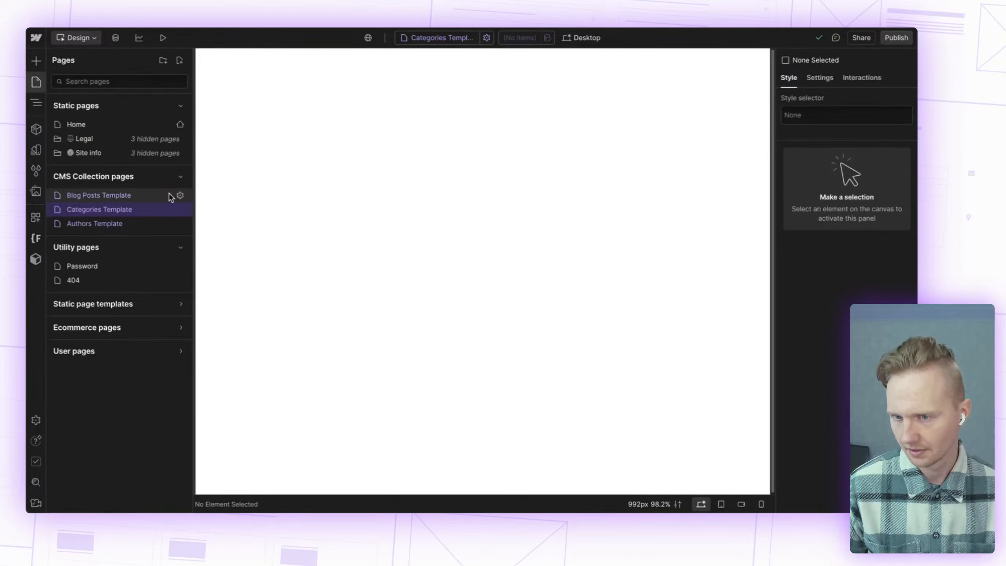
{"action": "left_click", "coordinate": [180, 209]}
{"action": "scroll", "coordinate": [312, 282], "scroll_direction": "down", "scroll_amount": 4}
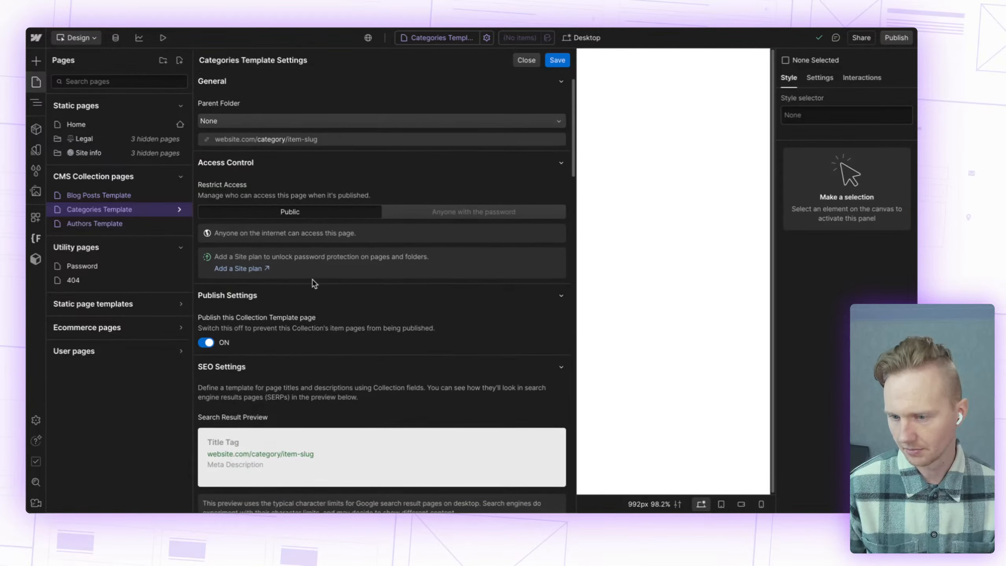
{"action": "scroll", "coordinate": [315, 281], "scroll_direction": "down", "scroll_amount": 4}
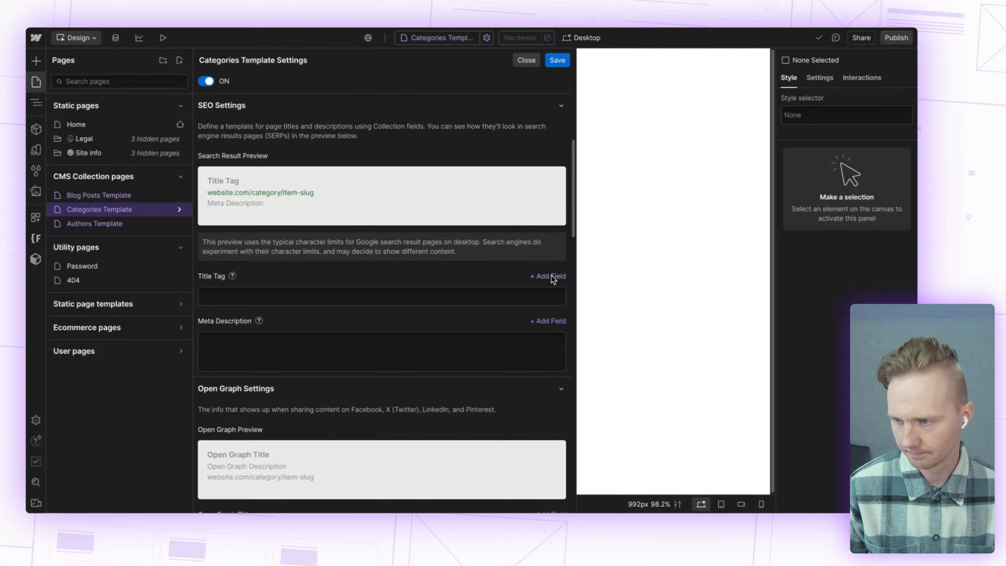
{"action": "left_click", "coordinate": [550, 276]}
{"action": "left_click", "coordinate": [528, 296]}
Step: Fill the Categories Template's SEO meta description with only the Description field
{"action": "left_click", "coordinate": [539, 321]}
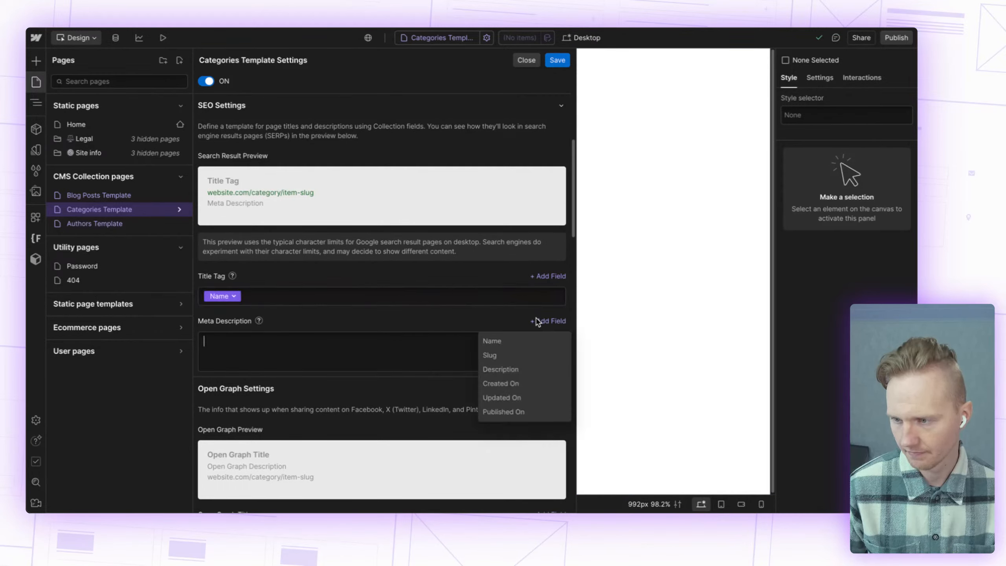
{"action": "left_click", "coordinate": [525, 341]}
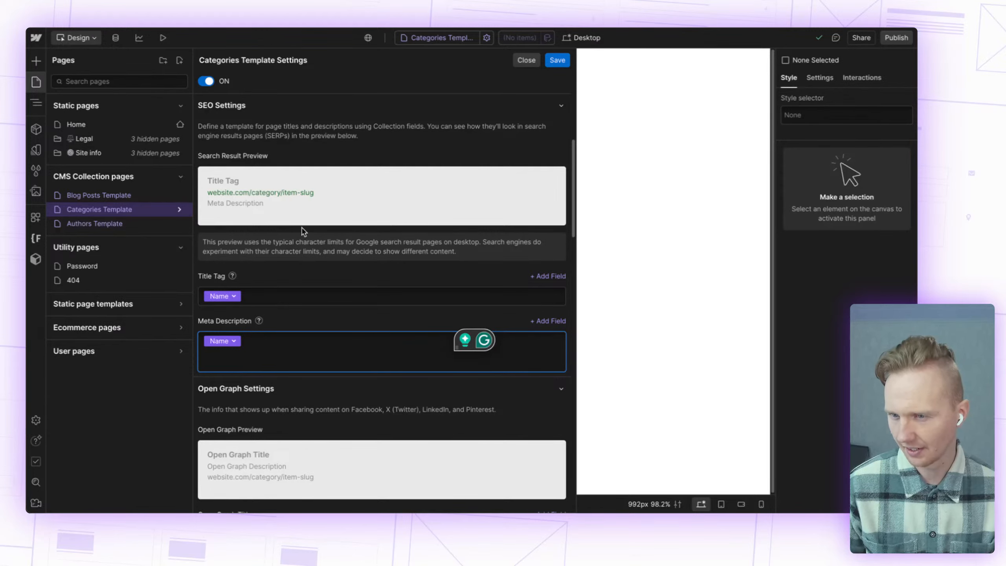
{"action": "scroll", "coordinate": [333, 325], "scroll_direction": "down", "scroll_amount": 1}
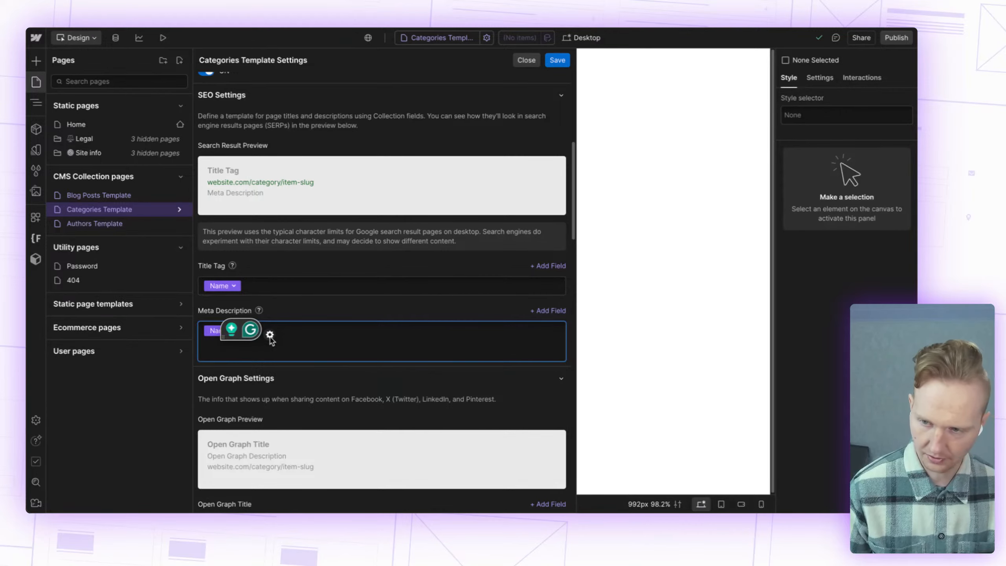
{"action": "key", "text": "BackSpace"}
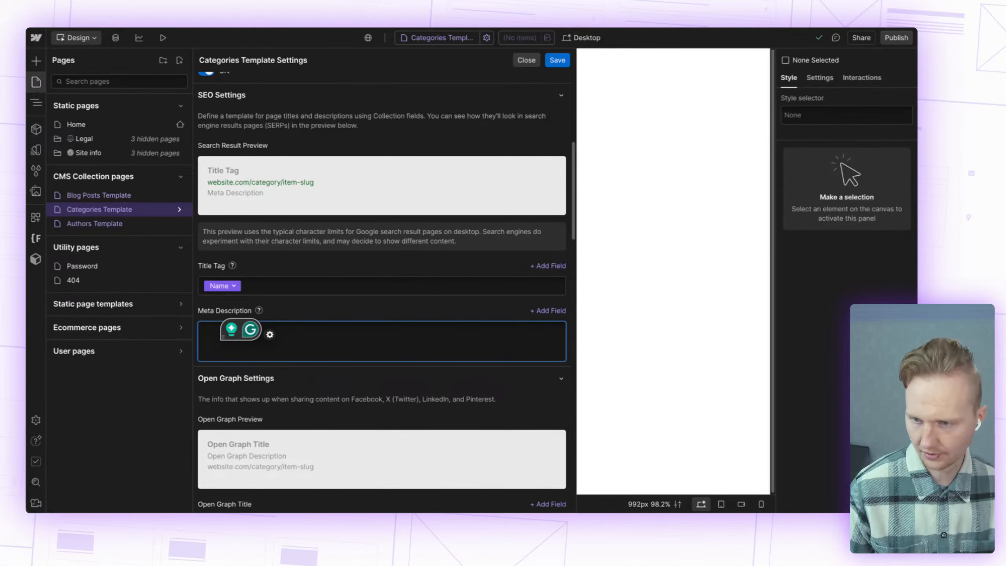
{"action": "left_click", "coordinate": [539, 312]}
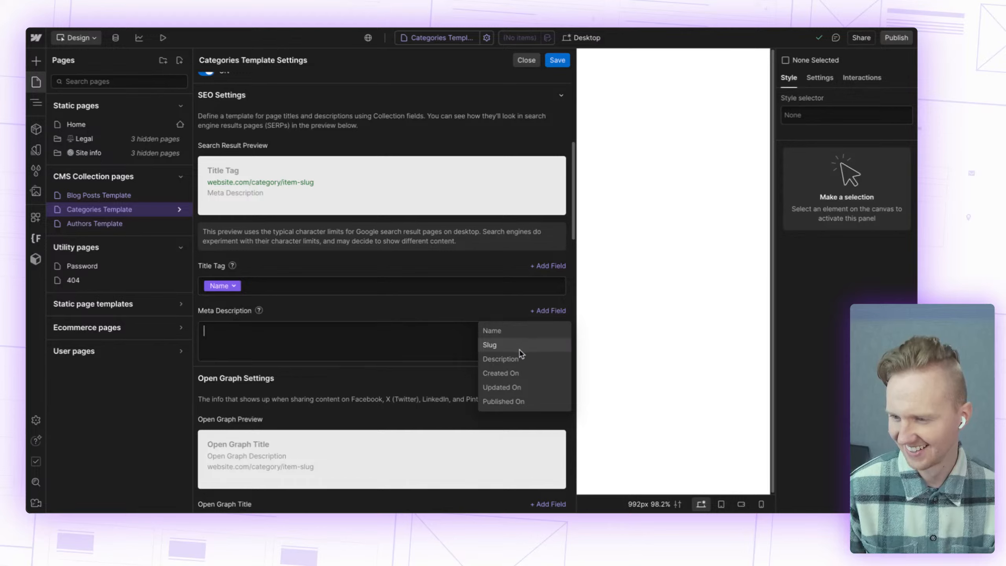
{"action": "left_click", "coordinate": [514, 359]}
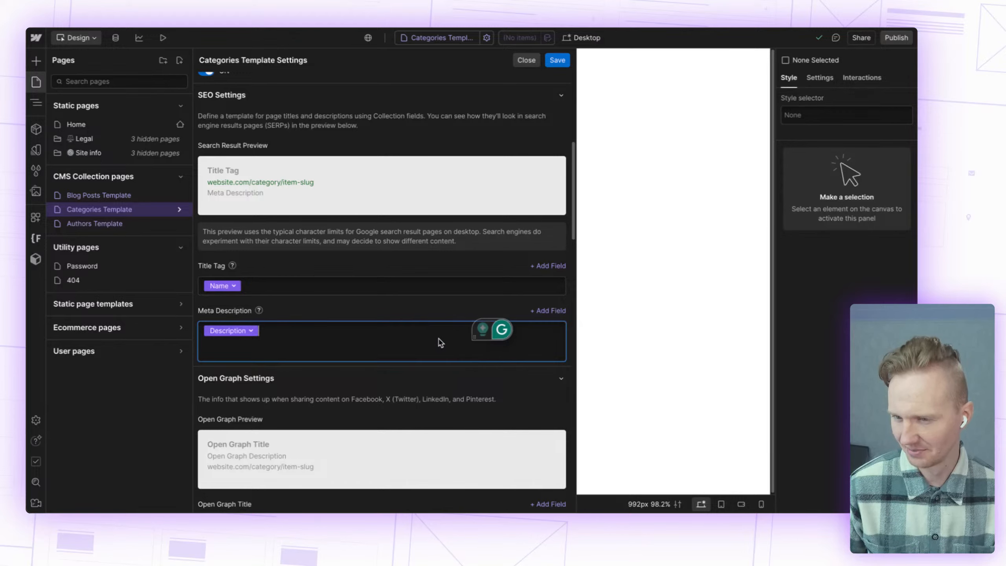
{"action": "left_click", "coordinate": [370, 316]}
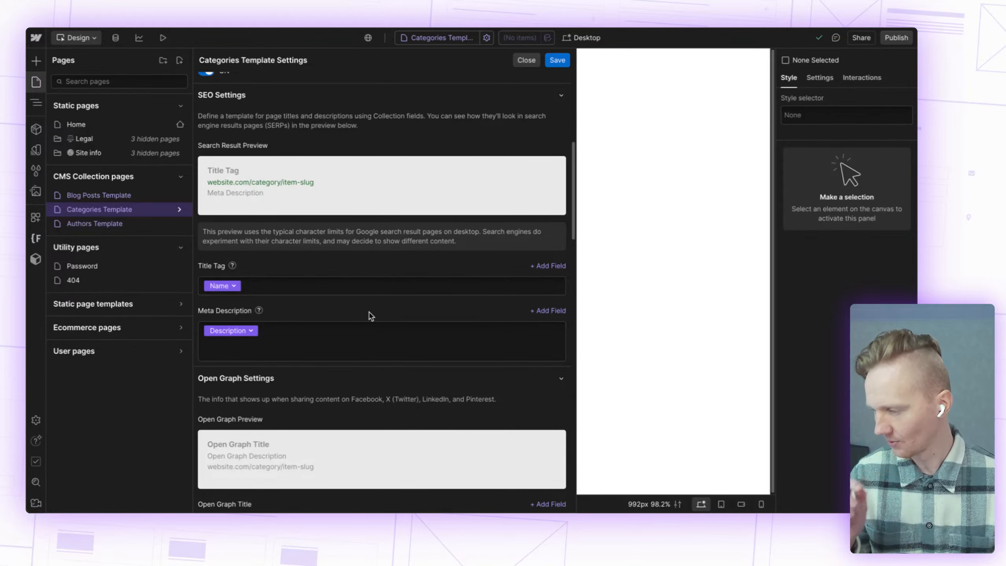
Step: Make the Categories Template's Open Graph title and description match the SEO ones, and save the template settings
{"action": "scroll", "coordinate": [362, 305], "scroll_direction": "down", "scroll_amount": 4}
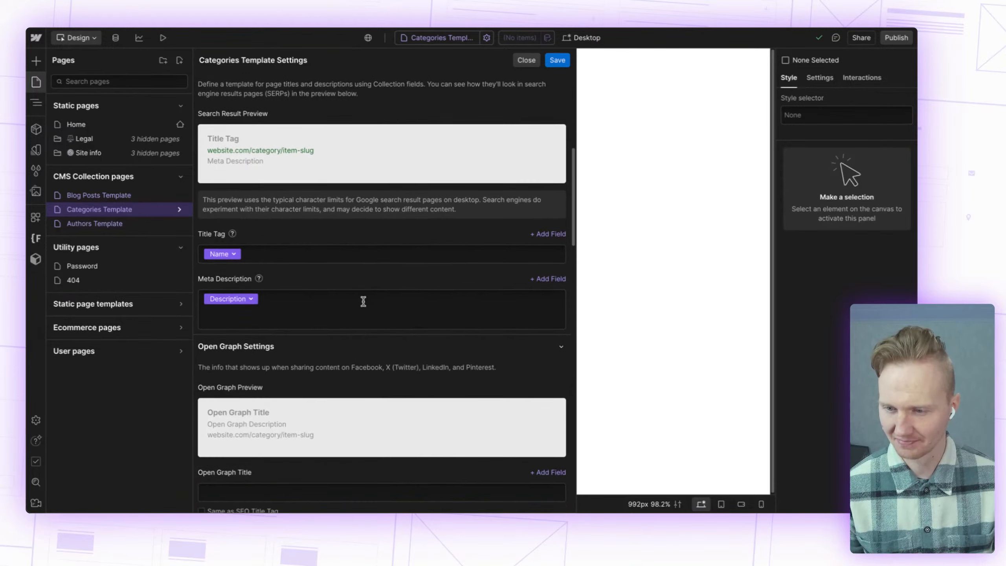
{"action": "scroll", "coordinate": [356, 344], "scroll_direction": "down", "scroll_amount": 1}
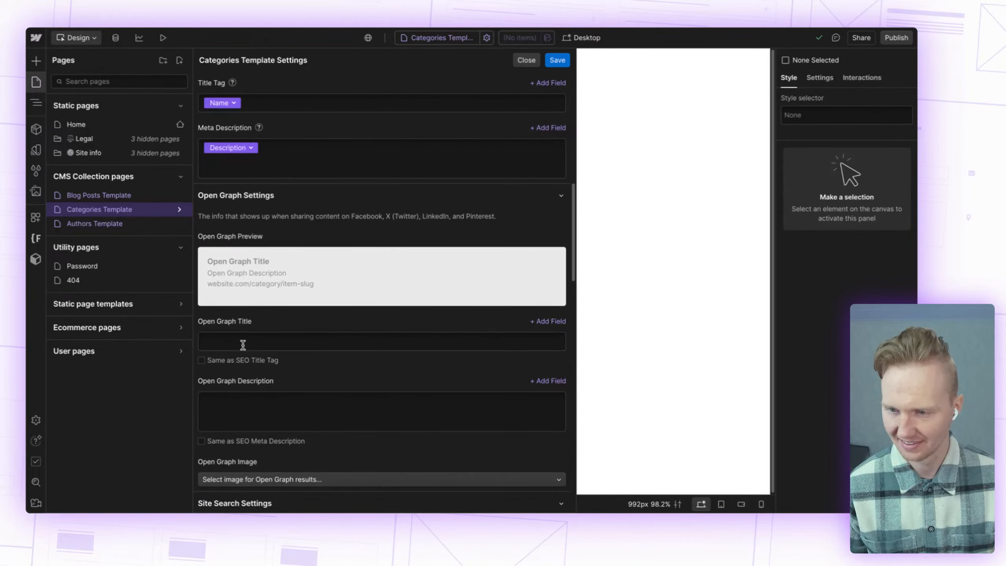
{"action": "left_click", "coordinate": [241, 361]}
{"action": "scroll", "coordinate": [243, 376], "scroll_direction": "down", "scroll_amount": 2}
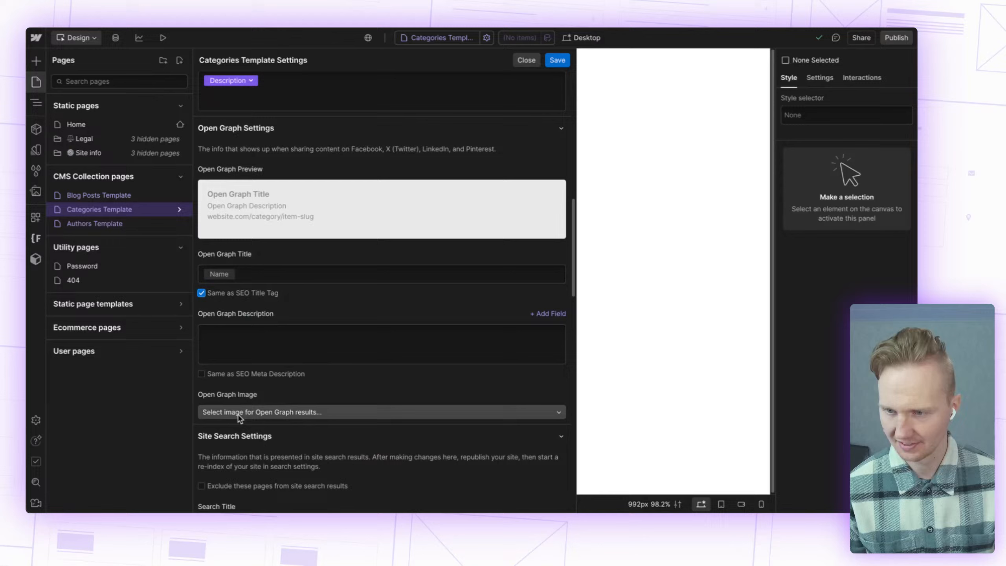
{"action": "left_click", "coordinate": [233, 373]}
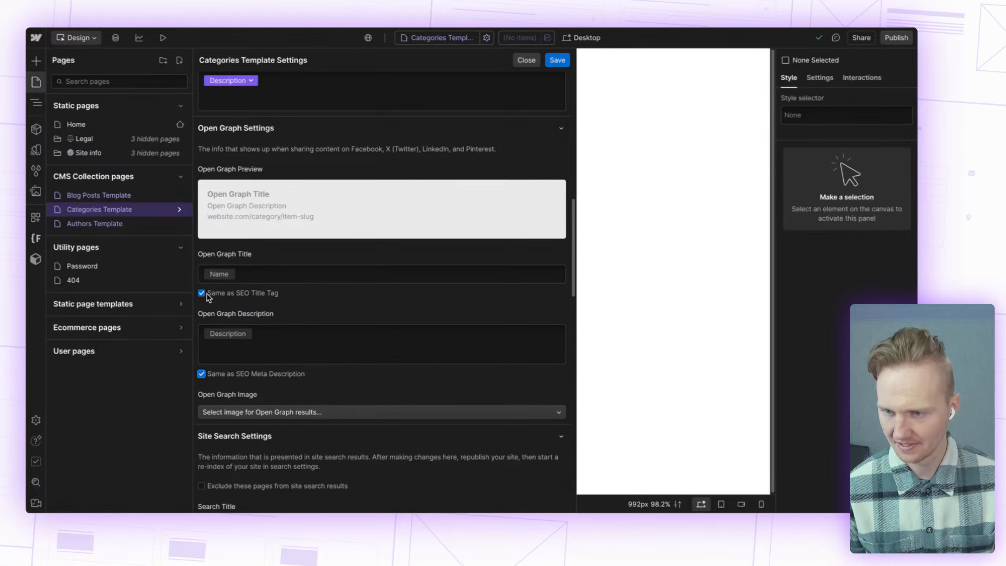
{"action": "scroll", "coordinate": [328, 396], "scroll_direction": "down", "scroll_amount": 2}
{"action": "left_click", "coordinate": [312, 352]}
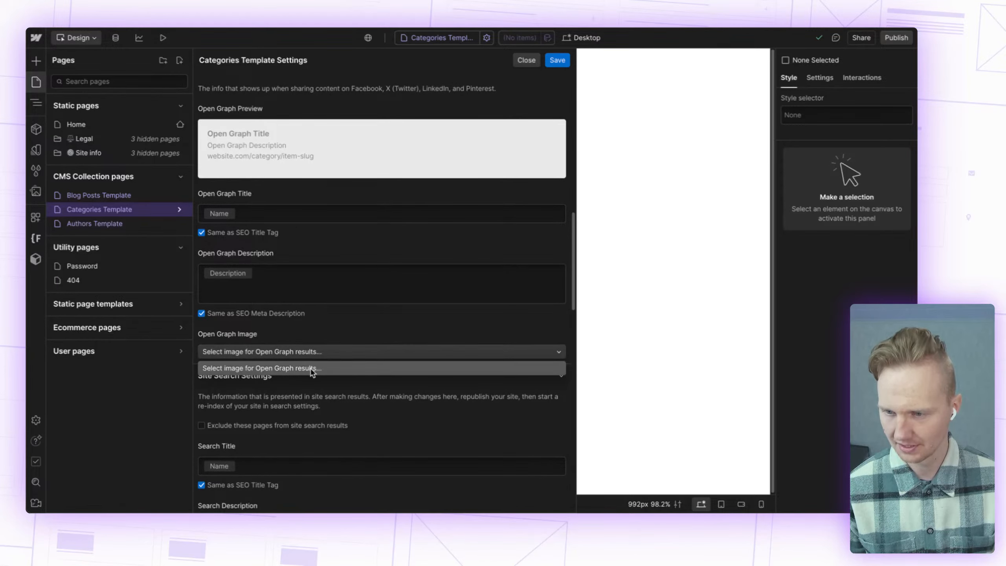
{"action": "left_click", "coordinate": [311, 361]}
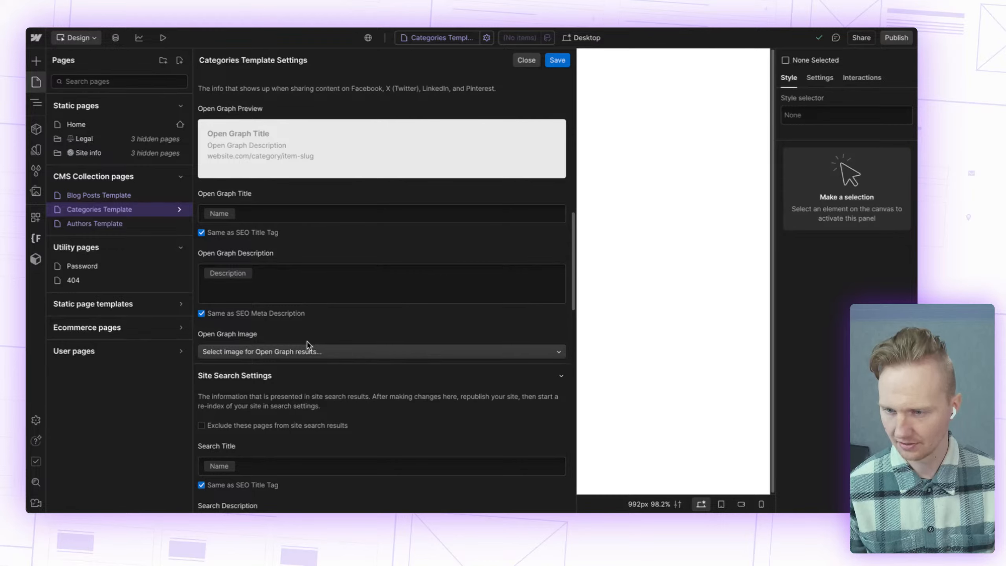
{"action": "scroll", "coordinate": [310, 293], "scroll_direction": "up", "scroll_amount": 15}
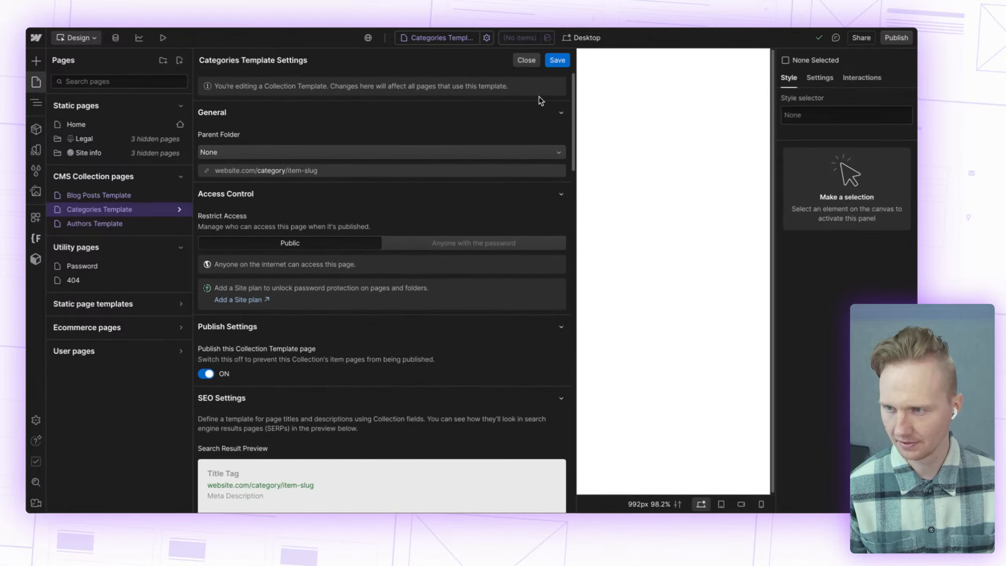
{"action": "left_click", "coordinate": [557, 60]}
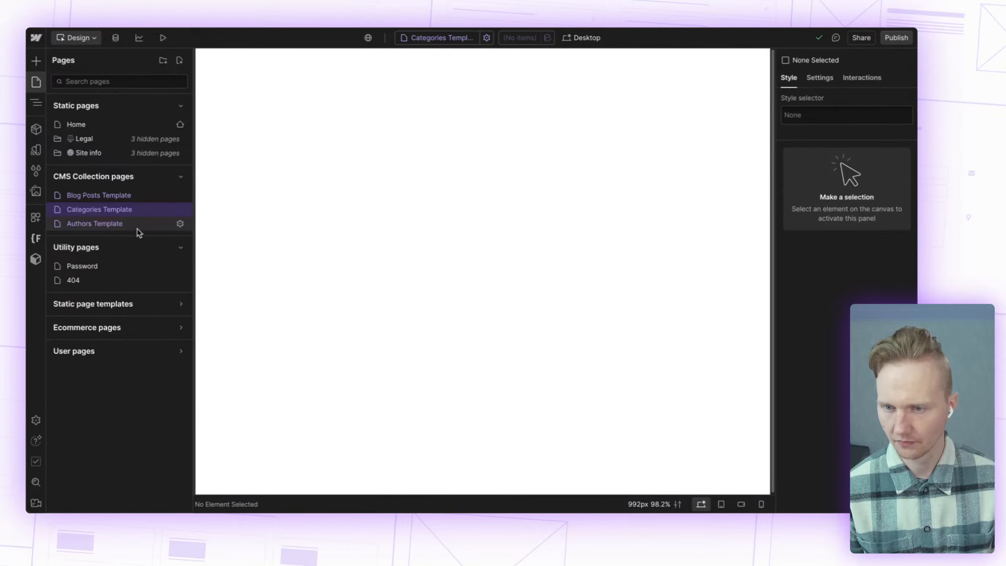
Step: In the Authors Template page settings, fill the SEO title tag with the Name field and the meta description with Bio Summary
{"action": "left_click", "coordinate": [96, 224]}
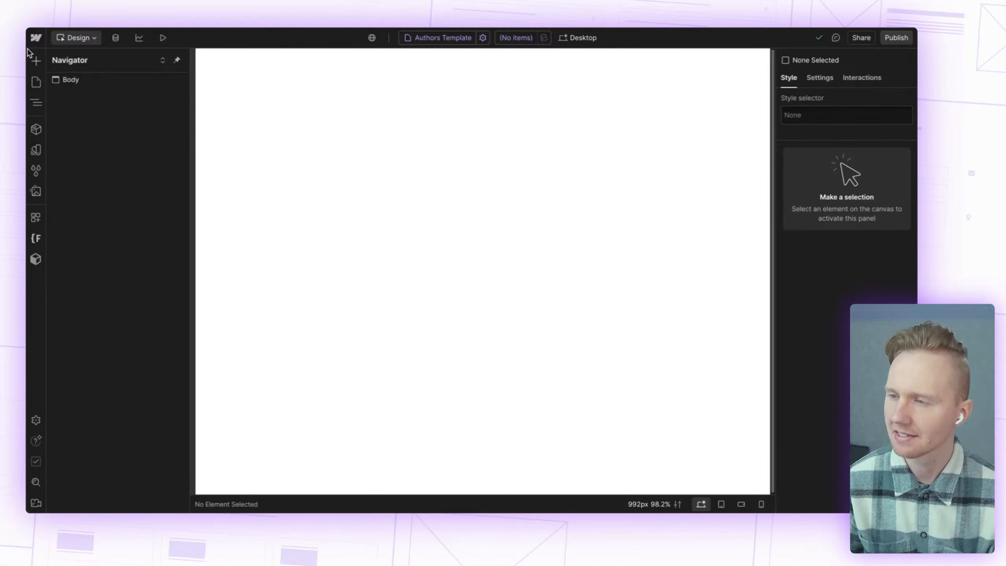
{"action": "left_click", "coordinate": [36, 85]}
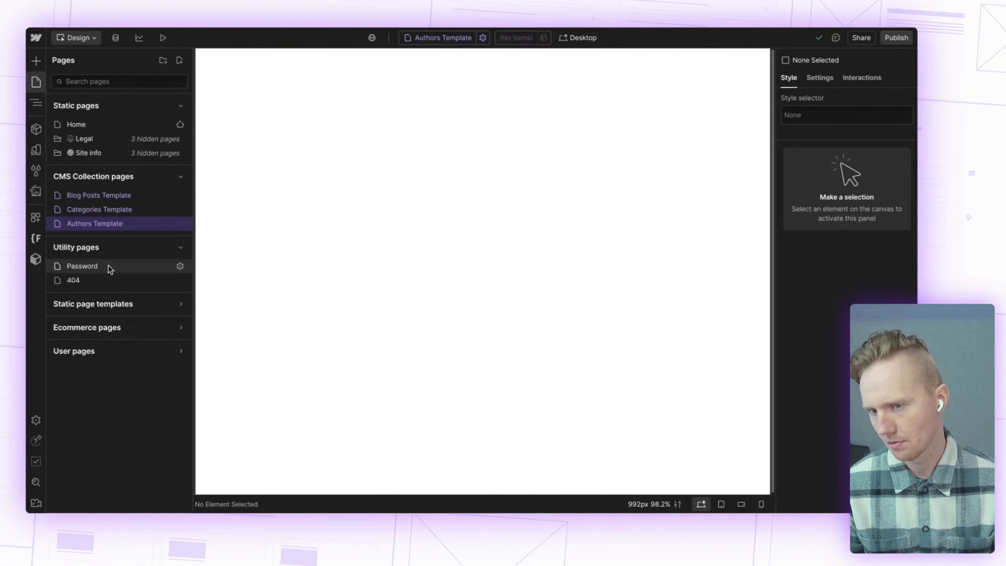
{"action": "left_click", "coordinate": [181, 224]}
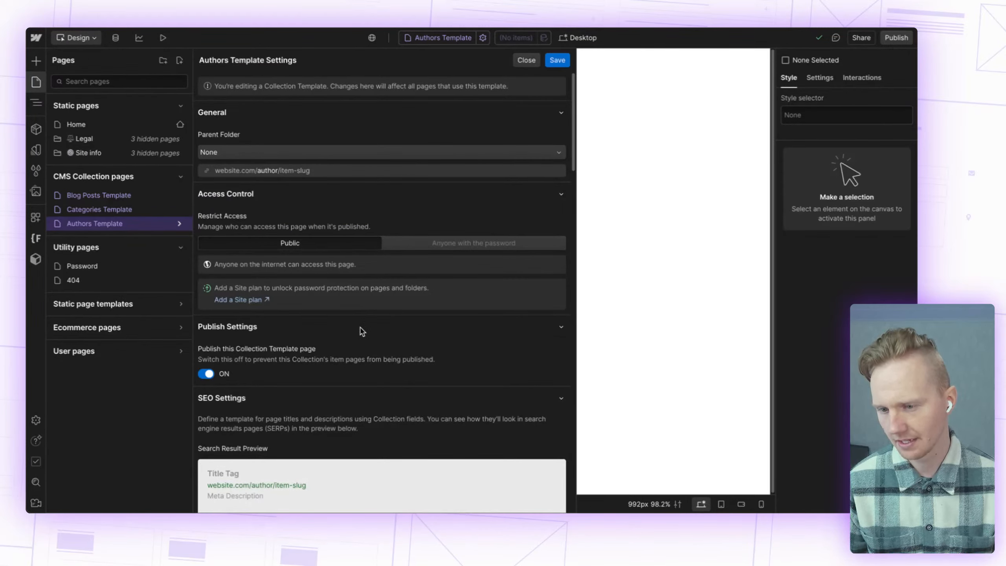
{"action": "scroll", "coordinate": [361, 331], "scroll_direction": "down", "scroll_amount": 3}
{"action": "scroll", "coordinate": [360, 329], "scroll_direction": "down", "scroll_amount": 4}
{"action": "left_click", "coordinate": [296, 326]}
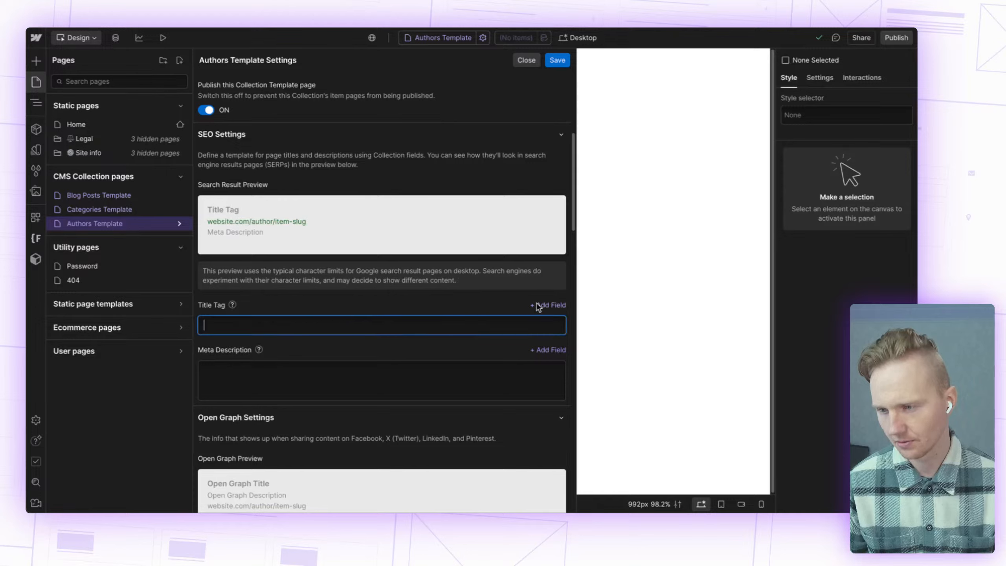
{"action": "left_click", "coordinate": [539, 305]}
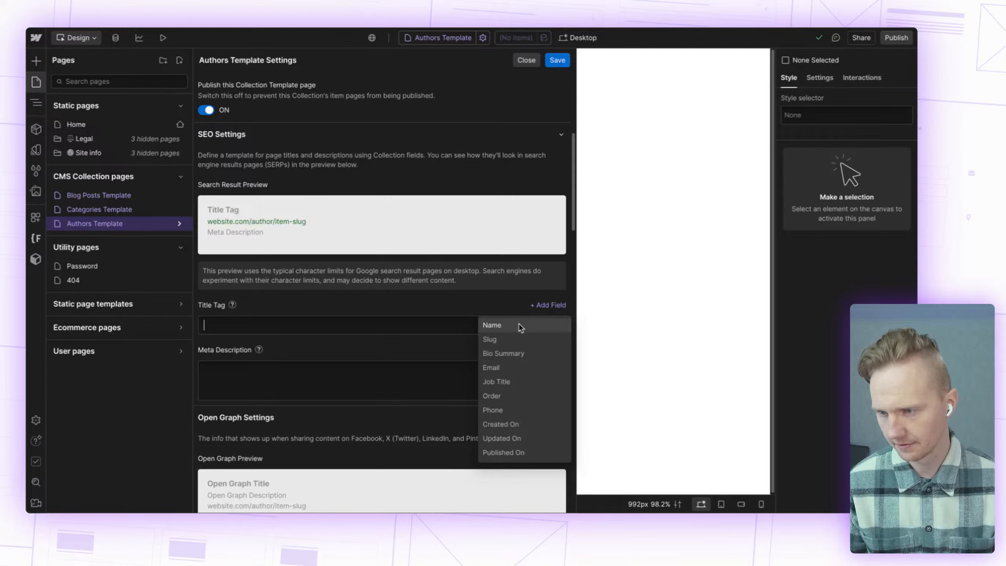
{"action": "left_click", "coordinate": [491, 325]}
{"action": "left_click", "coordinate": [548, 350]}
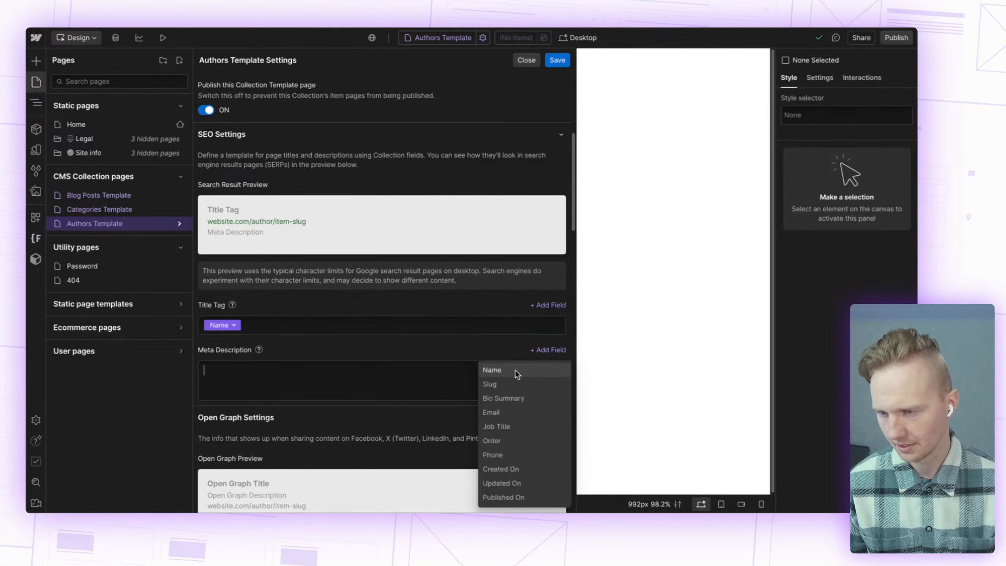
{"action": "left_click", "coordinate": [514, 397]}
Step: Make the Authors Template's Open Graph title and description match the SEO ones, and save the template settings
{"action": "scroll", "coordinate": [356, 357], "scroll_direction": "down", "scroll_amount": 9}
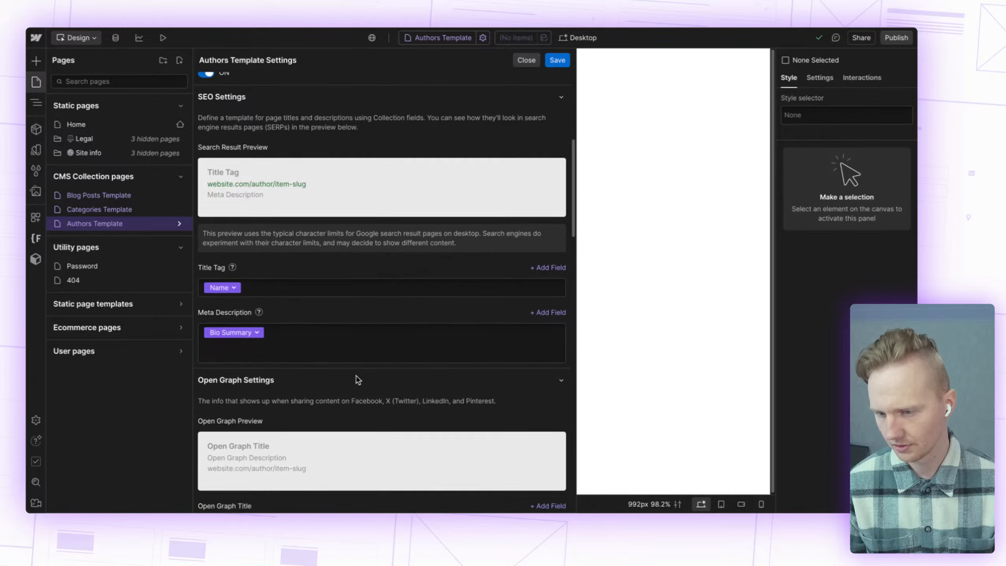
{"action": "left_click", "coordinate": [217, 234]}
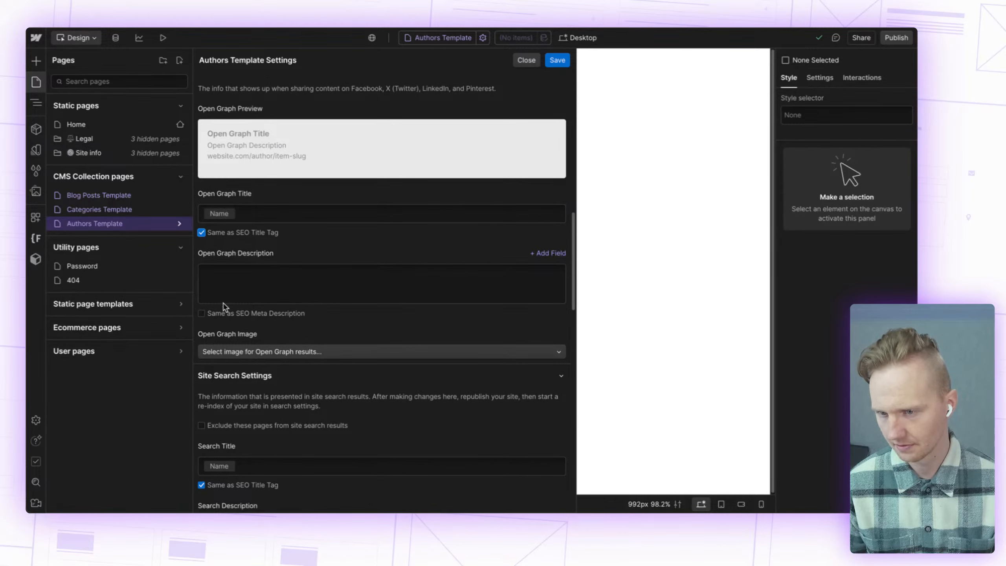
{"action": "left_click", "coordinate": [224, 314]}
{"action": "scroll", "coordinate": [371, 338], "scroll_direction": "down", "scroll_amount": 7}
{"action": "scroll", "coordinate": [370, 337], "scroll_direction": "down", "scroll_amount": 5}
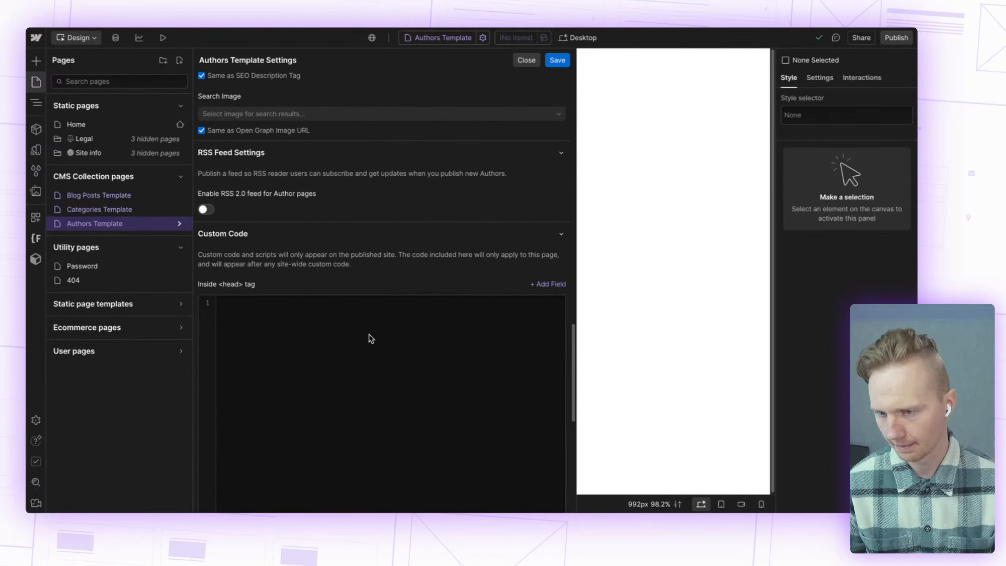
{"action": "scroll", "coordinate": [370, 337], "scroll_direction": "up", "scroll_amount": 14}
{"action": "left_click", "coordinate": [557, 60]}
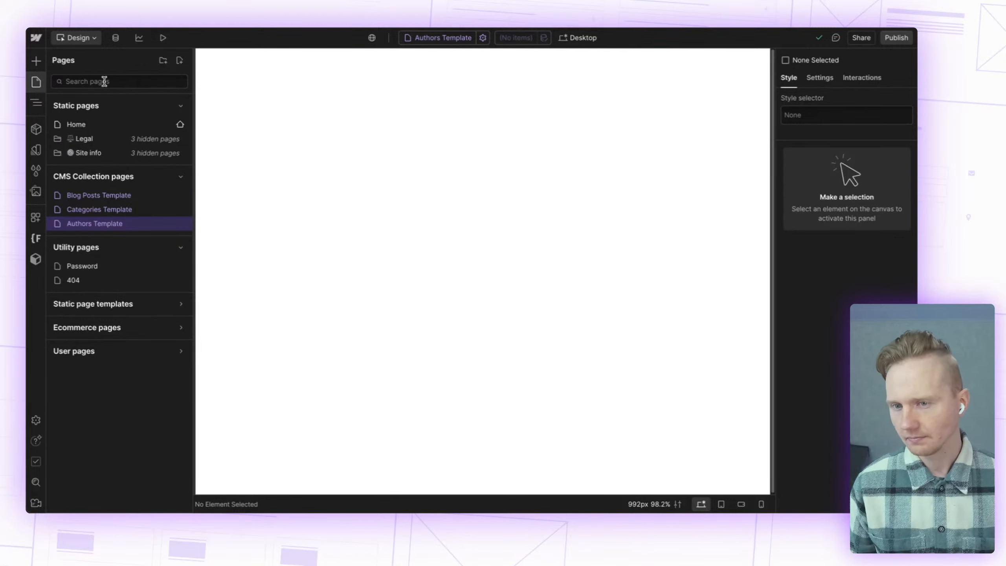
{"action": "left_click", "coordinate": [115, 38]}
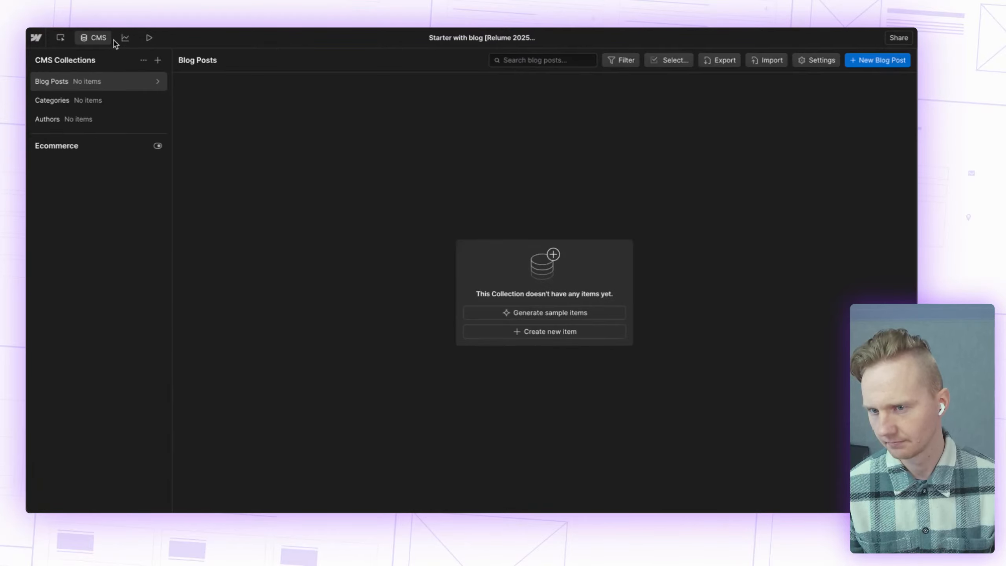
{"action": "left_click", "coordinate": [104, 119]}
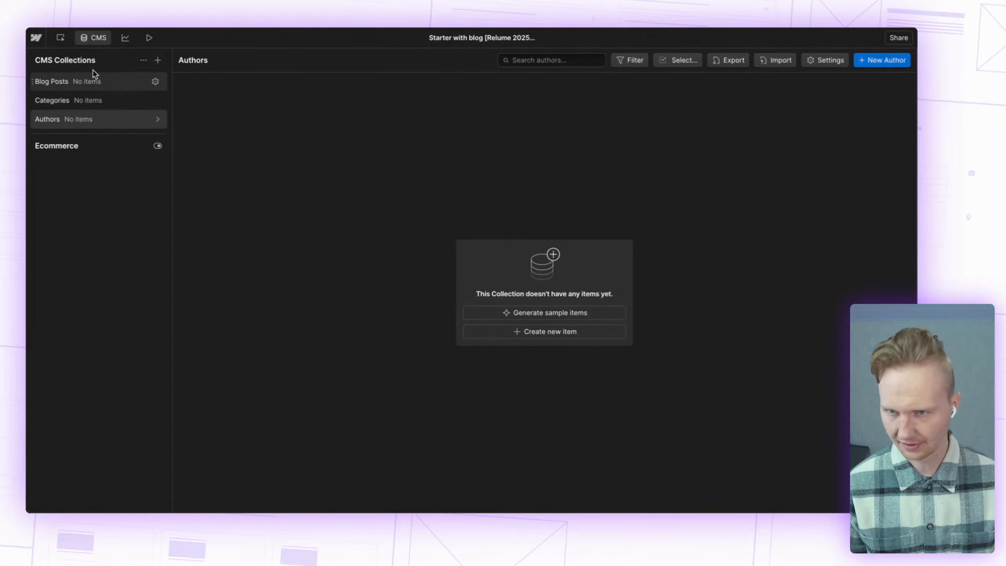
{"action": "left_click", "coordinate": [92, 38]}
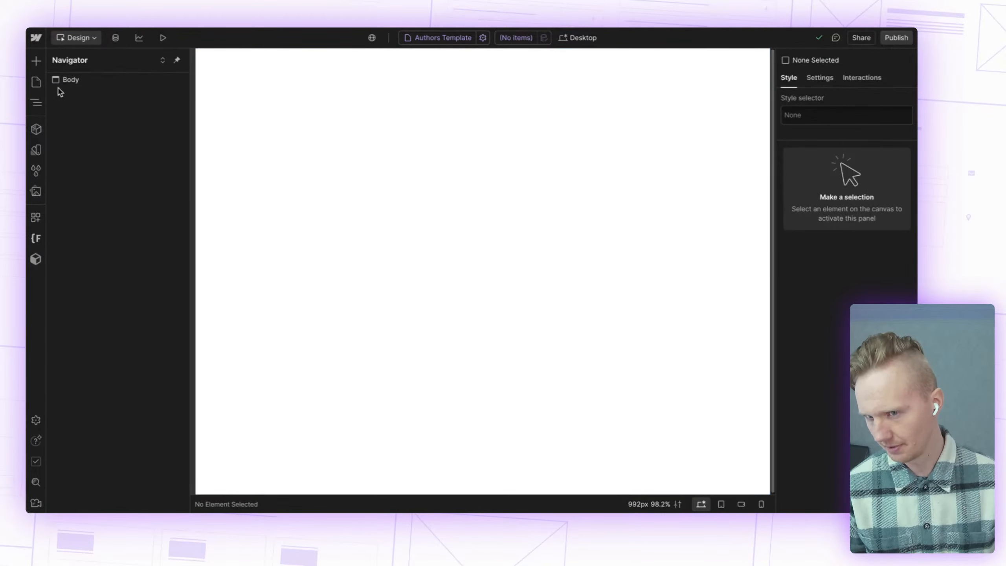
{"action": "left_click", "coordinate": [36, 82]}
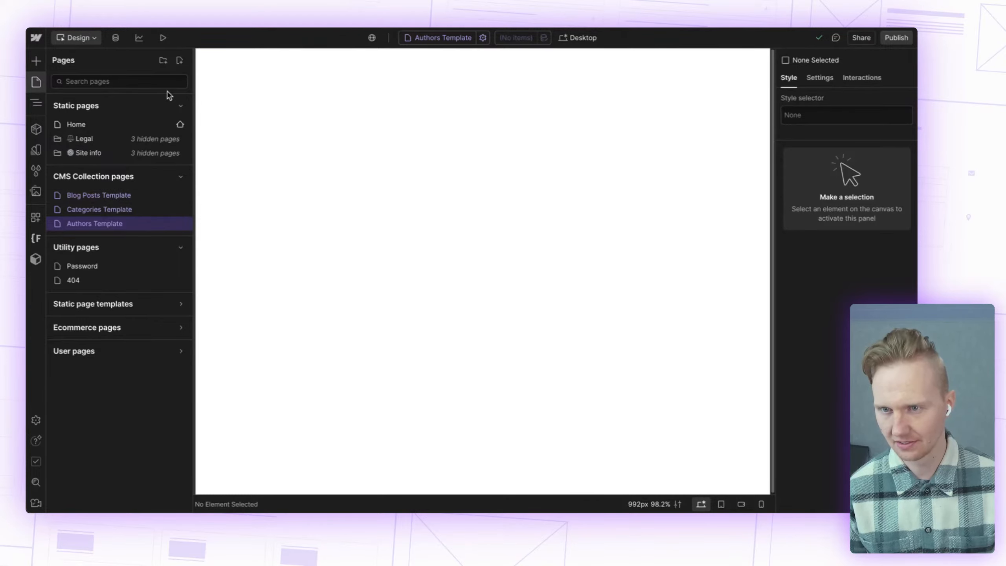
Step: Generate five sample items in the Authors collection from the description "Workers in an advertising agency"
{"action": "left_click", "coordinate": [116, 41]}
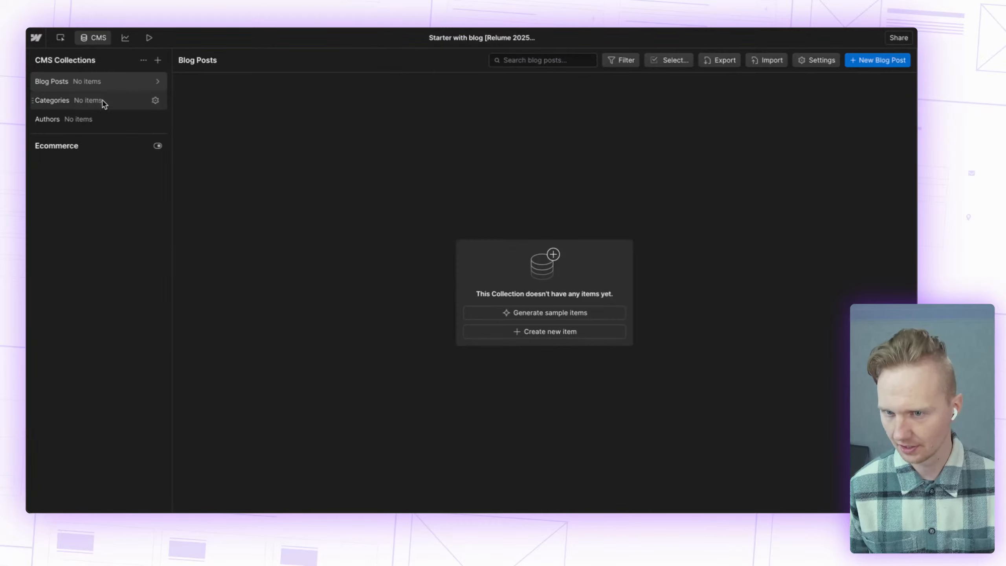
{"action": "left_click", "coordinate": [95, 121]}
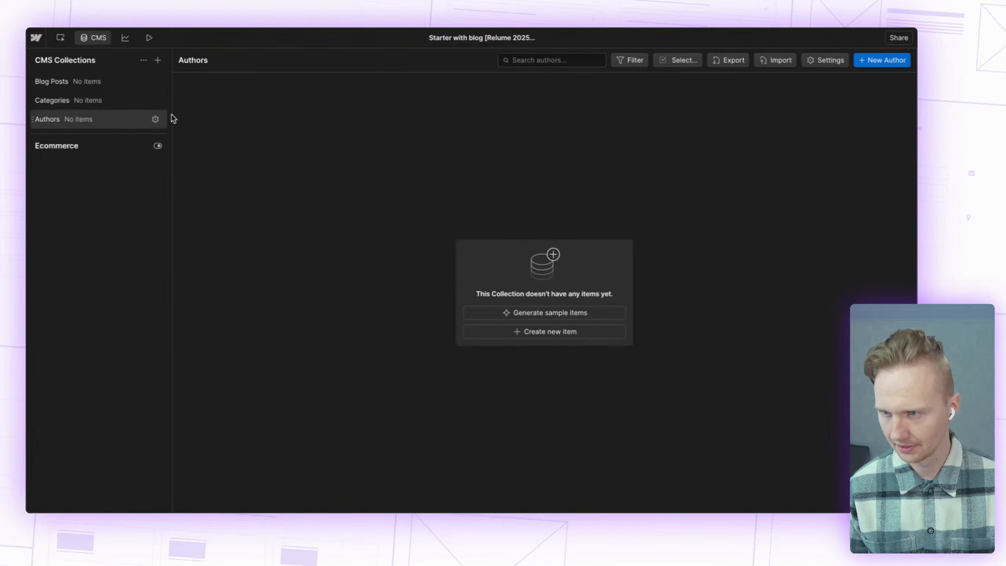
{"action": "left_click", "coordinate": [572, 313]}
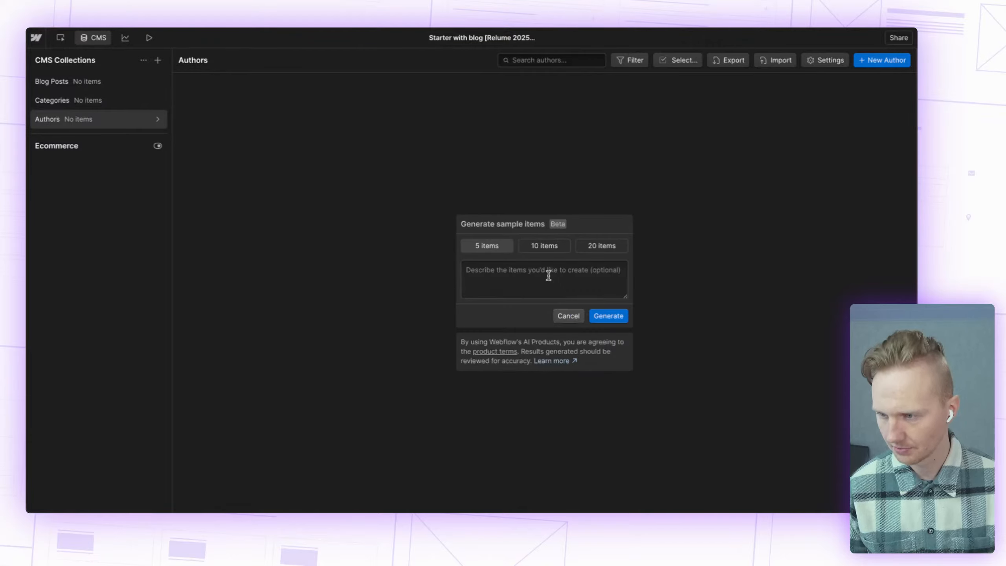
{"action": "left_click", "coordinate": [487, 265]}
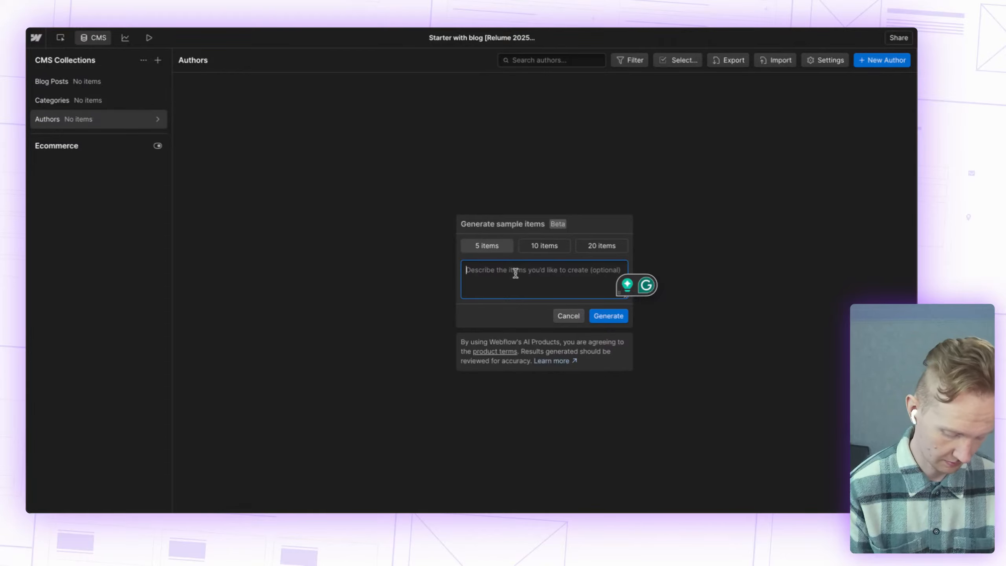
{"action": "type", "text": "Work"}
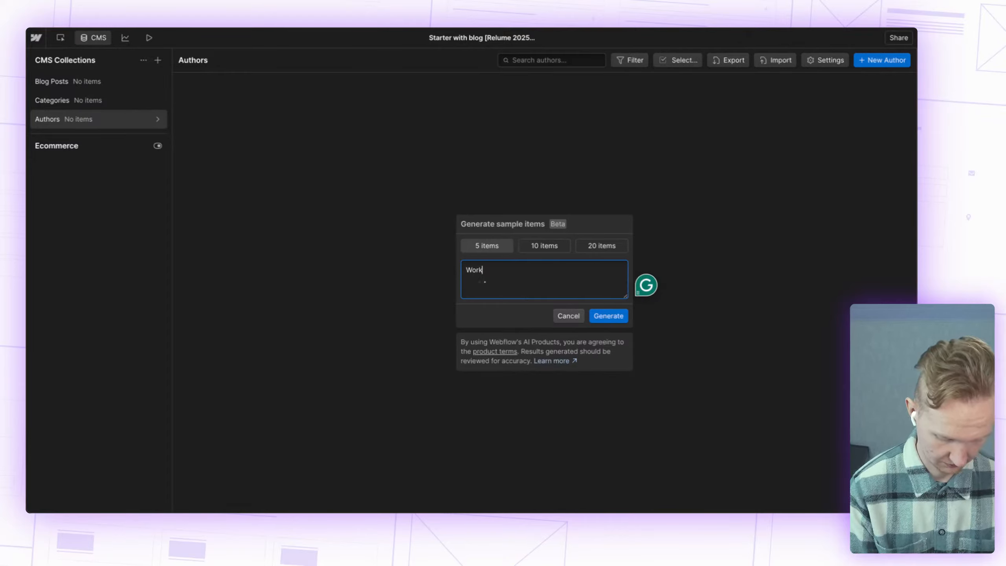
{"action": "type", "text": "ers"}
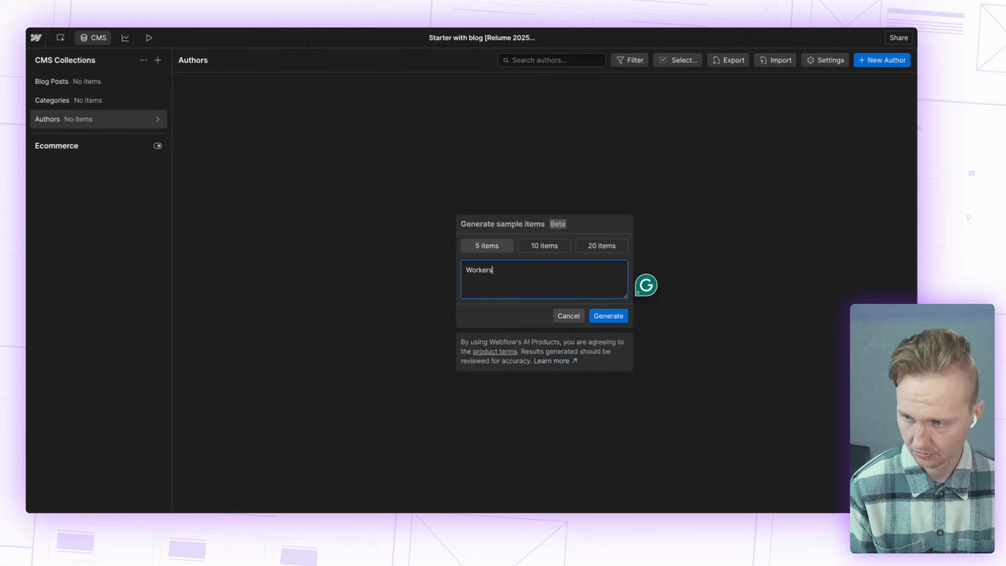
{"action": "type", "text": " in and"}
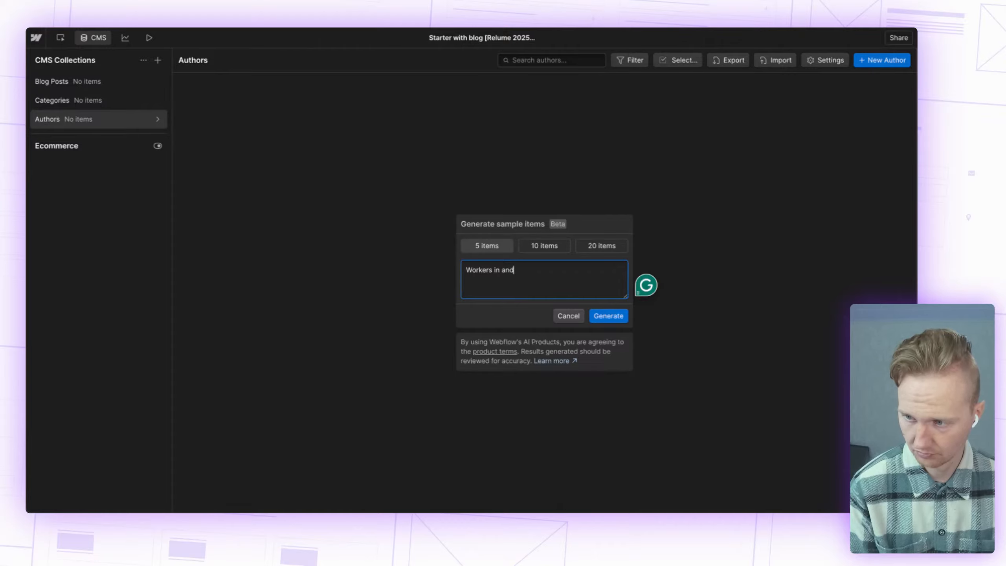
{"action": "key", "text": "BackSpace"}
{"action": "type", "text": "adverti"}
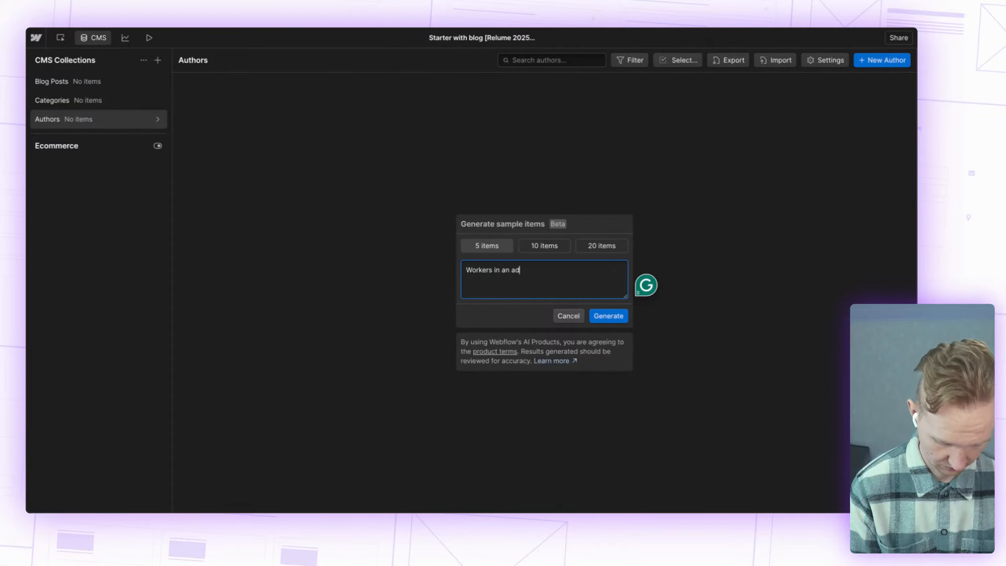
{"action": "type", "text": "sing "}
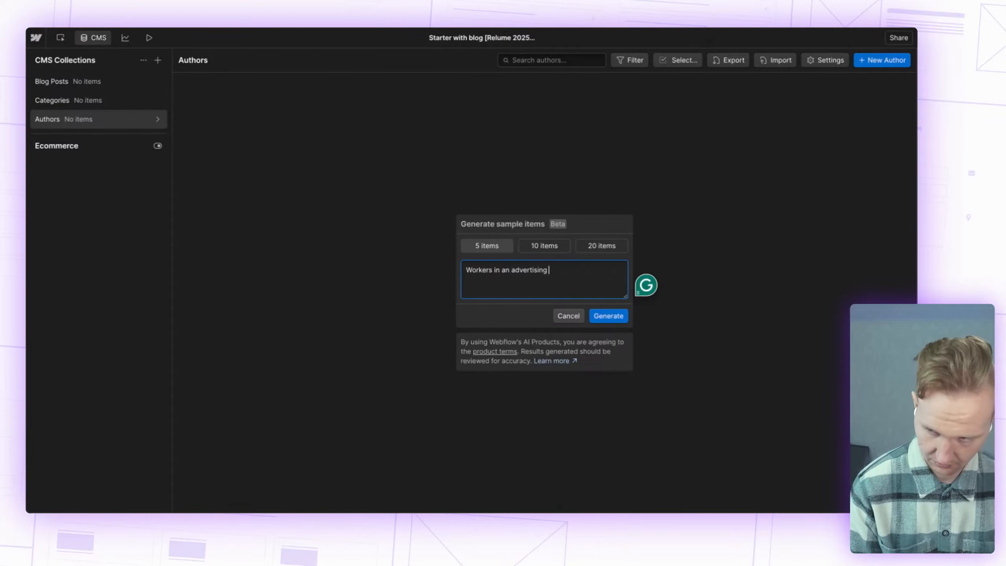
{"action": "type", "text": "agency"}
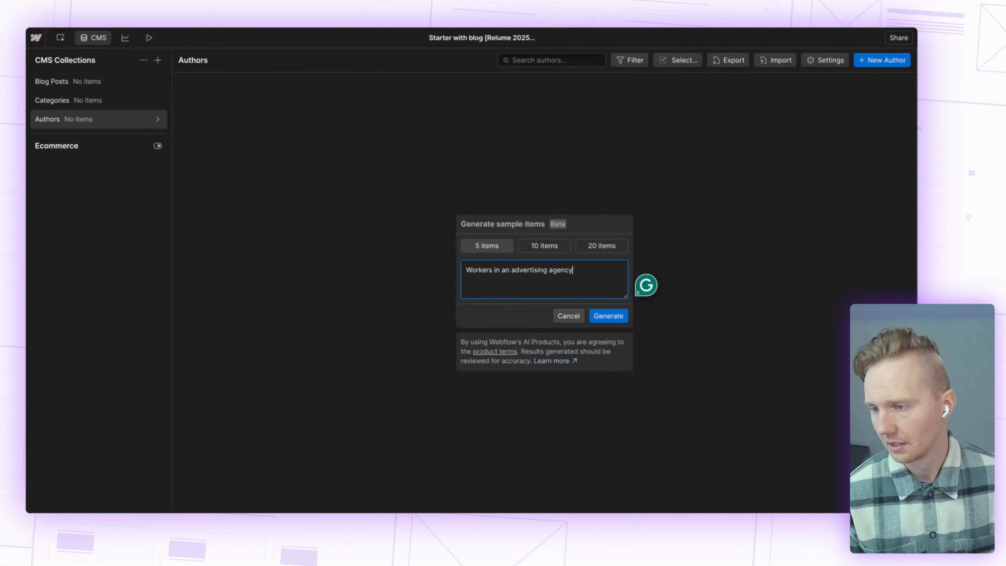
{"action": "left_click", "coordinate": [599, 319]}
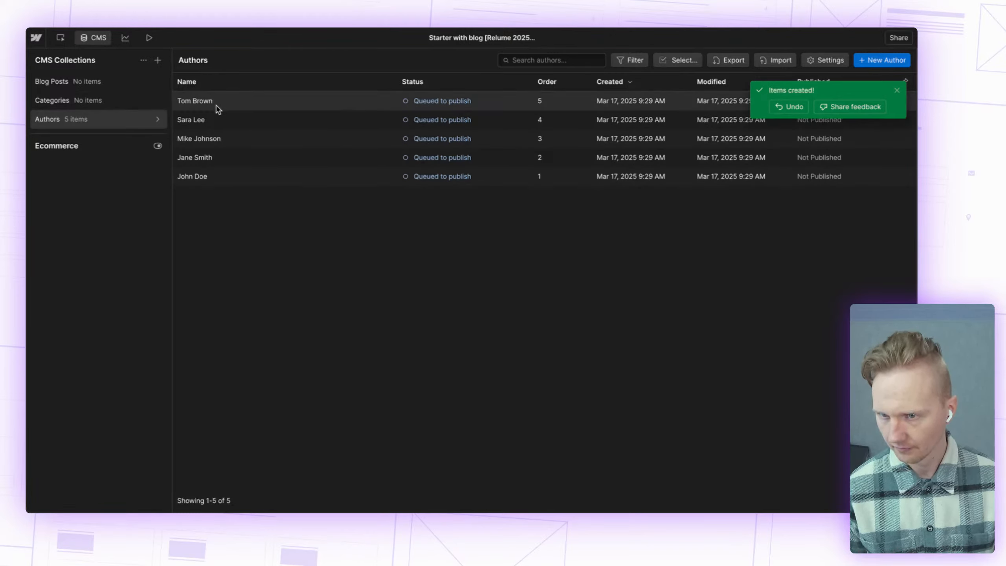
Step: Open the first generated author and review its job title, bio, picture, contact and order fields
{"action": "left_click", "coordinate": [231, 106]}
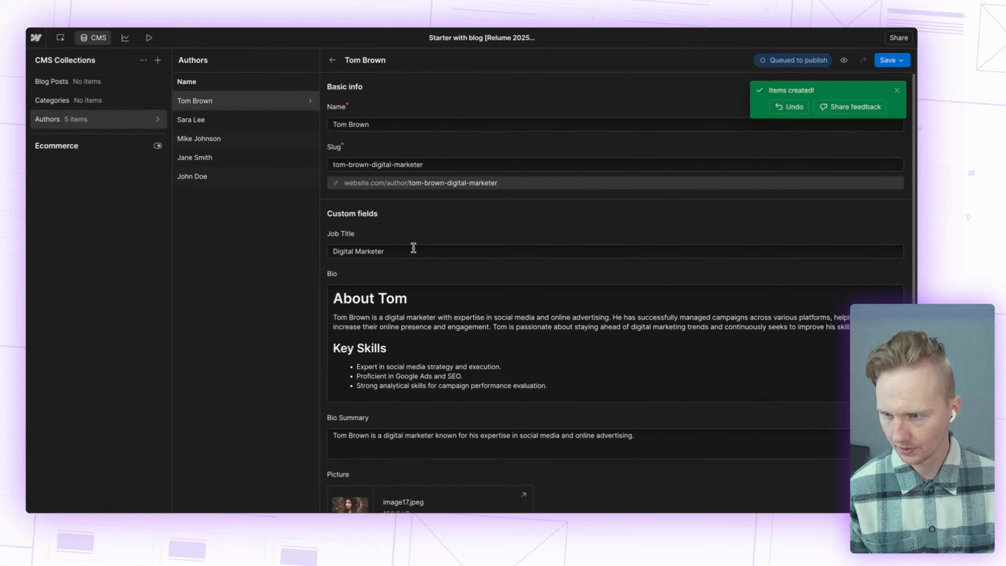
{"action": "scroll", "coordinate": [411, 246], "scroll_direction": "down", "scroll_amount": 6}
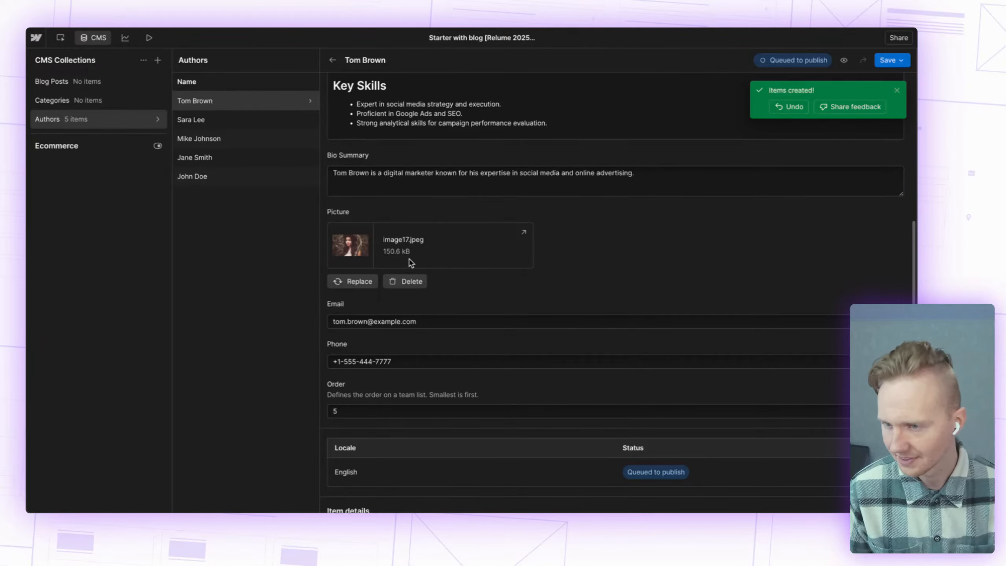
{"action": "scroll", "coordinate": [554, 238], "scroll_direction": "up", "scroll_amount": 6}
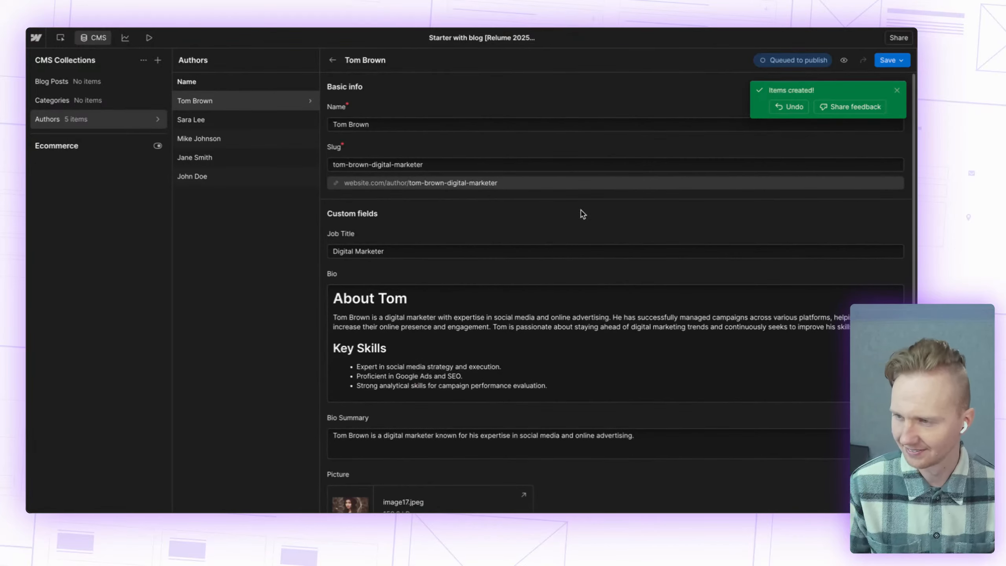
Step: Generate five sample items in the Categories collection from the description "Categories for advertising related blog"
{"action": "left_click", "coordinate": [90, 103]}
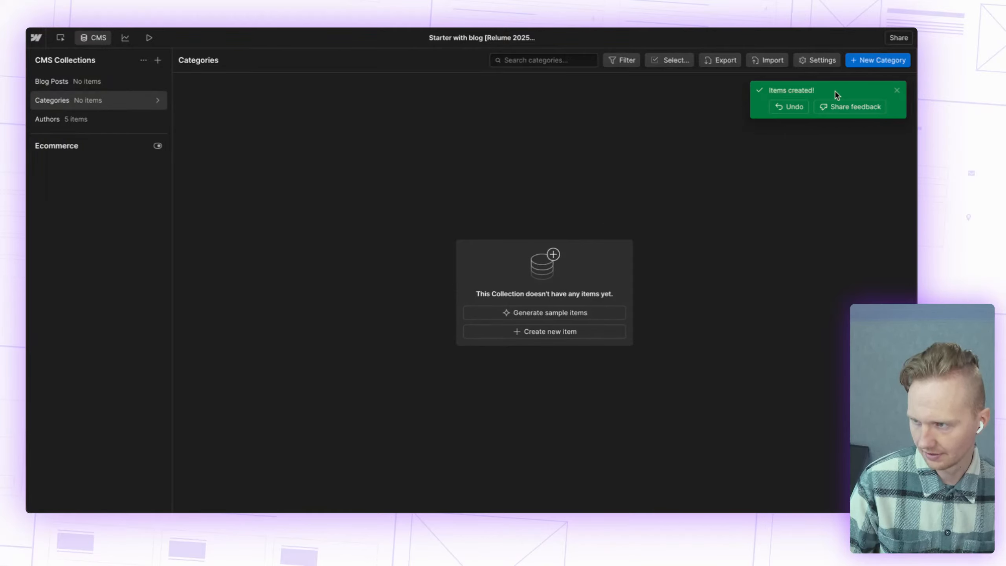
{"action": "left_click", "coordinate": [901, 93]}
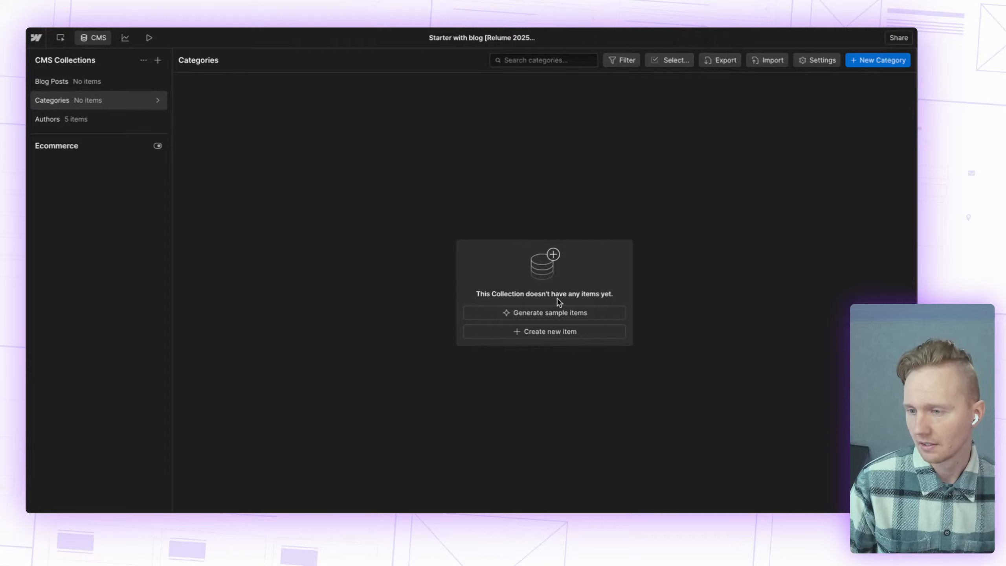
{"action": "left_click", "coordinate": [559, 313]}
{"action": "left_click", "coordinate": [520, 273]}
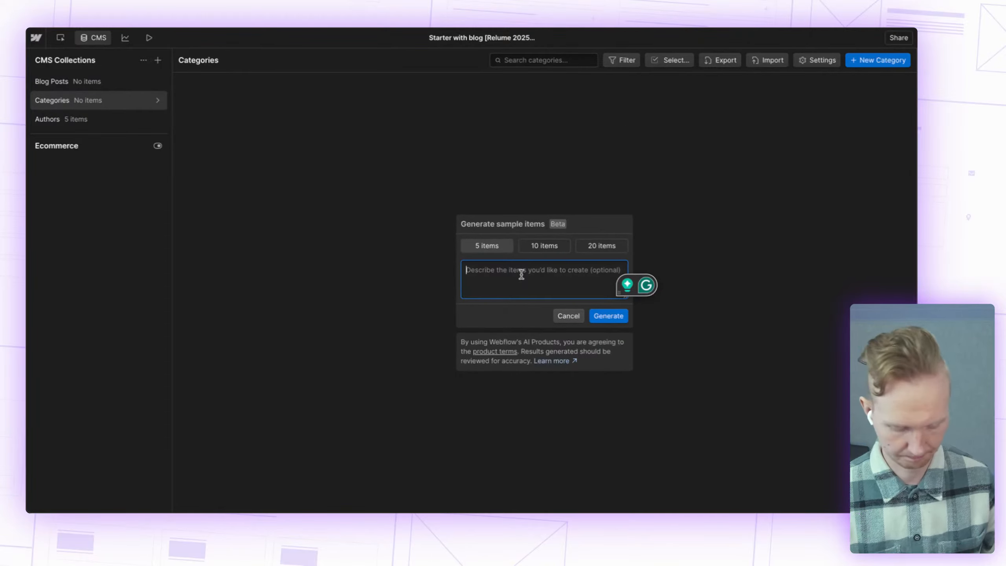
{"action": "type", "text": "Categories "}
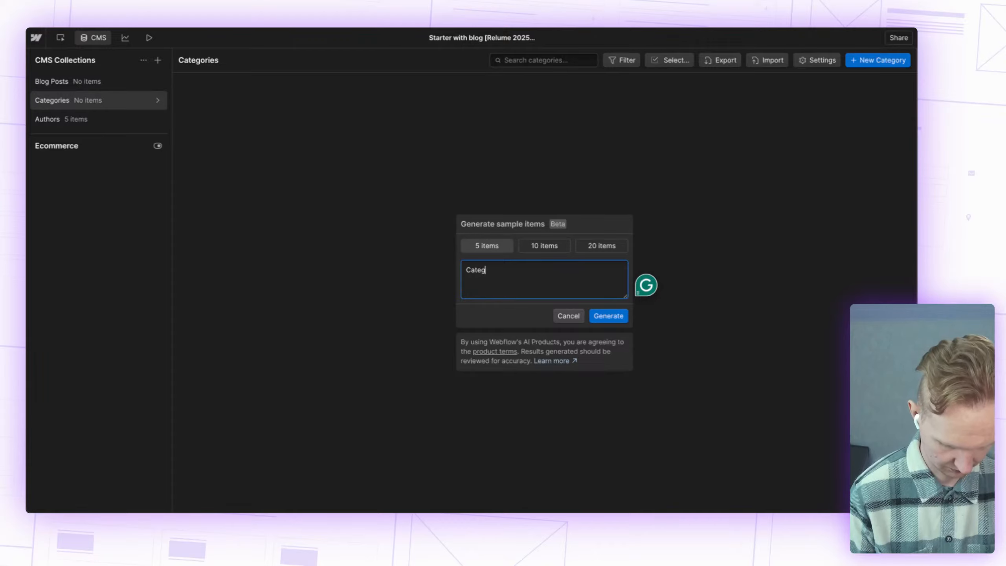
{"action": "type", "text": "for "}
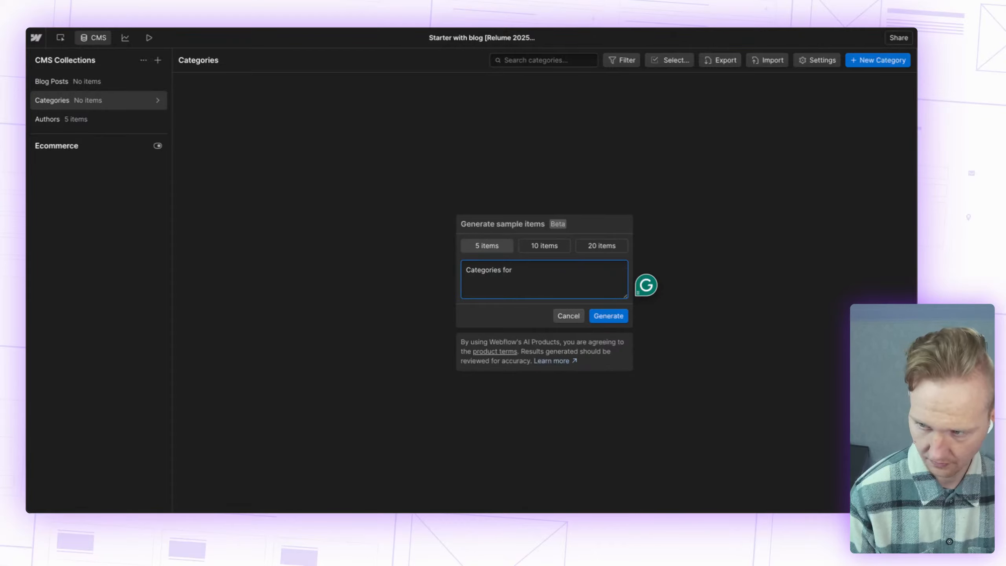
{"action": "type", "text": "adve"}
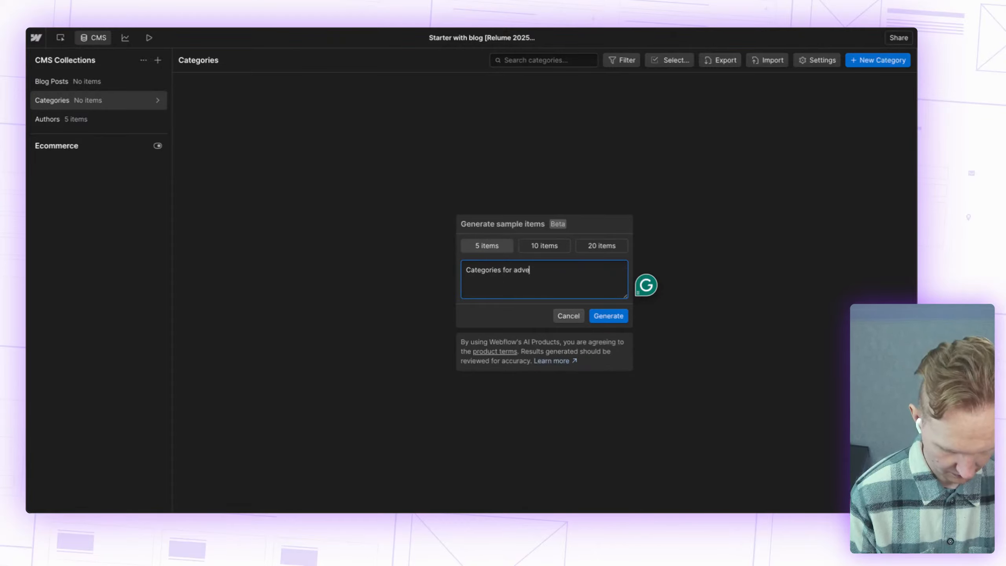
{"action": "type", "text": "rtising rela"}
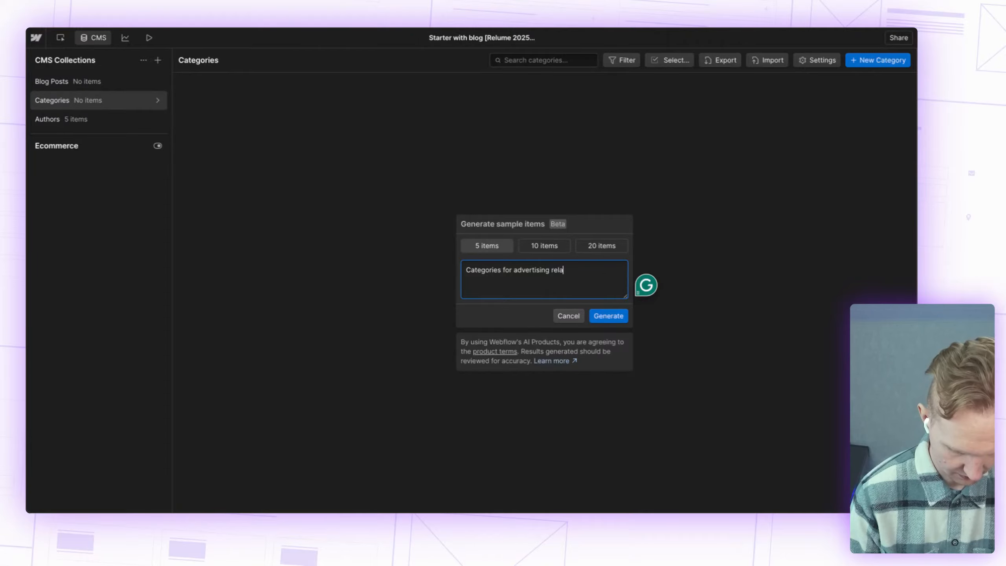
{"action": "type", "text": "ted blog"}
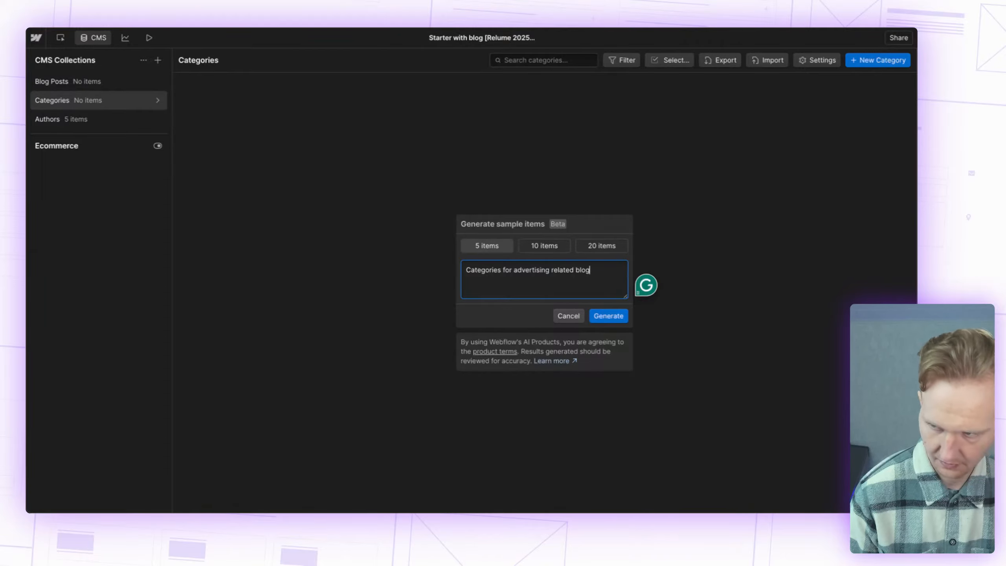
{"action": "left_click", "coordinate": [617, 316]}
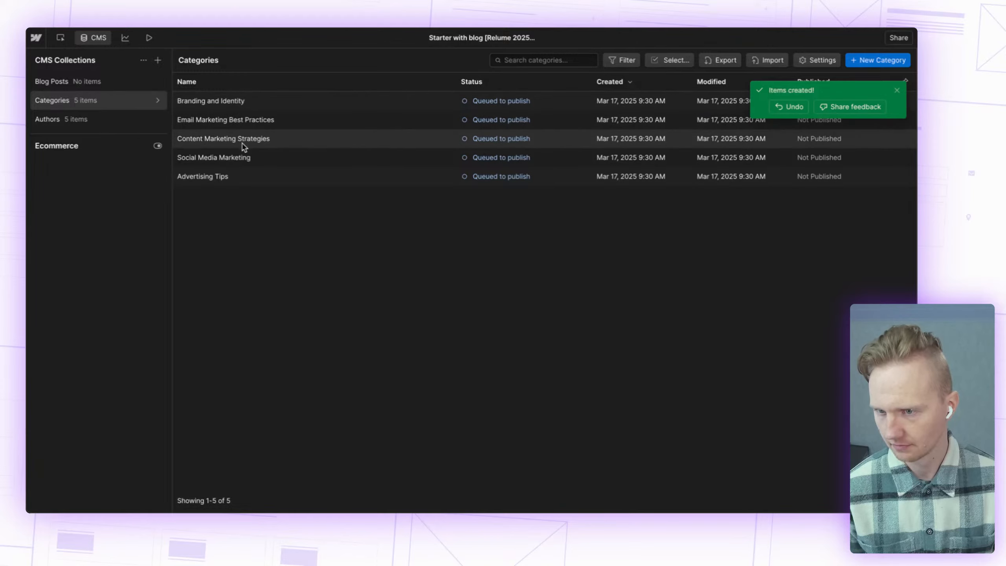
Step: Generate five sample items in the Blog Posts collection, describing them as blog posts for an advertising business and correcting the misspelled word
{"action": "left_click", "coordinate": [84, 84]}
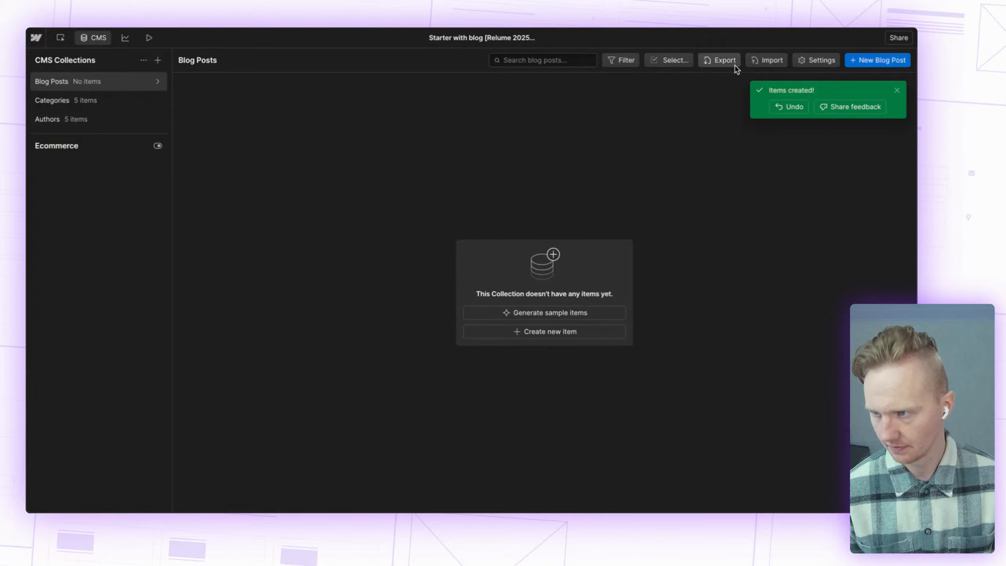
{"action": "left_click", "coordinate": [588, 314]}
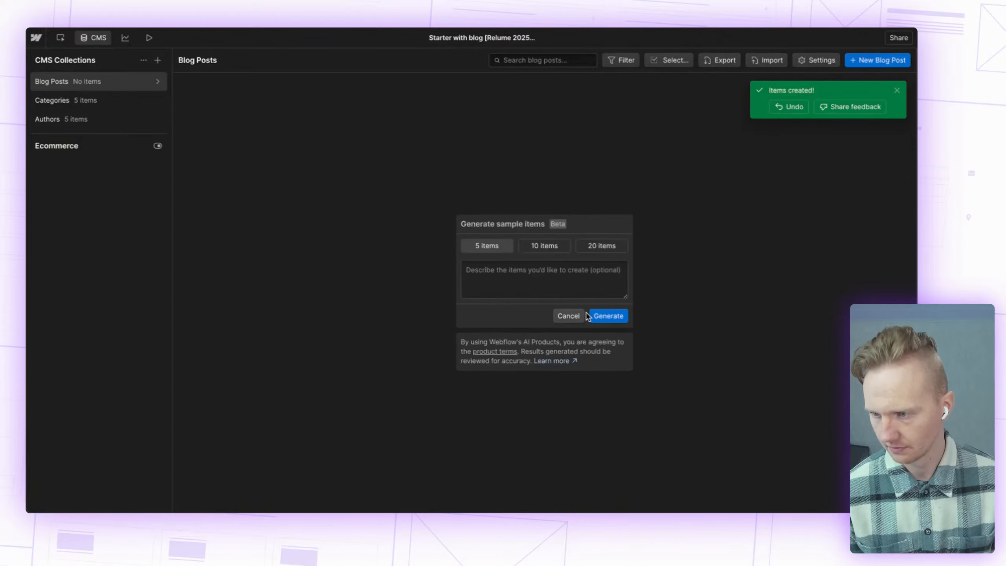
{"action": "left_click", "coordinate": [552, 273]}
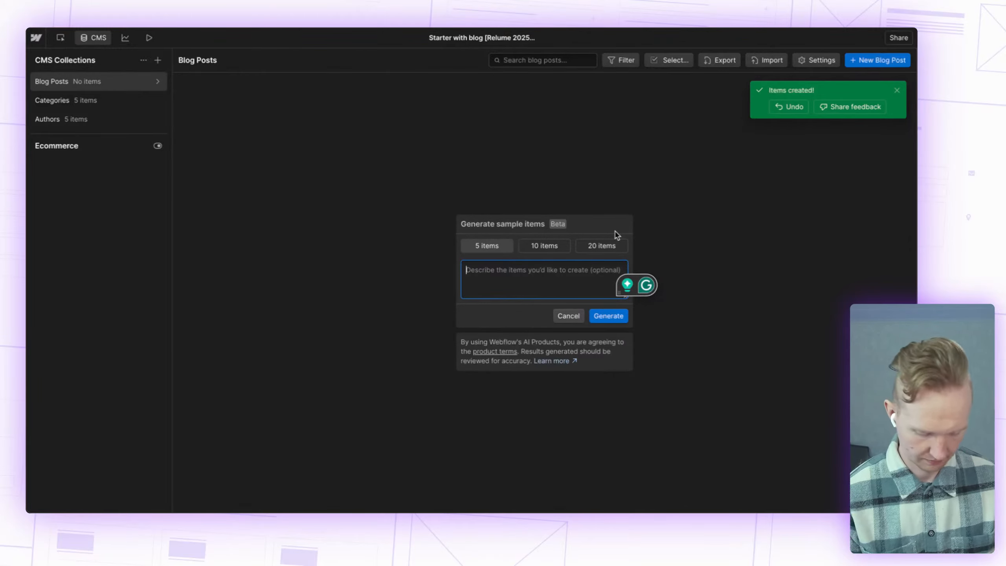
{"action": "type", "text": "Blog posts for"}
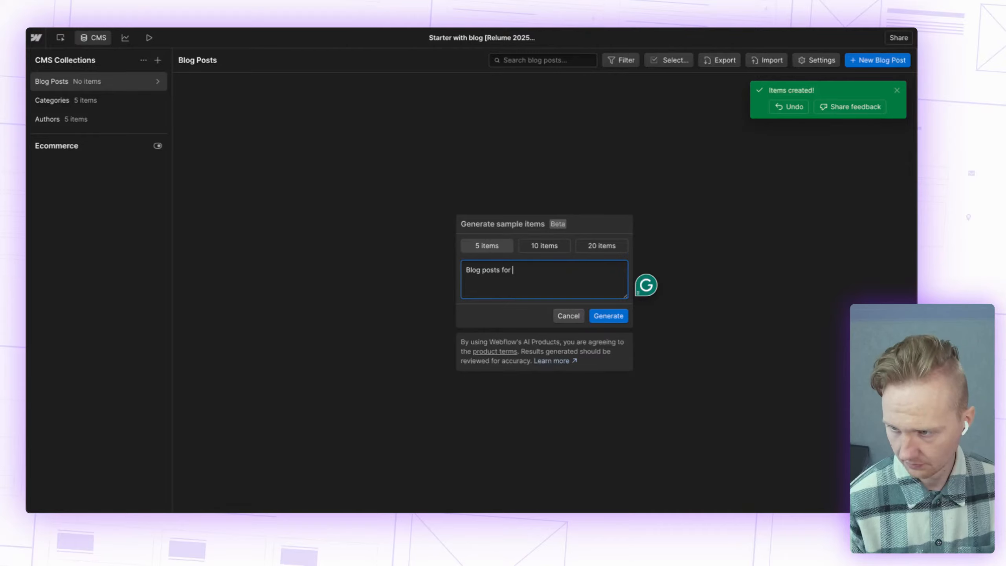
{"action": "type", "text": " an a"}
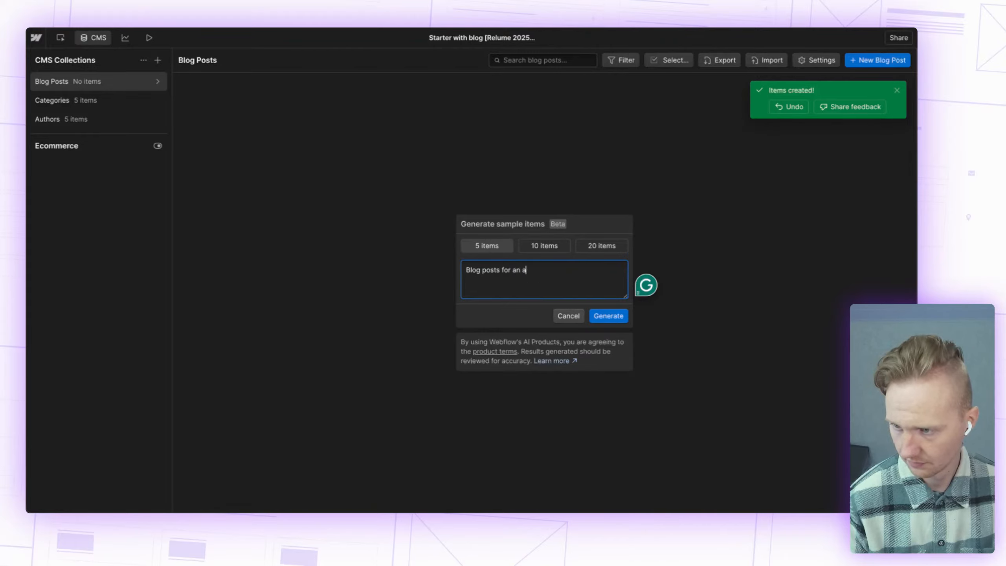
{"action": "type", "text": "rvert"}
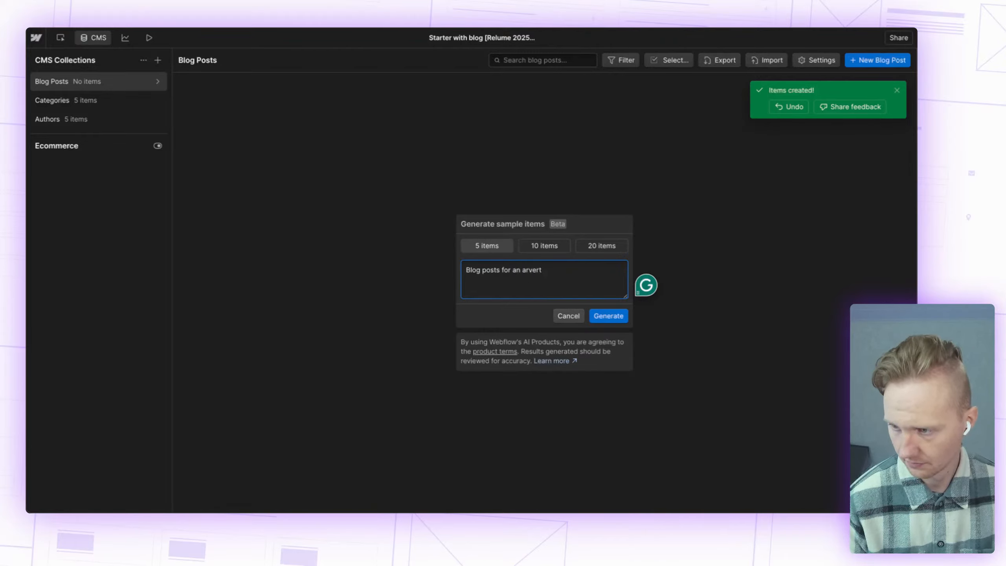
{"action": "type", "text": "ising"}
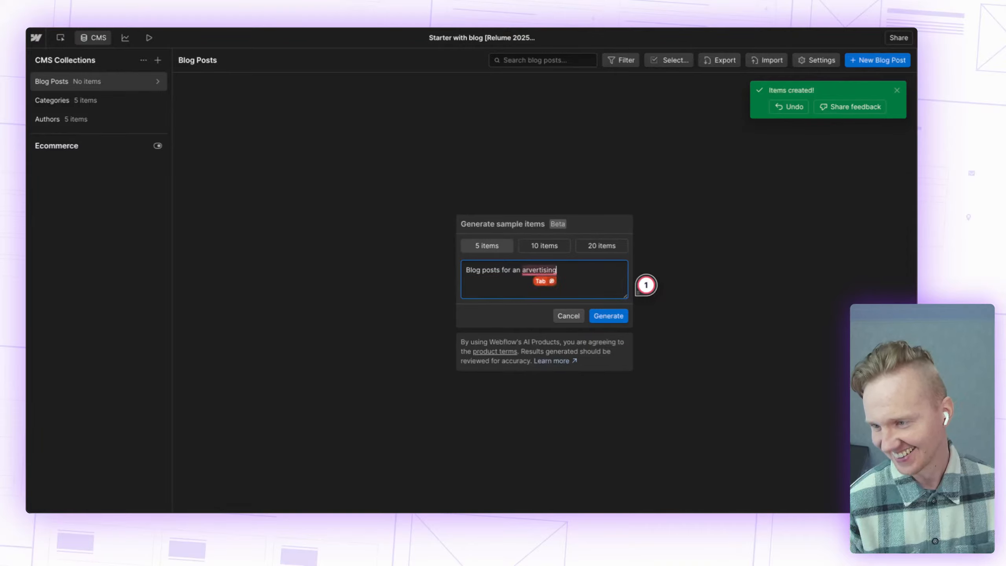
{"action": "key", "text": "BackSpace"}
{"action": "key", "text": "BackSpace"}
{"action": "key", "text": "BackSpace"}
{"action": "key", "text": "BackSpace"}
{"action": "key", "text": "BackSpace"}
{"action": "key", "text": "BackSpace"}
{"action": "key", "text": "BackSpace"}
{"action": "key", "text": "BackSpace"}
{"action": "key", "text": "BackSpace"}
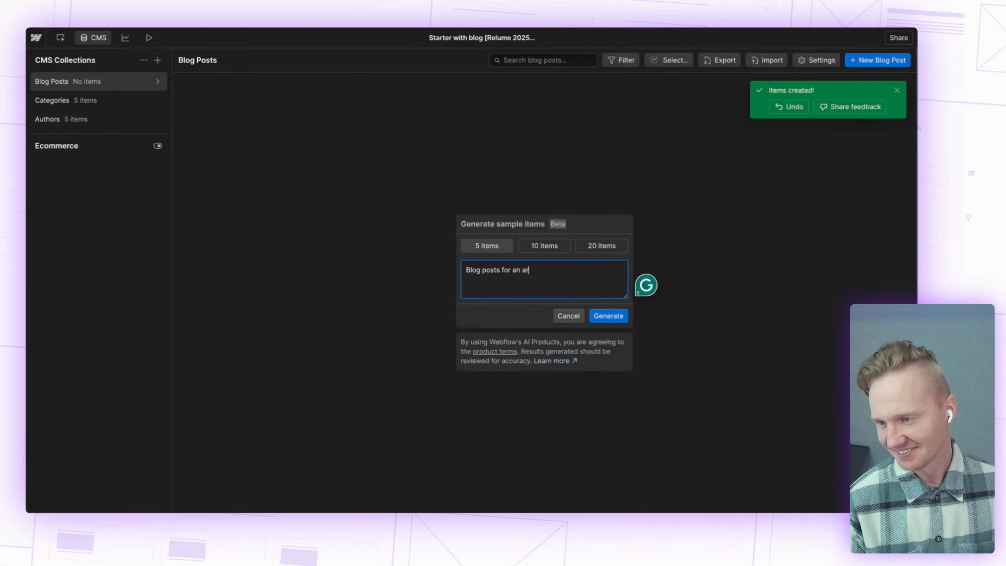
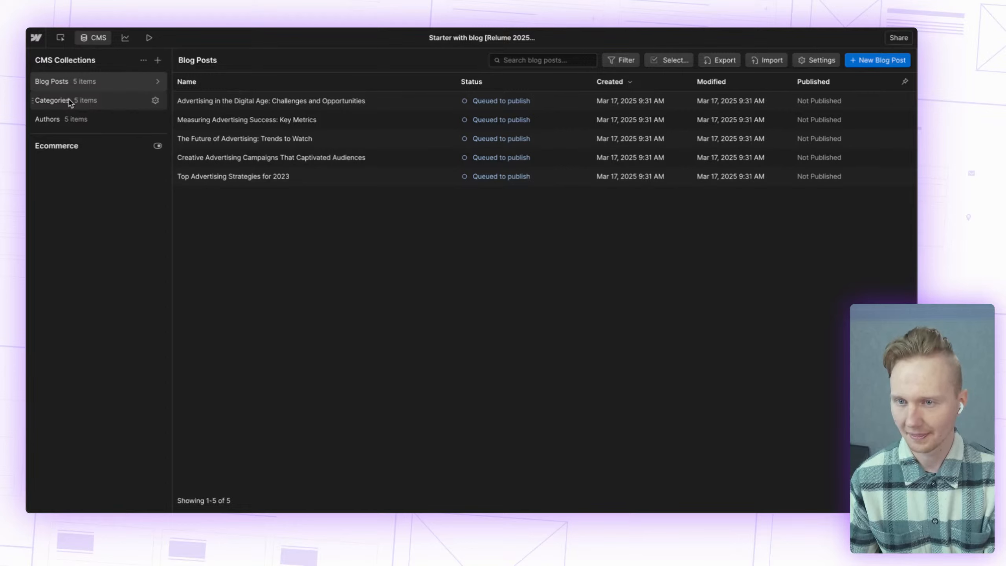
Step: Return from the CMS to the Designer, switch to Relume and create a new Site Builder project
{"action": "left_click", "coordinate": [93, 40]}
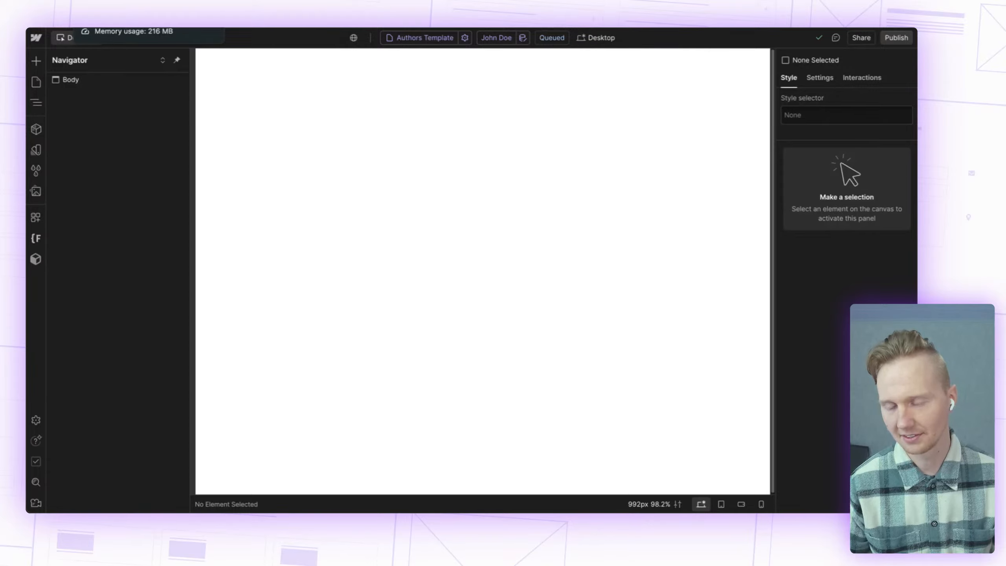
{"action": "left_click", "coordinate": [36, 82]}
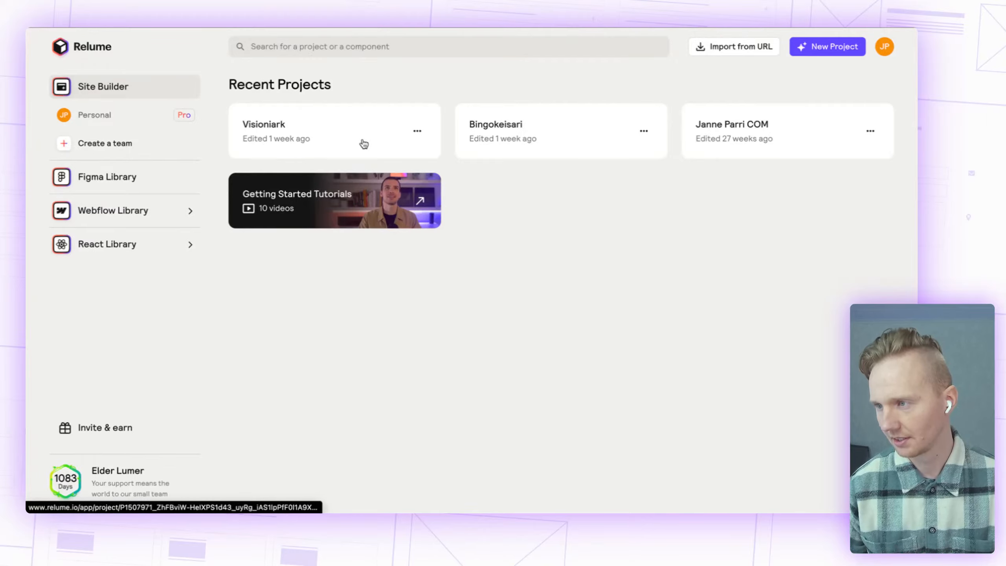
{"action": "left_click", "coordinate": [826, 53]}
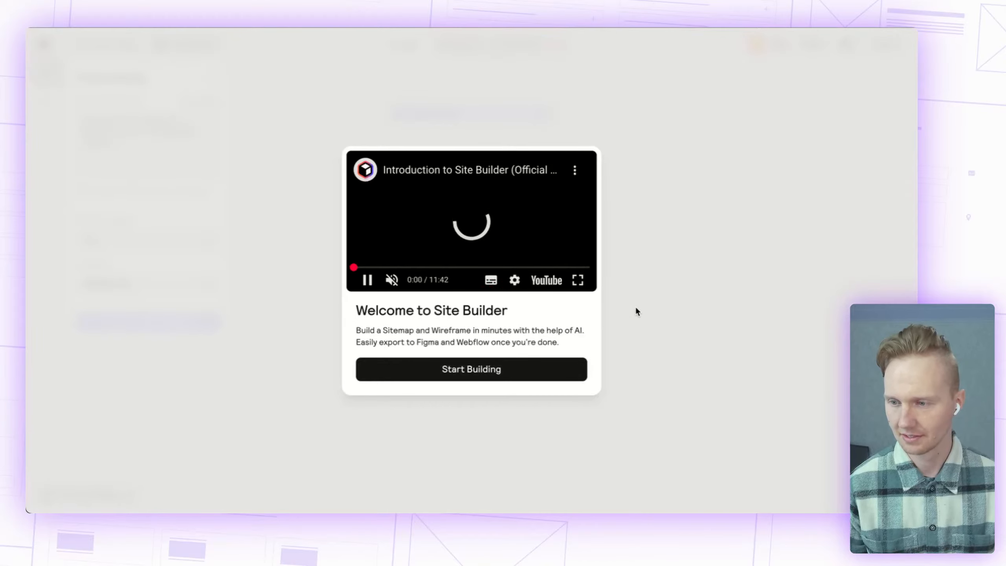
Step: Dismiss the Site Builder welcome message, review the project's export formats and return to the project dashboard
{"action": "left_click", "coordinate": [518, 368]}
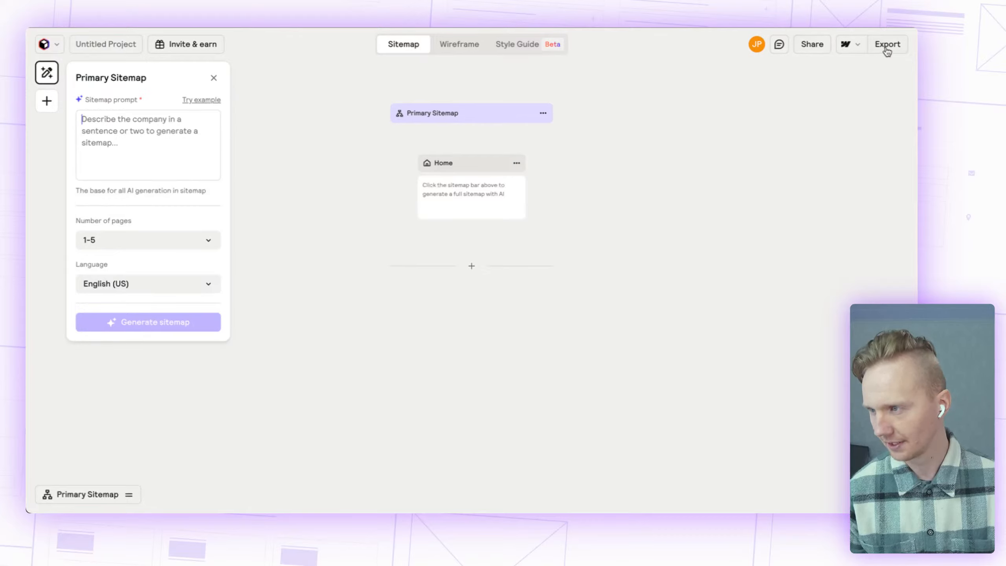
{"action": "left_click", "coordinate": [857, 49]}
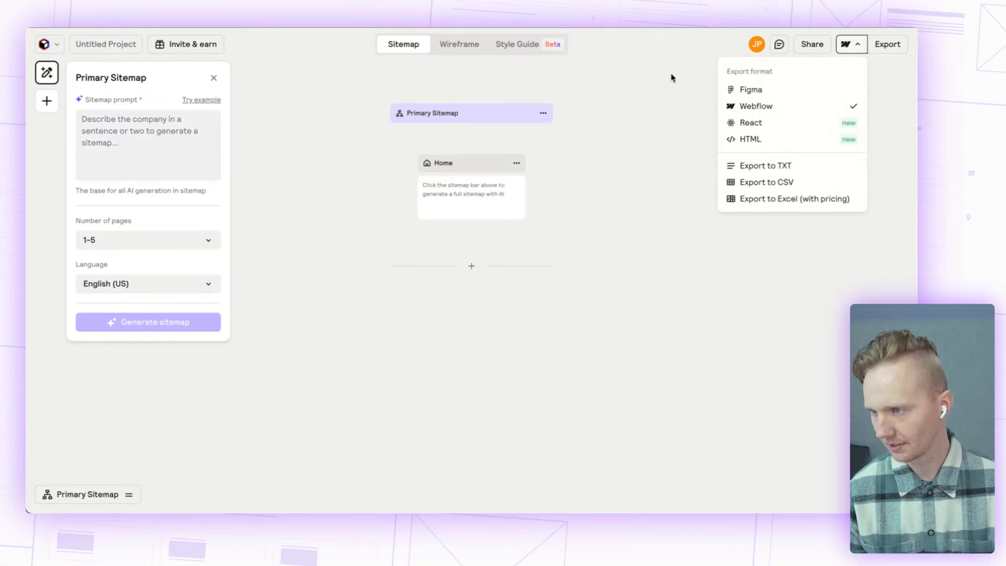
{"action": "left_click", "coordinate": [602, 63]}
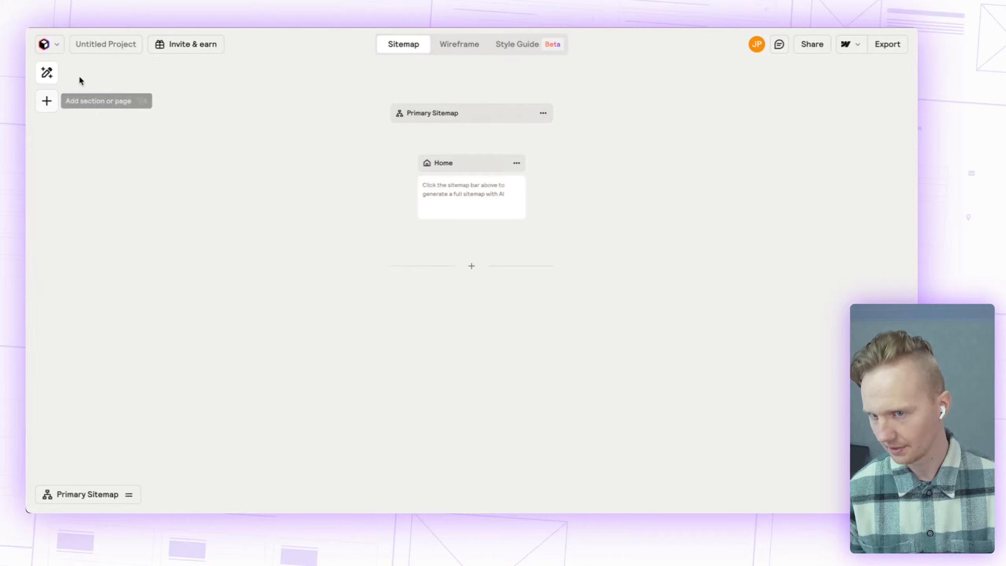
{"action": "left_click", "coordinate": [47, 48]}
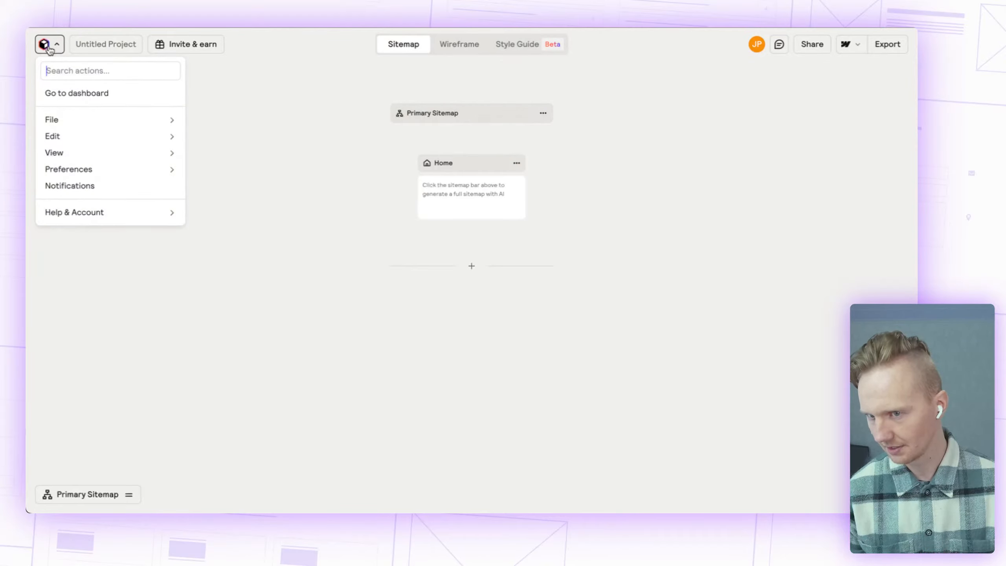
{"action": "left_click", "coordinate": [79, 96]}
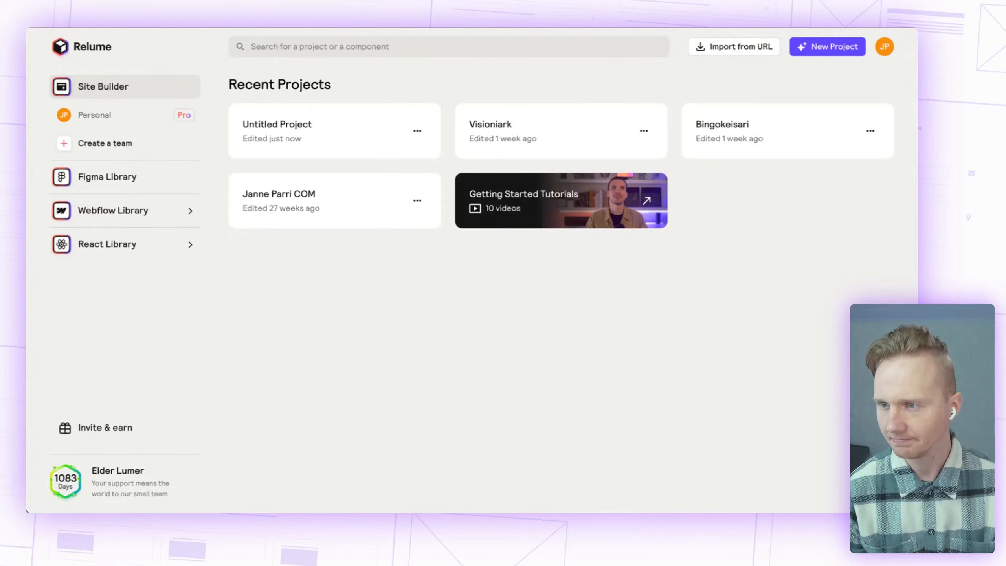
Step: Open a new browser tab and search Google for "blummer helsinki" to find an example business website
{"action": "key", "text": "super+t"}
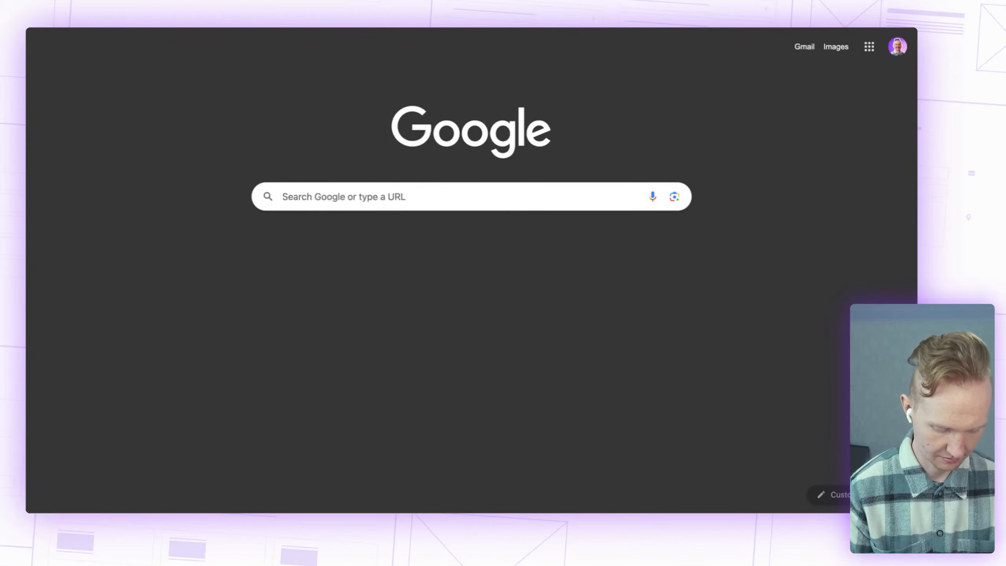
{"action": "type", "text": "l"}
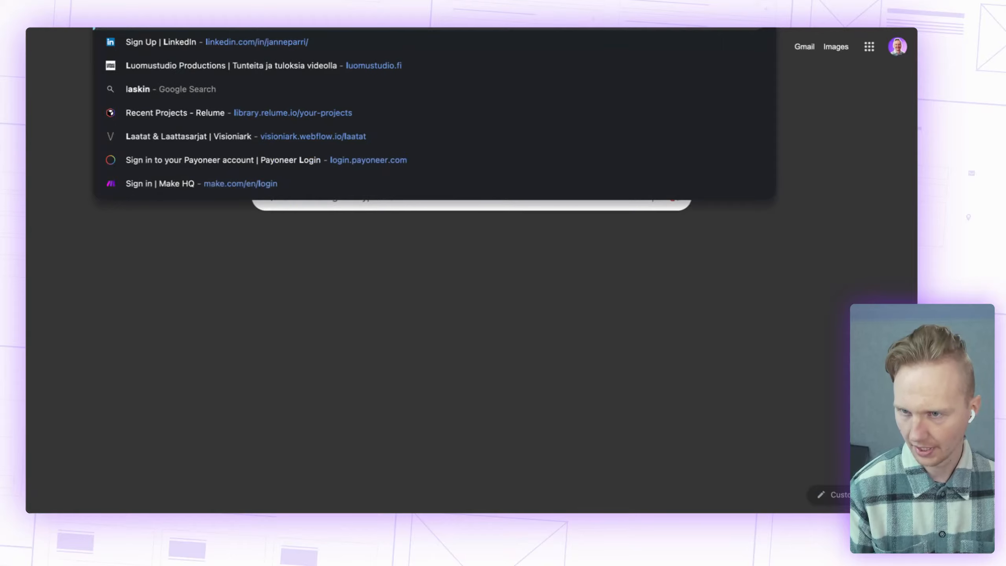
{"action": "key", "text": "Return"}
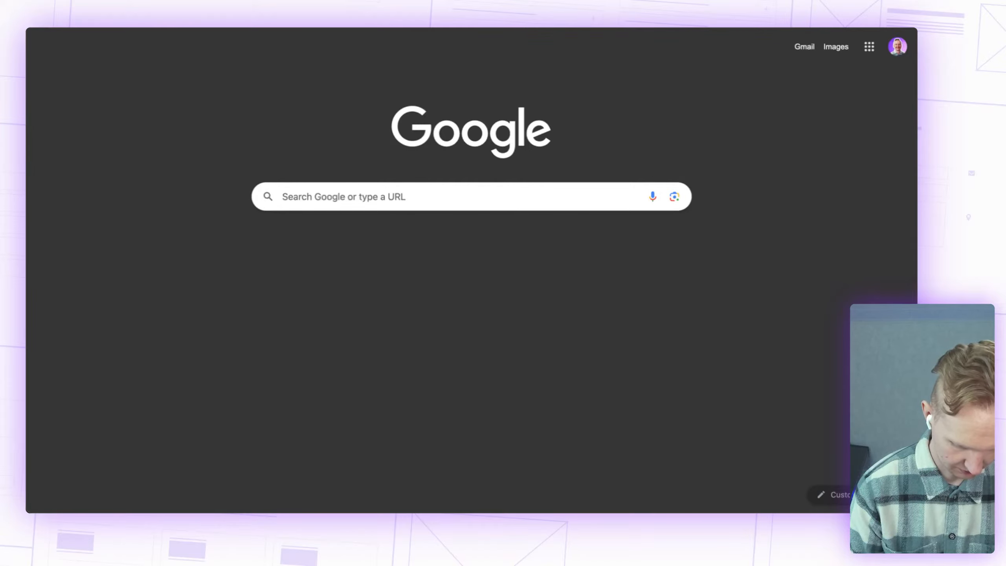
{"action": "type", "text": "blummer"}
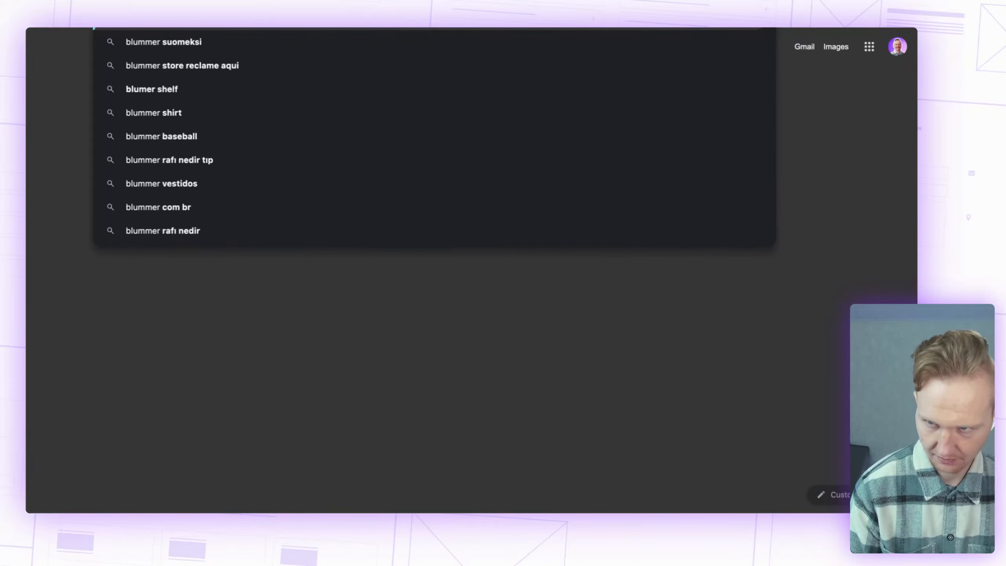
{"action": "type", "text": " helsinki"}
{"action": "key", "text": "Return"}
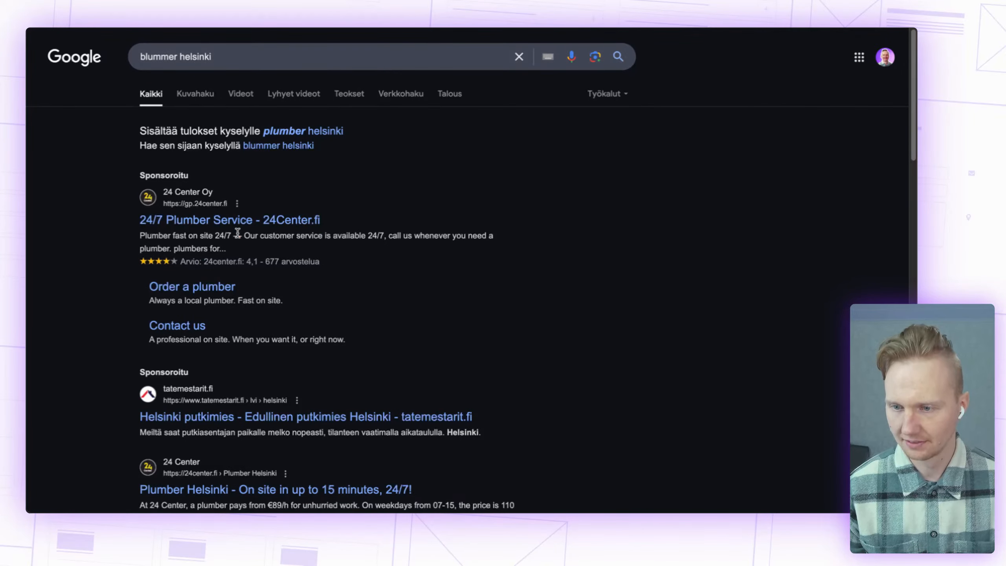
Step: Open 24 Center's Plumber Helsinki result, dismiss the feedback form, deny the cookies and review the company's home page
{"action": "scroll", "coordinate": [213, 416], "scroll_direction": "down", "scroll_amount": 3}
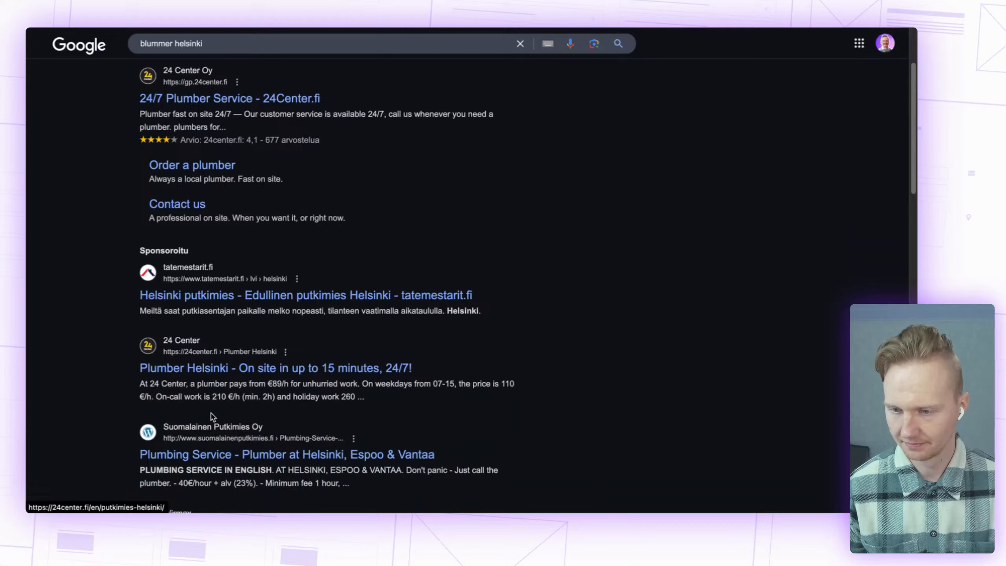
{"action": "left_click", "coordinate": [171, 371]}
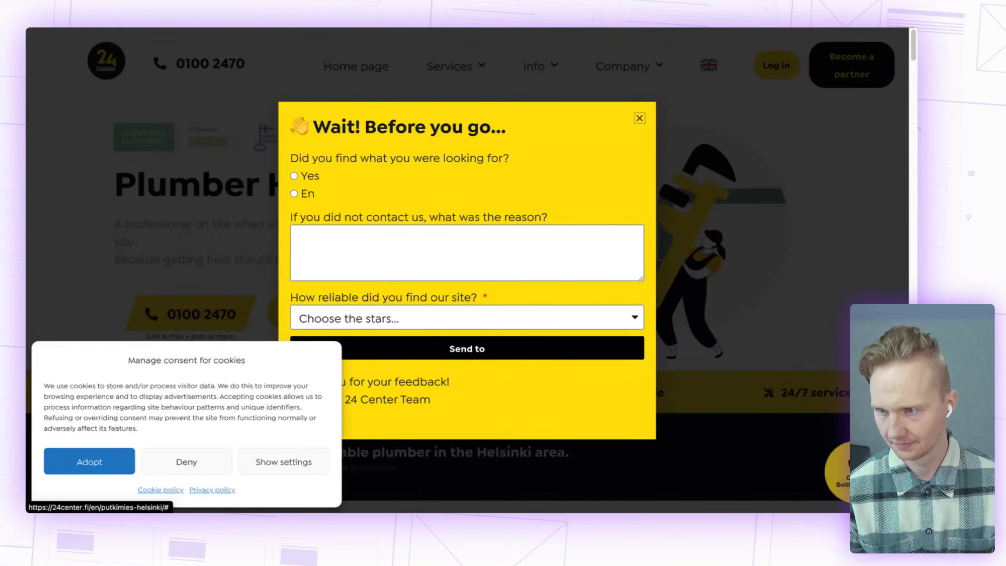
{"action": "left_click", "coordinate": [639, 118]}
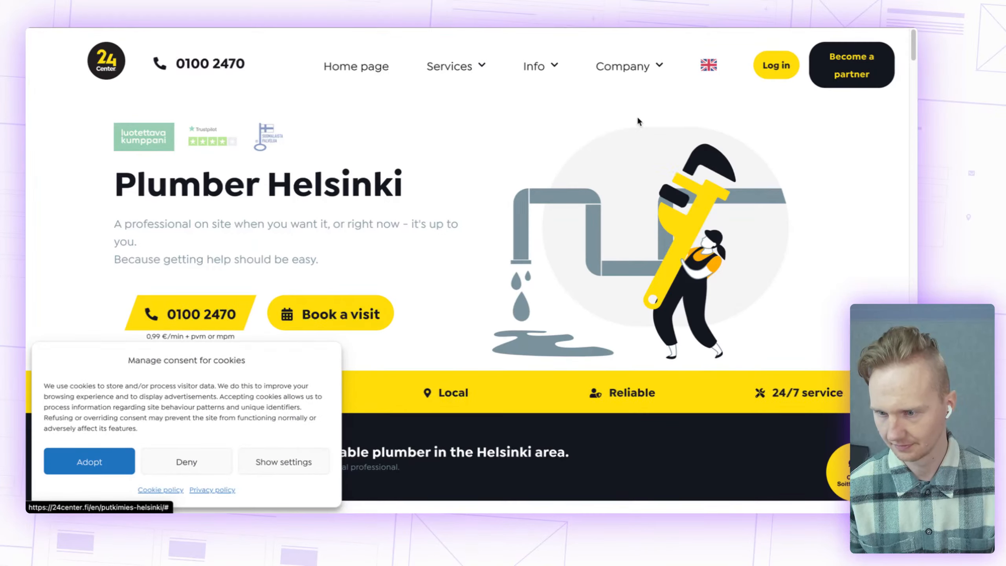
{"action": "left_click", "coordinate": [187, 462]}
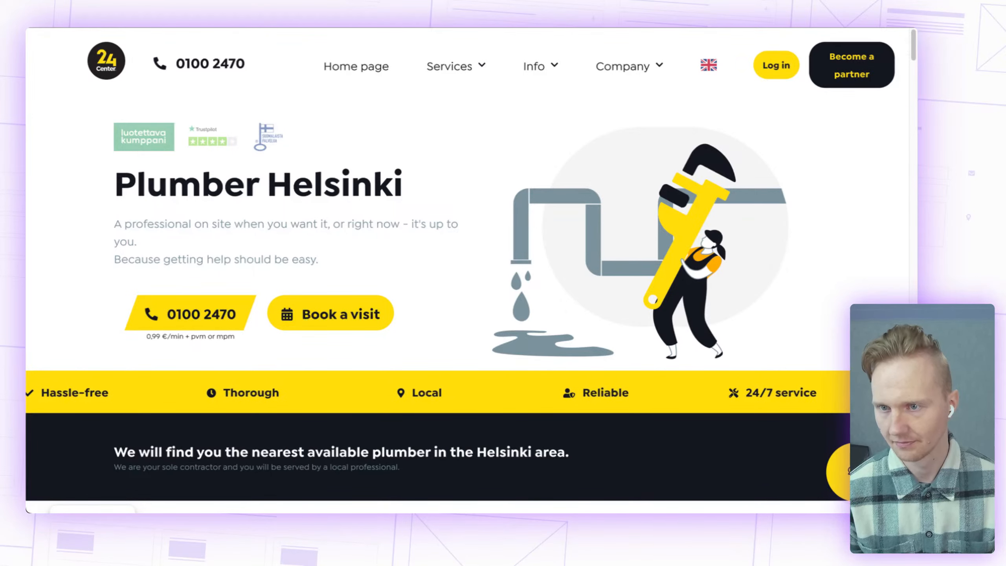
{"action": "left_click", "coordinate": [122, 87]}
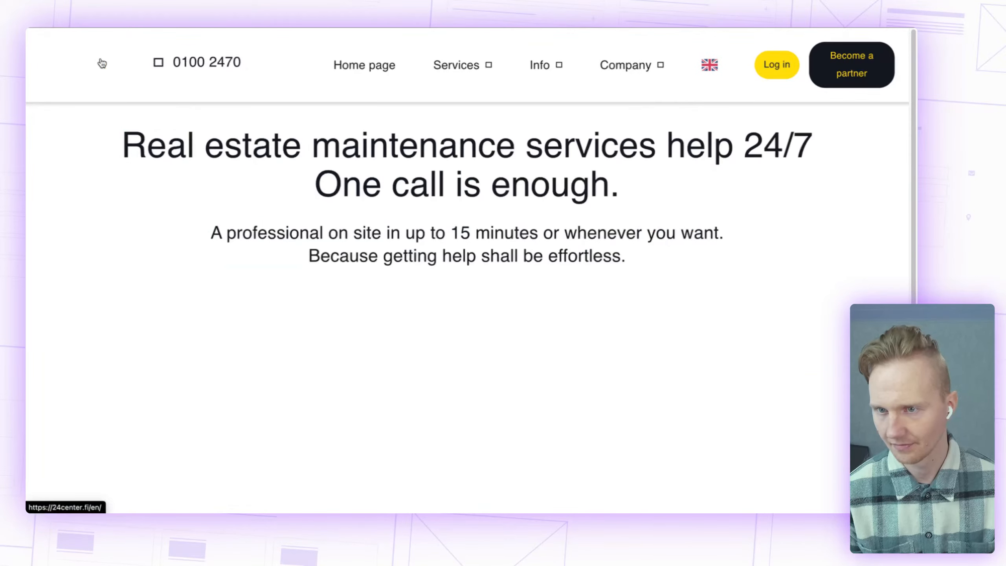
{"action": "scroll", "coordinate": [162, 286], "scroll_direction": "down", "scroll_amount": 10}
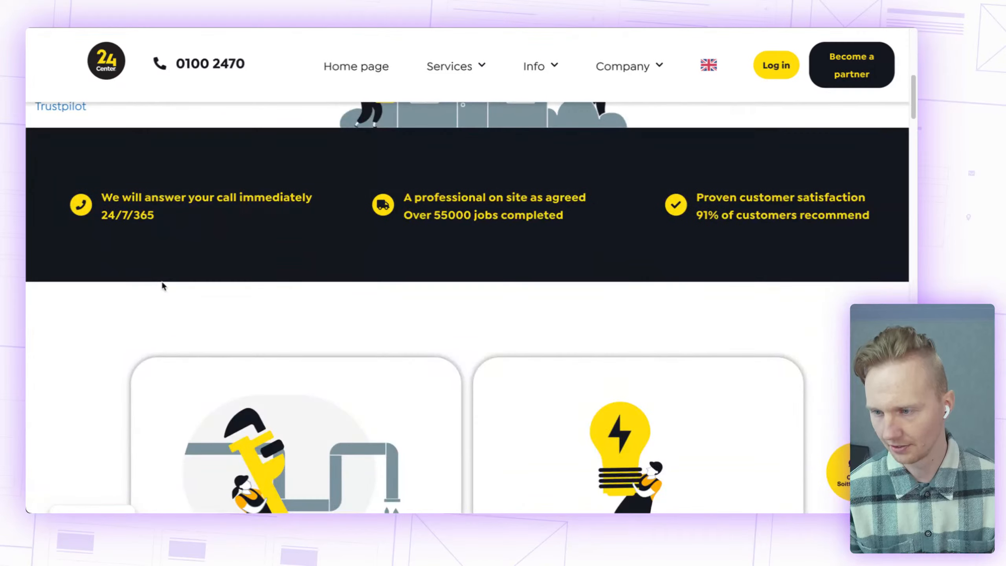
{"action": "scroll", "coordinate": [165, 286], "scroll_direction": "down", "scroll_amount": 15}
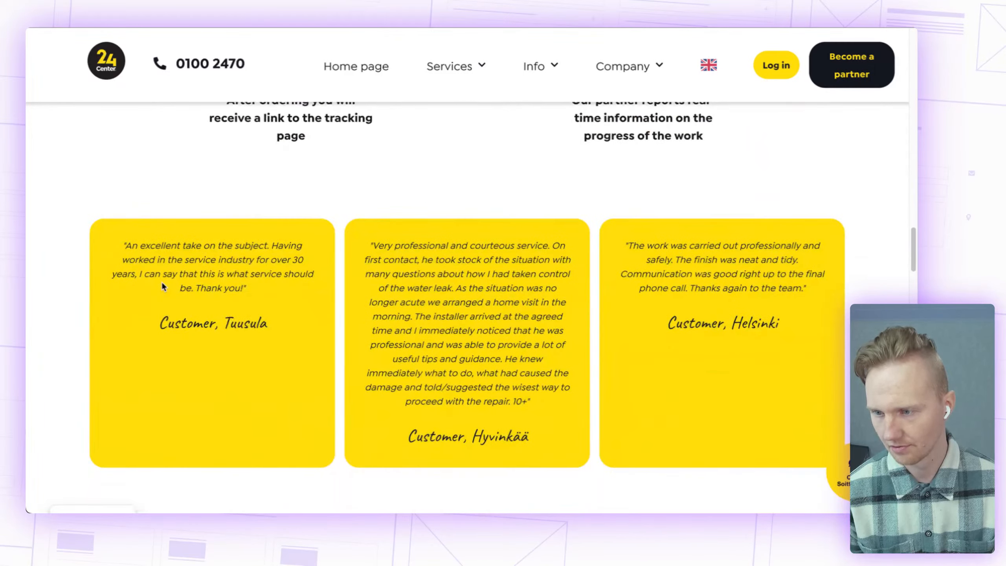
{"action": "scroll", "coordinate": [162, 286], "scroll_direction": "down", "scroll_amount": 10}
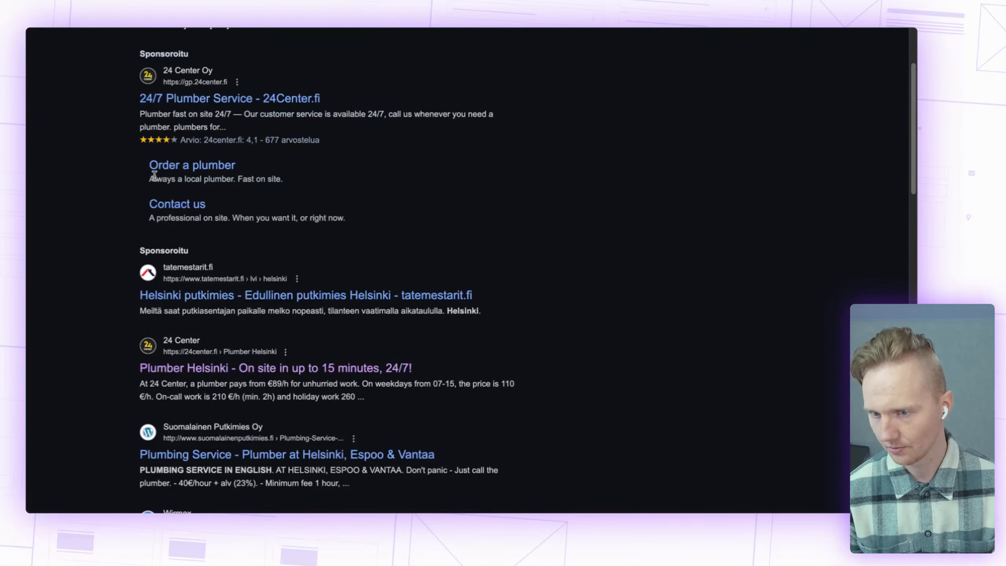
Step: Open the Suomalainen Putkimies plumbing service result, look through its whole page and return to the search results
{"action": "scroll", "coordinate": [257, 427], "scroll_direction": "down", "scroll_amount": 1}
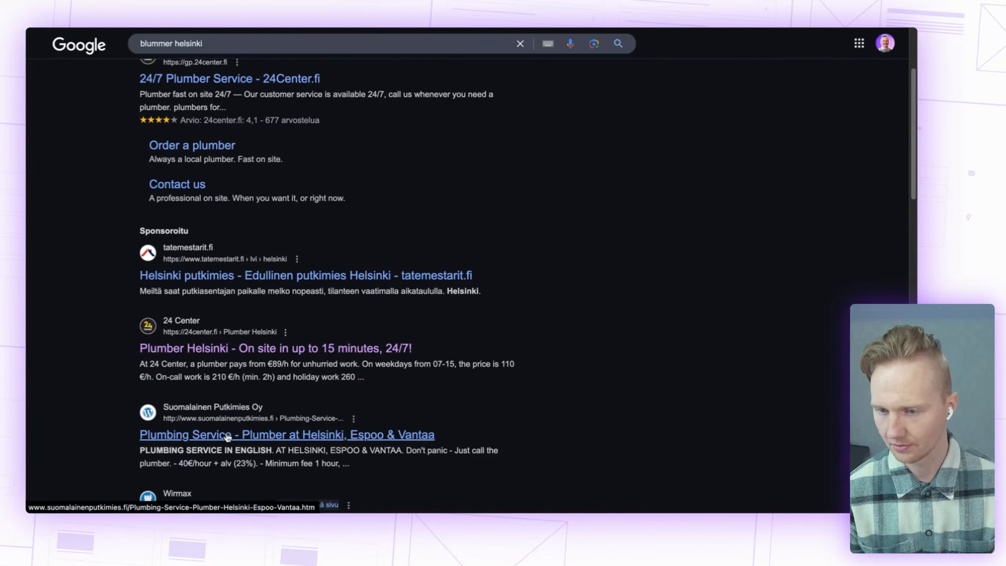
{"action": "scroll", "coordinate": [207, 426], "scroll_direction": "down", "scroll_amount": 2}
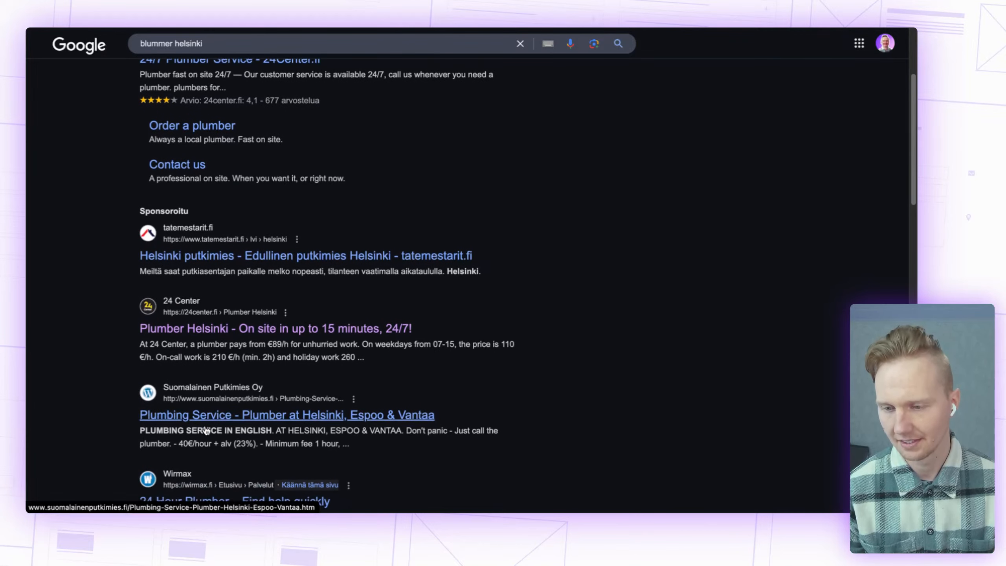
{"action": "scroll", "coordinate": [208, 430], "scroll_direction": "down", "scroll_amount": 1}
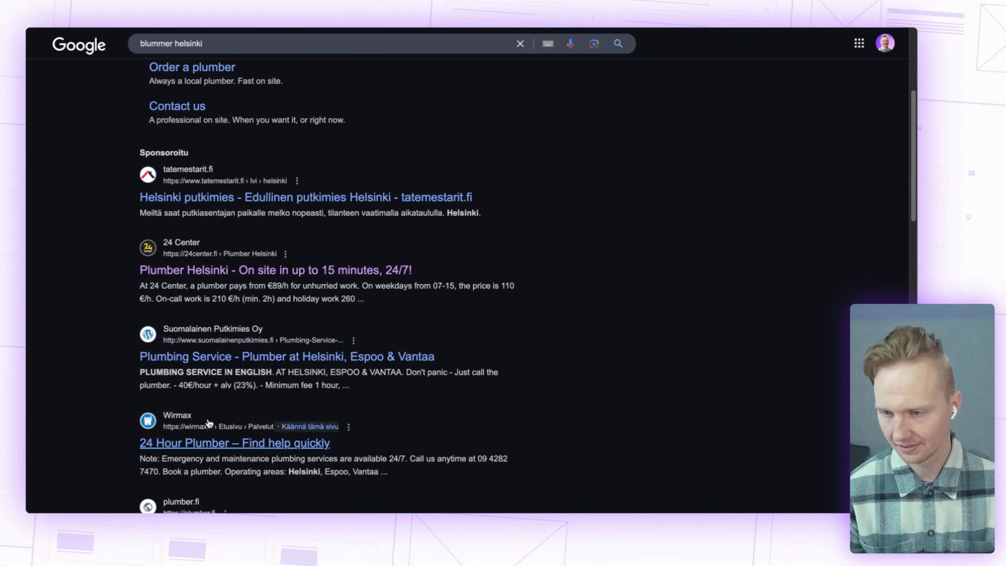
{"action": "left_click", "coordinate": [205, 363]}
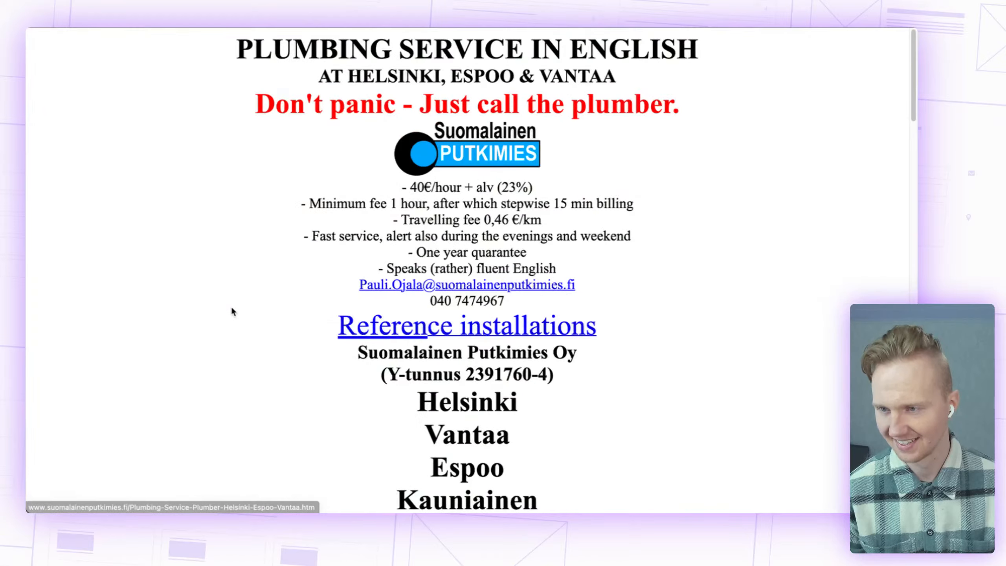
{"action": "scroll", "coordinate": [259, 206], "scroll_direction": "down", "scroll_amount": 15}
{"action": "scroll", "coordinate": [258, 215], "scroll_direction": "down", "scroll_amount": 15}
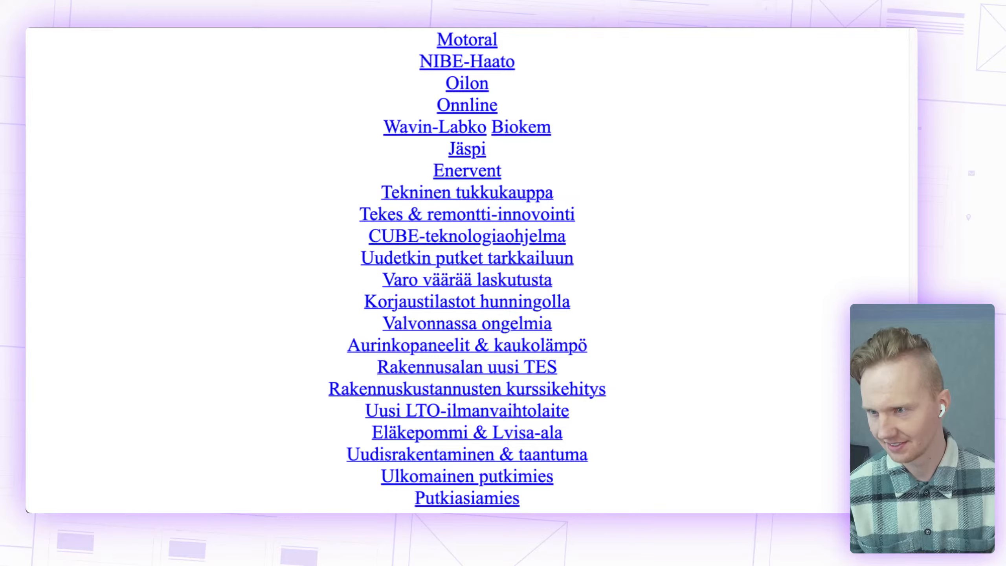
{"action": "scroll", "coordinate": [396, 192], "scroll_direction": "up", "scroll_amount": 20}
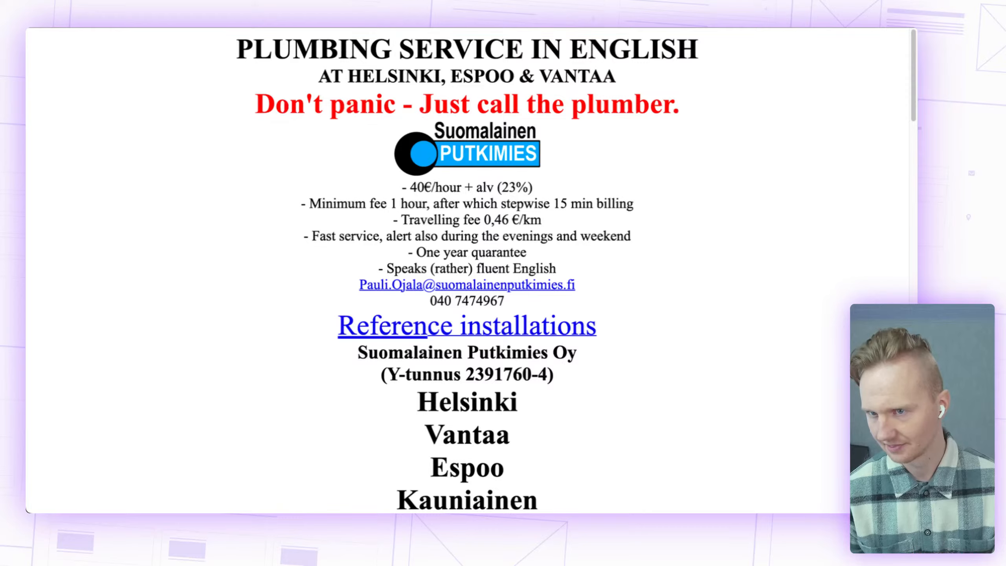
{"action": "key", "text": "alt+Left"}
Step: Open Wirmax's 24 Hour Plumber result, deny the cookies, review the page and go to the site's home page
{"action": "scroll", "coordinate": [257, 309], "scroll_direction": "down", "scroll_amount": 5}
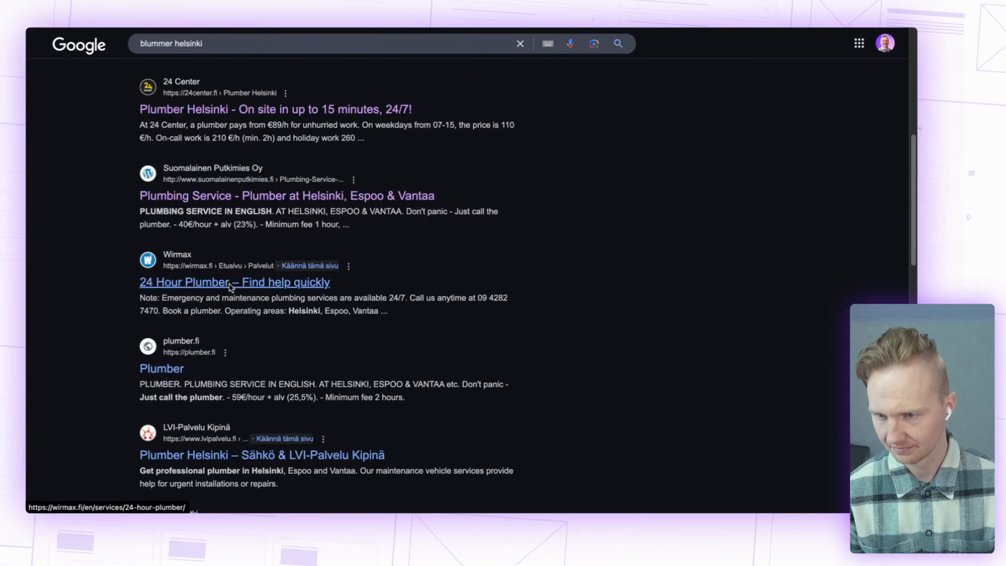
{"action": "left_click", "coordinate": [232, 283]}
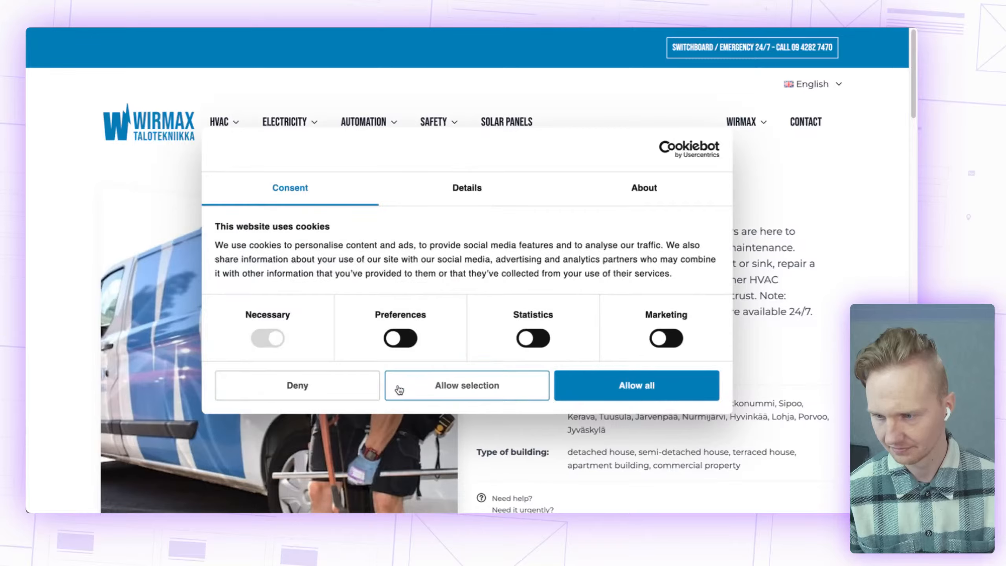
{"action": "left_click", "coordinate": [319, 390]}
{"action": "scroll", "coordinate": [543, 191], "scroll_direction": "down", "scroll_amount": 10}
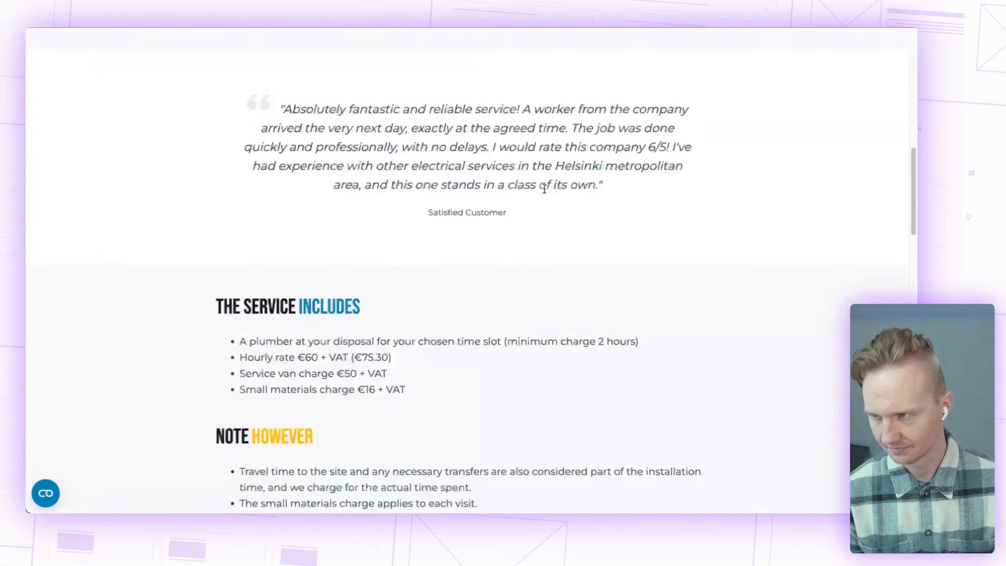
{"action": "scroll", "coordinate": [546, 194], "scroll_direction": "down", "scroll_amount": 20}
{"action": "scroll", "coordinate": [545, 206], "scroll_direction": "up", "scroll_amount": 20}
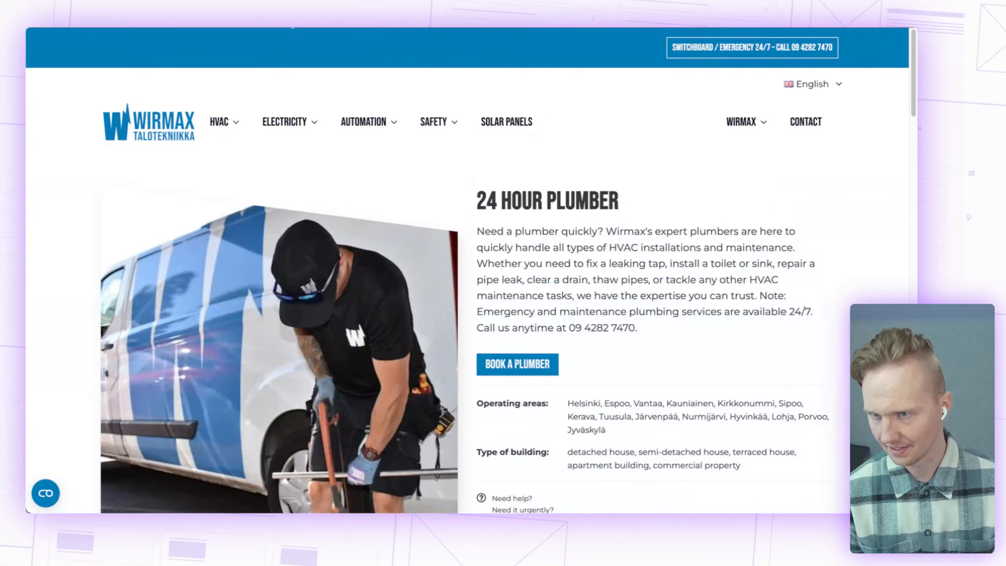
{"action": "left_click", "coordinate": [161, 131]}
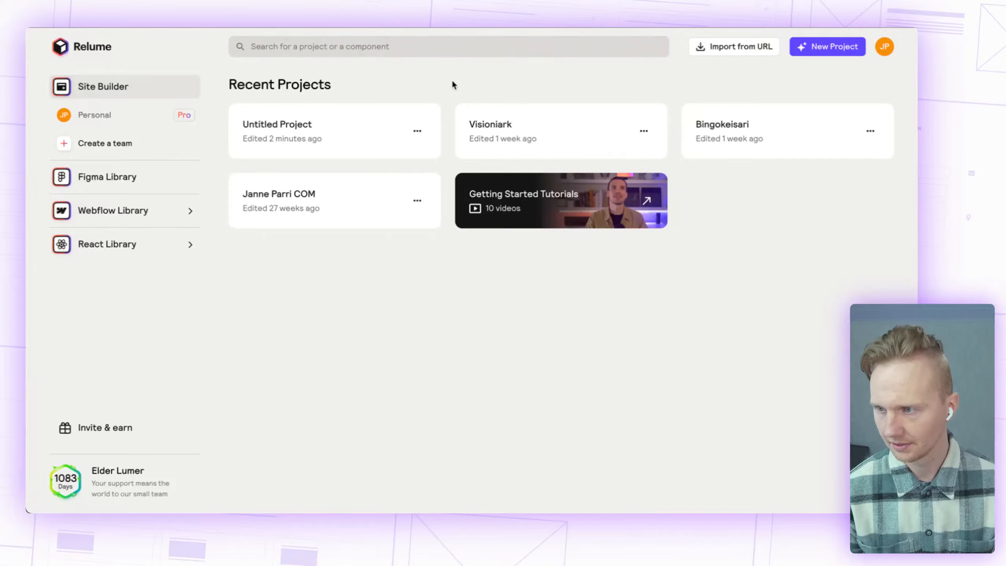
{"action": "left_click", "coordinate": [737, 47]}
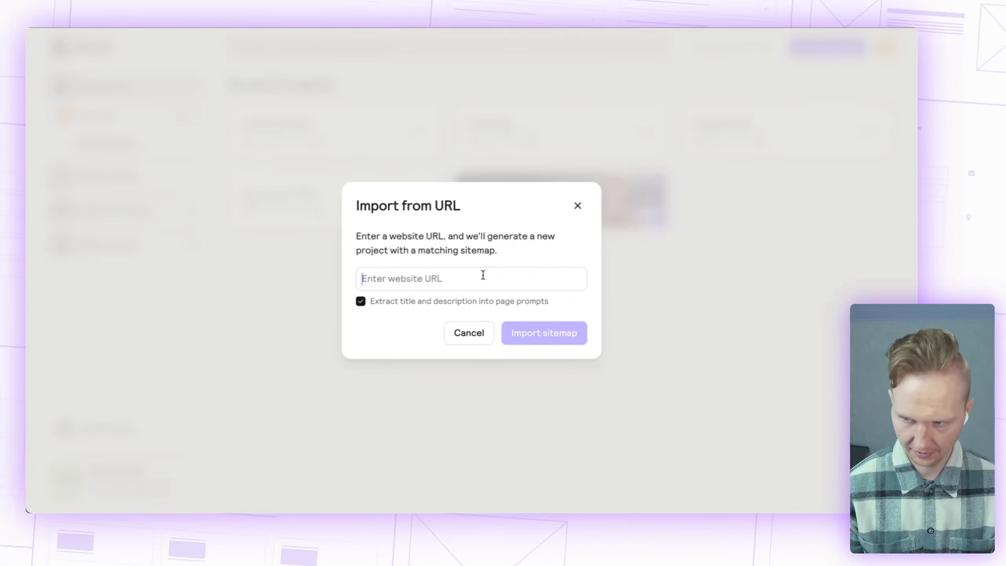
{"action": "type", "text": "https://wirmax.fi/"}
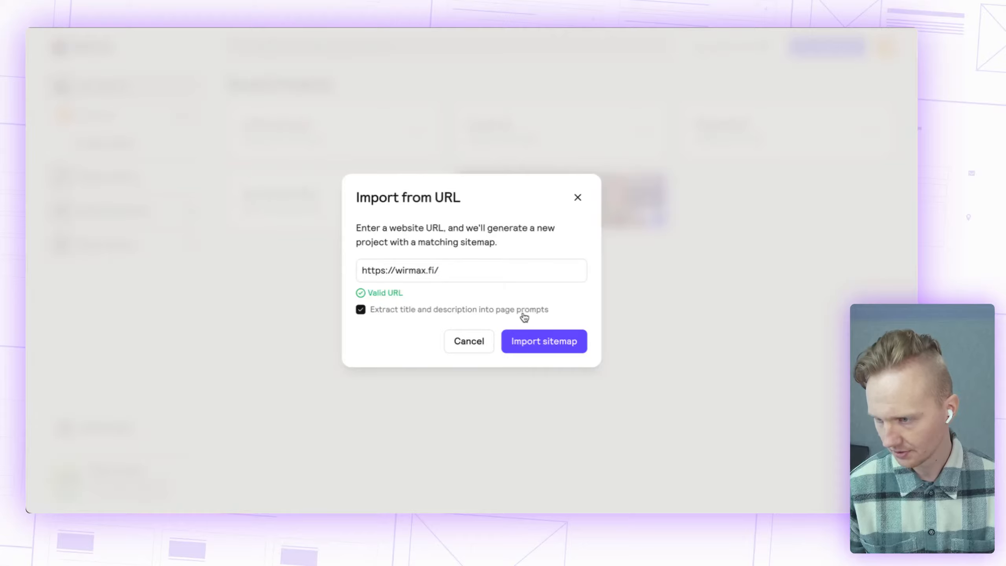
{"action": "left_click", "coordinate": [557, 342]}
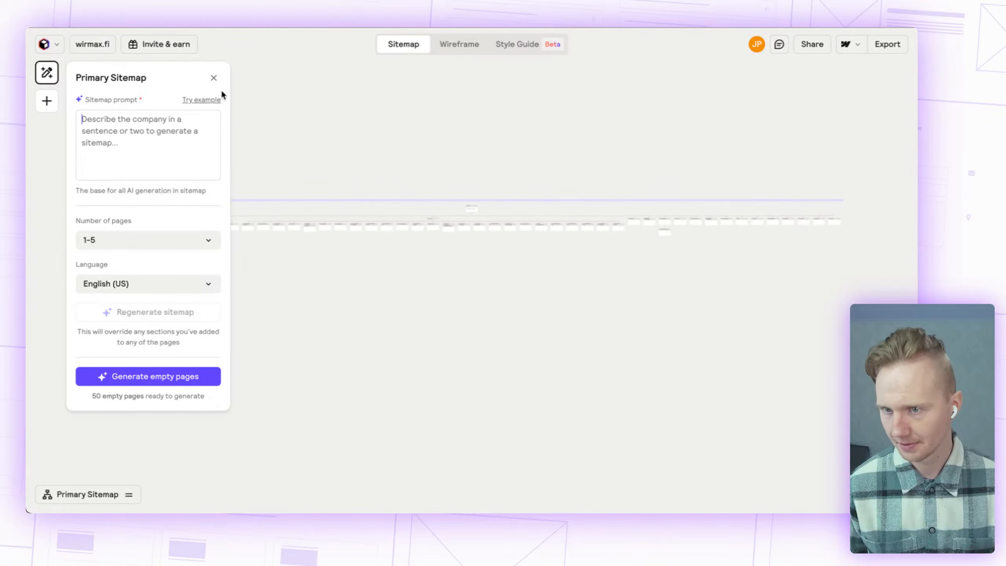
Step: Close the sitemap prompt settings and examine the imported page structure, from the language pages to the service category pages
{"action": "left_click", "coordinate": [211, 78]}
{"action": "left_click", "coordinate": [211, 79]}
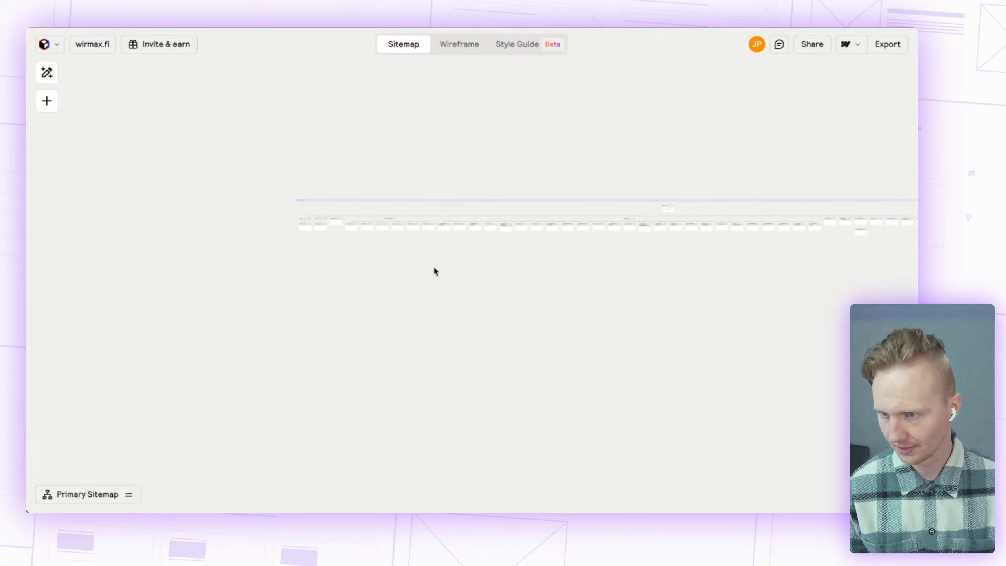
{"action": "scroll", "coordinate": [307, 220], "scroll_direction": "up", "scroll_amount": 3}
{"action": "scroll", "coordinate": [310, 236], "scroll_direction": "up", "scroll_amount": 5}
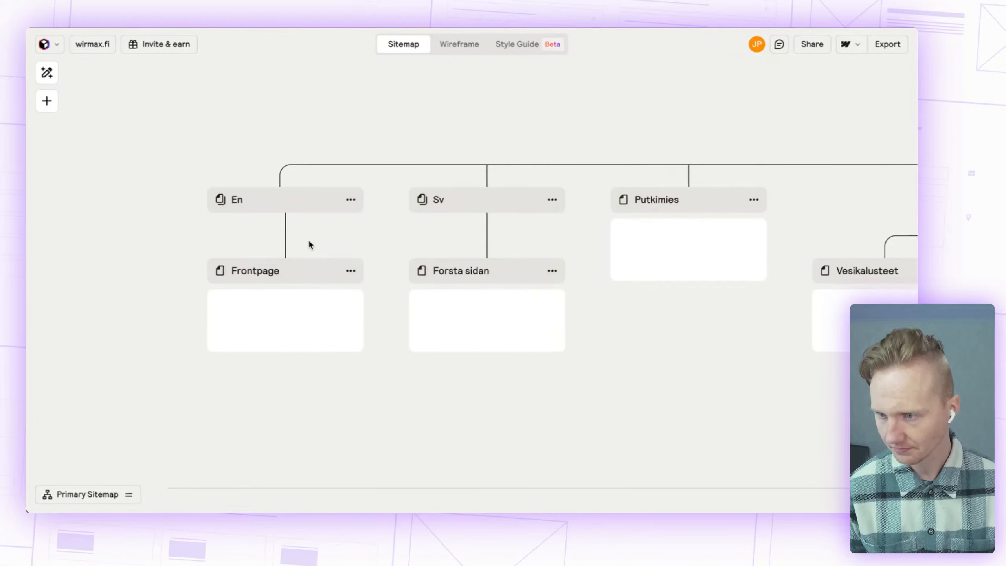
{"action": "scroll", "coordinate": [310, 241], "scroll_direction": "down", "scroll_amount": 1}
{"action": "scroll", "coordinate": [428, 256], "scroll_direction": "right", "scroll_amount": 10}
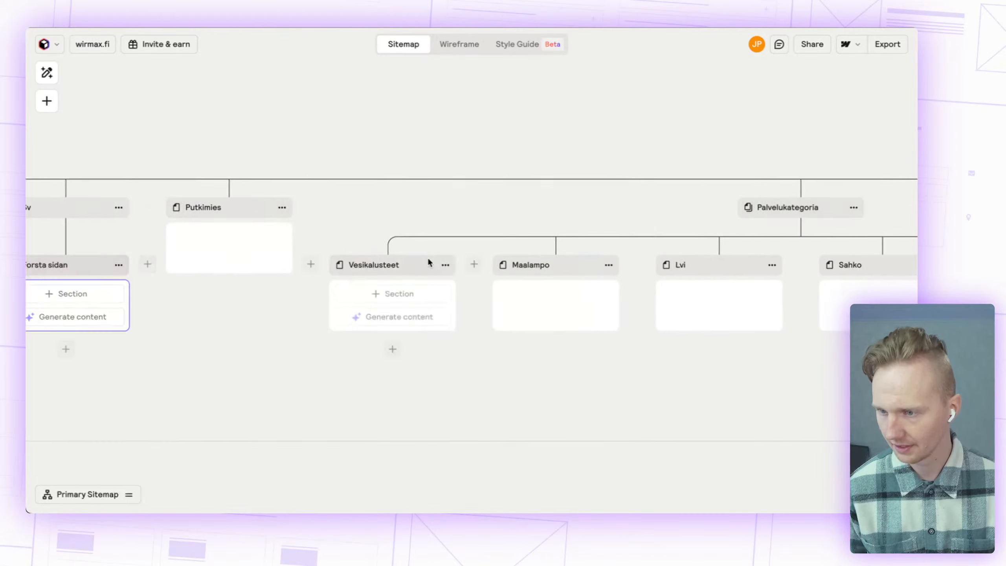
Step: Examine the imported sitemap's page hierarchy, from Vesikalusteet through the Palvelukategoria and Palvelut branches to the top-level Rahoitus page
{"action": "scroll", "coordinate": [181, 253], "scroll_direction": "left", "scroll_amount": 2}
{"action": "scroll", "coordinate": [182, 255], "scroll_direction": "right", "scroll_amount": 8}
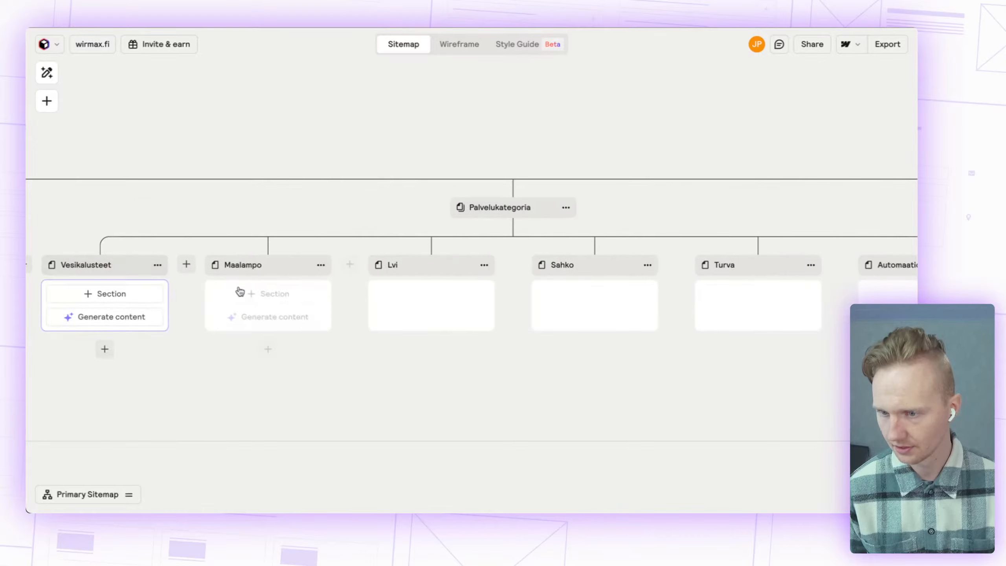
{"action": "scroll", "coordinate": [245, 287], "scroll_direction": "down", "scroll_amount": 3}
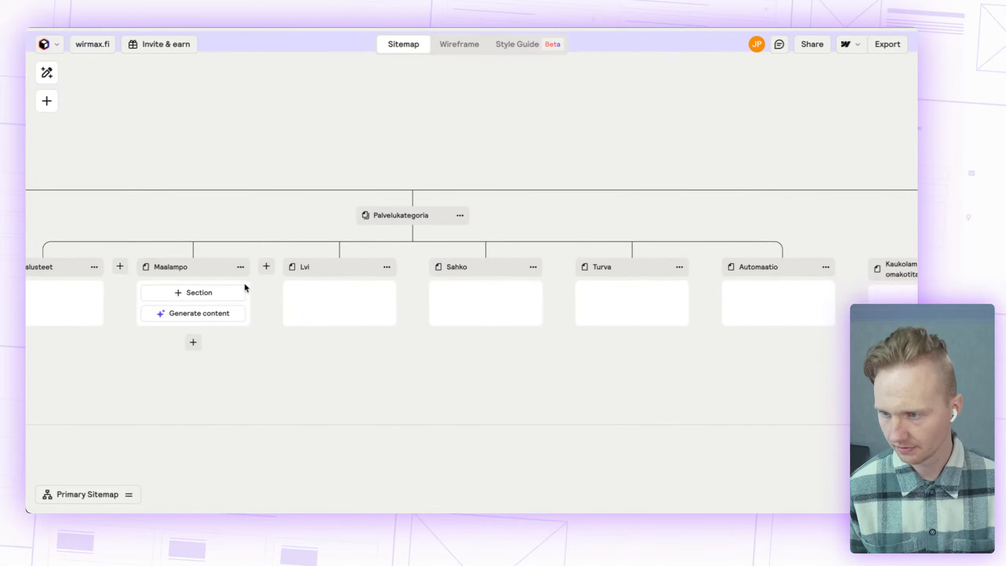
{"action": "scroll", "coordinate": [246, 289], "scroll_direction": "right", "scroll_amount": 15}
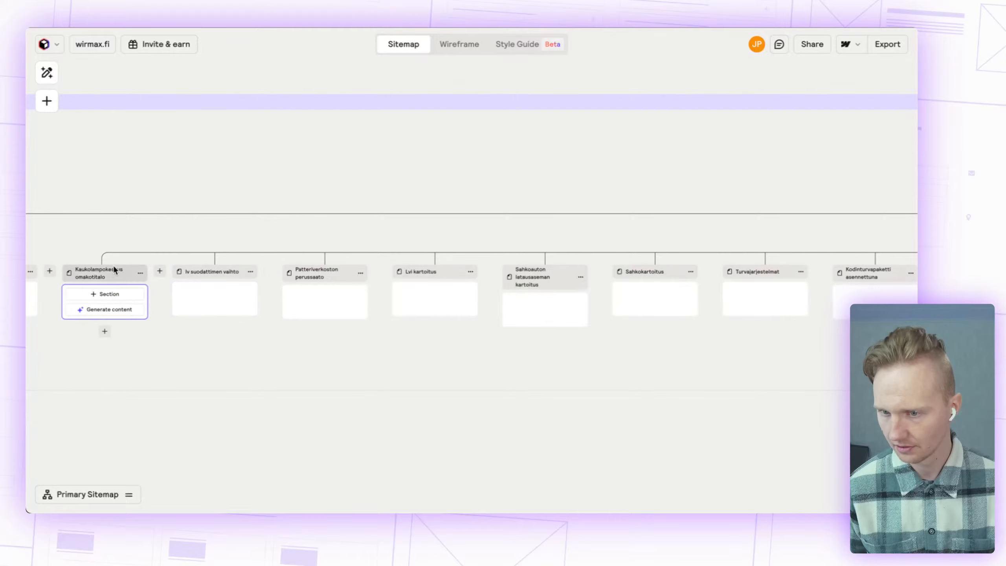
{"action": "scroll", "coordinate": [374, 281], "scroll_direction": "right", "scroll_amount": 18}
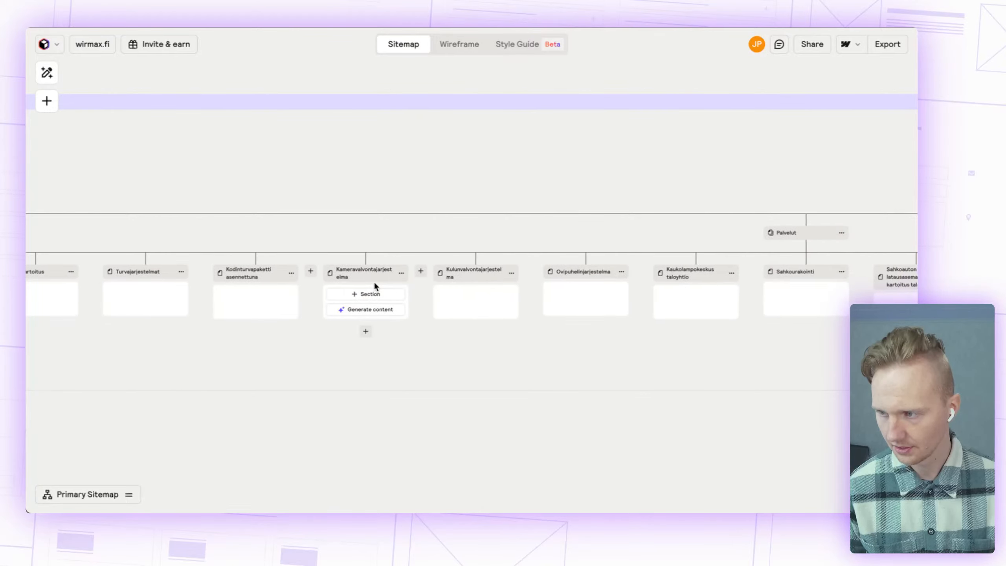
{"action": "scroll", "coordinate": [374, 281], "scroll_direction": "right", "scroll_amount": 8}
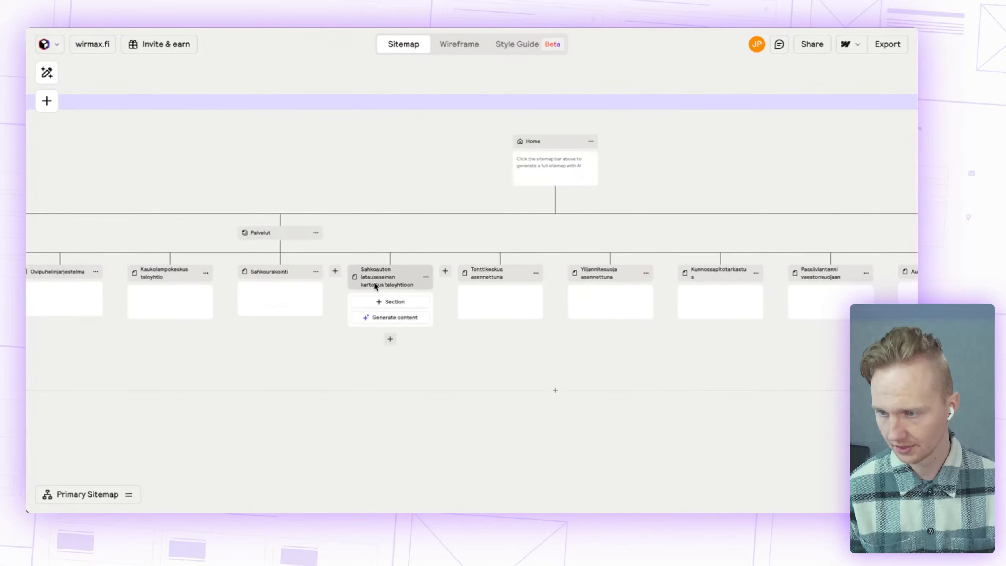
{"action": "scroll", "coordinate": [530, 295], "scroll_direction": "right", "scroll_amount": 6}
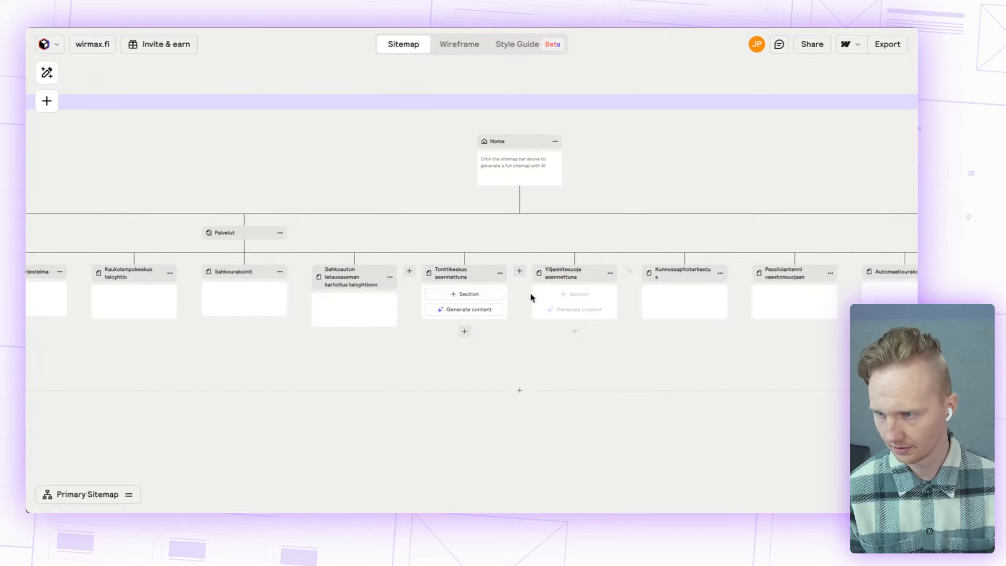
{"action": "scroll", "coordinate": [529, 295], "scroll_direction": "right", "scroll_amount": 16}
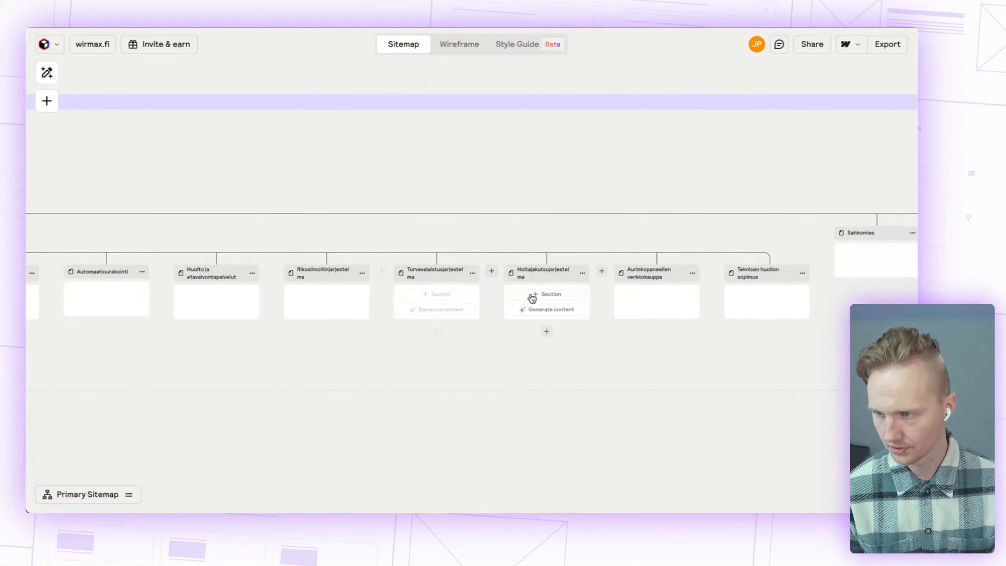
{"action": "scroll", "coordinate": [531, 297], "scroll_direction": "right", "scroll_amount": 7}
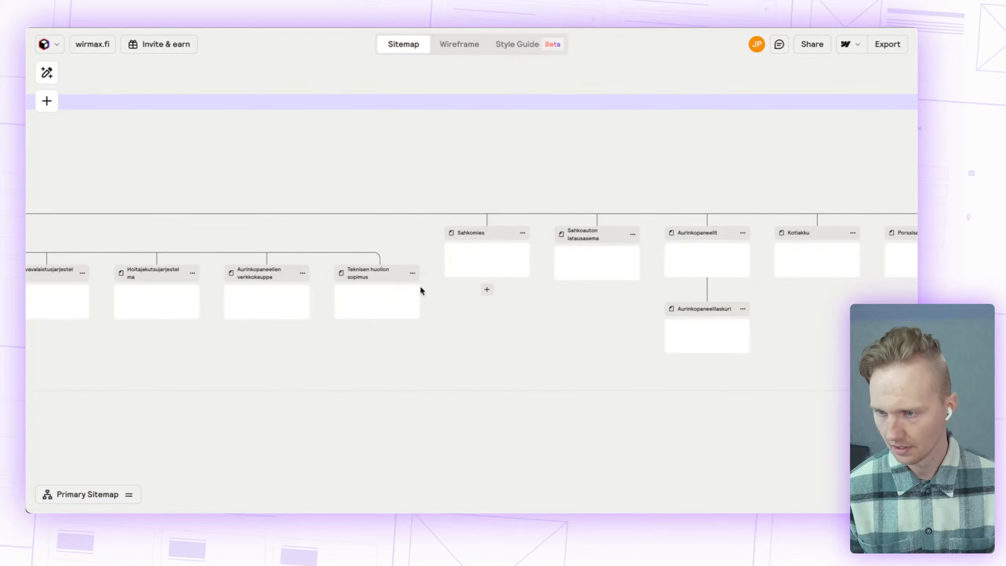
{"action": "scroll", "coordinate": [576, 261], "scroll_direction": "right", "scroll_amount": 8}
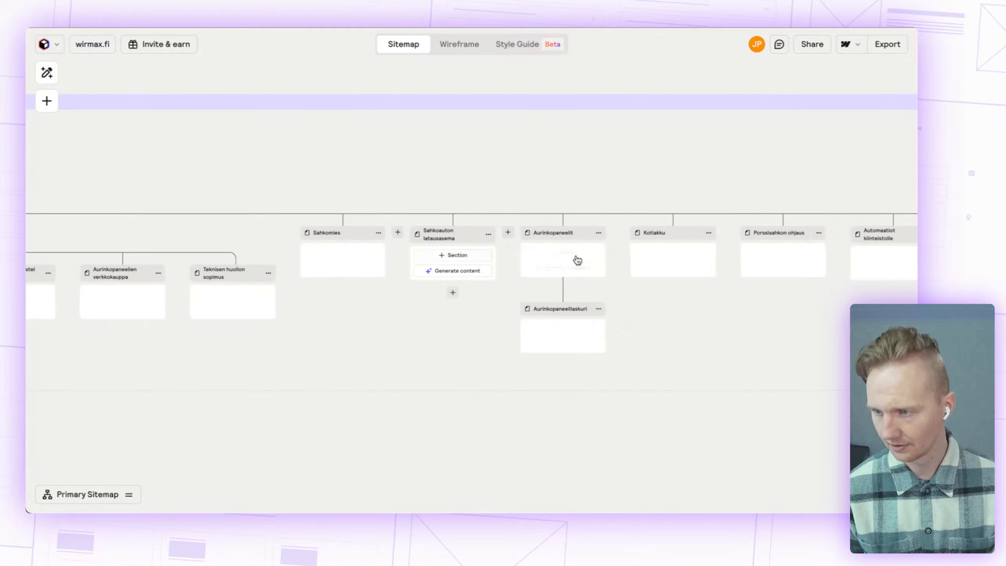
{"action": "scroll", "coordinate": [577, 259], "scroll_direction": "right", "scroll_amount": 9}
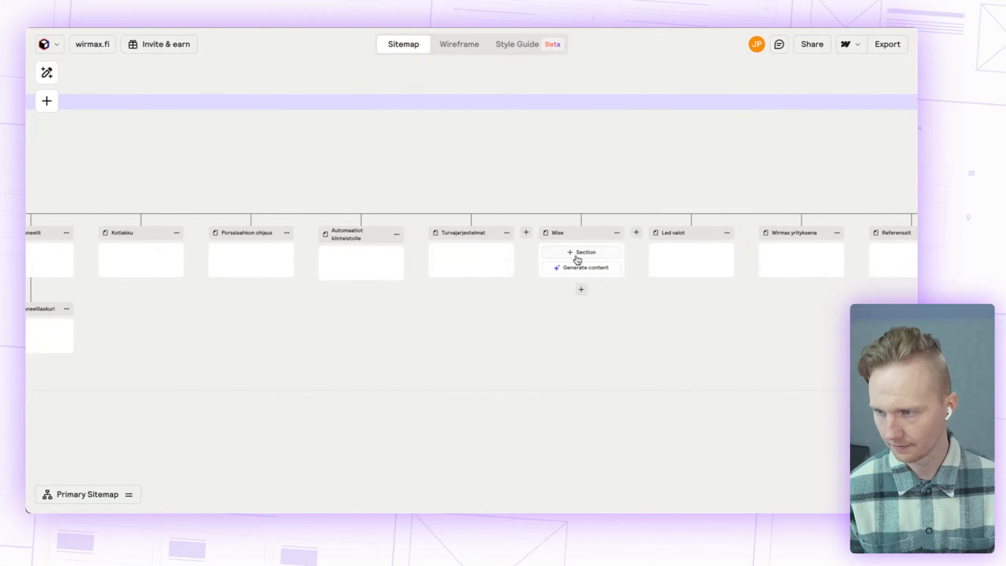
{"action": "scroll", "coordinate": [576, 256], "scroll_direction": "right", "scroll_amount": 12}
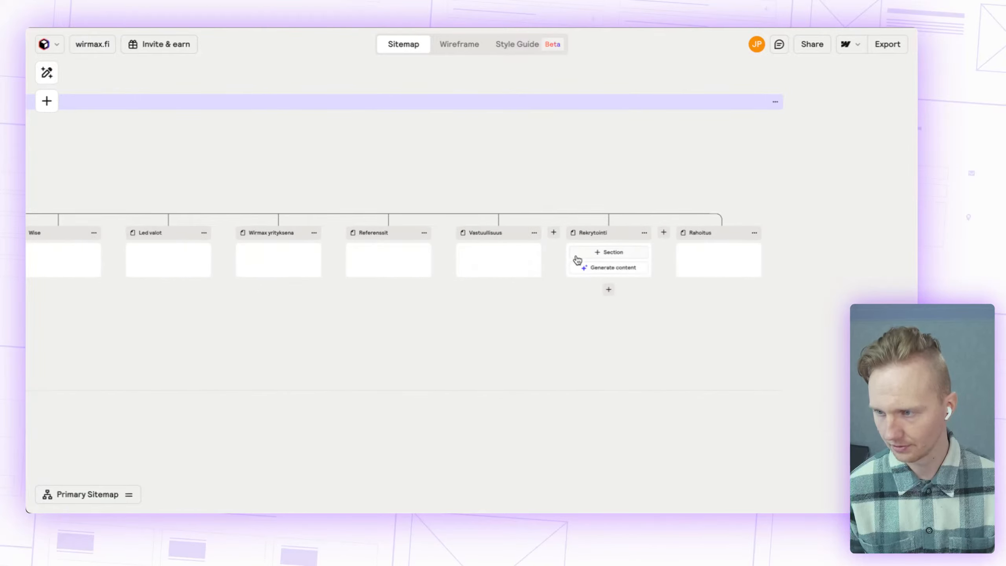
{"action": "scroll", "coordinate": [576, 262], "scroll_direction": "left", "scroll_amount": 18}
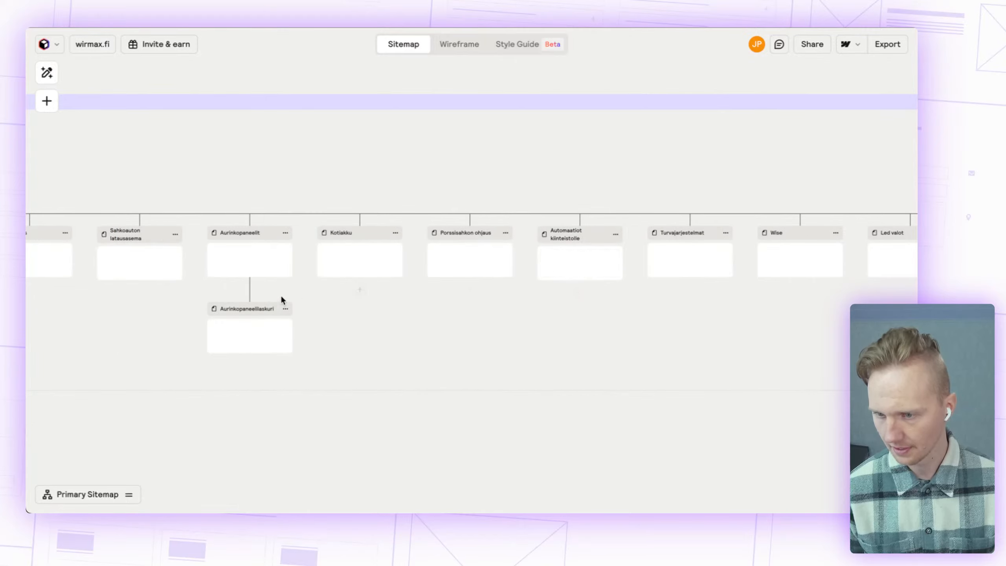
{"action": "scroll", "coordinate": [266, 304], "scroll_direction": "left", "scroll_amount": 4}
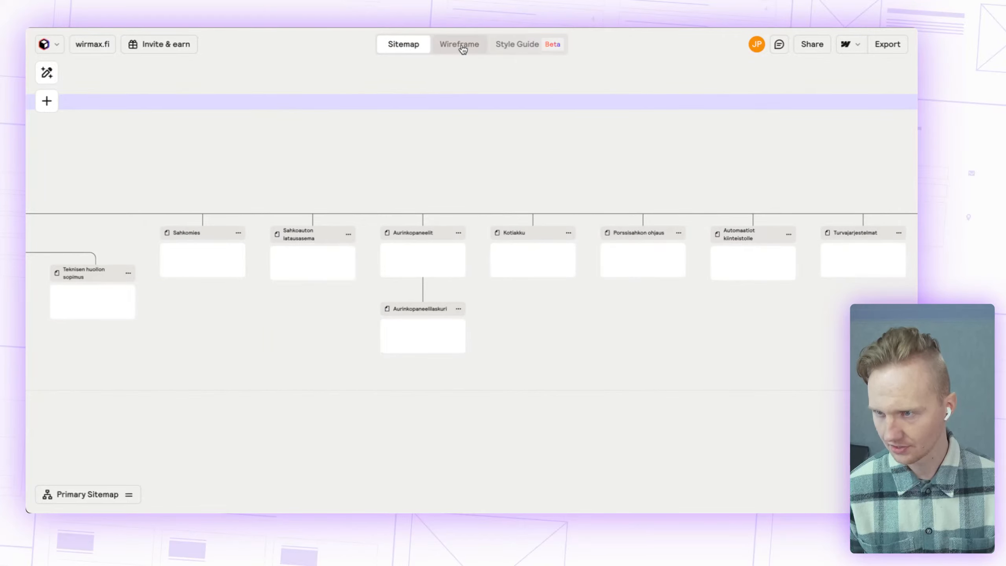
Step: Generate AI section content for the Home page in the sitemap
{"action": "scroll", "coordinate": [393, 216], "scroll_direction": "left", "scroll_amount": 20}
{"action": "mouse_move", "coordinate": [423, 175]}
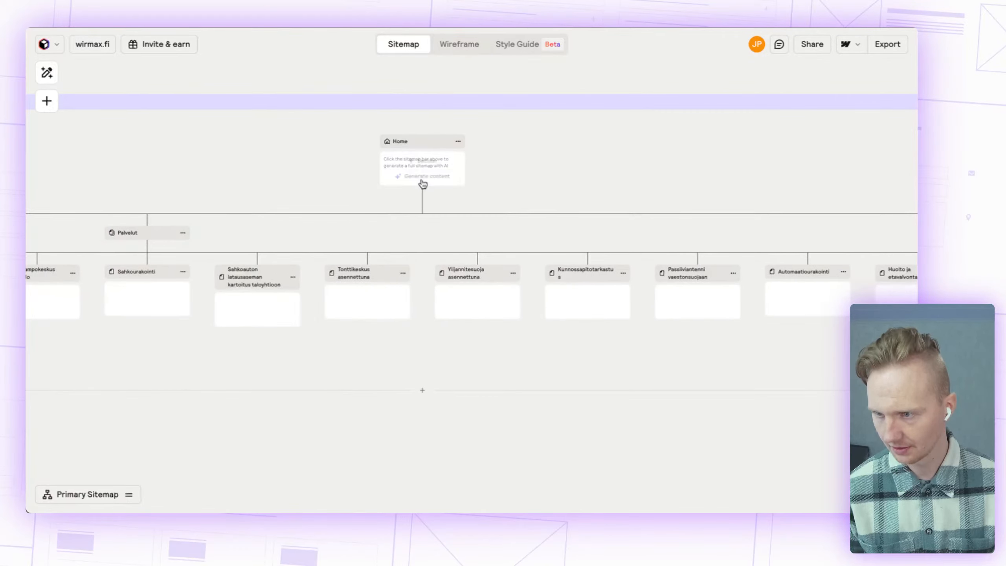
{"action": "left_click", "coordinate": [422, 176]}
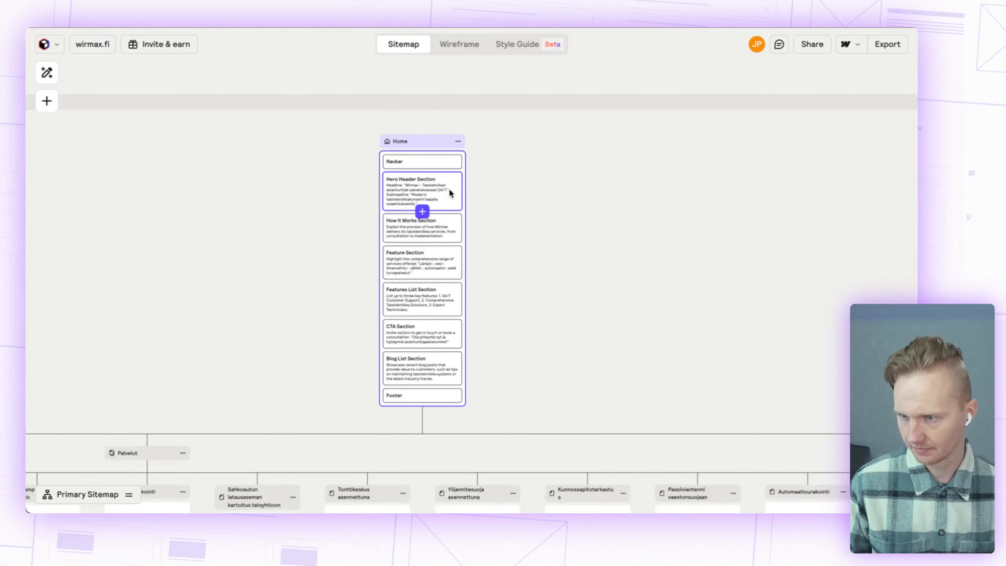
{"action": "scroll", "coordinate": [437, 203], "scroll_direction": "up", "scroll_amount": 5}
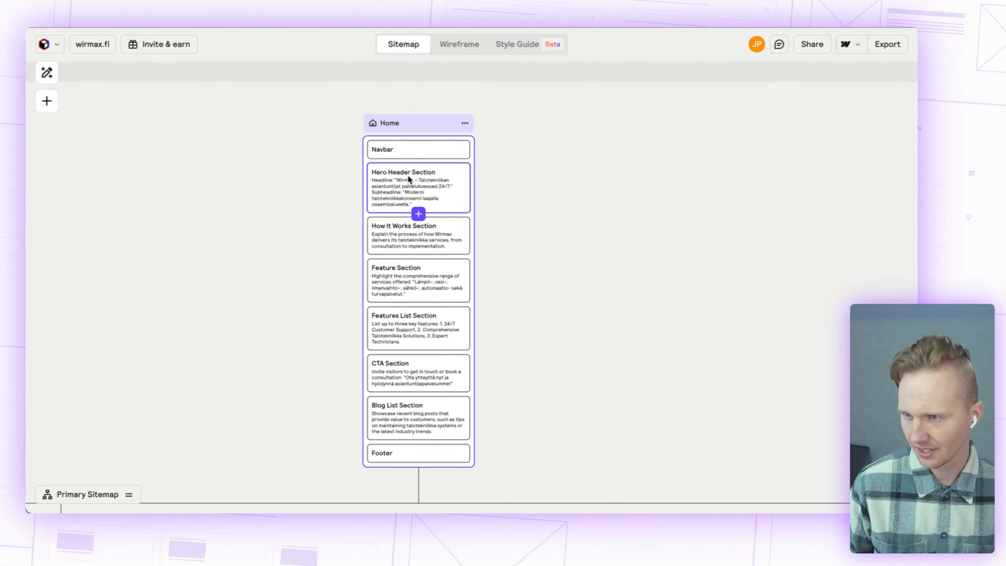
{"action": "scroll", "coordinate": [414, 195], "scroll_direction": "up", "scroll_amount": 2}
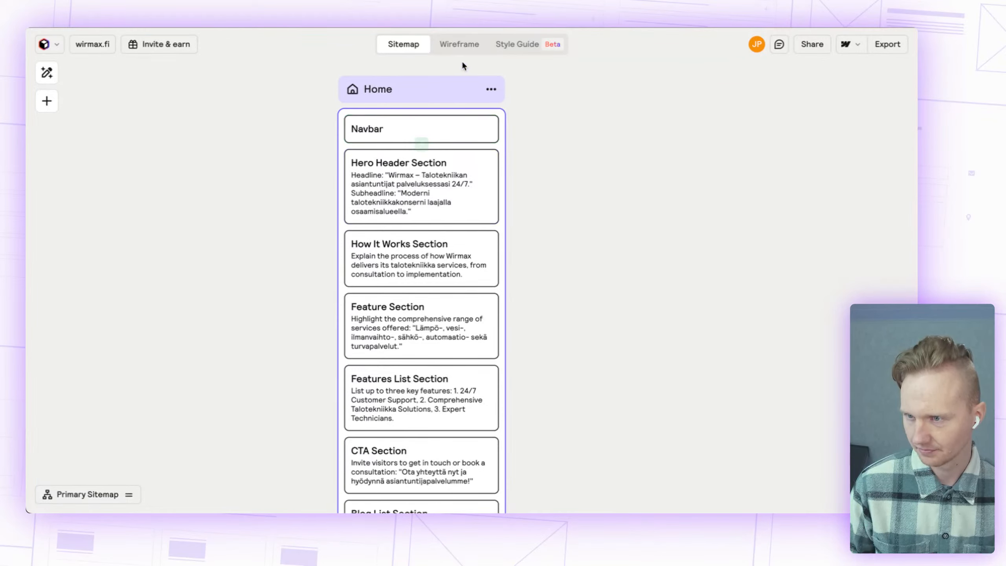
Step: Switch from the sitemap to the wireframe view and bring up the Home page's layout
{"action": "left_click", "coordinate": [457, 46]}
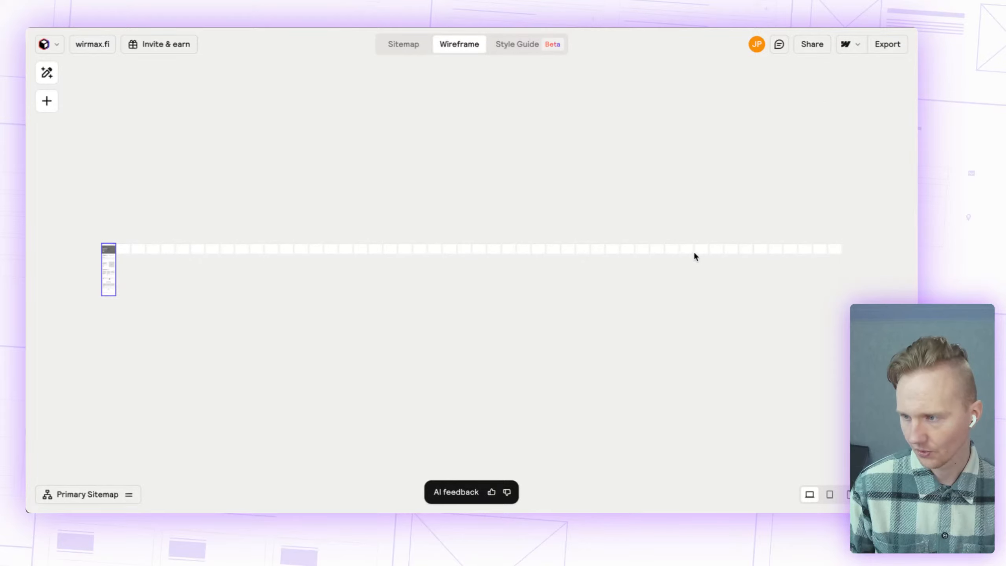
{"action": "scroll", "coordinate": [75, 263], "scroll_direction": "up", "scroll_amount": 5}
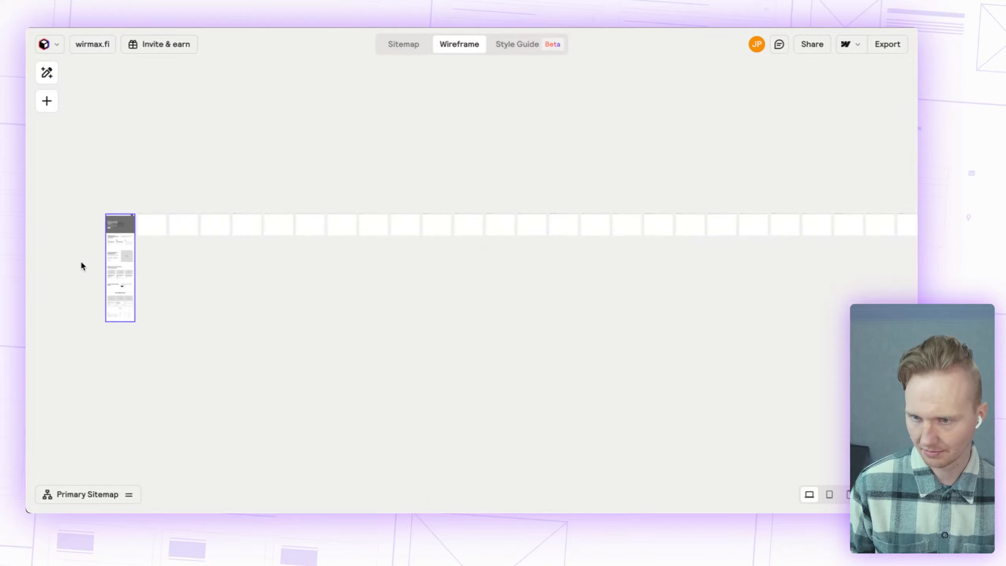
{"action": "scroll", "coordinate": [143, 185], "scroll_direction": "up", "scroll_amount": 6}
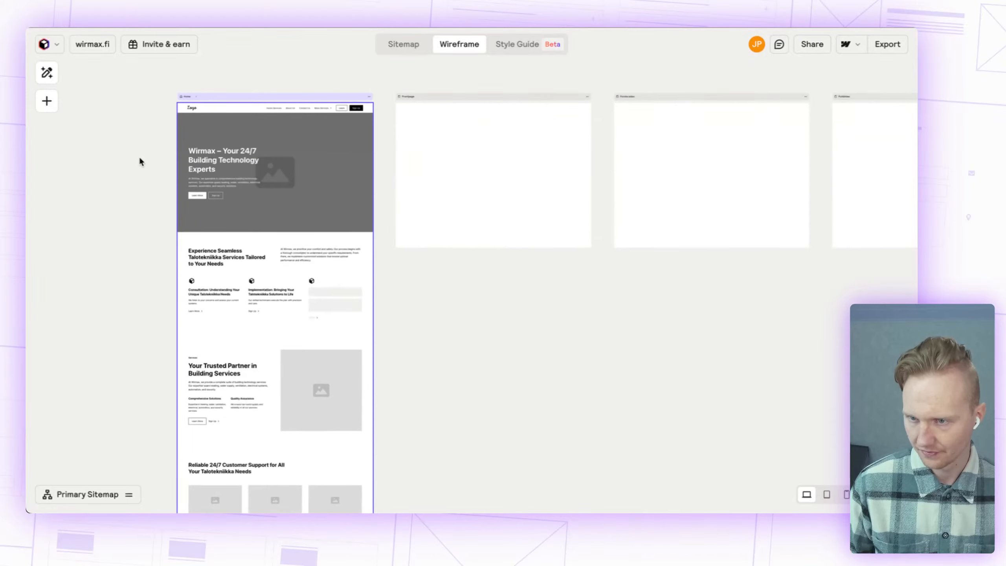
{"action": "scroll", "coordinate": [230, 140], "scroll_direction": "up", "scroll_amount": 5}
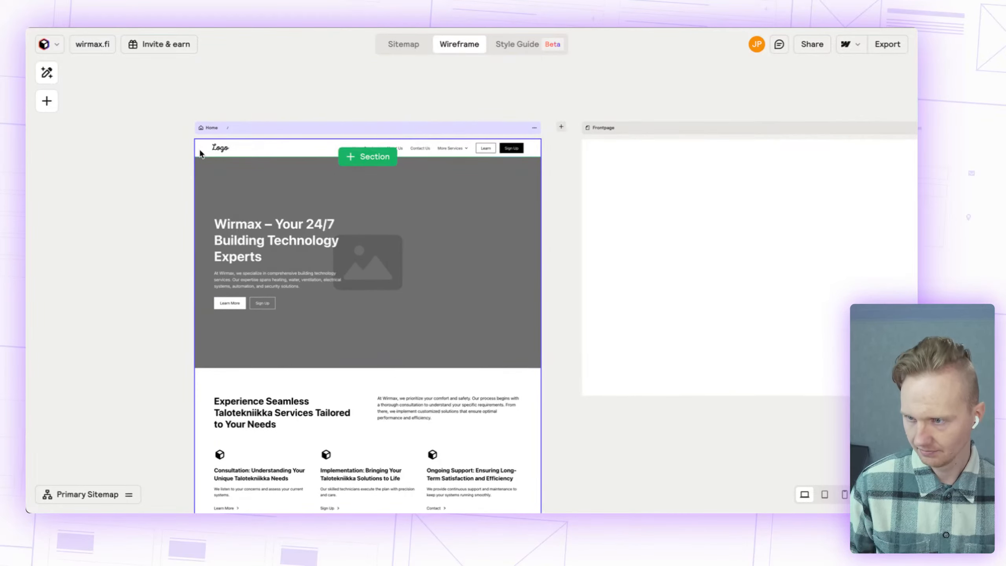
{"action": "scroll", "coordinate": [167, 184], "scroll_direction": "up", "scroll_amount": 3}
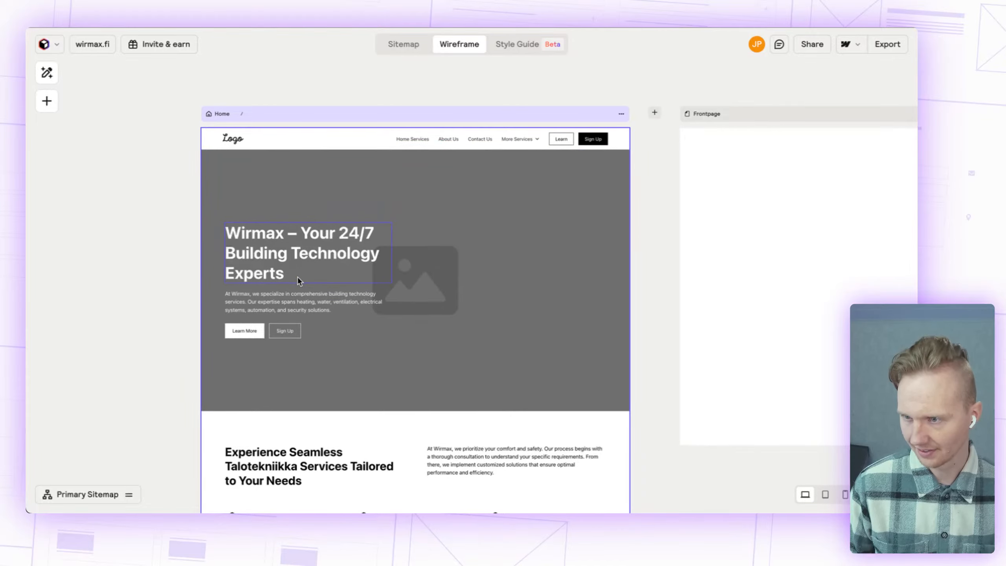
Step: Review the Home wireframe's sections and copy, from the hero and services sections to the call to action, blog list and footer
{"action": "scroll", "coordinate": [297, 276], "scroll_direction": "down", "scroll_amount": 5}
{"action": "scroll", "coordinate": [297, 278], "scroll_direction": "down", "scroll_amount": 8}
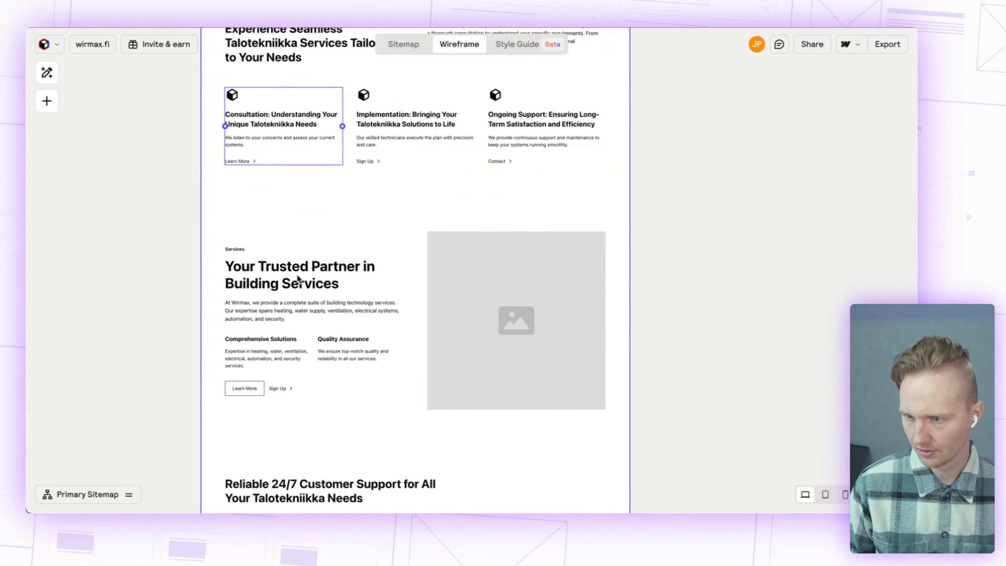
{"action": "scroll", "coordinate": [297, 277], "scroll_direction": "down", "scroll_amount": 7}
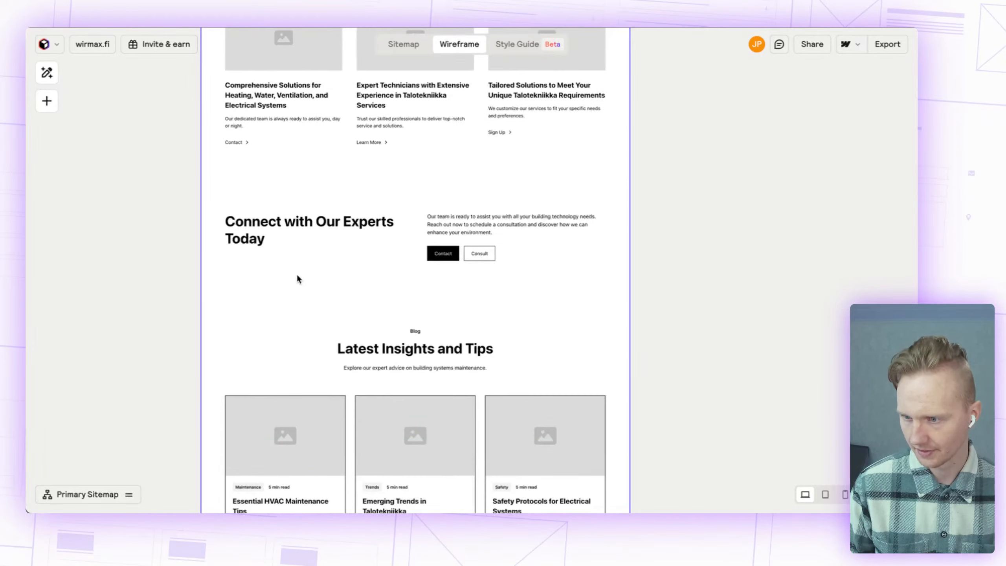
{"action": "scroll", "coordinate": [297, 277], "scroll_direction": "down", "scroll_amount": 3}
{"action": "scroll", "coordinate": [296, 278], "scroll_direction": "up", "scroll_amount": 20}
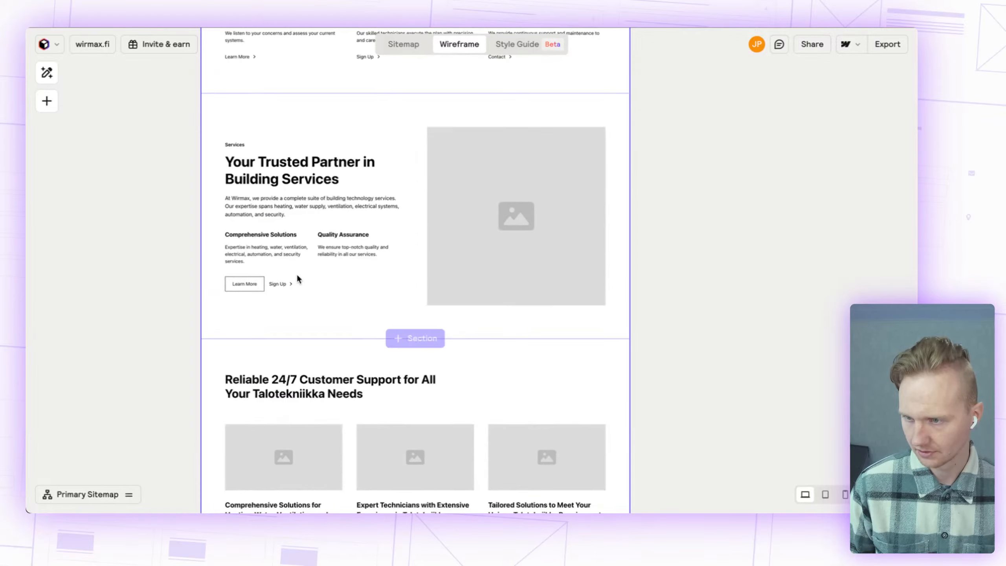
{"action": "scroll", "coordinate": [295, 277], "scroll_direction": "down", "scroll_amount": 4}
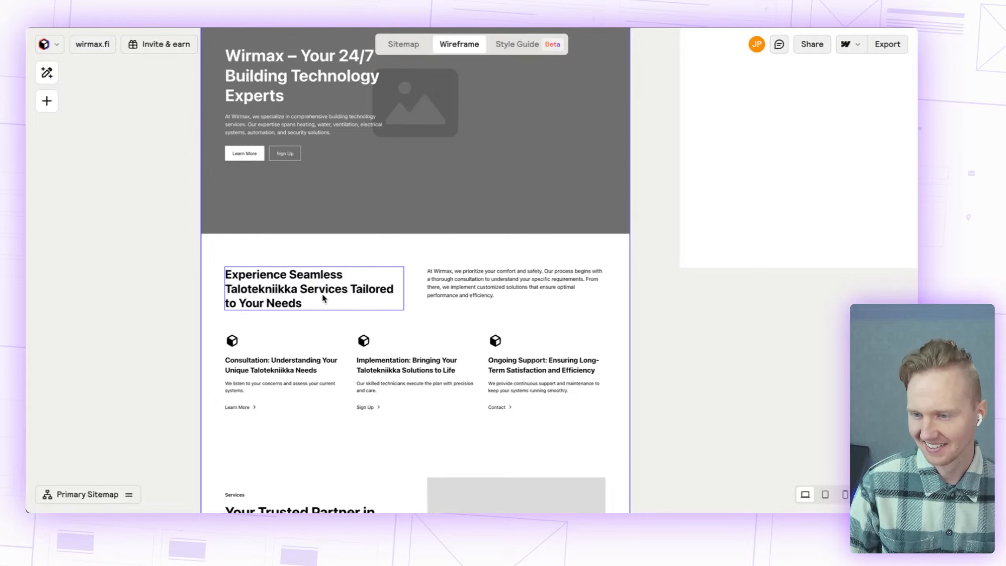
{"action": "scroll", "coordinate": [323, 298], "scroll_direction": "down", "scroll_amount": 2}
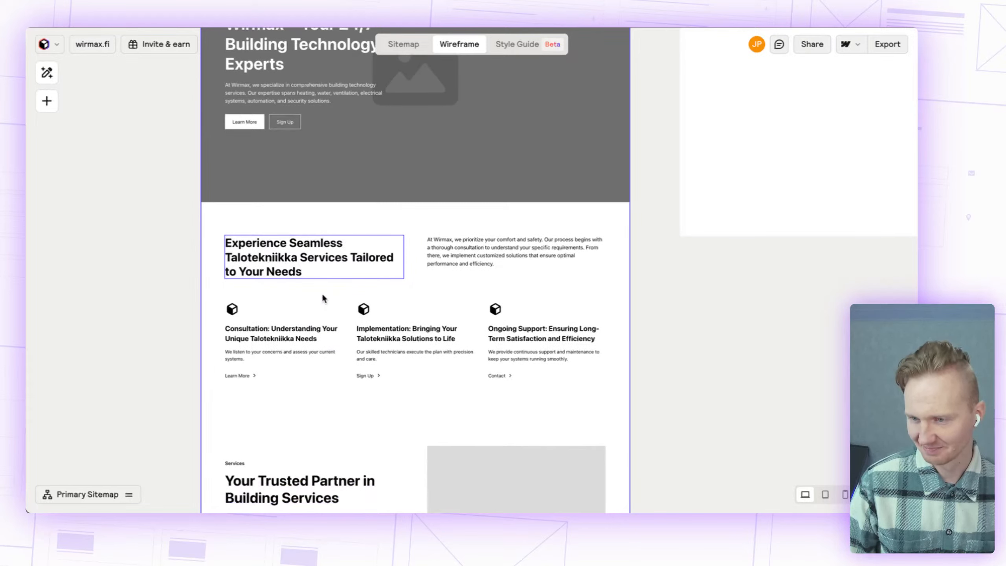
{"action": "scroll", "coordinate": [322, 298], "scroll_direction": "down", "scroll_amount": 6}
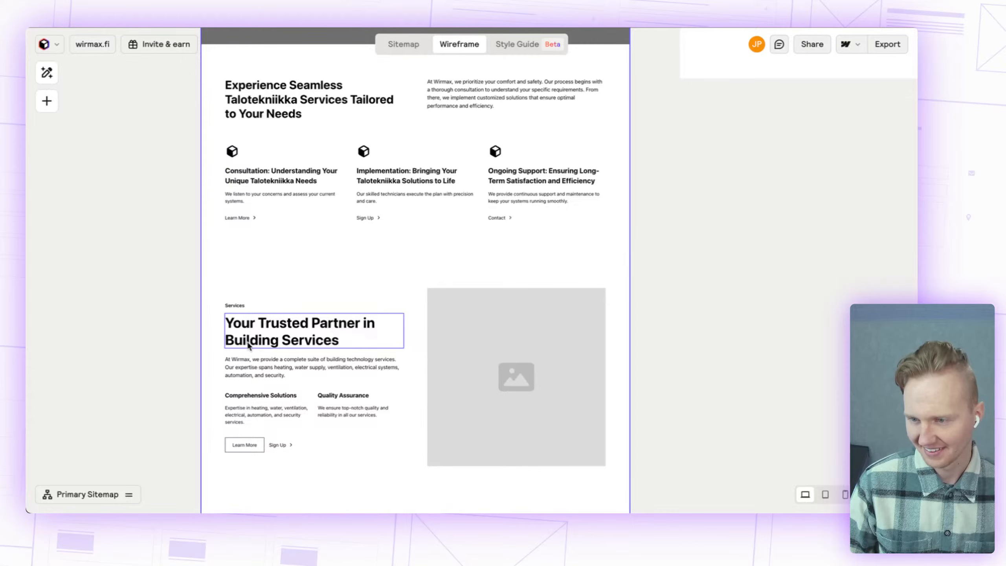
{"action": "scroll", "coordinate": [241, 373], "scroll_direction": "down", "scroll_amount": 2}
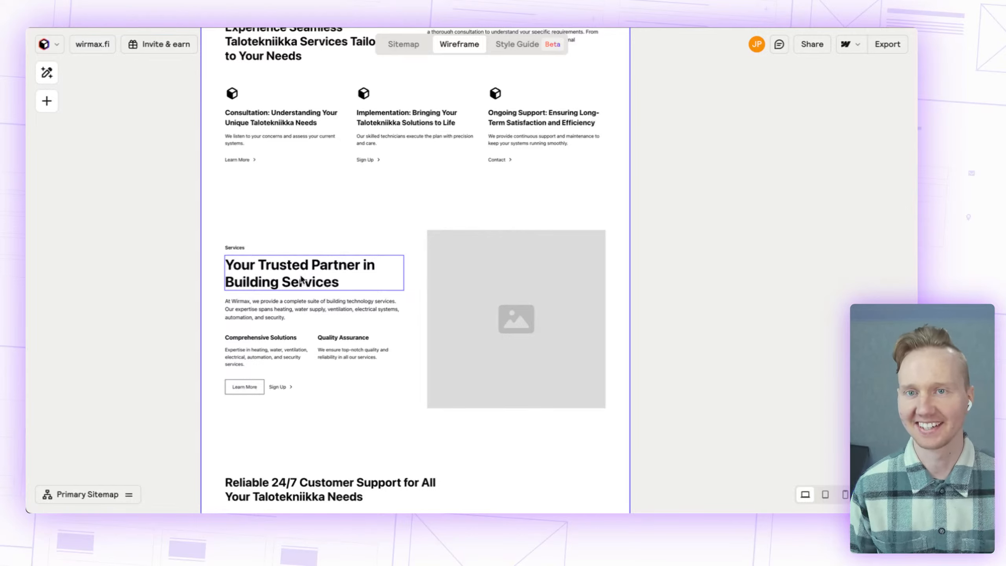
{"action": "scroll", "coordinate": [391, 257], "scroll_direction": "down", "scroll_amount": 2}
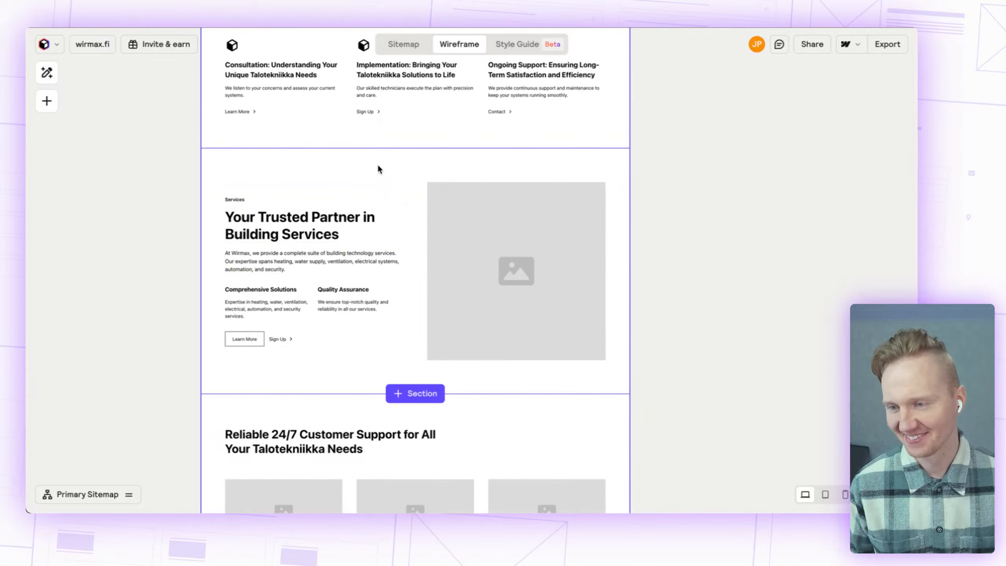
{"action": "scroll", "coordinate": [372, 178], "scroll_direction": "down", "scroll_amount": 8}
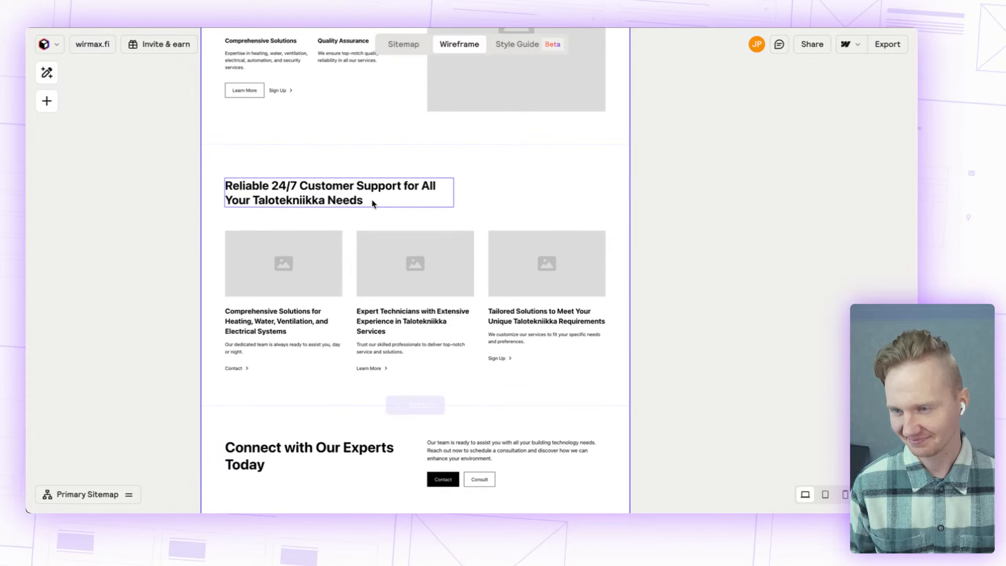
{"action": "scroll", "coordinate": [534, 192], "scroll_direction": "down", "scroll_amount": 5}
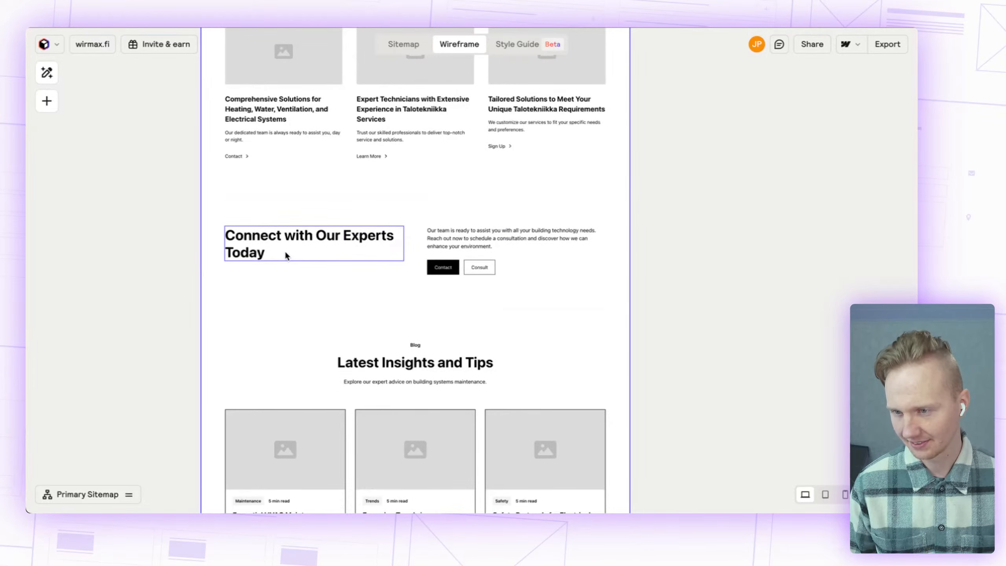
{"action": "scroll", "coordinate": [299, 299], "scroll_direction": "down", "scroll_amount": 3}
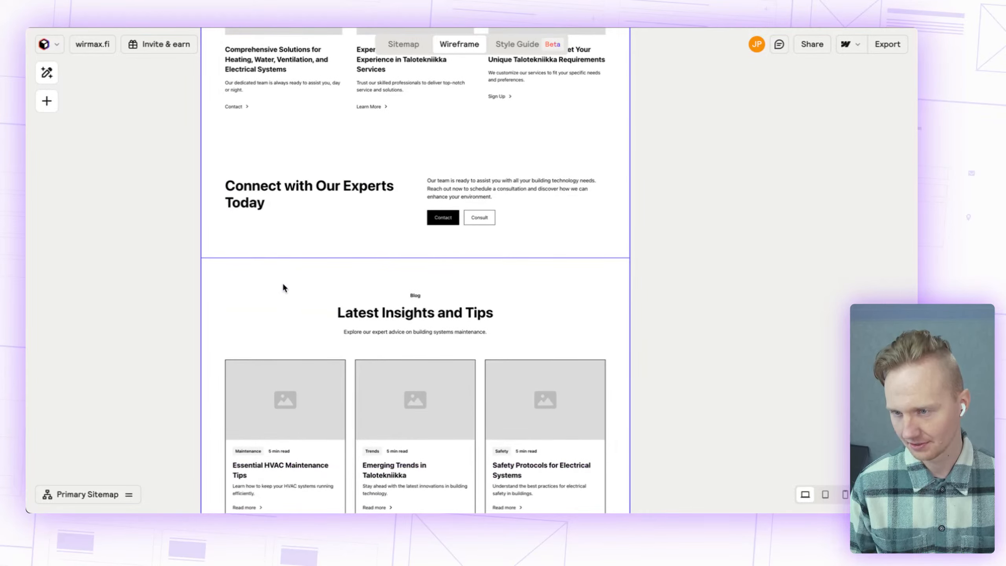
{"action": "scroll", "coordinate": [256, 289], "scroll_direction": "down", "scroll_amount": 3}
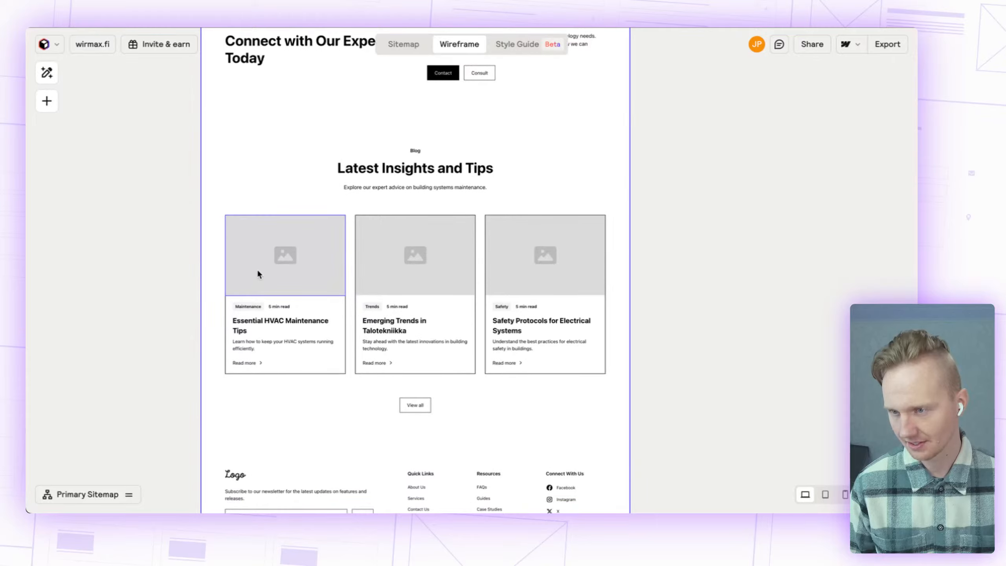
{"action": "scroll", "coordinate": [266, 391], "scroll_direction": "down", "scroll_amount": 3}
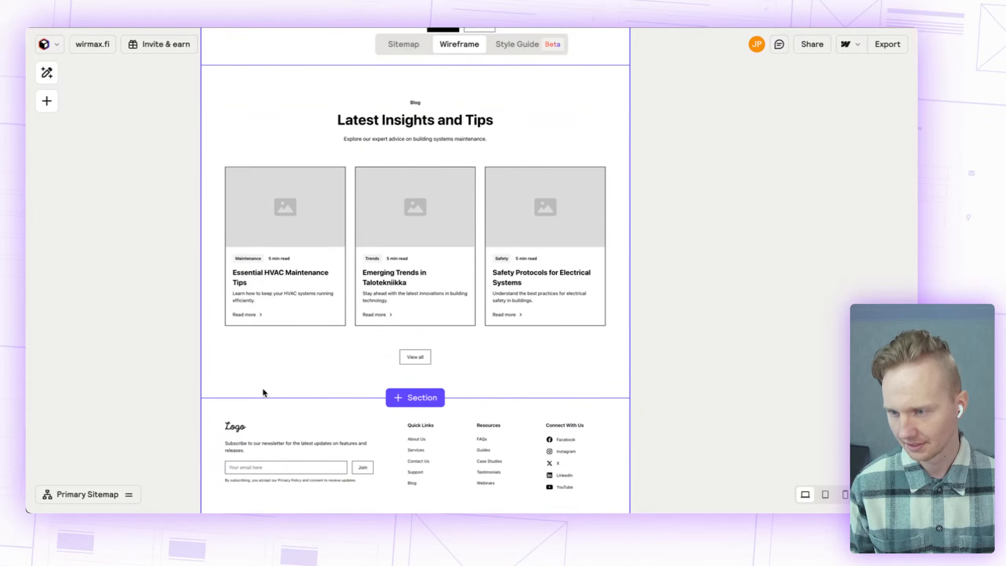
Step: Switch from the Home wireframe to the Style Guide view and dismiss its export announcement
{"action": "scroll", "coordinate": [254, 379], "scroll_direction": "down", "scroll_amount": 3}
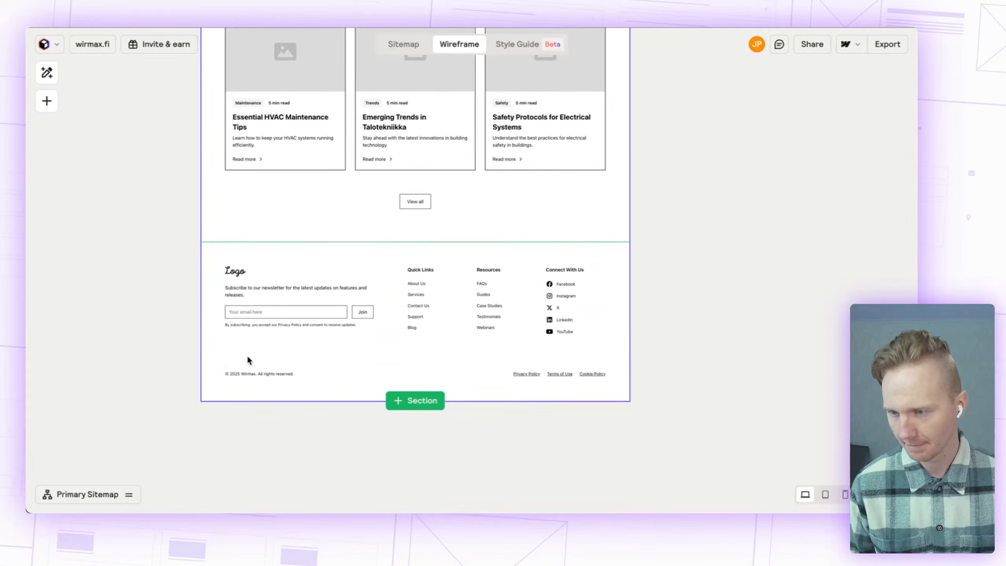
{"action": "scroll", "coordinate": [399, 345], "scroll_direction": "up", "scroll_amount": 20}
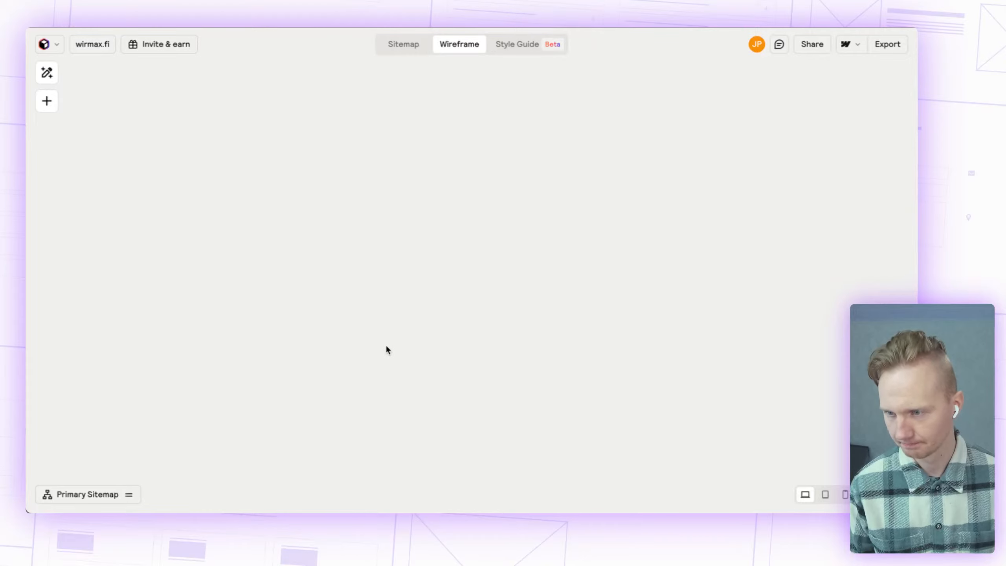
{"action": "left_click", "coordinate": [512, 45]}
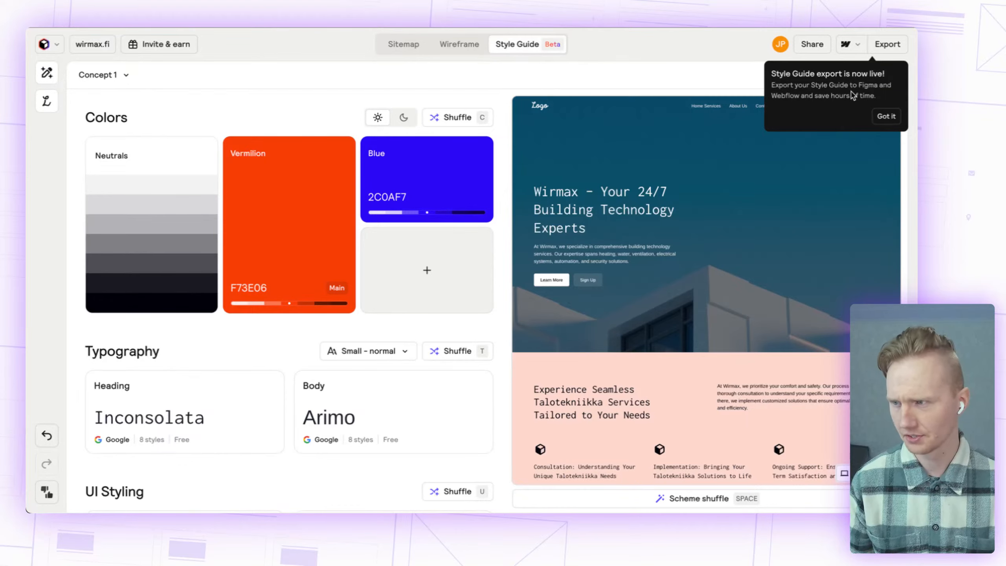
{"action": "left_click", "coordinate": [885, 116]}
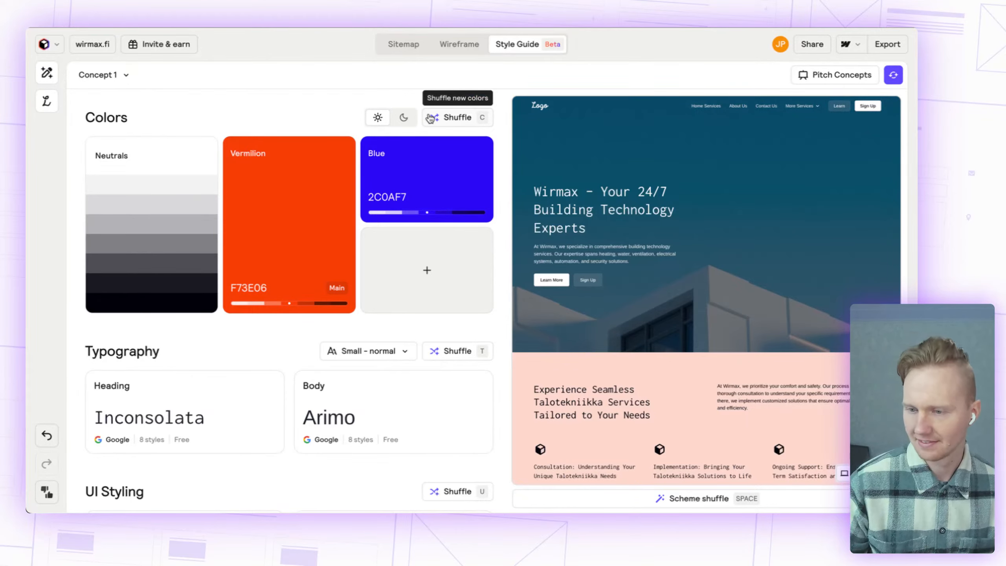
Step: Review the Concept 1 page preview from the hero through the services and contact sections to the blog cards
{"action": "scroll", "coordinate": [700, 297], "scroll_direction": "down", "scroll_amount": 8}
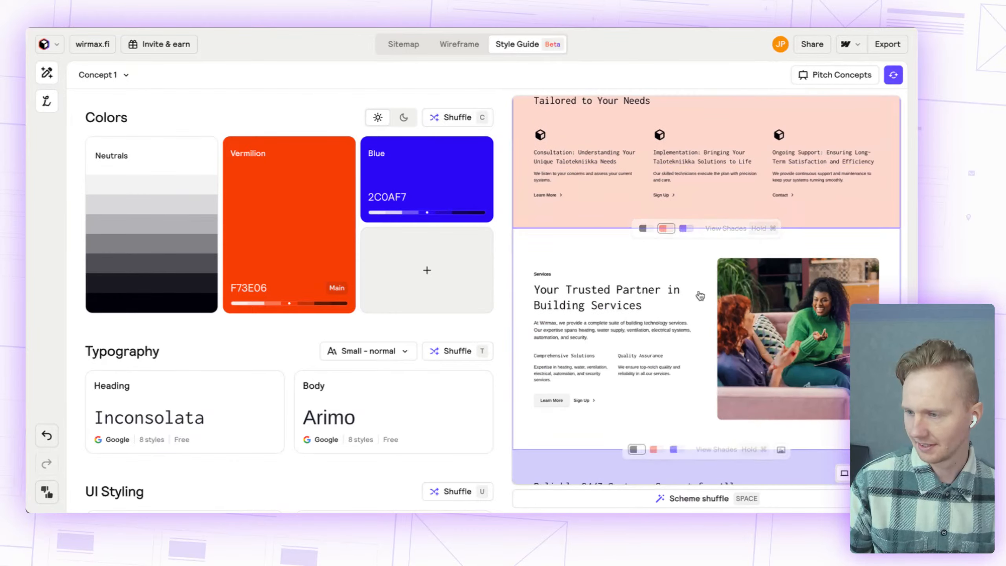
{"action": "scroll", "coordinate": [699, 297], "scroll_direction": "down", "scroll_amount": 10}
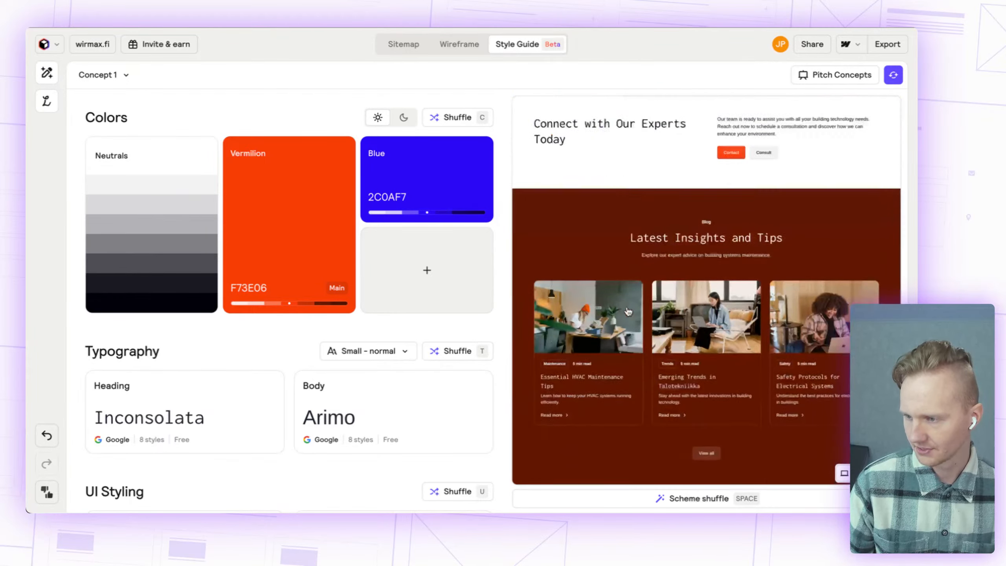
{"action": "scroll", "coordinate": [627, 313], "scroll_direction": "down", "scroll_amount": 2}
{"action": "scroll", "coordinate": [619, 349], "scroll_direction": "up", "scroll_amount": 15}
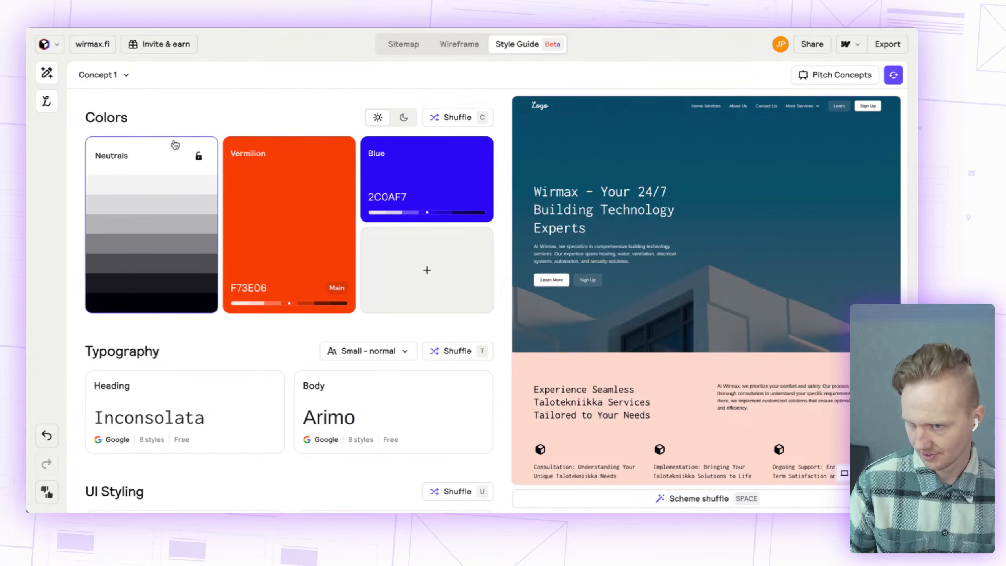
Step: Examine the brand settings for uploading a logo asset in light and dark mode
{"action": "left_click", "coordinate": [46, 76]}
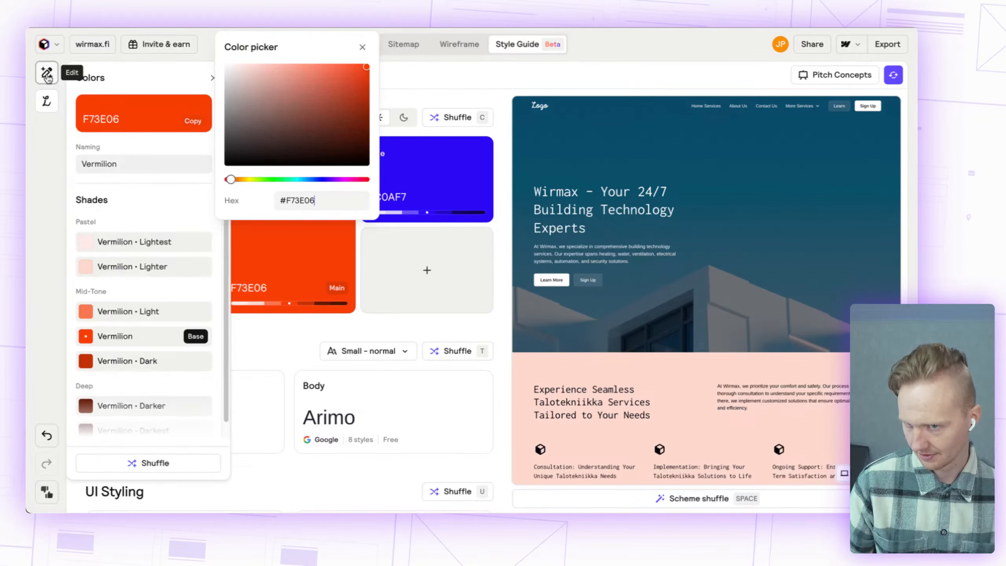
{"action": "left_click", "coordinate": [46, 101]}
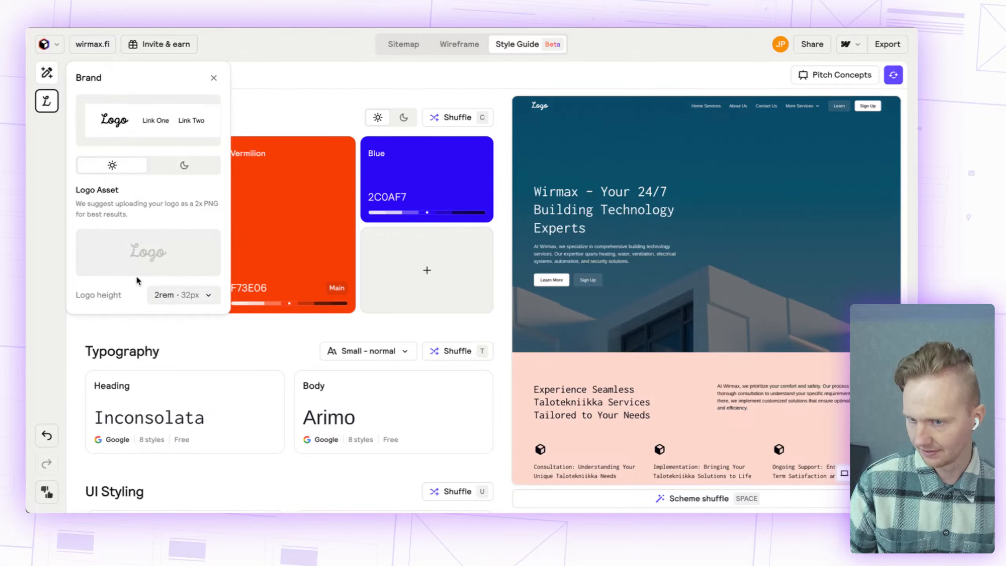
{"action": "mouse_move", "coordinate": [147, 272]}
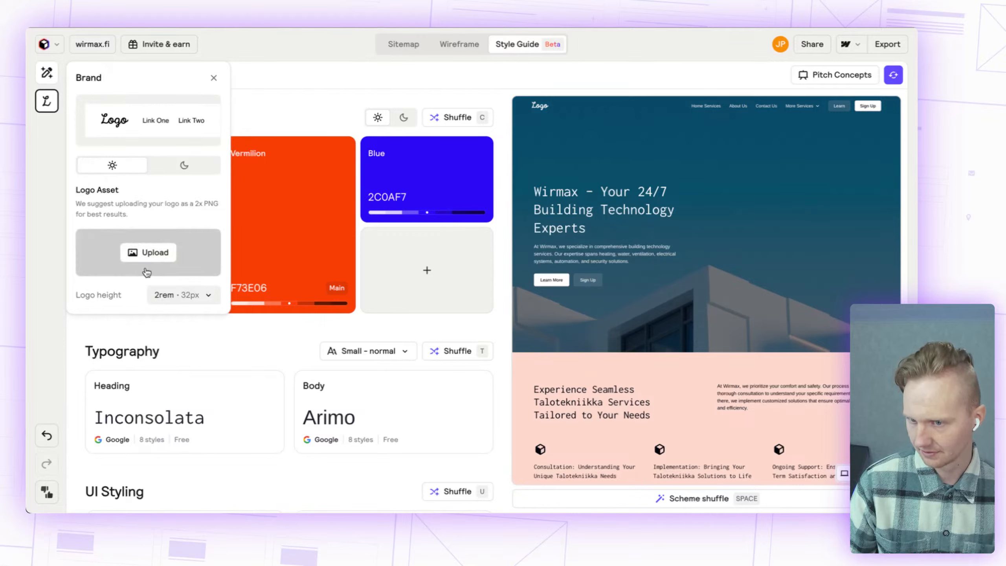
{"action": "left_click", "coordinate": [180, 168]}
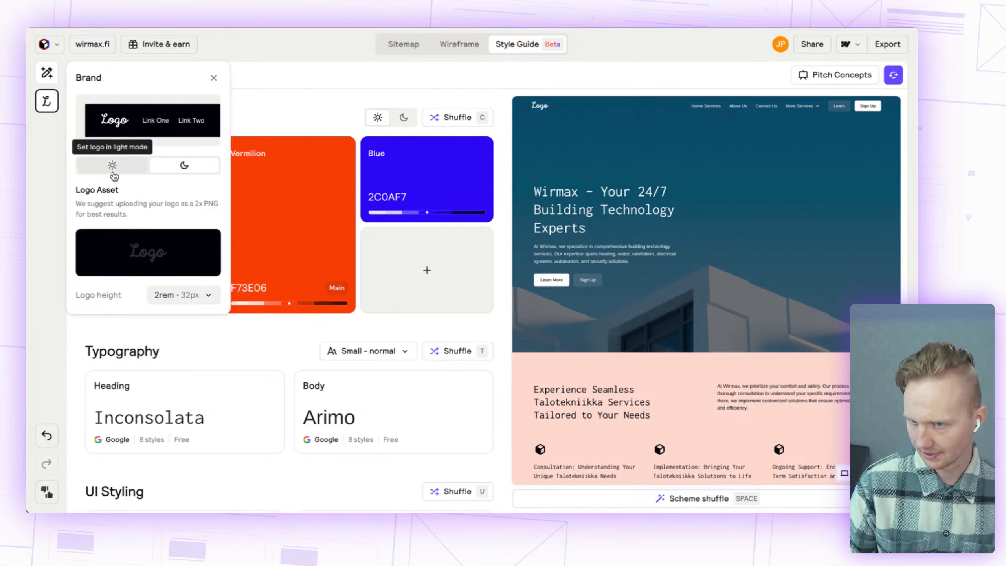
{"action": "left_click", "coordinate": [113, 174]}
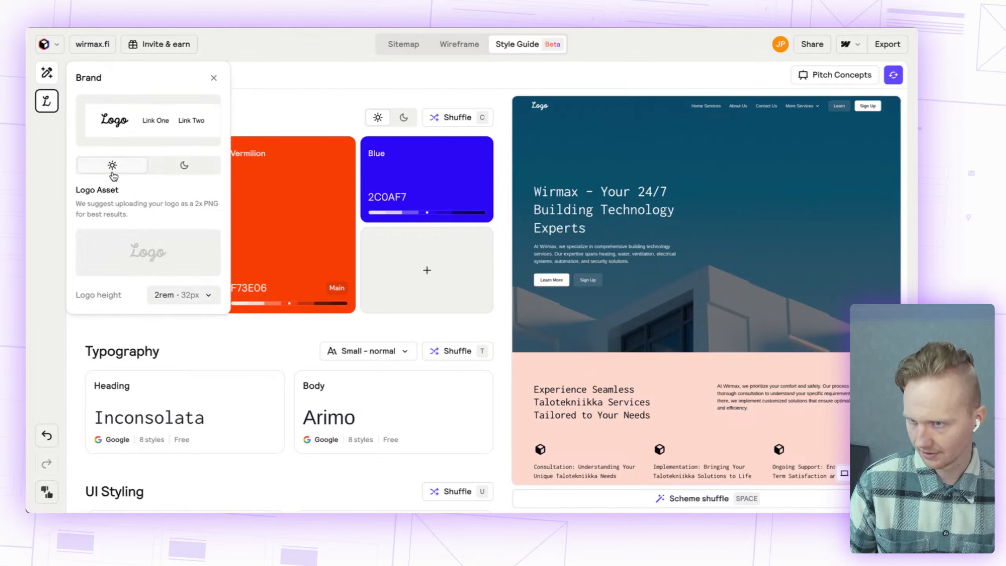
{"action": "left_click", "coordinate": [310, 87]}
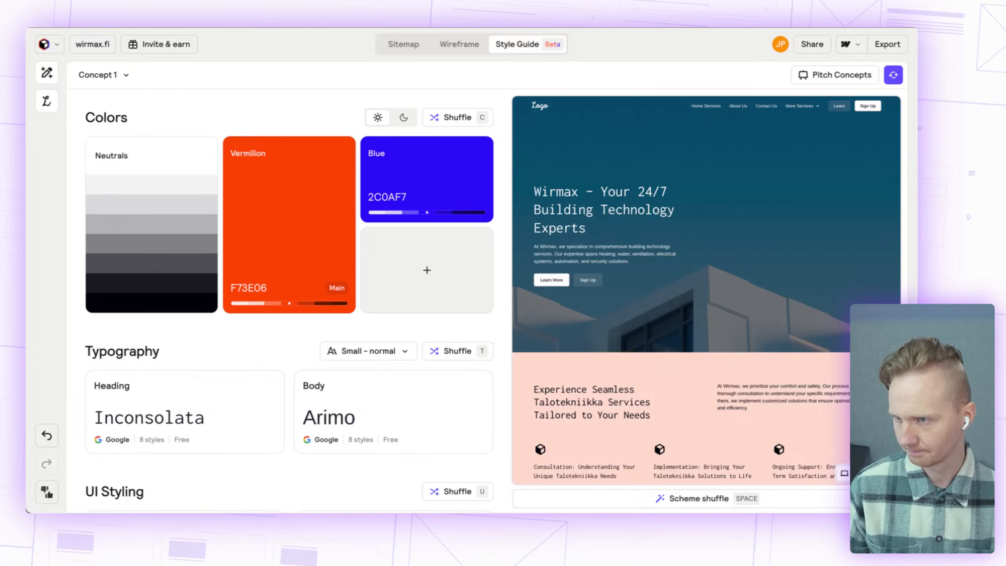
Step: Open the wirmax.fi website in a new browser tab and dismiss its promotional pop-up
{"action": "key", "text": "super+t"}
{"action": "type", "text": "wirma"}
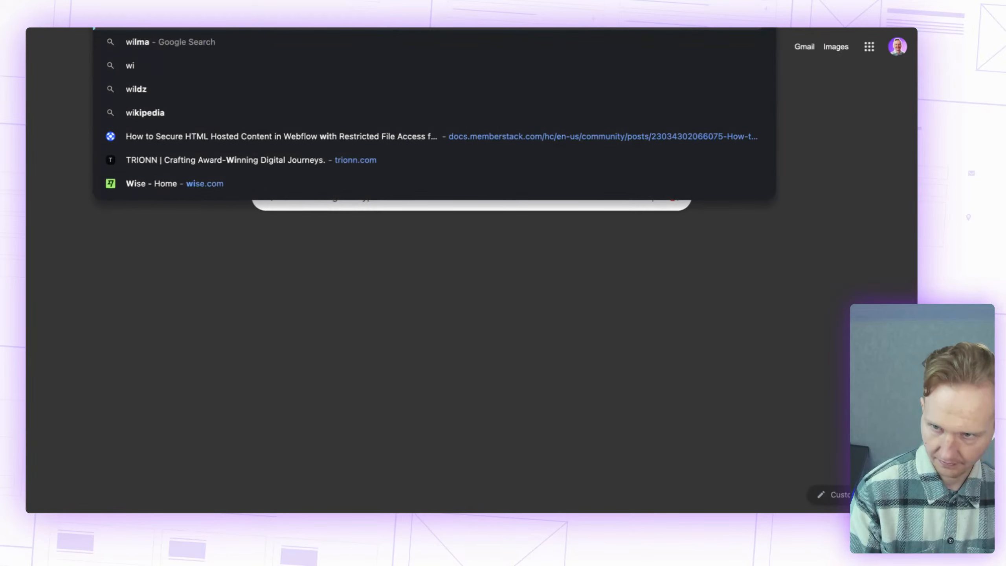
{"action": "key", "text": "Return"}
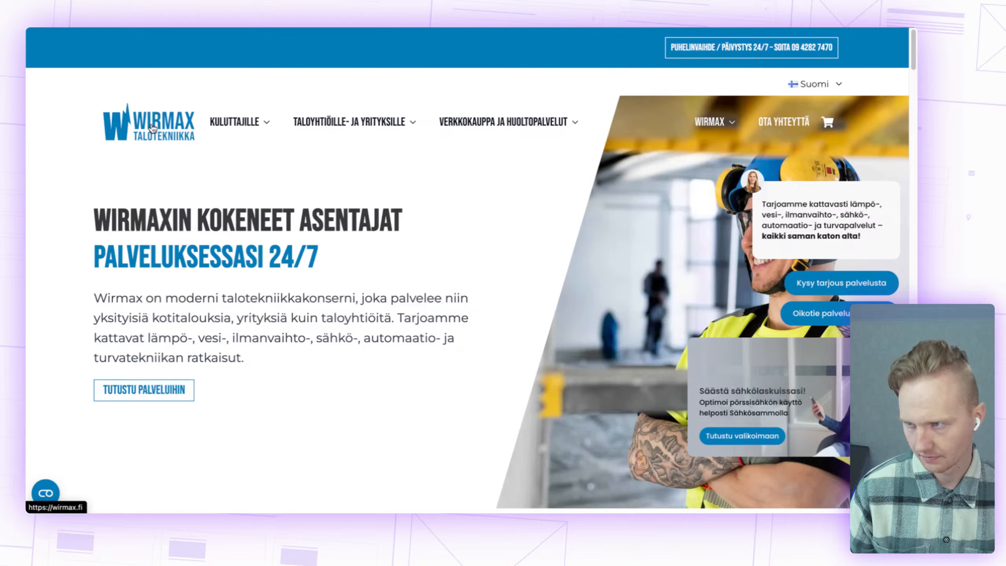
{"action": "left_click", "coordinate": [151, 129]}
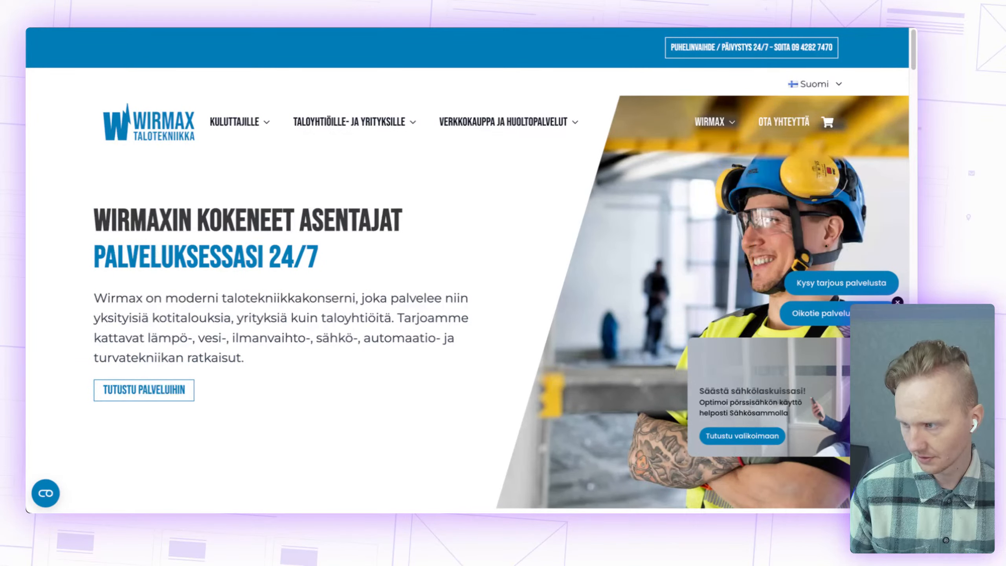
{"action": "left_click", "coordinate": [897, 300]}
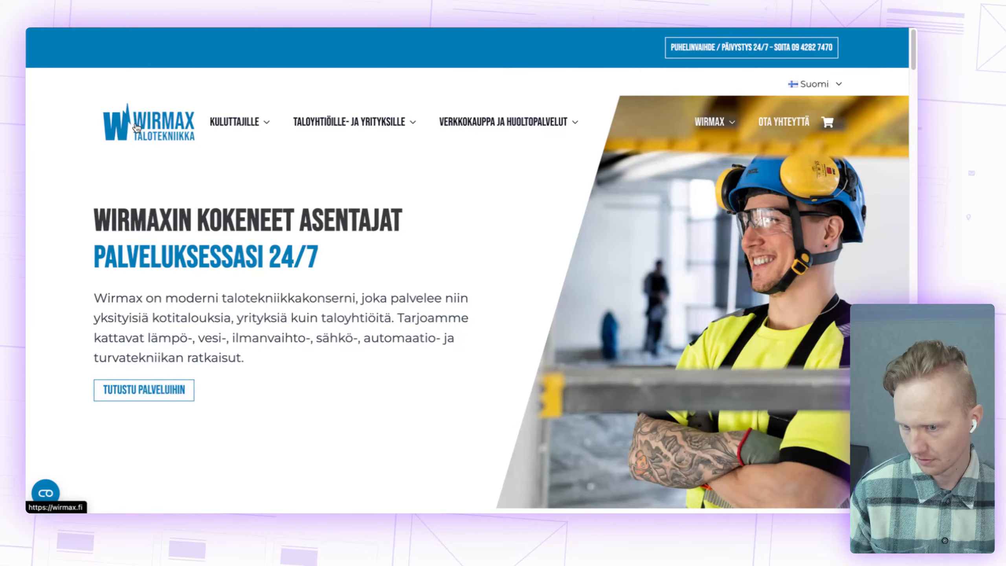
Step: Copy the full Wirmax Talotekniikka logo image from the website's homepage header
{"action": "scroll", "coordinate": [144, 143], "scroll_direction": "down", "scroll_amount": 5}
{"action": "scroll", "coordinate": [140, 146], "scroll_direction": "up", "scroll_amount": 5}
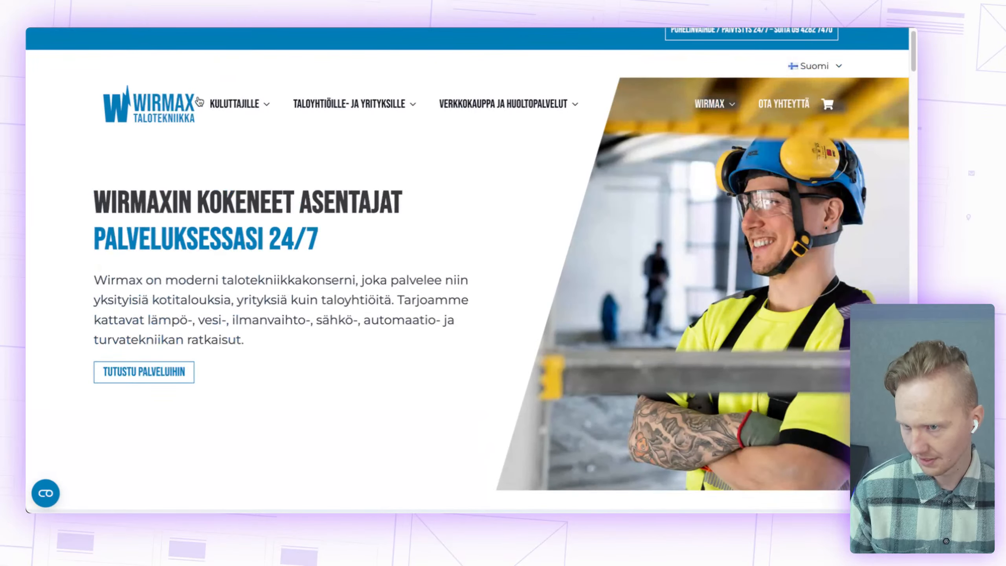
{"action": "scroll", "coordinate": [192, 110], "scroll_direction": "down", "scroll_amount": 9}
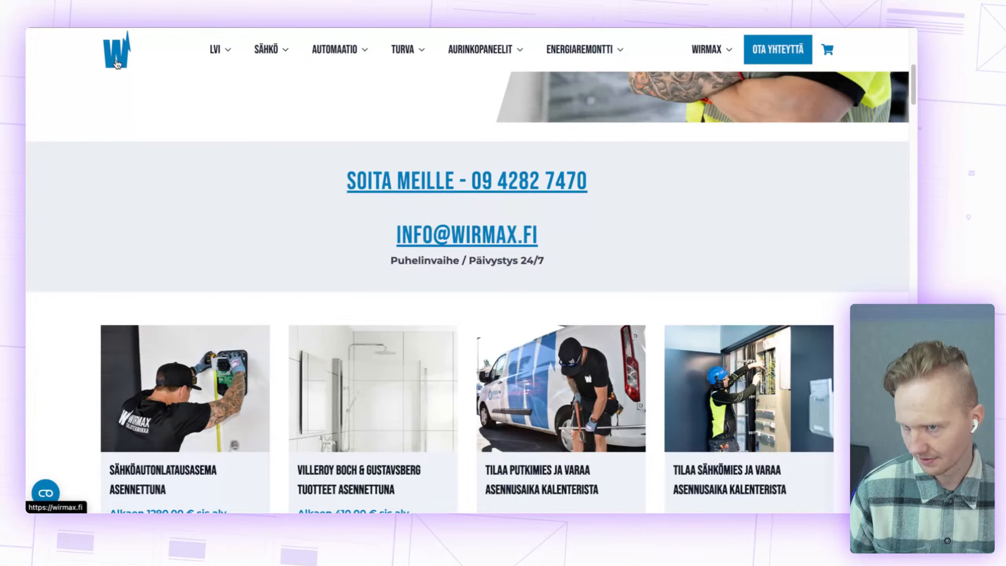
{"action": "left_click", "coordinate": [117, 62]}
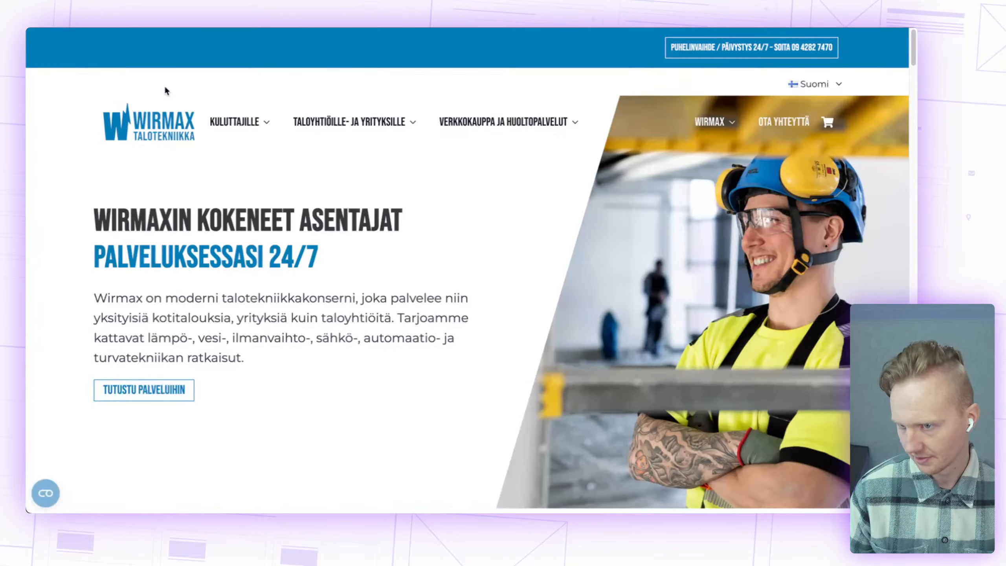
{"action": "right_click", "coordinate": [166, 124]}
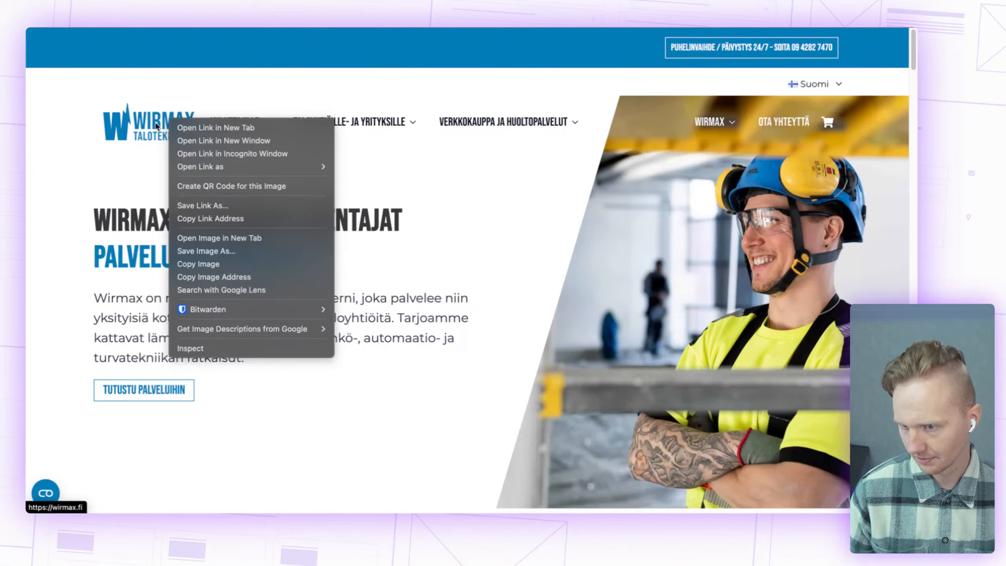
{"action": "left_click", "coordinate": [205, 265]}
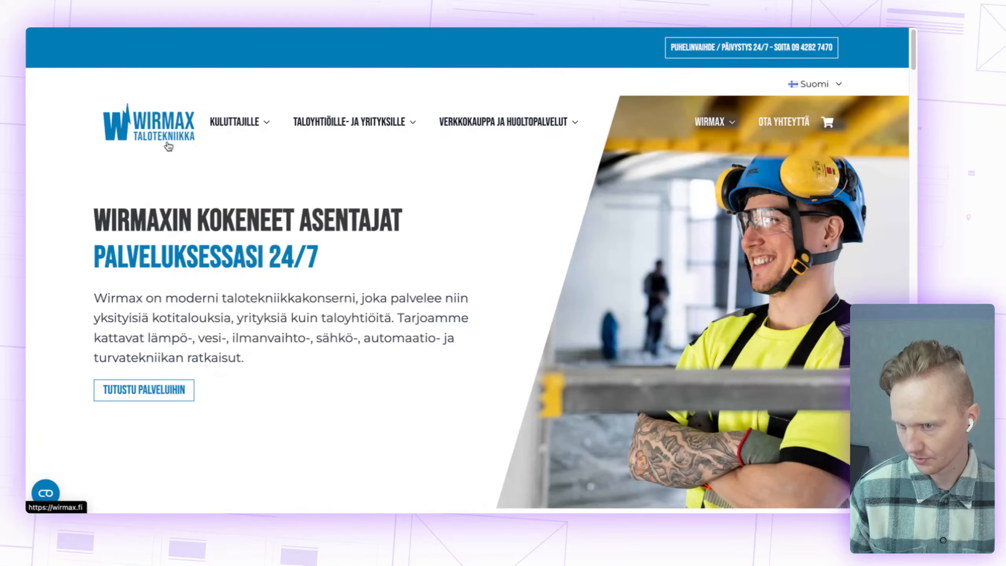
Step: Switch to Figma and paste the copied Wirmax logo onto an empty area of the DESIGN page's canvas
{"action": "key", "text": "ctrl+Right"}
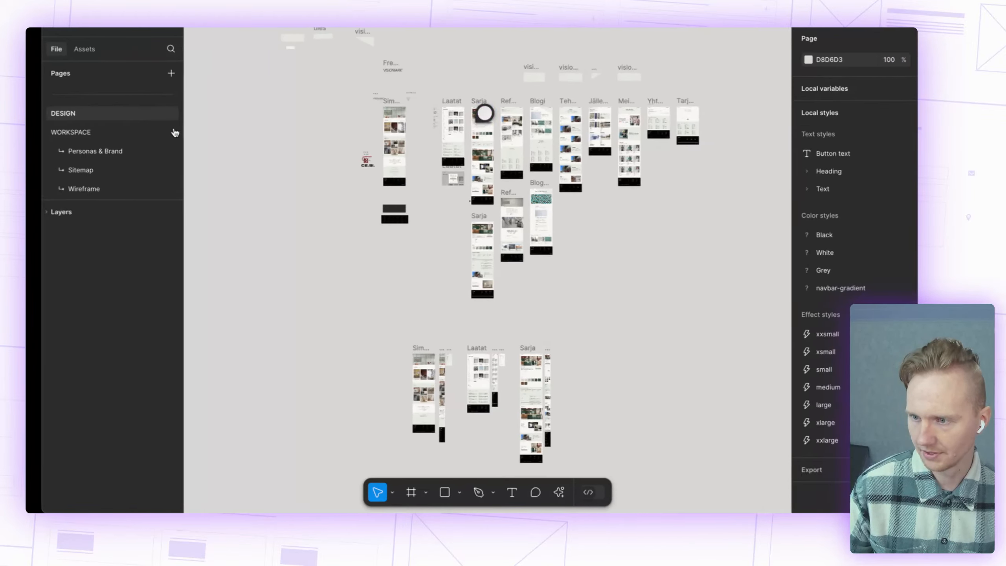
{"action": "scroll", "coordinate": [290, 228], "scroll_direction": "left", "scroll_amount": 3}
{"action": "scroll", "coordinate": [229, 195], "scroll_direction": "up", "scroll_amount": 4}
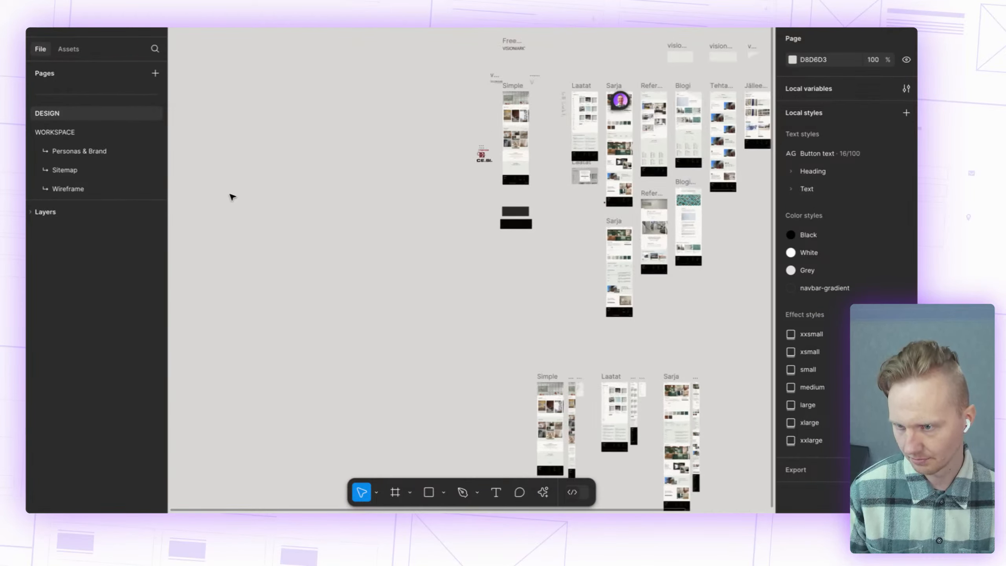
{"action": "key", "text": "super+v"}
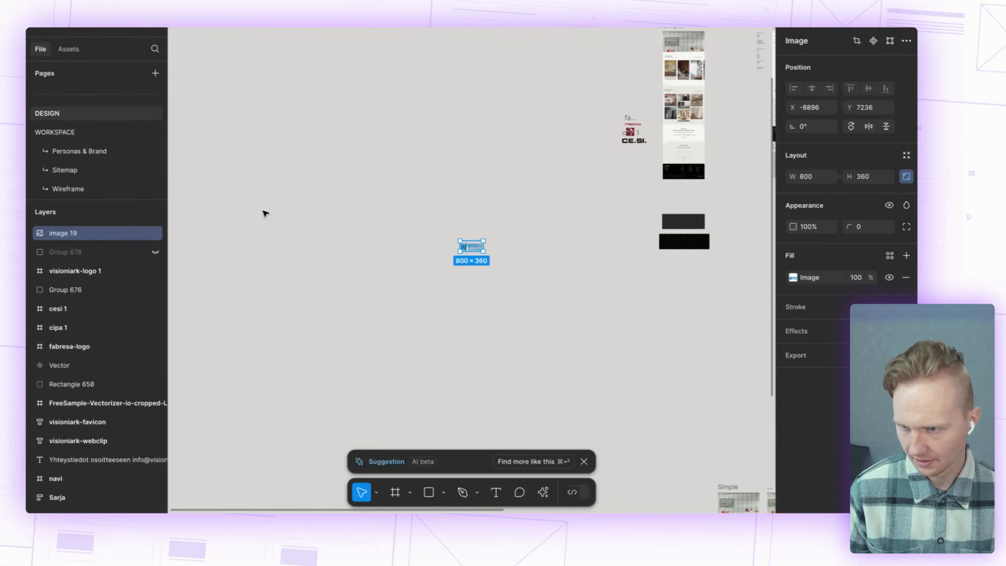
{"action": "scroll", "coordinate": [440, 242], "scroll_direction": "up", "scroll_amount": 5}
{"action": "scroll", "coordinate": [503, 254], "scroll_direction": "up", "scroll_amount": 3}
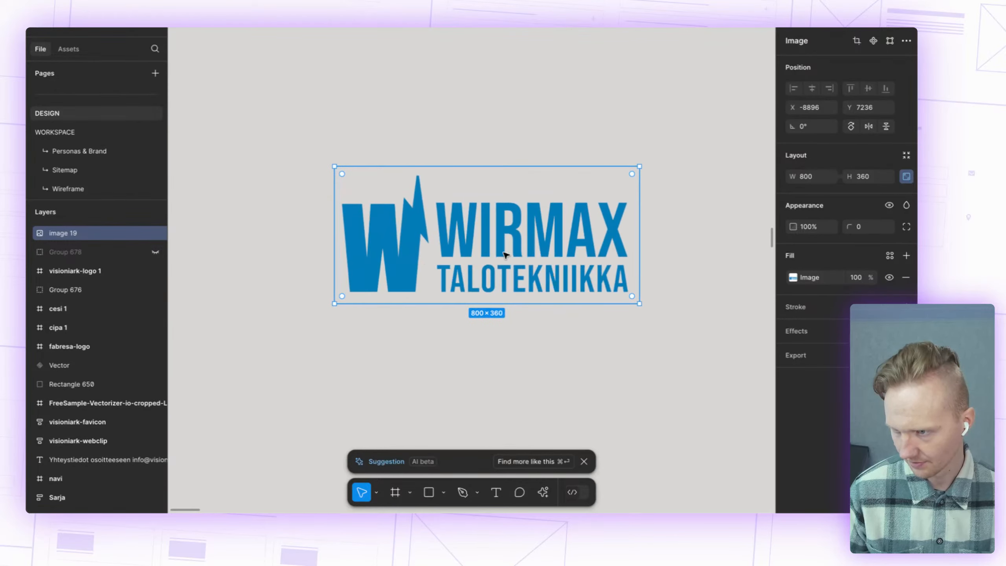
Step: Duplicate the logo directly below itself and raise the upper logo's image exposure to make it light blue
{"action": "scroll", "coordinate": [531, 244], "scroll_direction": "down", "scroll_amount": 2}
{"action": "left_click_drag", "start_coordinate": [534, 242], "coordinate": [533, 358]}
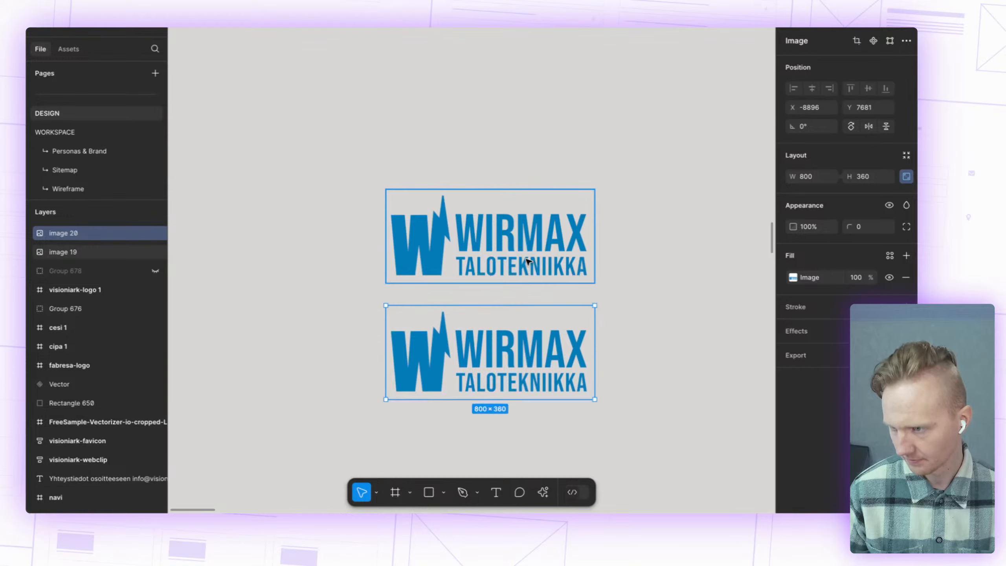
{"action": "left_click", "coordinate": [523, 222]}
{"action": "left_click", "coordinate": [793, 277]}
{"action": "mouse_move", "coordinate": [709, 295]}
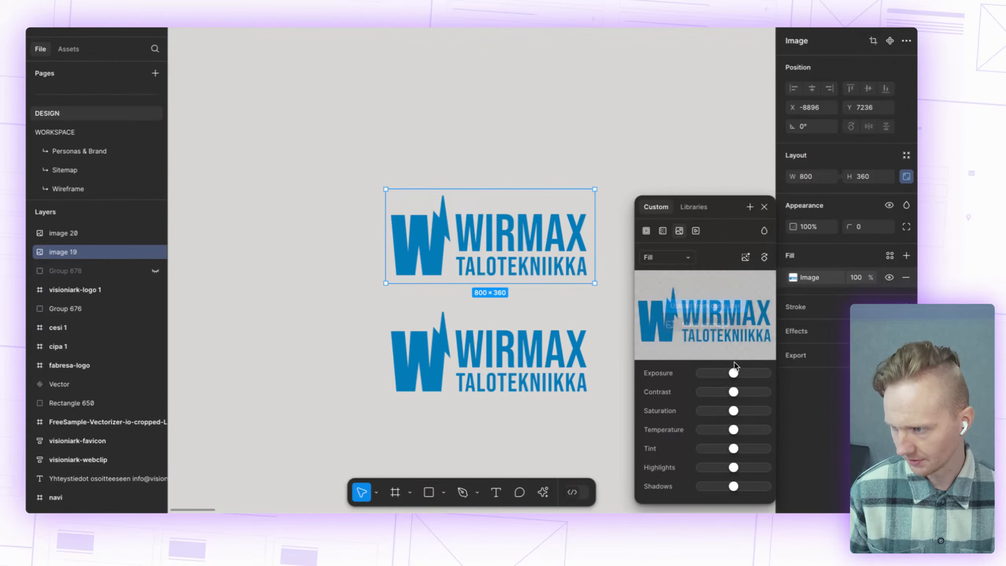
{"action": "left_click_drag", "start_coordinate": [734, 373], "coordinate": [747, 374]}
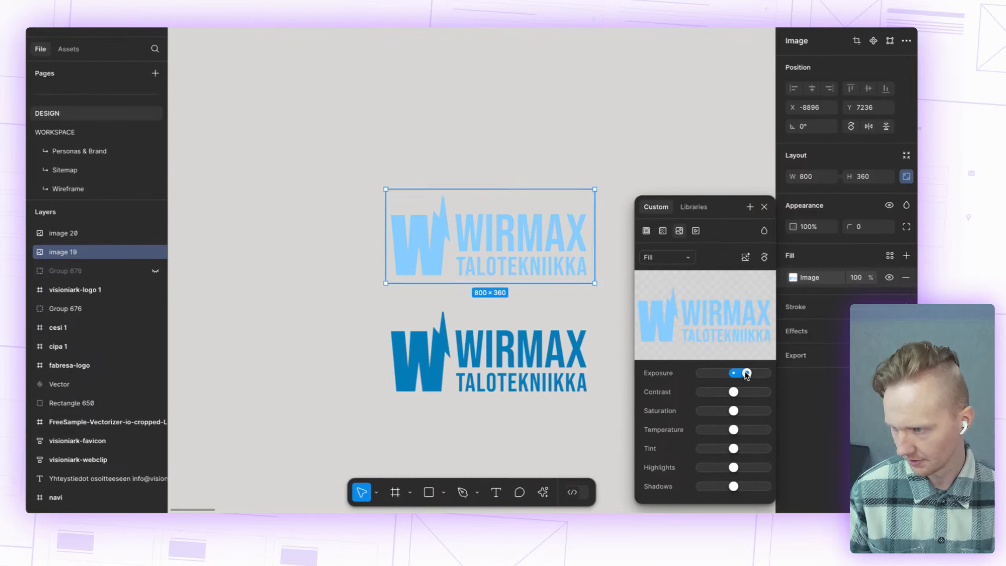
Step: Lower the image exposure of the lower logo copy to make it dark navy
{"action": "left_click", "coordinate": [510, 366]}
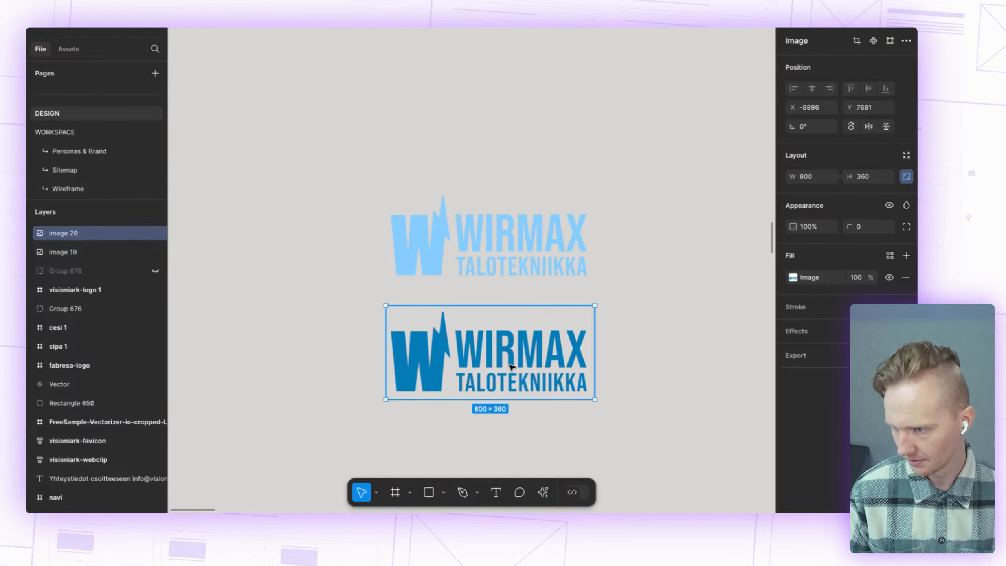
{"action": "left_click", "coordinate": [793, 277]}
{"action": "left_click_drag", "start_coordinate": [735, 376], "coordinate": [722, 376]}
{"action": "left_click", "coordinate": [764, 207]}
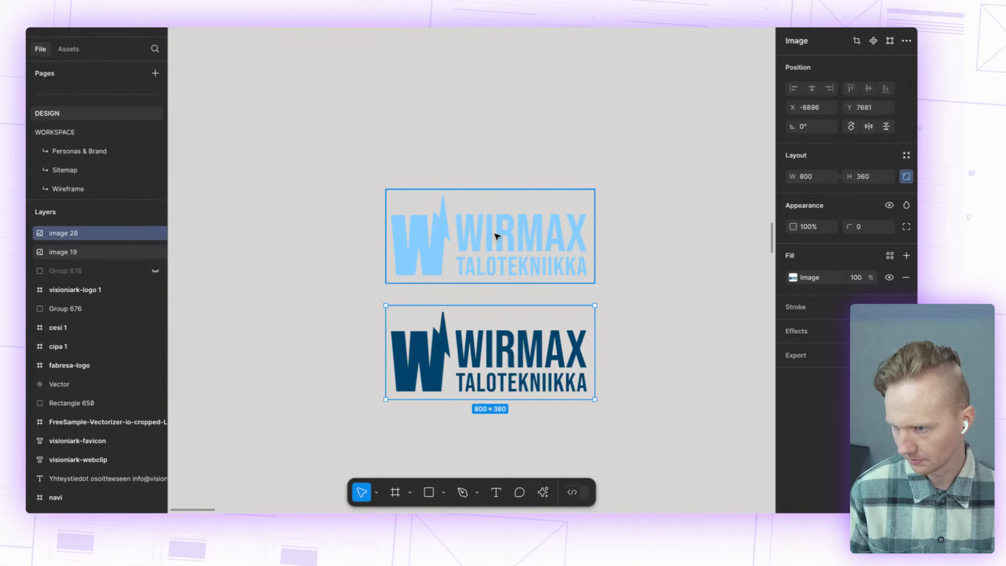
Step: Export both the light blue and dark navy Wirmax logos as 1x PNG files to the Desktop
{"action": "left_click", "coordinate": [497, 236]}
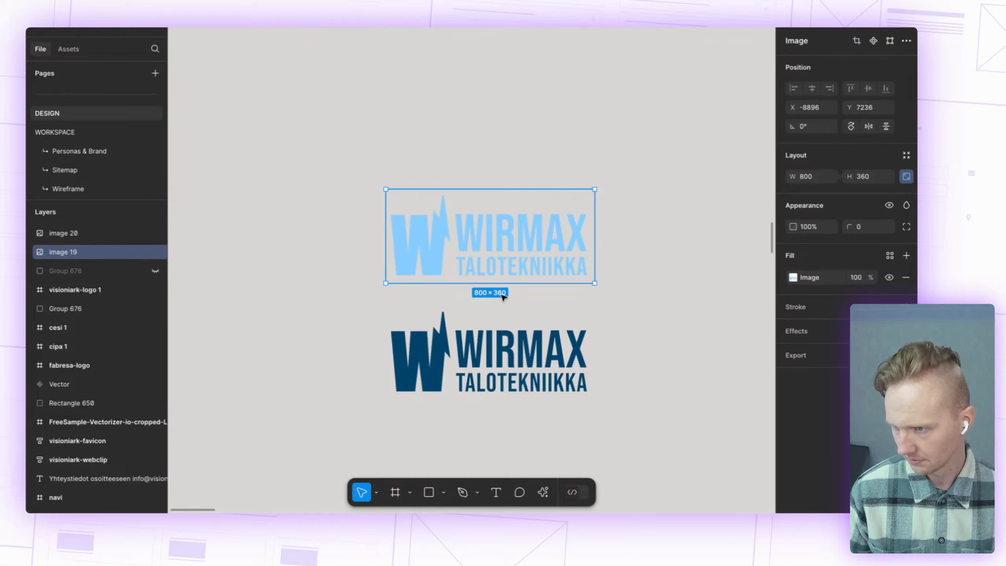
{"action": "left_click", "coordinate": [499, 355], "text": "shift"}
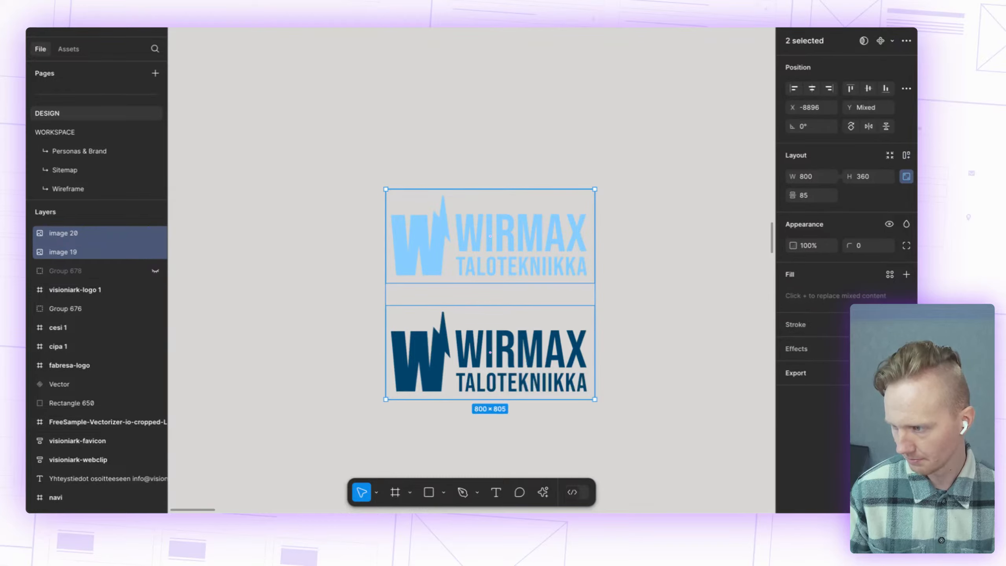
{"action": "left_click", "coordinate": [905, 373]}
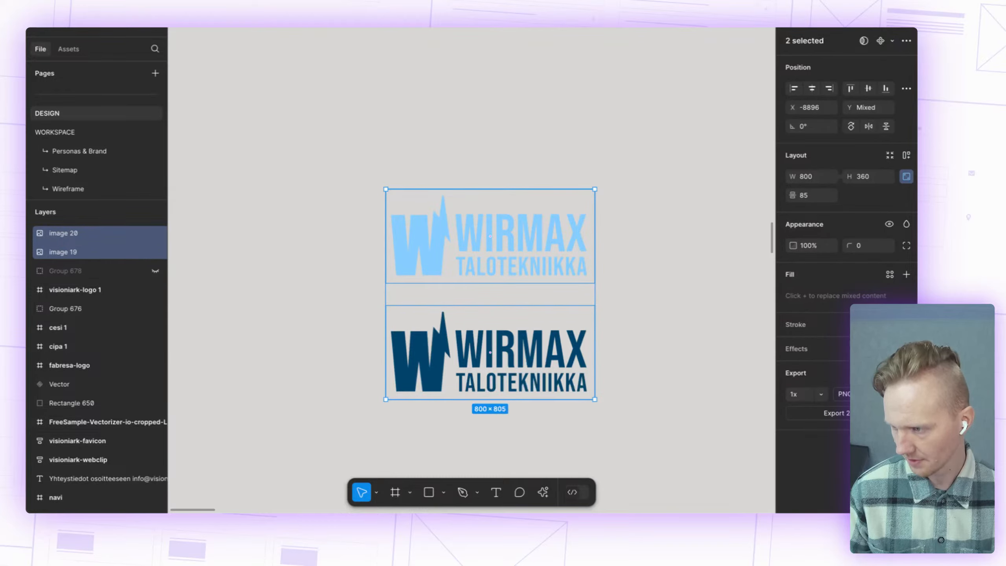
{"action": "left_click", "coordinate": [835, 413]}
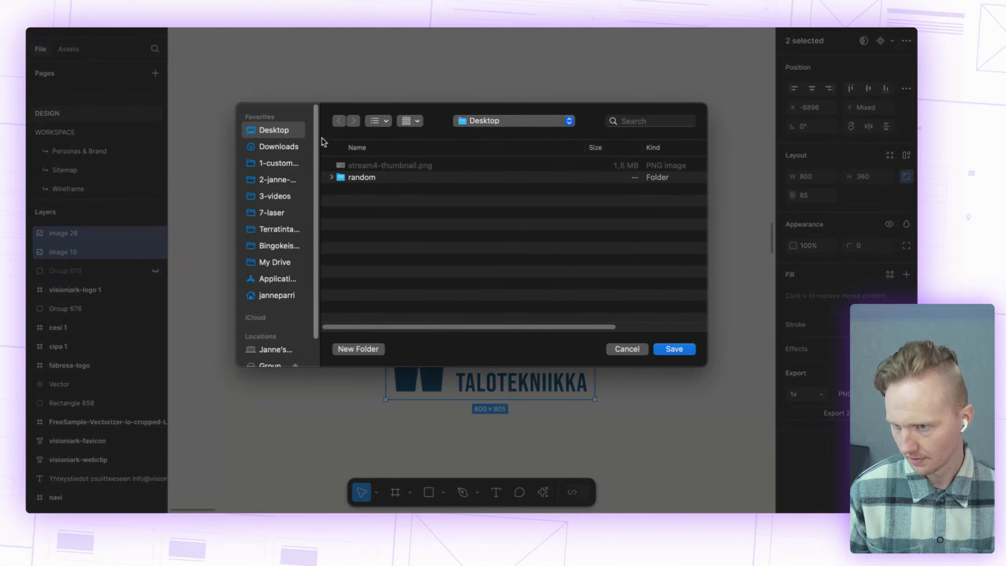
{"action": "left_click", "coordinate": [688, 354]}
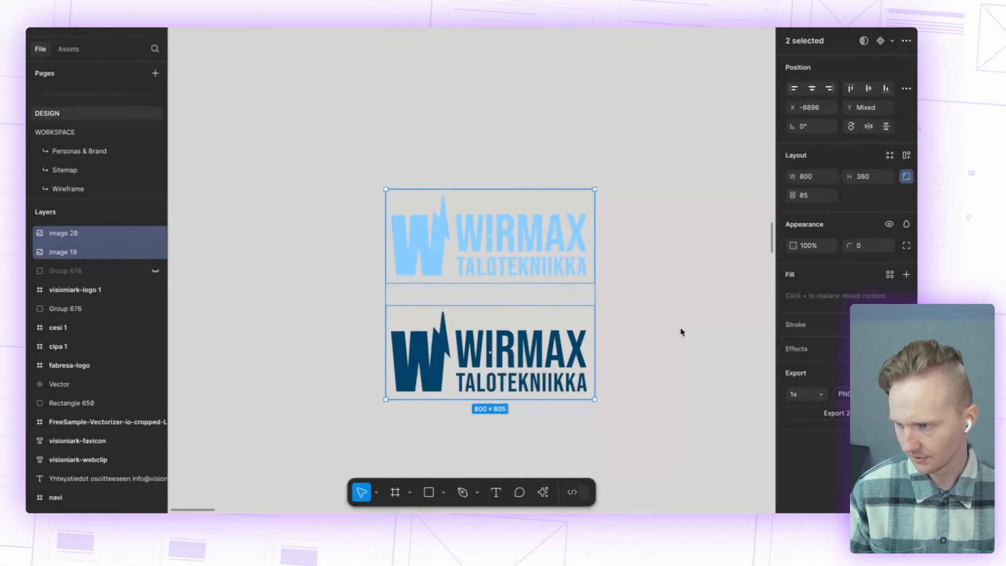
Step: Delete both Wirmax logo images from the Figma canvas
{"action": "left_click", "coordinate": [609, 150]}
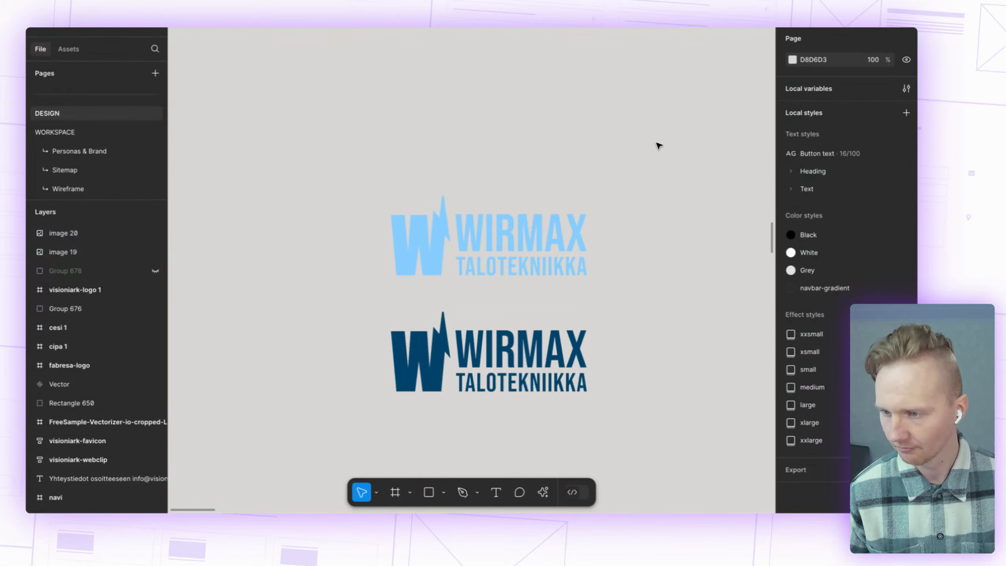
{"action": "left_click_drag", "start_coordinate": [657, 143], "coordinate": [402, 417]}
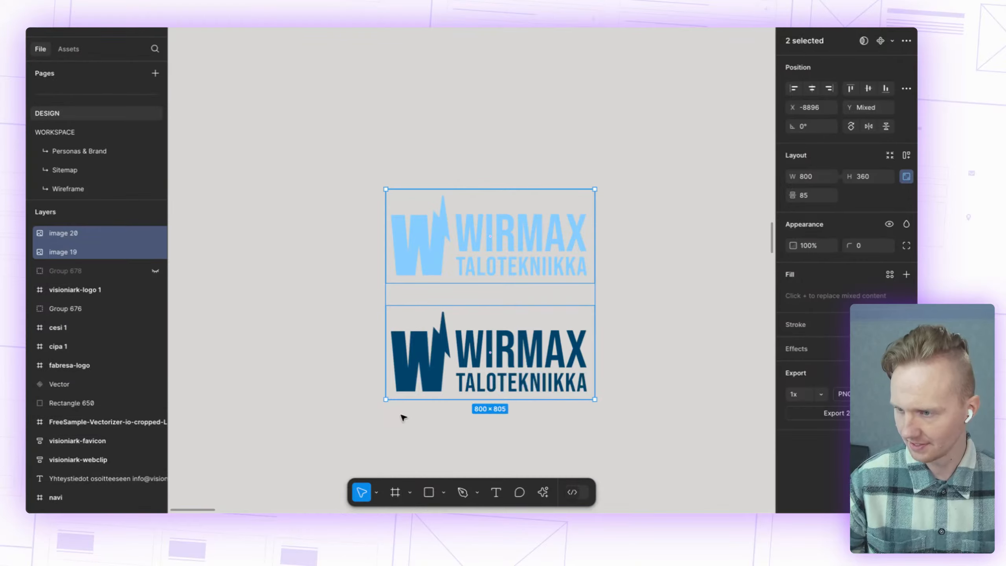
{"action": "key", "text": "Delete"}
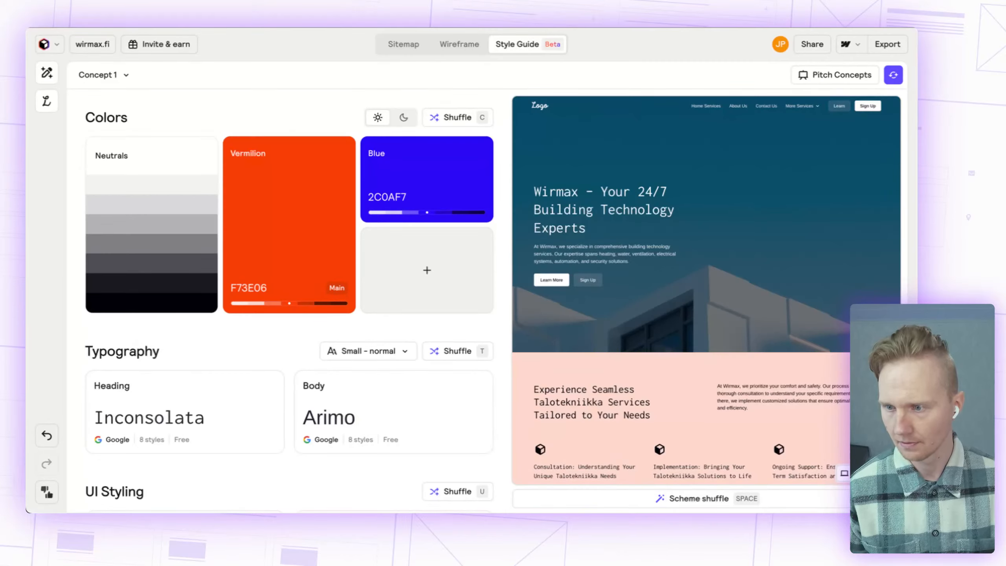
Step: Switch to Relume's style guide and upload image 20.png from the Desktop as the light mode brand logo
{"action": "left_click", "coordinate": [46, 101]}
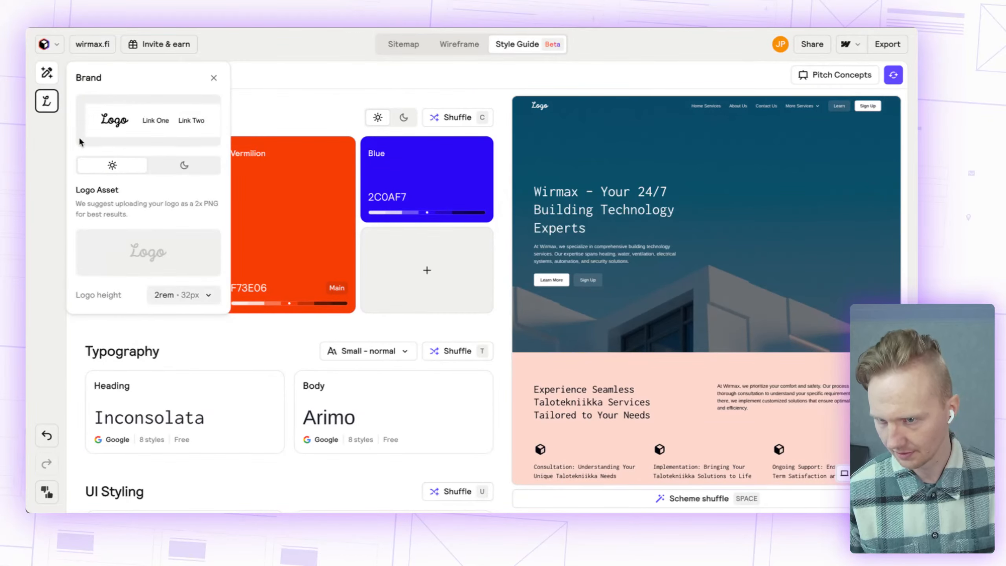
{"action": "left_click", "coordinate": [145, 262]}
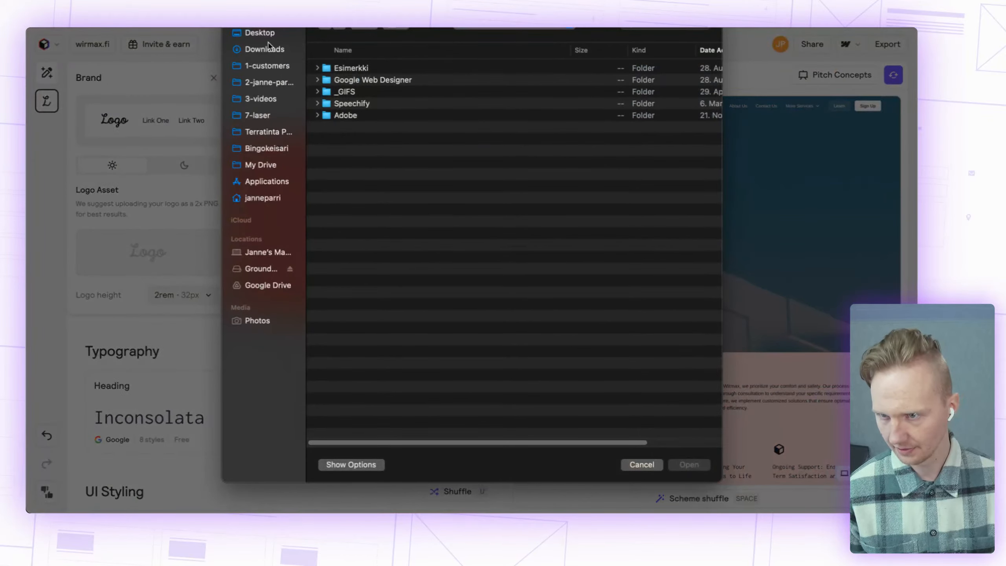
{"action": "left_click", "coordinate": [266, 37]}
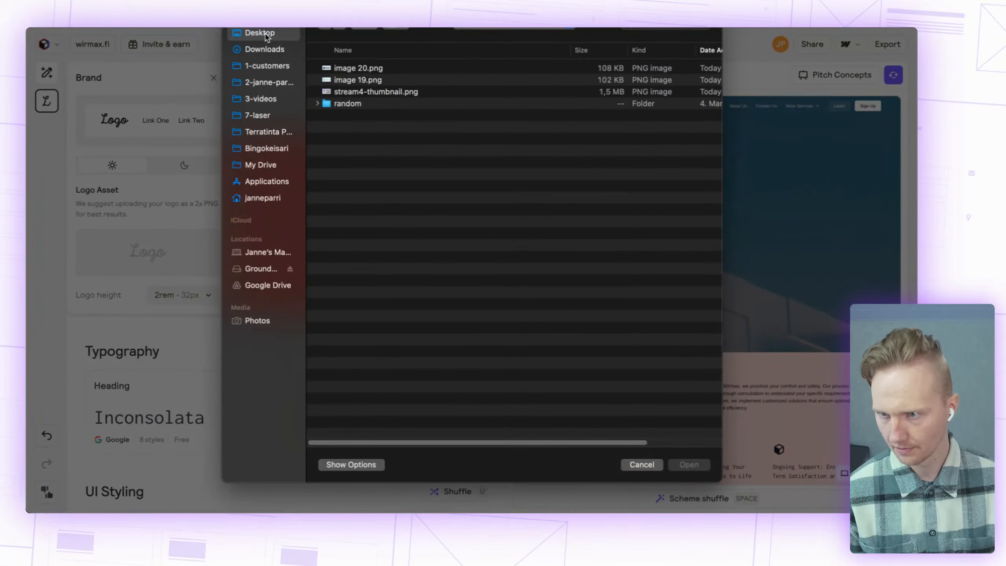
{"action": "left_click", "coordinate": [352, 70]}
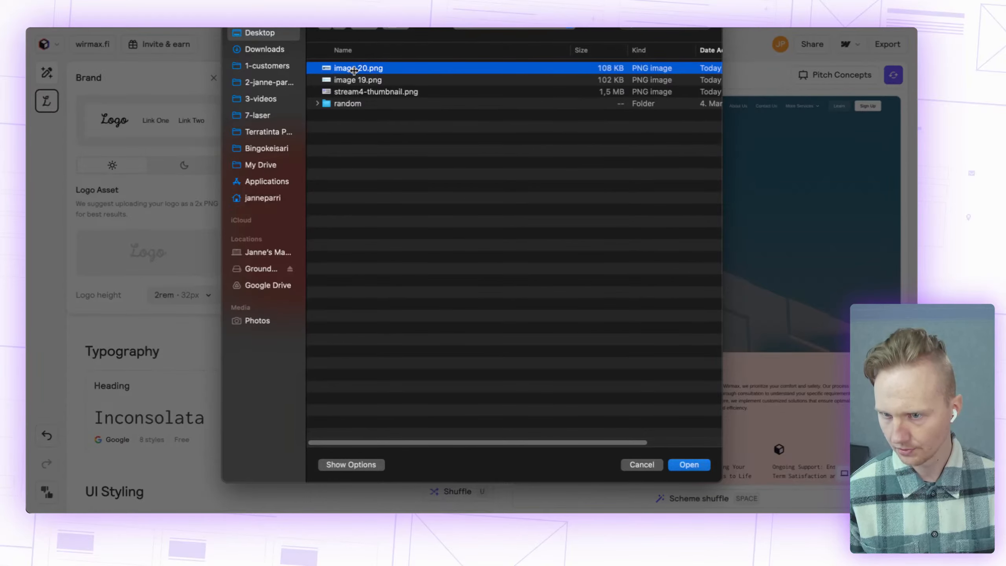
{"action": "double_click", "coordinate": [353, 69]}
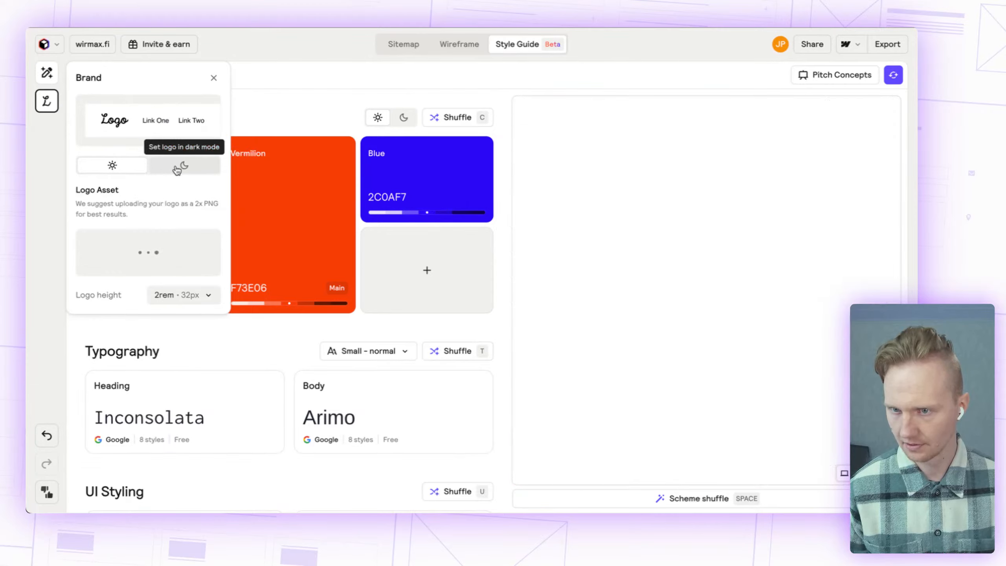
Step: Upload image 19.png as the dark mode brand logo and close the brand settings
{"action": "left_click", "coordinate": [179, 168]}
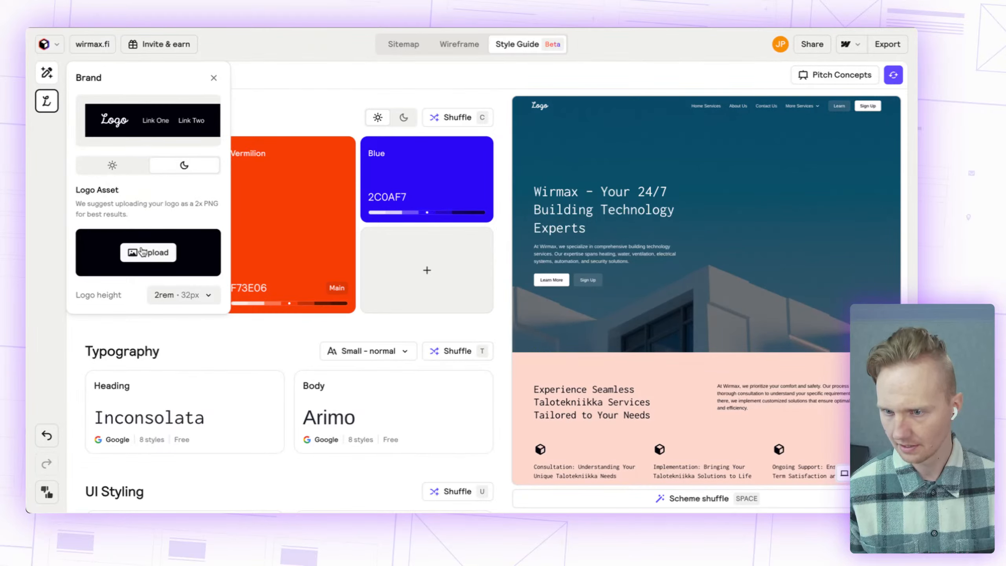
{"action": "left_click", "coordinate": [148, 252]}
{"action": "double_click", "coordinate": [346, 80]}
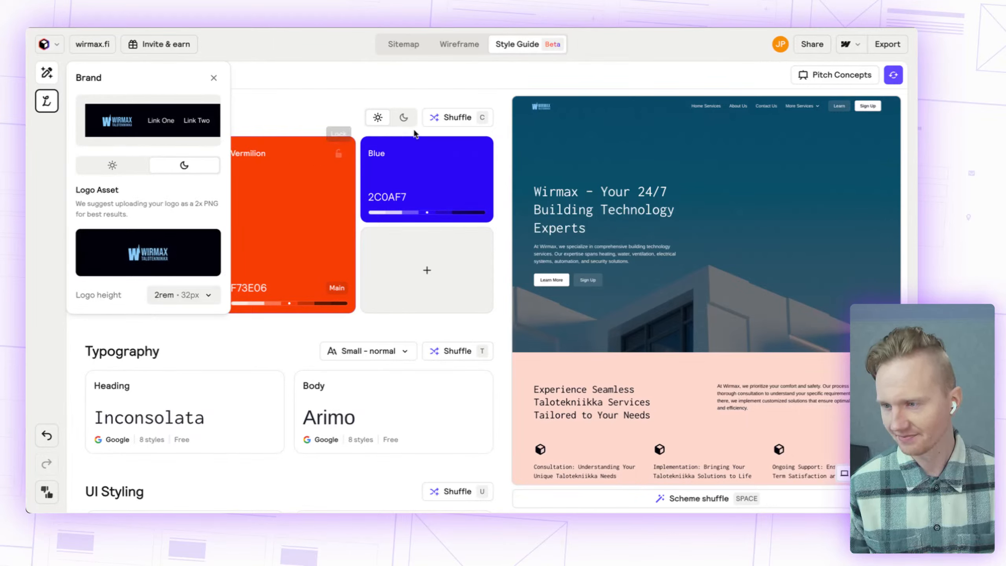
{"action": "left_click", "coordinate": [254, 106]}
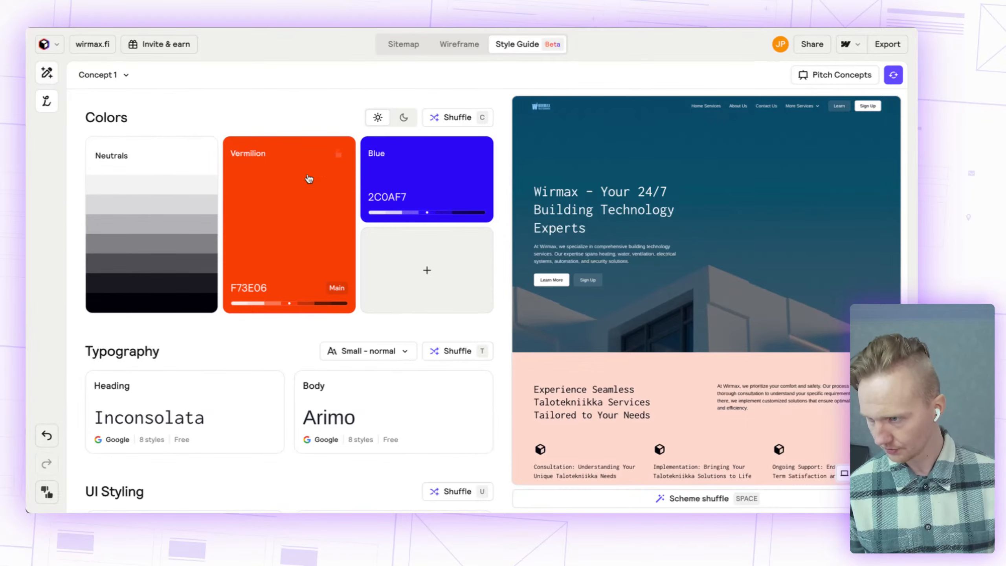
Step: Look over the page preview and open the image settings of its hero section
{"action": "scroll", "coordinate": [725, 239], "scroll_direction": "down", "scroll_amount": 5}
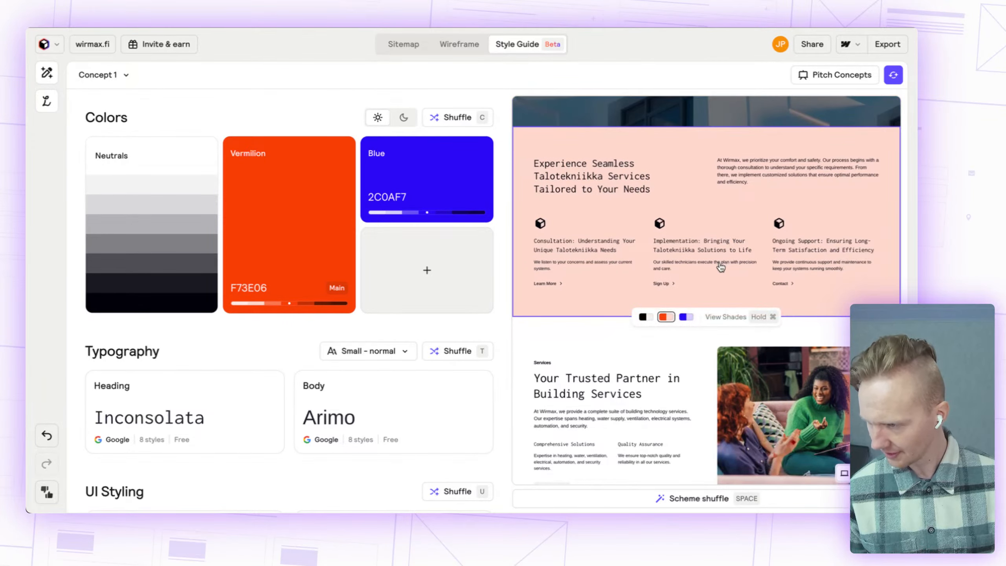
{"action": "scroll", "coordinate": [719, 265], "scroll_direction": "down", "scroll_amount": 3}
{"action": "scroll", "coordinate": [720, 265], "scroll_direction": "up", "scroll_amount": 8}
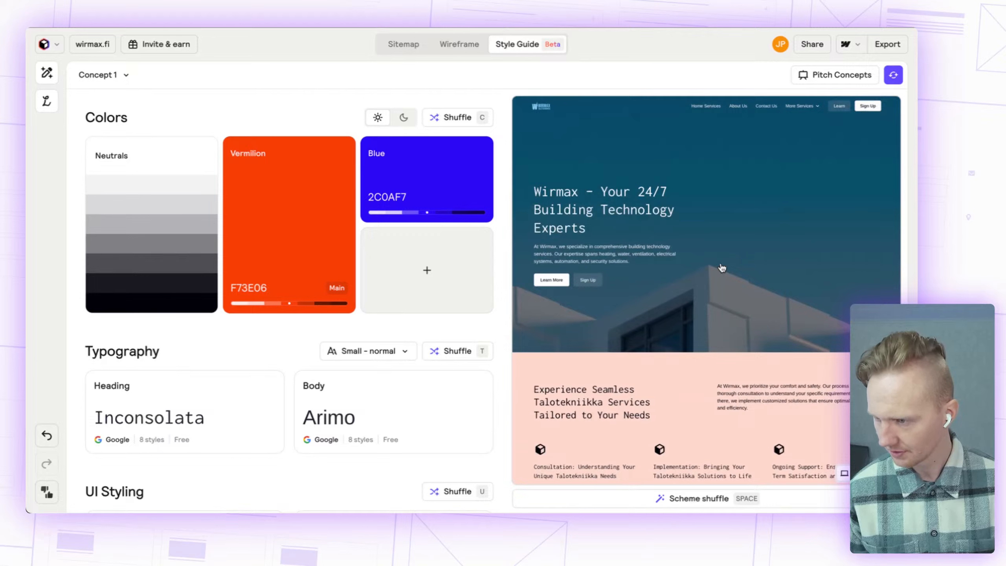
{"action": "mouse_move", "coordinate": [748, 282]}
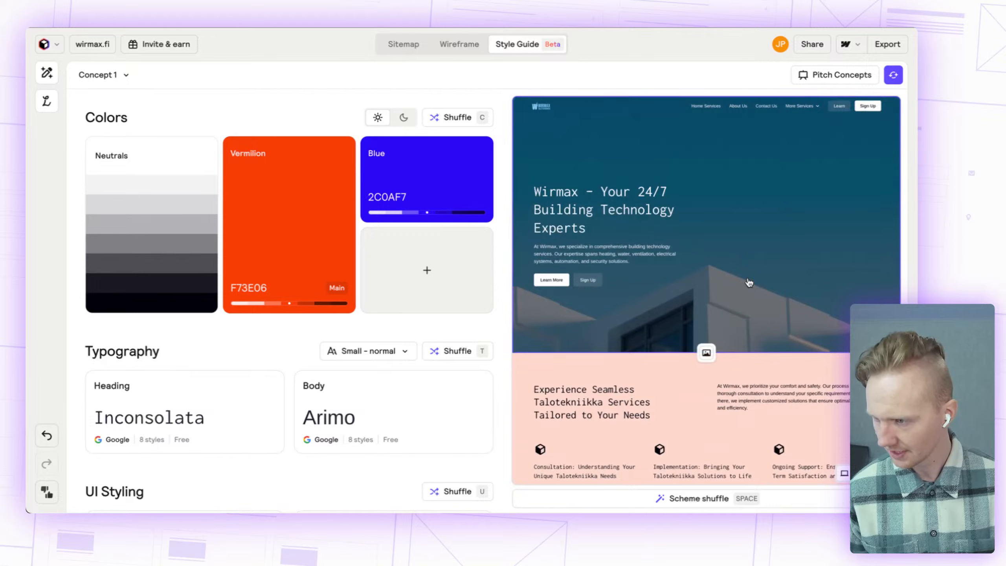
{"action": "left_click", "coordinate": [706, 353]}
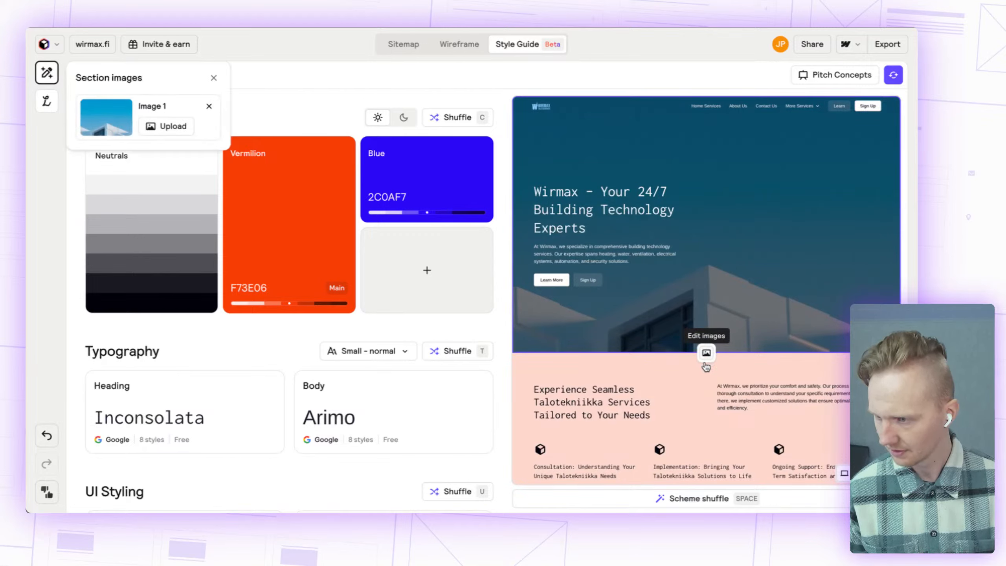
{"action": "left_click", "coordinate": [706, 354]}
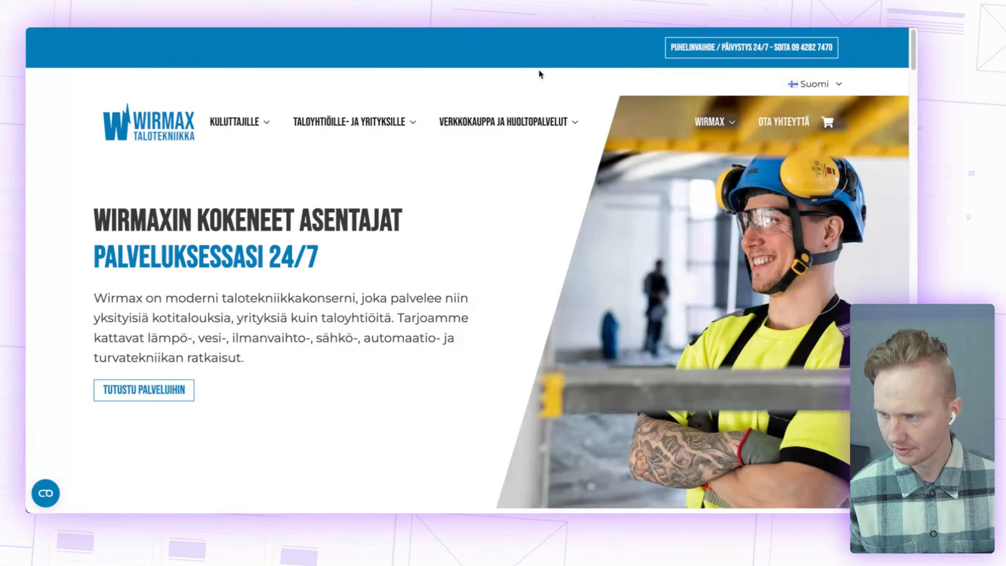
Step: Examine the pictures on the Wirmax website's homepage, and close the section image settings back in Relume
{"action": "scroll", "coordinate": [554, 95], "scroll_direction": "down", "scroll_amount": 8}
{"action": "scroll", "coordinate": [564, 110], "scroll_direction": "down", "scroll_amount": 5}
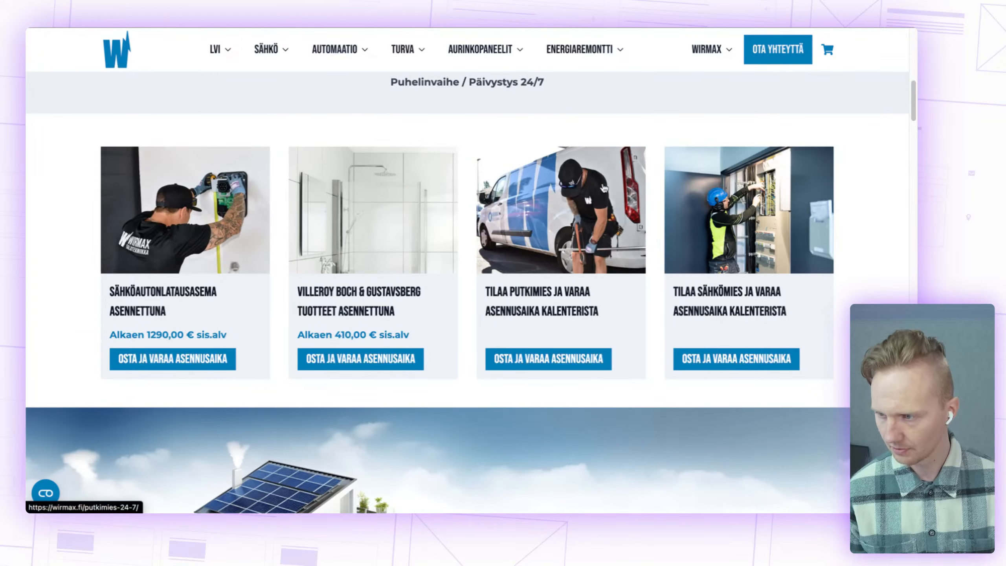
{"action": "scroll", "coordinate": [620, 263], "scroll_direction": "down", "scroll_amount": 6}
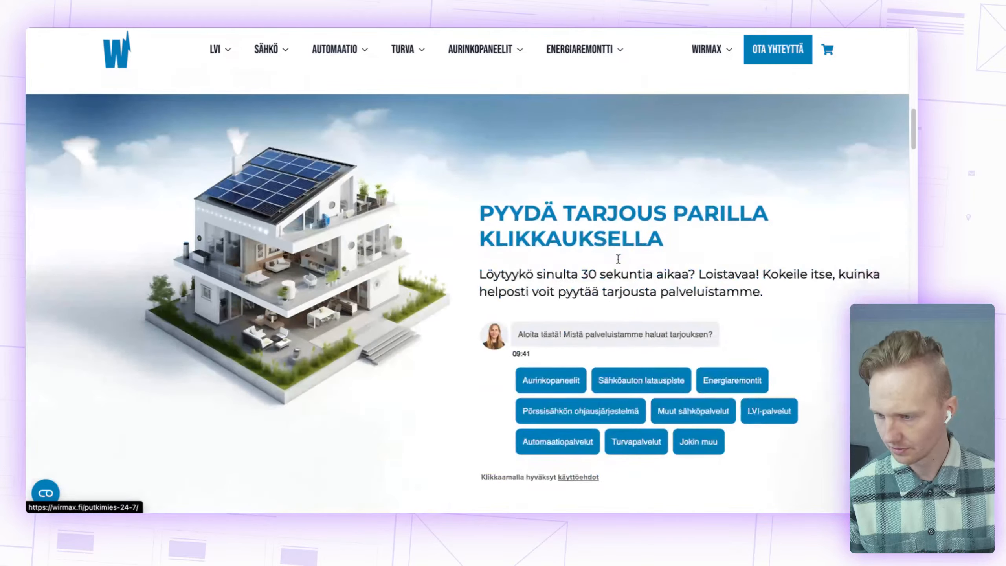
{"action": "scroll", "coordinate": [240, 245], "scroll_direction": "down", "scroll_amount": 5}
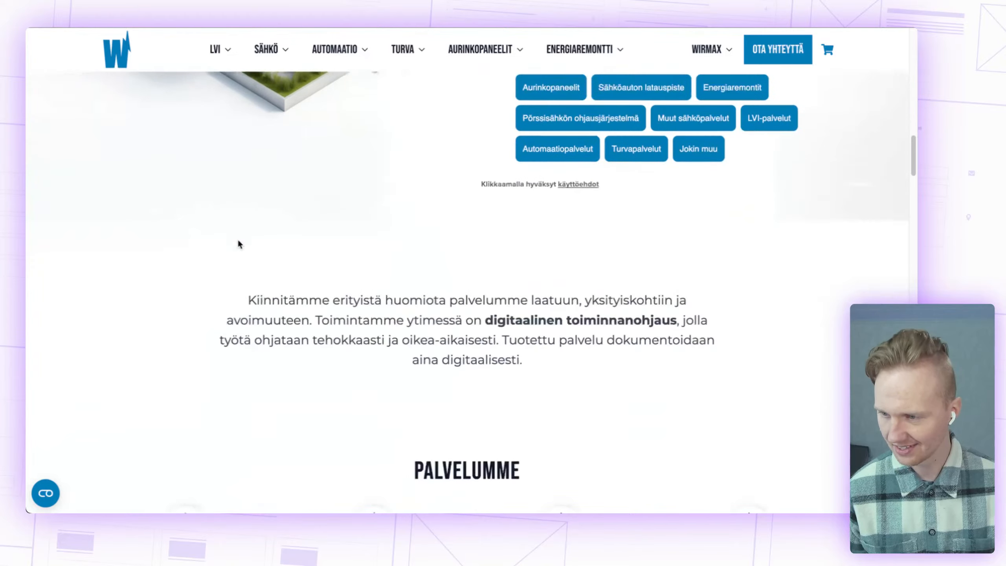
{"action": "scroll", "coordinate": [239, 244], "scroll_direction": "up", "scroll_amount": 15}
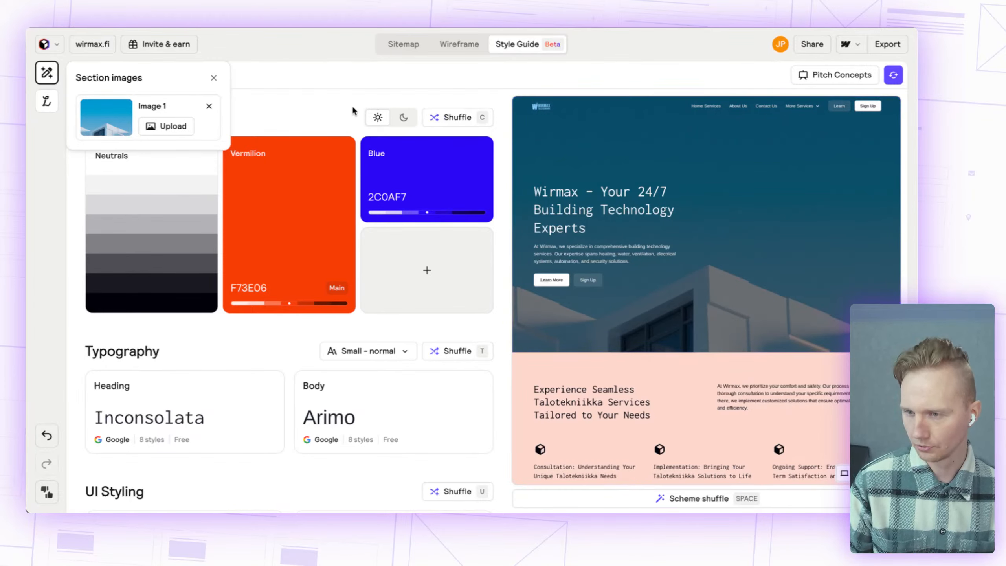
{"action": "left_click", "coordinate": [310, 106]}
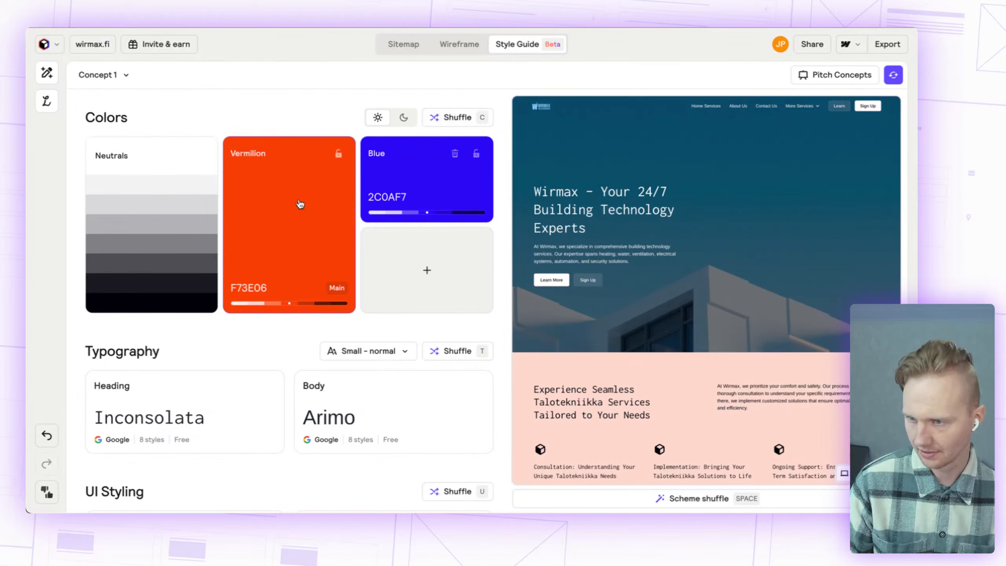
Step: Preview the page design in dark mode and return it to light mode
{"action": "left_click", "coordinate": [405, 117]}
{"action": "scroll", "coordinate": [683, 253], "scroll_direction": "down", "scroll_amount": 5}
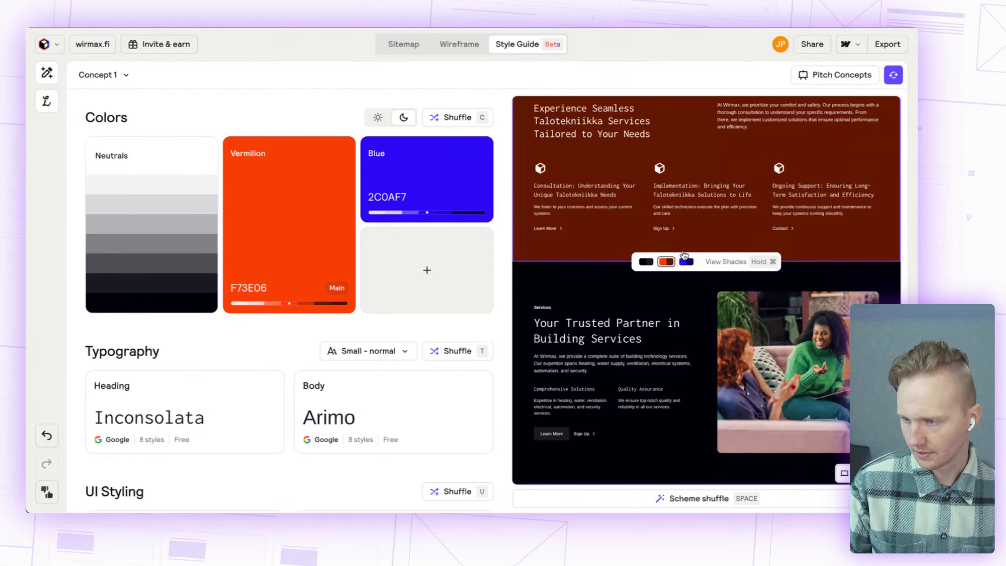
{"action": "scroll", "coordinate": [684, 254], "scroll_direction": "up", "scroll_amount": 5}
{"action": "left_click", "coordinate": [379, 117]}
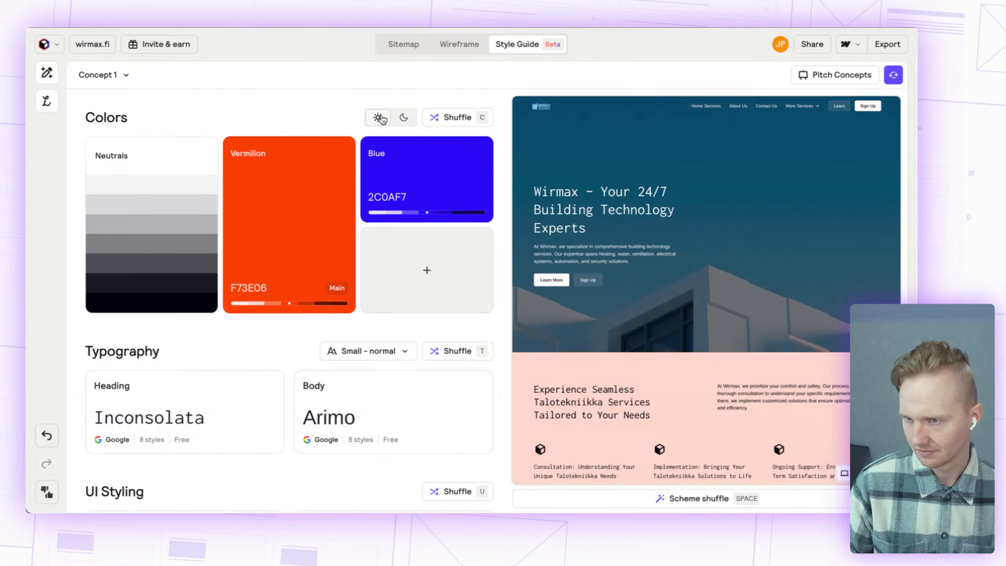
Step: Shuffle the style guide's colors repeatedly, checking them on the preview's sections, up to the Electric Violet and Shocking Pink palette
{"action": "left_click", "coordinate": [446, 121]}
{"action": "left_click", "coordinate": [447, 121]}
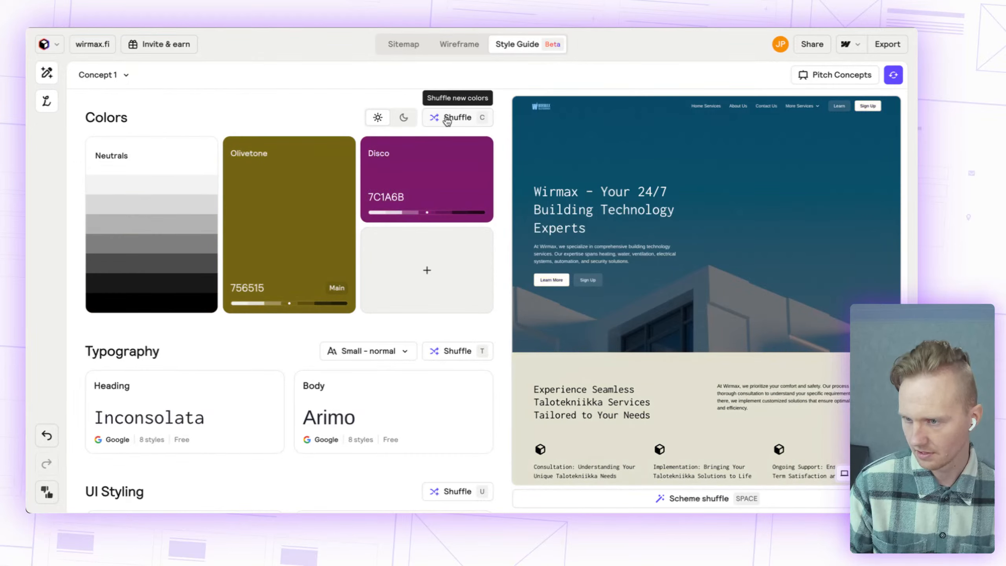
{"action": "left_click", "coordinate": [447, 121]}
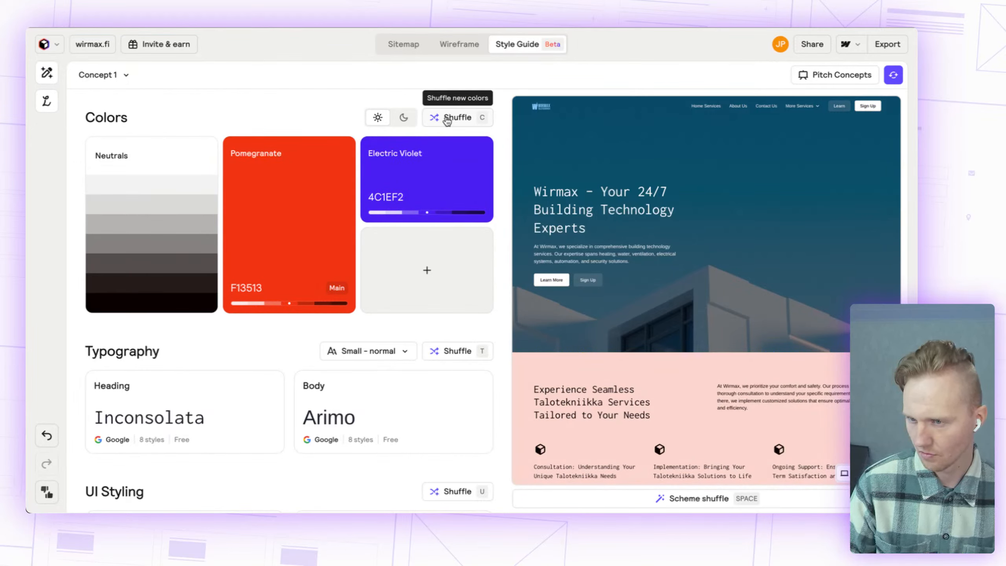
{"action": "left_click", "coordinate": [447, 121]}
{"action": "left_click", "coordinate": [446, 121]}
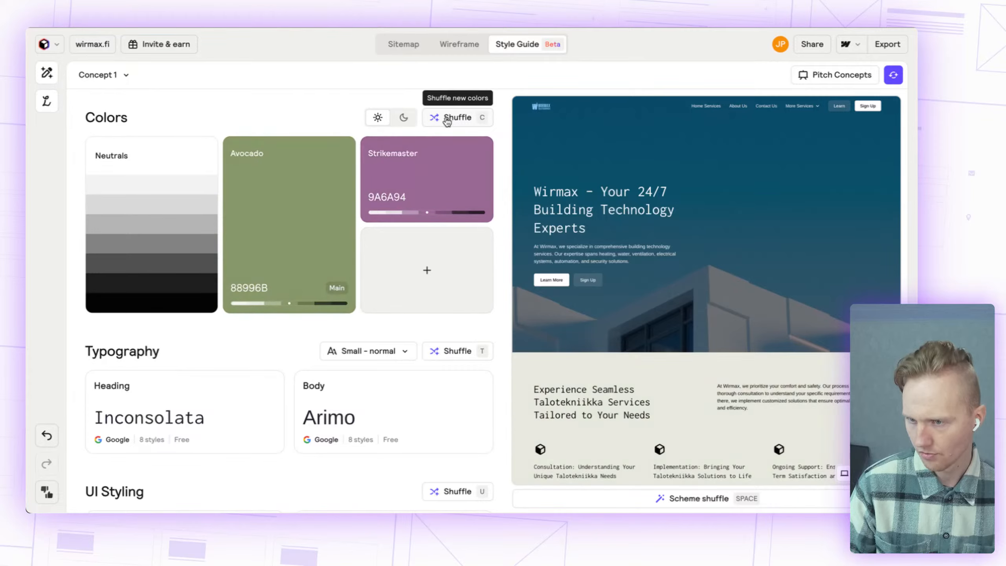
{"action": "scroll", "coordinate": [686, 282], "scroll_direction": "down", "scroll_amount": 4}
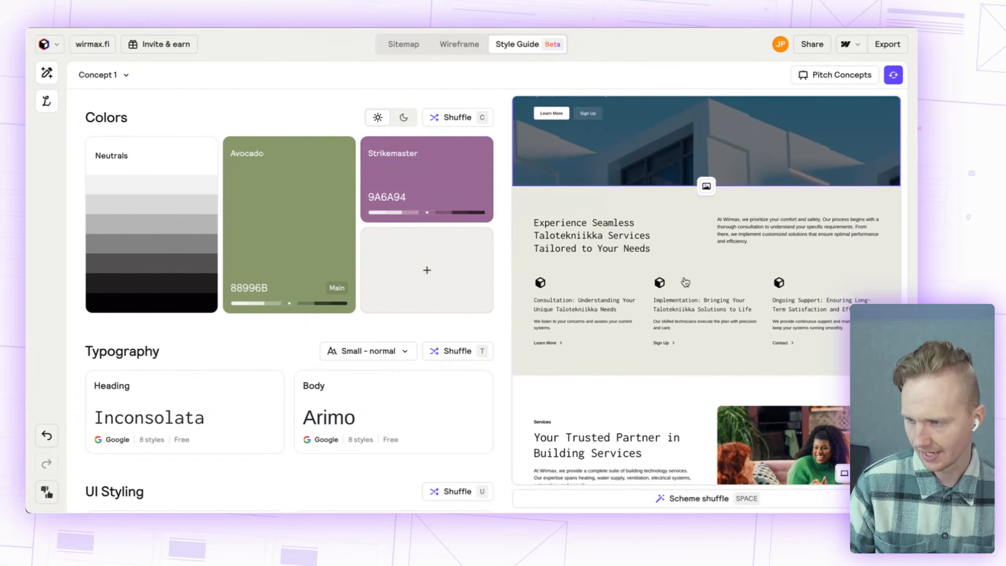
{"action": "scroll", "coordinate": [685, 282], "scroll_direction": "down", "scroll_amount": 10}
{"action": "scroll", "coordinate": [646, 279], "scroll_direction": "up", "scroll_amount": 3}
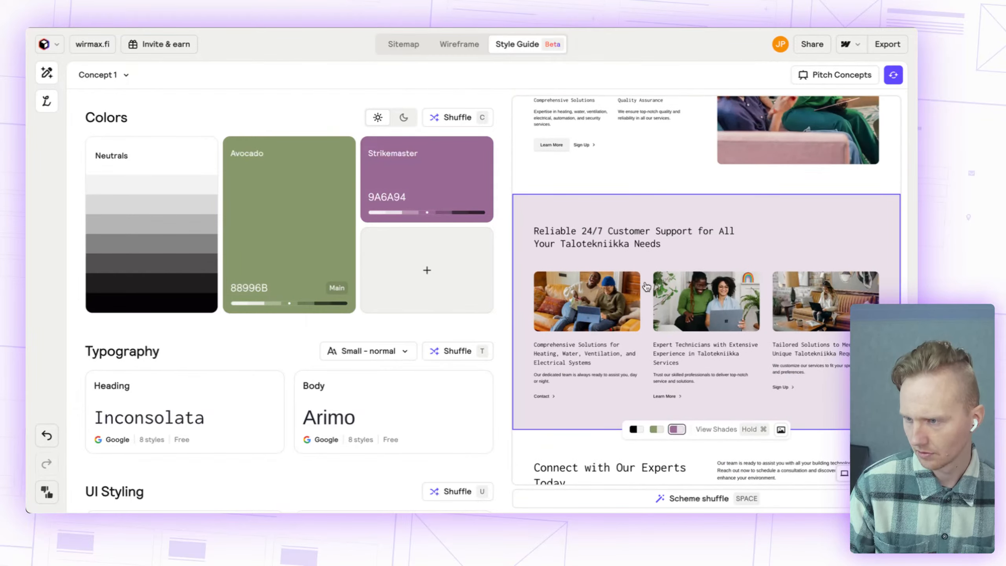
{"action": "left_click", "coordinate": [458, 118]}
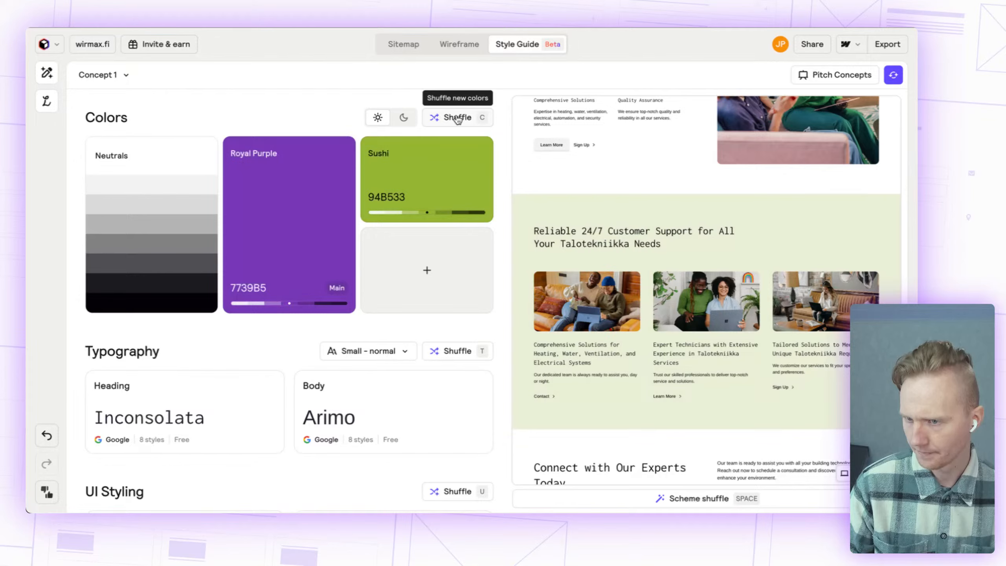
{"action": "left_click", "coordinate": [457, 118]}
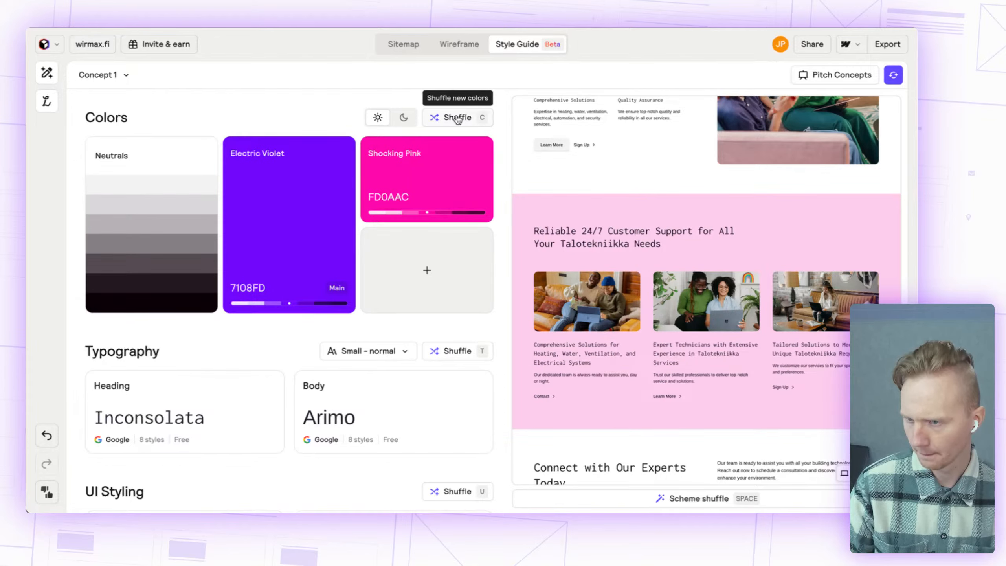
Step: Shuffle the style guide's colors once more, and check the brand colors on the Wirmax website's homepage before returning to Relume
{"action": "left_click", "coordinate": [457, 118]}
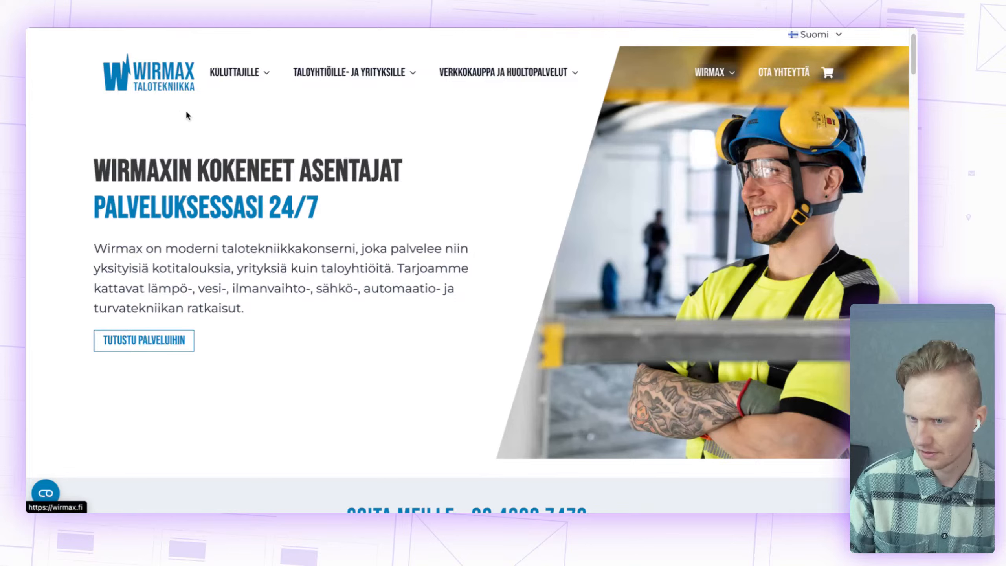
{"action": "mouse_move", "coordinate": [344, 66]}
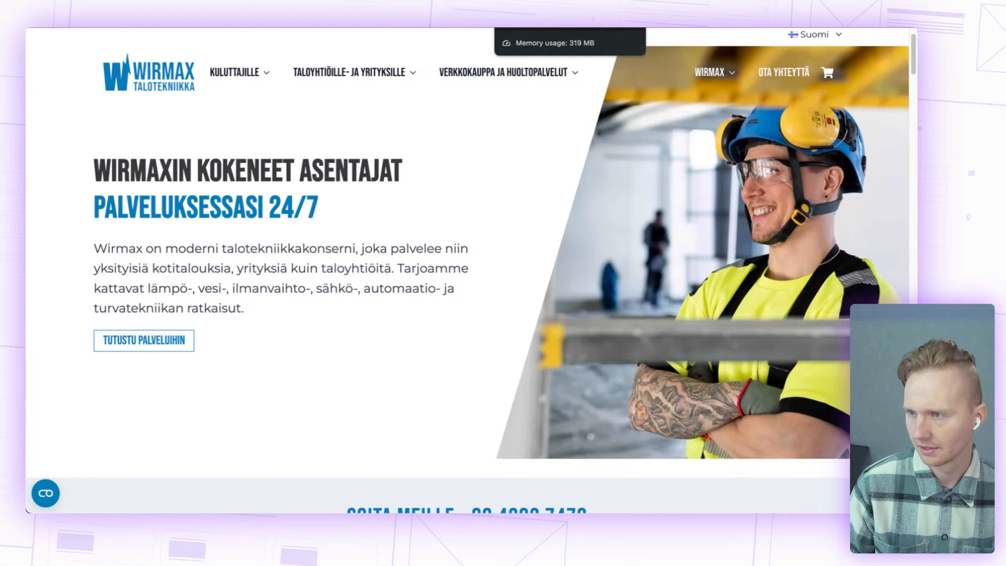
{"action": "left_click", "coordinate": [154, 28]}
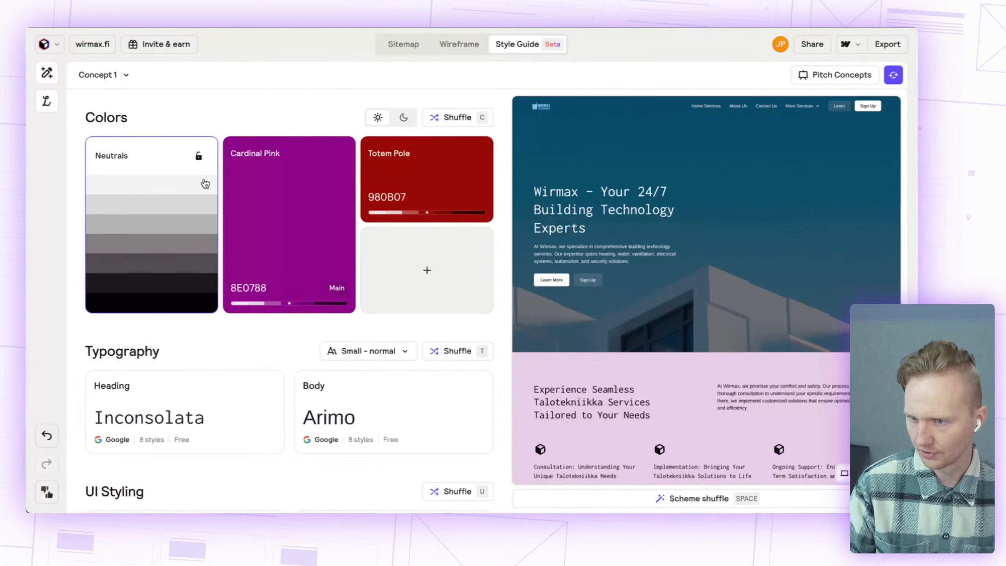
Step: Change the main color to a light blue, #6B74F9, and lock it in the palette
{"action": "left_click", "coordinate": [300, 243]}
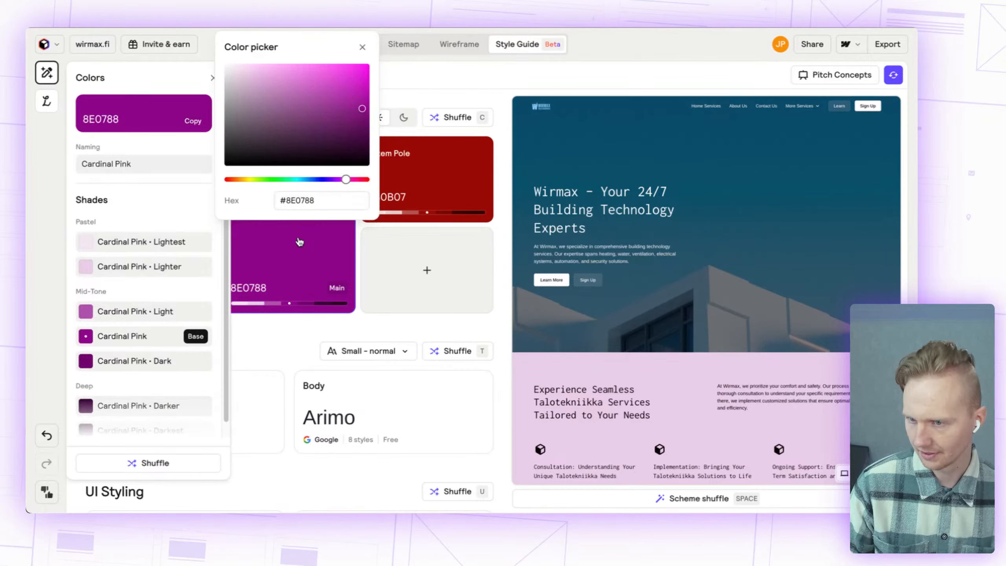
{"action": "left_click_drag", "start_coordinate": [346, 180], "coordinate": [319, 180]}
{"action": "left_click_drag", "start_coordinate": [308, 84], "coordinate": [210, 73]}
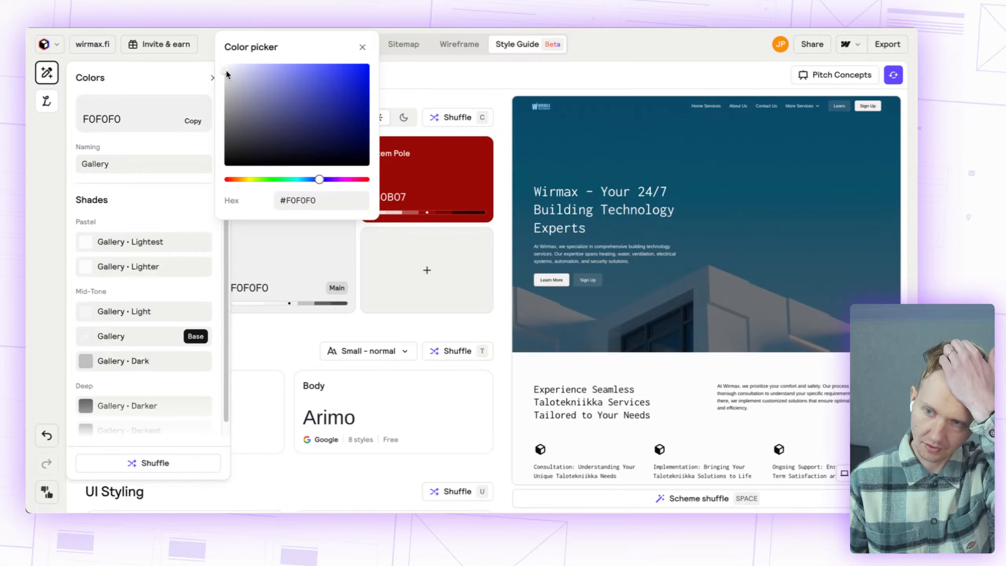
{"action": "left_click_drag", "start_coordinate": [226, 75], "coordinate": [325, 120]}
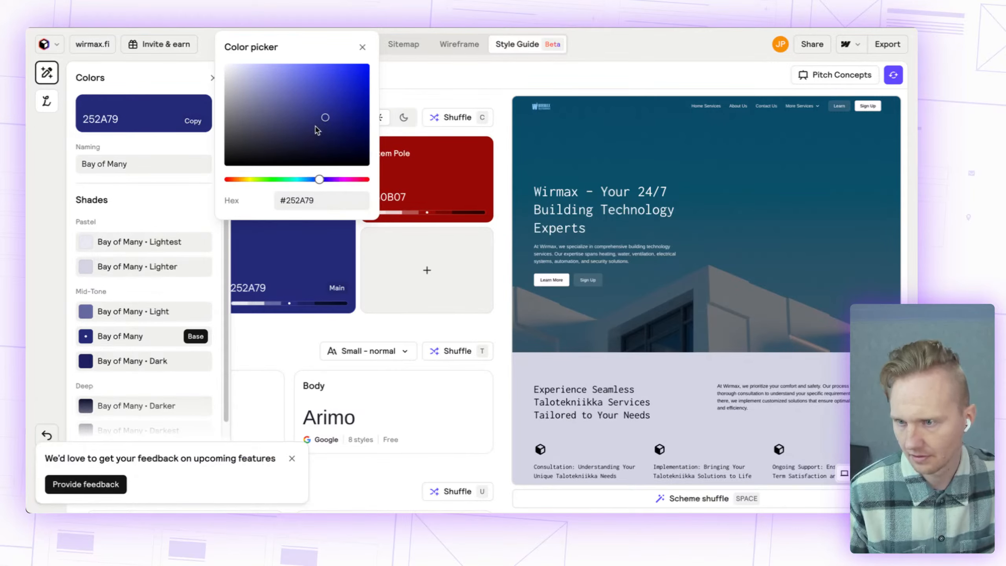
{"action": "left_click_drag", "start_coordinate": [324, 120], "coordinate": [306, 65]}
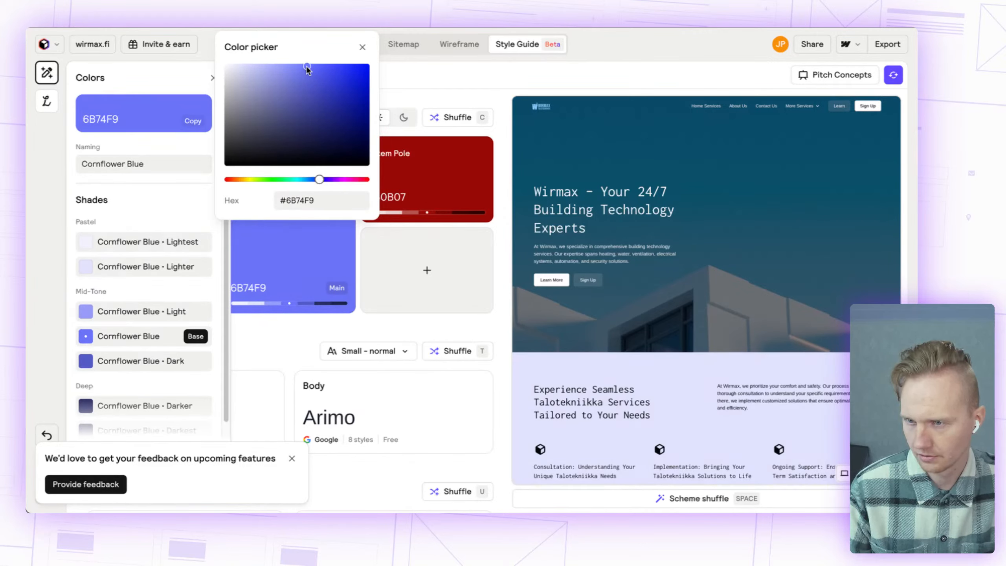
{"action": "left_click", "coordinate": [362, 47]}
{"action": "left_click", "coordinate": [212, 78]}
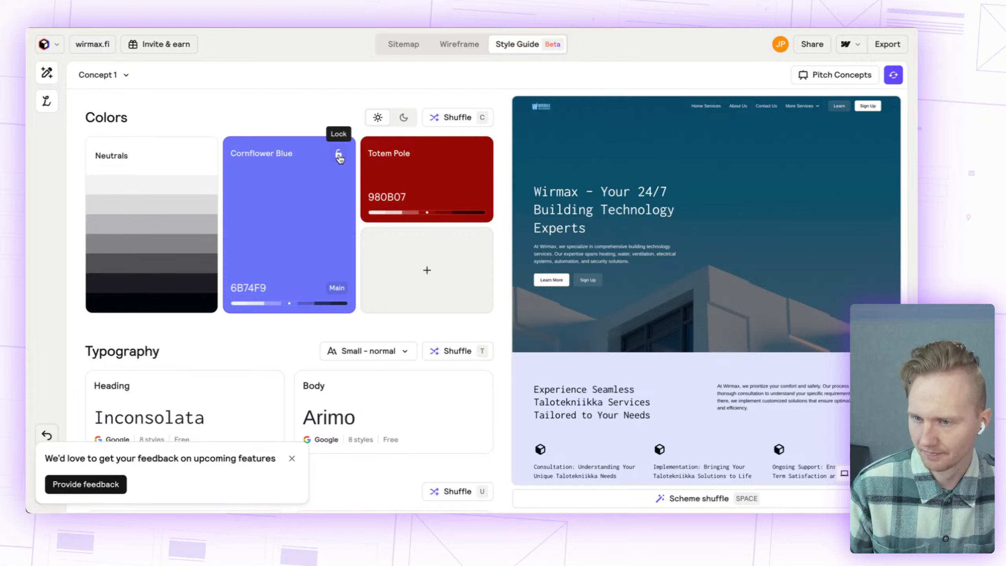
{"action": "left_click", "coordinate": [339, 155]}
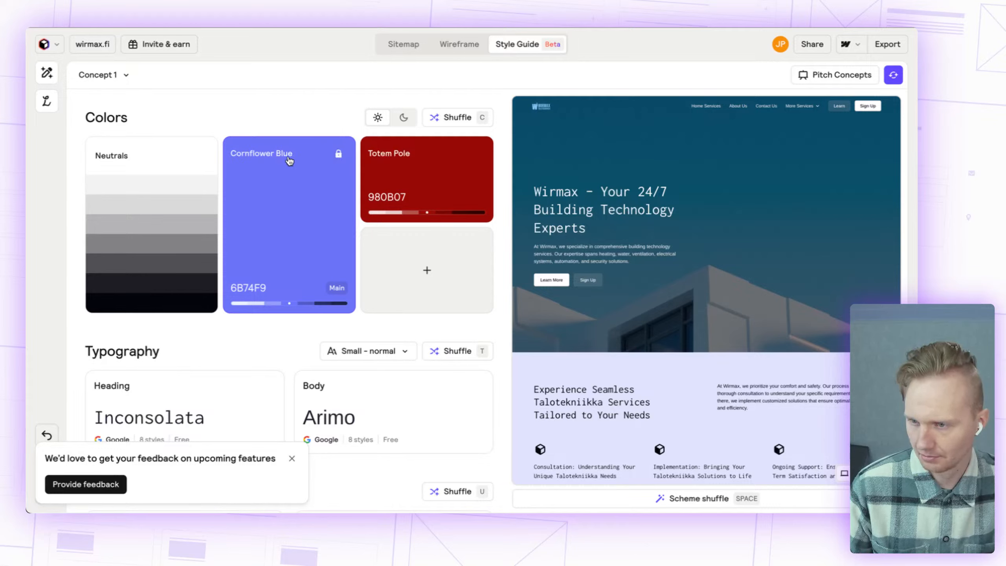
Step: Shuffle the unlocked colors up to Froly F86A92 and check the accent in the preview's customer support section
{"action": "left_click", "coordinate": [461, 119]}
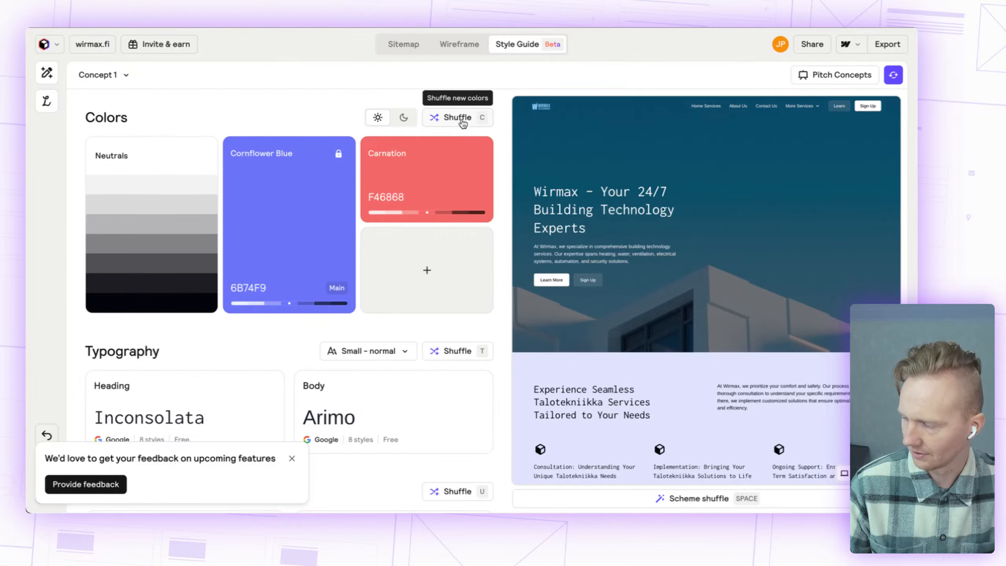
{"action": "left_click", "coordinate": [452, 118]}
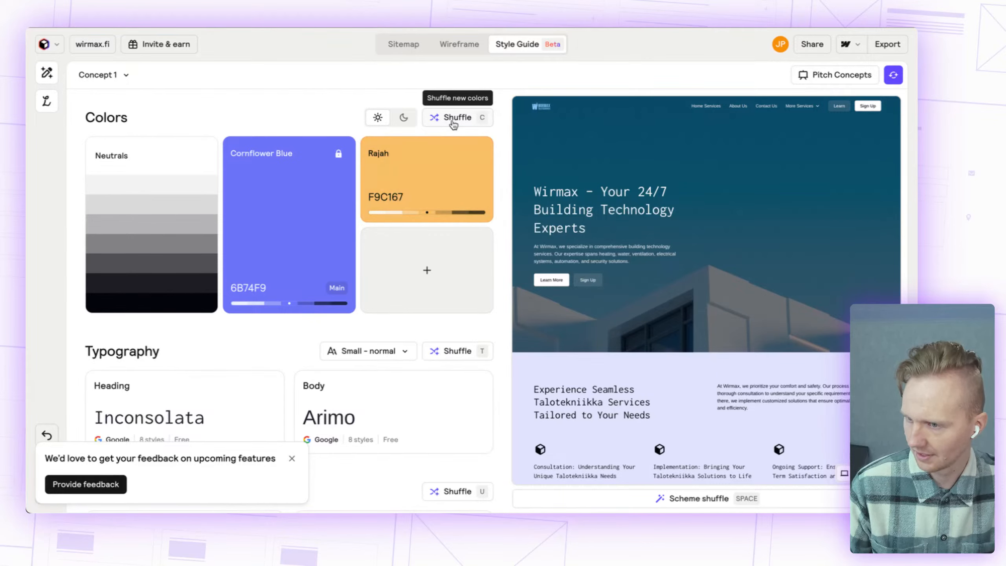
{"action": "left_click", "coordinate": [452, 119]}
{"action": "scroll", "coordinate": [673, 322], "scroll_direction": "down", "scroll_amount": 10}
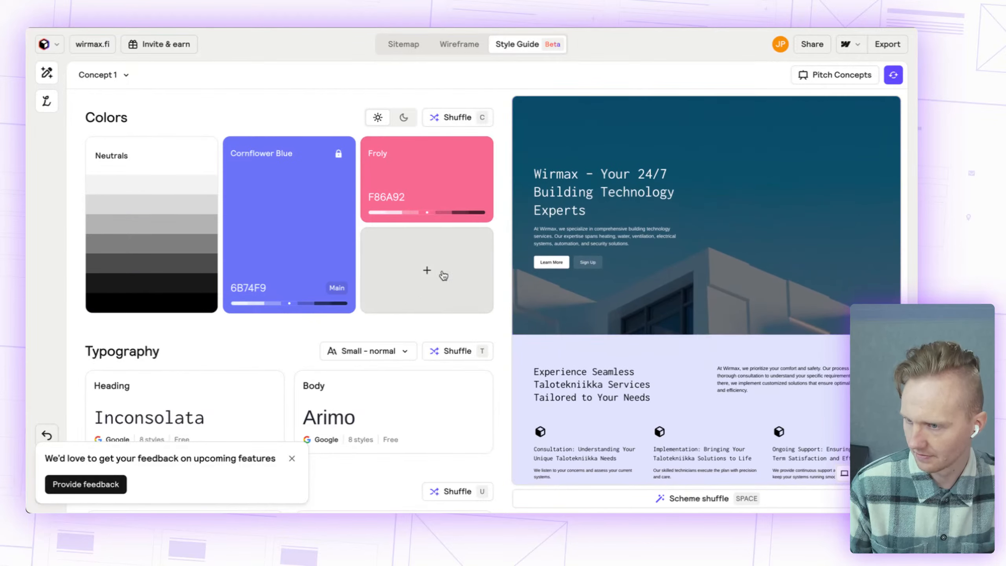
{"action": "scroll", "coordinate": [714, 328], "scroll_direction": "down", "scroll_amount": 4}
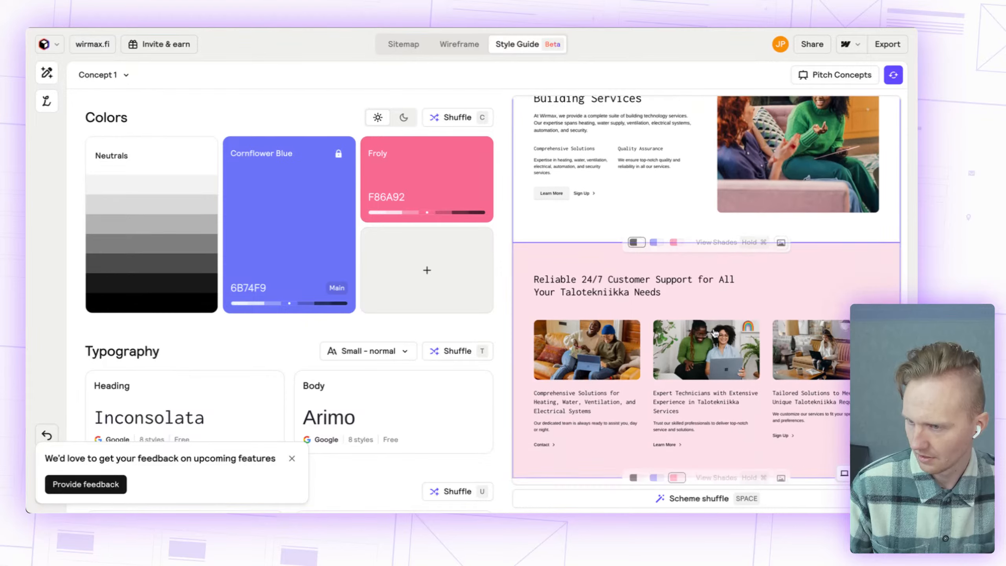
Step: Keep shuffling the accent color around the locked blue, up to Heliotrope C461FA
{"action": "left_click", "coordinate": [450, 124]}
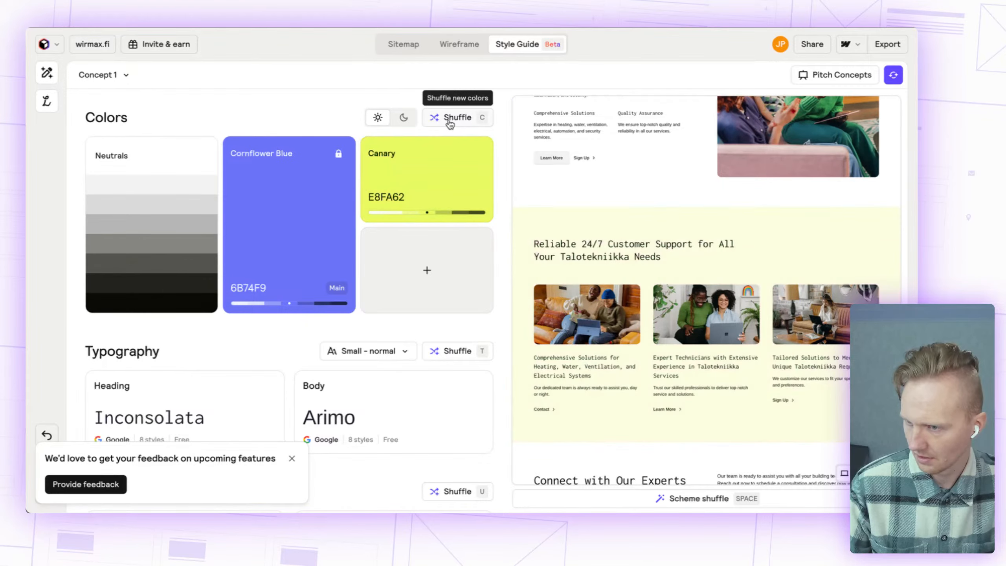
{"action": "left_click", "coordinate": [451, 124]}
{"action": "left_click", "coordinate": [450, 124]}
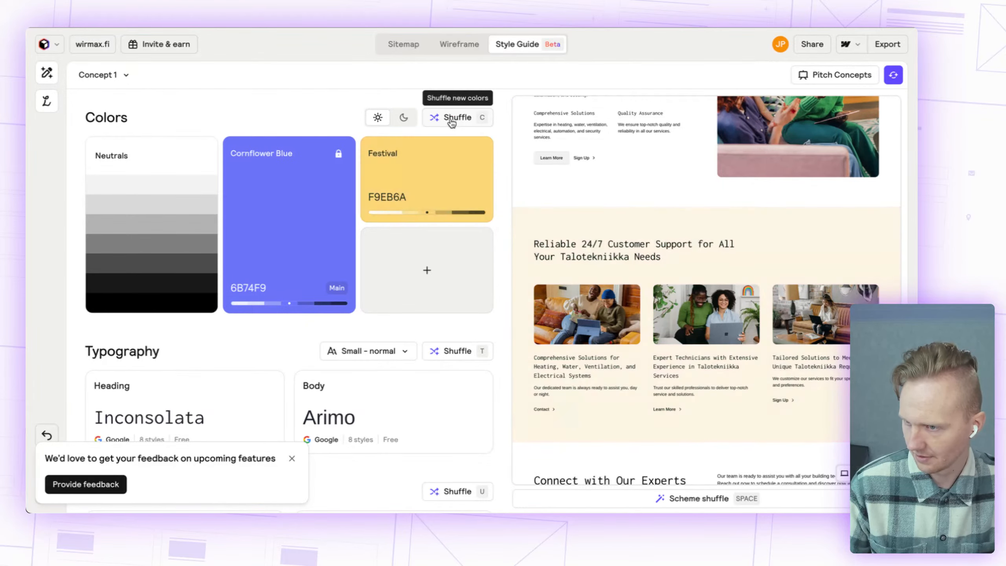
{"action": "left_click", "coordinate": [452, 124]}
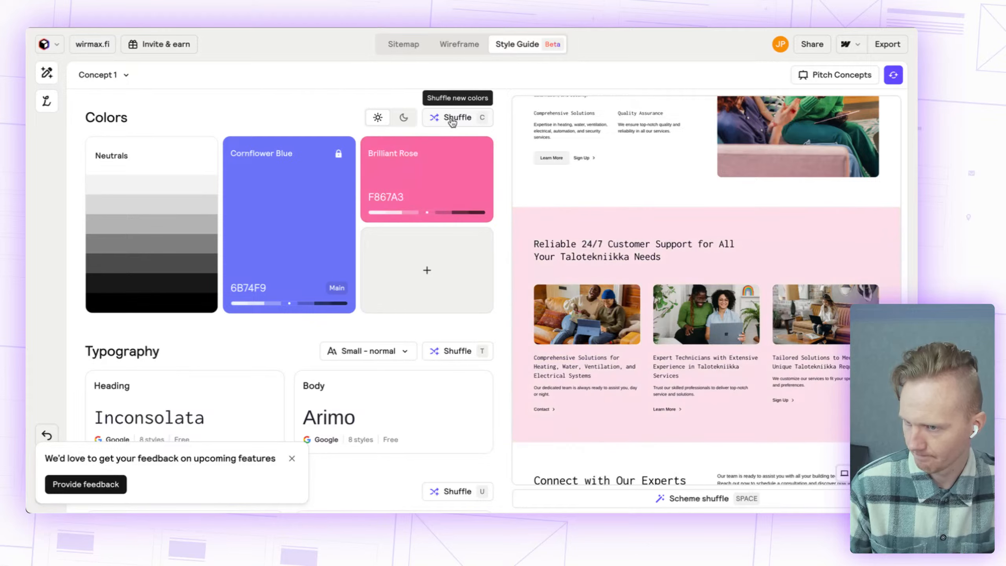
{"action": "left_click", "coordinate": [451, 124]}
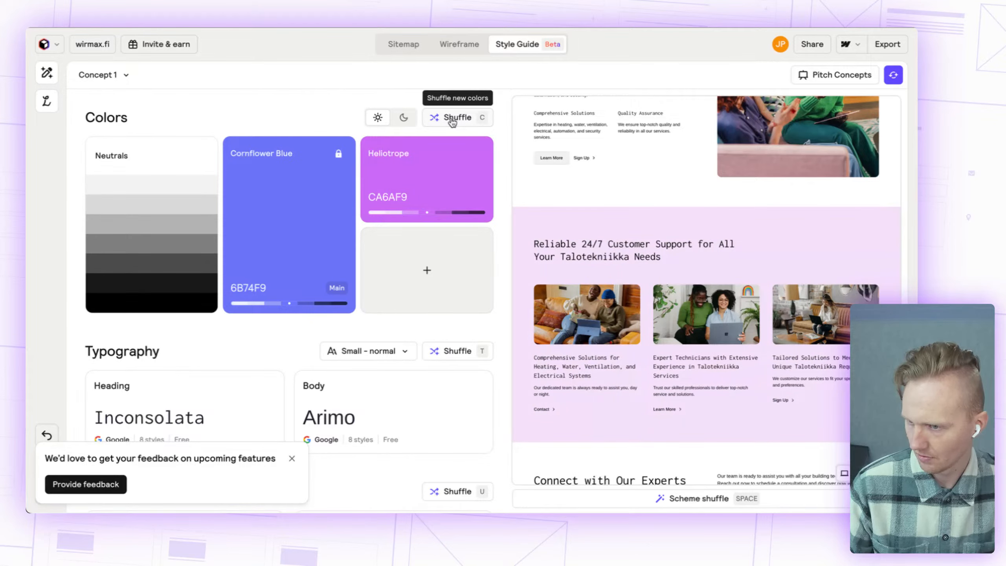
{"action": "left_click", "coordinate": [452, 123]}
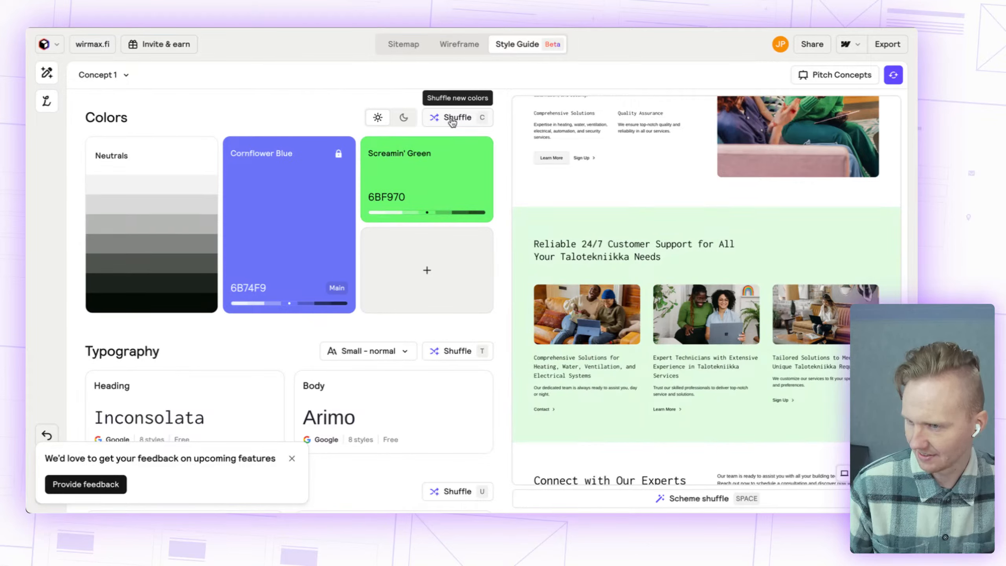
{"action": "left_click", "coordinate": [451, 124]}
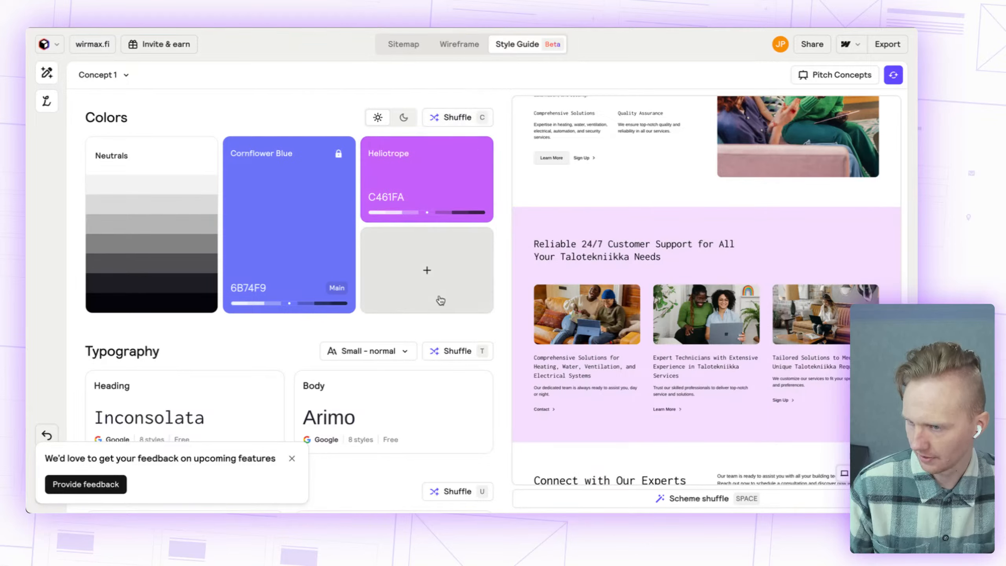
Step: Add a second accent color and shuffle the palette up to Malibu and Rajah, checking the pair on the preview's sections
{"action": "left_click", "coordinate": [431, 285]}
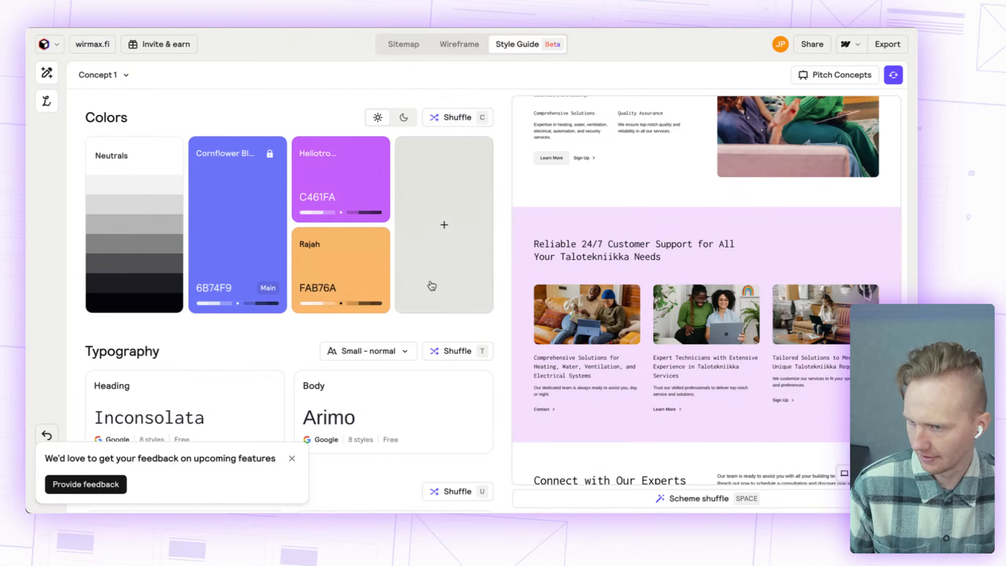
{"action": "left_click", "coordinate": [459, 119]}
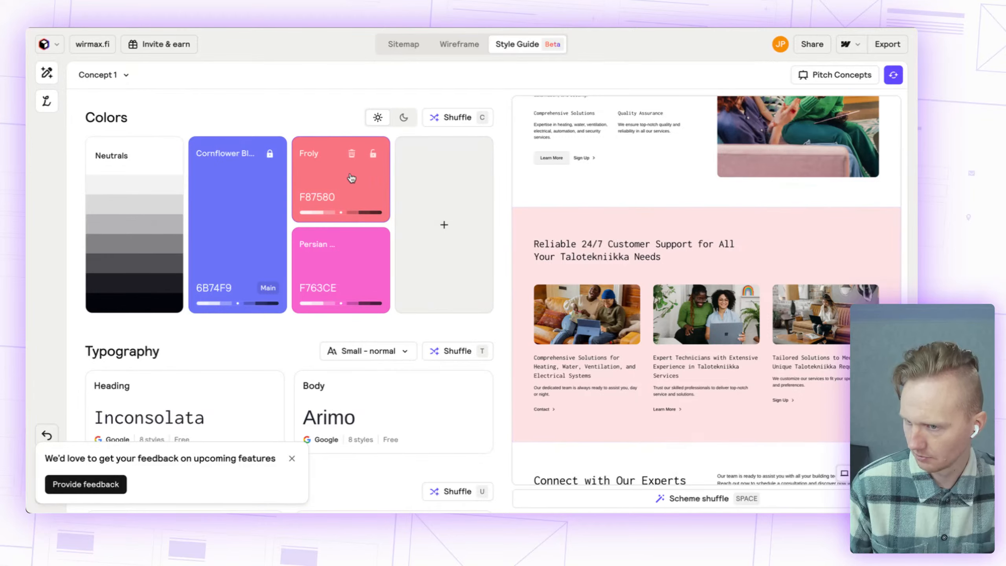
{"action": "left_click", "coordinate": [452, 122]}
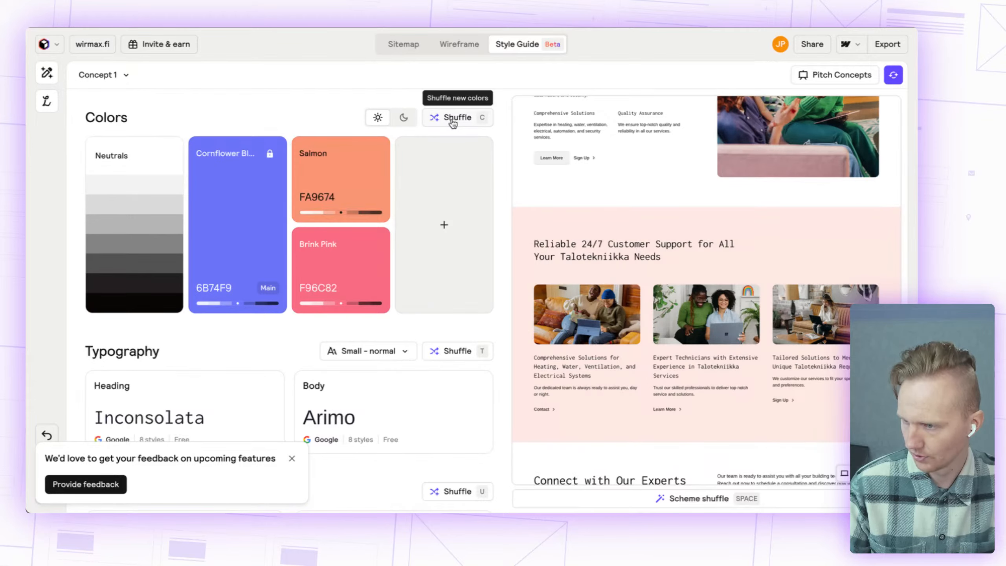
{"action": "left_click", "coordinate": [453, 122]}
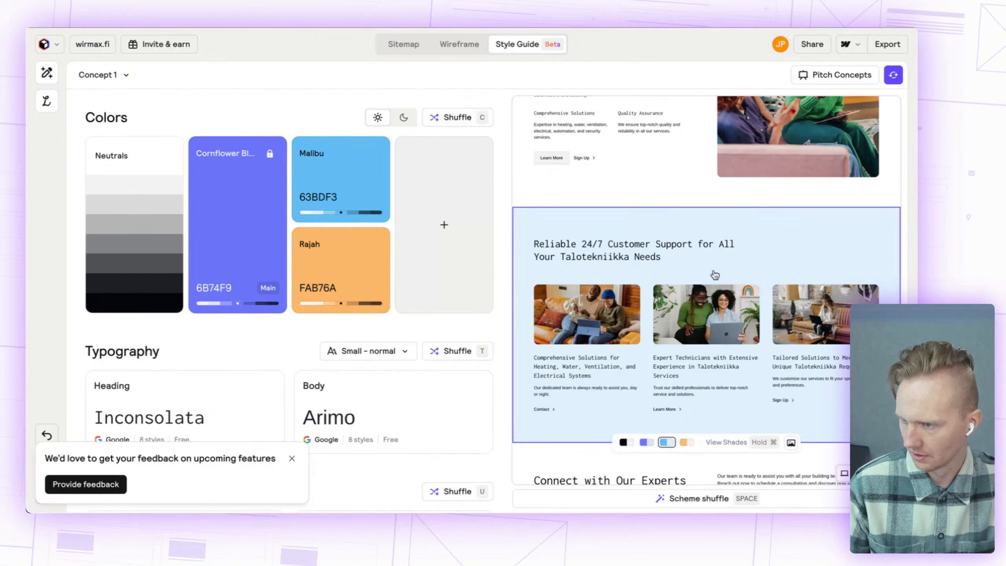
{"action": "scroll", "coordinate": [715, 275], "scroll_direction": "up", "scroll_amount": 10}
{"action": "scroll", "coordinate": [709, 272], "scroll_direction": "down", "scroll_amount": 5}
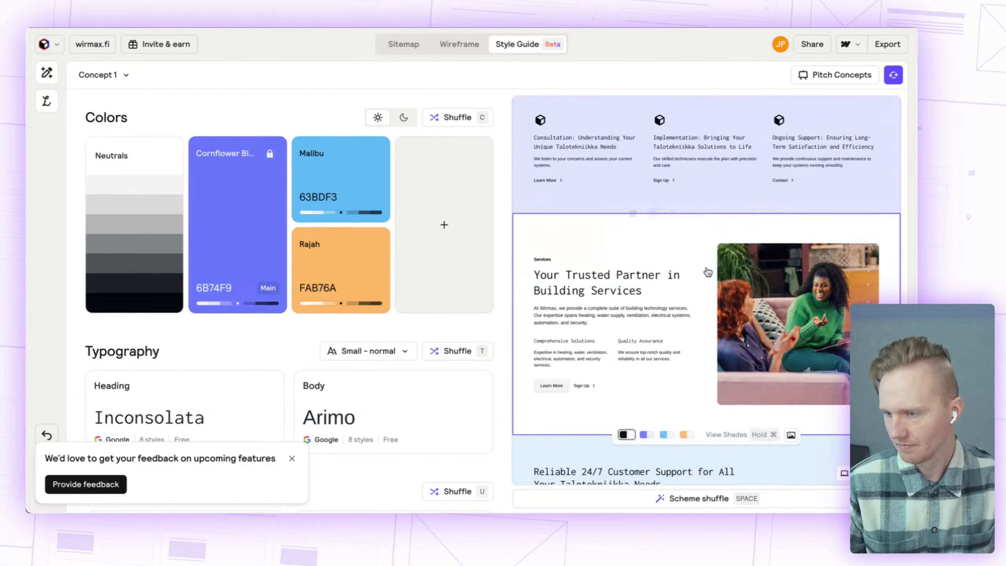
{"action": "scroll", "coordinate": [707, 272], "scroll_direction": "down", "scroll_amount": 3}
{"action": "scroll", "coordinate": [633, 237], "scroll_direction": "up", "scroll_amount": 4}
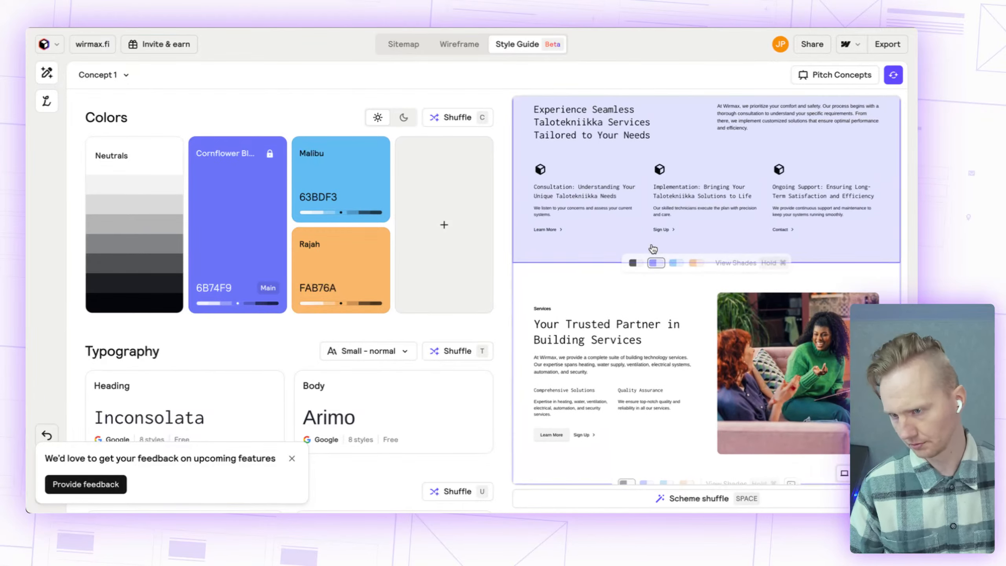
{"action": "scroll", "coordinate": [655, 263], "scroll_direction": "up", "scroll_amount": 4}
Step: Shuffle the colors again and delete the second accent color, the pink F763CE
{"action": "left_click", "coordinate": [434, 122]}
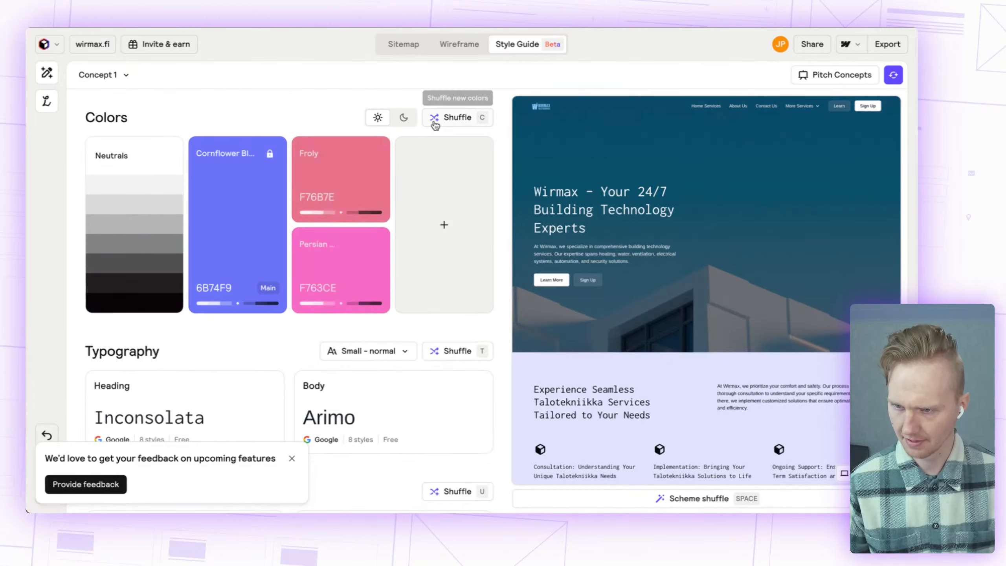
{"action": "mouse_move", "coordinate": [359, 283]}
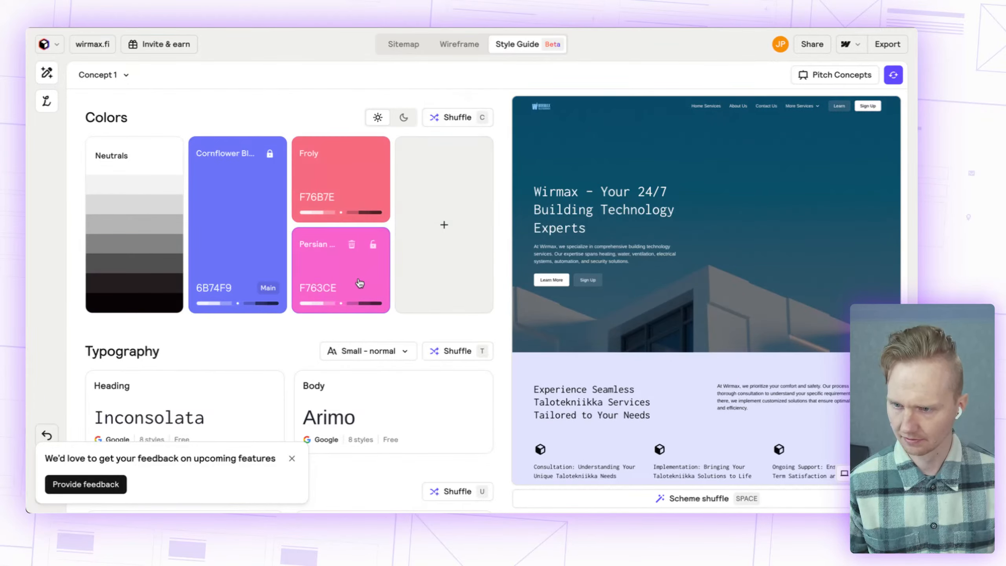
{"action": "left_click", "coordinate": [352, 245]}
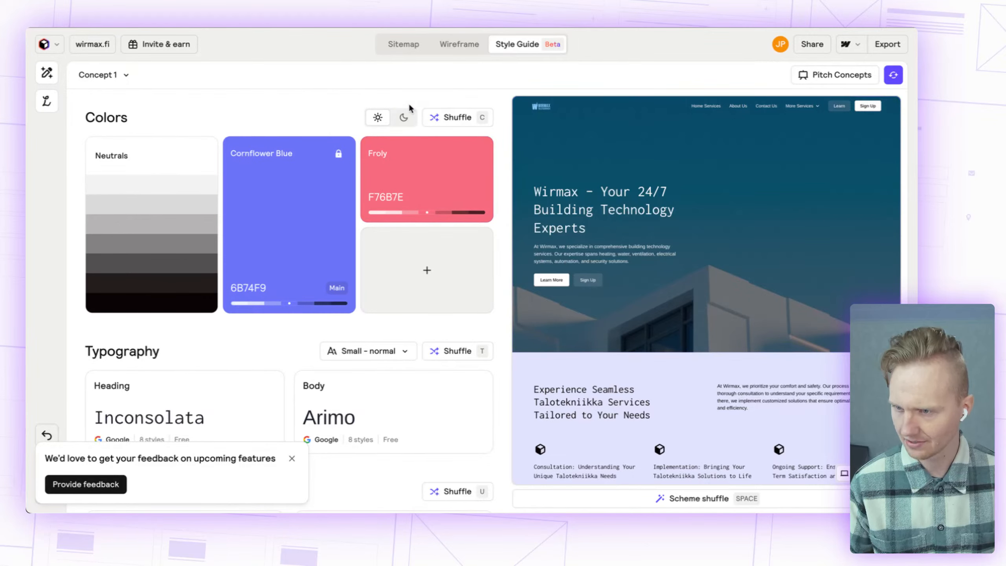
Step: Shuffle the single accent color up to Heliotrope B868F1 and check it throughout the page preview
{"action": "left_click", "coordinate": [457, 122]}
{"action": "left_click", "coordinate": [457, 123]}
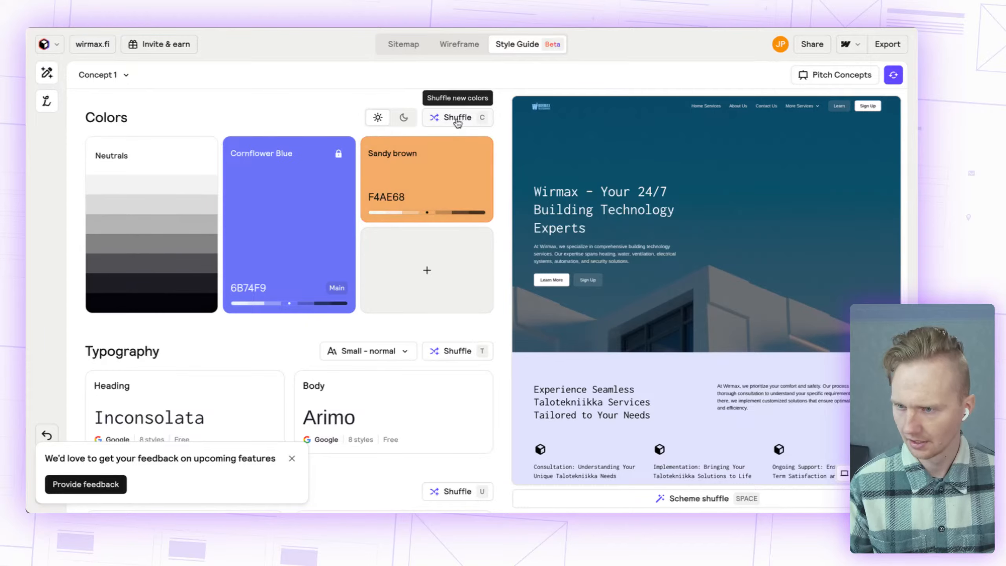
{"action": "left_click", "coordinate": [457, 122]}
{"action": "left_click", "coordinate": [457, 122]}
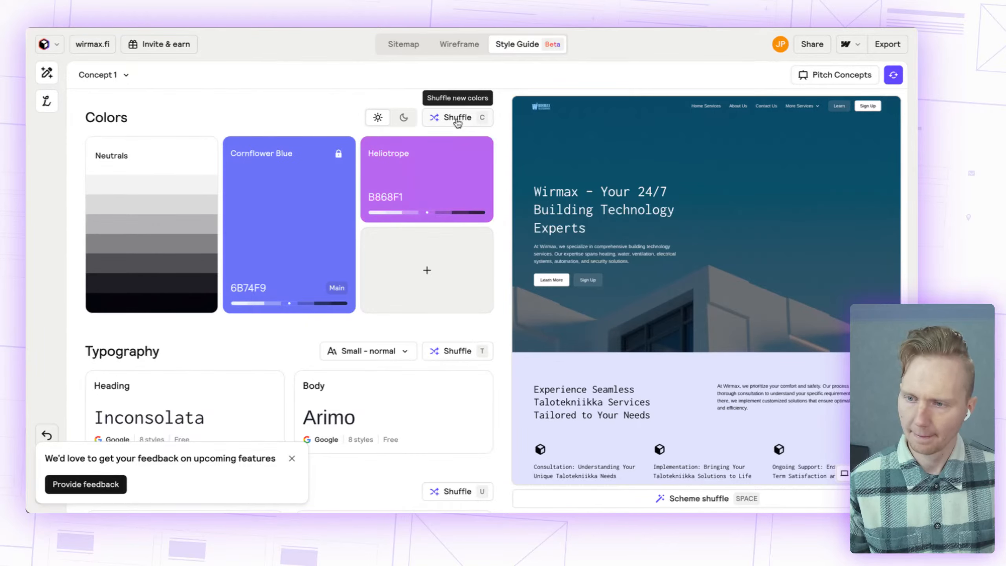
{"action": "scroll", "coordinate": [657, 325], "scroll_direction": "down", "scroll_amount": 10}
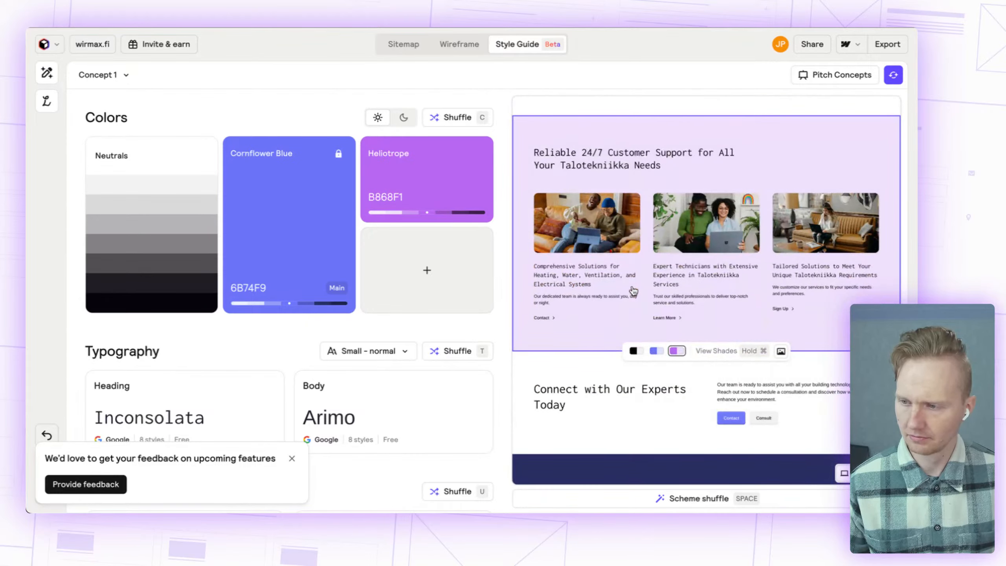
{"action": "scroll", "coordinate": [633, 291], "scroll_direction": "up", "scroll_amount": 4}
{"action": "scroll", "coordinate": [632, 291], "scroll_direction": "up", "scroll_amount": 5}
{"action": "scroll", "coordinate": [630, 295], "scroll_direction": "down", "scroll_amount": 5}
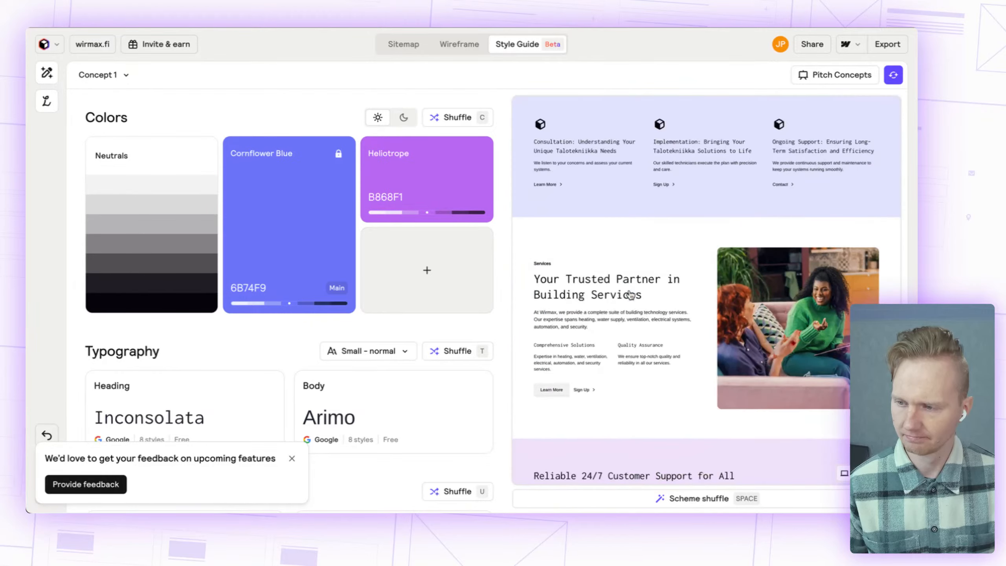
{"action": "scroll", "coordinate": [631, 295], "scroll_direction": "down", "scroll_amount": 2}
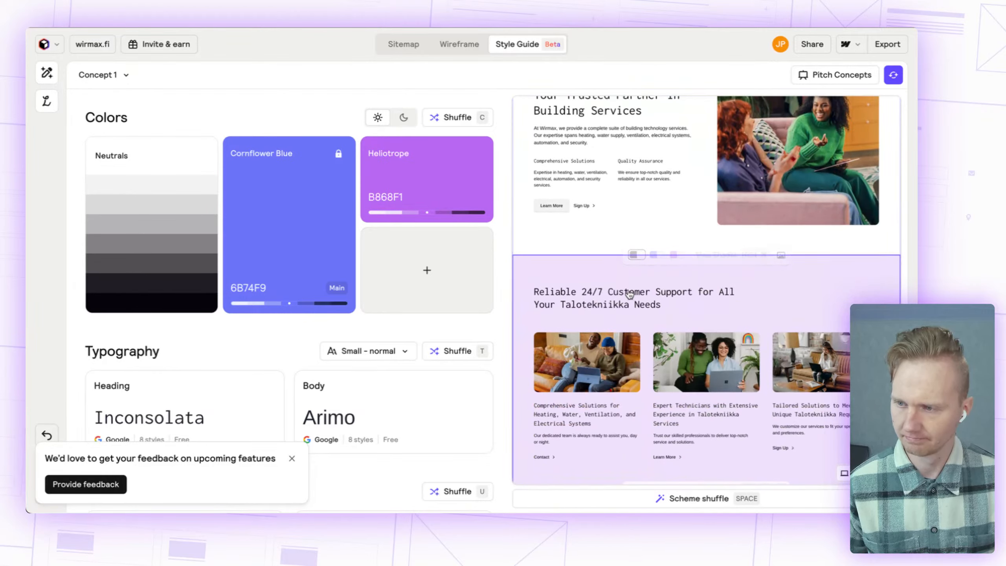
Step: Shuffle the accent color beside the locked blue up to Cream Can F0D365
{"action": "left_click", "coordinate": [451, 119]}
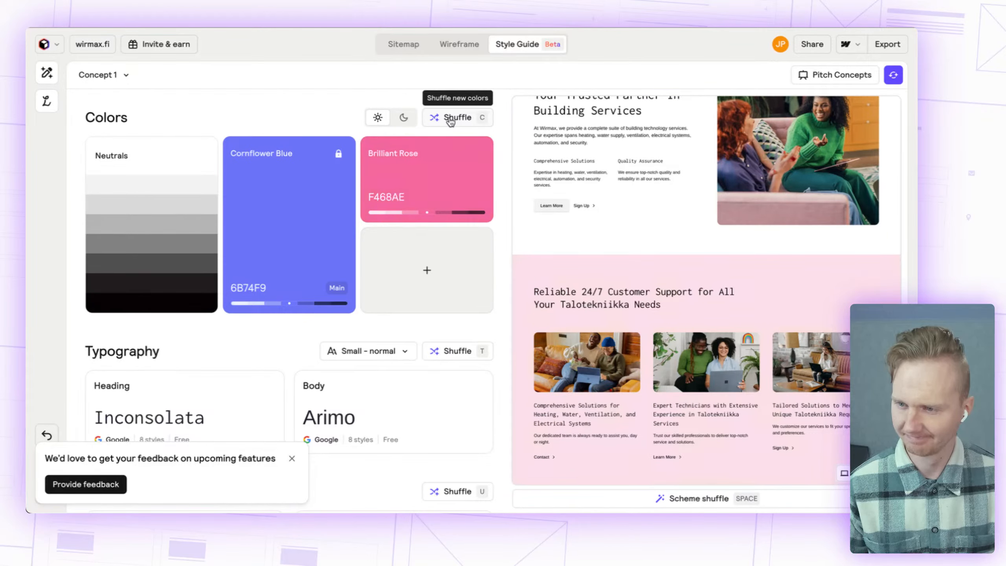
{"action": "left_click", "coordinate": [451, 119]}
{"action": "left_click", "coordinate": [451, 119]}
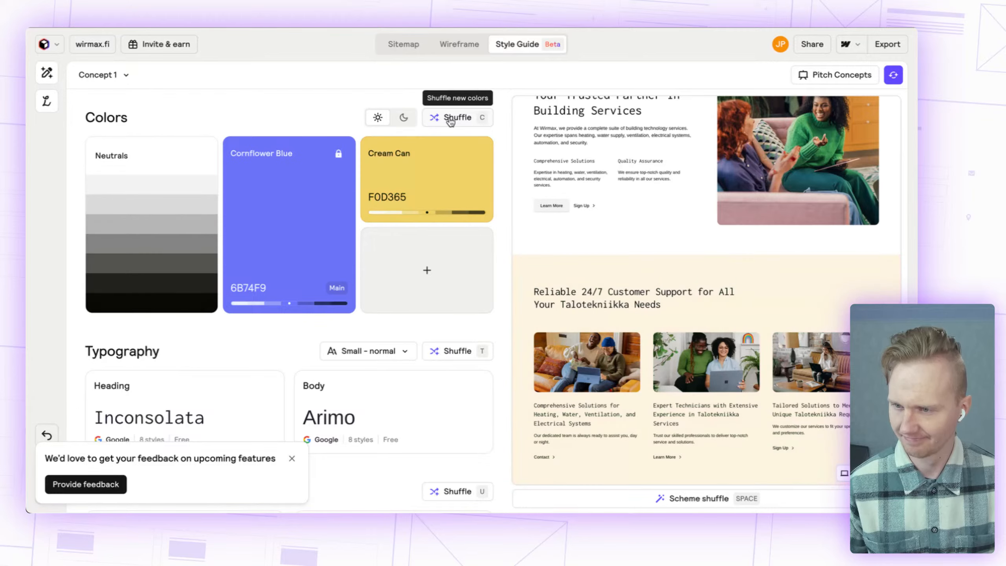
Step: Shuffle the accent color beside the locked blue up to Screamin' Green 71F962
{"action": "left_click", "coordinate": [451, 119]}
{"action": "left_click", "coordinate": [450, 119]}
{"action": "left_click", "coordinate": [451, 119]}
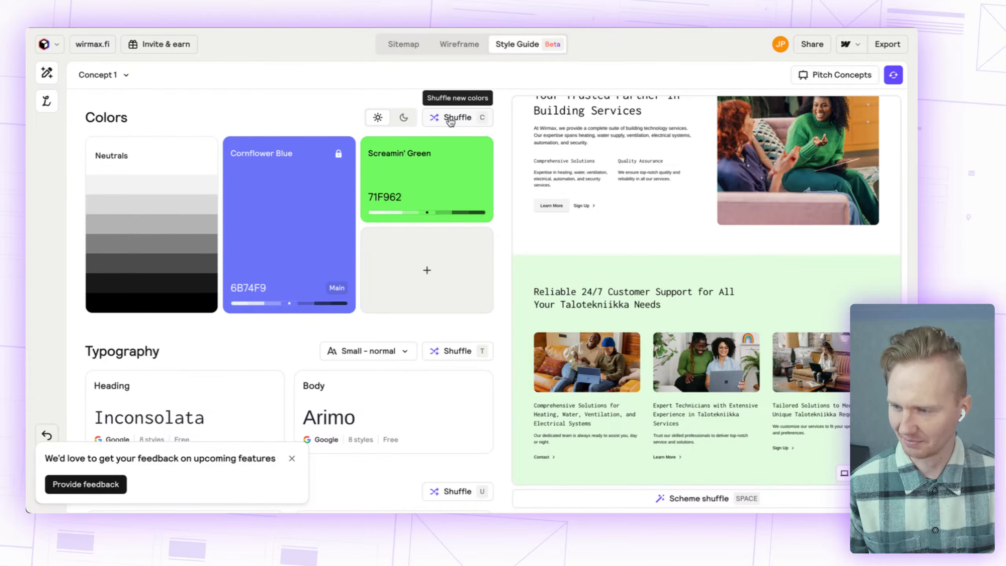
Step: Review the blue and green palette in the page preview, from the hero down to the customer support section
{"action": "scroll", "coordinate": [638, 296], "scroll_direction": "up", "scroll_amount": 10}
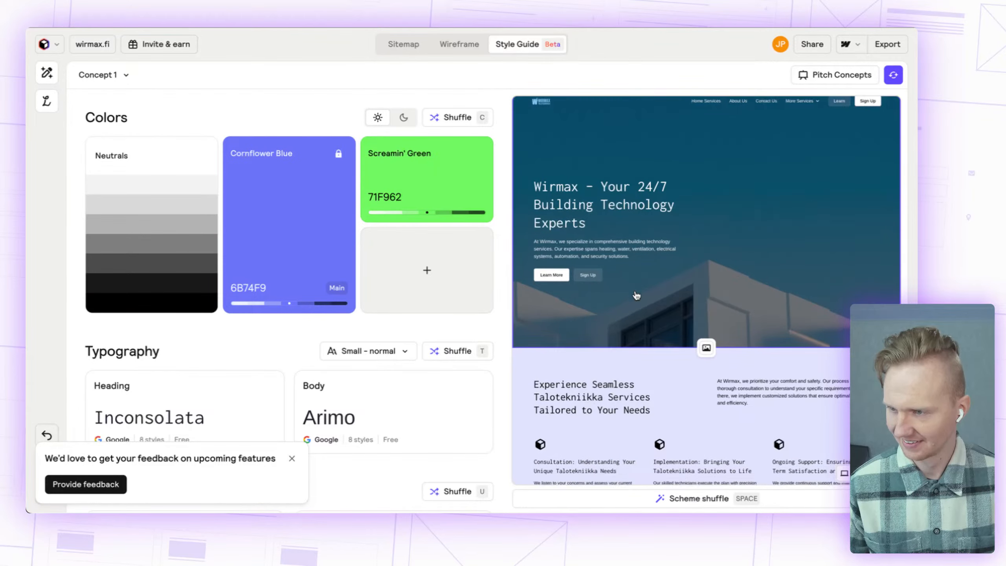
{"action": "scroll", "coordinate": [638, 296], "scroll_direction": "down", "scroll_amount": 10}
{"action": "scroll", "coordinate": [633, 292], "scroll_direction": "up", "scroll_amount": 5}
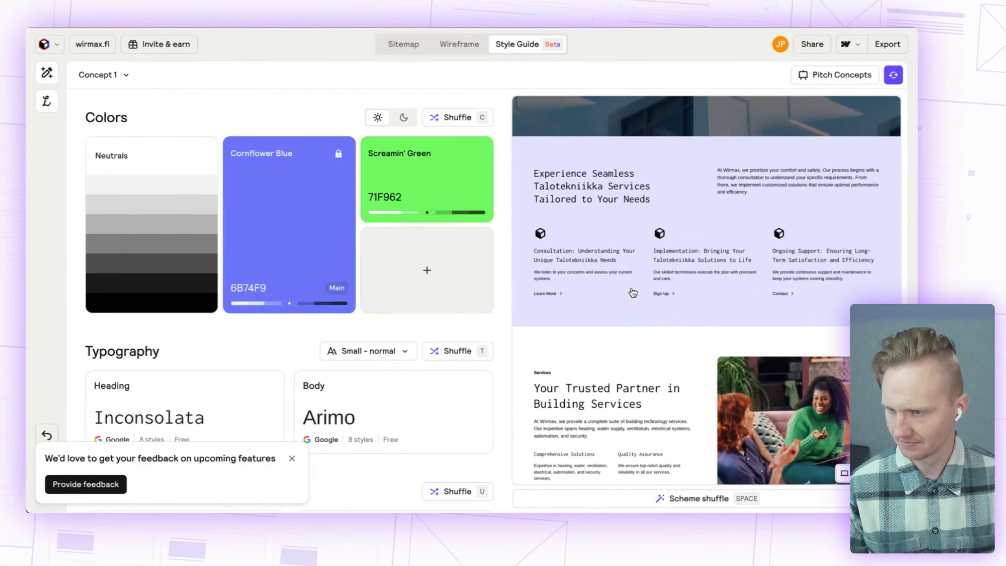
{"action": "scroll", "coordinate": [632, 349], "scroll_direction": "up", "scroll_amount": 5}
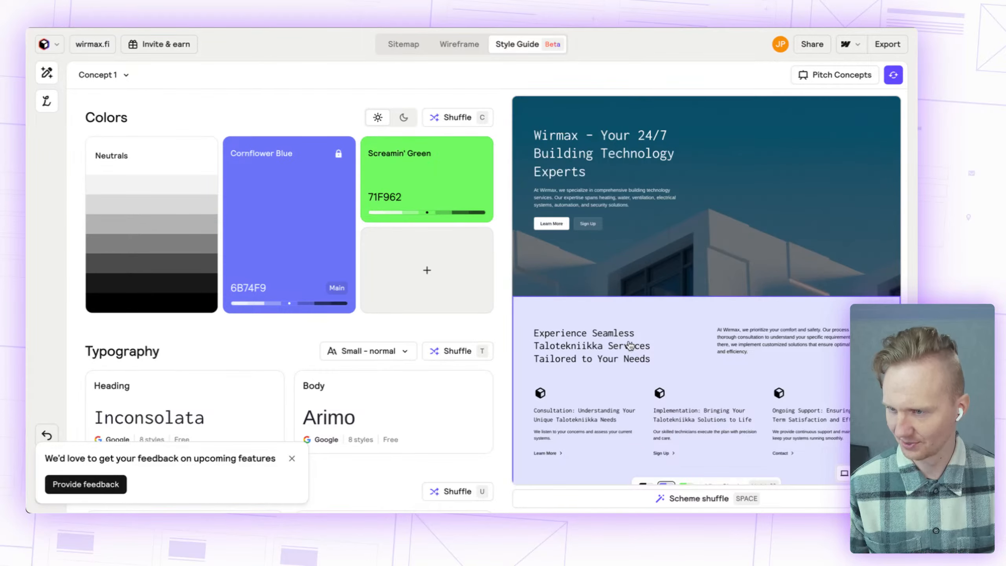
{"action": "scroll", "coordinate": [632, 340], "scroll_direction": "up", "scroll_amount": 1}
{"action": "mouse_move", "coordinate": [412, 172]}
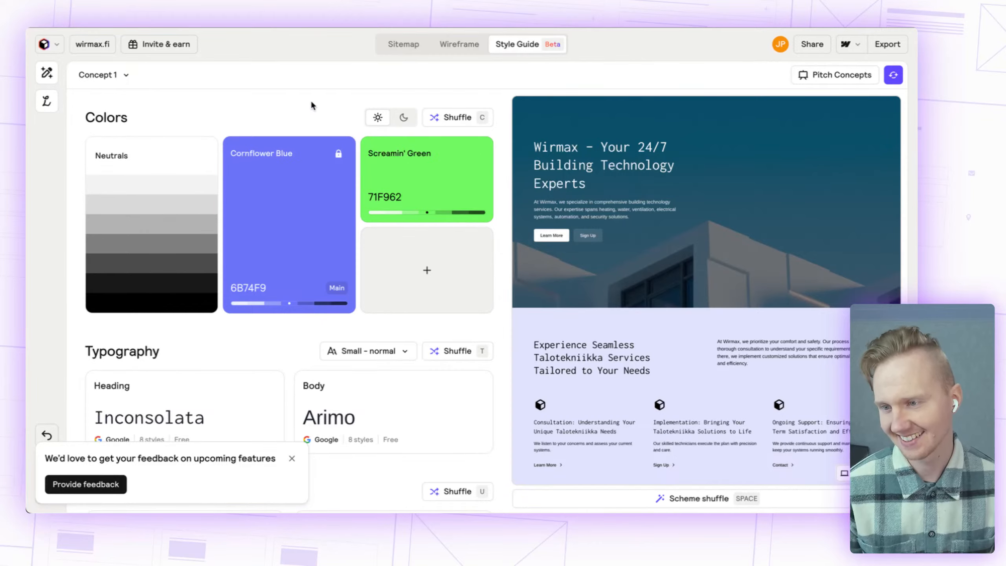
{"action": "scroll", "coordinate": [687, 372], "scroll_direction": "down", "scroll_amount": 5}
{"action": "scroll", "coordinate": [686, 370], "scroll_direction": "down", "scroll_amount": 4}
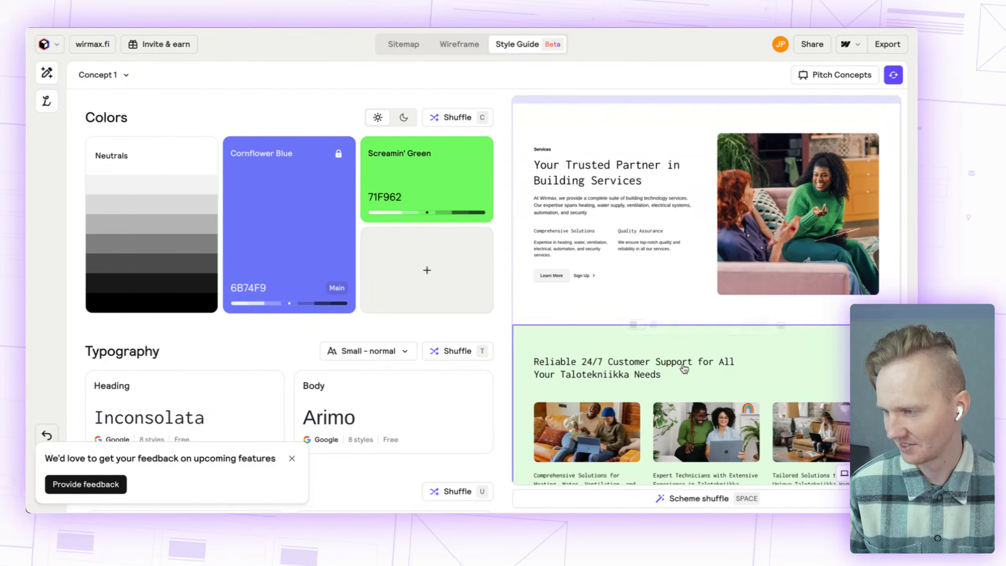
{"action": "scroll", "coordinate": [661, 357], "scroll_direction": "down", "scroll_amount": 5}
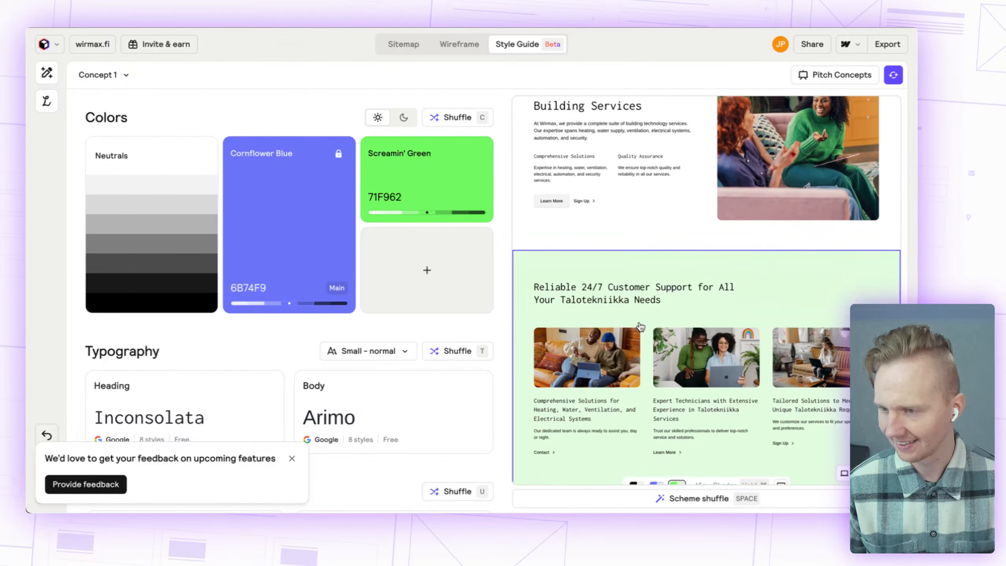
Step: Try the blue and Neutral Lightest schemes on the Reliable 24/7 Customer Support section and return it to green
{"action": "scroll", "coordinate": [567, 247], "scroll_direction": "up", "scroll_amount": 1}
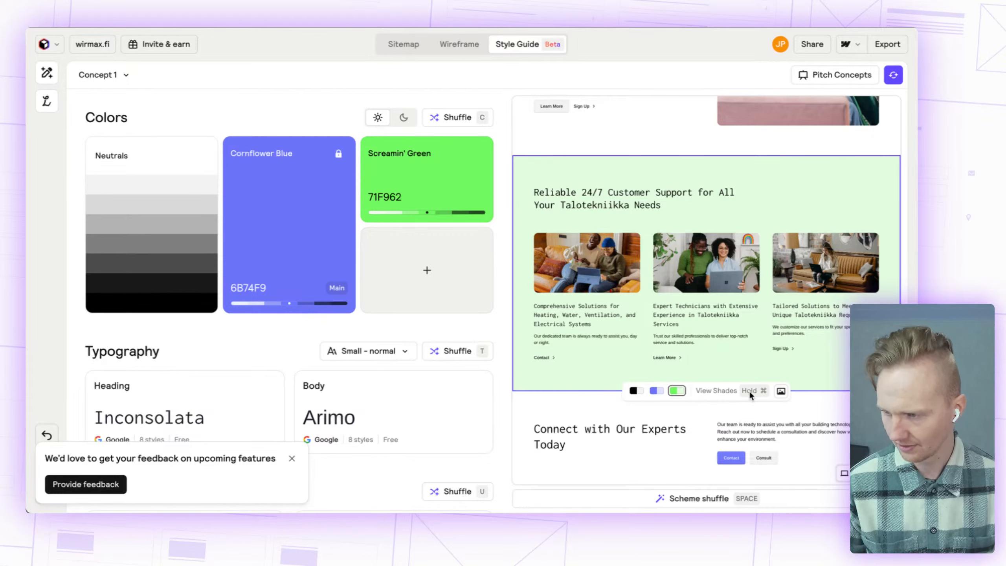
{"action": "key", "text": "super"}
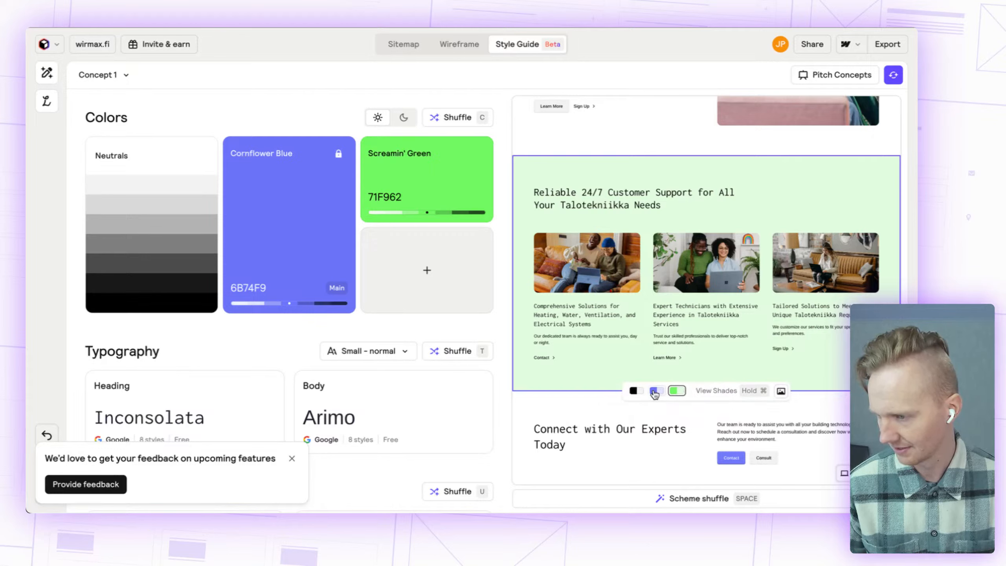
{"action": "left_click", "coordinate": [657, 390]}
{"action": "left_click", "coordinate": [633, 391]}
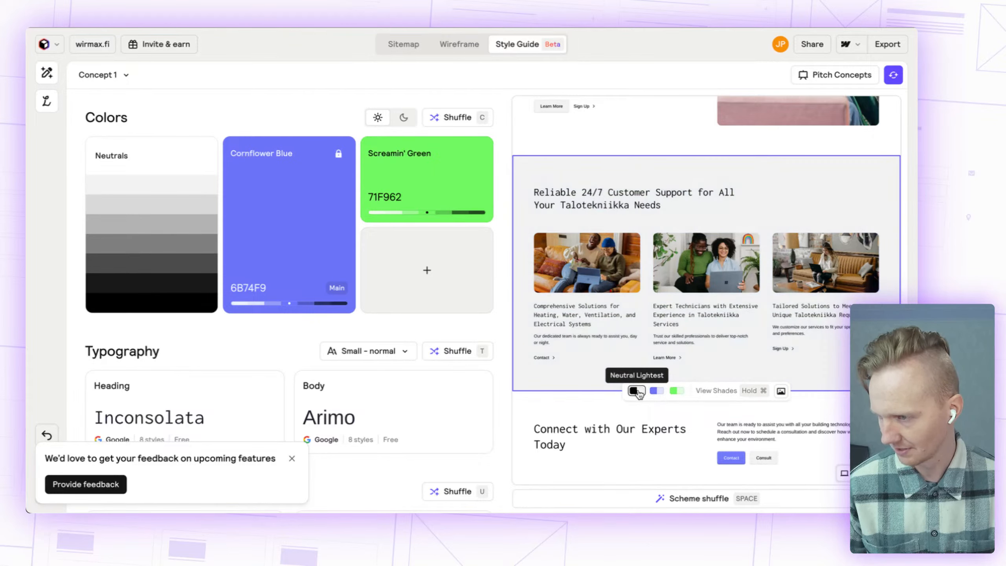
{"action": "left_click", "coordinate": [656, 392]}
{"action": "left_click", "coordinate": [676, 391]}
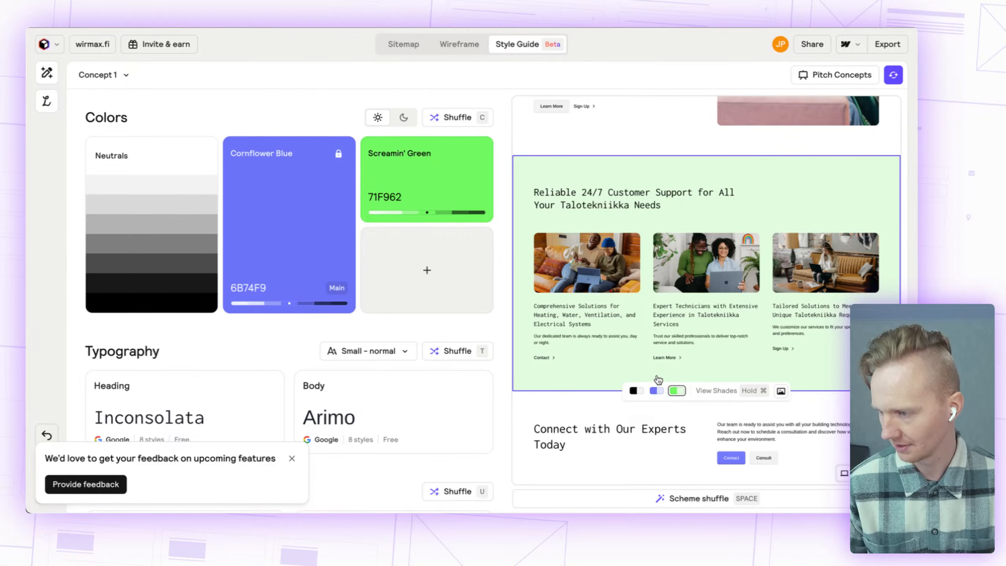
Step: Try the blue scheme and the full Screamin' Green shade on the Connect with Our Experts Today section
{"action": "scroll", "coordinate": [581, 352], "scroll_direction": "down", "scroll_amount": 4}
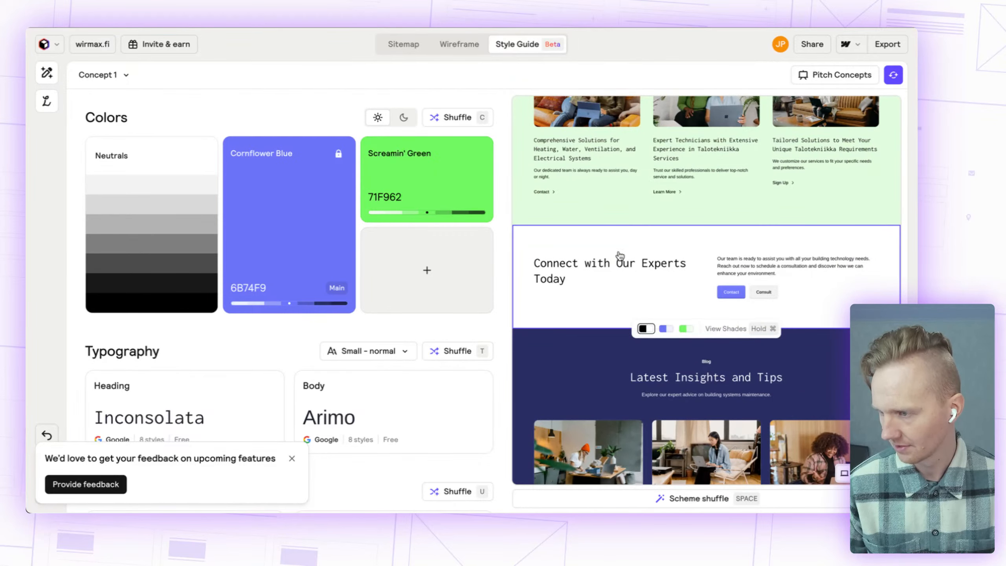
{"action": "scroll", "coordinate": [619, 255], "scroll_direction": "down", "scroll_amount": 1}
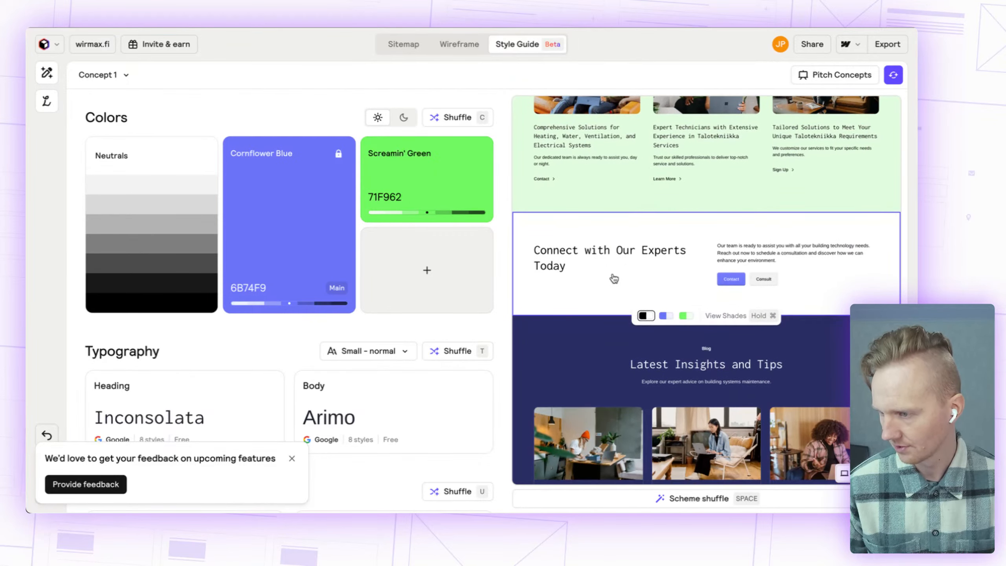
{"action": "left_click", "coordinate": [666, 321]}
{"action": "key", "text": "super"}
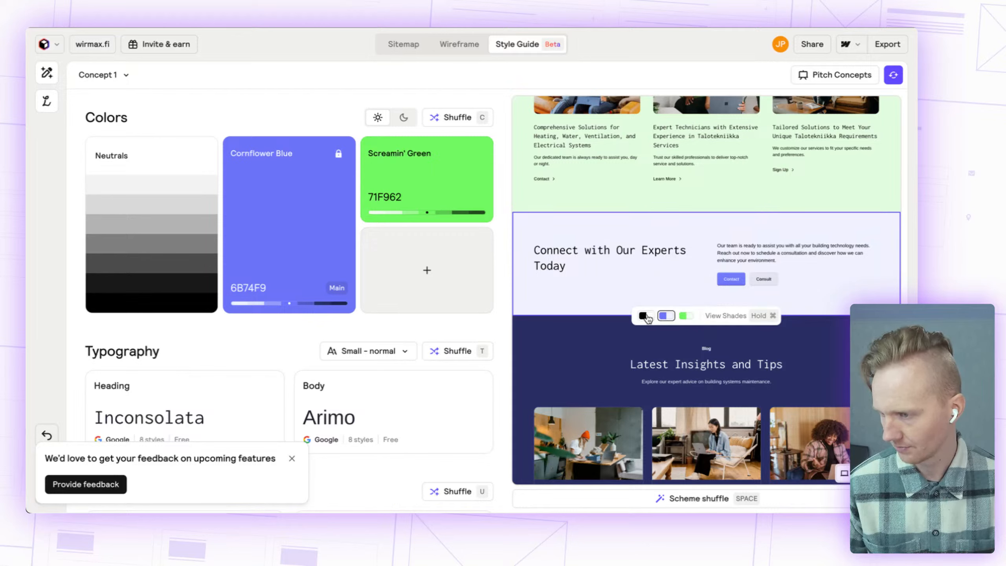
{"action": "left_click", "coordinate": [687, 319]}
{"action": "key", "text": "super"}
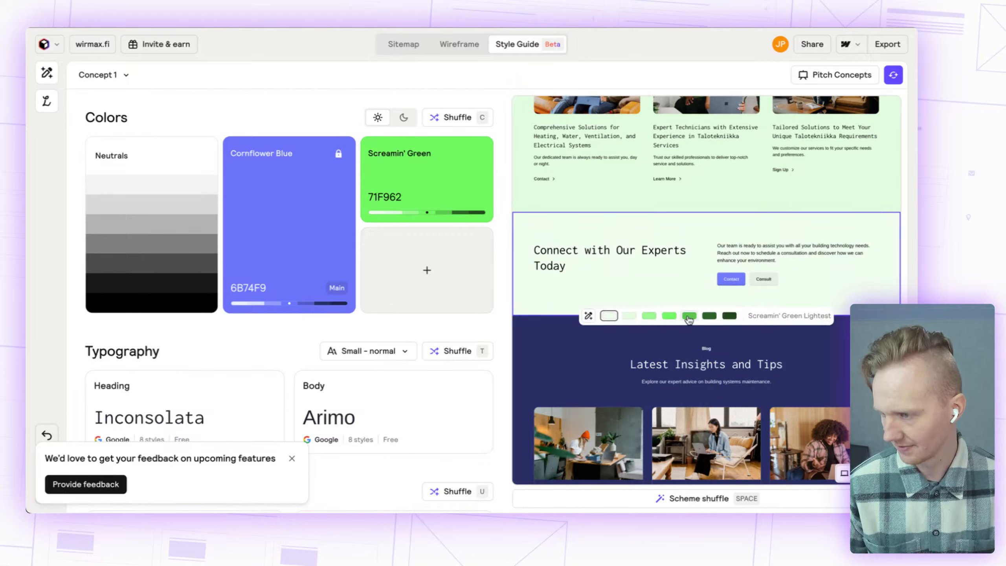
{"action": "left_click", "coordinate": [669, 317]}
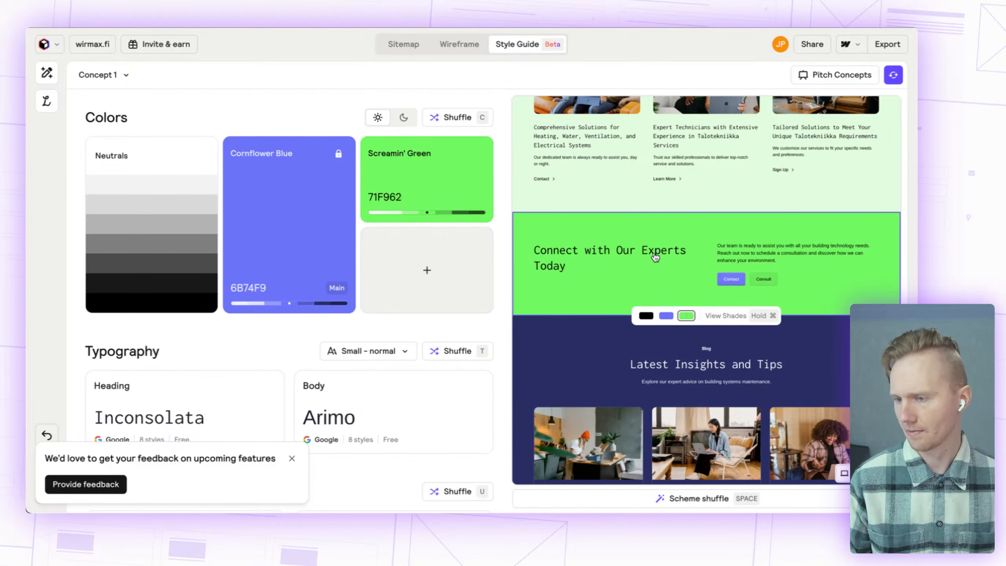
Step: Cycle the Connect with Our Experts Today section's color scheme back to Neutral White
{"action": "key", "text": "super"}
{"action": "left_click", "coordinate": [637, 270], "text": "super"}
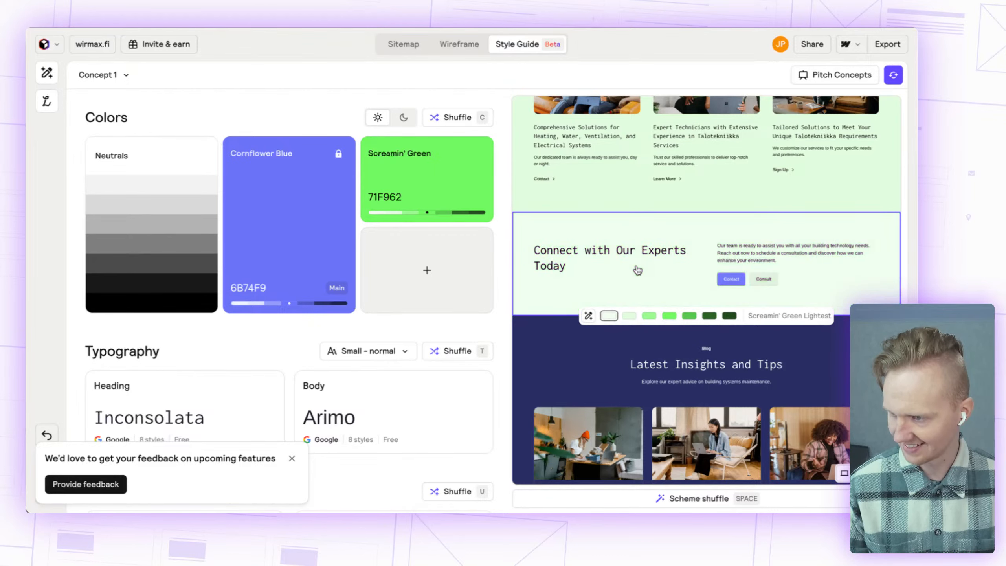
{"action": "left_click", "coordinate": [638, 271], "text": "super"}
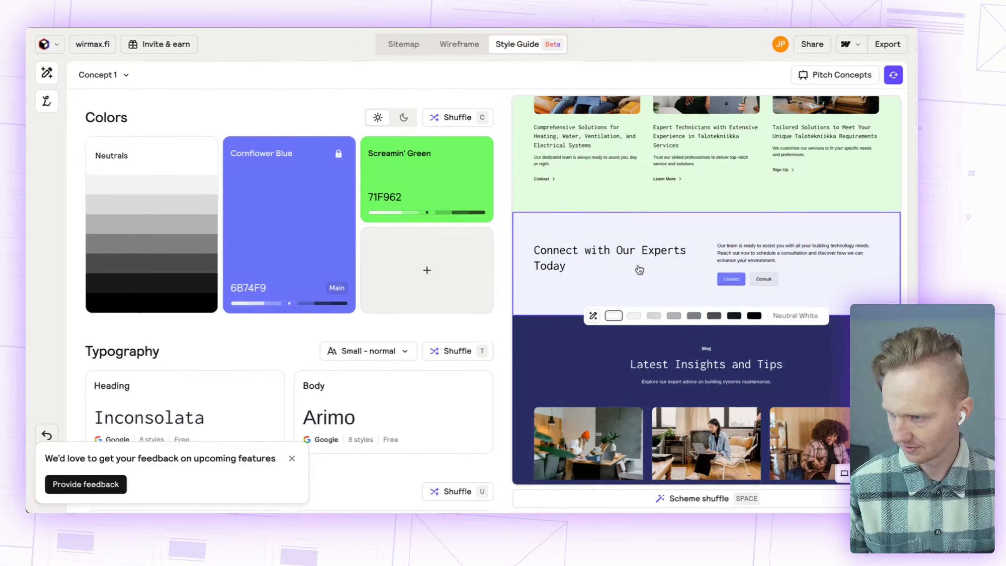
Step: Cycle the Latest Insights and Tips section through dark green, dark blue, white, light blue and light green schemes
{"action": "scroll", "coordinate": [540, 231], "scroll_direction": "down", "scroll_amount": 4}
{"action": "left_click", "coordinate": [552, 198]}
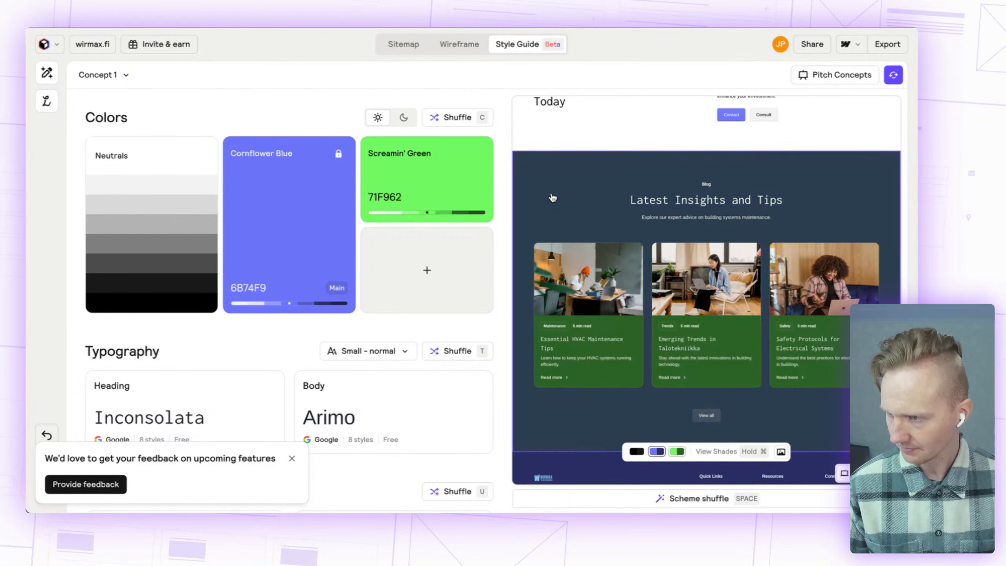
{"action": "scroll", "coordinate": [609, 222], "scroll_direction": "down", "scroll_amount": 2}
{"action": "scroll", "coordinate": [612, 227], "scroll_direction": "up", "scroll_amount": 2}
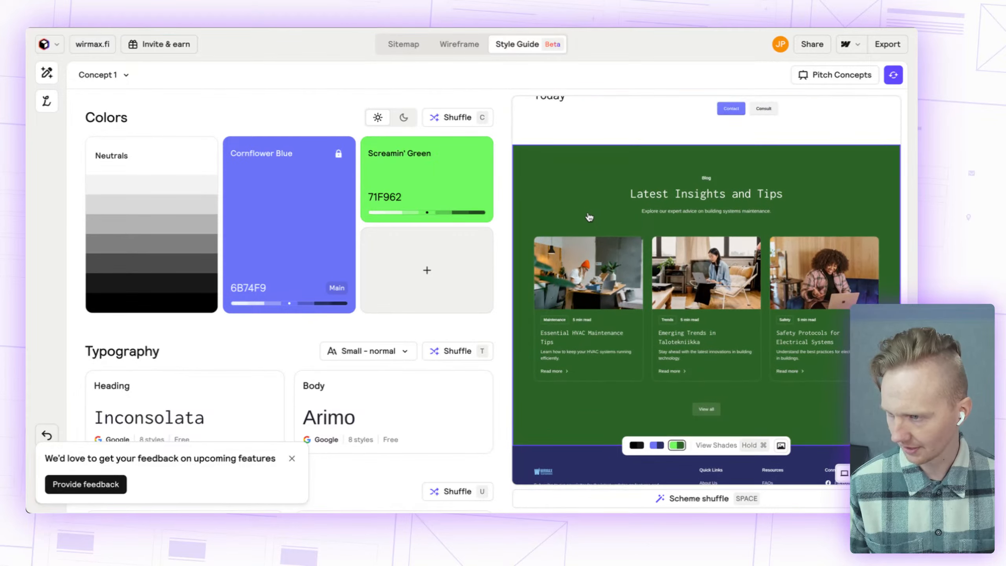
{"action": "left_click", "coordinate": [574, 204], "text": "super"}
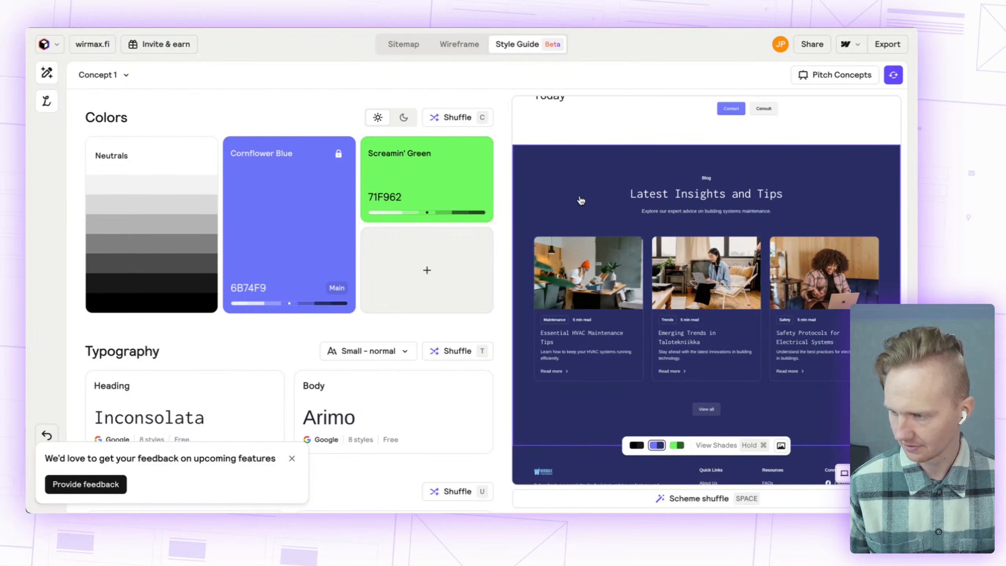
{"action": "left_click", "coordinate": [578, 193]}
{"action": "left_click", "coordinate": [579, 194]}
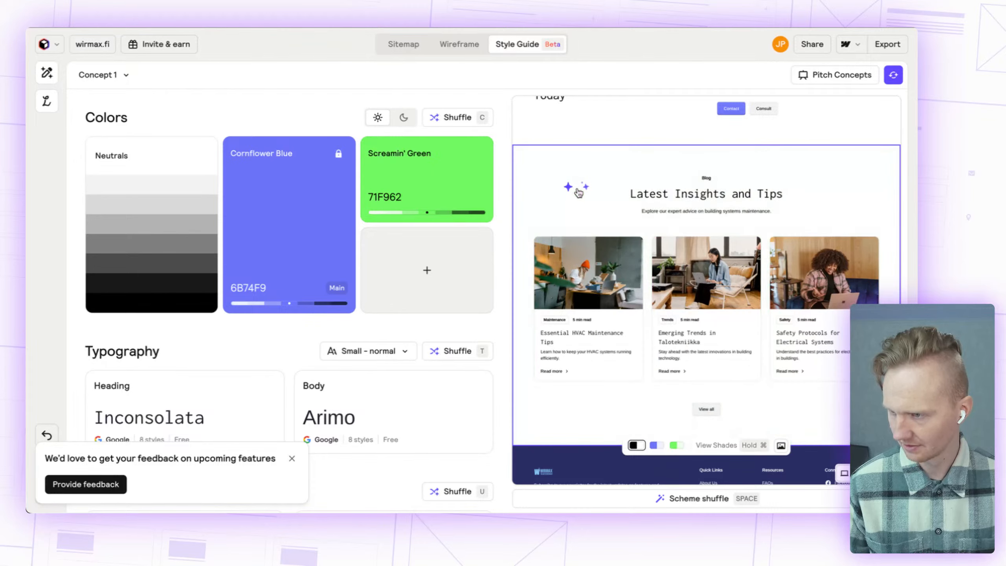
{"action": "left_click", "coordinate": [577, 196]}
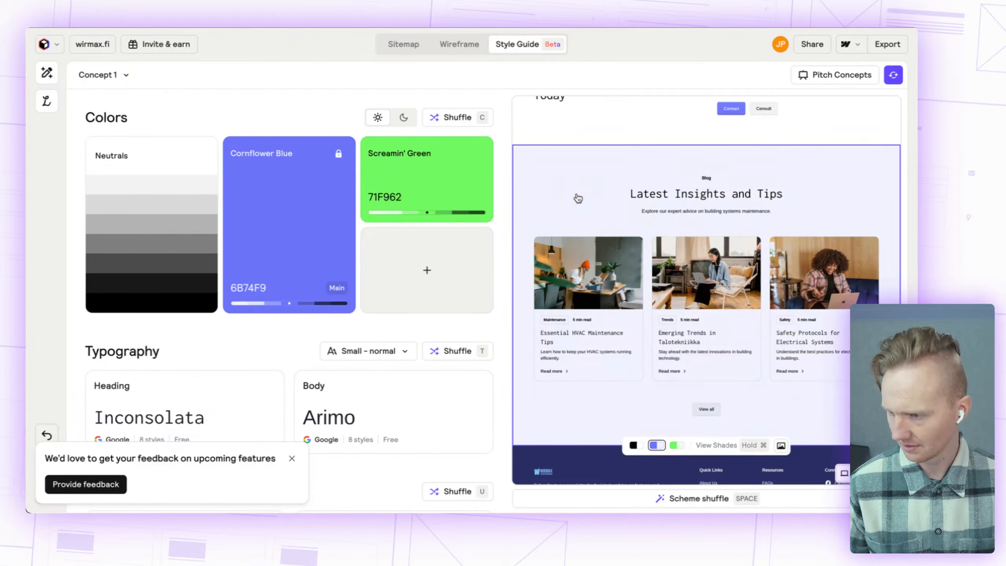
{"action": "left_click", "coordinate": [577, 196]}
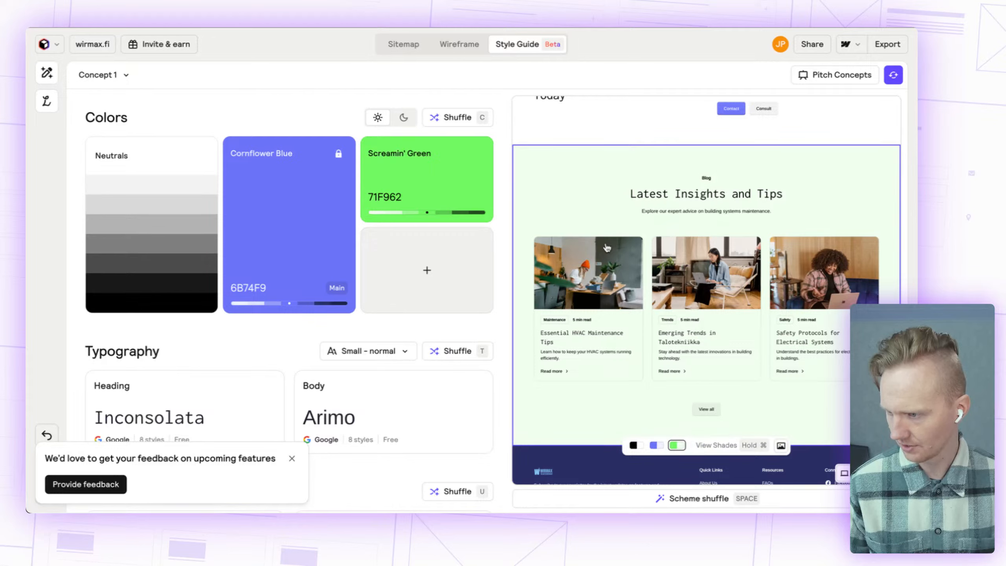
Step: Give the Latest Insights and Tips section the second-darkest Screamin' Green shade and check it against the rest of the page
{"action": "left_click", "coordinate": [597, 198]}
{"action": "left_click", "coordinate": [677, 446]}
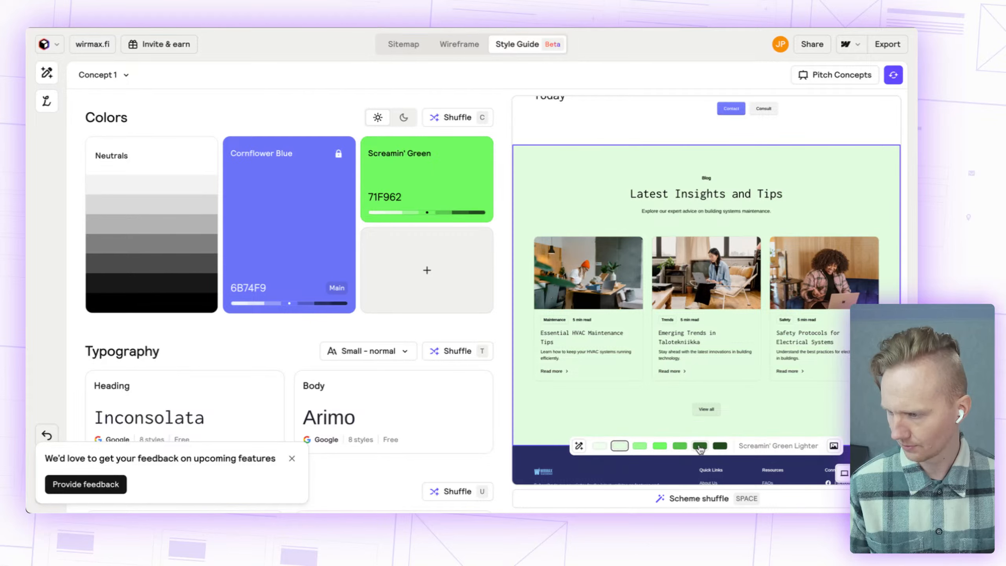
{"action": "left_click", "coordinate": [699, 445]}
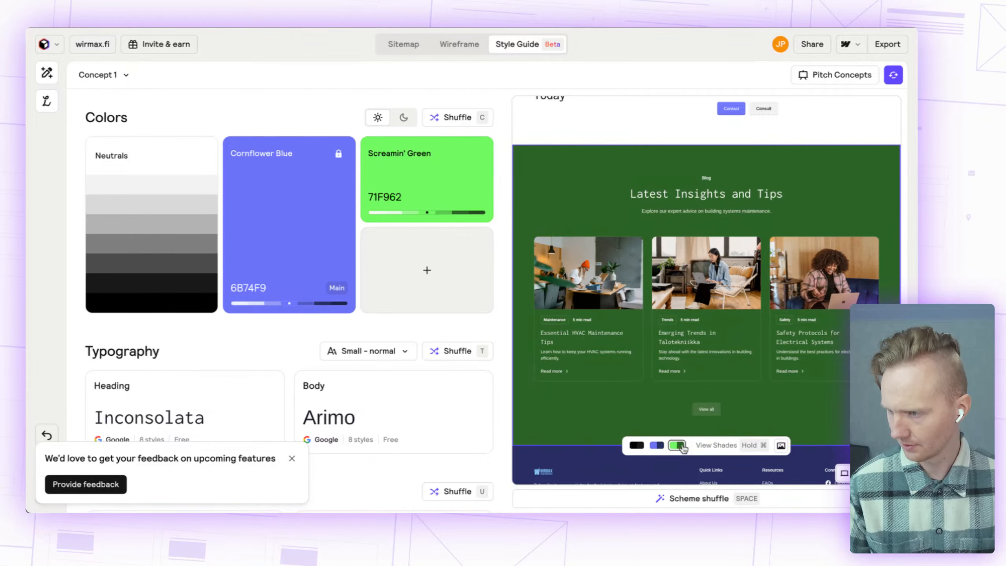
{"action": "scroll", "coordinate": [600, 288], "scroll_direction": "down", "scroll_amount": 3}
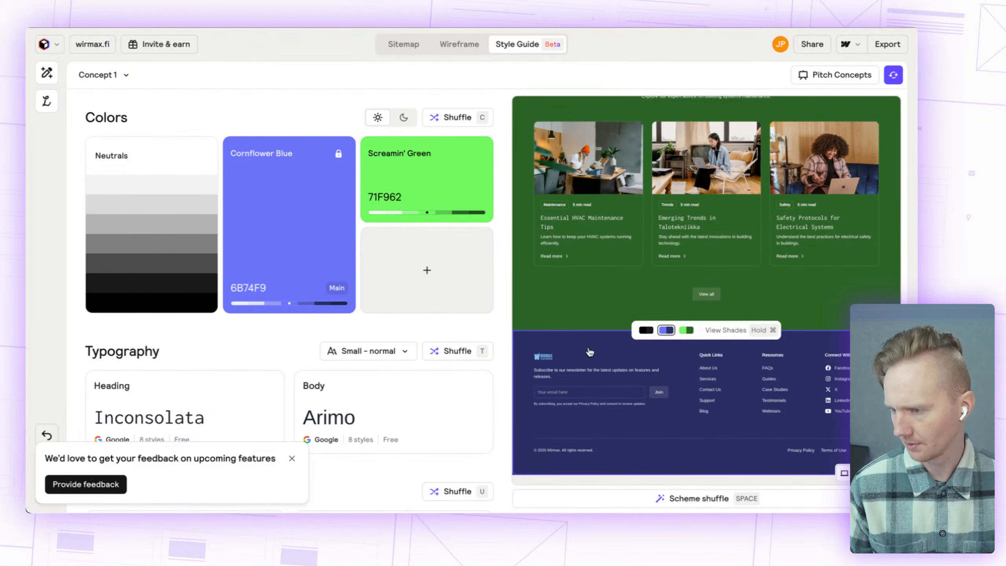
{"action": "scroll", "coordinate": [593, 460], "scroll_direction": "up", "scroll_amount": 10}
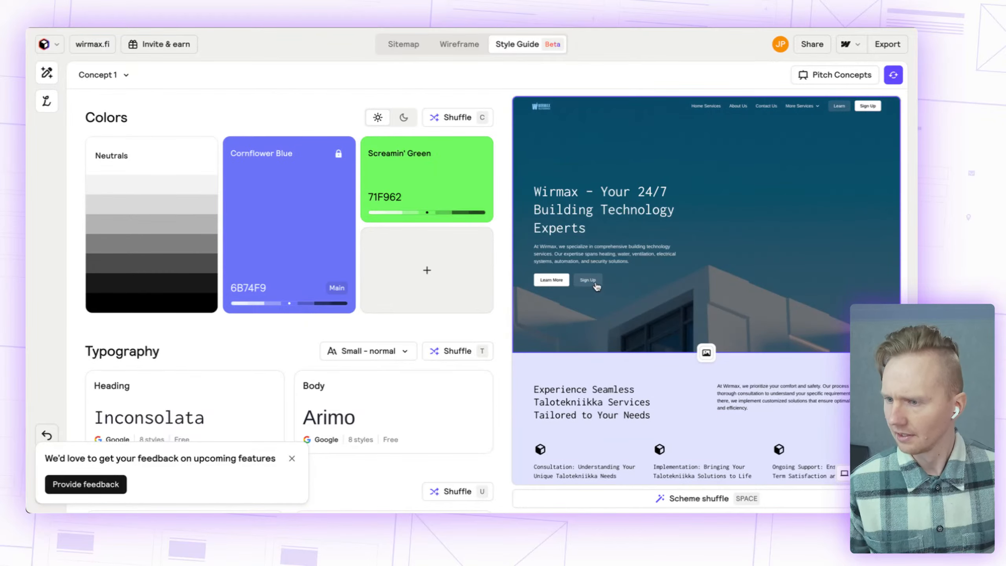
Step: Set the typography size to Regular, keeping the weight Normal
{"action": "scroll", "coordinate": [281, 317], "scroll_direction": "down", "scroll_amount": 3}
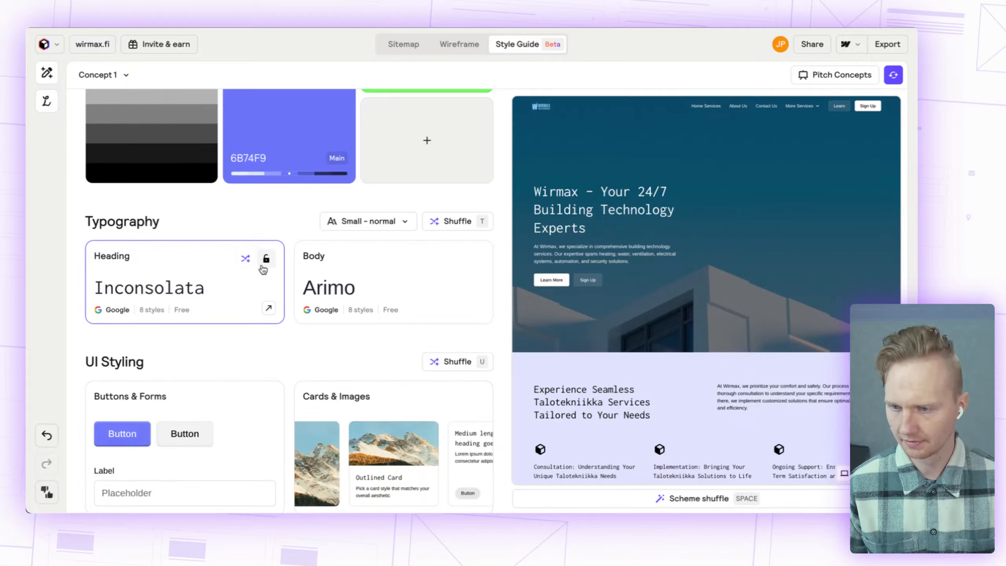
{"action": "left_click", "coordinate": [407, 225]}
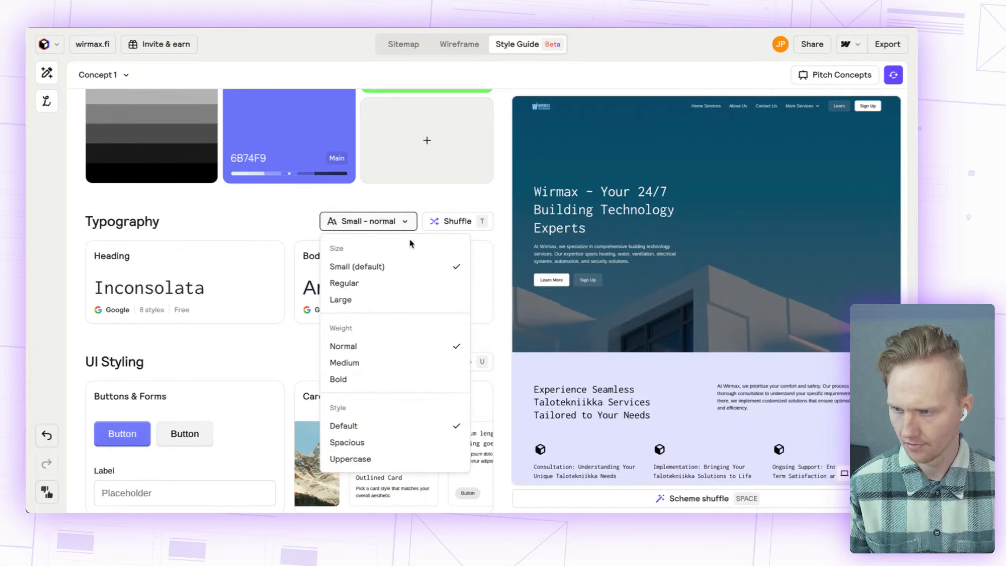
{"action": "left_click", "coordinate": [405, 284]}
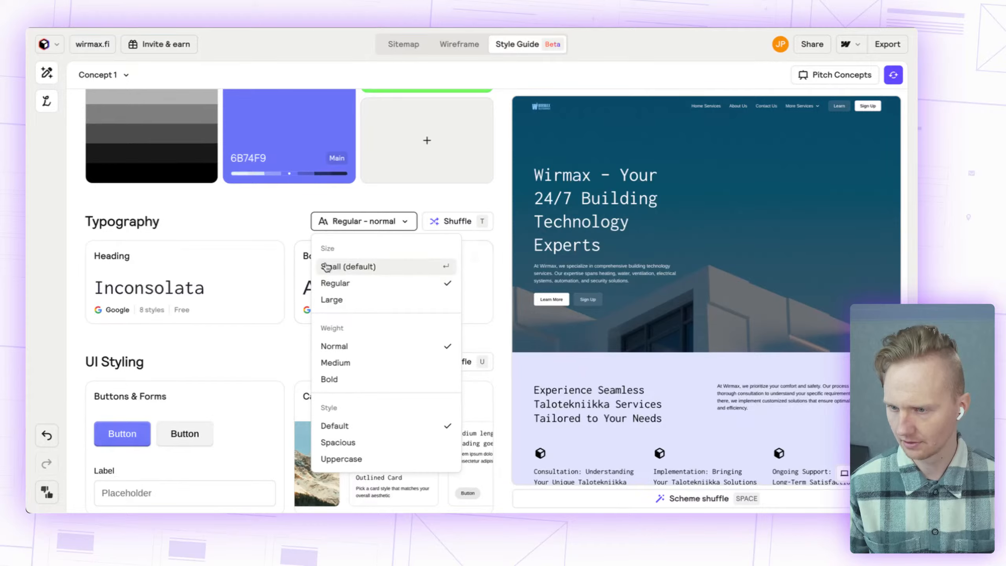
{"action": "left_click", "coordinate": [229, 214]}
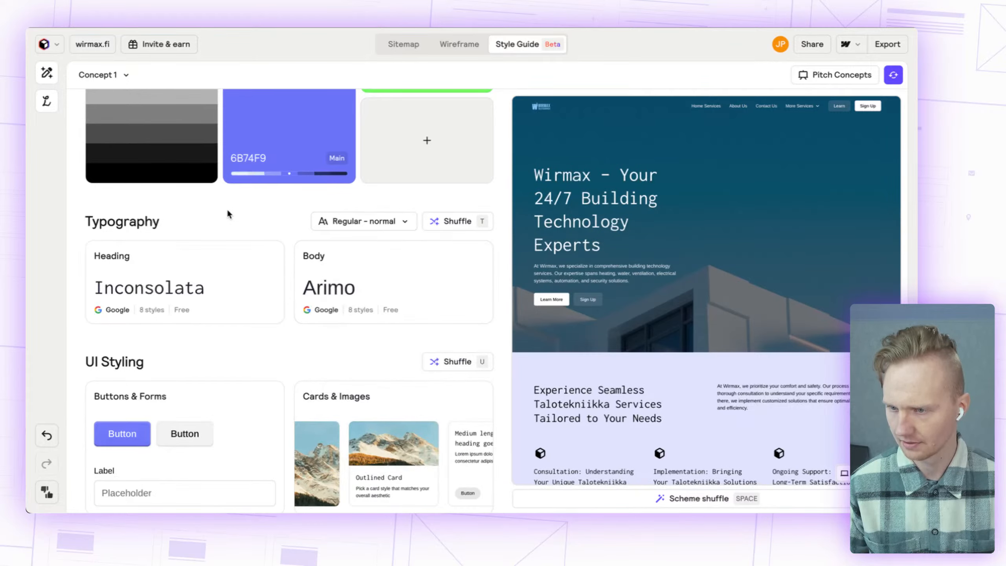
Step: Shuffle the font pairing up to Anton SC for headings and Hind for body text
{"action": "left_click", "coordinate": [456, 221]}
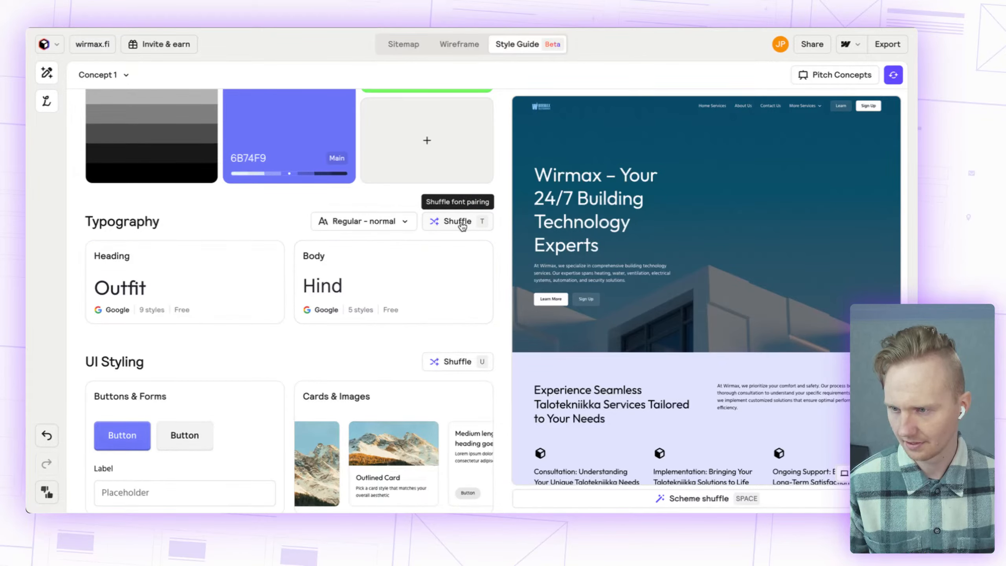
{"action": "left_click", "coordinate": [462, 223]}
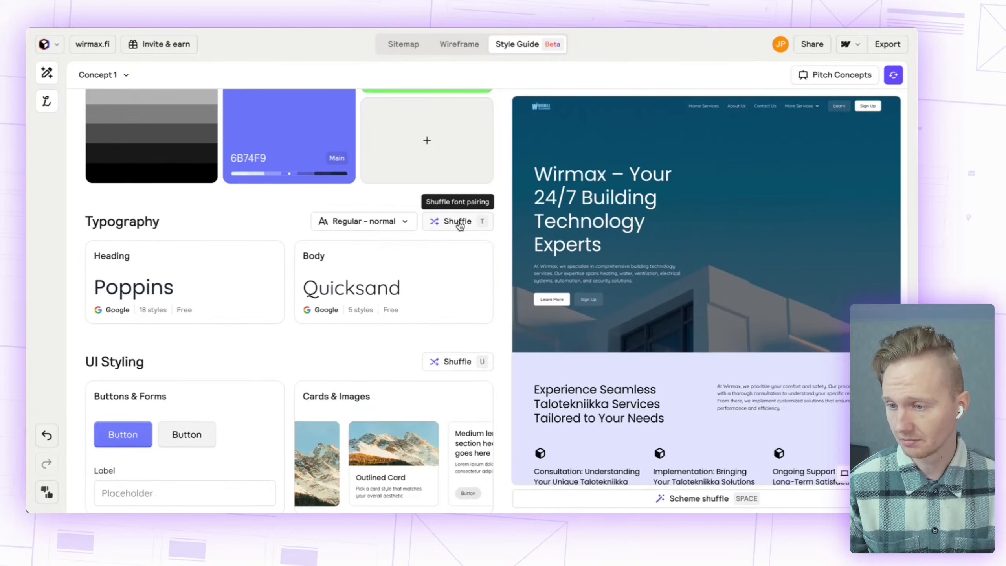
{"action": "left_click", "coordinate": [459, 223]}
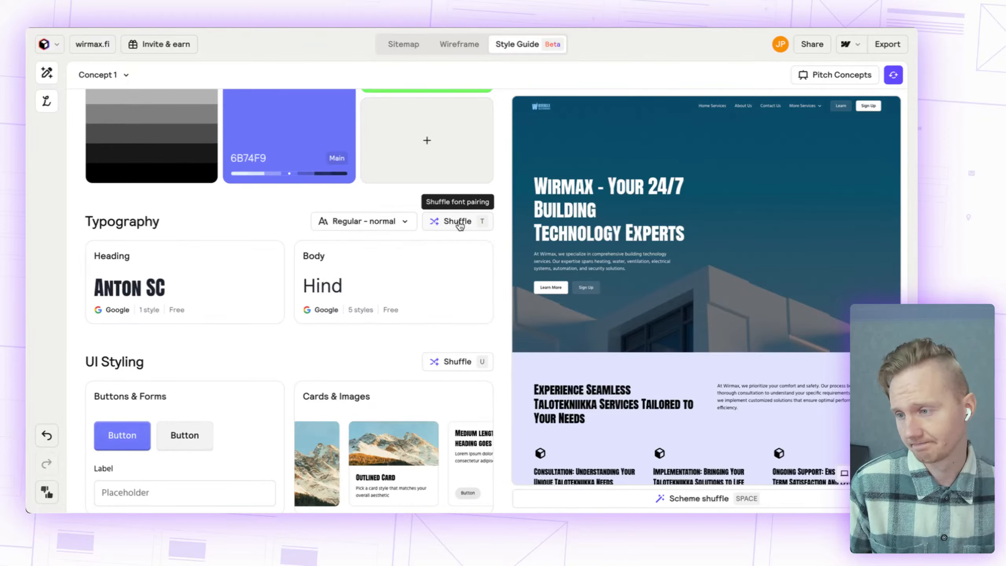
Step: Shuffle the font pairing up to Source Sans 3 with DM Sans, and go back to Cormorant Garamond with Proza Libre
{"action": "left_click", "coordinate": [458, 221]}
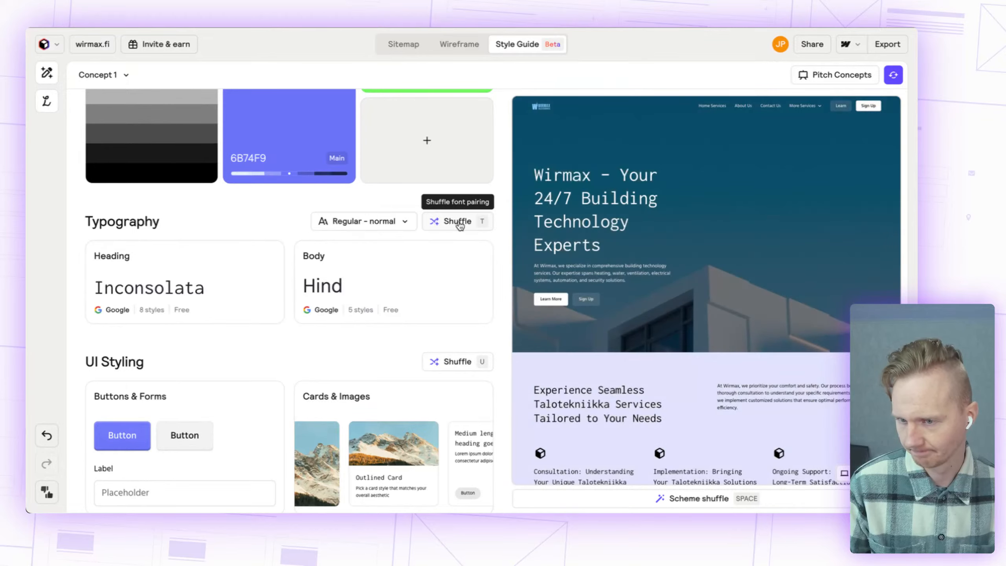
{"action": "left_click", "coordinate": [459, 222]}
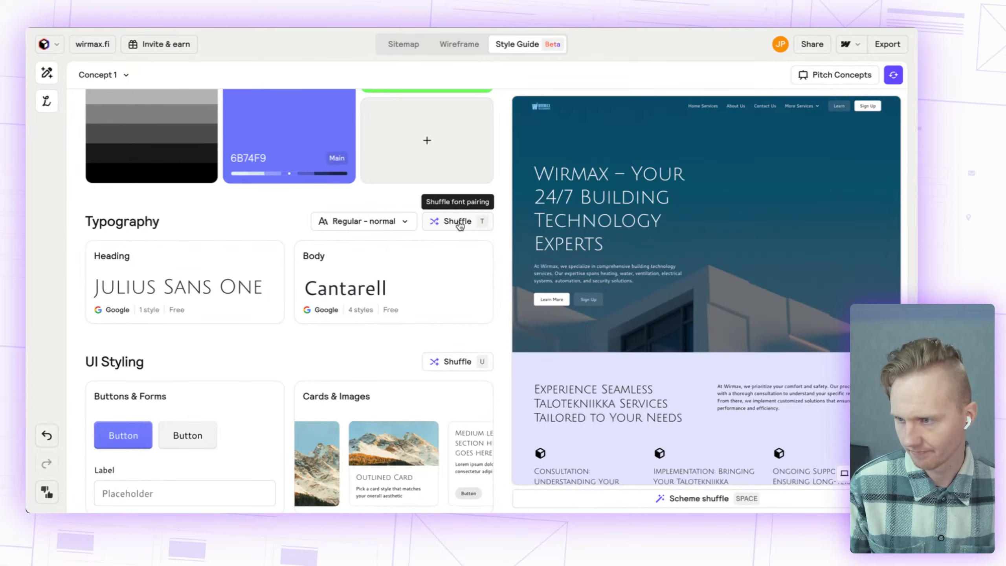
{"action": "left_click", "coordinate": [458, 222]}
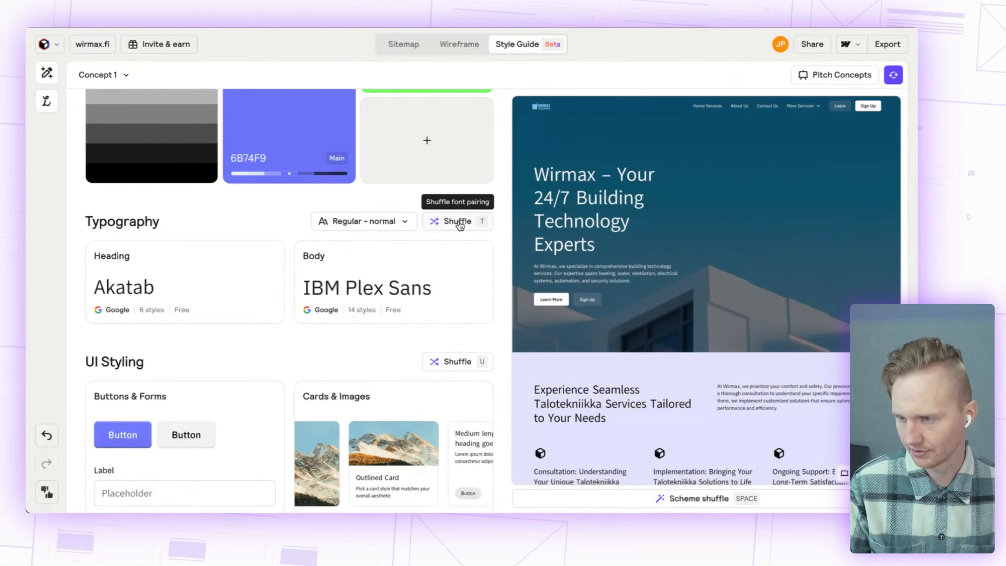
{"action": "left_click", "coordinate": [458, 222]}
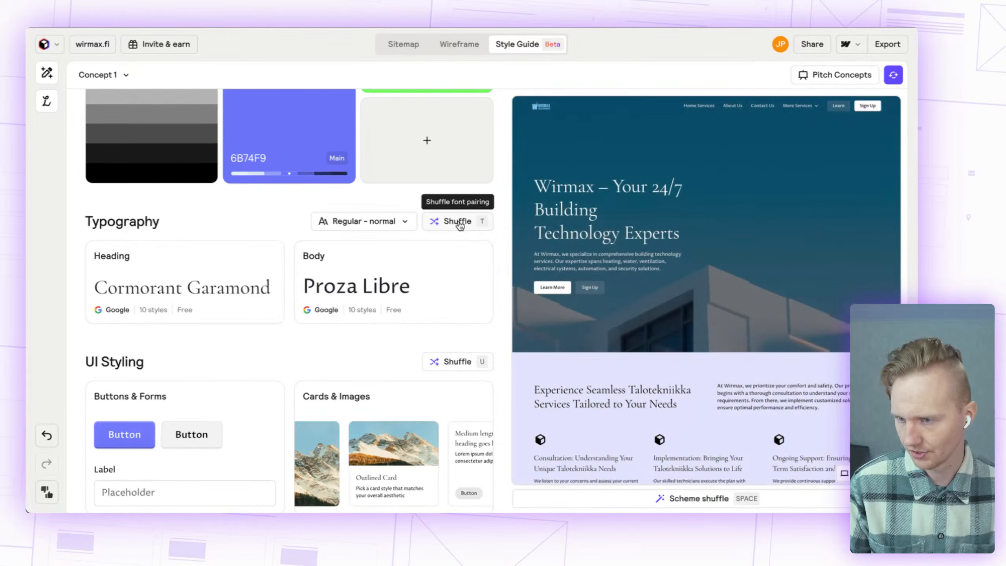
{"action": "left_click", "coordinate": [458, 221]}
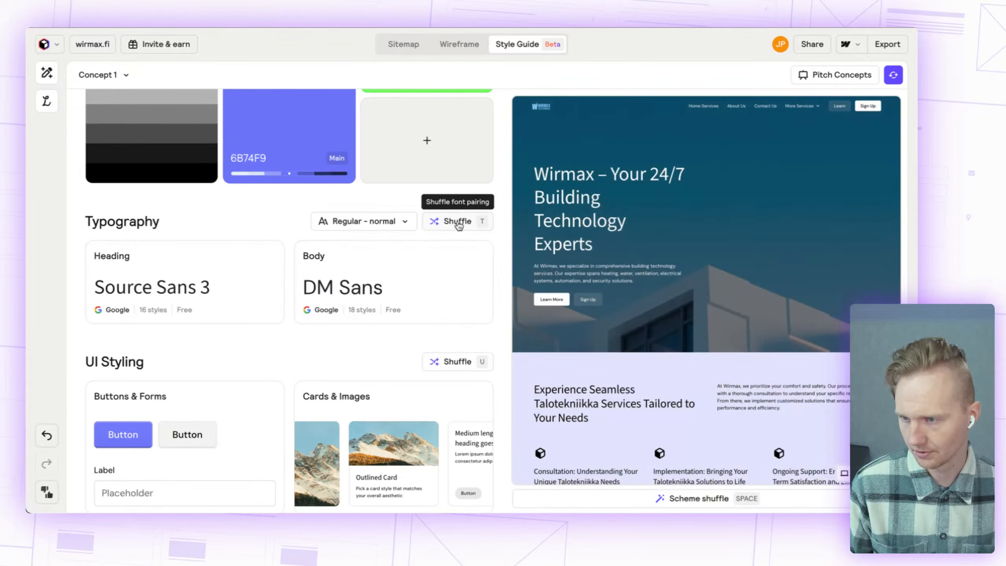
{"action": "key", "text": "ctrl+z"}
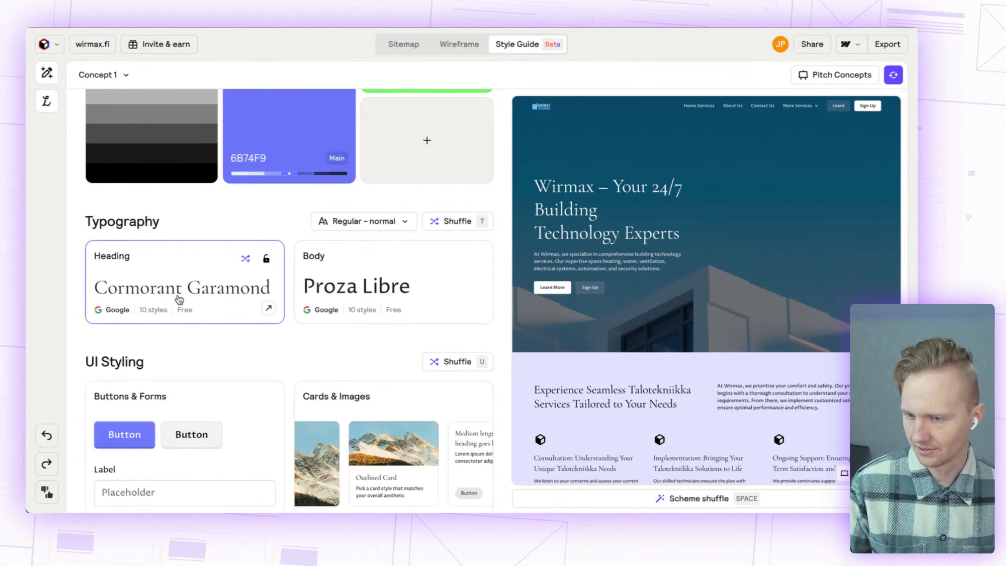
Step: Shuffle the font pairing to Aleo with IBM Plex Sans and lock the Aleo heading font
{"action": "left_click", "coordinate": [468, 225]}
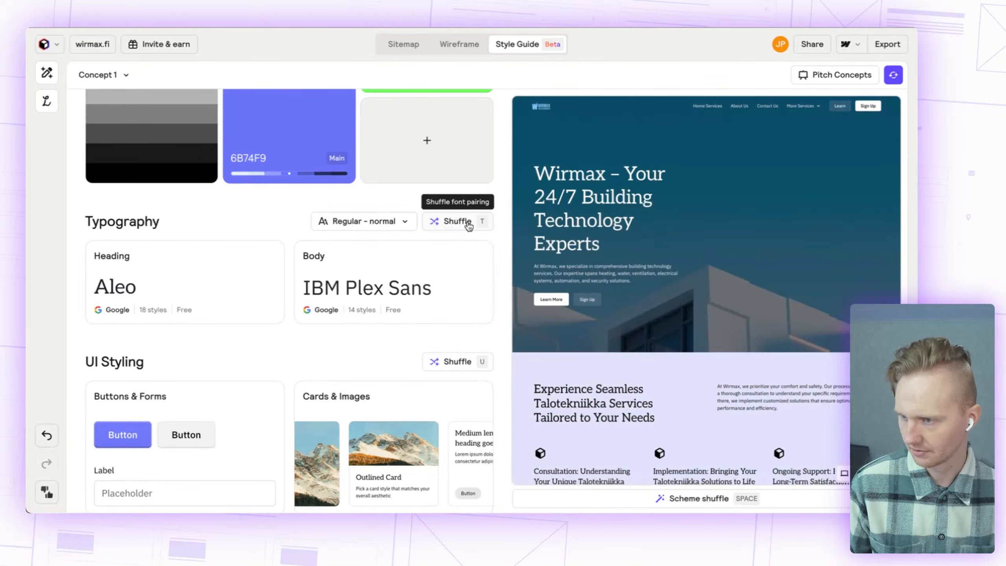
{"action": "scroll", "coordinate": [622, 349], "scroll_direction": "down", "scroll_amount": 3}
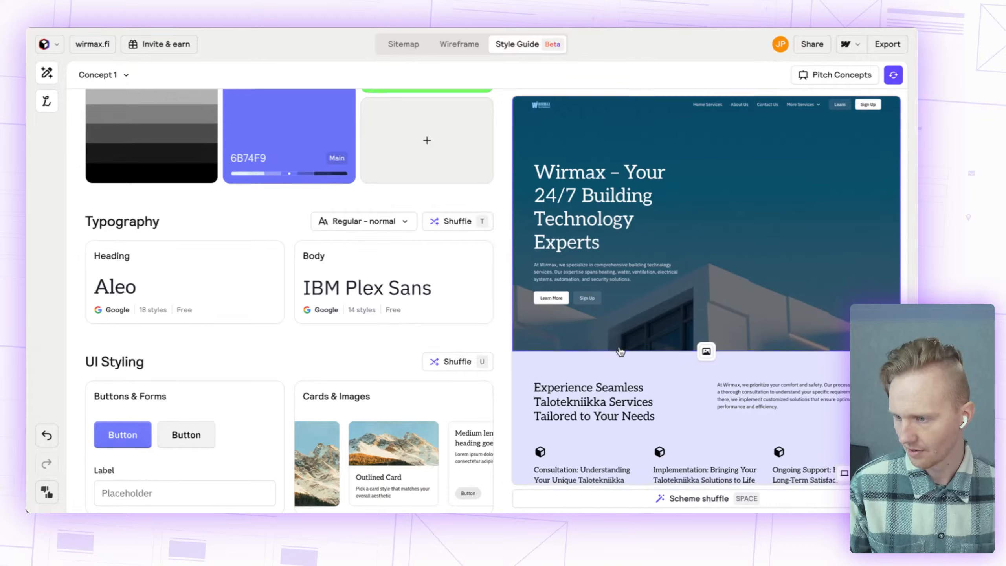
{"action": "scroll", "coordinate": [621, 355], "scroll_direction": "up", "scroll_amount": 3}
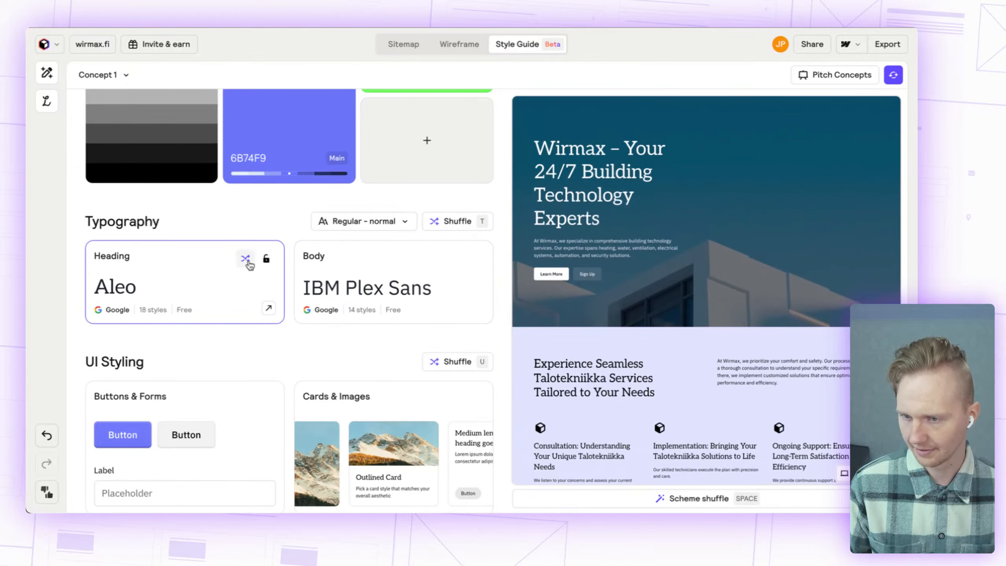
{"action": "left_click", "coordinate": [266, 259]}
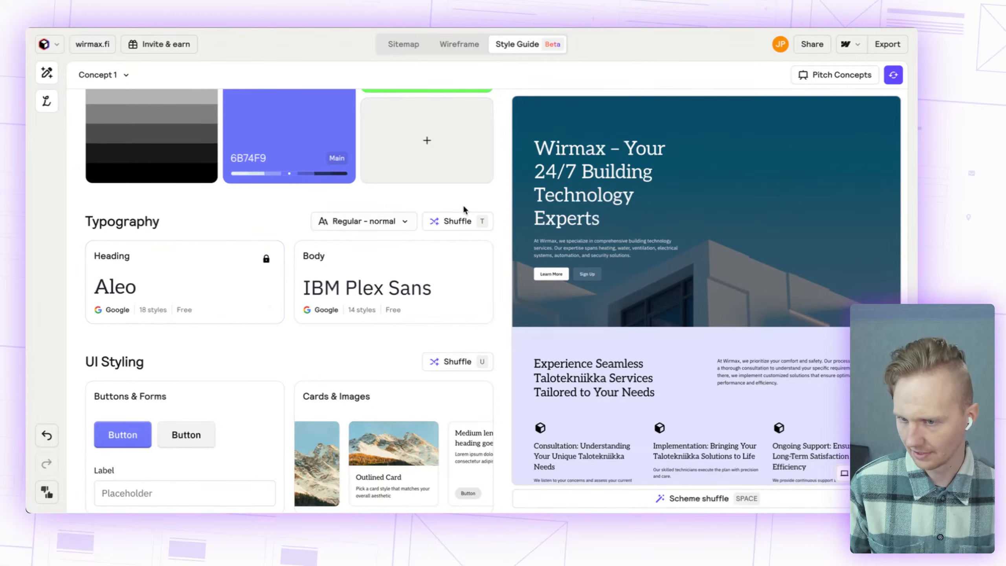
Step: Shuffle the body font through Cabin, Istok Web and Inter to Manrope, checking the text in the page preview
{"action": "left_click", "coordinate": [464, 223]}
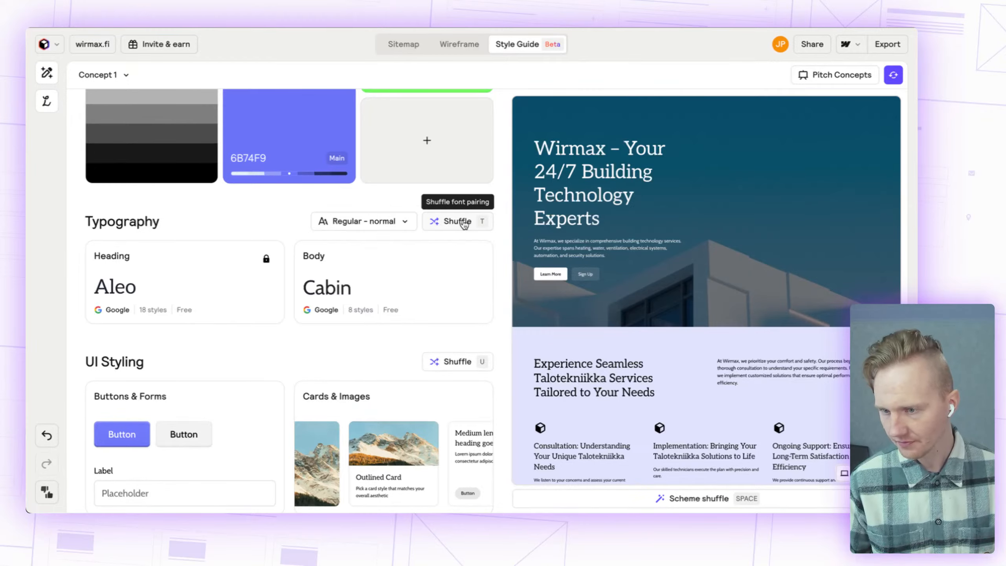
{"action": "left_click", "coordinate": [463, 223]}
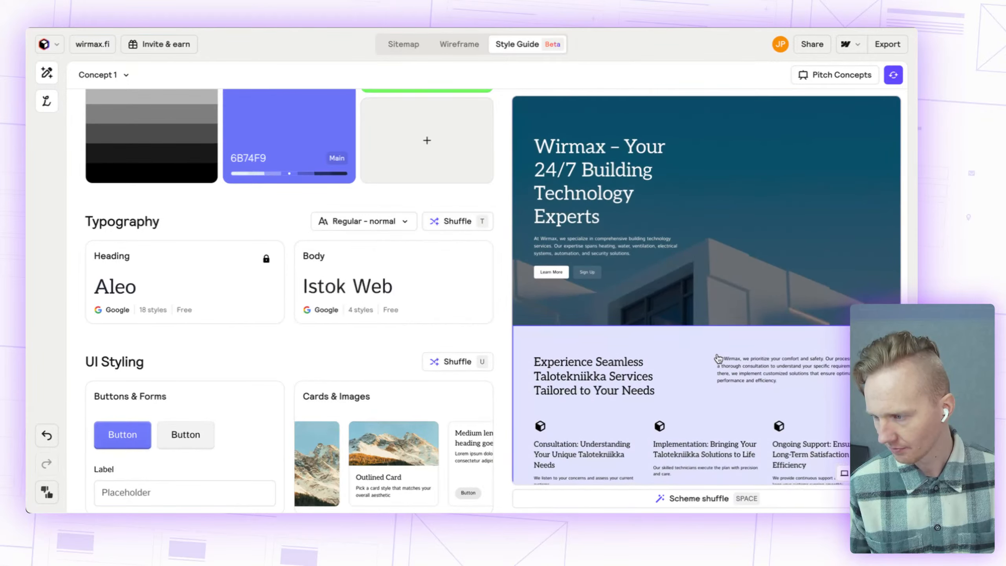
{"action": "scroll", "coordinate": [716, 357], "scroll_direction": "down", "scroll_amount": 3}
{"action": "scroll", "coordinate": [721, 361], "scroll_direction": "down", "scroll_amount": 2}
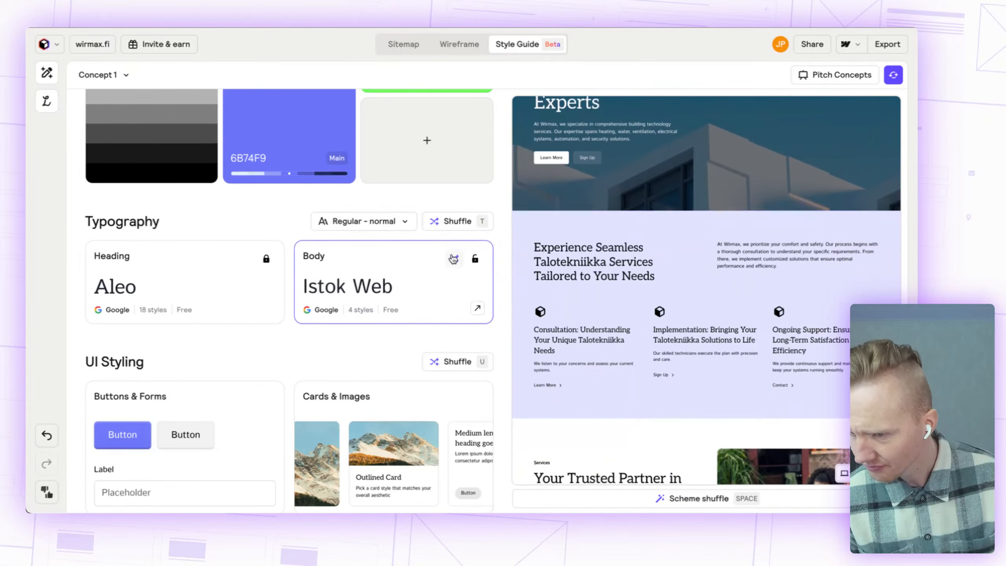
{"action": "left_click", "coordinate": [458, 226]}
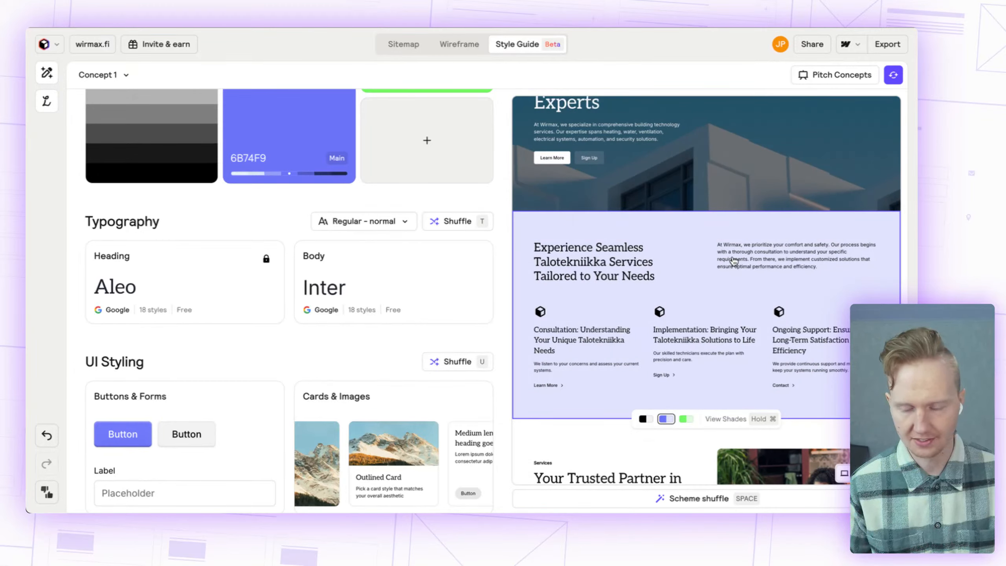
{"action": "left_click", "coordinate": [458, 227]}
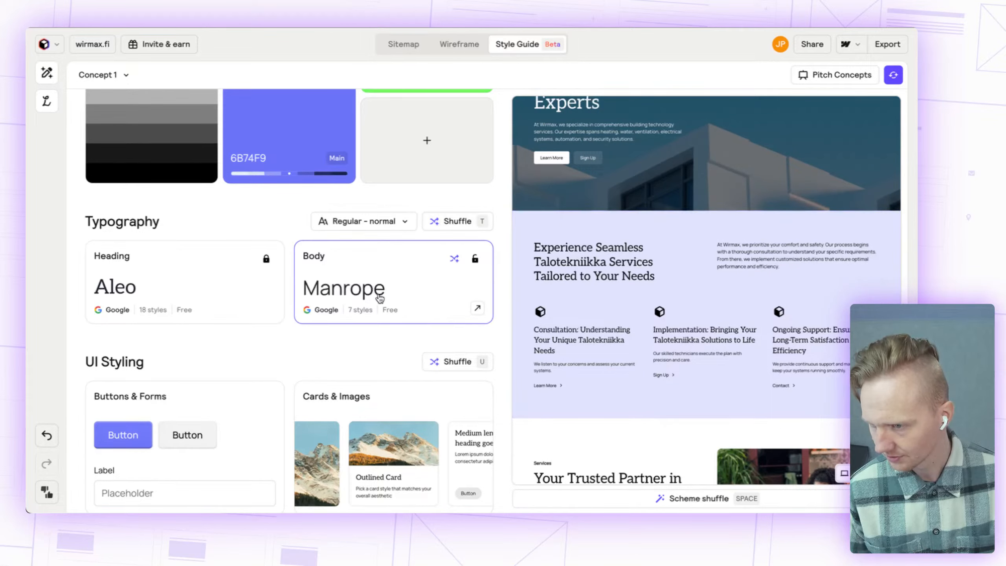
{"action": "scroll", "coordinate": [379, 299], "scroll_direction": "up", "scroll_amount": 1}
{"action": "scroll", "coordinate": [379, 299], "scroll_direction": "up", "scroll_amount": 2}
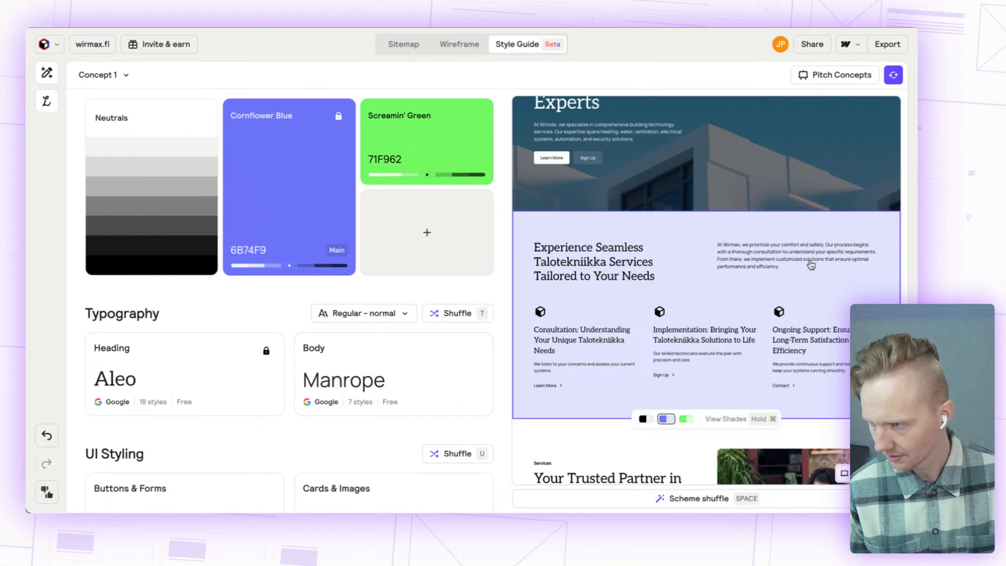
Step: Browse the button and form styles, apply the Bubble style and check it on the hero section
{"action": "scroll", "coordinate": [382, 315], "scroll_direction": "down", "scroll_amount": 2}
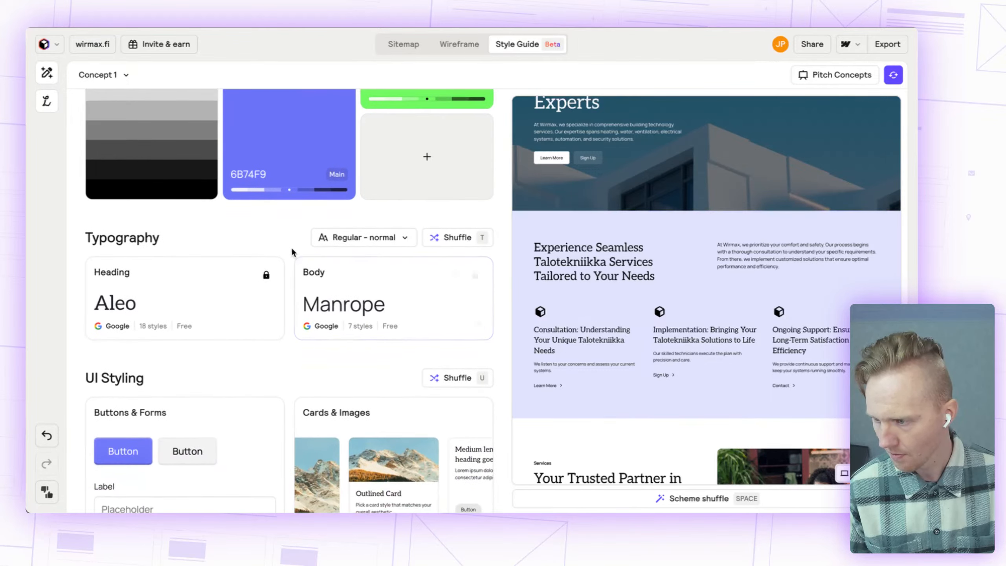
{"action": "scroll", "coordinate": [278, 312], "scroll_direction": "down", "scroll_amount": 1}
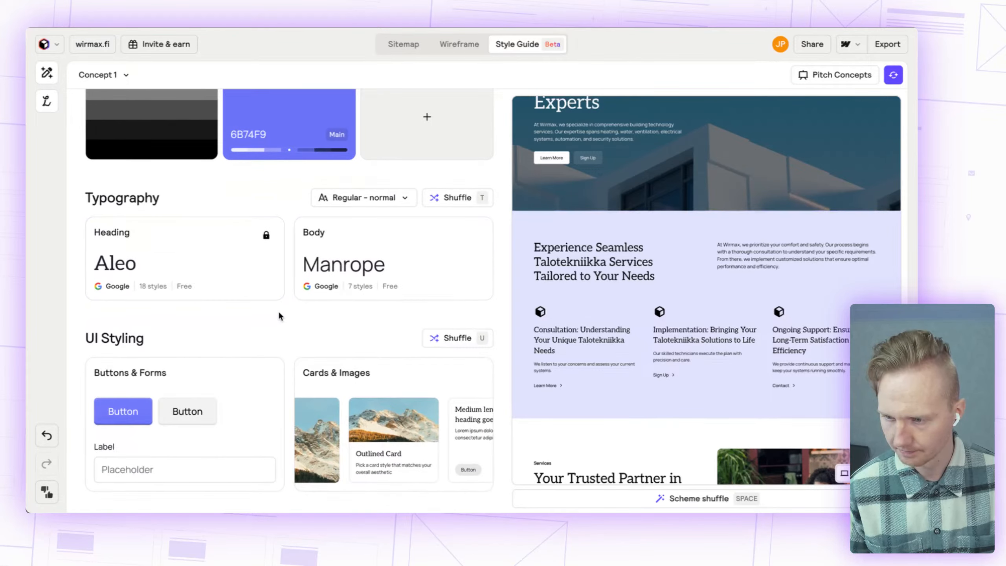
{"action": "left_click", "coordinate": [211, 375]}
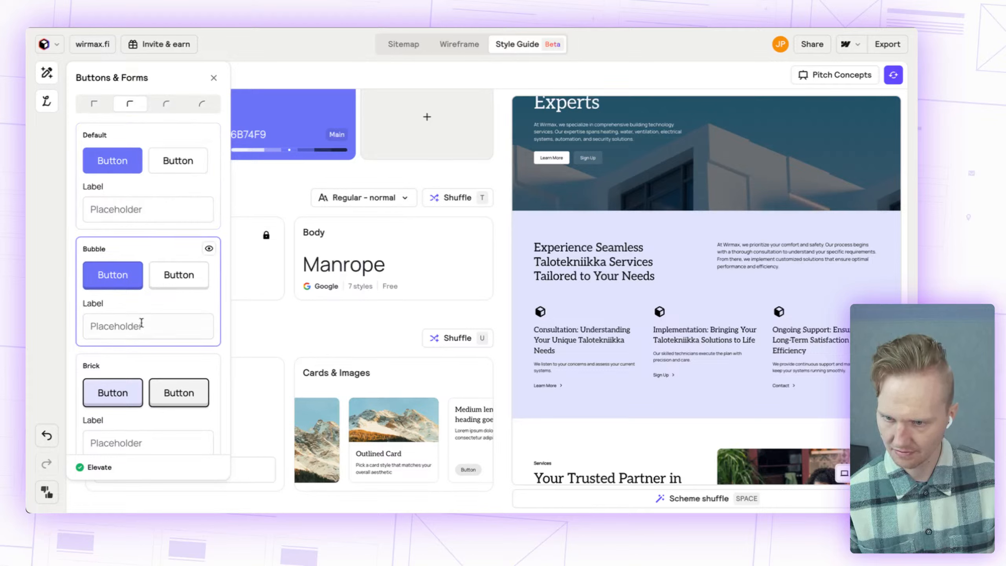
{"action": "scroll", "coordinate": [141, 329], "scroll_direction": "down", "scroll_amount": 6}
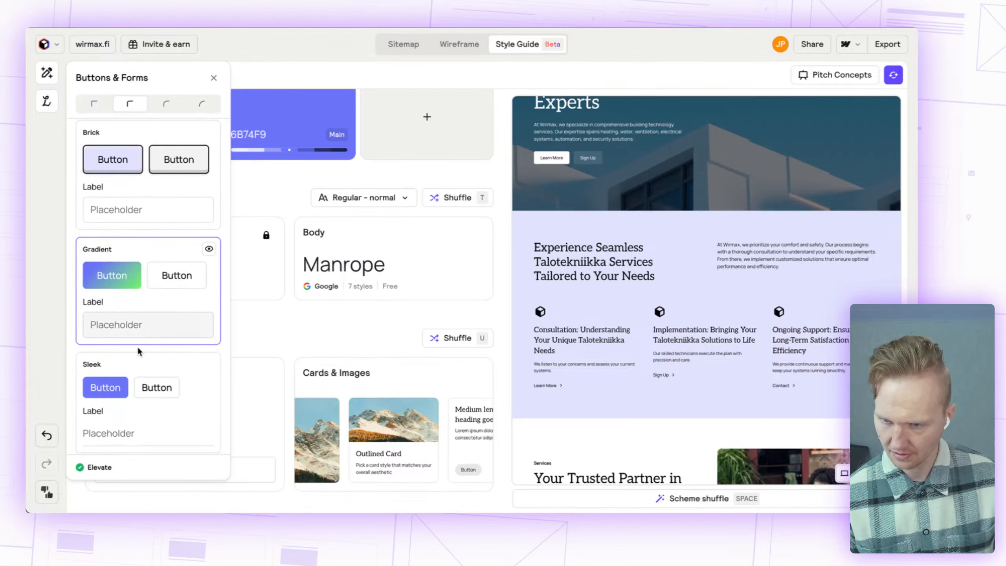
{"action": "scroll", "coordinate": [125, 320], "scroll_direction": "down", "scroll_amount": 3}
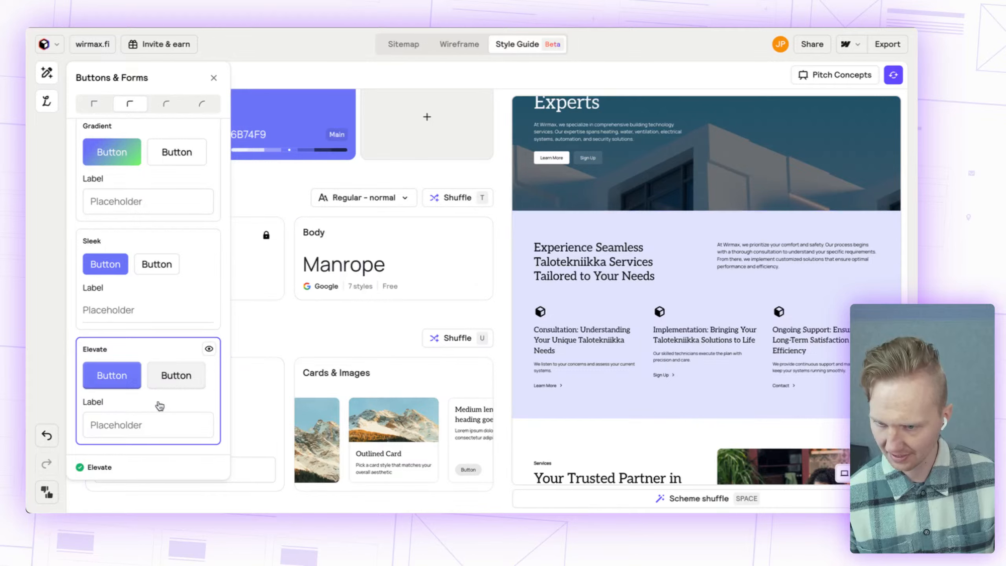
{"action": "scroll", "coordinate": [146, 360], "scroll_direction": "up", "scroll_amount": 8}
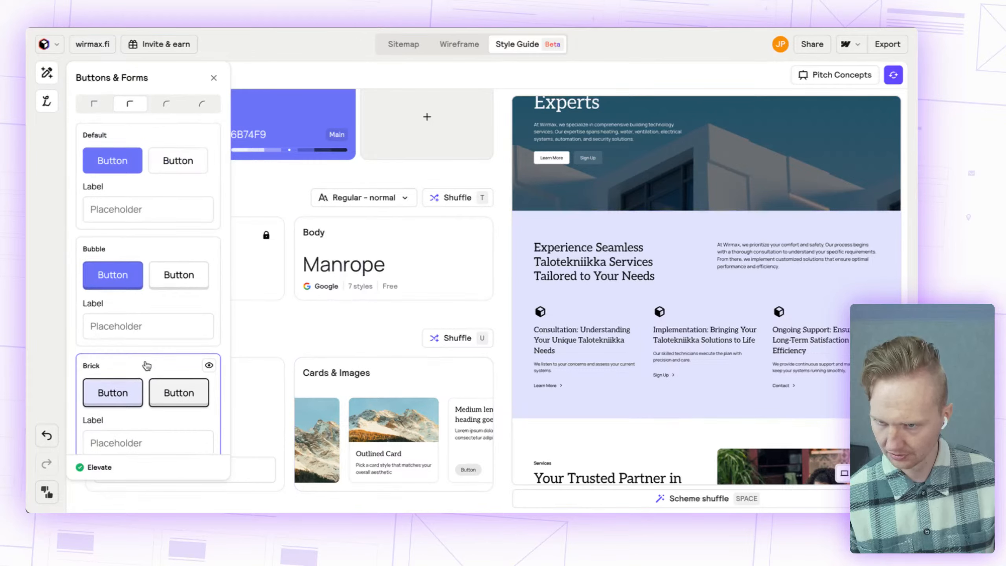
{"action": "left_click", "coordinate": [154, 252]}
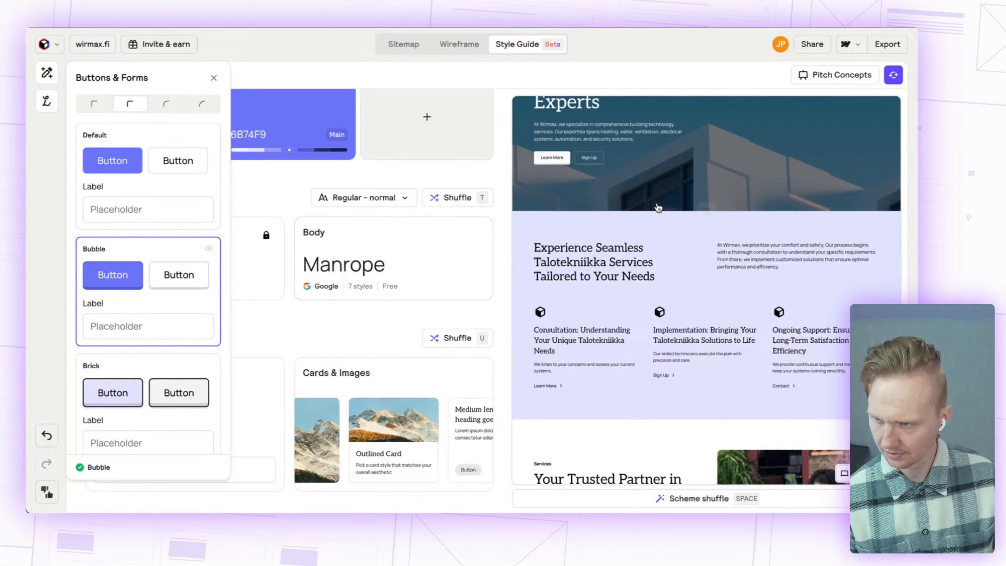
{"action": "scroll", "coordinate": [588, 210], "scroll_direction": "up", "scroll_amount": 3}
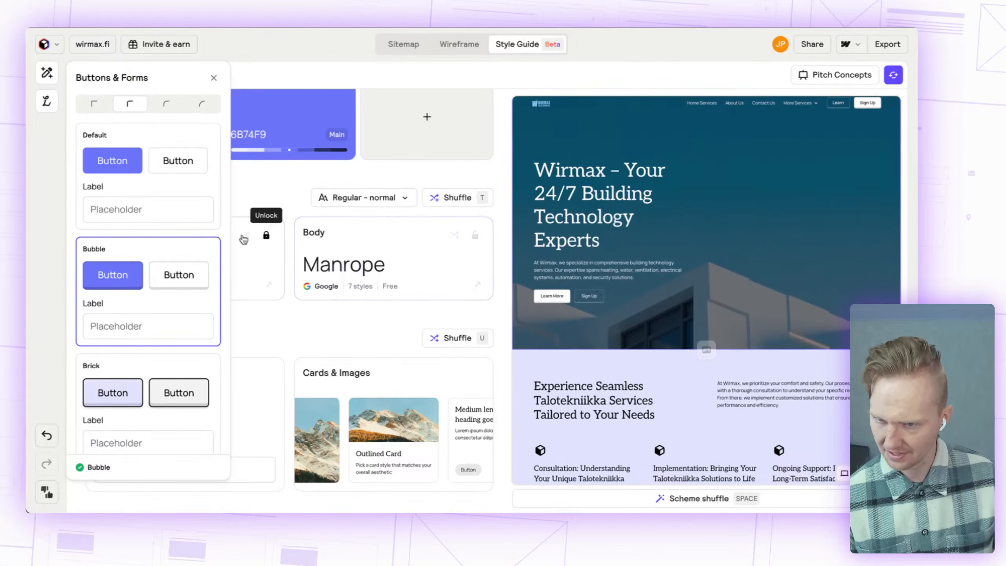
Step: Try the Brick style for buttons and forms and compare it on the hero section
{"action": "left_click", "coordinate": [162, 365]}
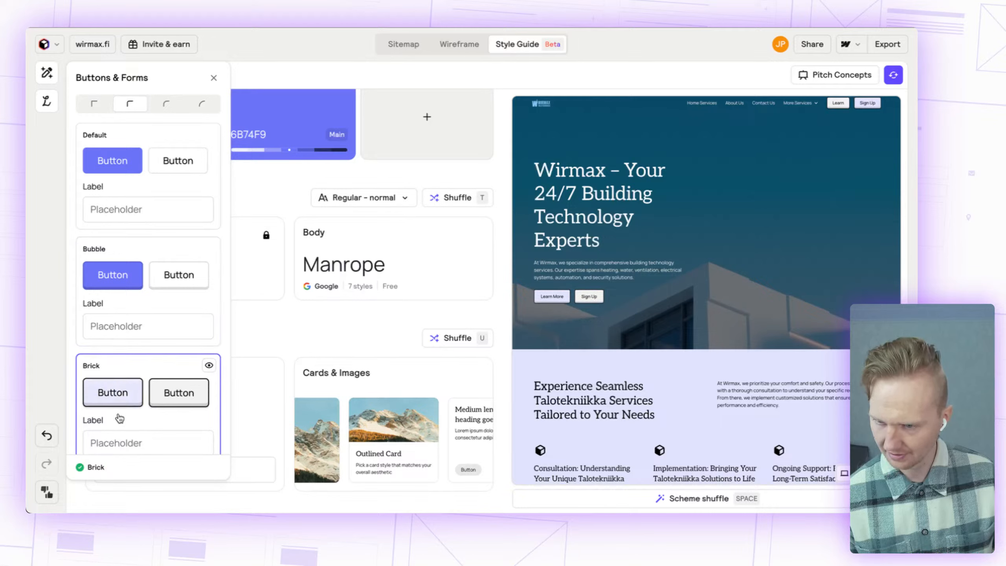
{"action": "scroll", "coordinate": [139, 375], "scroll_direction": "down", "scroll_amount": 1}
{"action": "scroll", "coordinate": [139, 376], "scroll_direction": "down", "scroll_amount": 3}
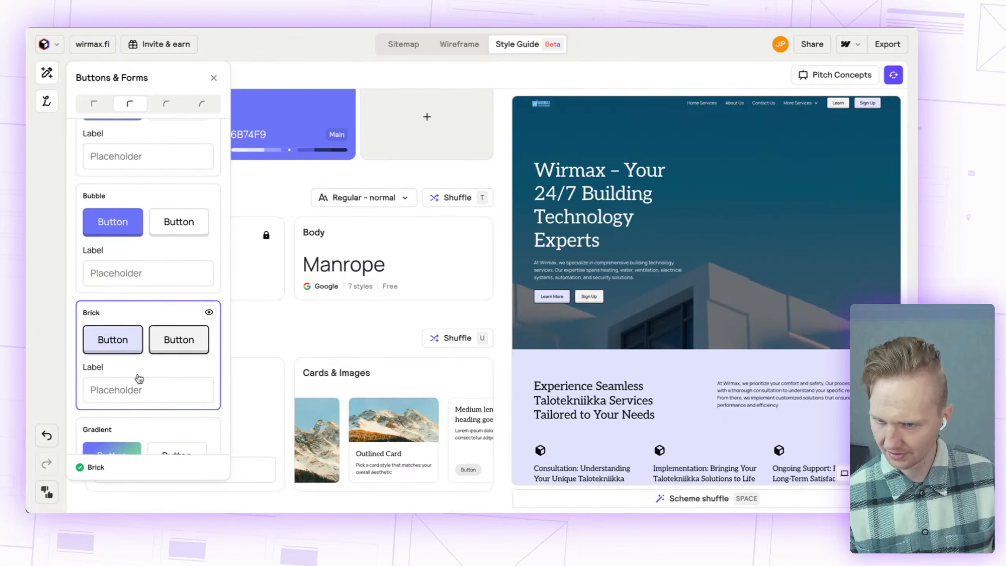
{"action": "left_click", "coordinate": [132, 374]}
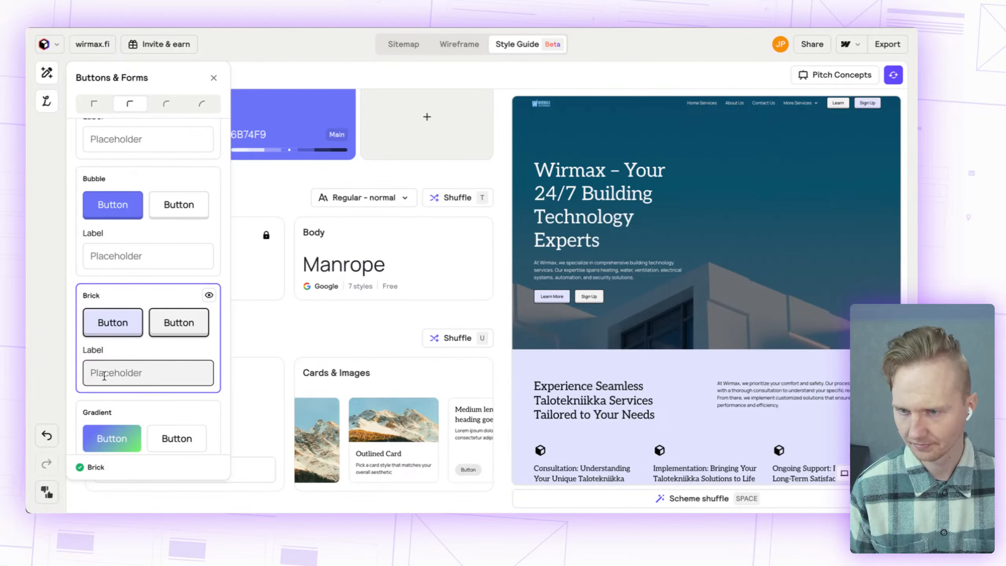
{"action": "left_click", "coordinate": [117, 260]}
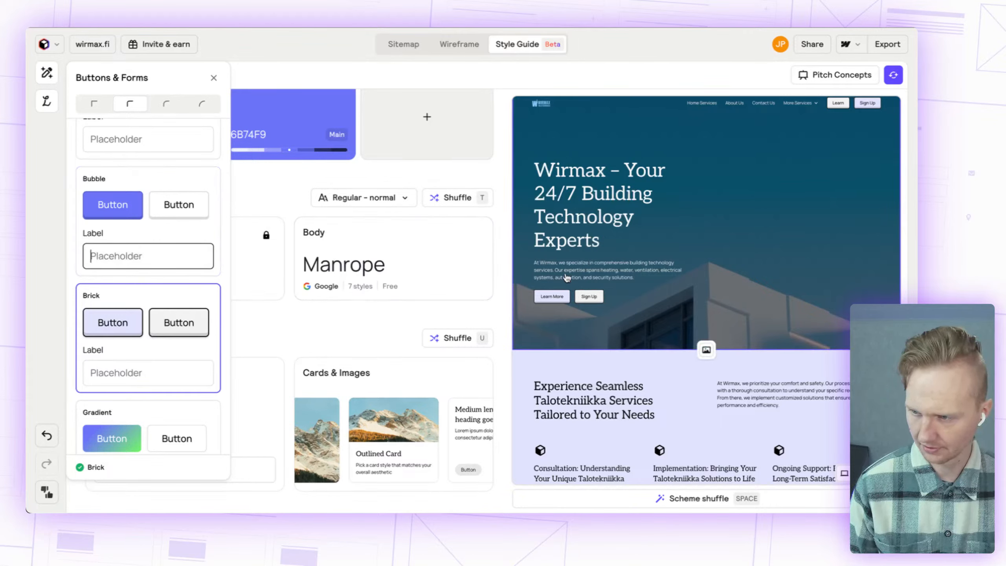
Step: Switch the buttons and forms back to the Bubble style and close the style options
{"action": "left_click", "coordinate": [152, 234]}
{"action": "left_click", "coordinate": [150, 248]}
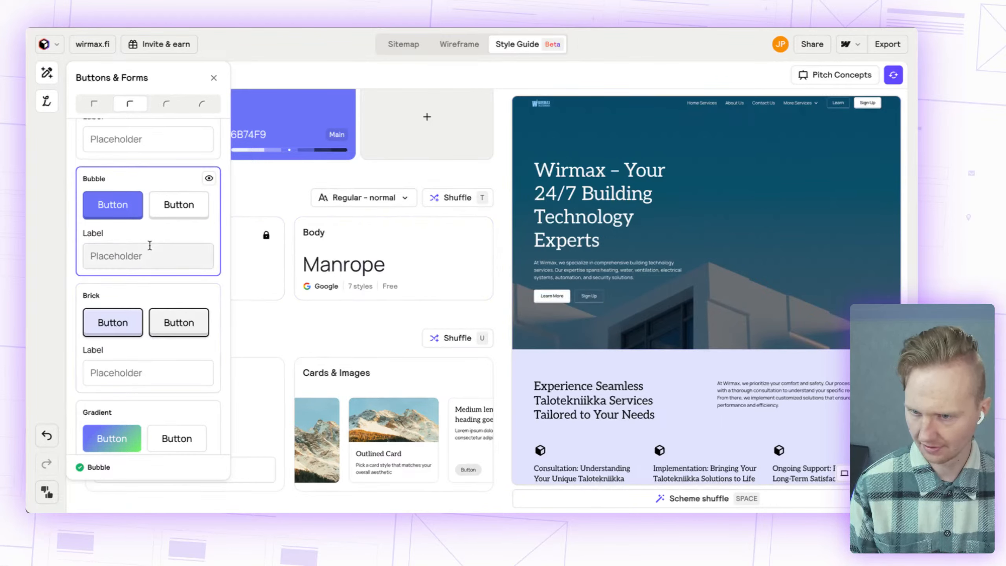
{"action": "left_click", "coordinate": [146, 240]}
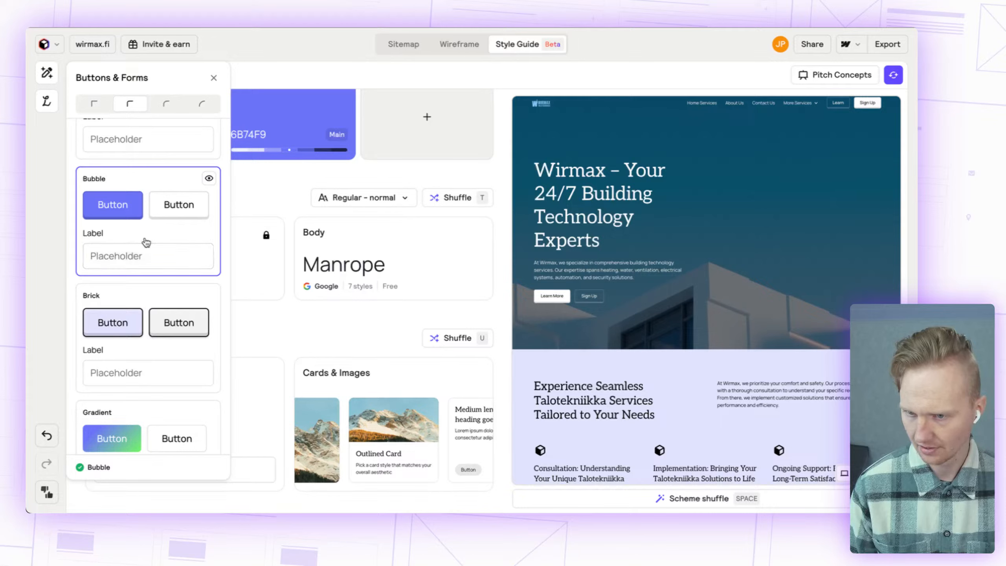
{"action": "left_click", "coordinate": [214, 79]}
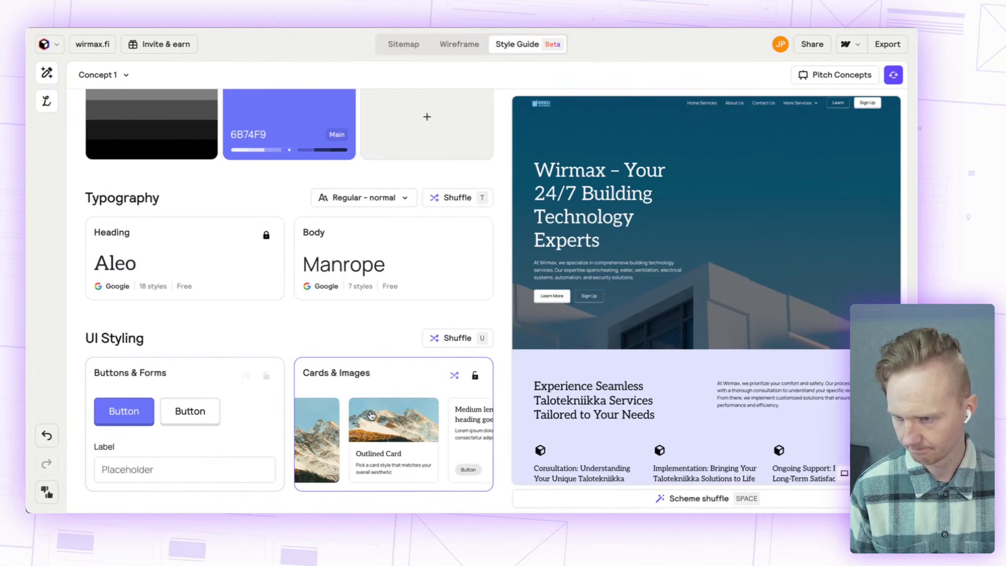
Step: Reopen the button and form styles for another look and check the Bubble buttons across the page preview
{"action": "left_click", "coordinate": [179, 383]}
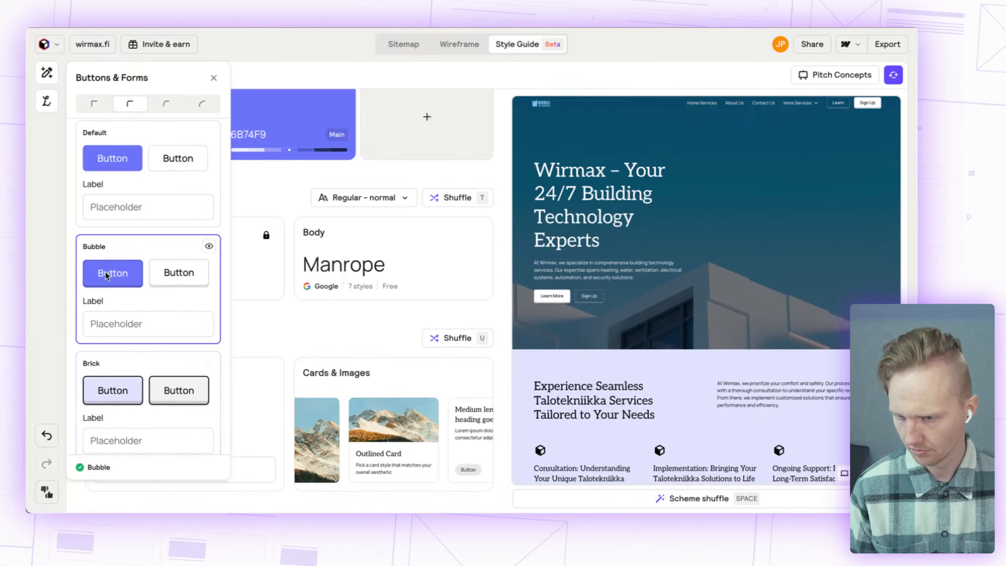
{"action": "scroll", "coordinate": [725, 385], "scroll_direction": "down", "scroll_amount": 5}
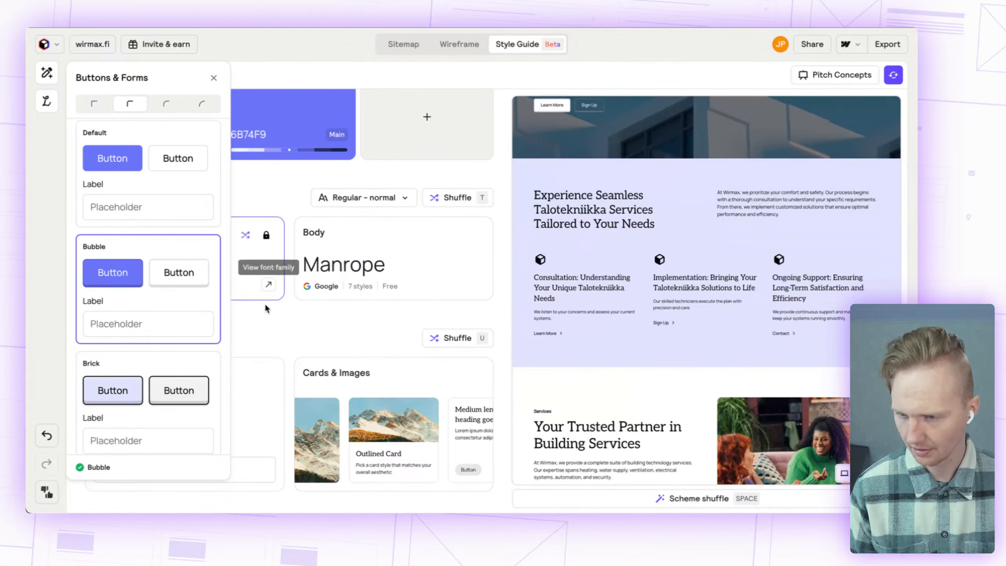
{"action": "left_click", "coordinate": [259, 333]}
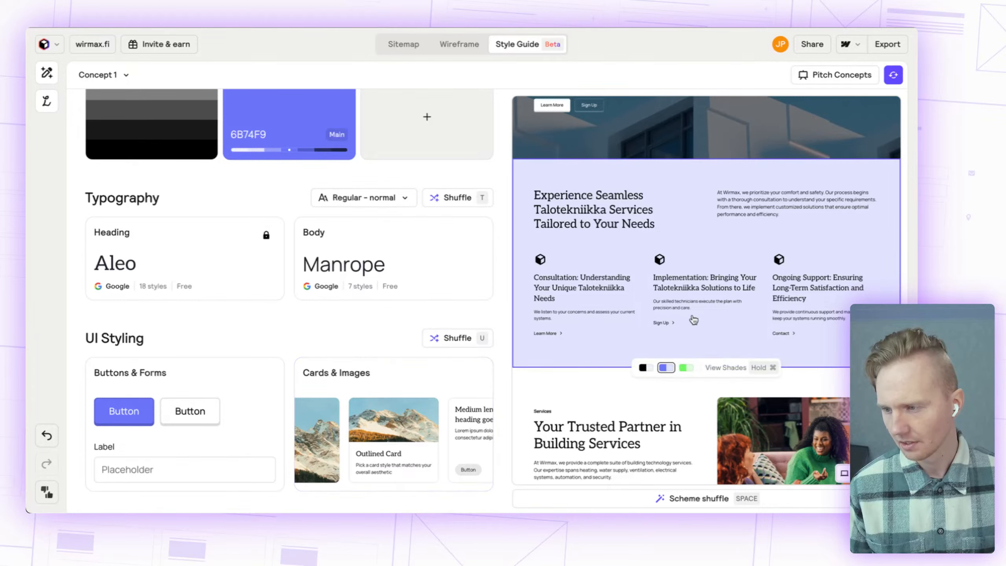
{"action": "scroll", "coordinate": [689, 321], "scroll_direction": "up", "scroll_amount": 5}
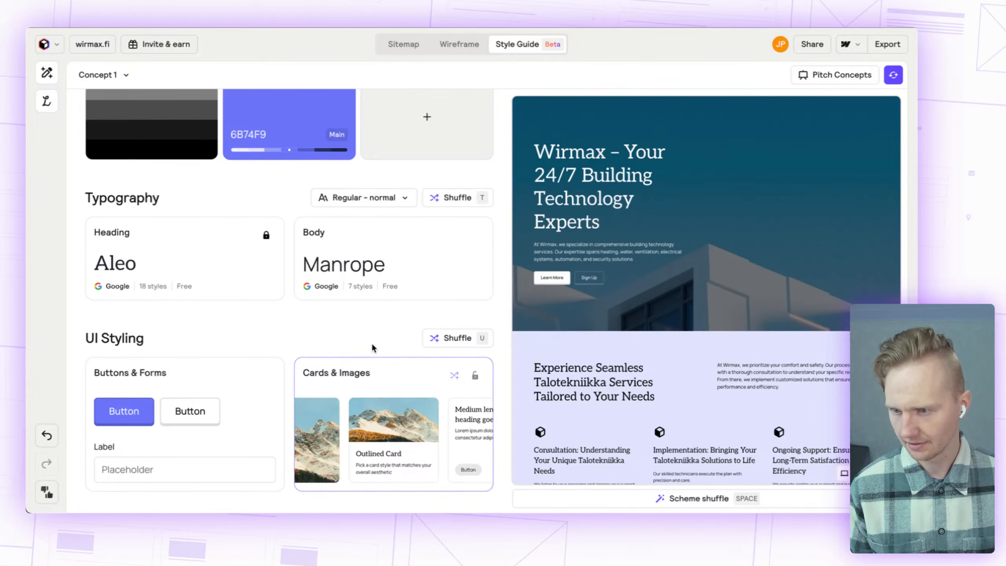
Step: Open the card and image style options and examine the Outlined card style across the page preview
{"action": "left_click", "coordinate": [392, 369]}
{"action": "scroll", "coordinate": [790, 218], "scroll_direction": "down", "scroll_amount": 5}
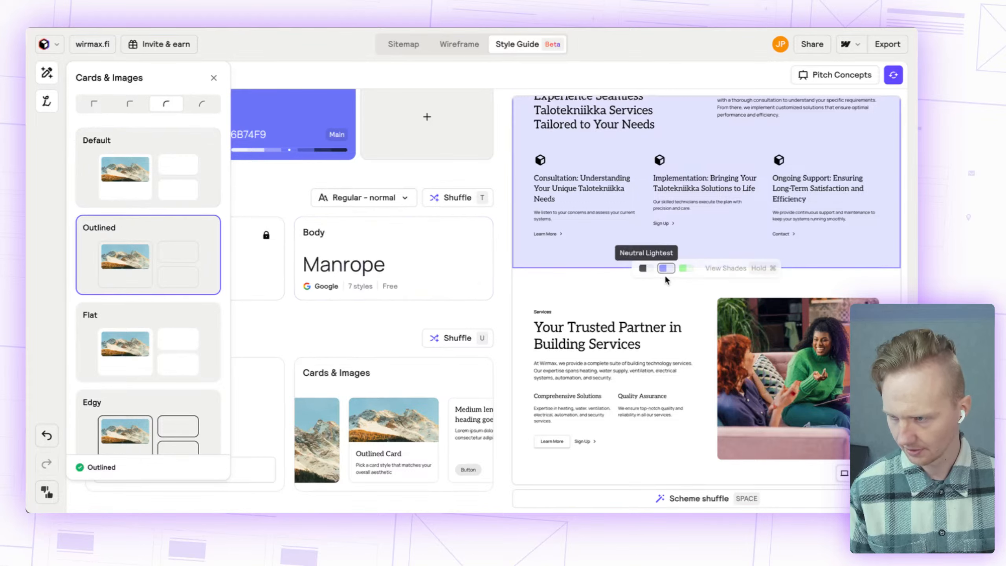
{"action": "scroll", "coordinate": [665, 277], "scroll_direction": "down", "scroll_amount": 5}
{"action": "scroll", "coordinate": [666, 283], "scroll_direction": "down", "scroll_amount": 6}
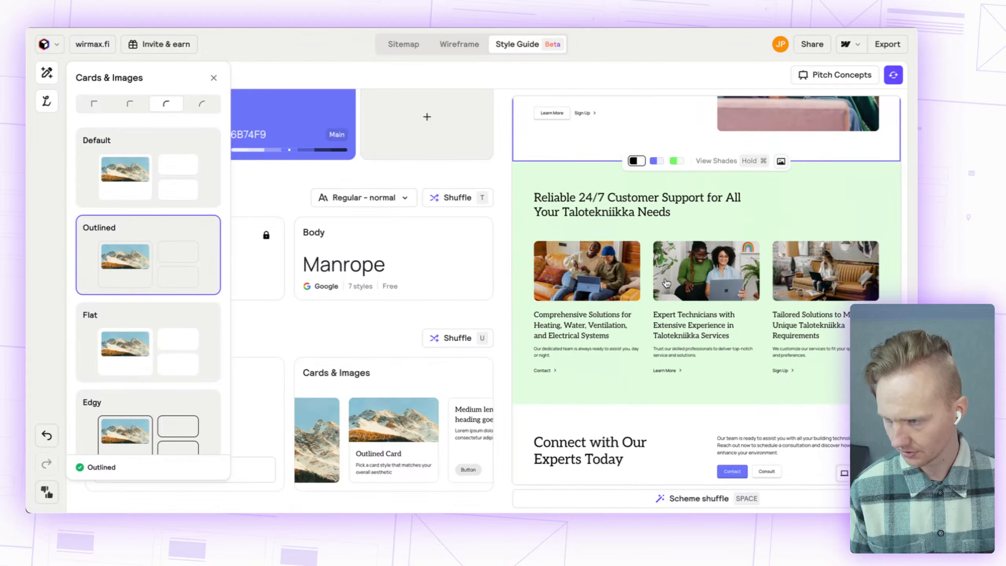
{"action": "scroll", "coordinate": [667, 303], "scroll_direction": "down", "scroll_amount": 5}
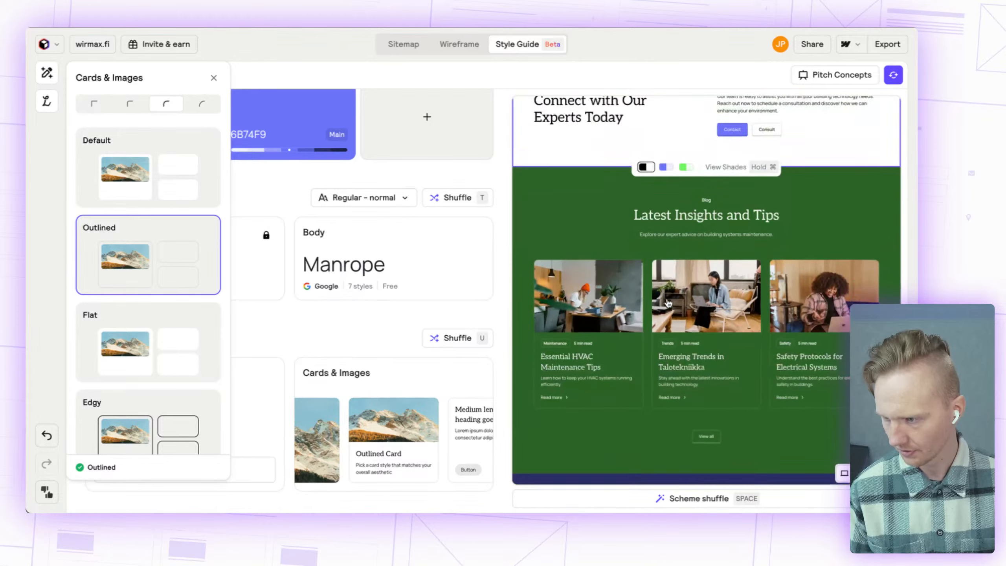
{"action": "scroll", "coordinate": [657, 285], "scroll_direction": "up", "scroll_amount": 8}
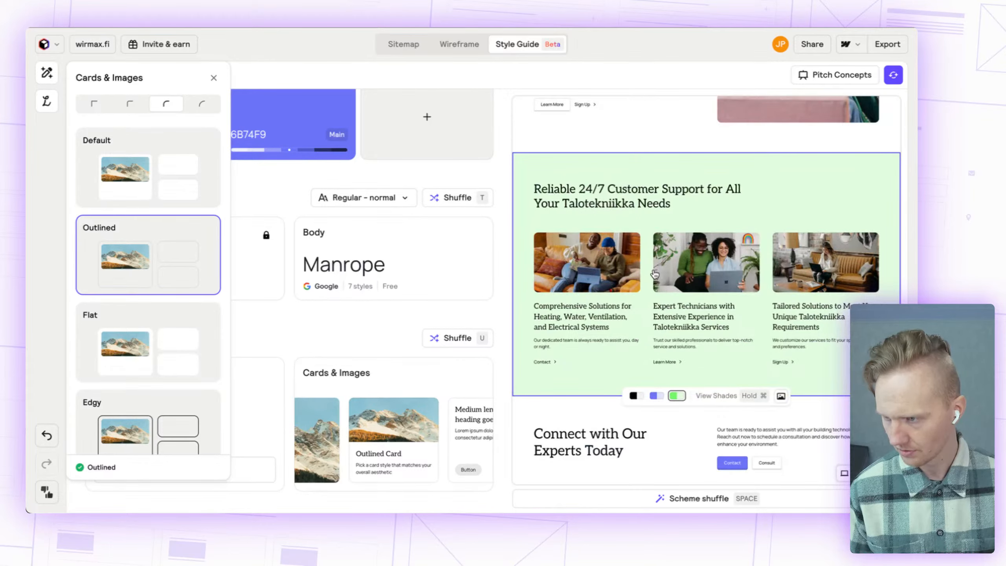
{"action": "scroll", "coordinate": [655, 275], "scroll_direction": "down", "scroll_amount": 1}
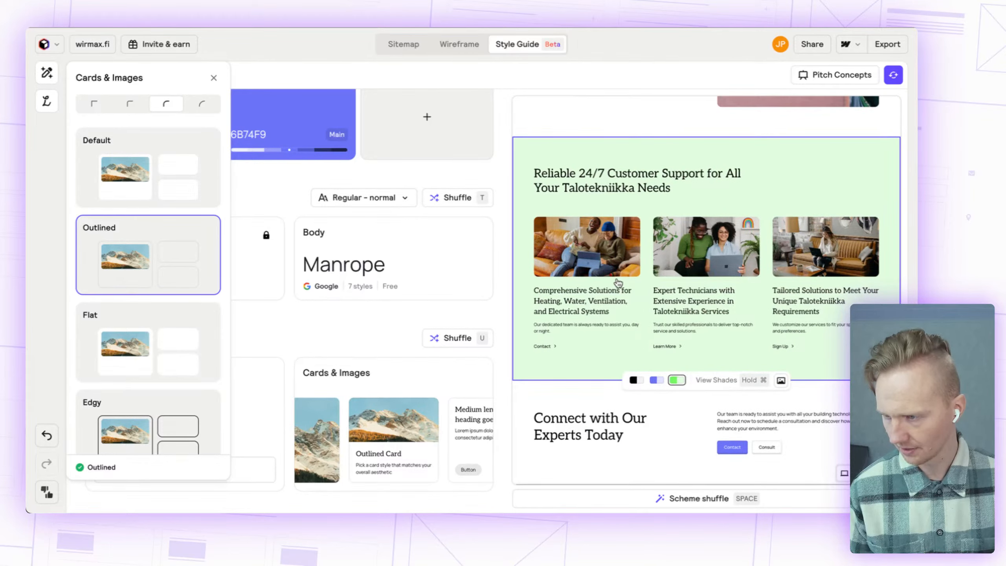
{"action": "scroll", "coordinate": [134, 351], "scroll_direction": "down", "scroll_amount": 1}
{"action": "scroll", "coordinate": [134, 352], "scroll_direction": "down", "scroll_amount": 1}
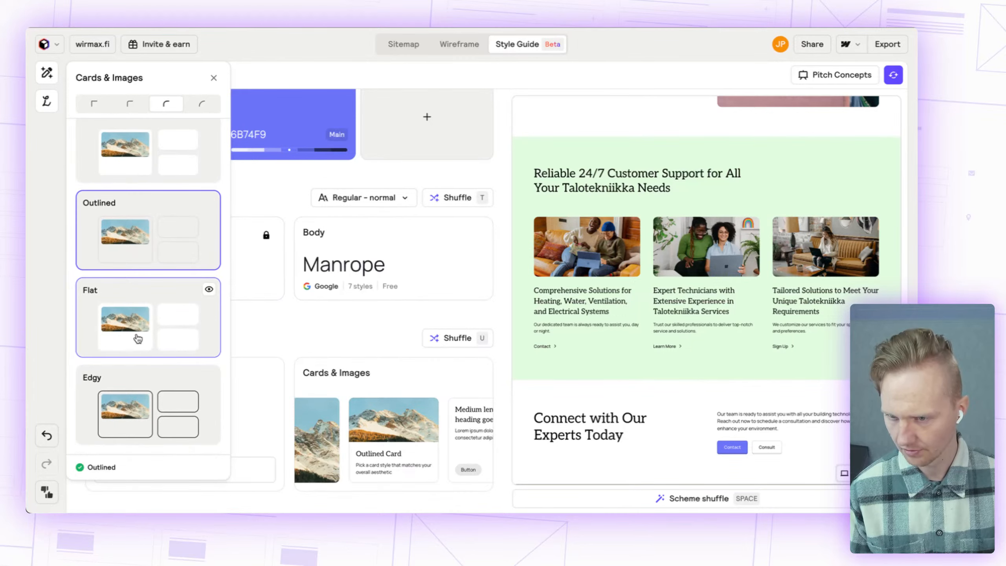
Step: Apply the Edgy card and image style and check it on the customer support and blog sections
{"action": "left_click", "coordinate": [132, 424]}
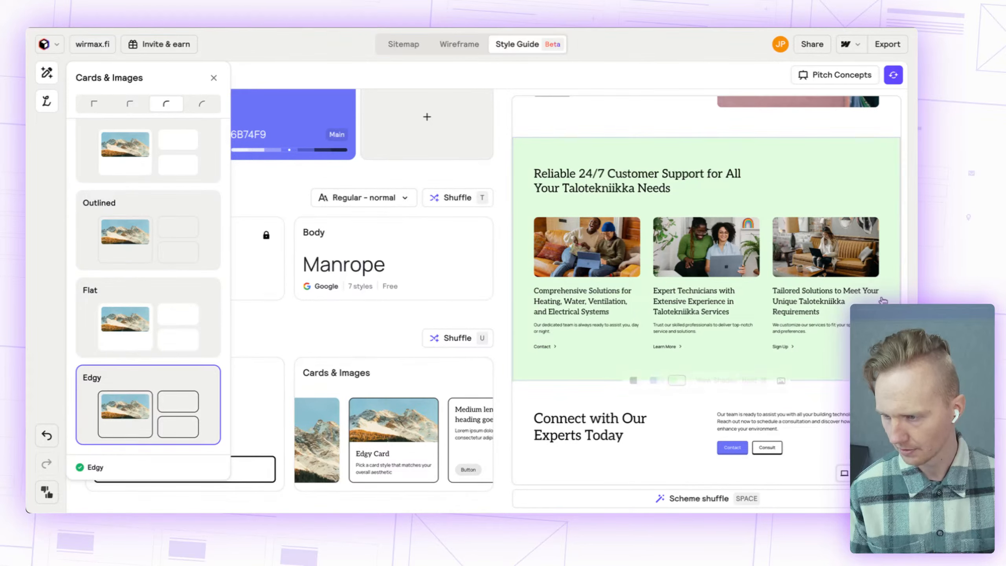
{"action": "scroll", "coordinate": [739, 292], "scroll_direction": "down", "scroll_amount": 5}
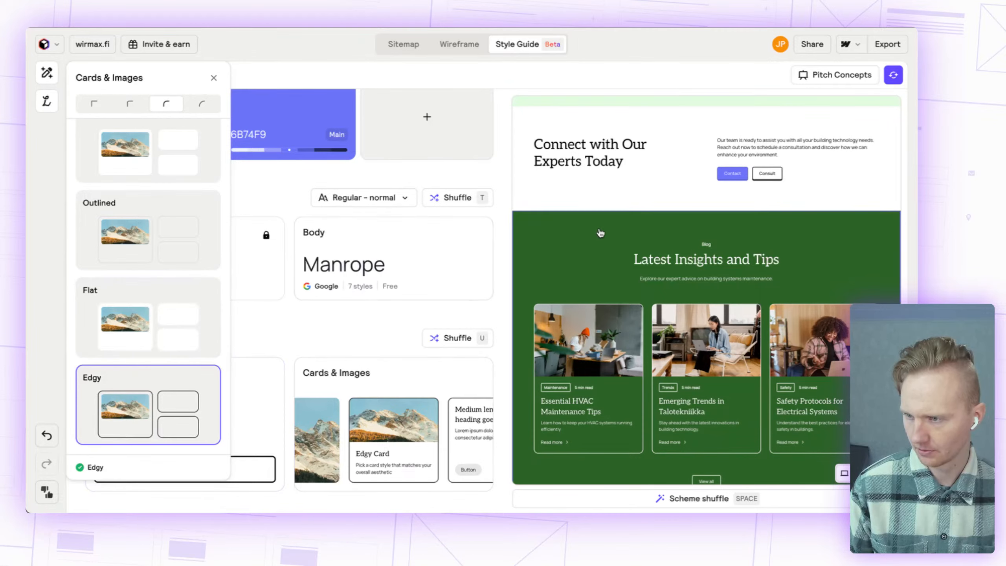
{"action": "scroll", "coordinate": [646, 220], "scroll_direction": "up", "scroll_amount": 4}
{"action": "scroll", "coordinate": [645, 220], "scroll_direction": "up", "scroll_amount": 2}
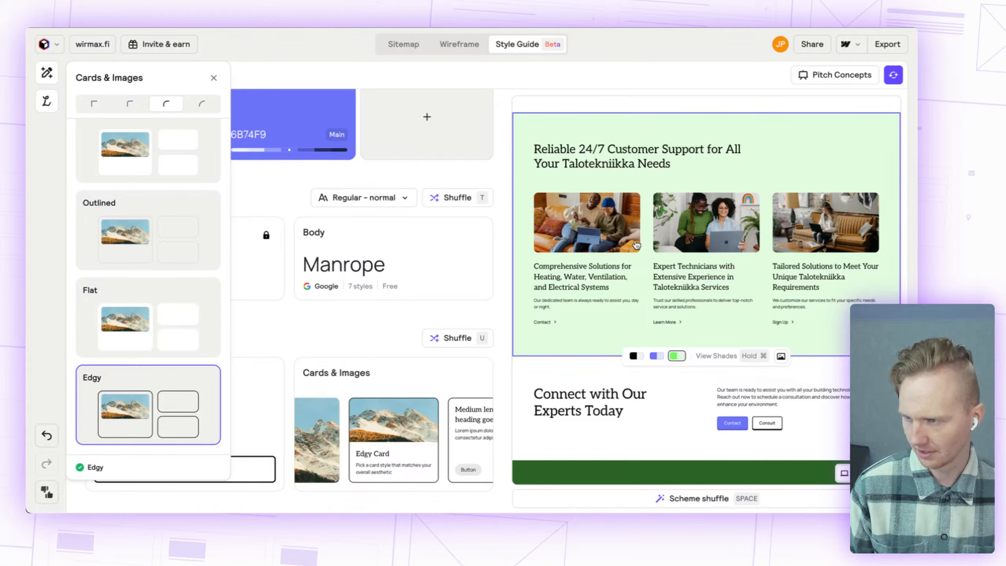
{"action": "scroll", "coordinate": [607, 289], "scroll_direction": "down", "scroll_amount": 5}
{"action": "scroll", "coordinate": [607, 289], "scroll_direction": "down", "scroll_amount": 4}
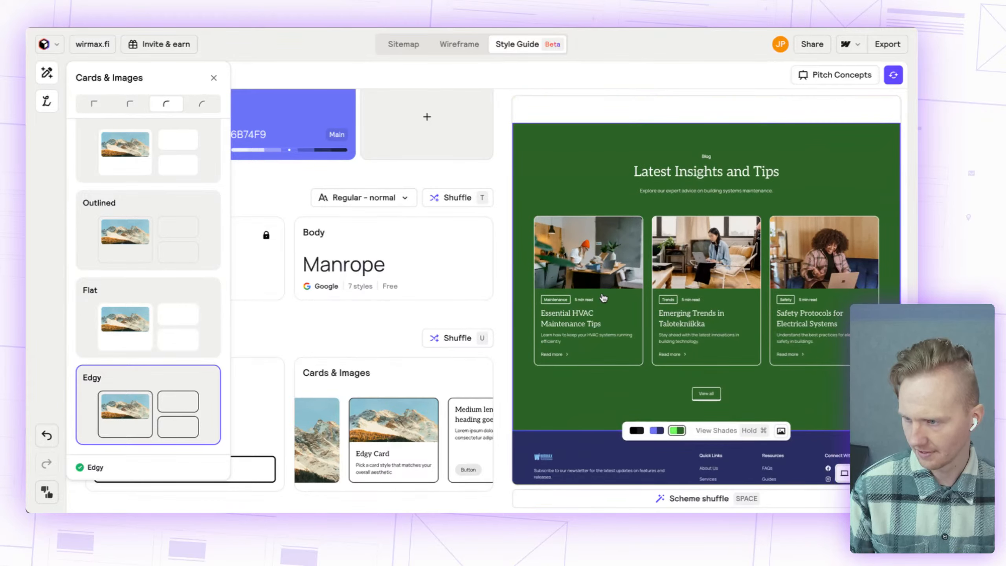
Step: Review the Edgy style across the whole page preview, look over the other card styles and close the style options
{"action": "scroll", "coordinate": [606, 313], "scroll_direction": "up", "scroll_amount": 20}
{"action": "scroll", "coordinate": [605, 325], "scroll_direction": "up", "scroll_amount": 2}
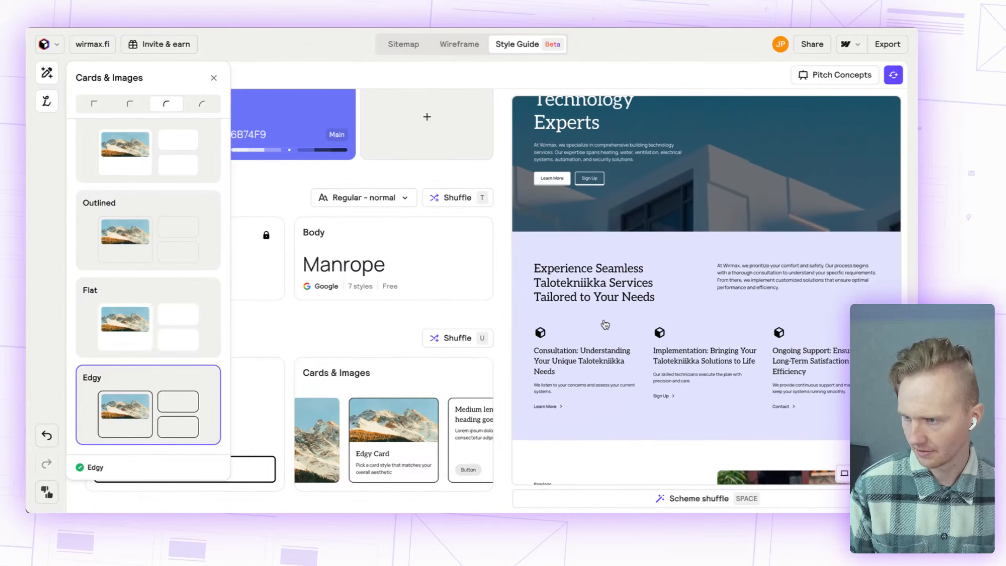
{"action": "scroll", "coordinate": [605, 325], "scroll_direction": "down", "scroll_amount": 12}
{"action": "scroll", "coordinate": [604, 325], "scroll_direction": "down", "scroll_amount": 3}
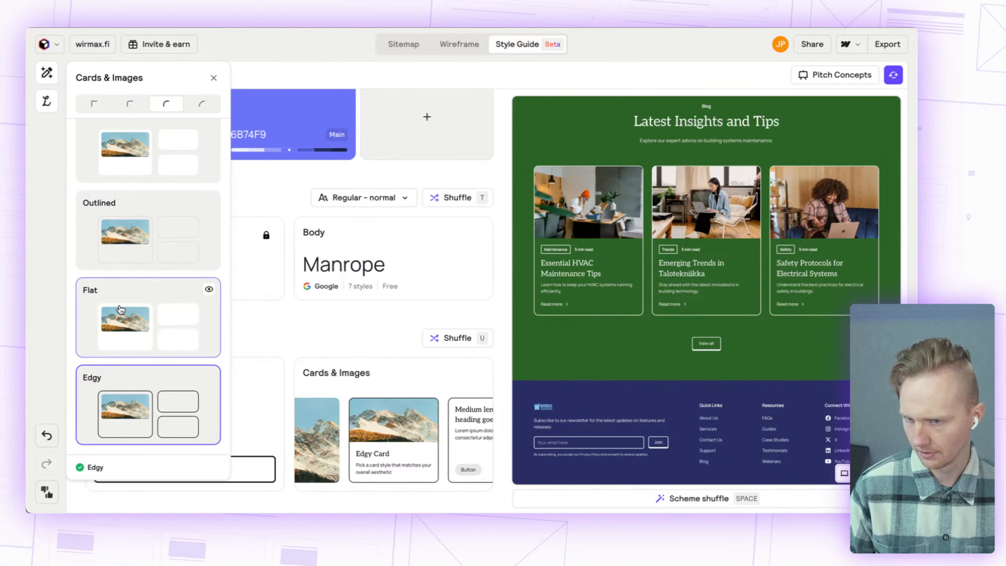
{"action": "scroll", "coordinate": [117, 320], "scroll_direction": "up", "scroll_amount": 1}
{"action": "scroll", "coordinate": [118, 333], "scroll_direction": "down", "scroll_amount": 1}
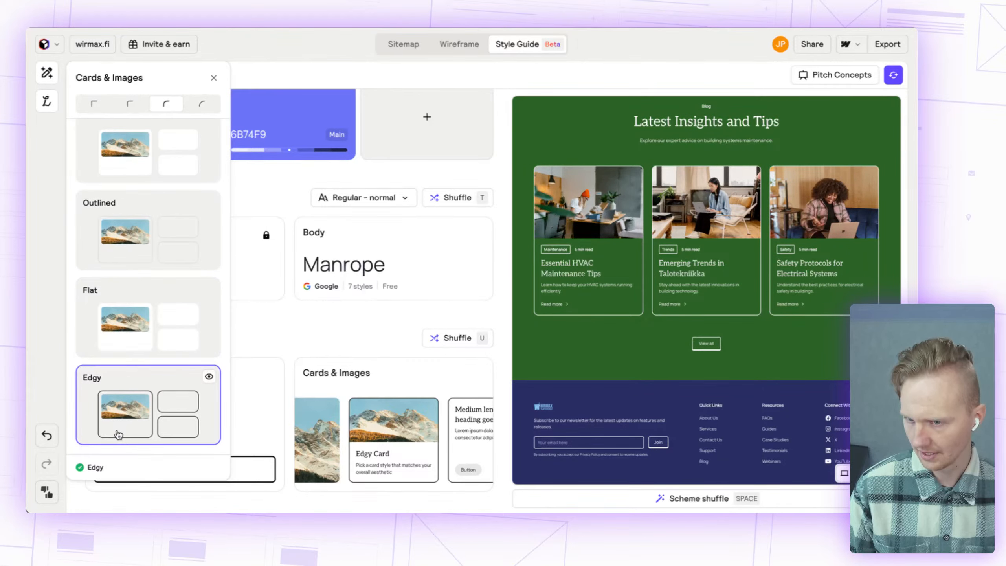
{"action": "scroll", "coordinate": [117, 423], "scroll_direction": "up", "scroll_amount": 1}
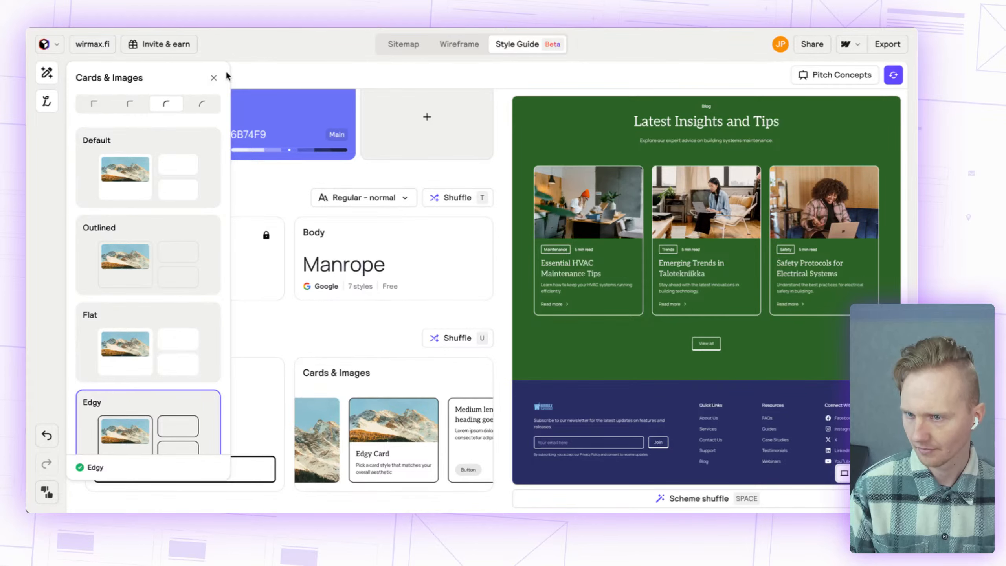
{"action": "left_click", "coordinate": [214, 79]}
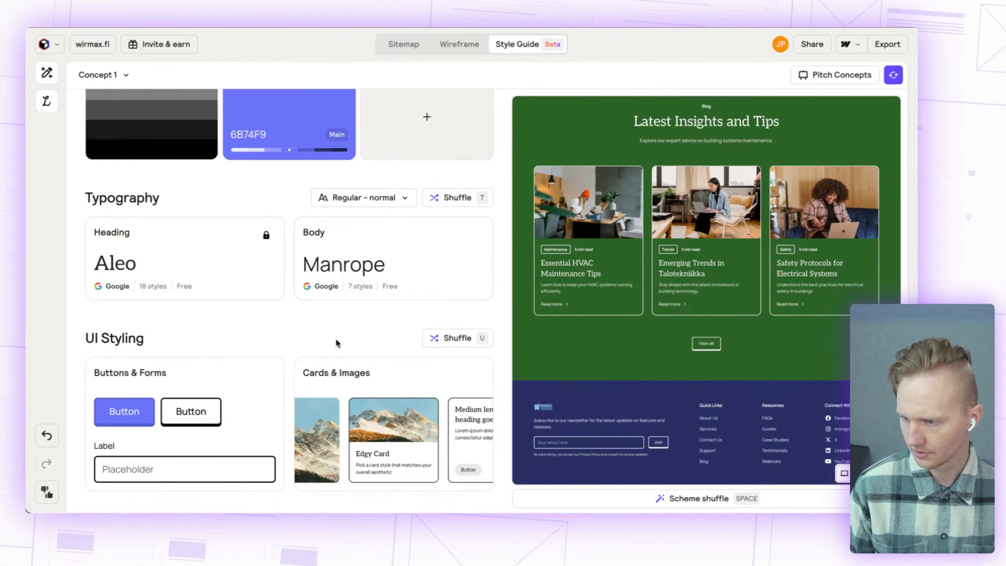
Step: Duplicate Concept 1 as a second style concept
{"action": "scroll", "coordinate": [345, 331], "scroll_direction": "up", "scroll_amount": 4}
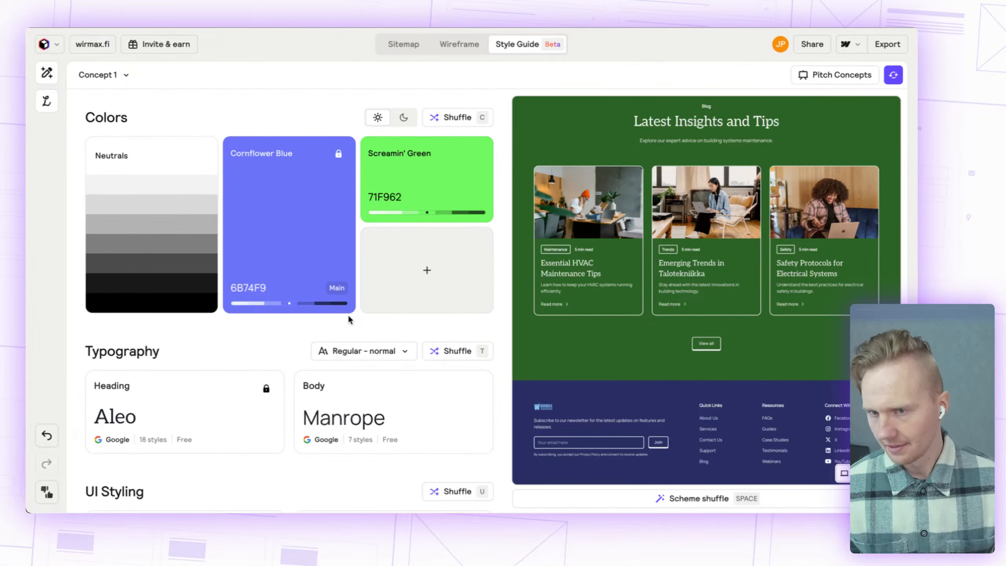
{"action": "left_click", "coordinate": [127, 78]}
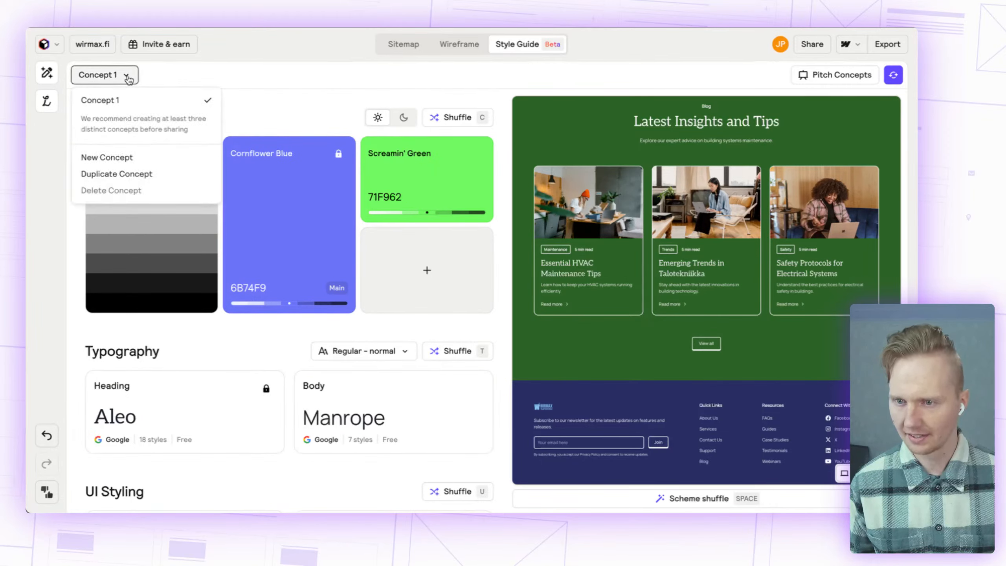
{"action": "left_click", "coordinate": [121, 180]}
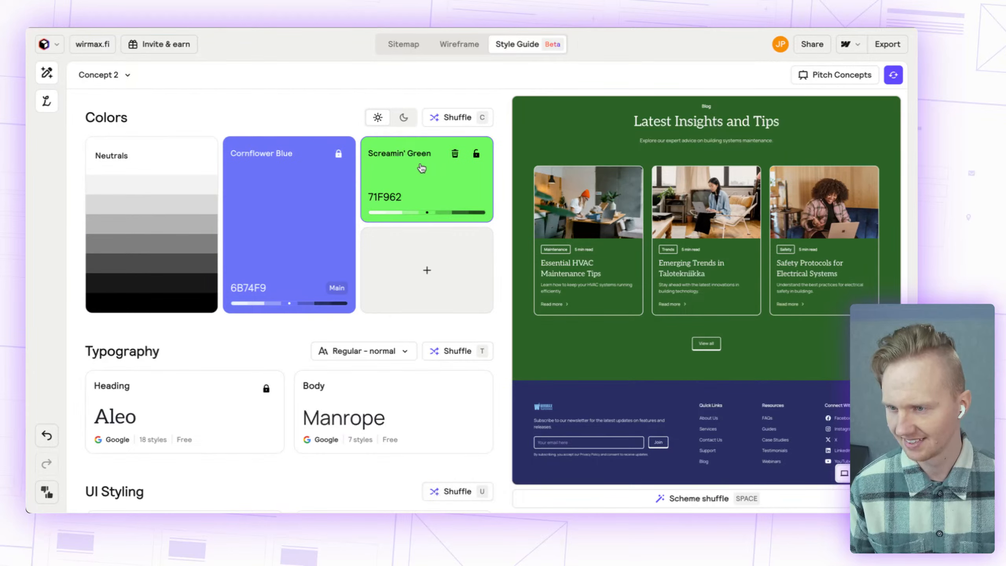
Step: Shuffle the duplicated concept's colors until the accent is Brink Pink (F66189), and review the palette across the page preview
{"action": "left_click", "coordinate": [449, 121]}
{"action": "left_click", "coordinate": [449, 121]}
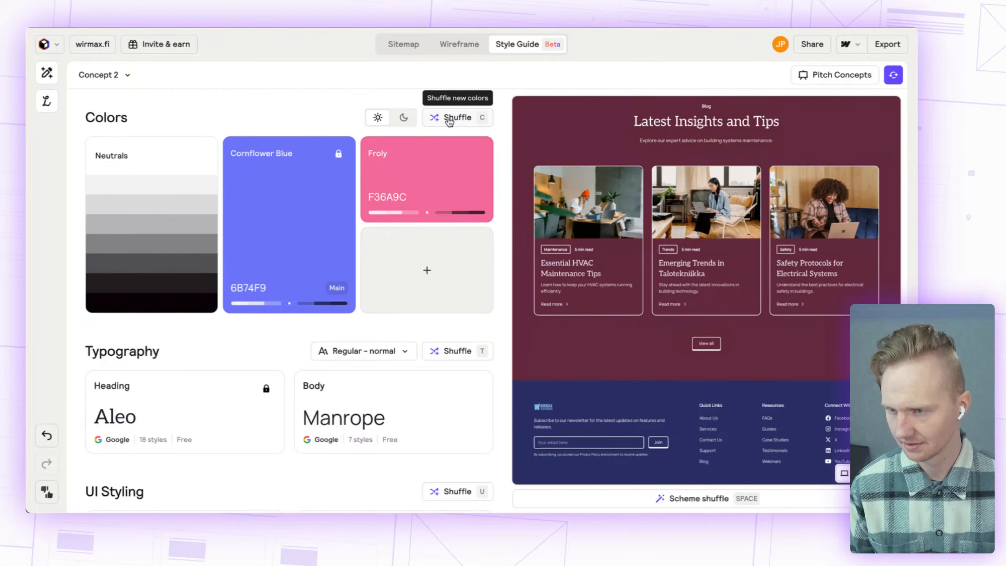
{"action": "left_click", "coordinate": [450, 121]}
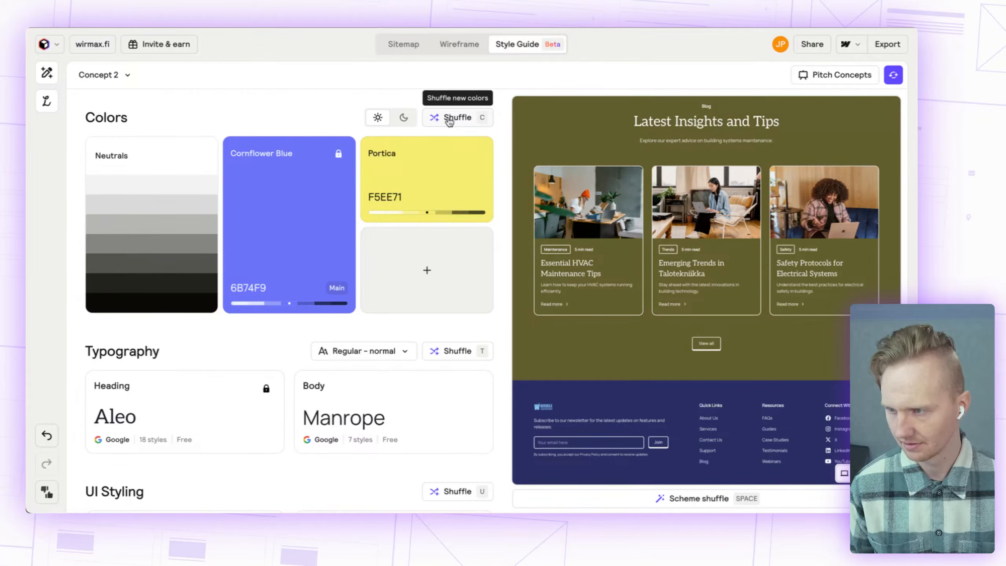
{"action": "left_click", "coordinate": [449, 121]}
{"action": "scroll", "coordinate": [582, 419], "scroll_direction": "up", "scroll_amount": 5}
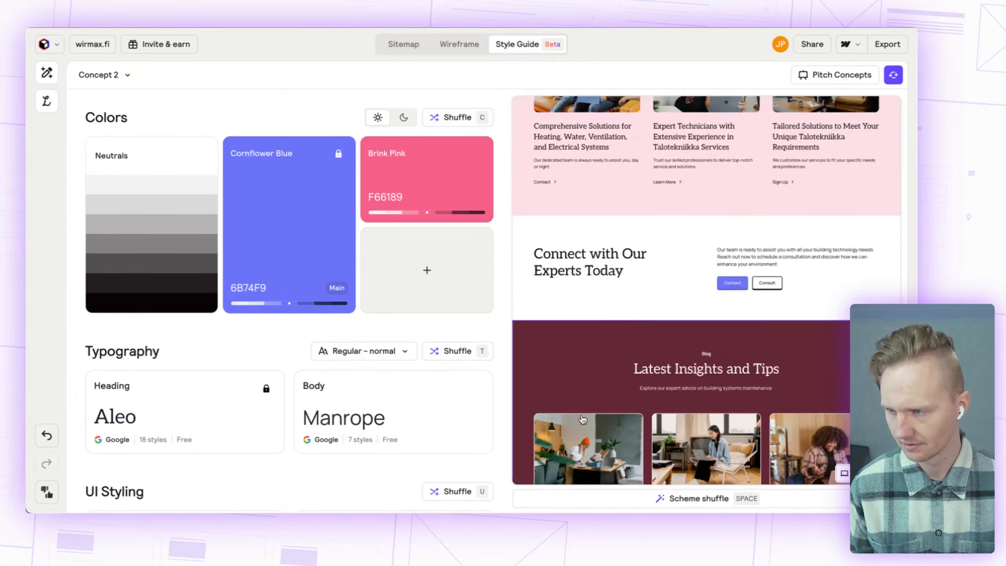
{"action": "scroll", "coordinate": [589, 403], "scroll_direction": "up", "scroll_amount": 20}
{"action": "scroll", "coordinate": [588, 403], "scroll_direction": "down", "scroll_amount": 20}
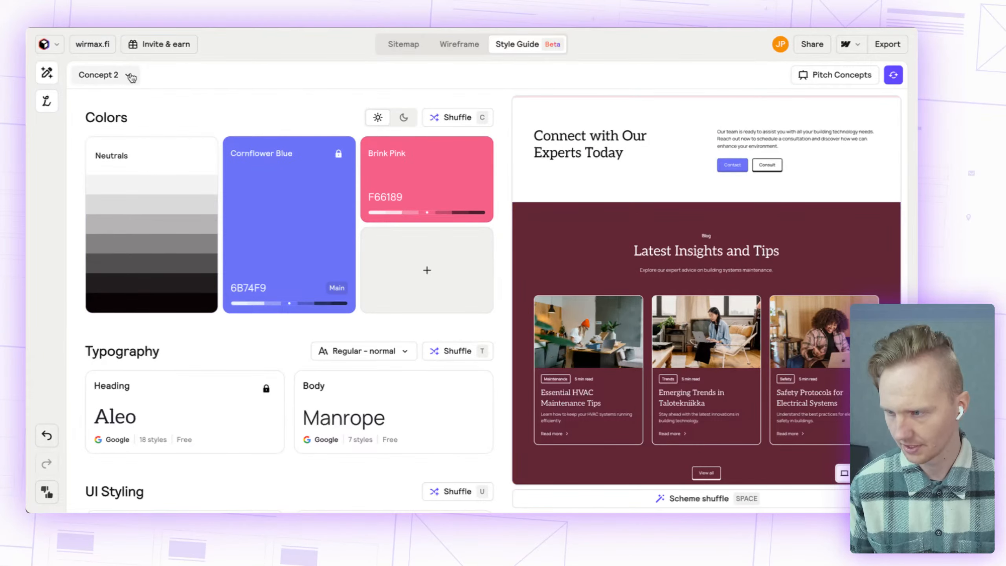
{"action": "scroll", "coordinate": [602, 306], "scroll_direction": "up", "scroll_amount": 15}
{"action": "scroll", "coordinate": [602, 305], "scroll_direction": "up", "scroll_amount": 3}
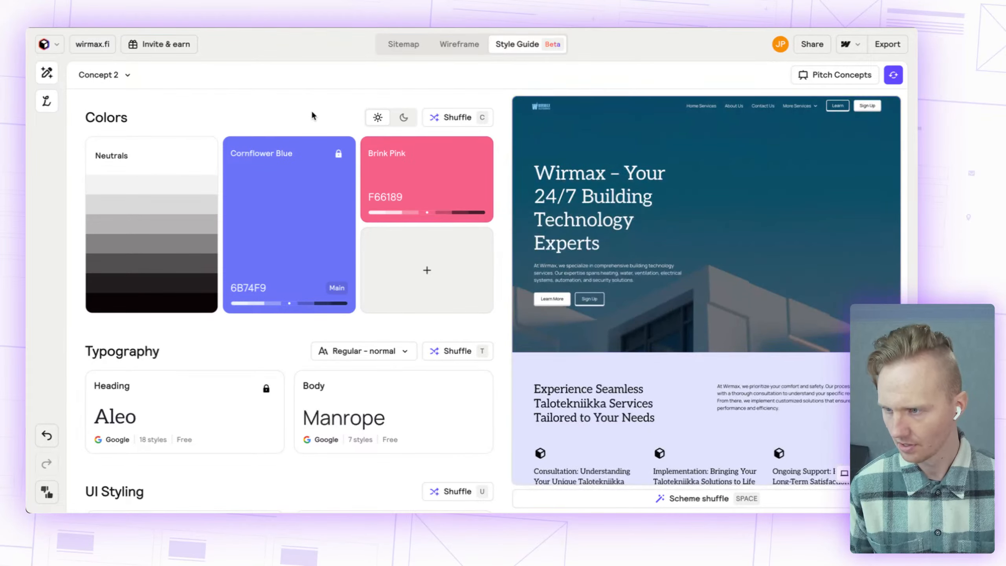
Step: Open the concept pitch page, compare the previews of both concepts and return to the style guide
{"action": "left_click", "coordinate": [828, 79]}
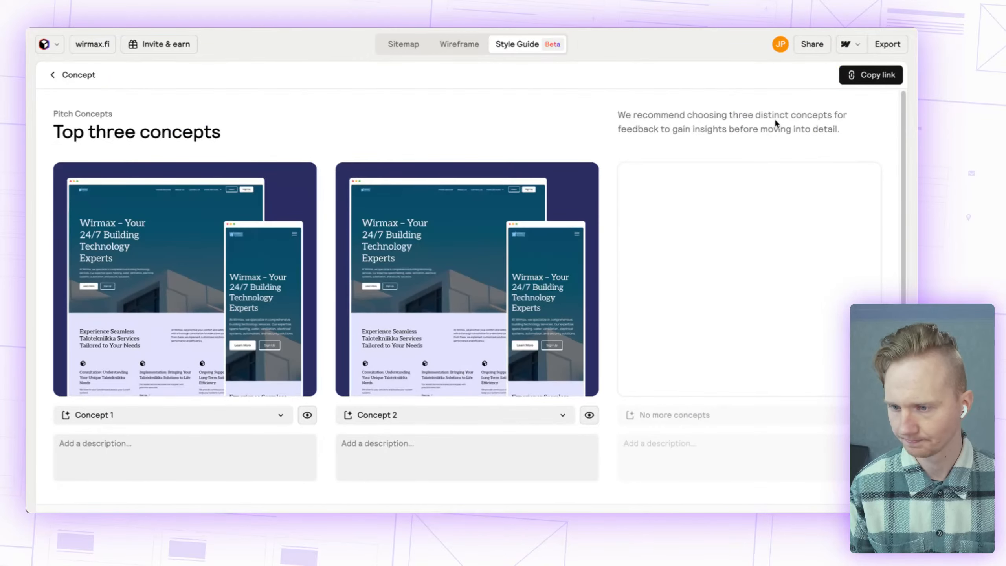
{"action": "mouse_move", "coordinate": [456, 271]}
{"action": "scroll", "coordinate": [452, 263], "scroll_direction": "down", "scroll_amount": 1}
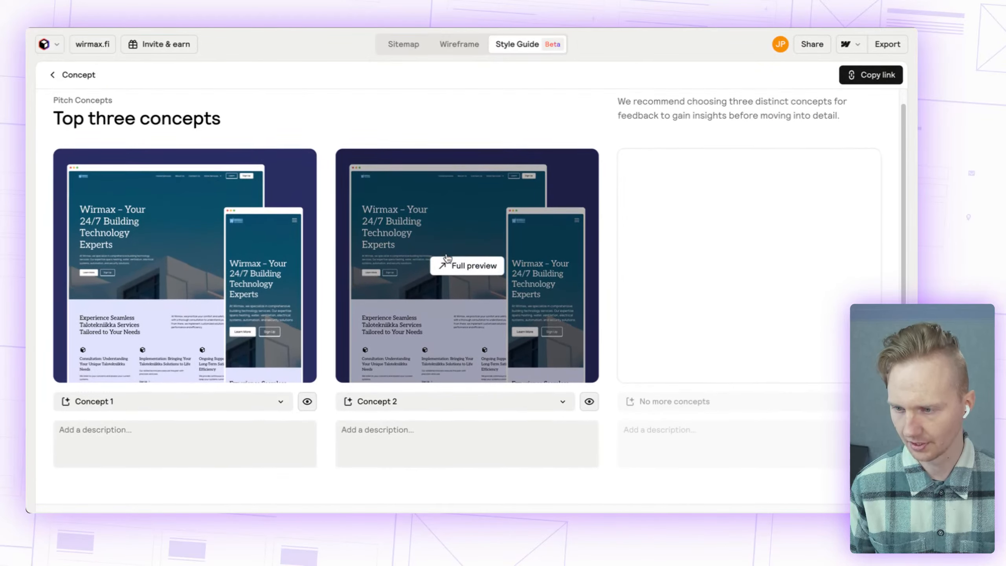
{"action": "mouse_move", "coordinate": [179, 339]}
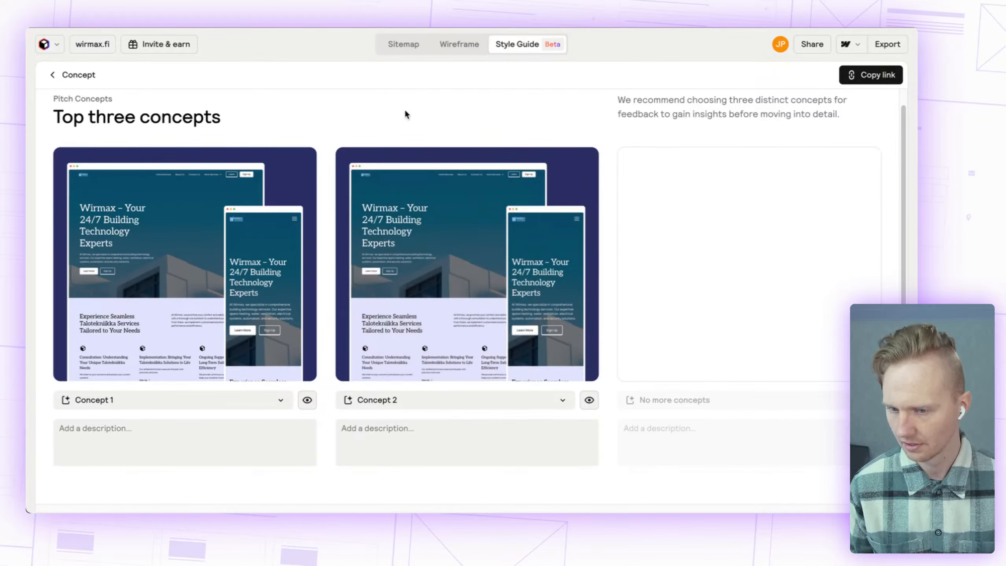
{"action": "left_click", "coordinate": [229, 399]}
{"action": "left_click", "coordinate": [229, 399]}
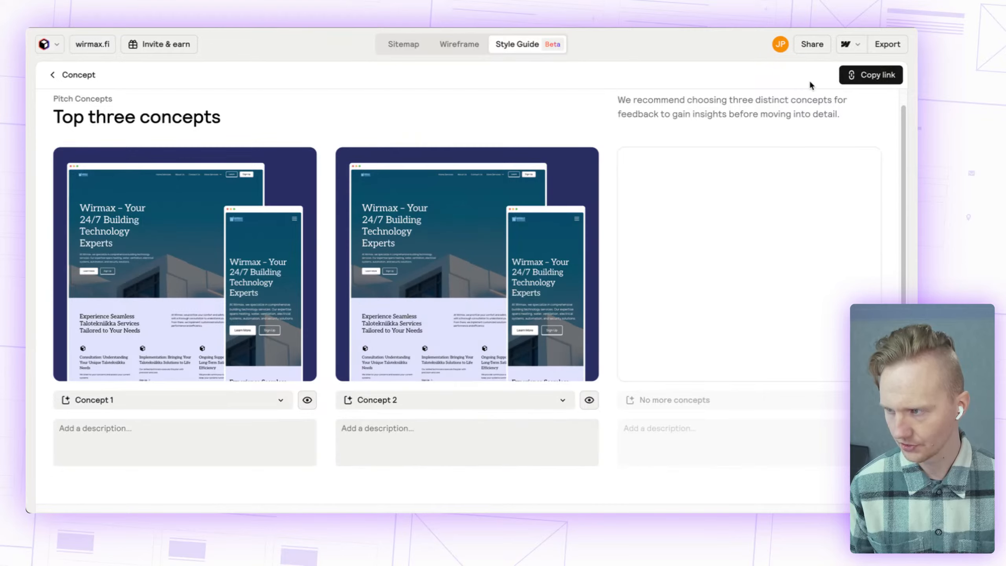
{"action": "left_click", "coordinate": [73, 75]}
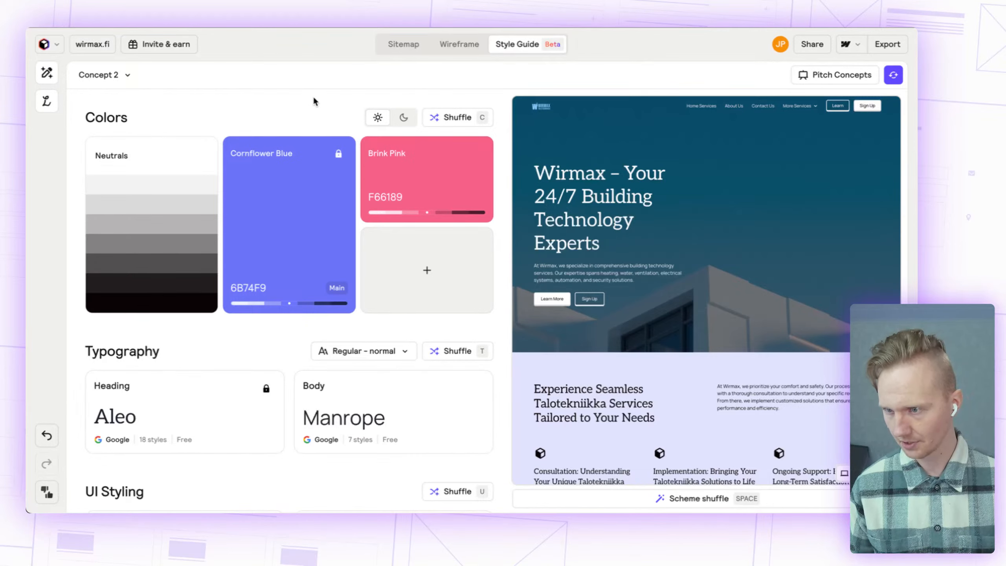
{"action": "scroll", "coordinate": [426, 247], "scroll_direction": "down", "scroll_amount": 2}
{"action": "scroll", "coordinate": [337, 328], "scroll_direction": "up", "scroll_amount": 2}
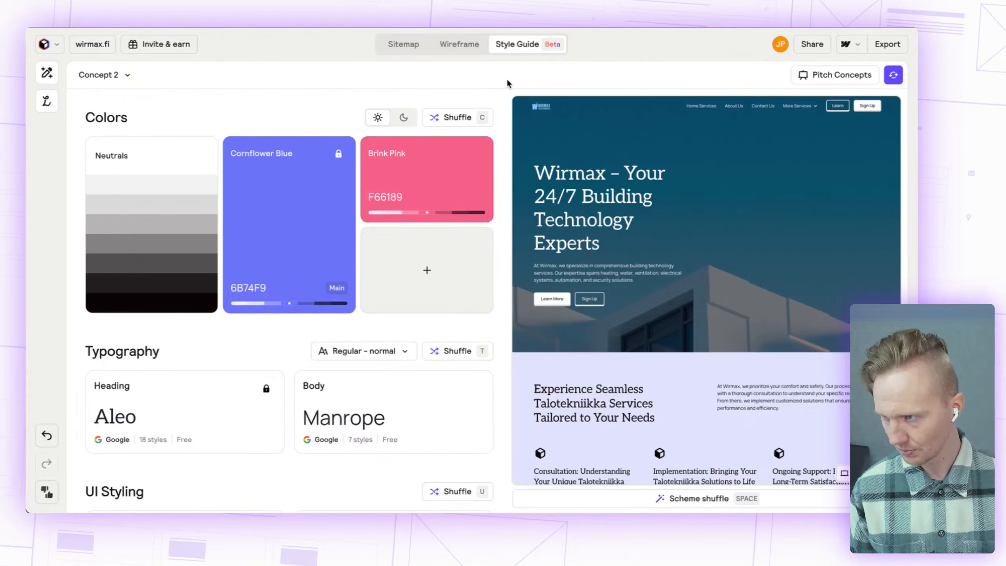
{"action": "scroll", "coordinate": [514, 214], "scroll_direction": "down", "scroll_amount": 15}
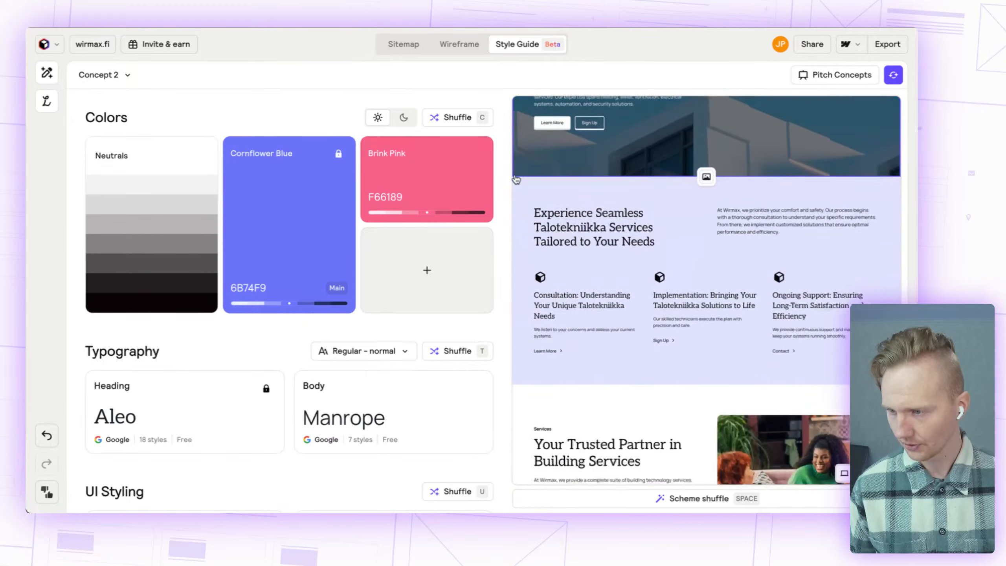
{"action": "scroll", "coordinate": [514, 216], "scroll_direction": "up", "scroll_amount": 15}
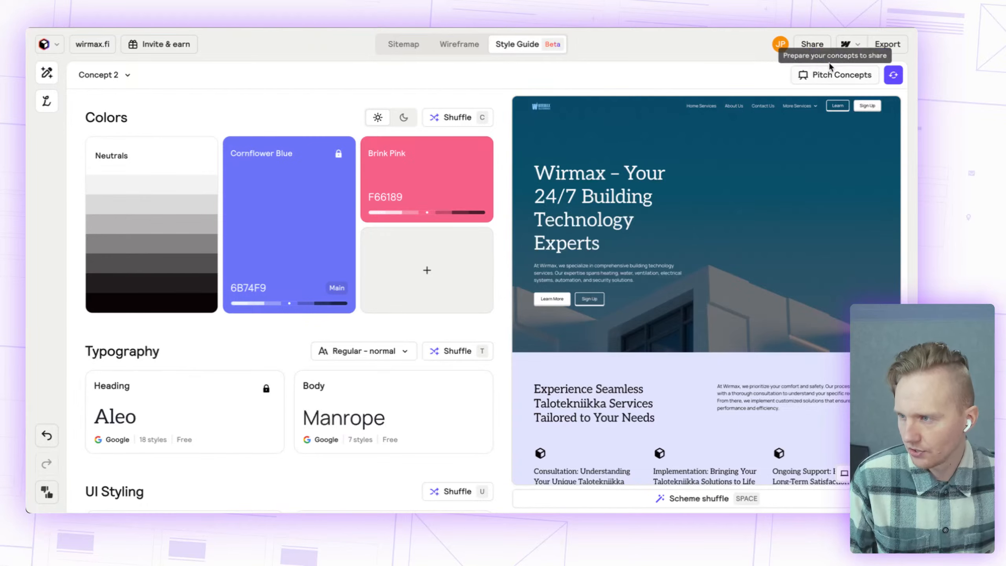
Step: Set the export format to Figma, start the export and open the Relume Figma Kit page in Figma Community
{"action": "left_click", "coordinate": [862, 49]}
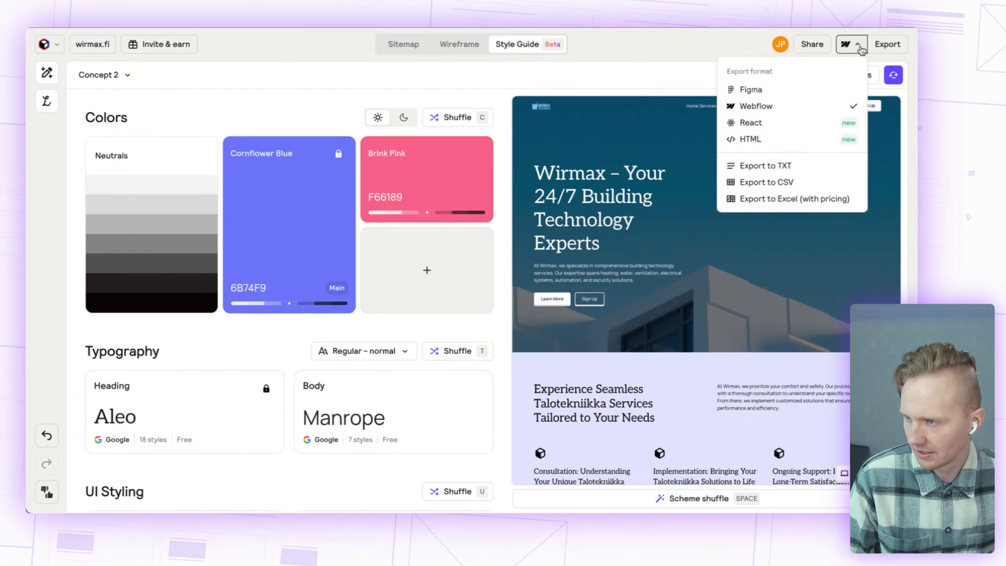
{"action": "left_click", "coordinate": [823, 91]}
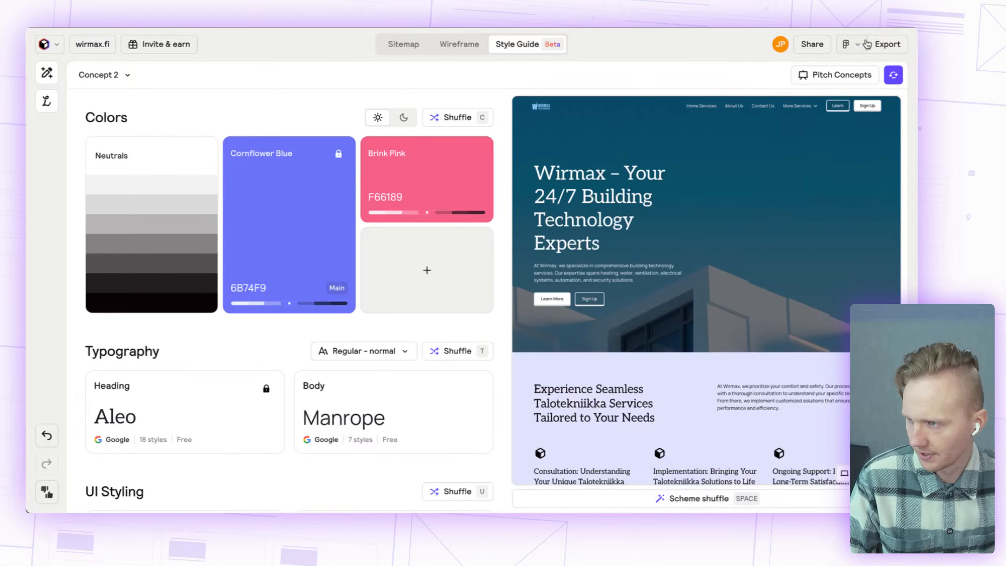
{"action": "left_click", "coordinate": [886, 47]}
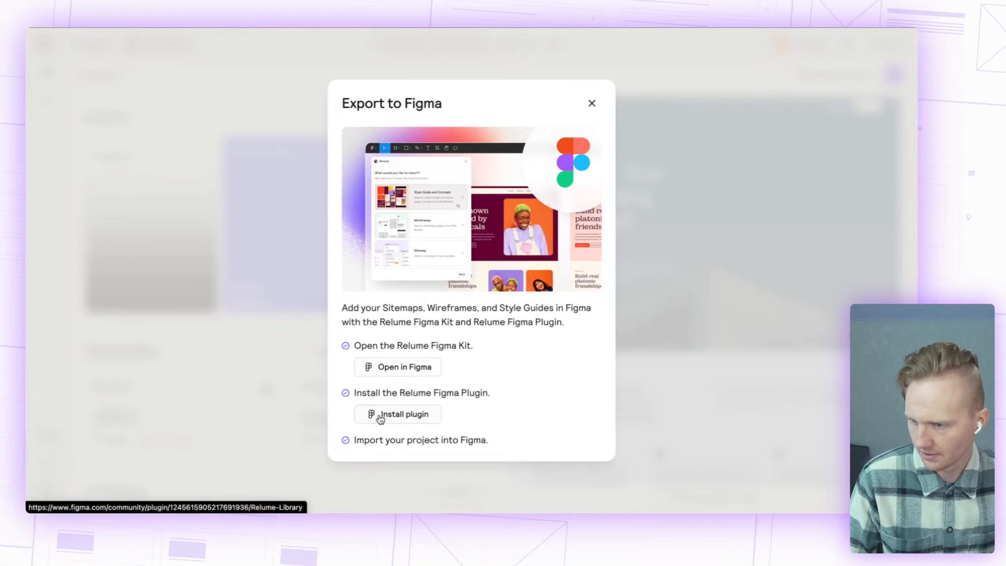
{"action": "left_click", "coordinate": [403, 368]}
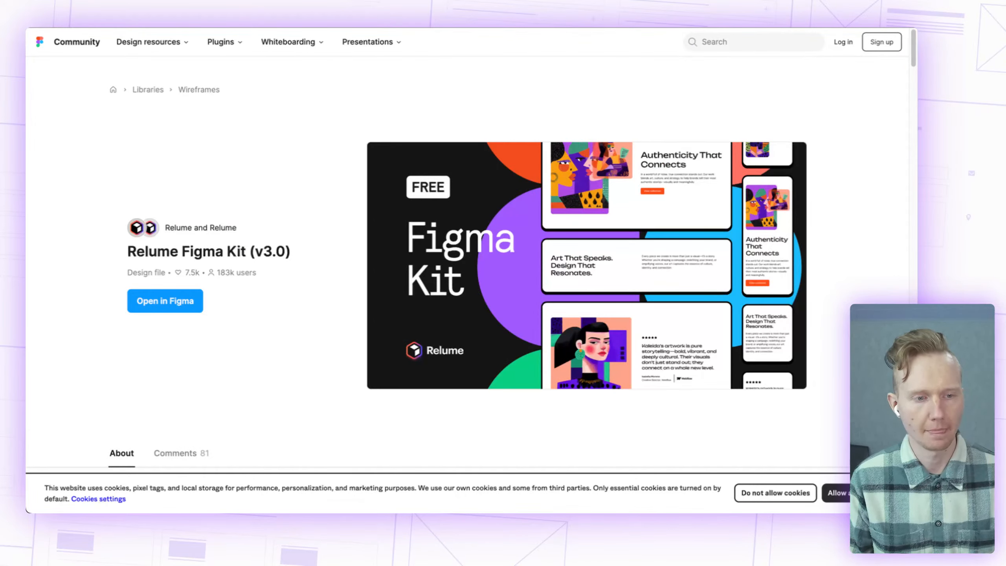
Step: Open the Relume Figma Kit (v3.0) in Figma as a new file in a team's drafts
{"action": "left_click", "coordinate": [178, 305]}
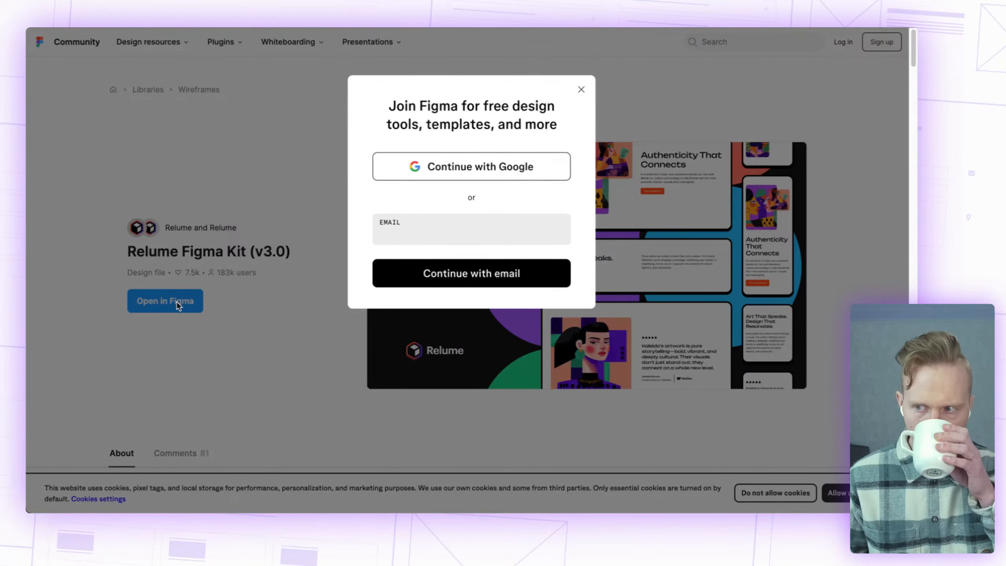
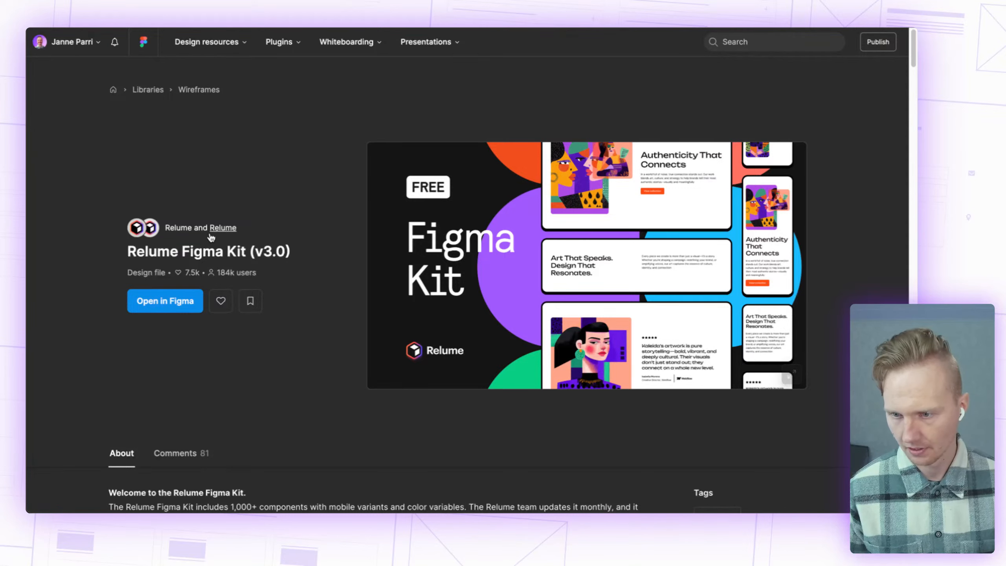
{"action": "left_click", "coordinate": [186, 309]}
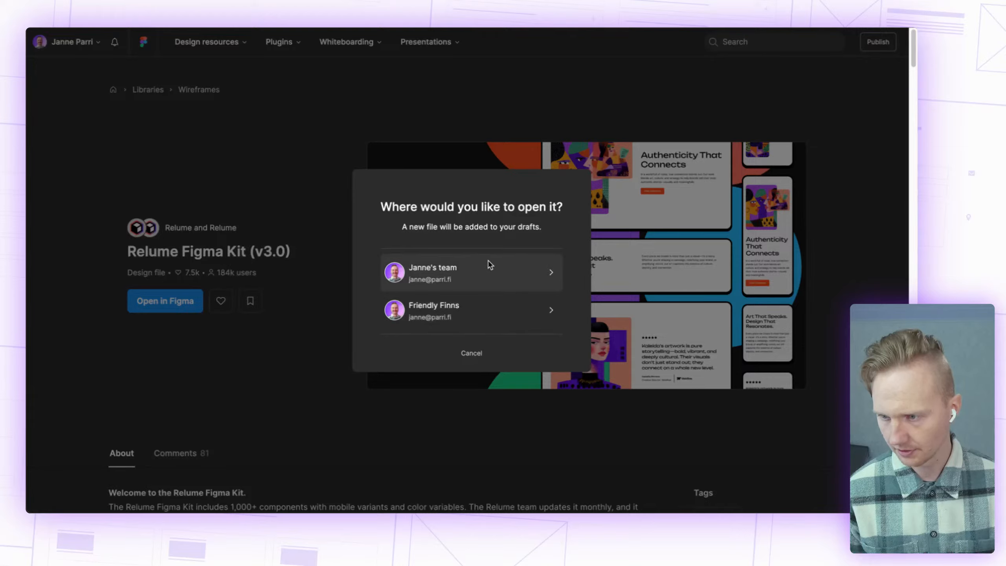
{"action": "left_click", "coordinate": [317, 364]}
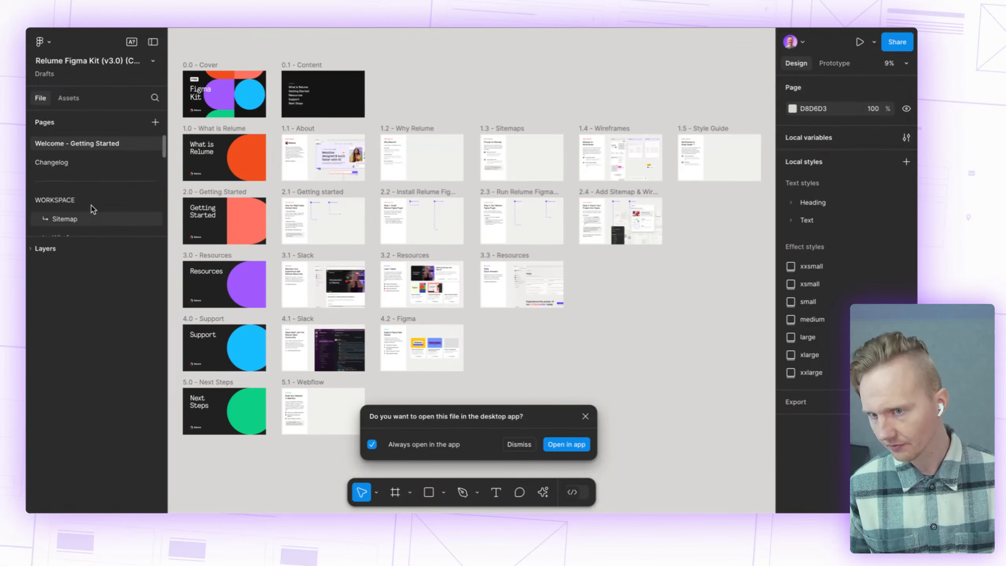
Step: Rename the file as Example and dismiss the prompt to open it in the desktop app
{"action": "double_click", "coordinate": [104, 60]}
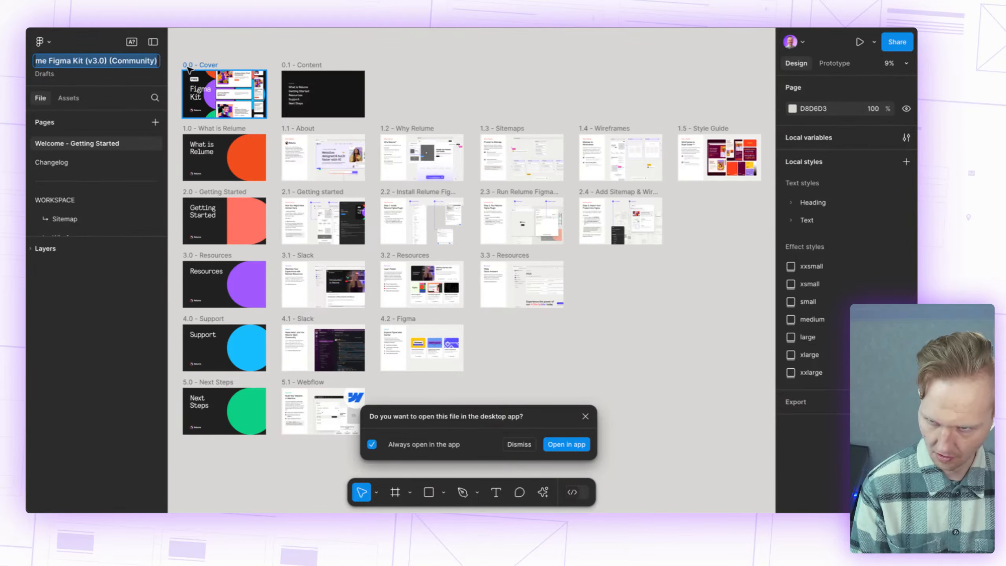
{"action": "type", "text": "E"}
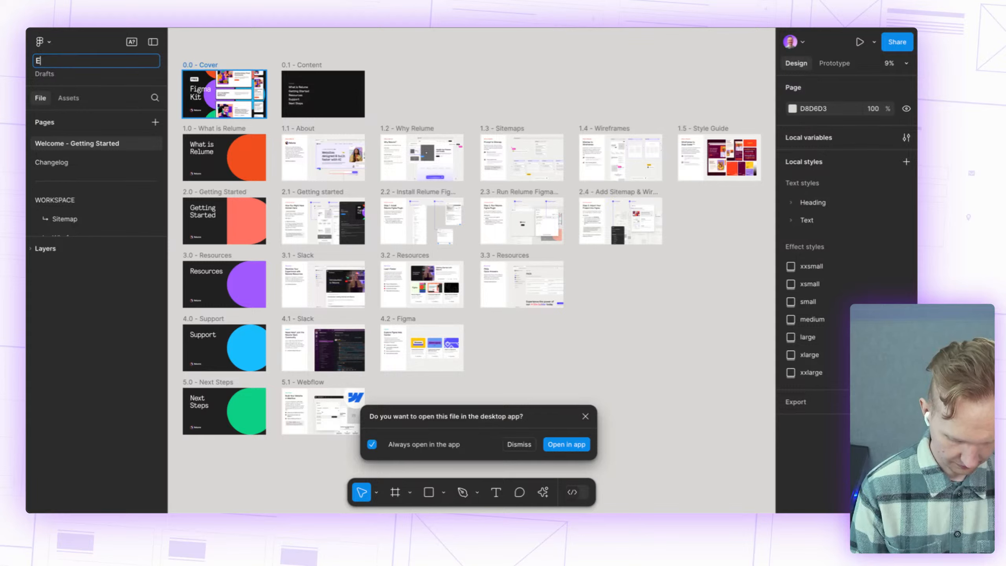
{"action": "type", "text": "xample"}
{"action": "key", "text": "Return"}
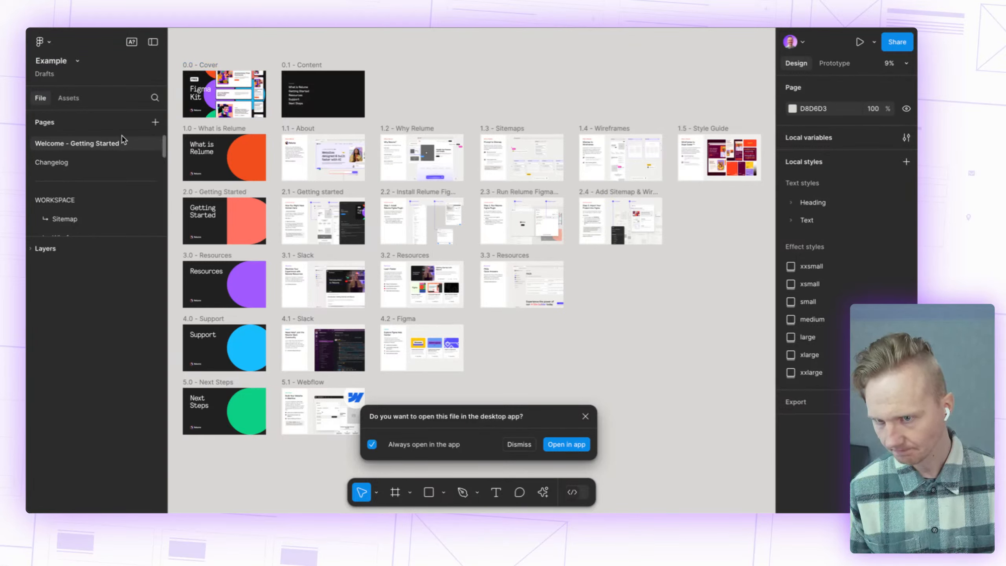
{"action": "left_click", "coordinate": [588, 417]}
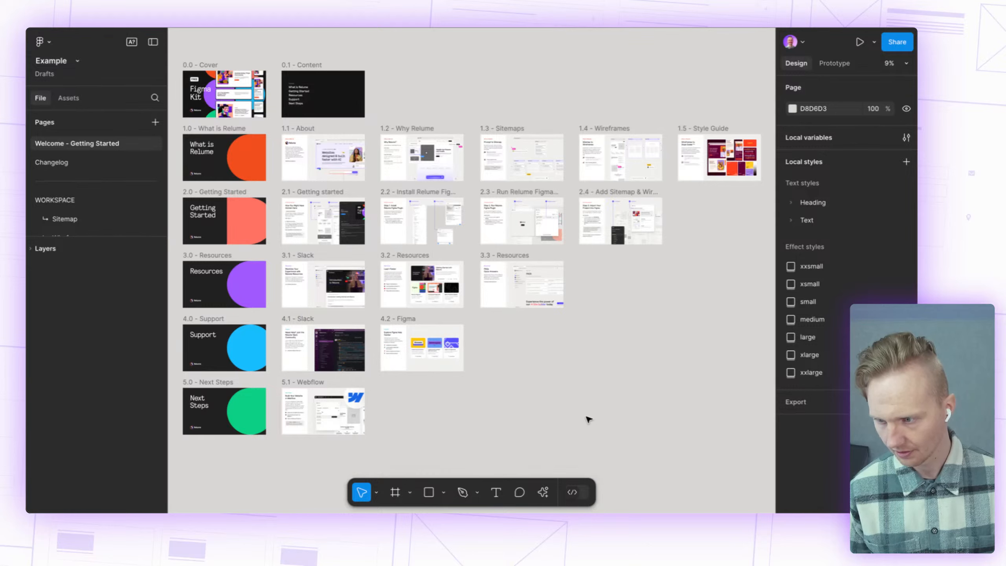
Step: Run the Relume plugin and log in to the Relume account
{"action": "left_click", "coordinate": [543, 492]}
{"action": "left_click", "coordinate": [459, 301]}
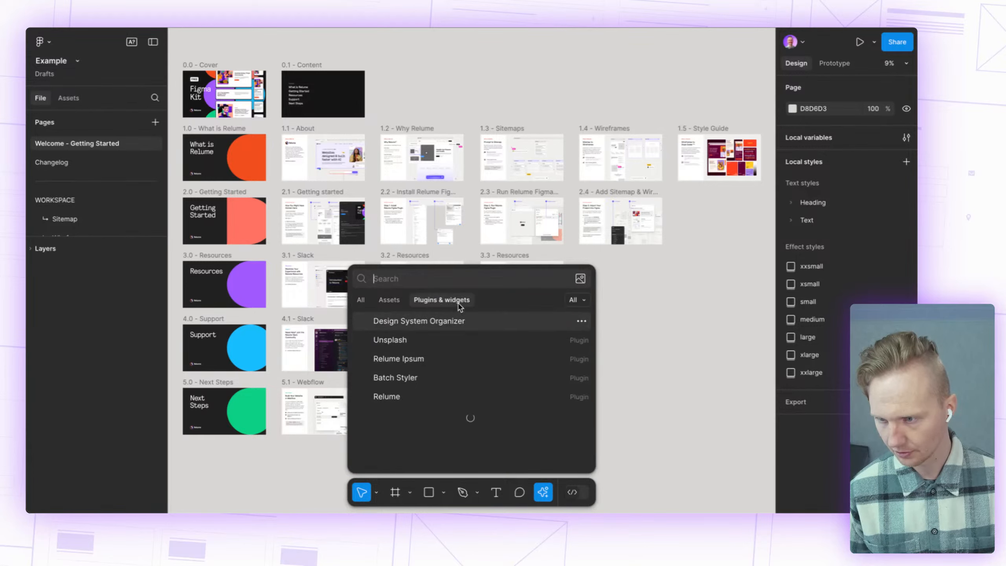
{"action": "left_click", "coordinate": [411, 397]}
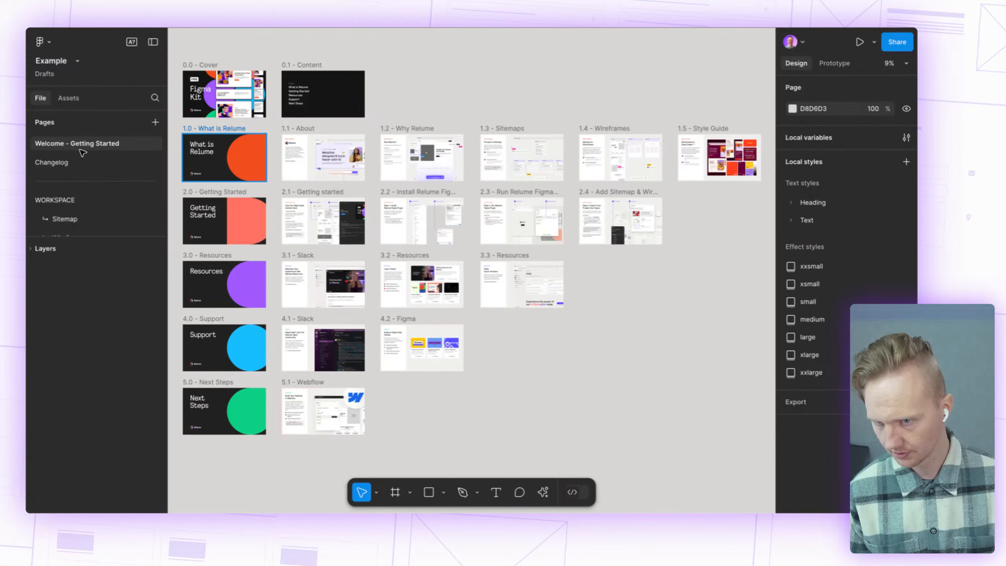
{"action": "scroll", "coordinate": [117, 164], "scroll_direction": "down", "scroll_amount": 1}
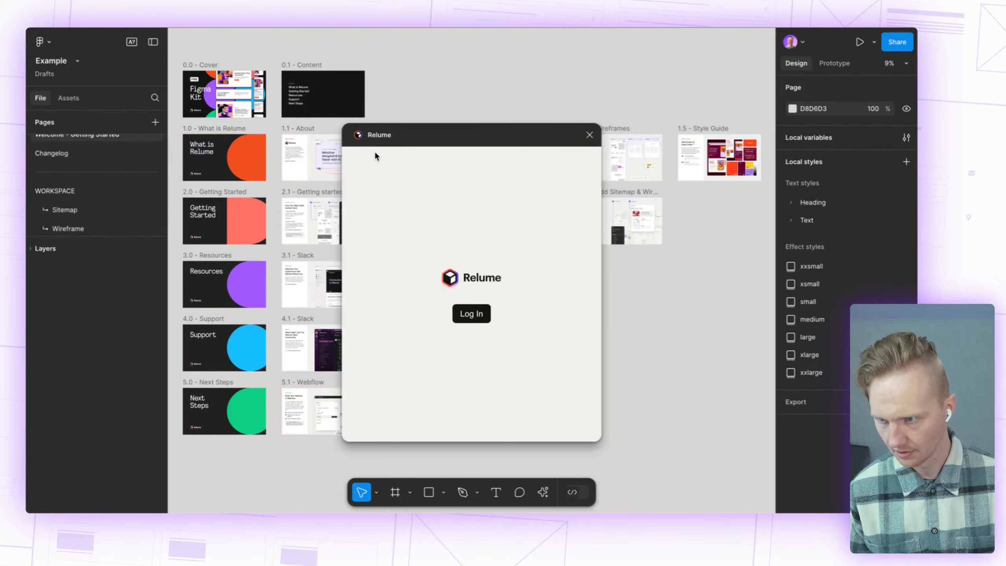
{"action": "left_click", "coordinate": [473, 318]}
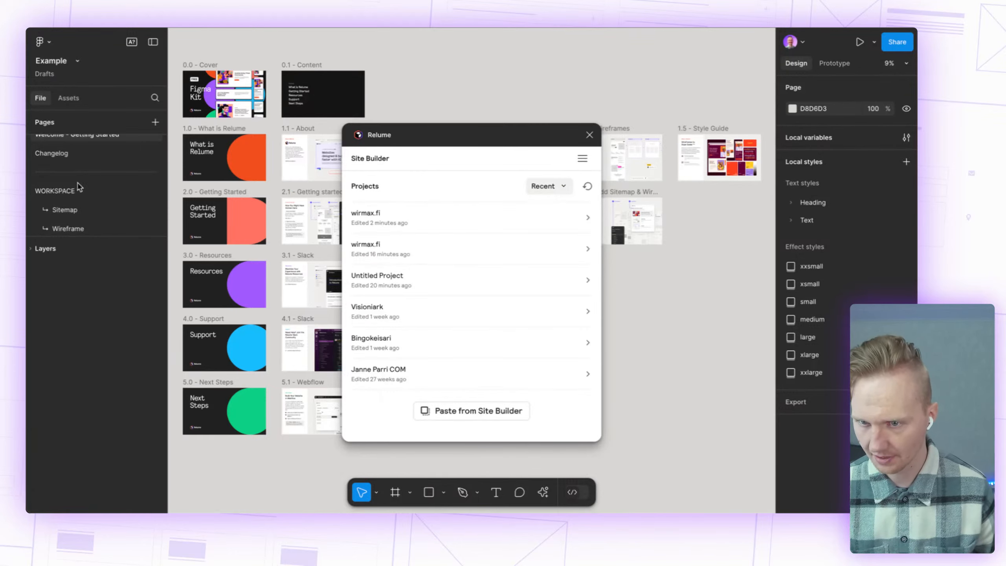
Step: Open the workspace's Concept page and move the Relume plugin window aside
{"action": "scroll", "coordinate": [80, 186], "scroll_direction": "up", "scroll_amount": 1}
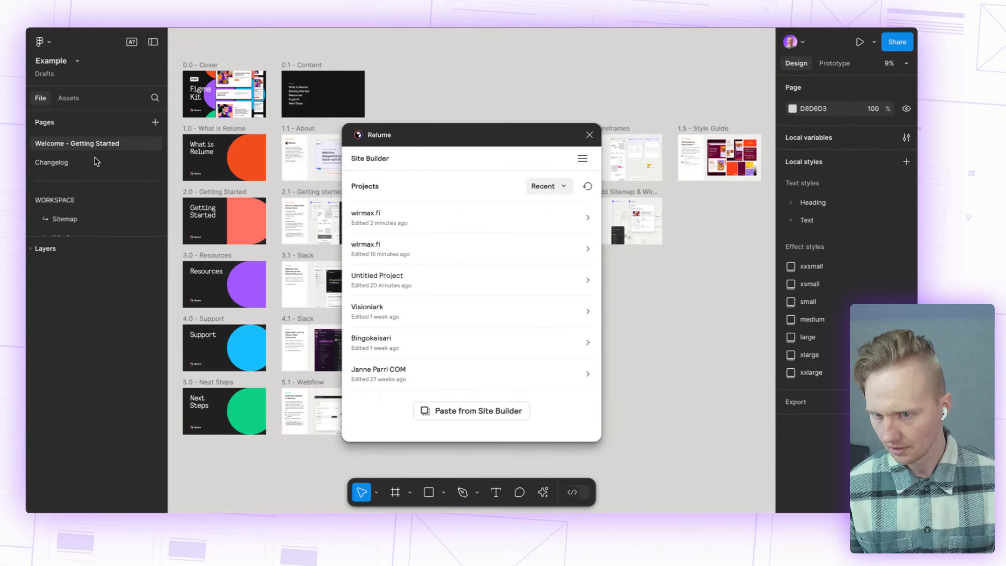
{"action": "scroll", "coordinate": [87, 166], "scroll_direction": "down", "scroll_amount": 1}
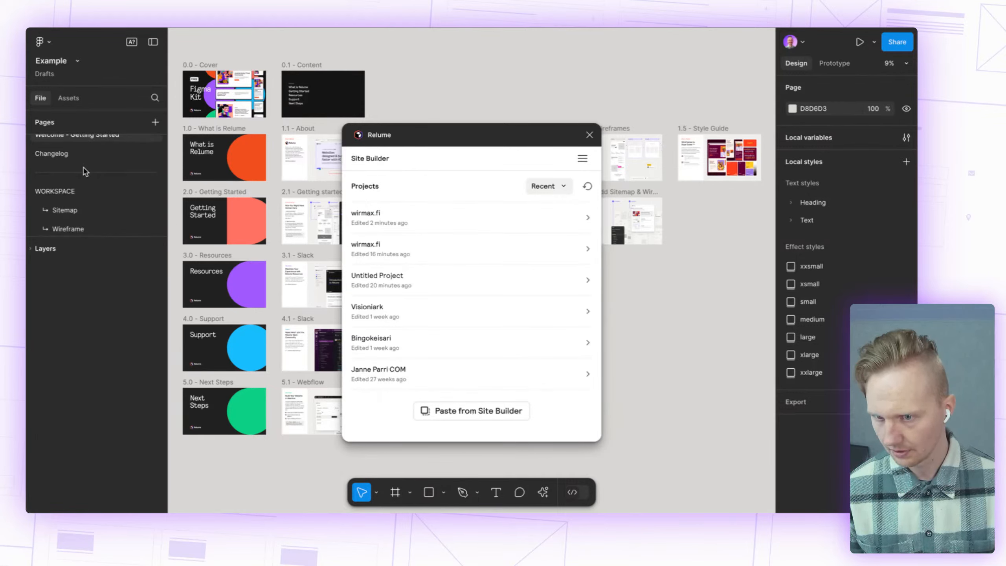
{"action": "scroll", "coordinate": [83, 186], "scroll_direction": "down", "scroll_amount": 4}
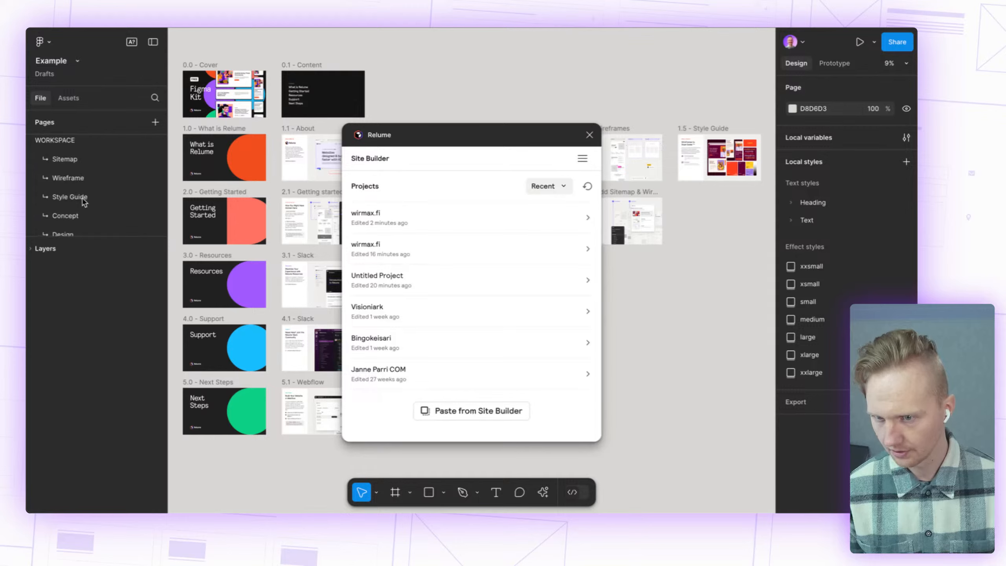
{"action": "scroll", "coordinate": [83, 200], "scroll_direction": "down", "scroll_amount": 2}
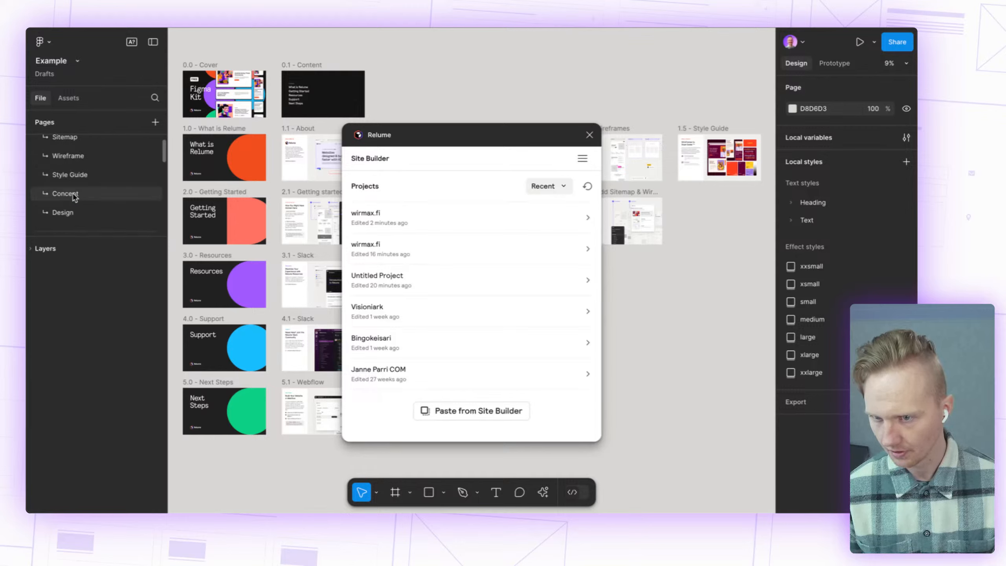
{"action": "left_click", "coordinate": [73, 195]}
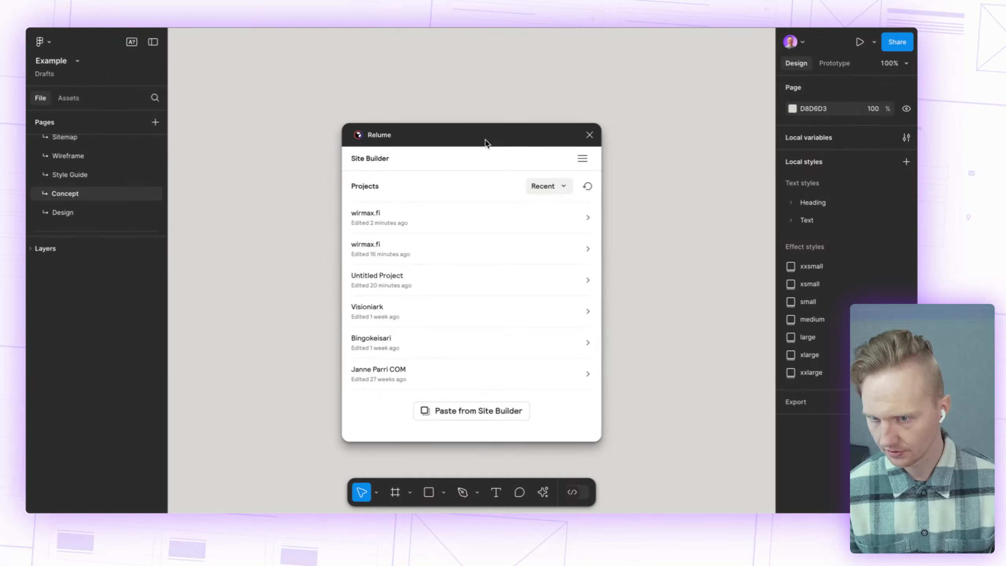
{"action": "left_click_drag", "start_coordinate": [487, 143], "coordinate": [698, 93]}
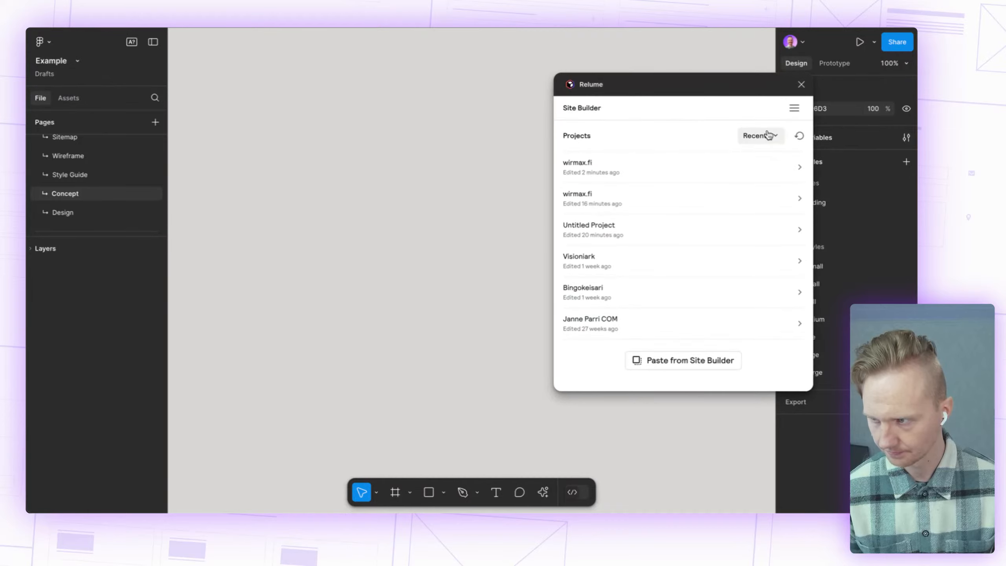
Step: Compare the import options of the two wirmax.fi projects and return to the project list
{"action": "left_click", "coordinate": [662, 169]}
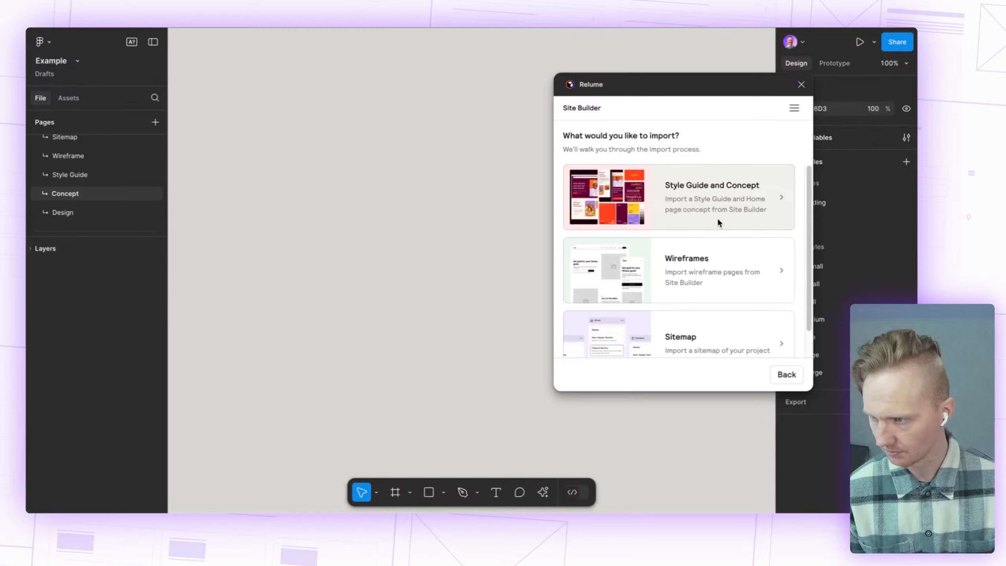
{"action": "scroll", "coordinate": [702, 271], "scroll_direction": "down", "scroll_amount": 1}
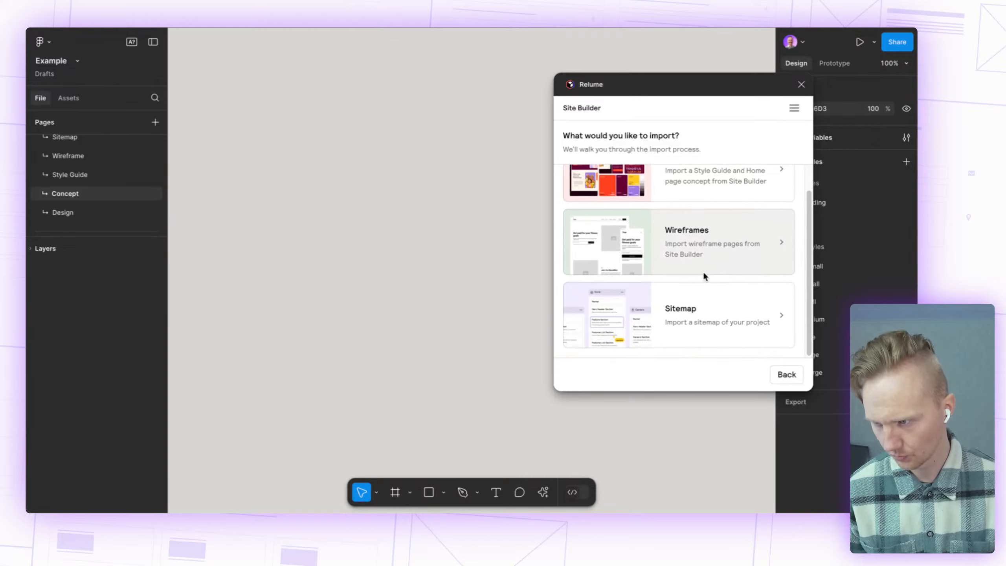
{"action": "scroll", "coordinate": [674, 197], "scroll_direction": "up", "scroll_amount": 1}
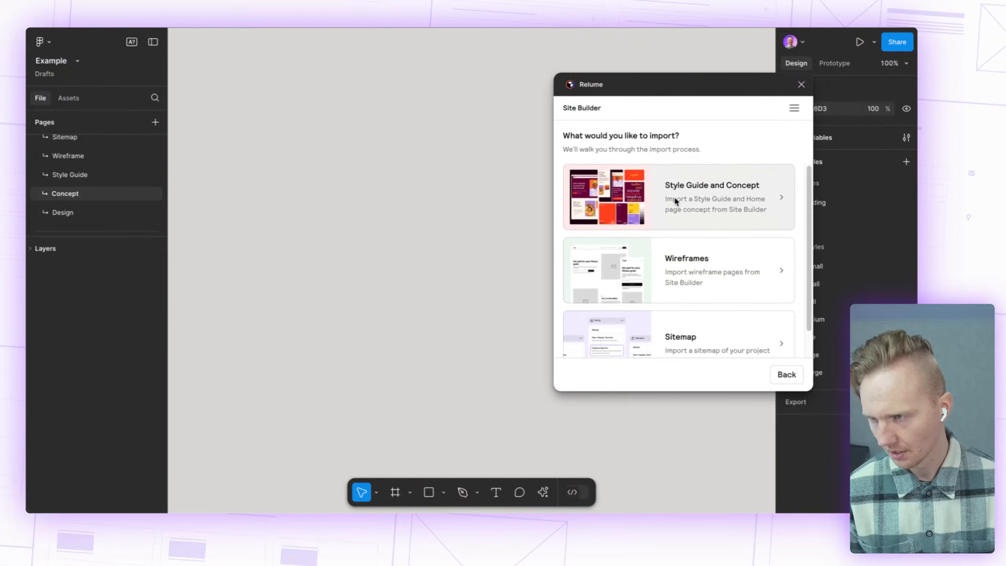
{"action": "left_click_drag", "start_coordinate": [663, 88], "coordinate": [589, 78]}
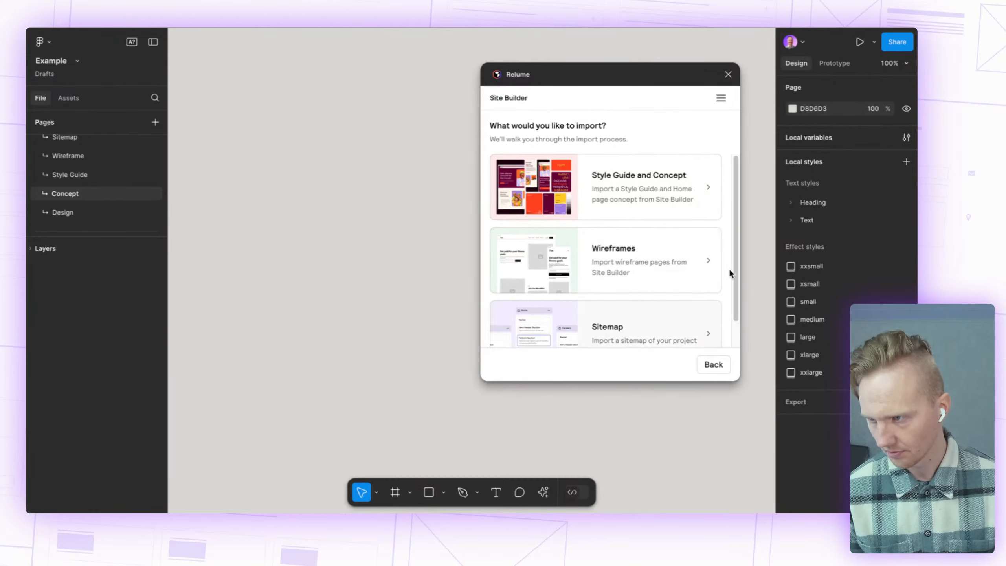
{"action": "left_click", "coordinate": [714, 365]}
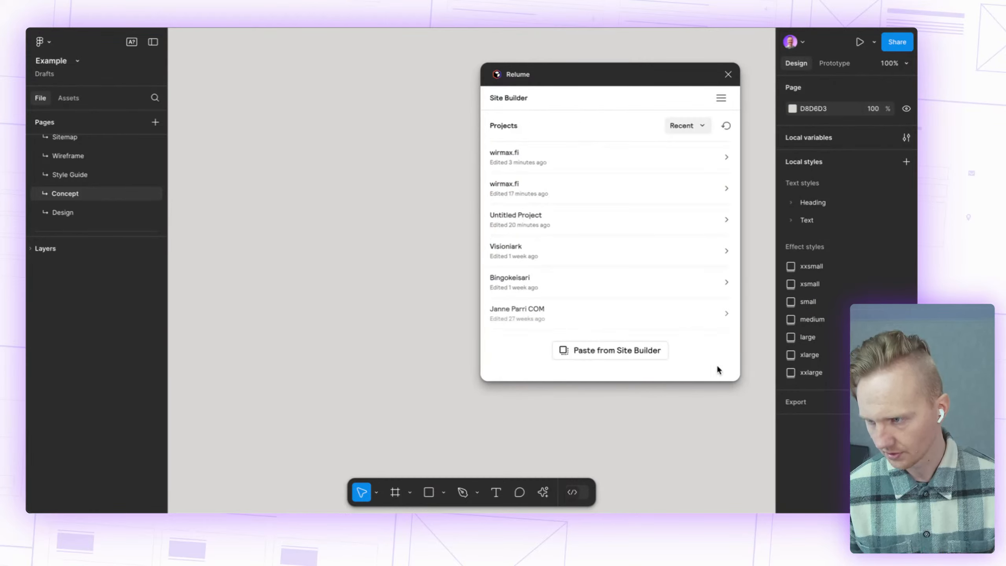
{"action": "left_click", "coordinate": [613, 187]}
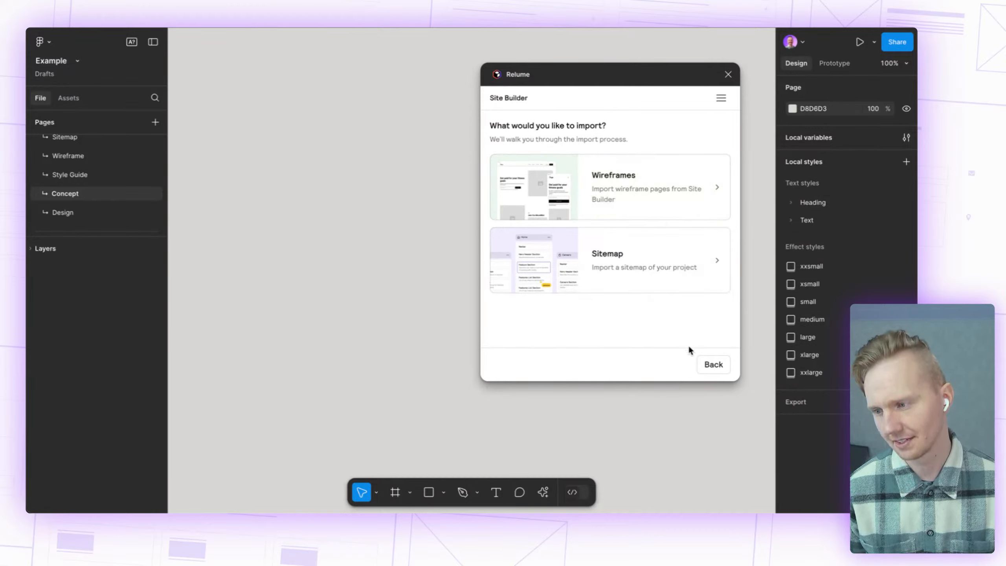
{"action": "left_click", "coordinate": [711, 371]}
Step: Import the Style Guide and Concept of the most recently edited wirmax.fi project, using the Concept 1 style guide
{"action": "left_click", "coordinate": [566, 153]}
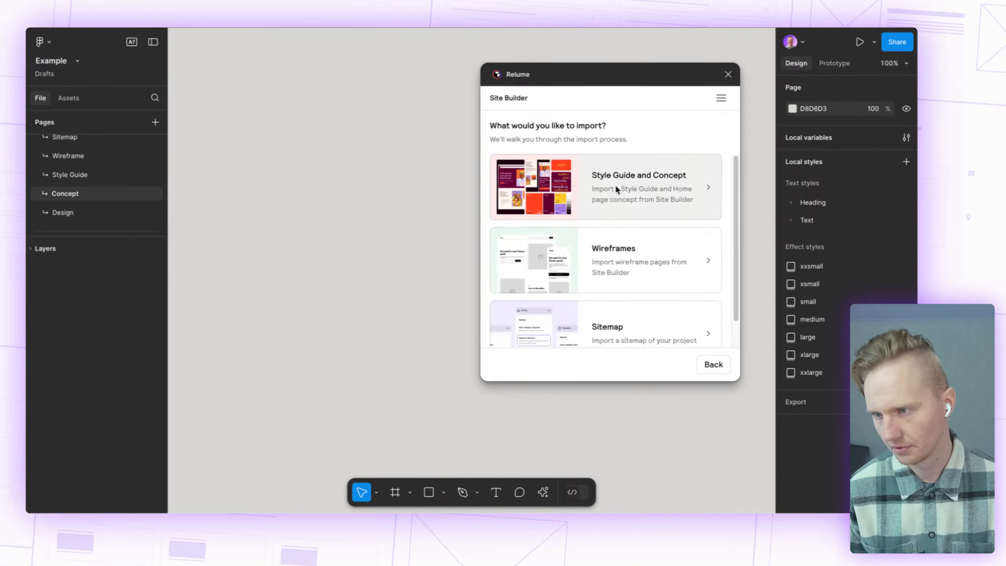
{"action": "left_click", "coordinate": [615, 189]}
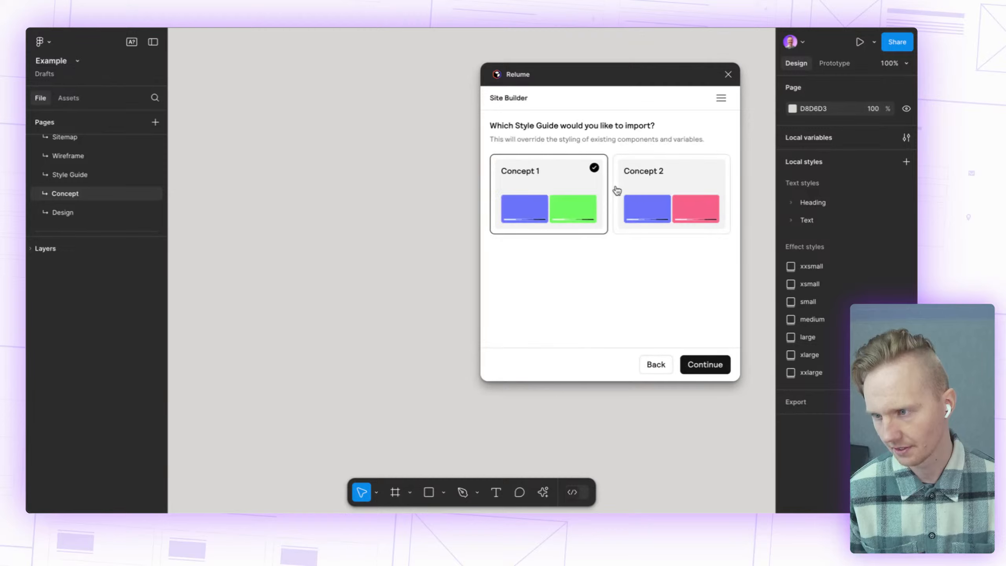
{"action": "left_click", "coordinate": [667, 184]}
{"action": "left_click", "coordinate": [555, 194]}
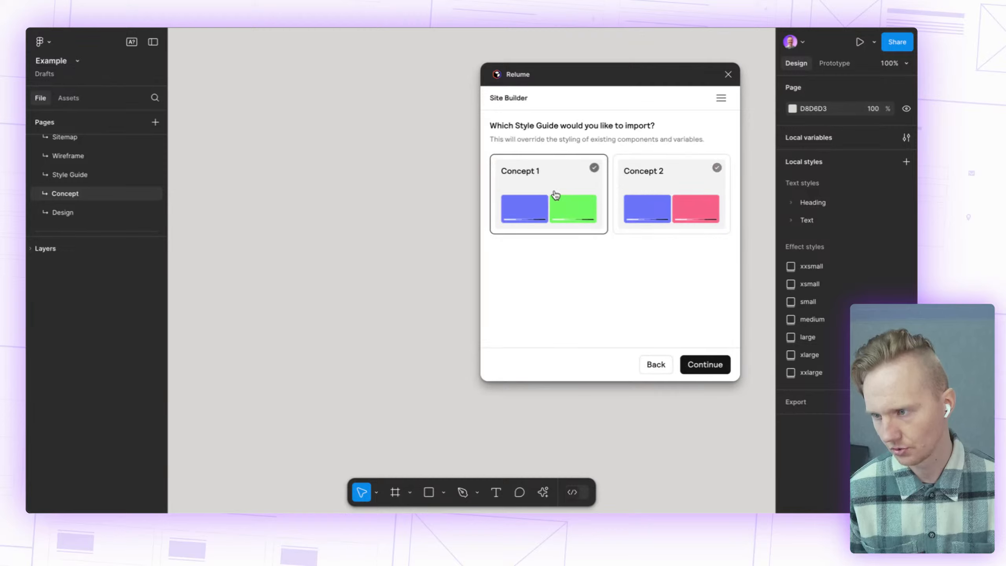
{"action": "left_click", "coordinate": [697, 371]}
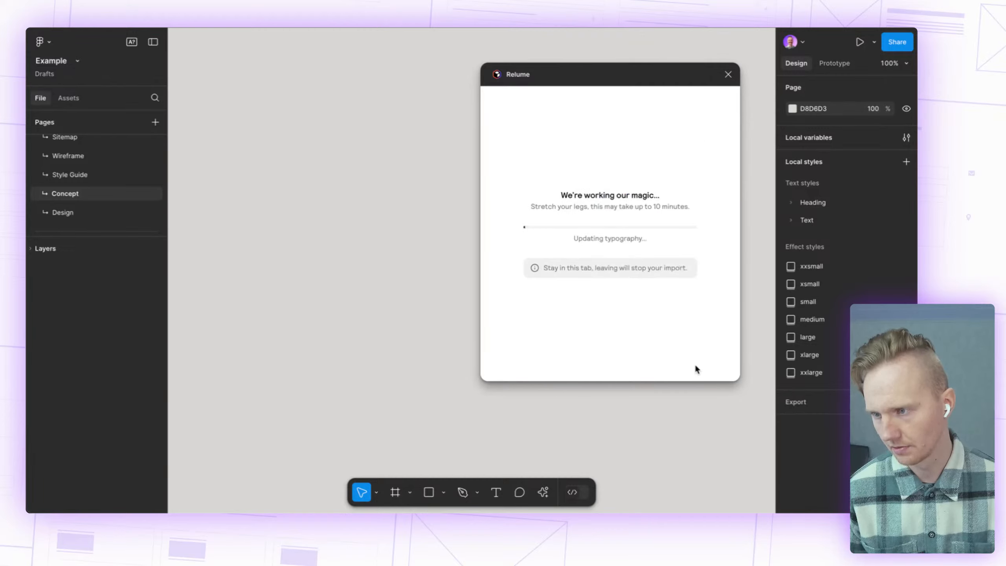
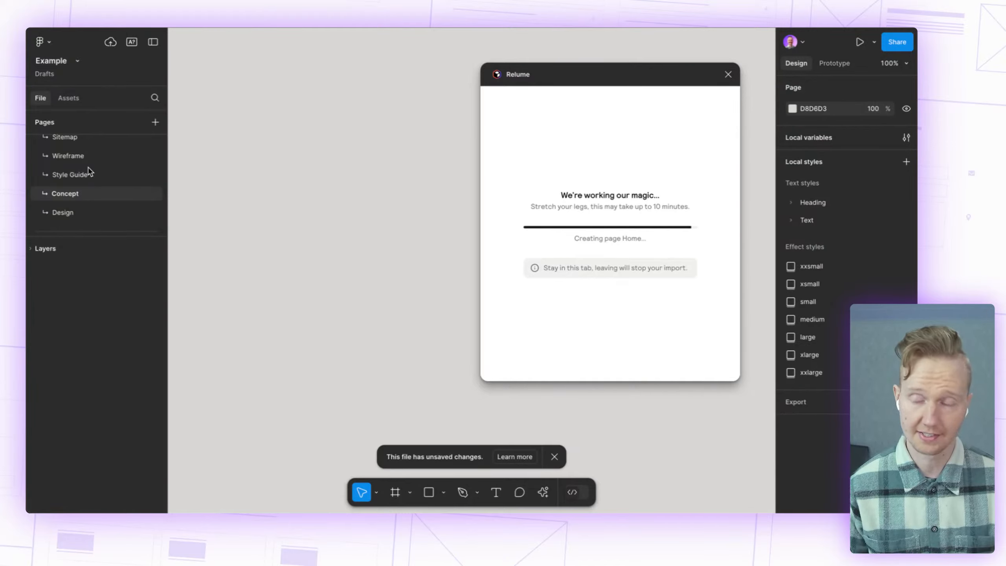
Step: Finish the import, close the Relume plugin and review the imported desktop and mobile Home page layouts
{"action": "scroll", "coordinate": [91, 173], "scroll_direction": "up", "scroll_amount": 3}
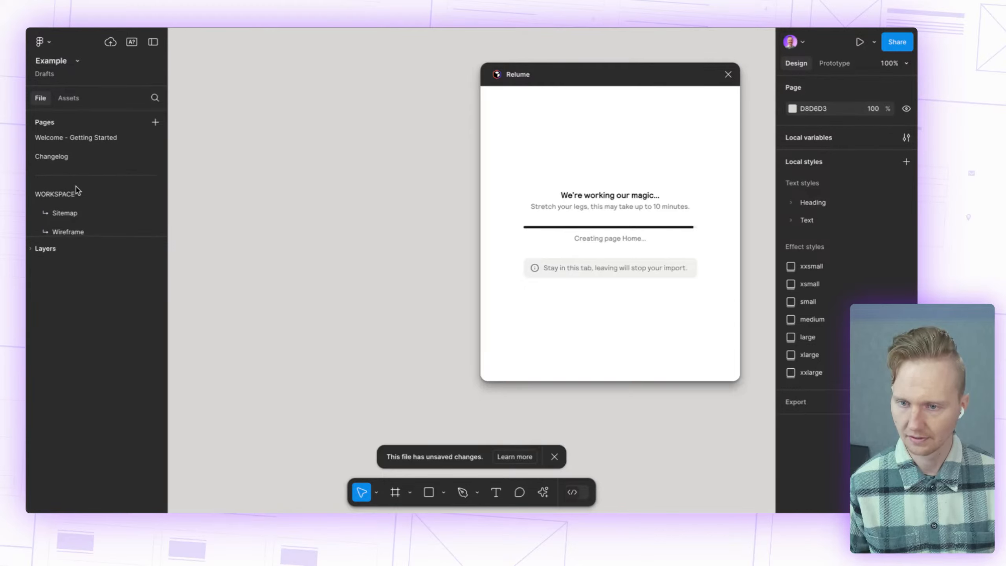
{"action": "scroll", "coordinate": [75, 190], "scroll_direction": "down", "scroll_amount": 1}
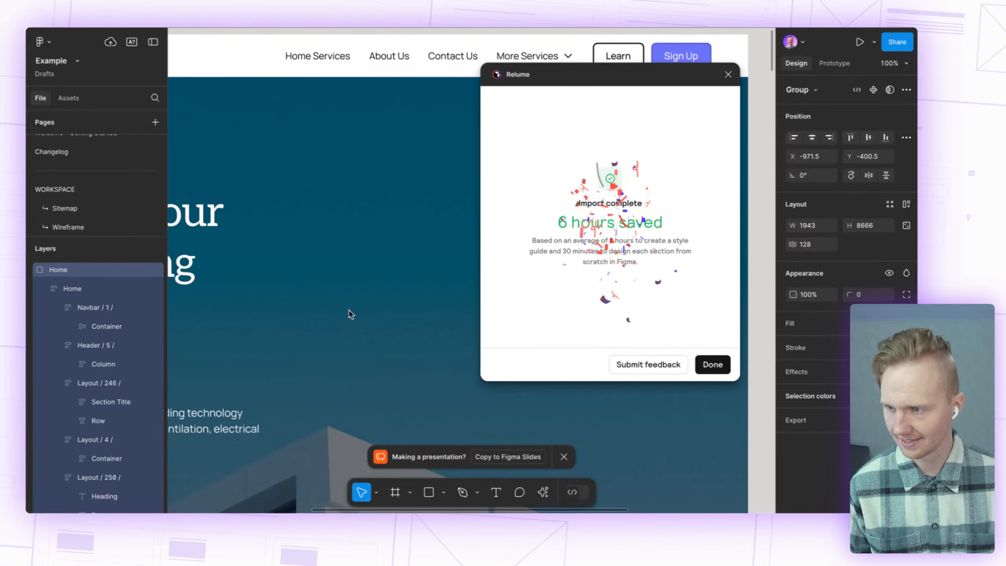
{"action": "left_click", "coordinate": [717, 366]}
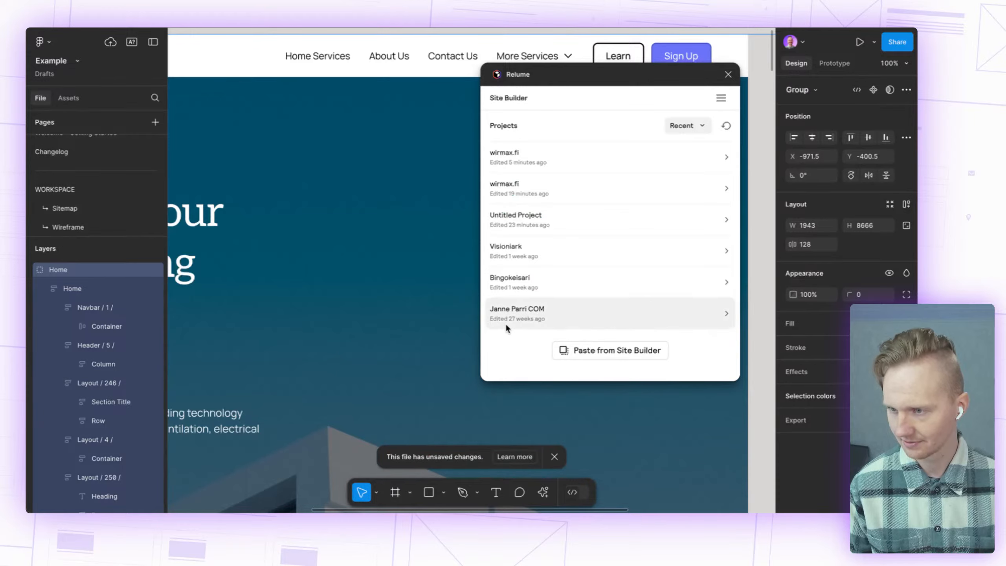
{"action": "left_click", "coordinate": [728, 75]}
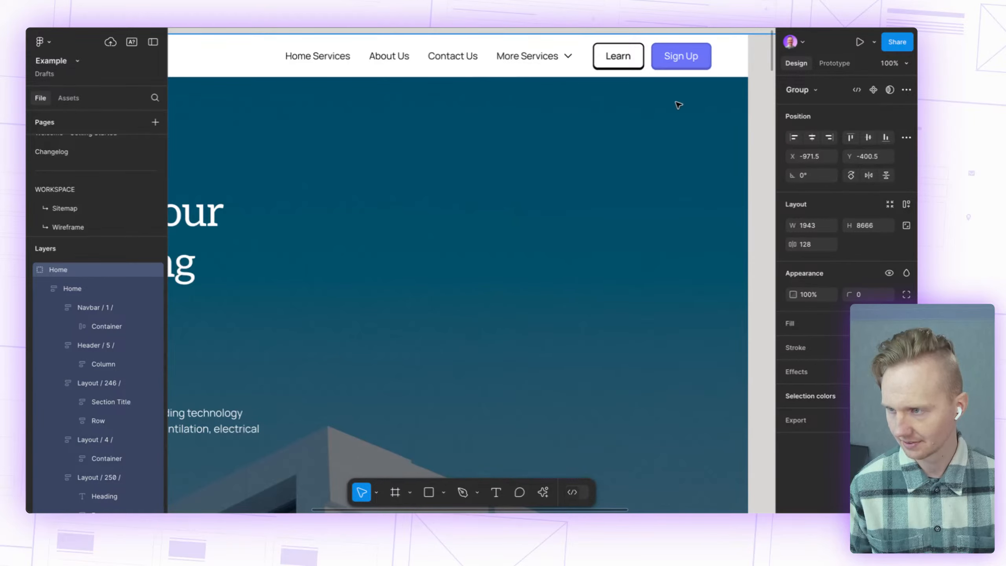
{"action": "scroll", "coordinate": [562, 202], "scroll_direction": "down", "scroll_amount": 5}
{"action": "scroll", "coordinate": [556, 222], "scroll_direction": "down", "scroll_amount": 3}
{"action": "scroll", "coordinate": [562, 273], "scroll_direction": "down", "scroll_amount": 10}
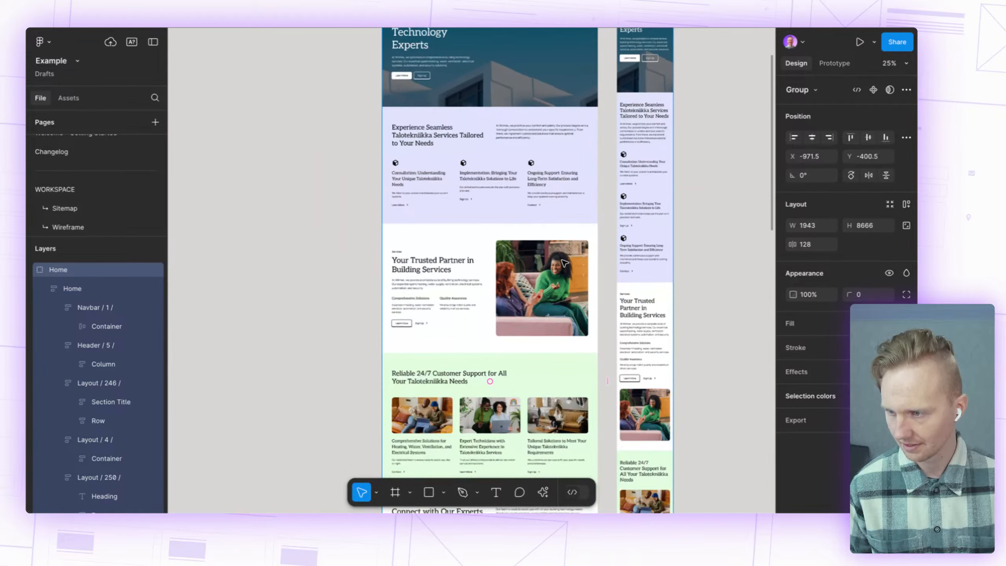
{"action": "scroll", "coordinate": [562, 277], "scroll_direction": "down", "scroll_amount": 5}
{"action": "scroll", "coordinate": [558, 285], "scroll_direction": "up", "scroll_amount": 5}
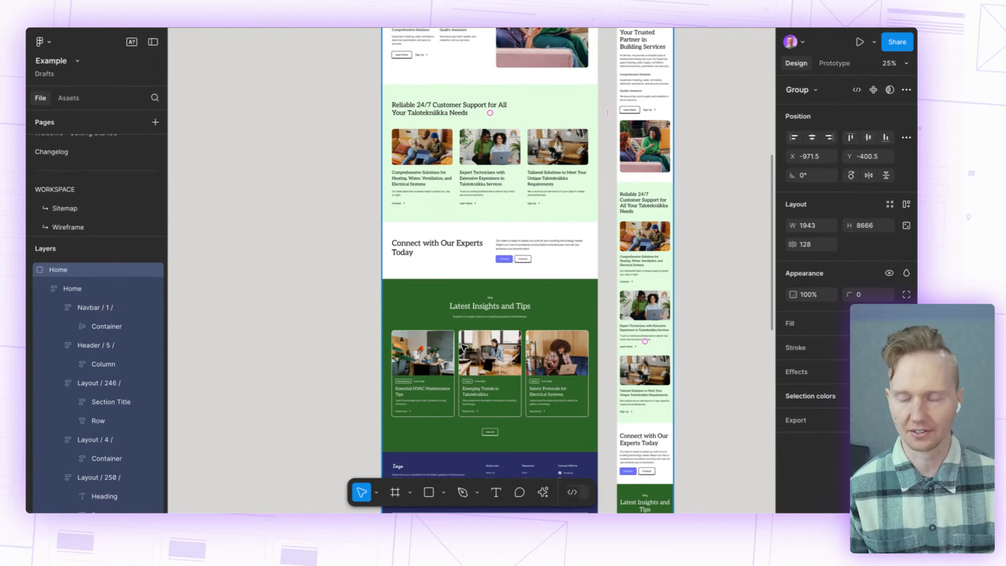
Step: Examine the imported Home page sections on desktop and mobile, from the hero and navbar down to the footer
{"action": "scroll", "coordinate": [546, 277], "scroll_direction": "up", "scroll_amount": 10}
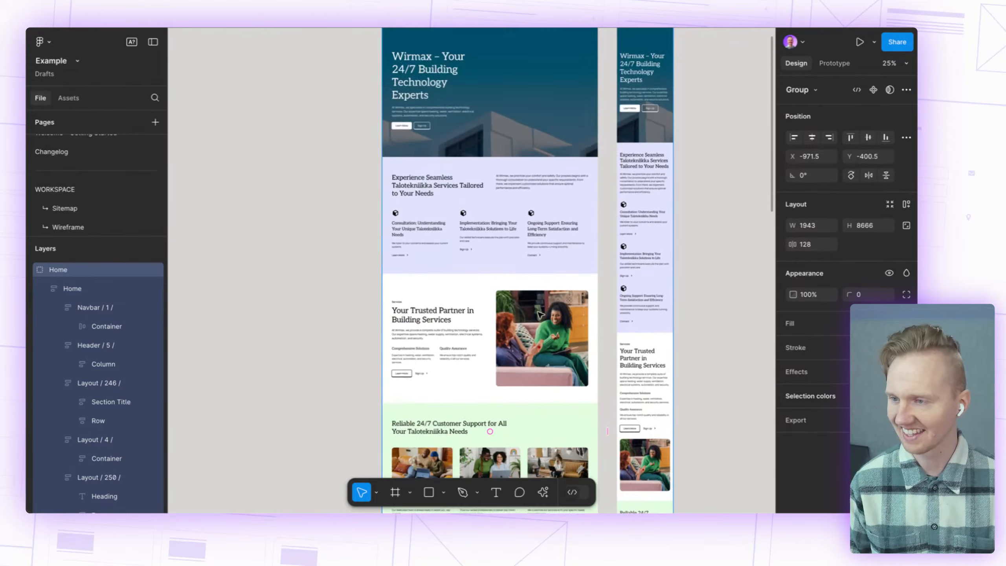
{"action": "scroll", "coordinate": [552, 229], "scroll_direction": "up", "scroll_amount": 2}
{"action": "scroll", "coordinate": [552, 229], "scroll_direction": "up", "scroll_amount": 1}
{"action": "scroll", "coordinate": [557, 220], "scroll_direction": "up", "scroll_amount": 5}
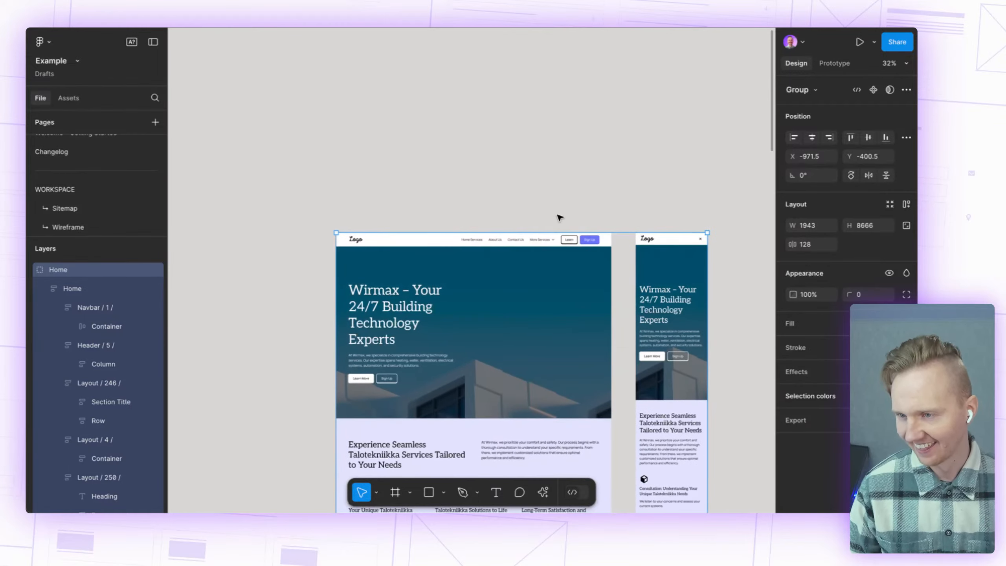
{"action": "scroll", "coordinate": [553, 246], "scroll_direction": "down", "scroll_amount": 5}
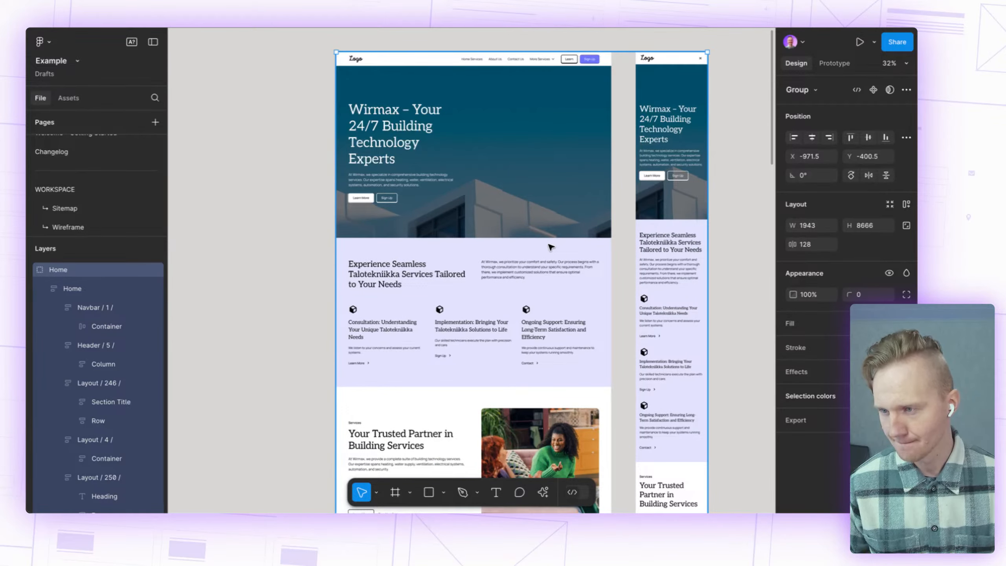
{"action": "scroll", "coordinate": [545, 246], "scroll_direction": "up", "scroll_amount": 4}
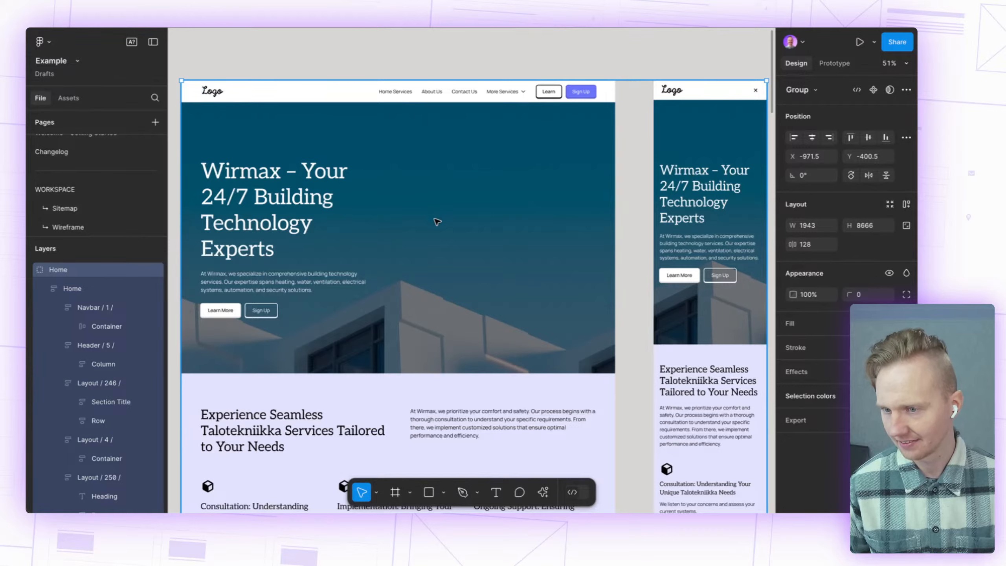
{"action": "scroll", "coordinate": [435, 229], "scroll_direction": "down", "scroll_amount": 10}
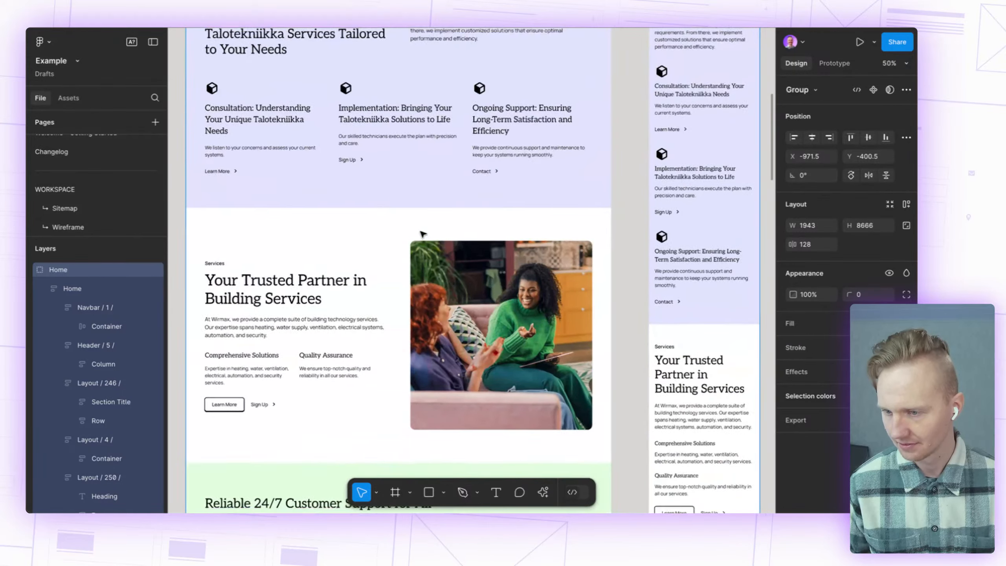
{"action": "scroll", "coordinate": [421, 234], "scroll_direction": "down", "scroll_amount": 5}
{"action": "scroll", "coordinate": [422, 234], "scroll_direction": "down", "scroll_amount": 5}
{"action": "scroll", "coordinate": [409, 257], "scroll_direction": "down", "scroll_amount": 5}
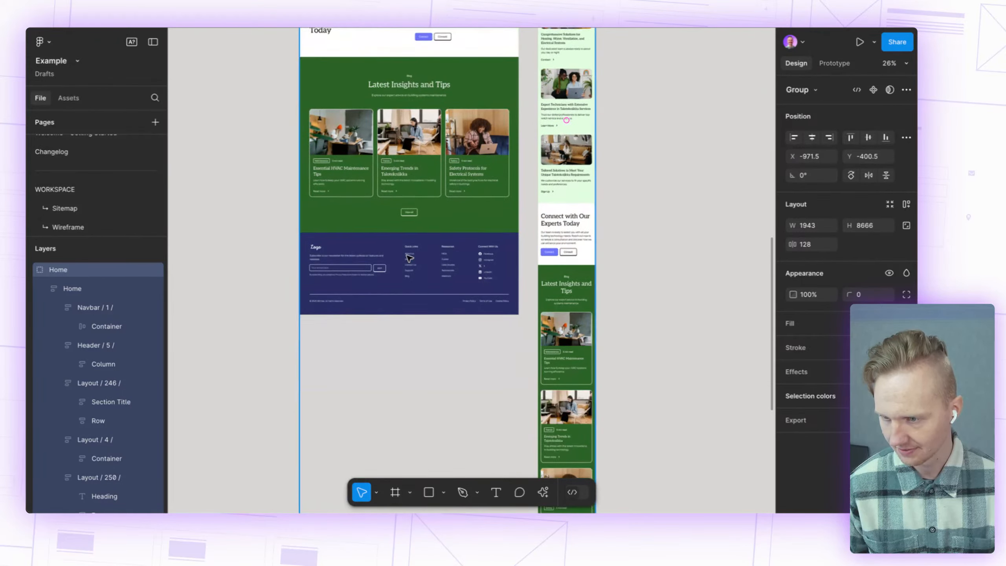
{"action": "scroll", "coordinate": [408, 257], "scroll_direction": "down", "scroll_amount": 2}
{"action": "scroll", "coordinate": [407, 255], "scroll_direction": "up", "scroll_amount": 10}
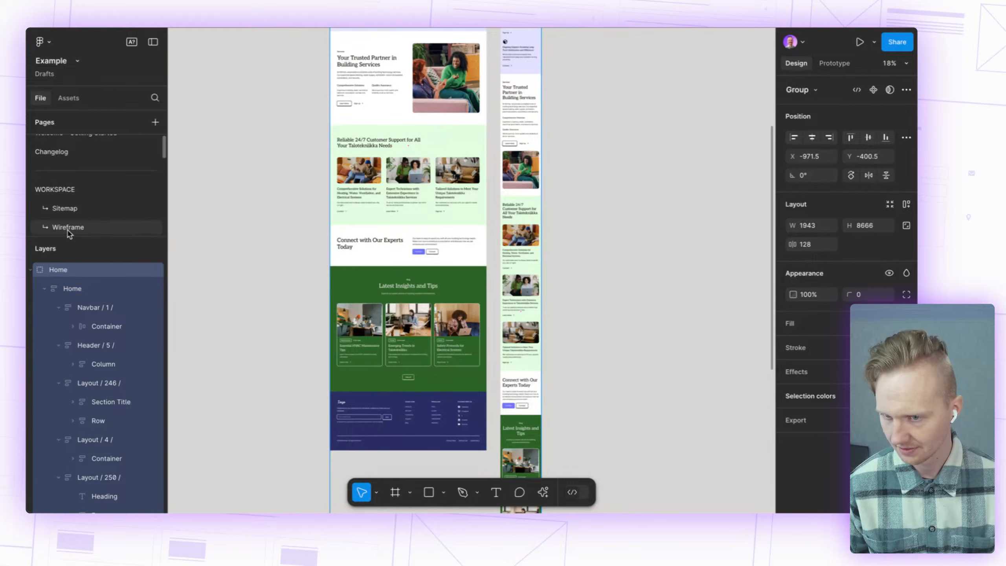
Step: Enlarge the page list so all workspace pages fit and open the Style Guide page
{"action": "scroll", "coordinate": [70, 228], "scroll_direction": "up", "scroll_amount": 1}
{"action": "scroll", "coordinate": [75, 224], "scroll_direction": "down", "scroll_amount": 1}
{"action": "scroll", "coordinate": [82, 190], "scroll_direction": "up", "scroll_amount": 1}
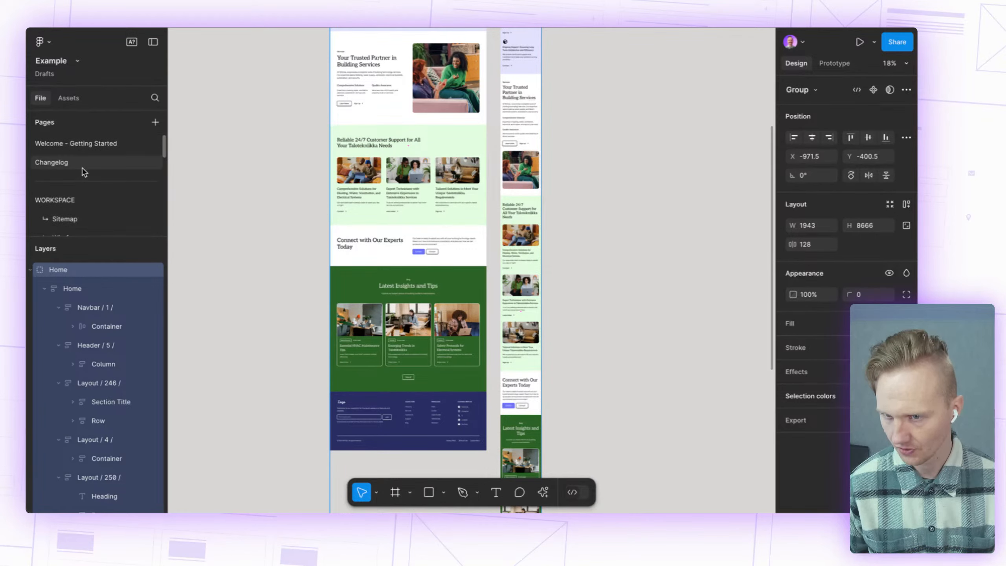
{"action": "left_click_drag", "start_coordinate": [95, 236], "coordinate": [94, 345]}
{"action": "left_click", "coordinate": [94, 258]}
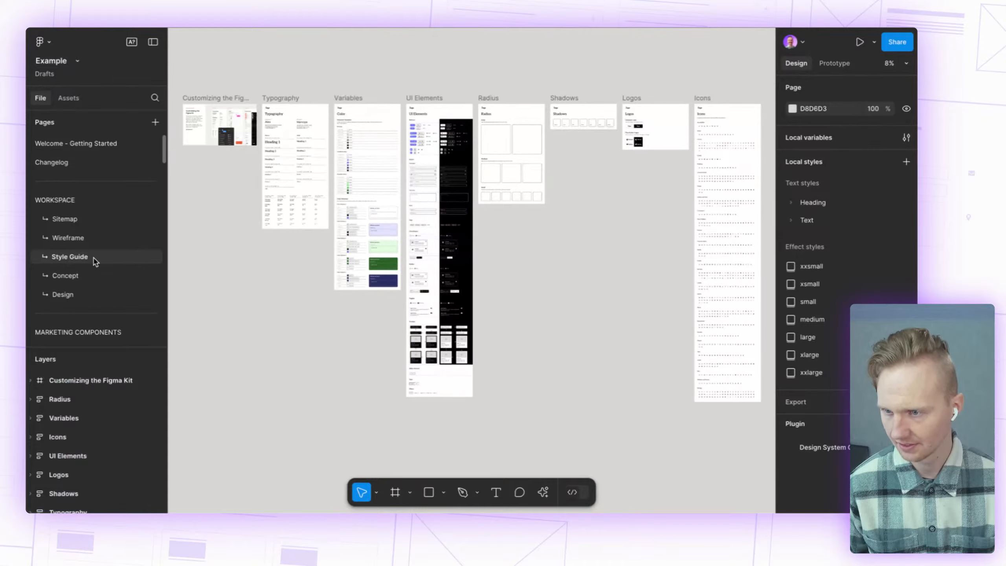
Step: Look over the Style Guide page's layout, including the color scheme previews and the Customizing the Figma Kit card
{"action": "scroll", "coordinate": [473, 265], "scroll_direction": "up", "scroll_amount": 10}
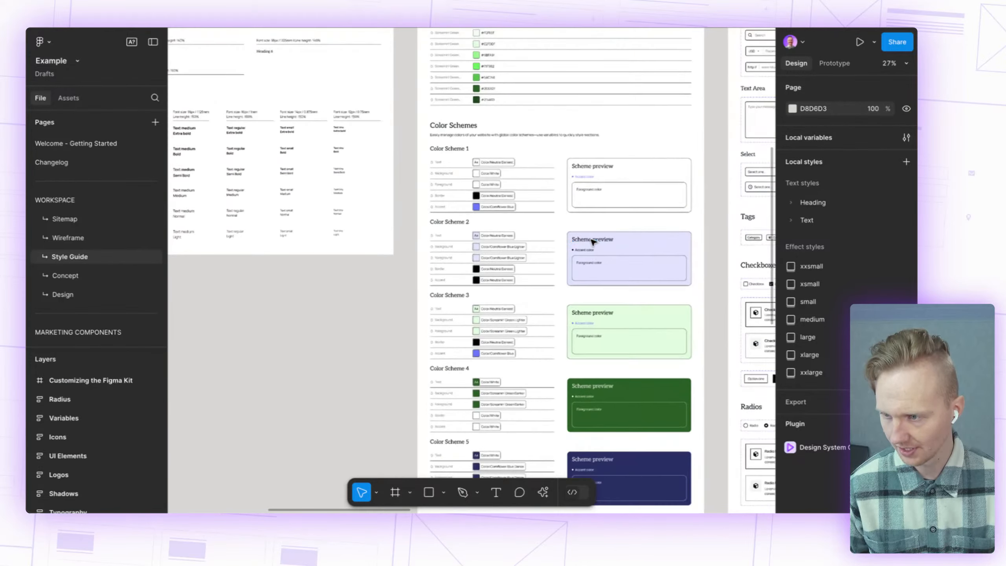
{"action": "scroll", "coordinate": [589, 243], "scroll_direction": "down", "scroll_amount": 10}
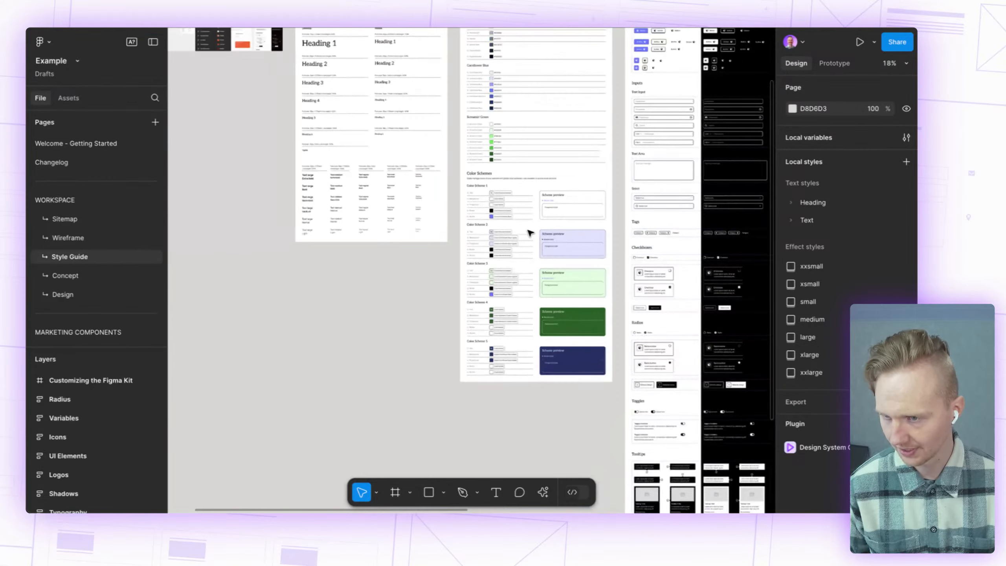
{"action": "scroll", "coordinate": [328, 194], "scroll_direction": "up", "scroll_amount": 5}
{"action": "scroll", "coordinate": [329, 194], "scroll_direction": "left", "scroll_amount": 3}
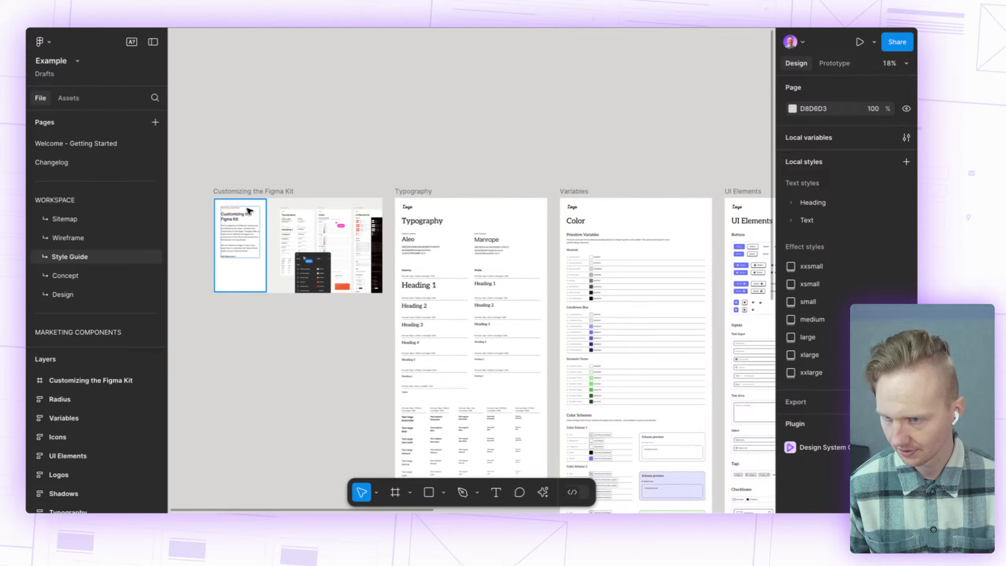
{"action": "scroll", "coordinate": [248, 211], "scroll_direction": "up", "scroll_amount": 5}
{"action": "scroll", "coordinate": [243, 218], "scroll_direction": "left", "scroll_amount": 5}
{"action": "scroll", "coordinate": [416, 238], "scroll_direction": "up", "scroll_amount": 3}
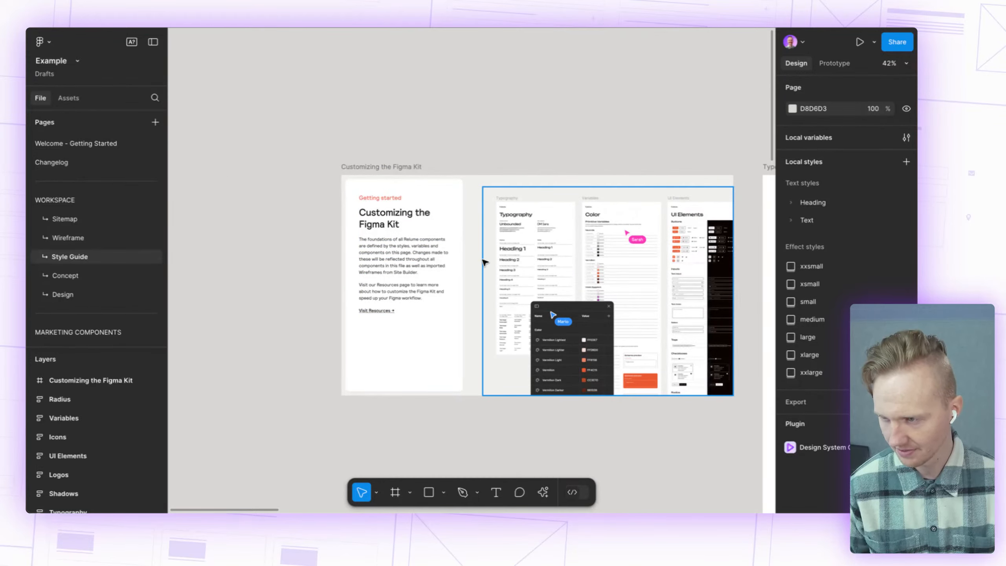
Step: Examine the Typography frame's heading and body typefaces and its desktop and mobile heading sizes
{"action": "scroll", "coordinate": [467, 257], "scroll_direction": "right", "scroll_amount": 10}
{"action": "scroll", "coordinate": [448, 251], "scroll_direction": "up", "scroll_amount": 1}
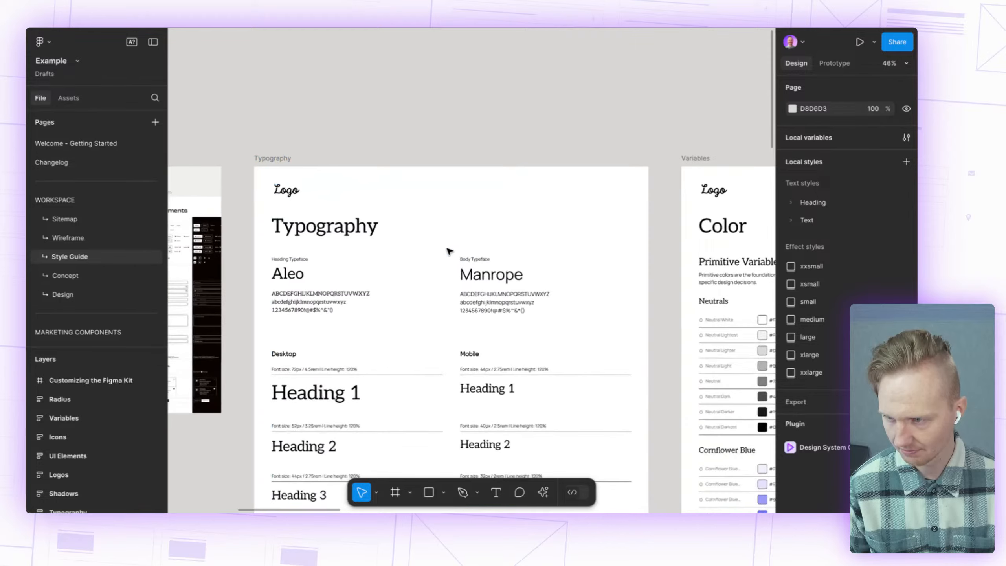
{"action": "scroll", "coordinate": [448, 251], "scroll_direction": "up", "scroll_amount": 1}
{"action": "scroll", "coordinate": [449, 251], "scroll_direction": "down", "scroll_amount": 4}
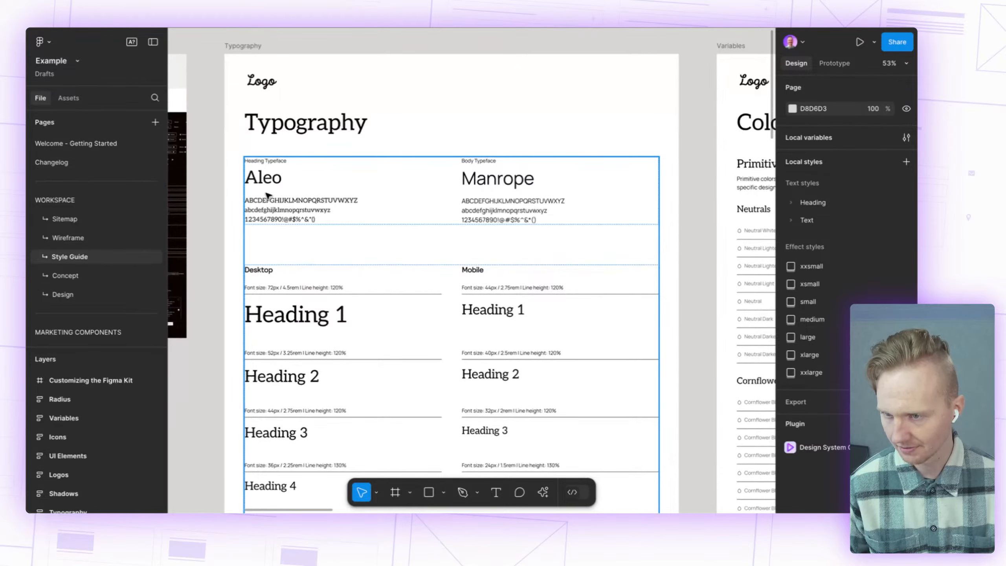
{"action": "scroll", "coordinate": [386, 266], "scroll_direction": "down", "scroll_amount": 3}
{"action": "scroll", "coordinate": [436, 194], "scroll_direction": "up", "scroll_amount": 4}
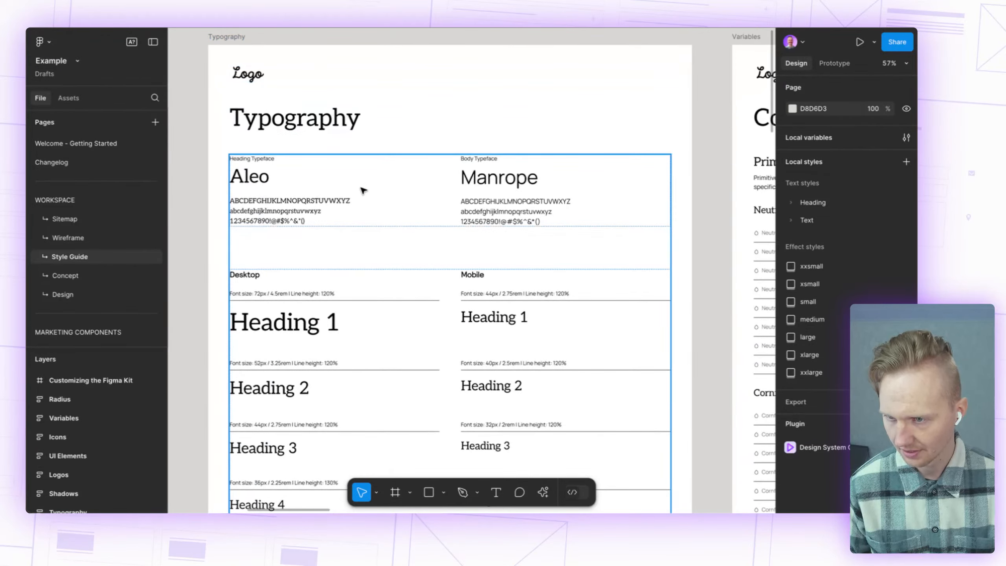
{"action": "scroll", "coordinate": [554, 222], "scroll_direction": "down", "scroll_amount": 5}
{"action": "scroll", "coordinate": [546, 249], "scroll_direction": "down", "scroll_amount": 5}
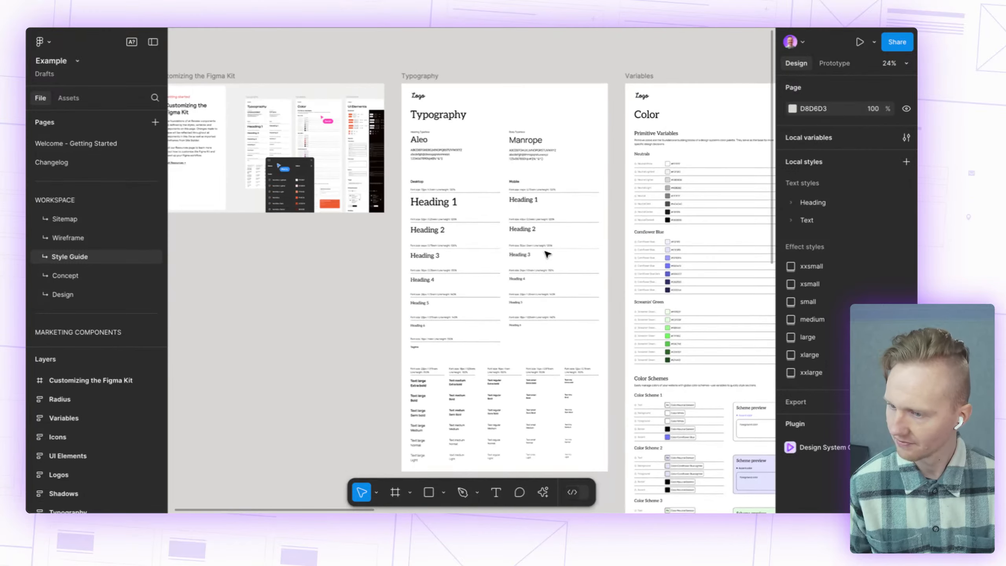
Step: Examine the Variables frame's primitive colors and the text, background, border and accent assignments of its color schemes
{"action": "scroll", "coordinate": [546, 253], "scroll_direction": "right", "scroll_amount": 3}
{"action": "scroll", "coordinate": [673, 172], "scroll_direction": "up", "scroll_amount": 5}
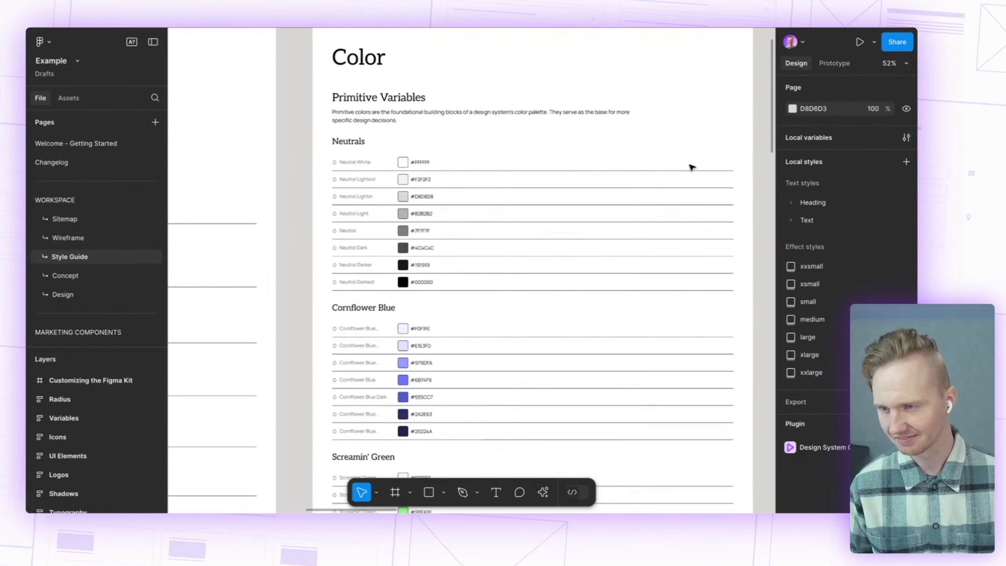
{"action": "scroll", "coordinate": [696, 173], "scroll_direction": "up", "scroll_amount": 2}
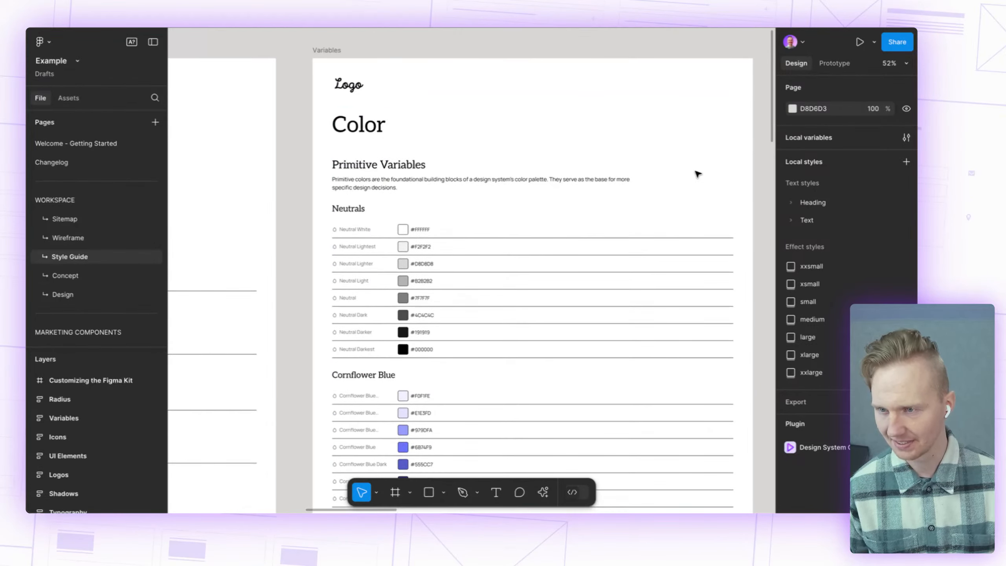
{"action": "scroll", "coordinate": [696, 173], "scroll_direction": "right", "scroll_amount": 4}
{"action": "scroll", "coordinate": [696, 174], "scroll_direction": "left", "scroll_amount": 3}
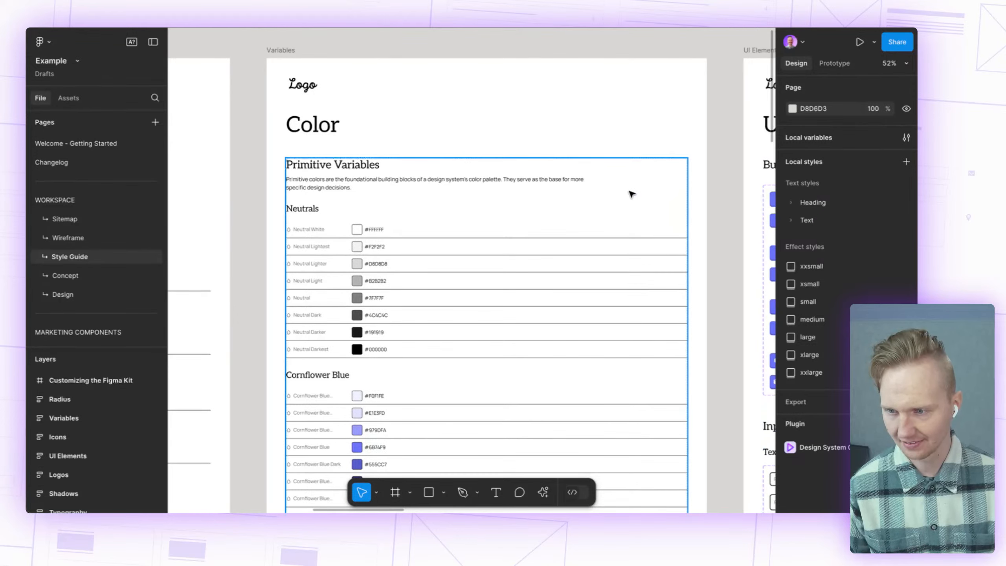
{"action": "scroll", "coordinate": [634, 193], "scroll_direction": "down", "scroll_amount": 6}
{"action": "scroll", "coordinate": [630, 196], "scroll_direction": "up", "scroll_amount": 5}
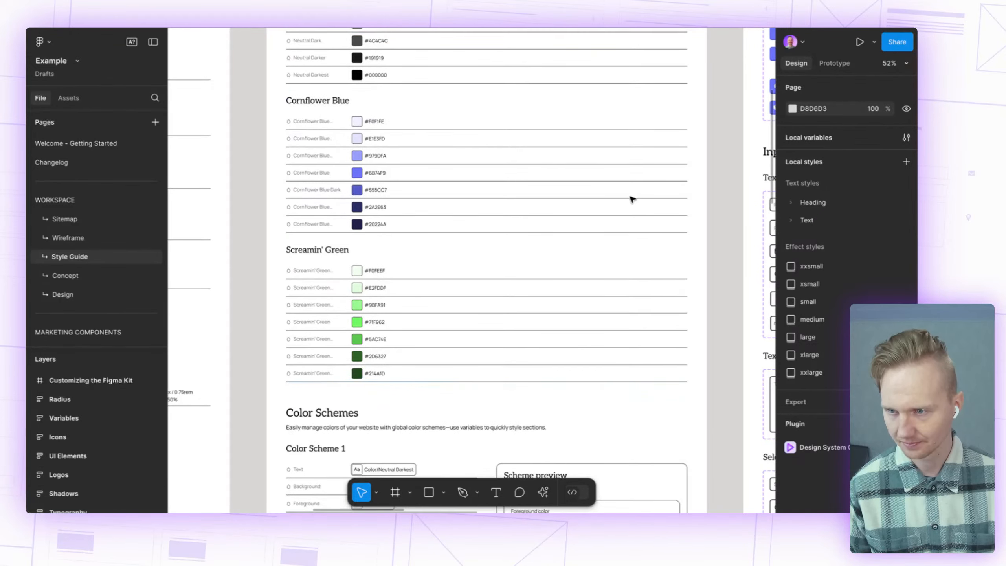
{"action": "scroll", "coordinate": [447, 313], "scroll_direction": "down", "scroll_amount": 5}
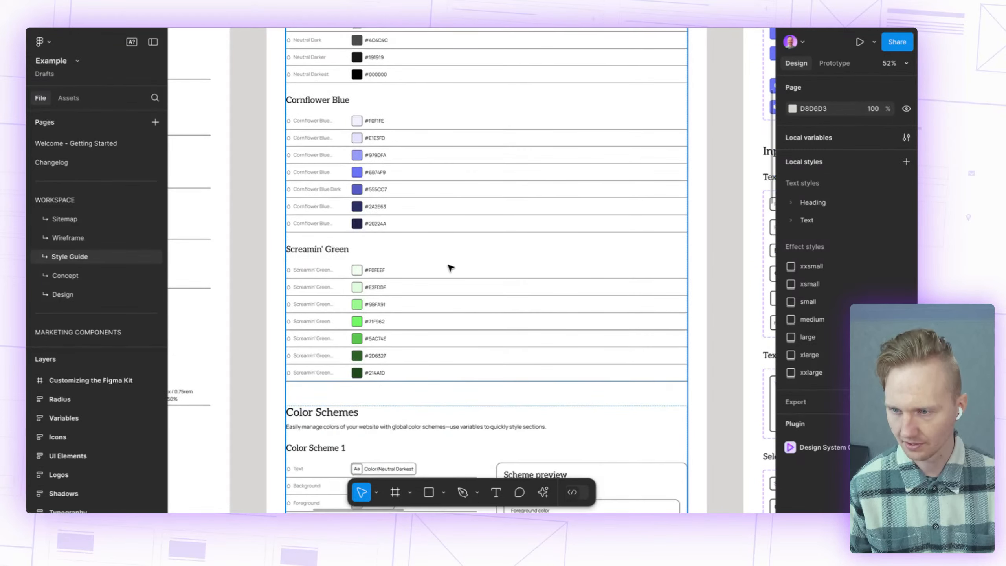
{"action": "scroll", "coordinate": [411, 313], "scroll_direction": "down", "scroll_amount": 8}
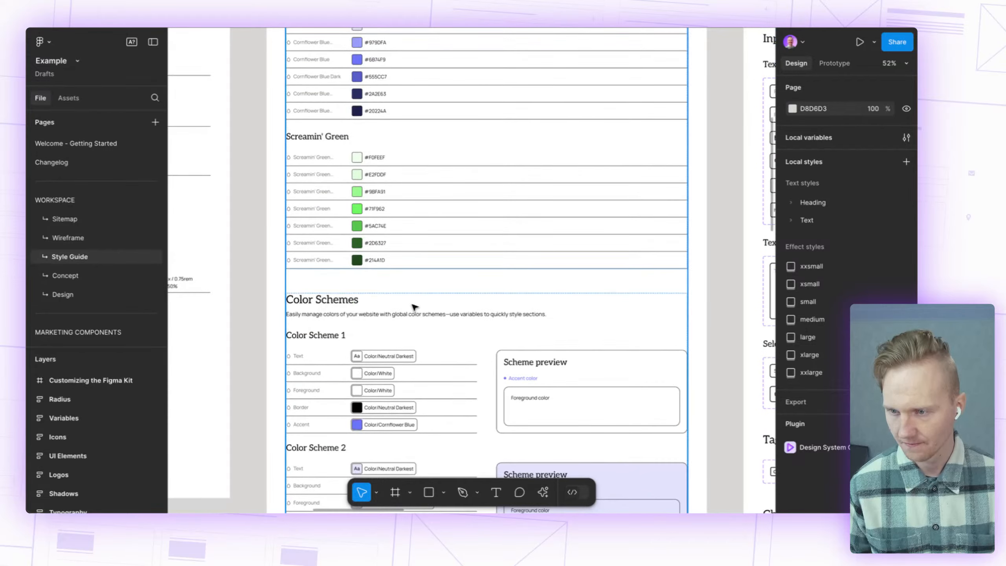
{"action": "scroll", "coordinate": [413, 307], "scroll_direction": "down", "scroll_amount": 3}
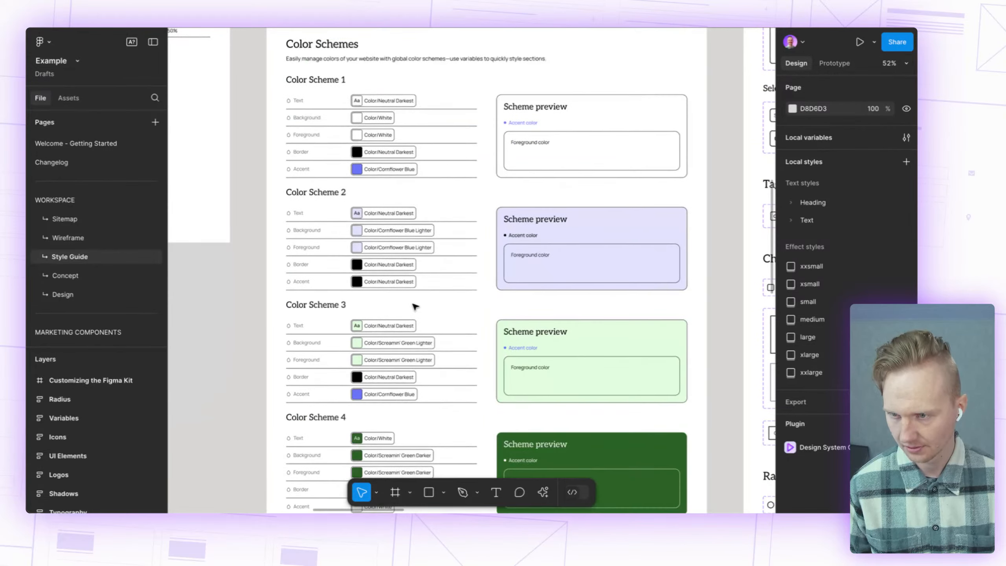
{"action": "scroll", "coordinate": [522, 326], "scroll_direction": "down", "scroll_amount": 9}
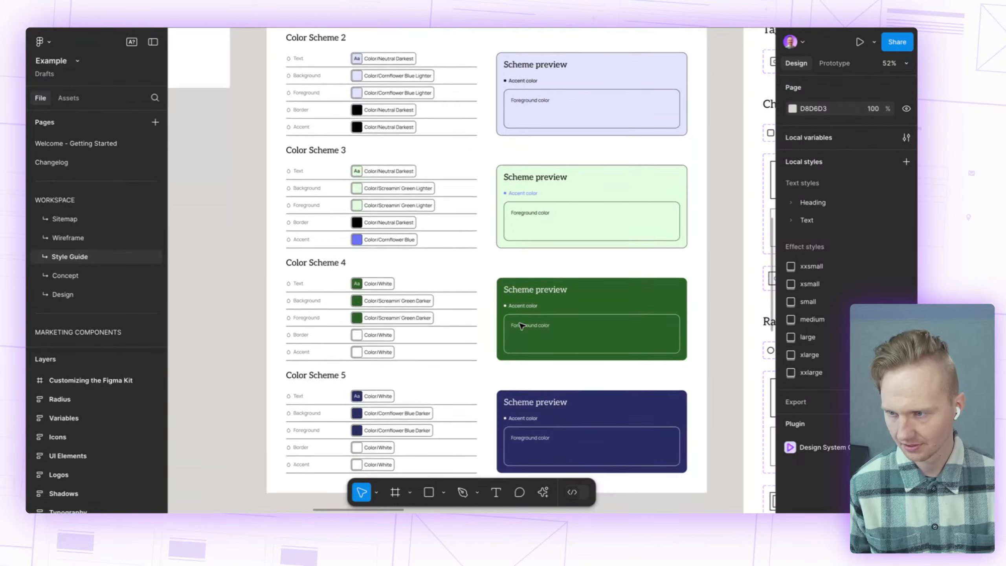
{"action": "scroll", "coordinate": [523, 327], "scroll_direction": "up", "scroll_amount": 20}
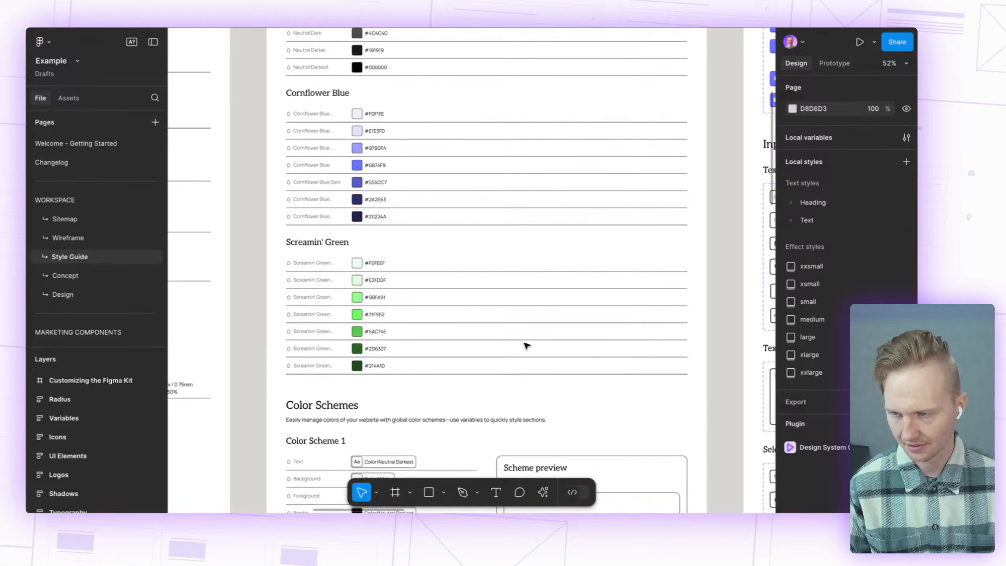
Step: Review the UI Elements frame from buttons and inputs through checkboxes, radios, toggles and tooltips to the filters
{"action": "scroll", "coordinate": [525, 345], "scroll_direction": "up", "scroll_amount": 4}
{"action": "scroll", "coordinate": [525, 345], "scroll_direction": "right", "scroll_amount": 15}
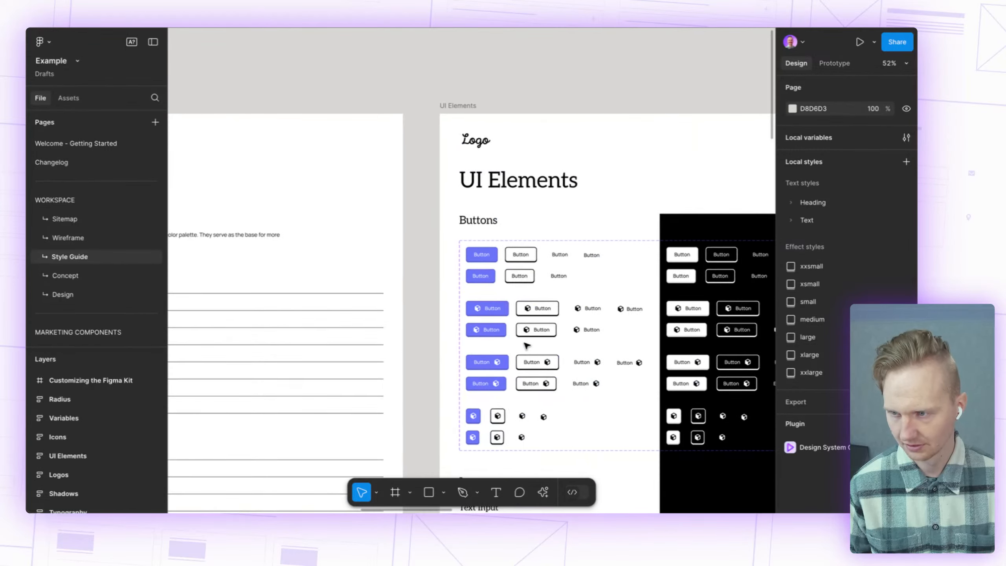
{"action": "scroll", "coordinate": [409, 247], "scroll_direction": "down", "scroll_amount": 5}
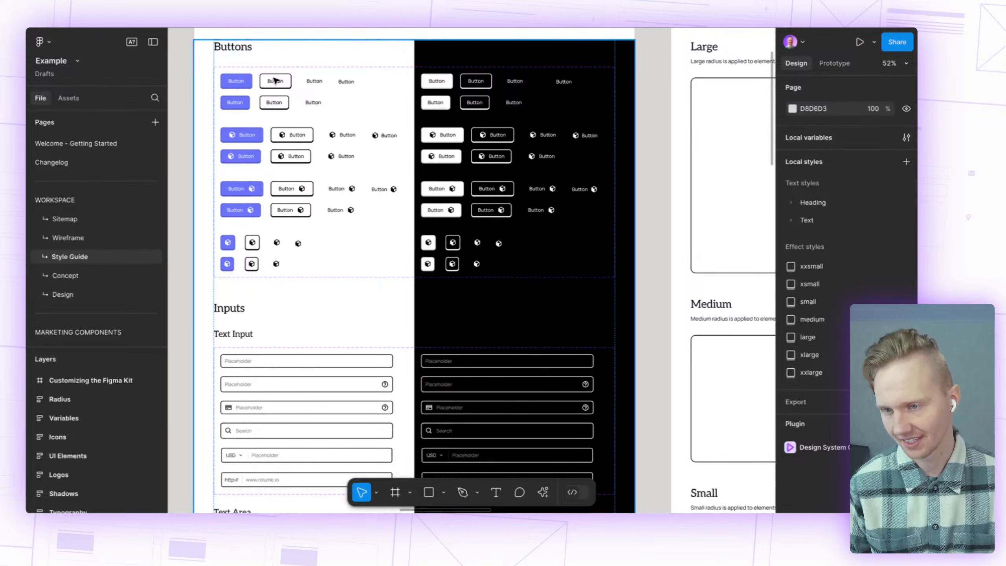
{"action": "scroll", "coordinate": [317, 274], "scroll_direction": "down", "scroll_amount": 5}
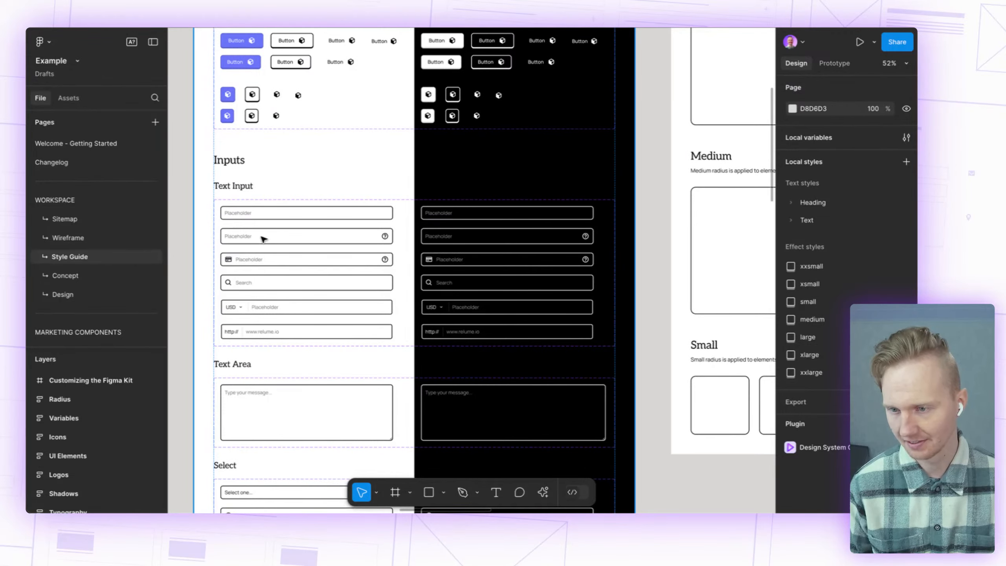
{"action": "scroll", "coordinate": [263, 239], "scroll_direction": "down", "scroll_amount": 12}
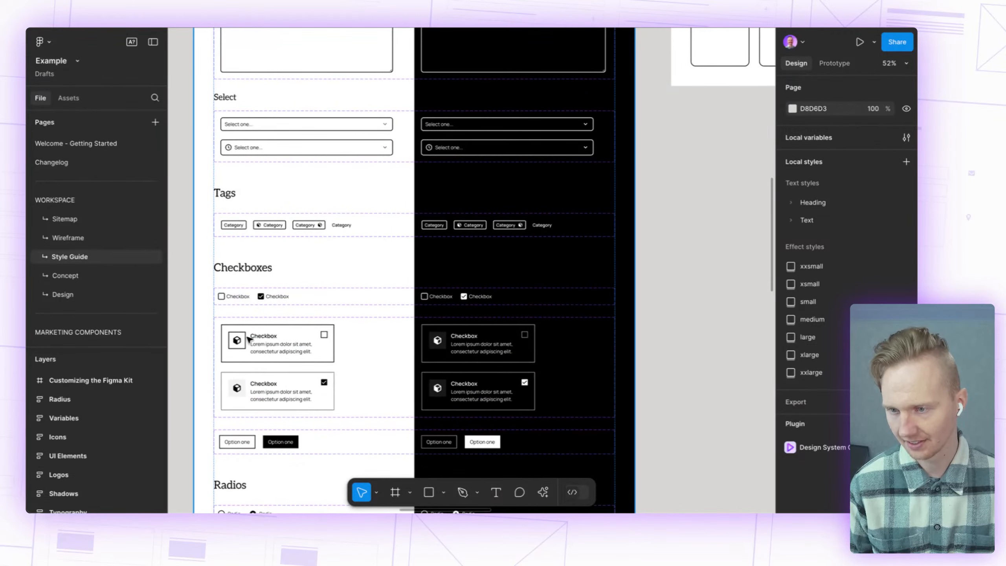
{"action": "scroll", "coordinate": [264, 309], "scroll_direction": "up", "scroll_amount": 5}
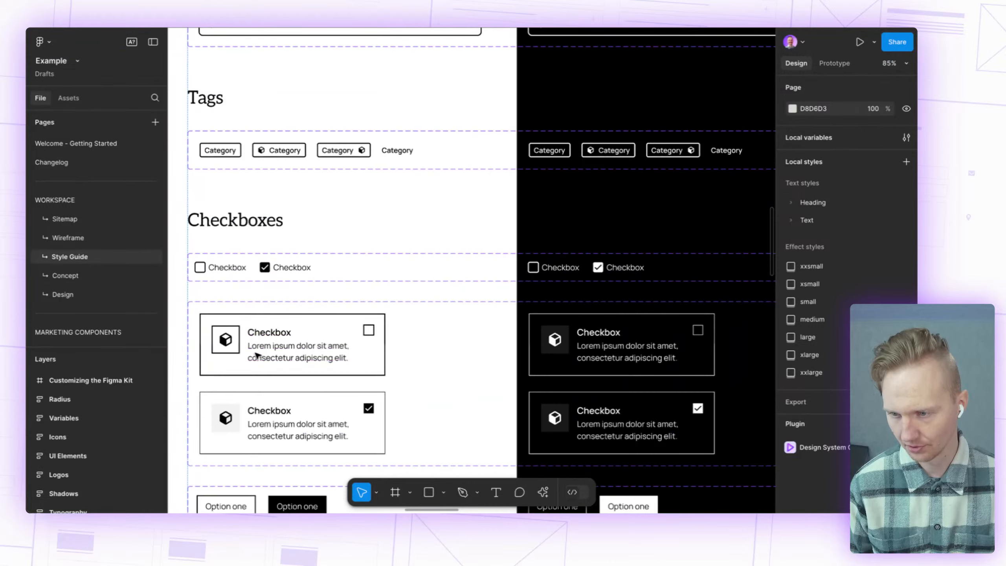
{"action": "scroll", "coordinate": [260, 328], "scroll_direction": "down", "scroll_amount": 6}
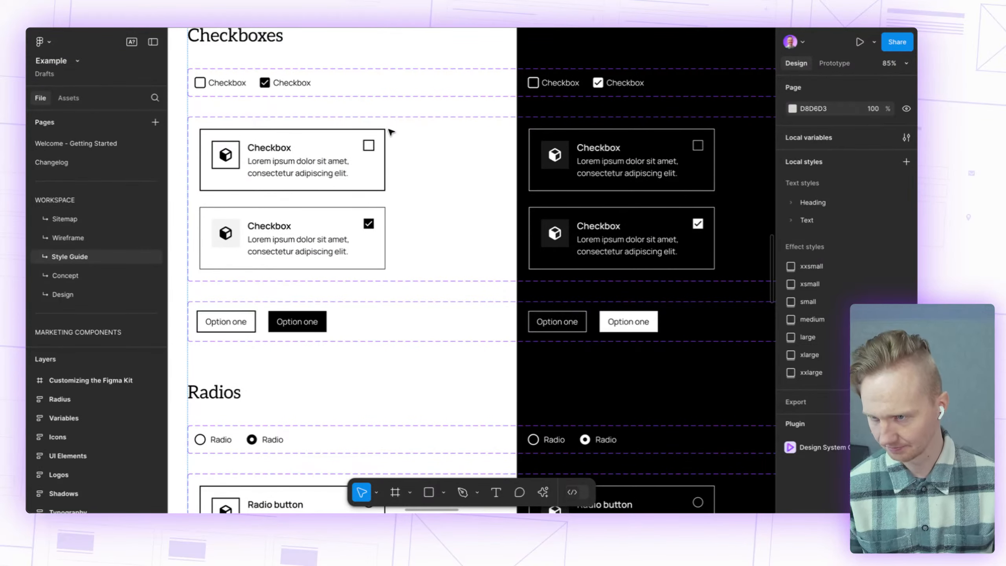
{"action": "scroll", "coordinate": [390, 182], "scroll_direction": "down", "scroll_amount": 3}
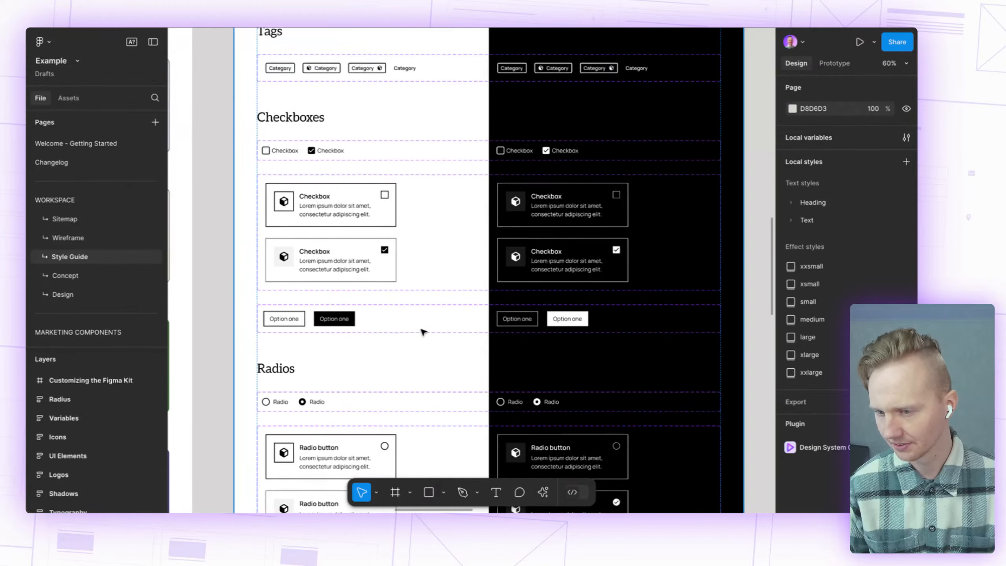
{"action": "scroll", "coordinate": [422, 333], "scroll_direction": "down", "scroll_amount": 5}
{"action": "scroll", "coordinate": [403, 351], "scroll_direction": "down", "scroll_amount": 15}
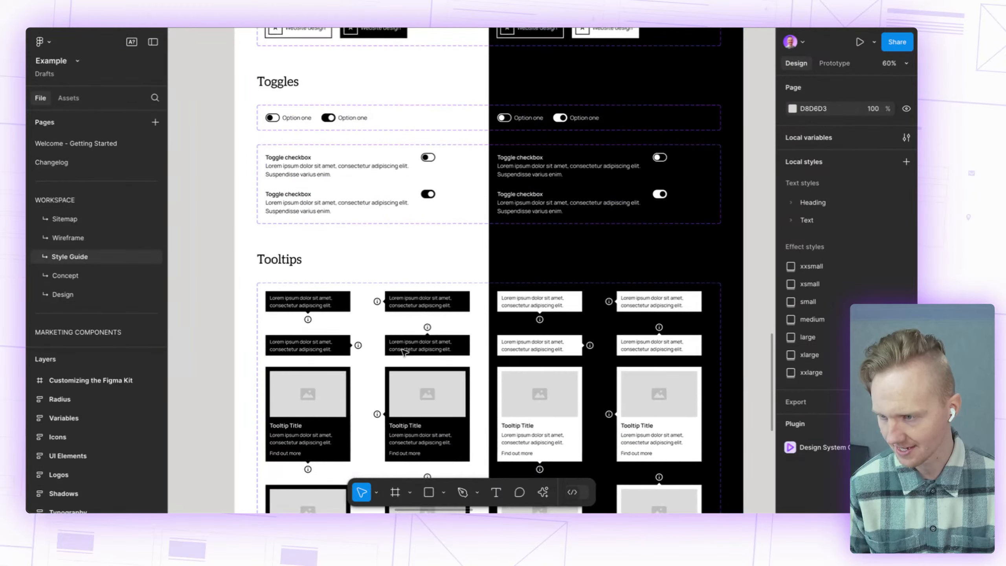
{"action": "scroll", "coordinate": [403, 351], "scroll_direction": "down", "scroll_amount": 3}
{"action": "scroll", "coordinate": [482, 364], "scroll_direction": "down", "scroll_amount": 5}
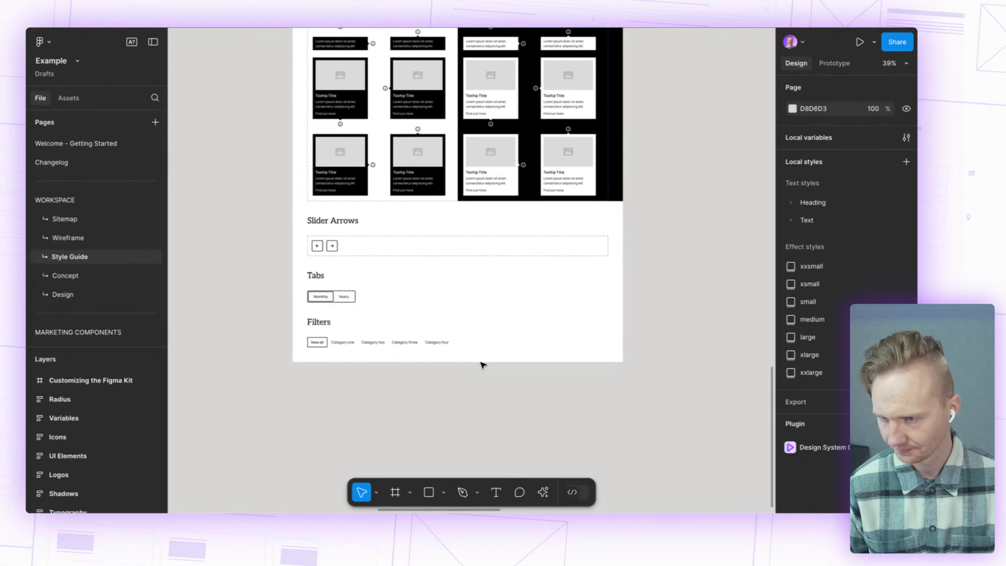
Step: Examine the Slider Arrows, Tabs and Filters samples at the end of the UI Elements frame
{"action": "scroll", "coordinate": [326, 288], "scroll_direction": "up", "scroll_amount": 5}
{"action": "scroll", "coordinate": [354, 197], "scroll_direction": "up", "scroll_amount": 2}
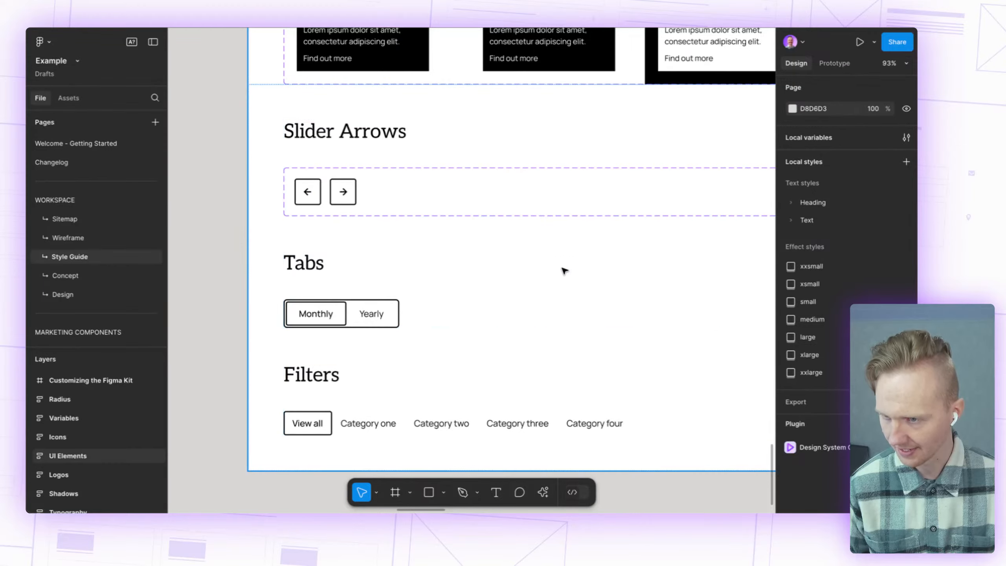
{"action": "scroll", "coordinate": [554, 260], "scroll_direction": "down", "scroll_amount": 8}
Step: Review the Radius frame's large, medium and small corner radius samples and their column-width descriptions
{"action": "scroll", "coordinate": [554, 259], "scroll_direction": "up", "scroll_amount": 10}
{"action": "scroll", "coordinate": [554, 260], "scroll_direction": "right", "scroll_amount": 10}
{"action": "scroll", "coordinate": [547, 262], "scroll_direction": "up", "scroll_amount": 6}
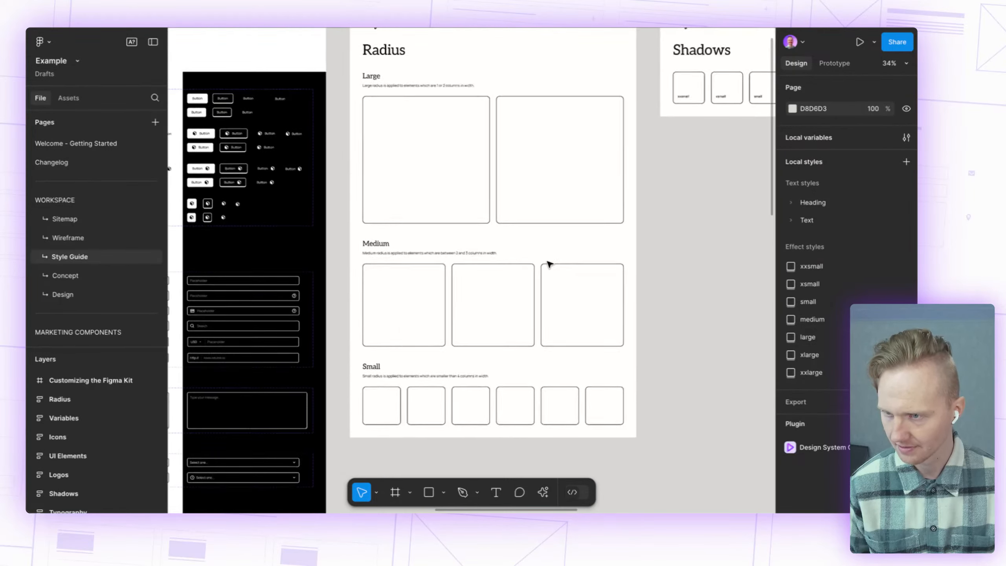
{"action": "scroll", "coordinate": [485, 132], "scroll_direction": "up", "scroll_amount": 3}
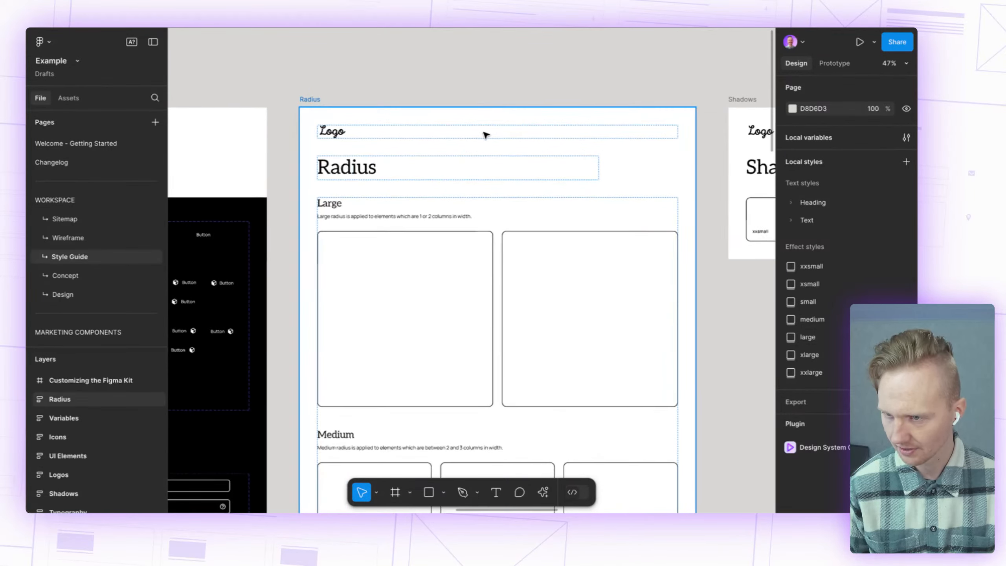
{"action": "scroll", "coordinate": [519, 157], "scroll_direction": "down", "scroll_amount": 6}
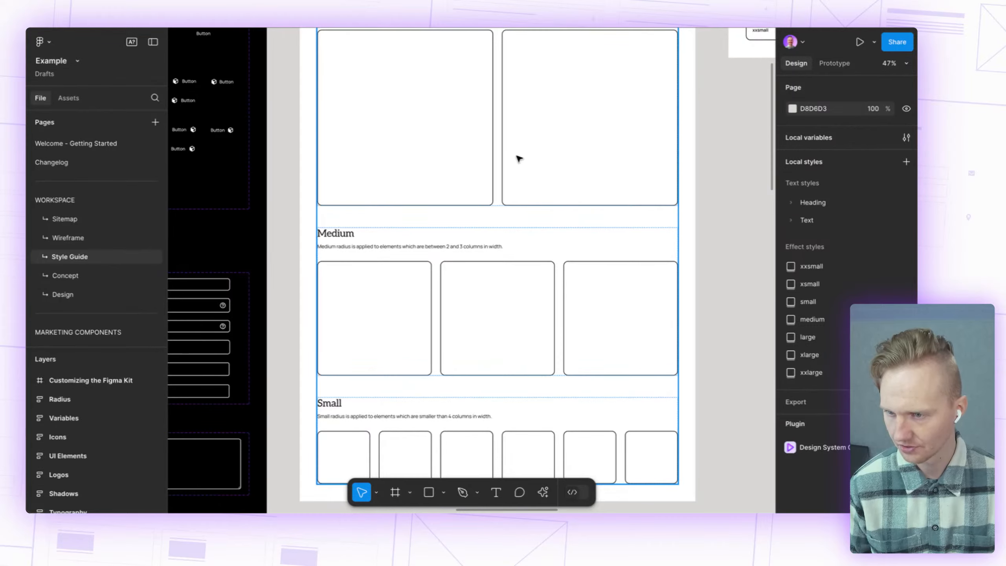
{"action": "scroll", "coordinate": [518, 158], "scroll_direction": "down", "scroll_amount": 3}
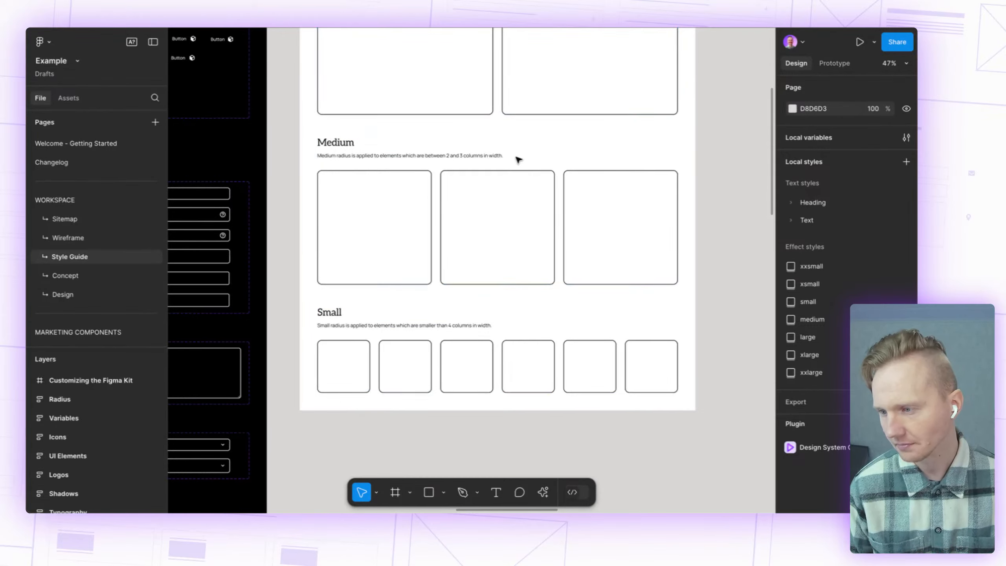
Step: Look over the Shadows frame's size samples and the Logos frame's company and placeholder logos
{"action": "scroll", "coordinate": [518, 159], "scroll_direction": "up", "scroll_amount": 10}
{"action": "scroll", "coordinate": [517, 157], "scroll_direction": "right", "scroll_amount": 10}
{"action": "scroll", "coordinate": [506, 170], "scroll_direction": "right", "scroll_amount": 10}
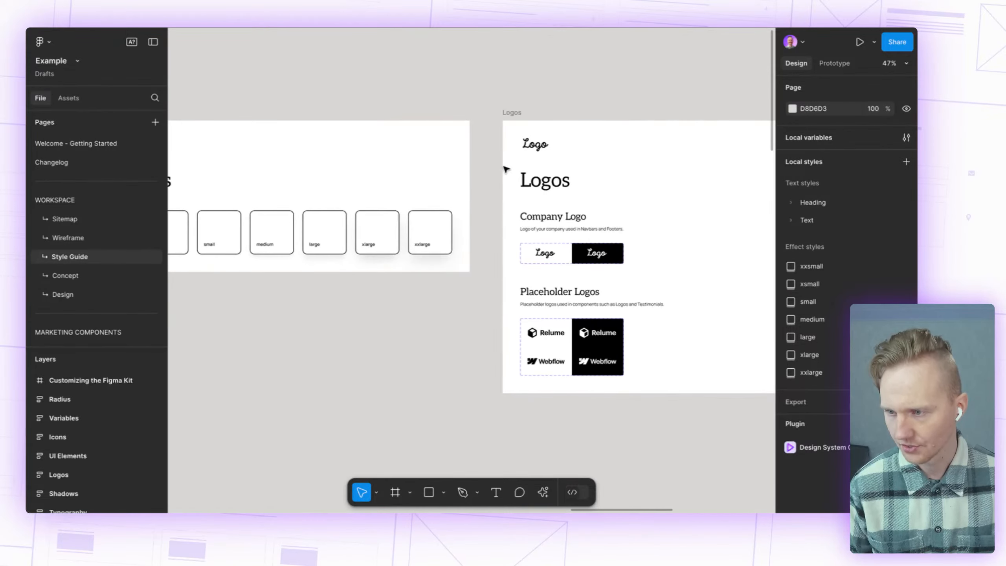
Step: Examine the Icons frame's categories from Accessibility through Writing and the note on the icons' source
{"action": "scroll", "coordinate": [506, 169], "scroll_direction": "right", "scroll_amount": 5}
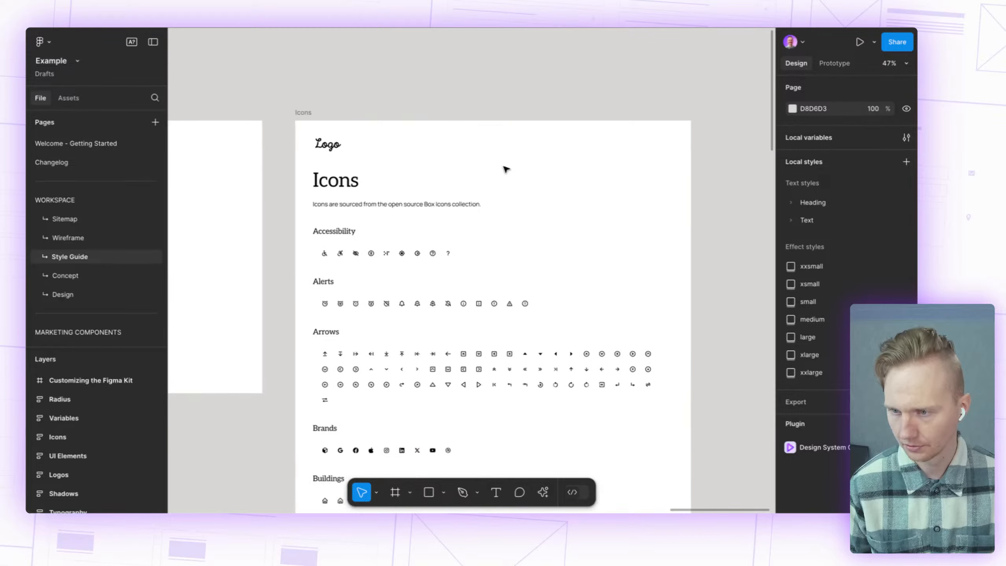
{"action": "scroll", "coordinate": [506, 170], "scroll_direction": "down", "scroll_amount": 3, "text": "ctrl"}
{"action": "scroll", "coordinate": [507, 170], "scroll_direction": "down", "scroll_amount": 6}
{"action": "scroll", "coordinate": [506, 169], "scroll_direction": "down", "scroll_amount": 15}
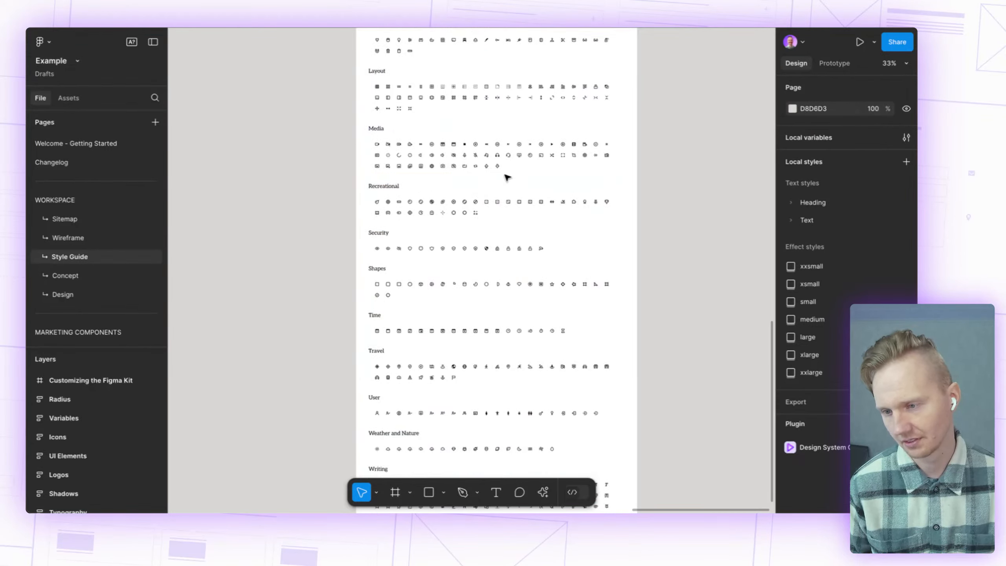
{"action": "scroll", "coordinate": [507, 176], "scroll_direction": "down", "scroll_amount": 3}
{"action": "scroll", "coordinate": [508, 176], "scroll_direction": "up", "scroll_amount": 10}
{"action": "scroll", "coordinate": [507, 175], "scroll_direction": "up", "scroll_amount": 6}
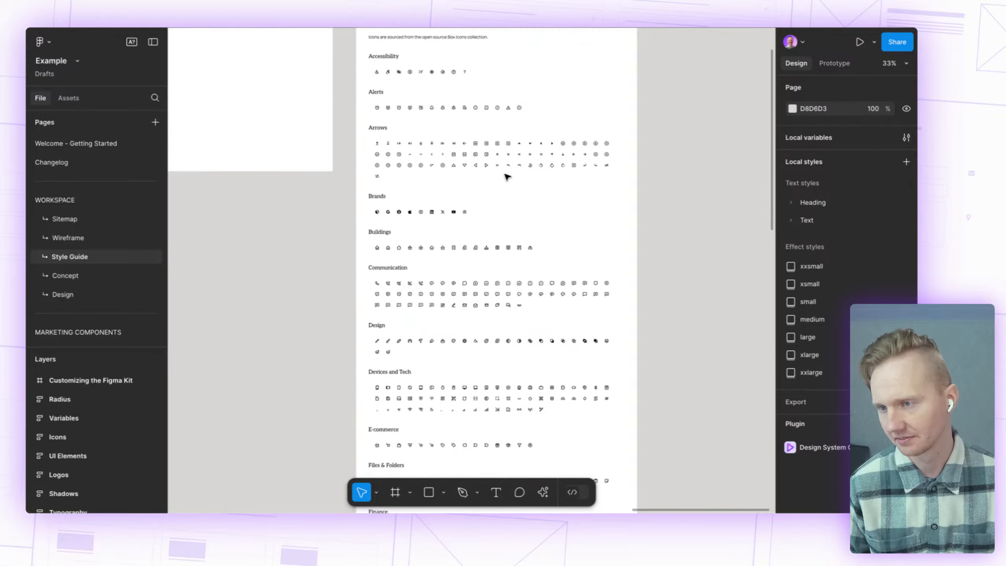
{"action": "scroll", "coordinate": [488, 71], "scroll_direction": "up", "scroll_amount": 4, "text": "ctrl"}
{"action": "scroll", "coordinate": [490, 92], "scroll_direction": "up", "scroll_amount": 1, "text": "ctrl"}
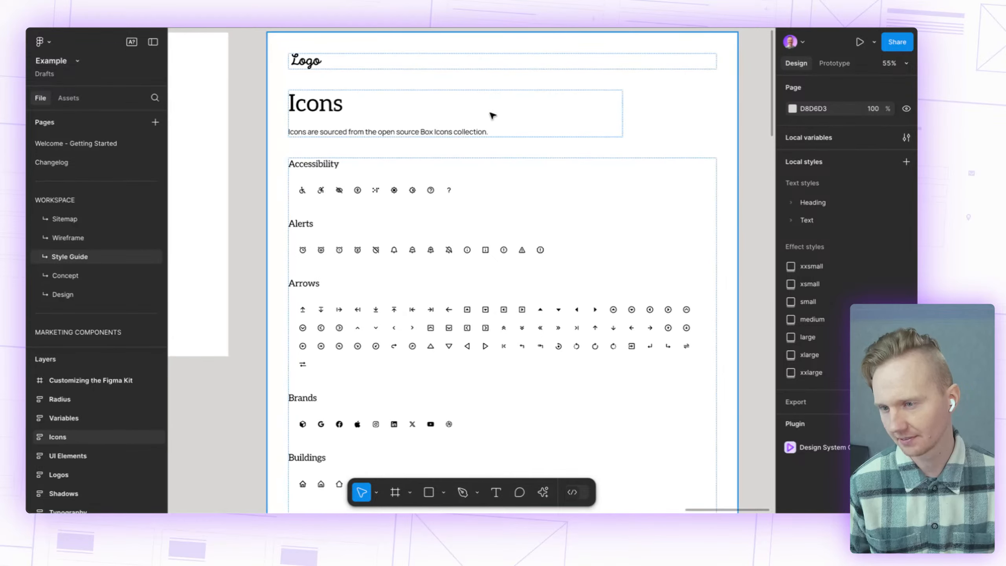
{"action": "scroll", "coordinate": [491, 119], "scroll_direction": "up", "scroll_amount": 2}
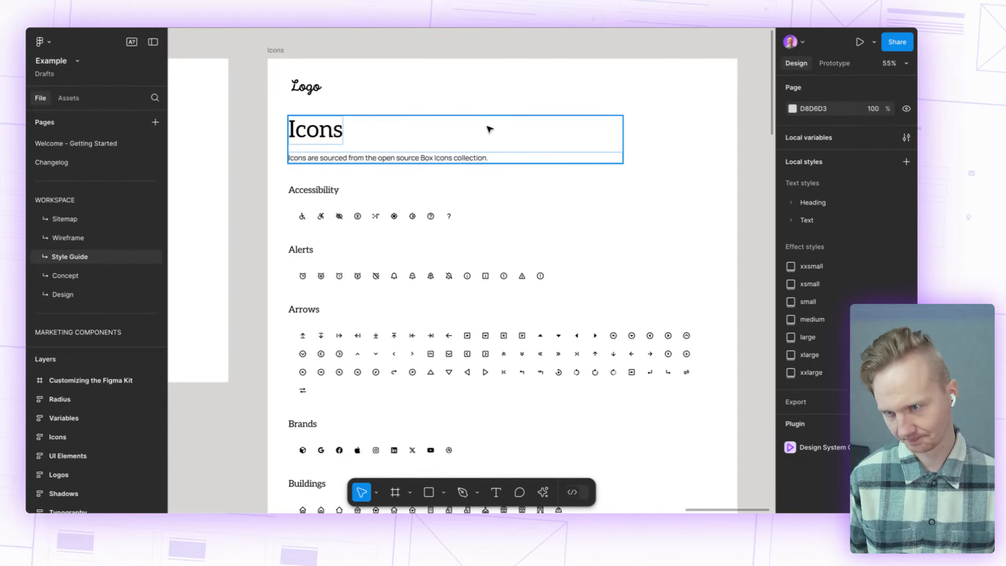
{"action": "left_click", "coordinate": [487, 77]}
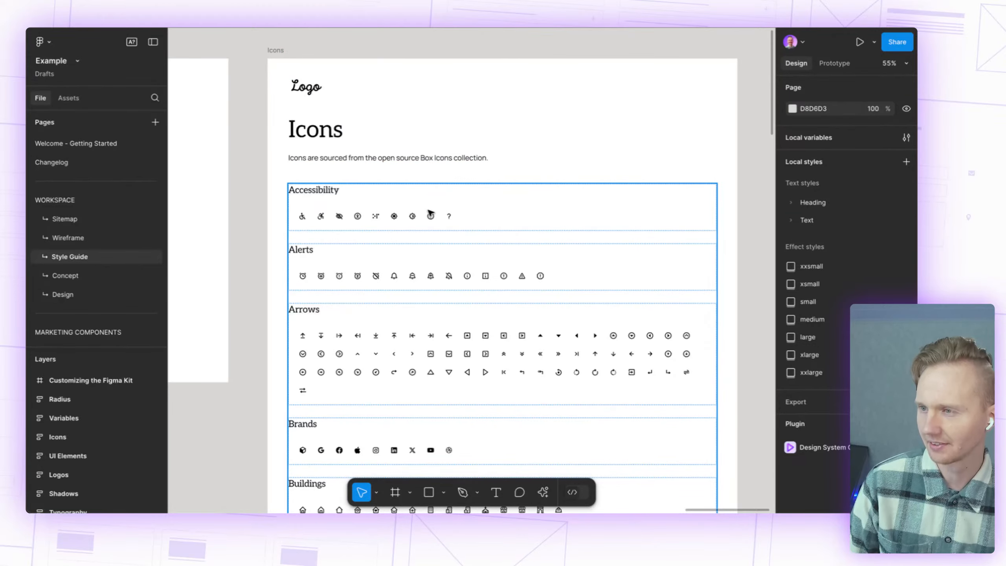
Step: Survey all the Style Guide frames together, from Icons back to Typography and Customizing the Figma Kit
{"action": "scroll", "coordinate": [512, 132], "scroll_direction": "down", "scroll_amount": 3}
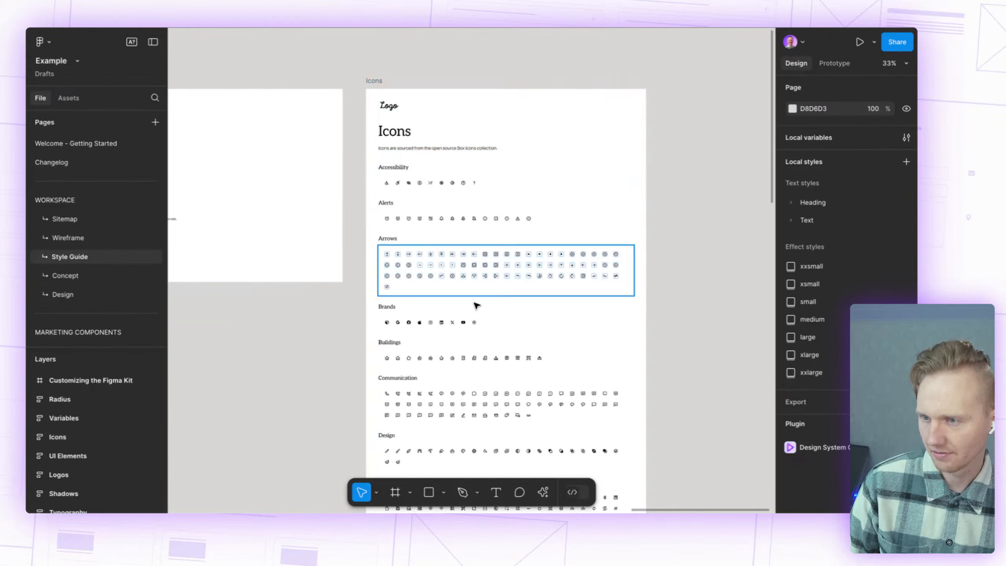
{"action": "scroll", "coordinate": [476, 306], "scroll_direction": "down", "scroll_amount": 6}
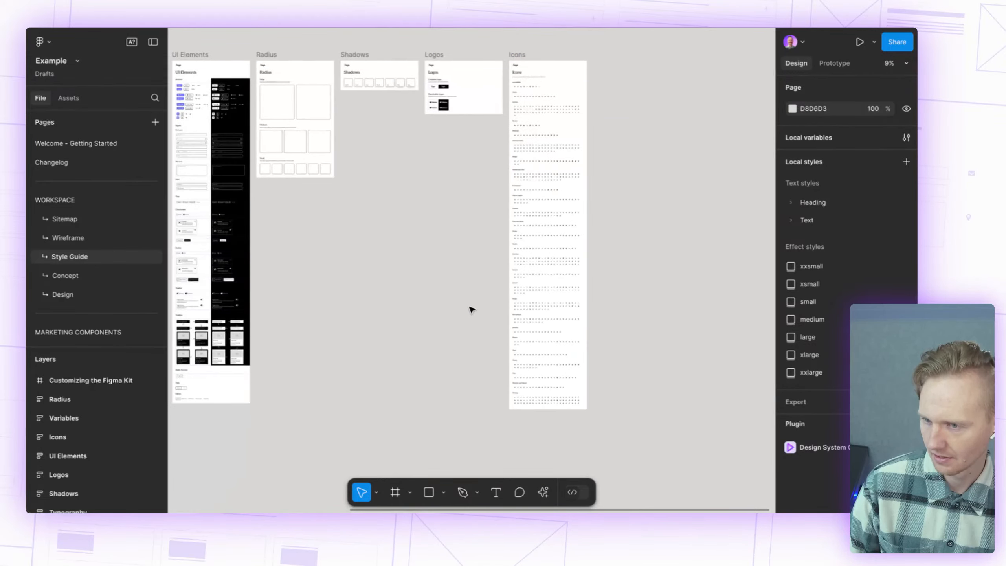
{"action": "scroll", "coordinate": [470, 309], "scroll_direction": "left", "scroll_amount": 4}
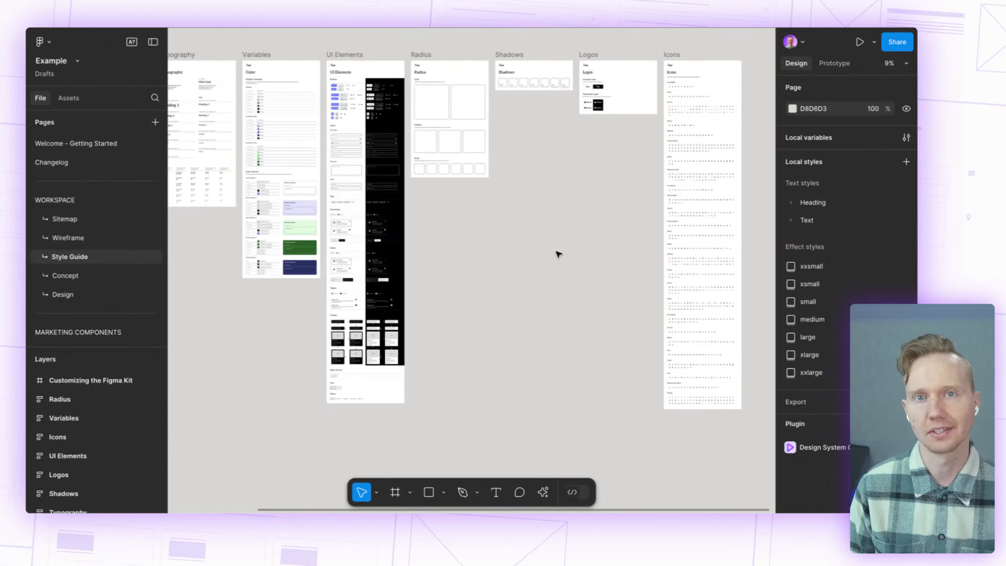
{"action": "scroll", "coordinate": [558, 292], "scroll_direction": "left", "scroll_amount": 5}
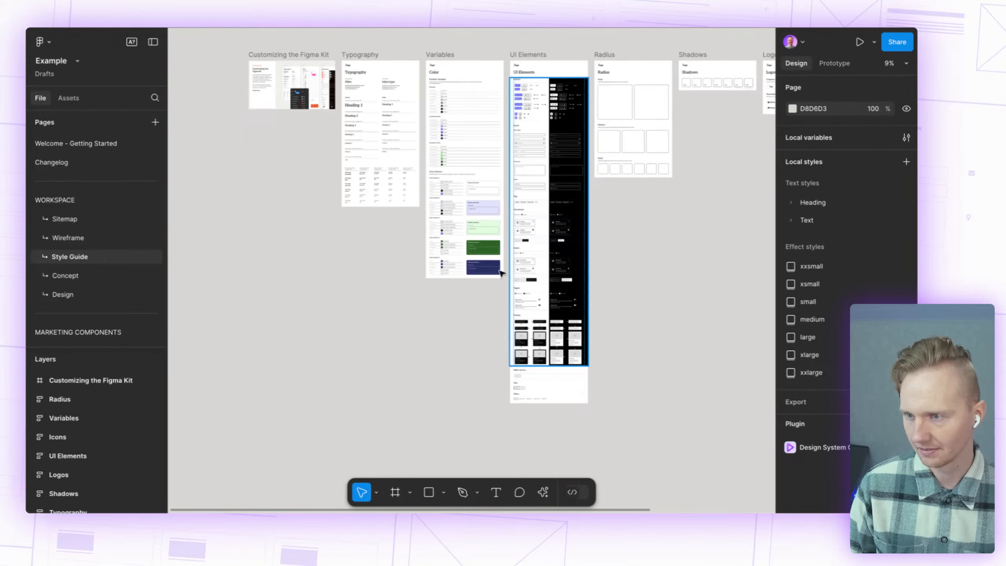
{"action": "scroll", "coordinate": [394, 226], "scroll_direction": "up", "scroll_amount": 1}
{"action": "scroll", "coordinate": [419, 221], "scroll_direction": "up", "scroll_amount": 1}
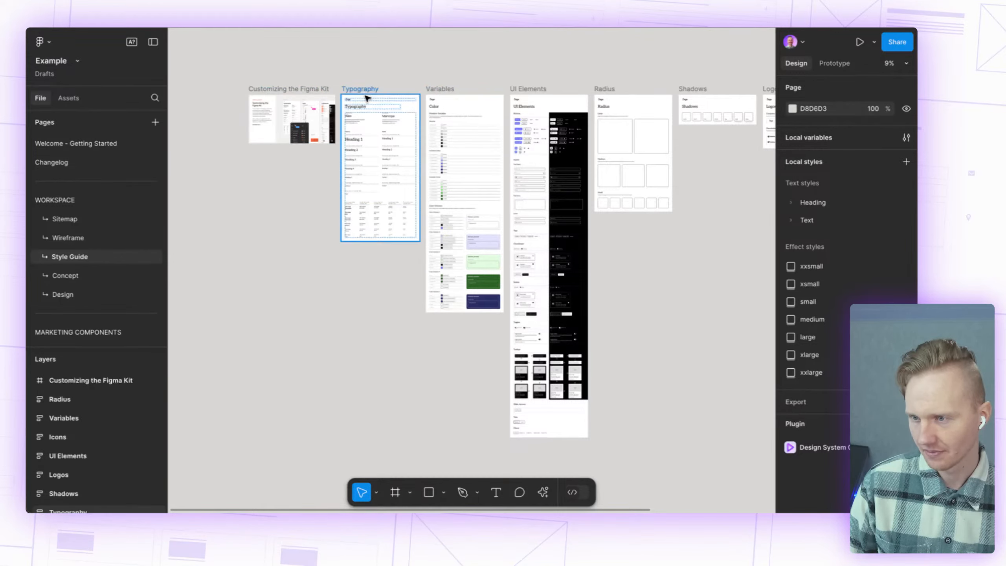
Step: Show the Concept page and view the Home page's desktop and mobile layouts with nothing selected
{"action": "left_click", "coordinate": [83, 275]}
{"action": "scroll", "coordinate": [337, 266], "scroll_direction": "down", "scroll_amount": 5}
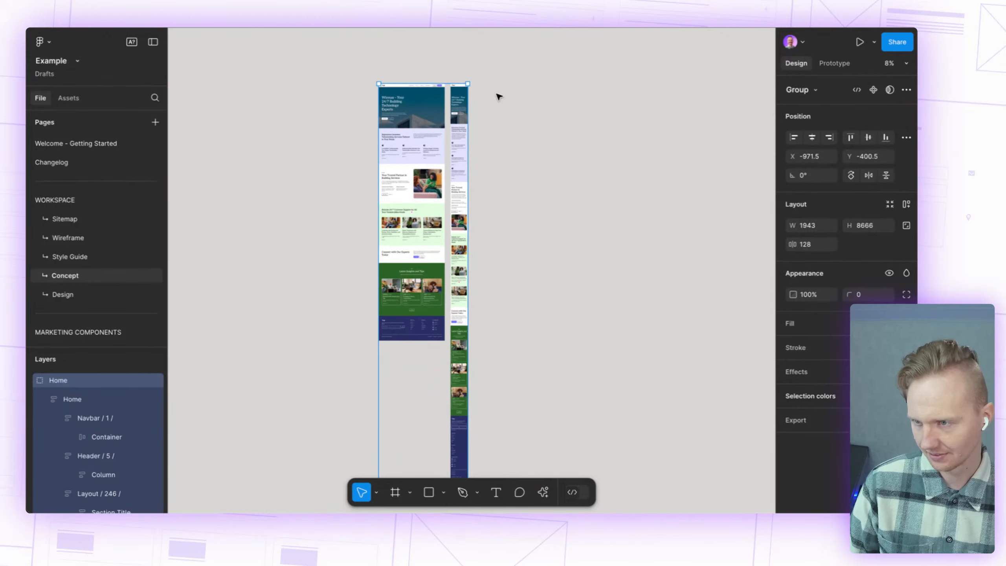
{"action": "scroll", "coordinate": [526, 161], "scroll_direction": "right", "scroll_amount": 3}
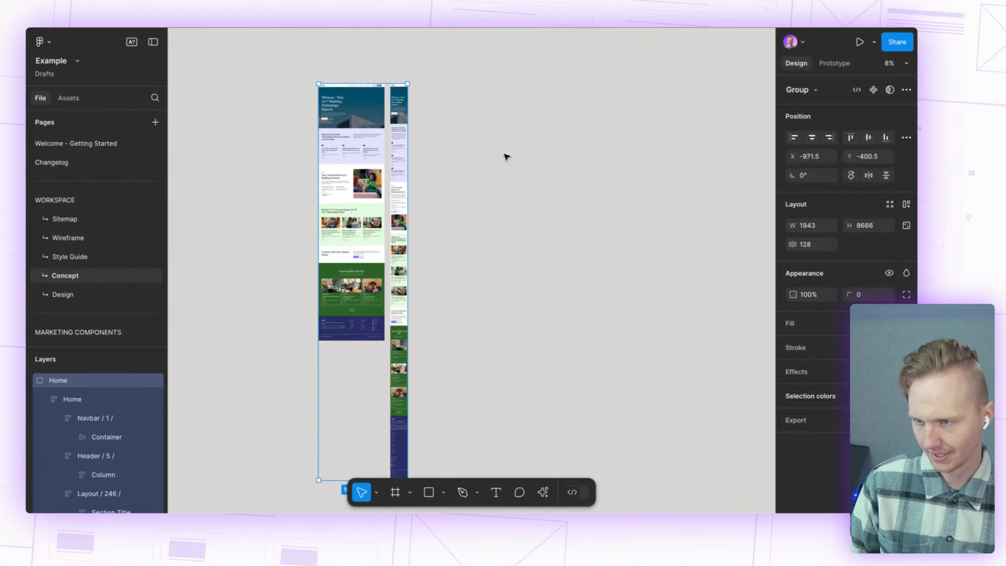
{"action": "left_click", "coordinate": [506, 156]}
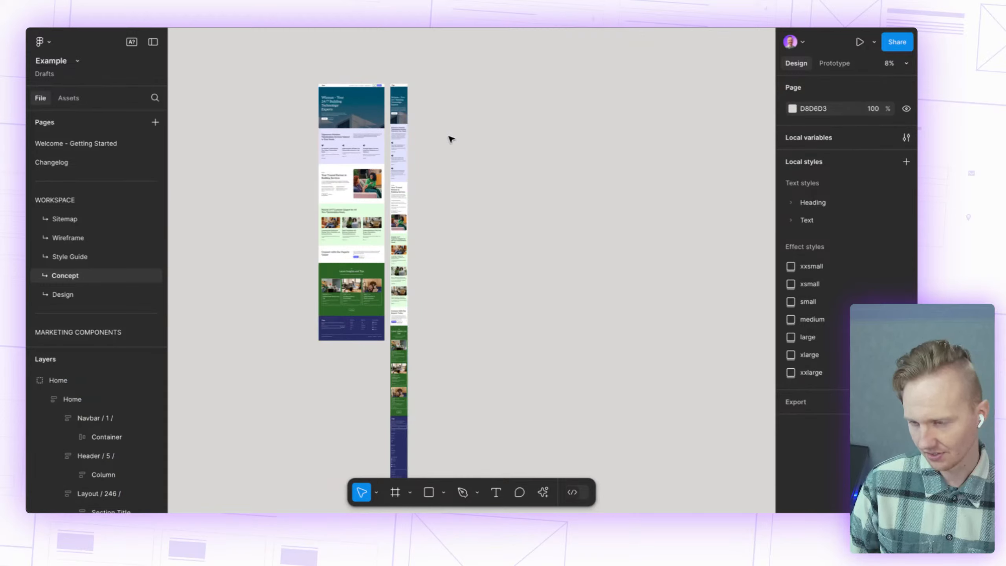
{"action": "scroll", "coordinate": [530, 272], "scroll_direction": "right", "scroll_amount": 2}
{"action": "scroll", "coordinate": [518, 271], "scroll_direction": "right", "scroll_amount": 1}
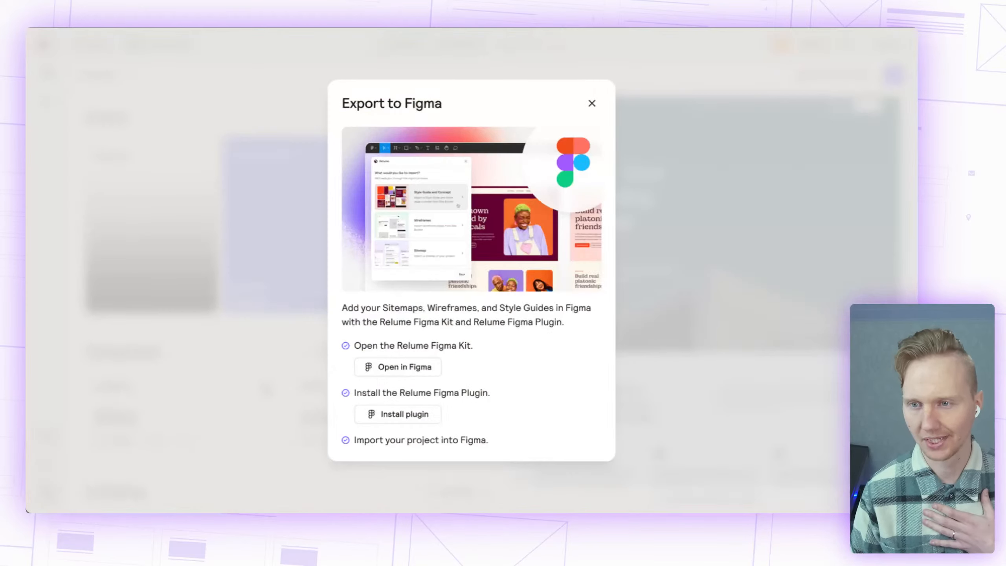
Step: Switch back to the wirmax.fi project in Relume and close the Export to Figma dialog
{"action": "left_click", "coordinate": [591, 103]}
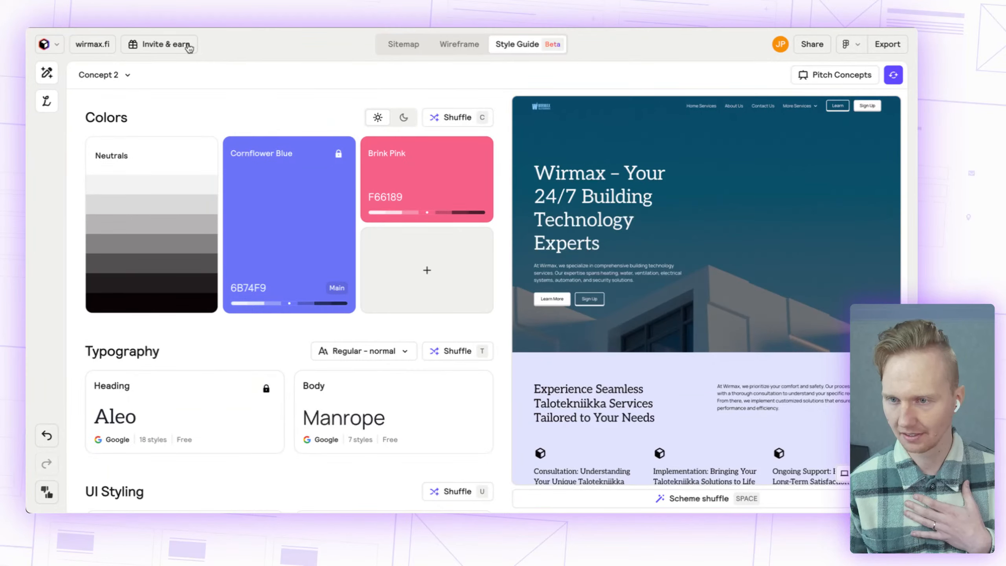
{"action": "left_click", "coordinate": [458, 43]}
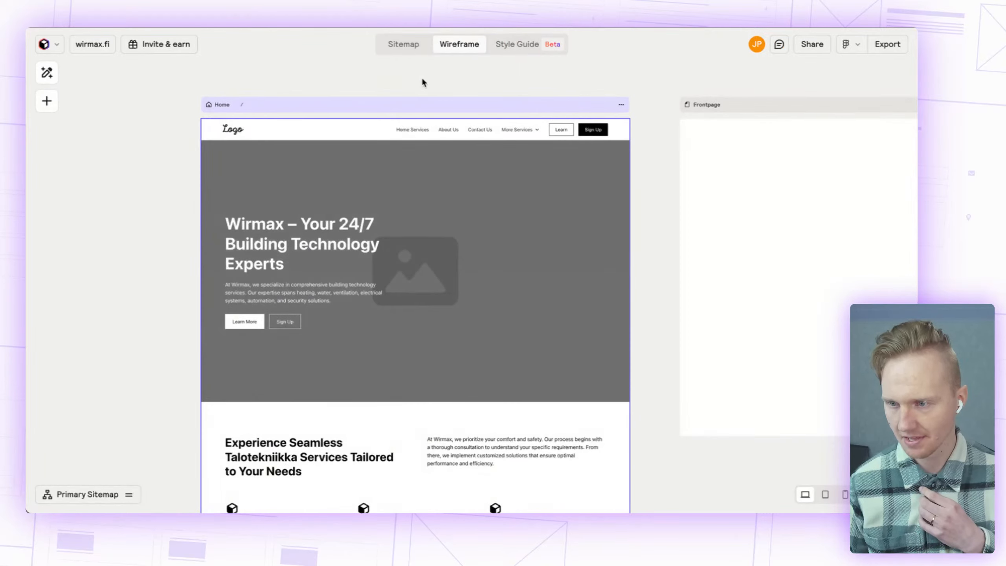
{"action": "scroll", "coordinate": [754, 256], "scroll_direction": "right", "scroll_amount": 5}
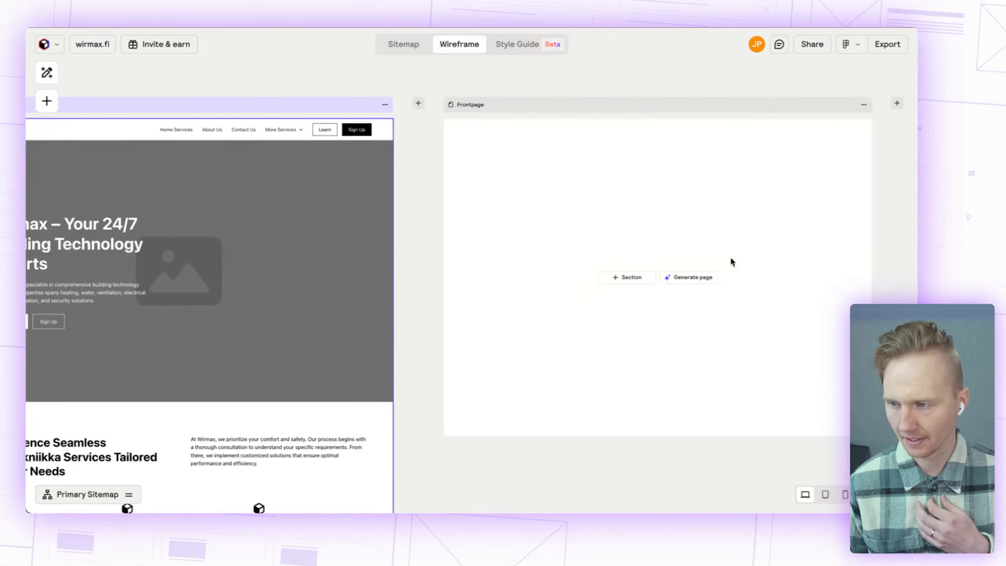
{"action": "left_click", "coordinate": [511, 46]}
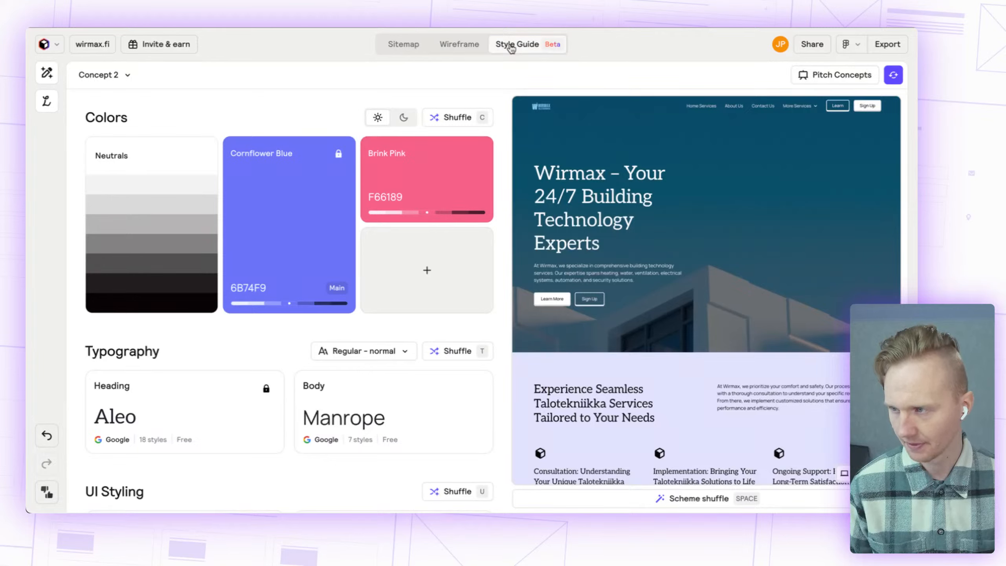
Step: Set the project's export format to Webflow, then view and close the Webflow export instructions
{"action": "left_click", "coordinate": [856, 47]}
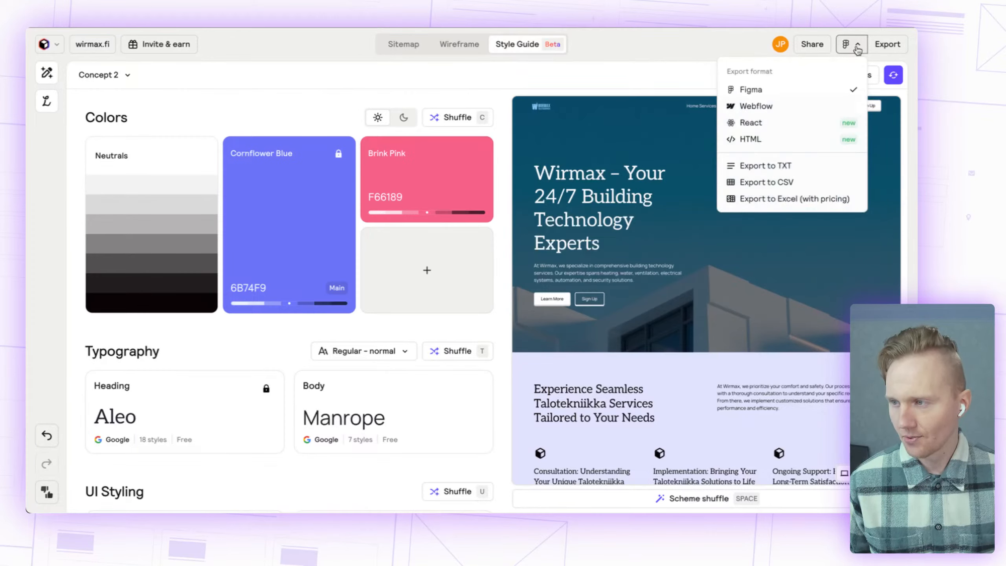
{"action": "left_click", "coordinate": [797, 106]}
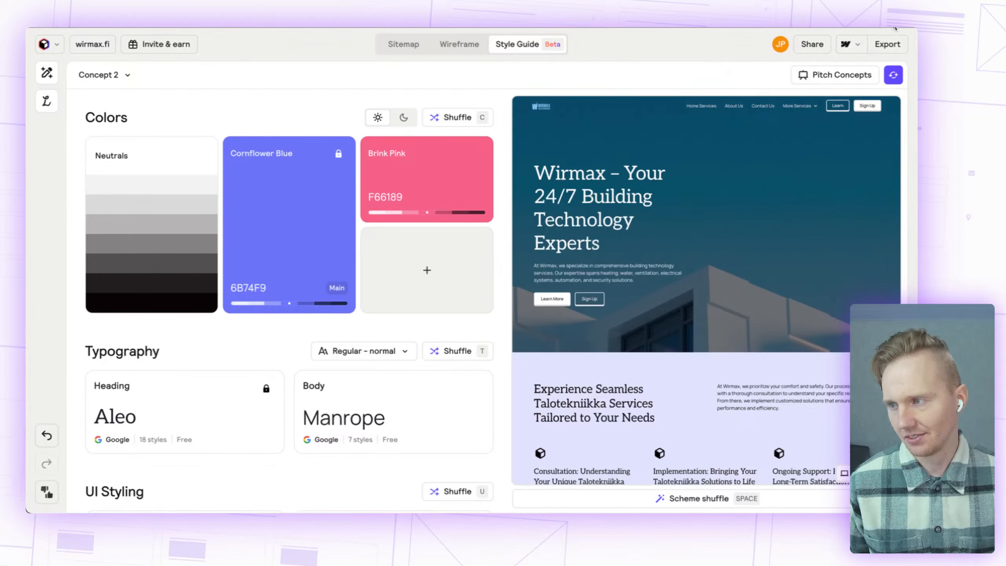
{"action": "left_click", "coordinate": [893, 48]}
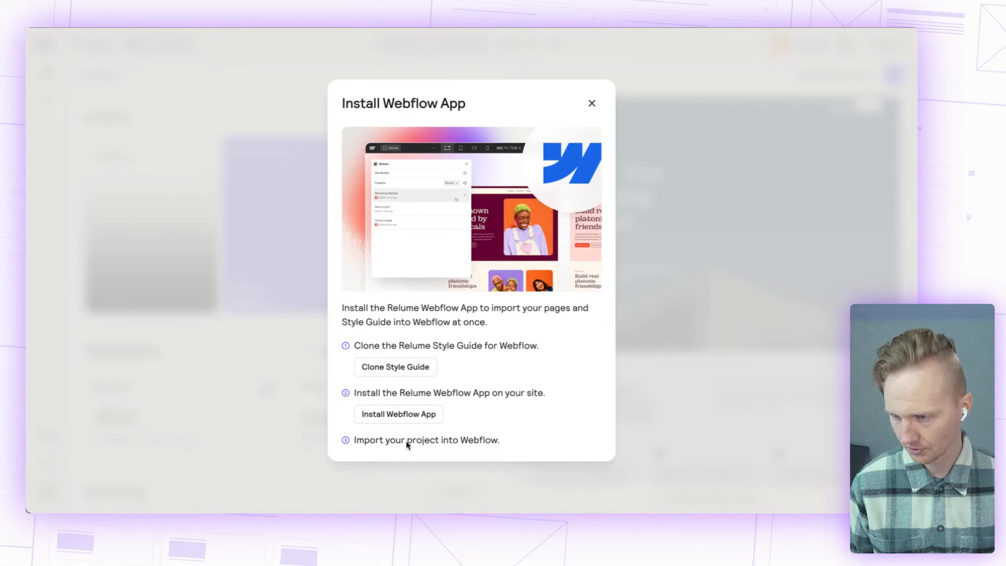
{"action": "left_click", "coordinate": [591, 103]}
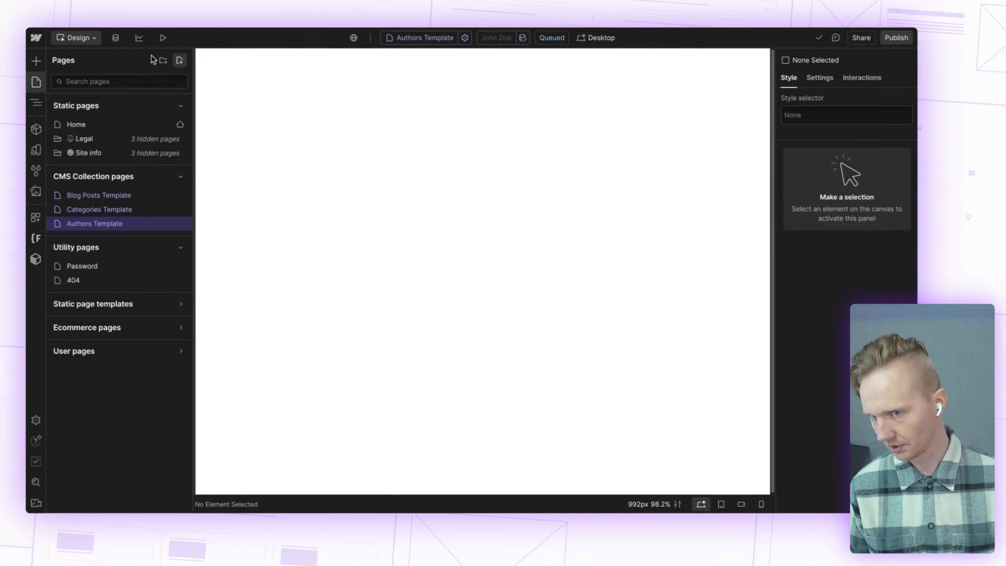
Step: Switch to the Webflow dashboard and duplicate the "Starter with blog [Relume 2025]" site, copying its hosting, SEO and integration settings
{"action": "left_click", "coordinate": [39, 41]}
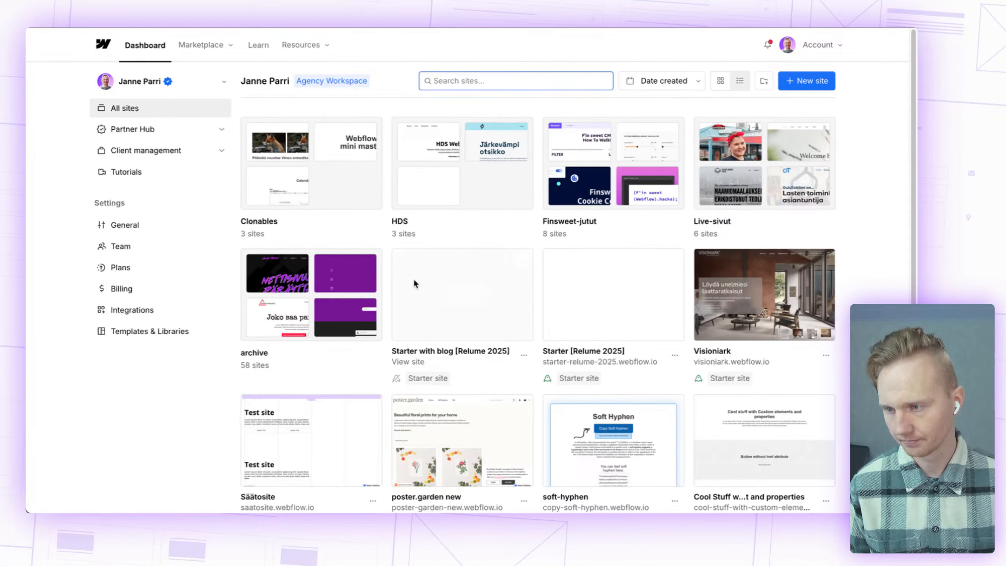
{"action": "scroll", "coordinate": [413, 279], "scroll_direction": "down", "scroll_amount": 2}
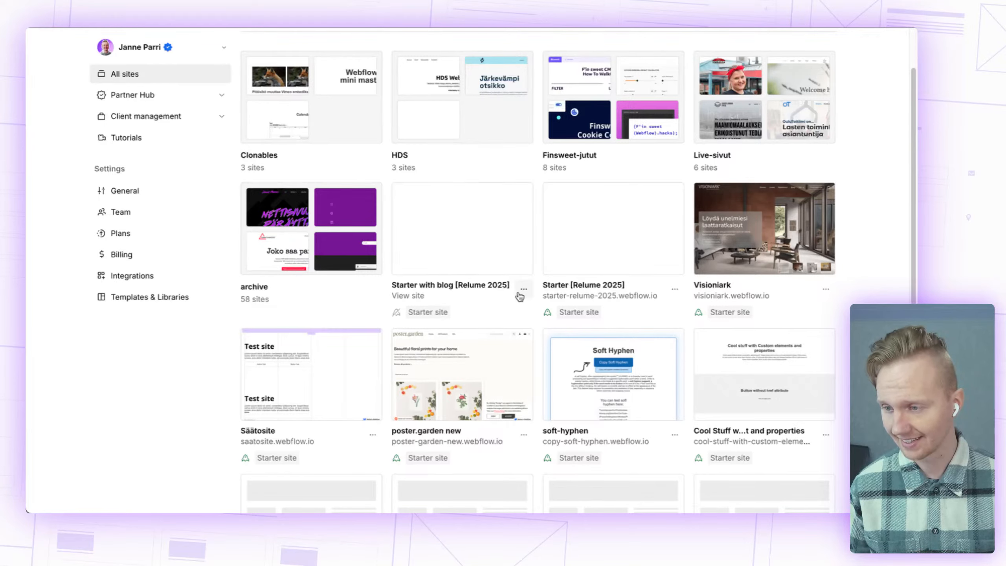
{"action": "left_click", "coordinate": [523, 291]}
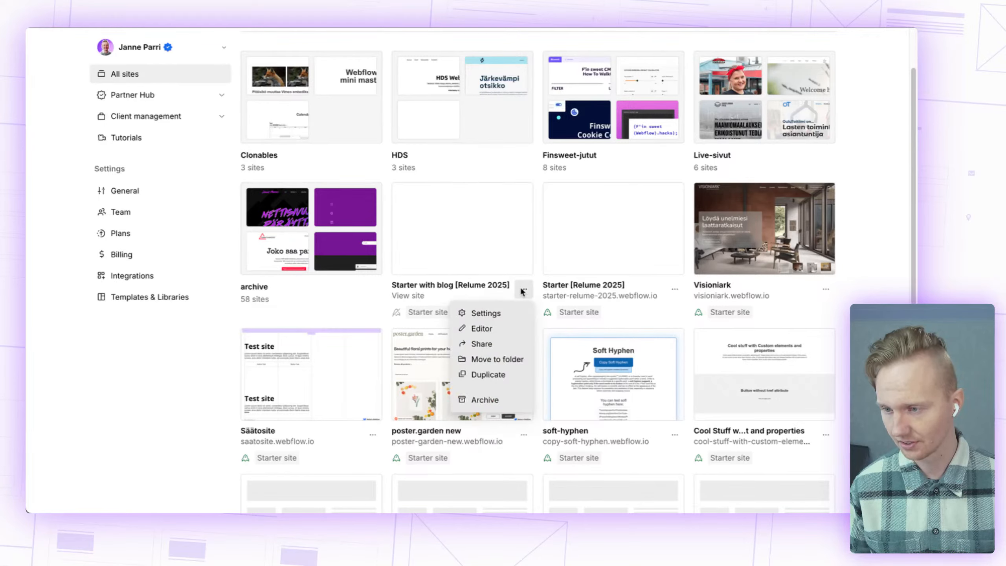
{"action": "left_click", "coordinate": [510, 373]}
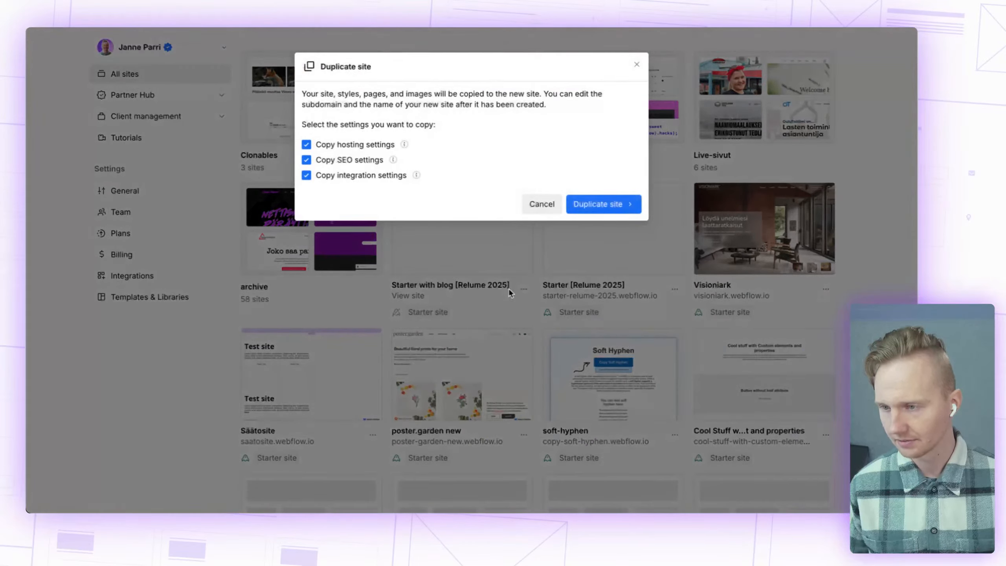
{"action": "left_click", "coordinate": [613, 204]}
{"action": "scroll", "coordinate": [521, 219], "scroll_direction": "up", "scroll_amount": 2}
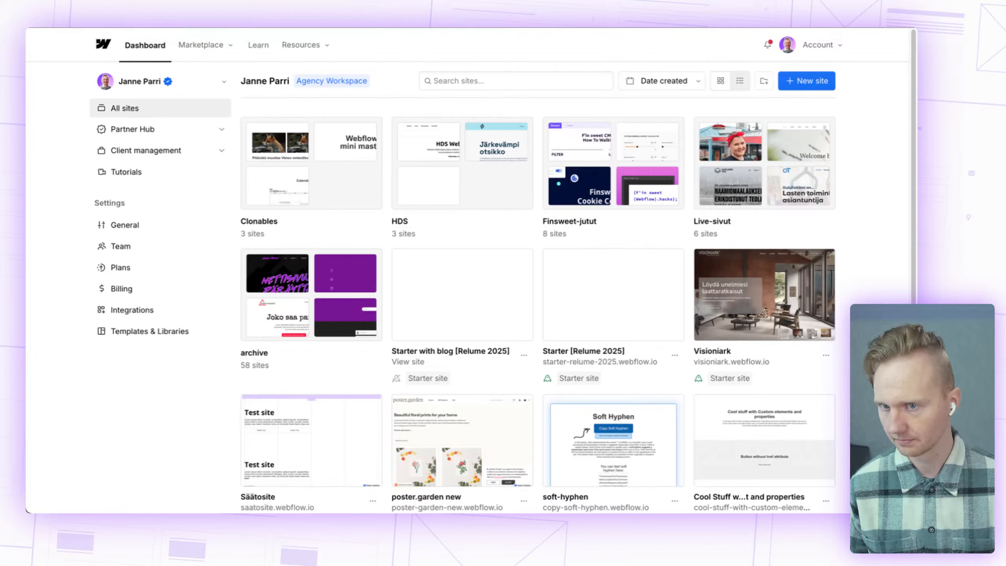
{"action": "key", "text": "super+r"}
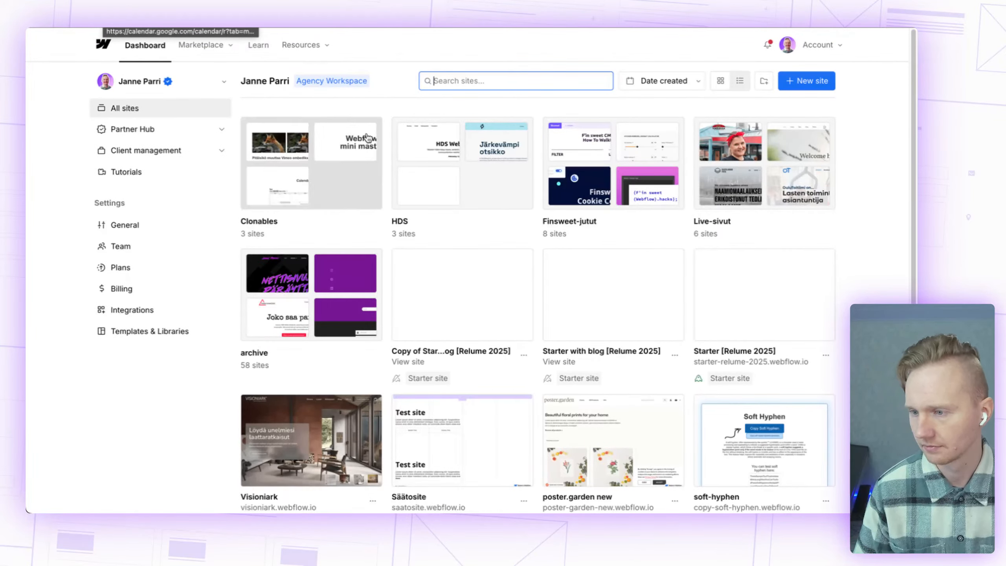
Step: Rename the duplicated starter site "Wirmax example" in its general settings and open the site for design
{"action": "left_click", "coordinate": [523, 355]}
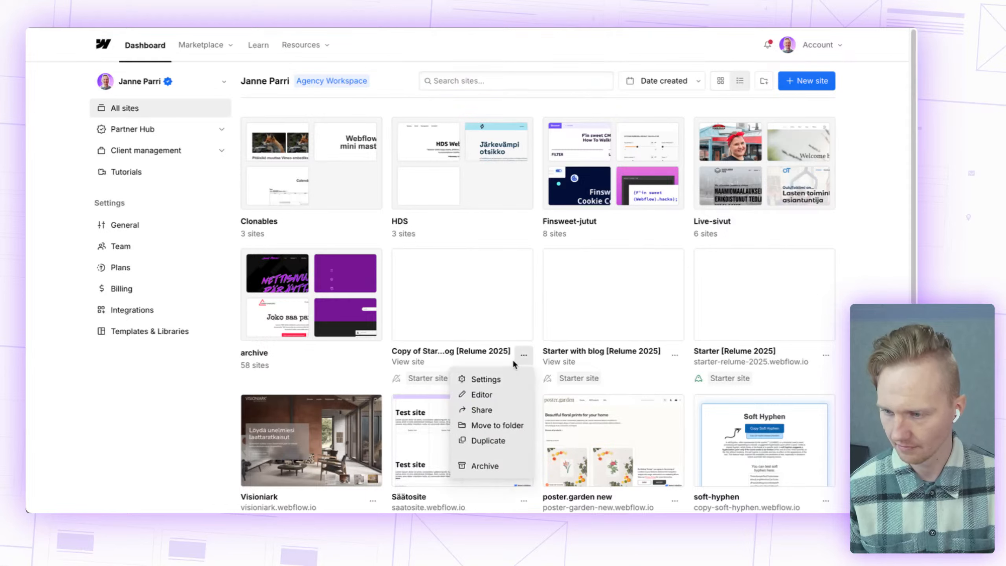
{"action": "left_click", "coordinate": [485, 379]}
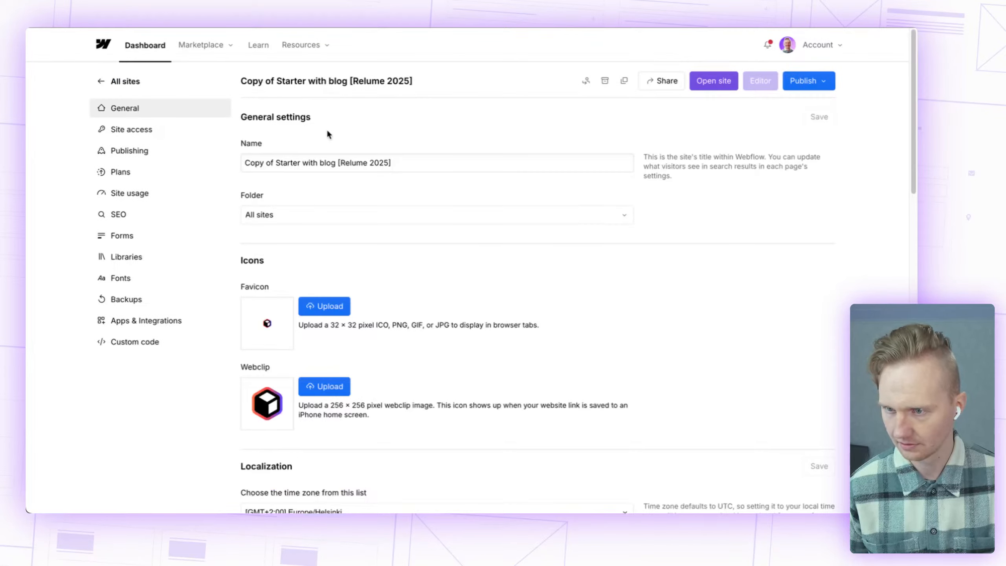
{"action": "triple_click", "coordinate": [405, 162]}
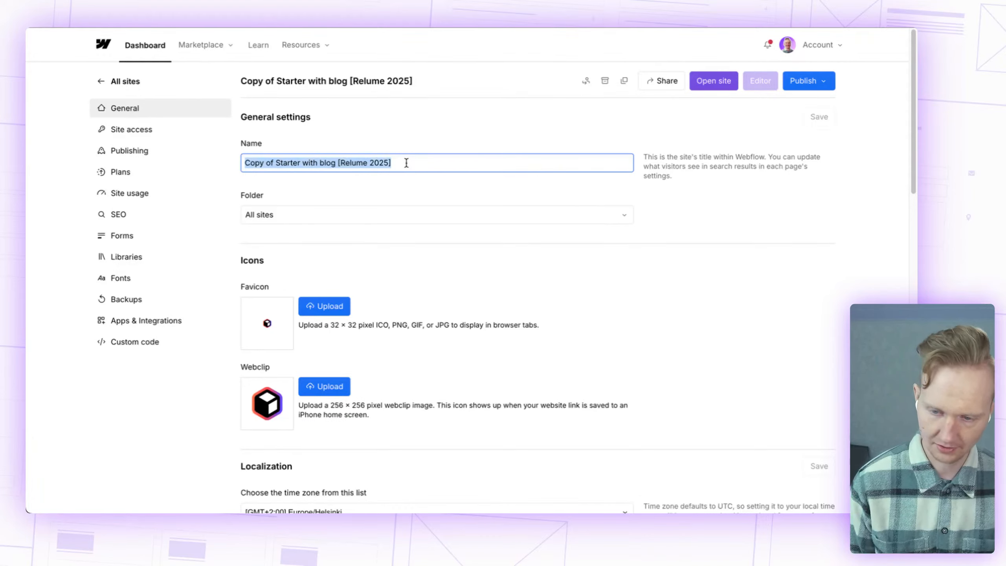
{"action": "type", "text": "Wirmad"}
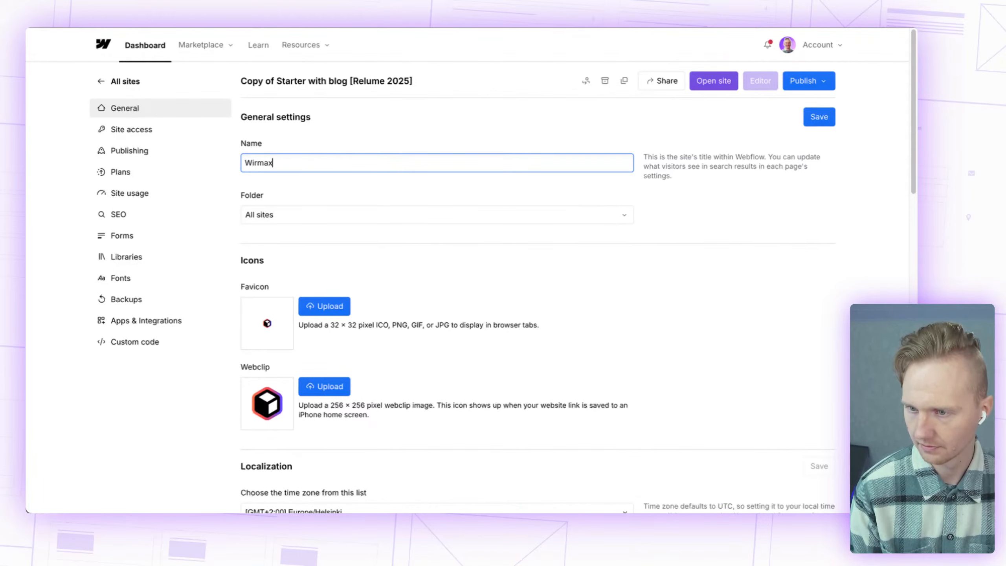
{"action": "type", "text": " e"}
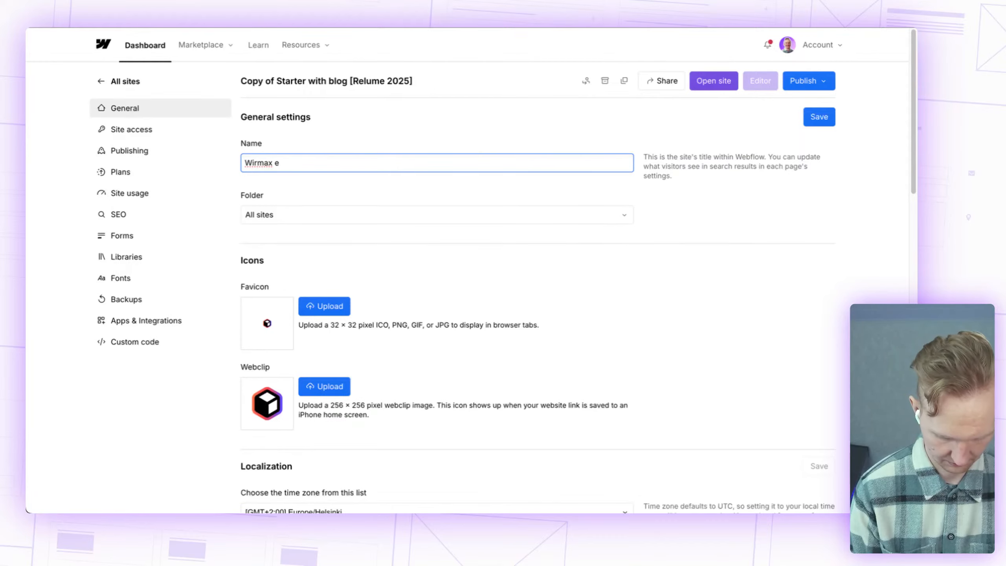
{"action": "type", "text": "xample"}
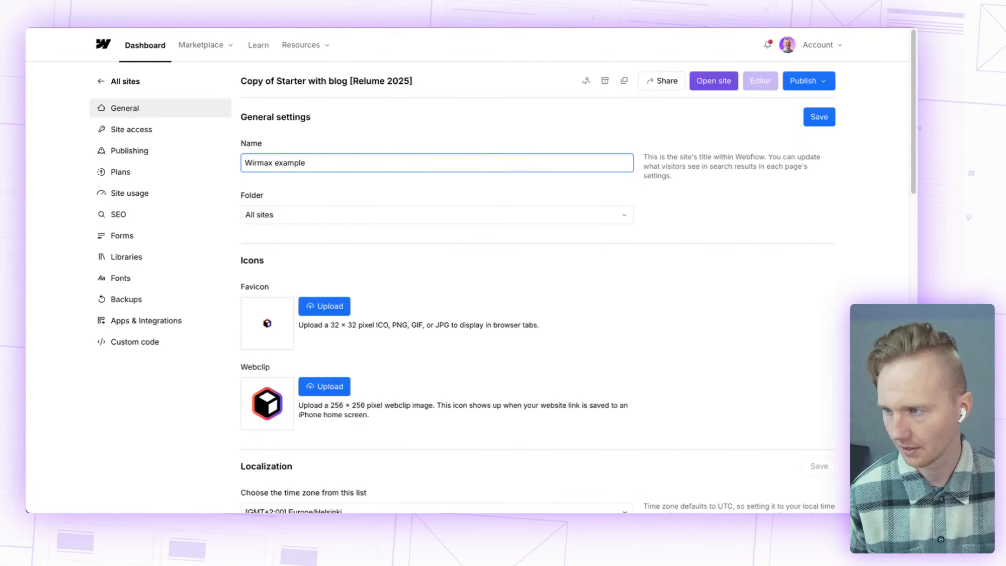
{"action": "left_click", "coordinate": [819, 117]}
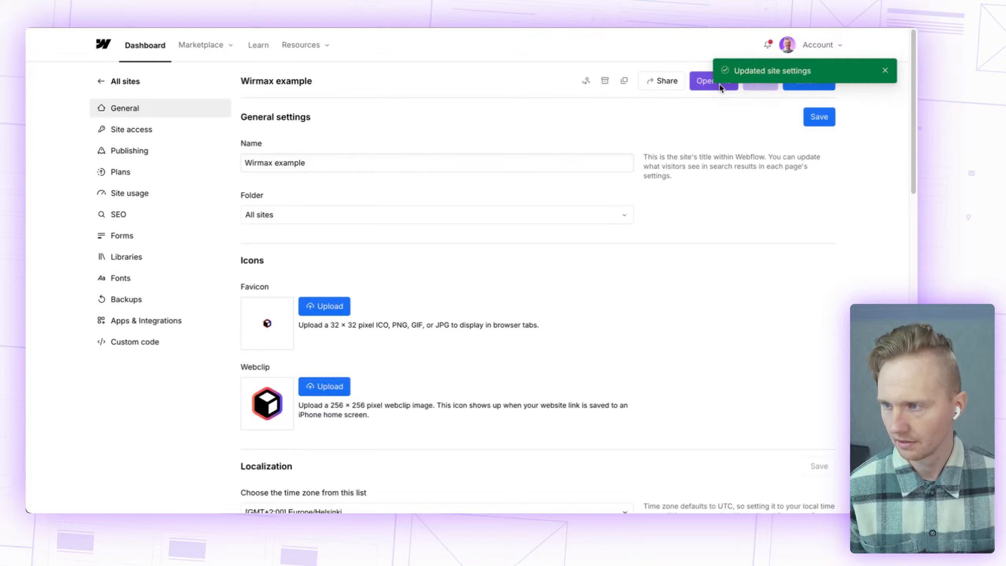
{"action": "left_click", "coordinate": [882, 72]}
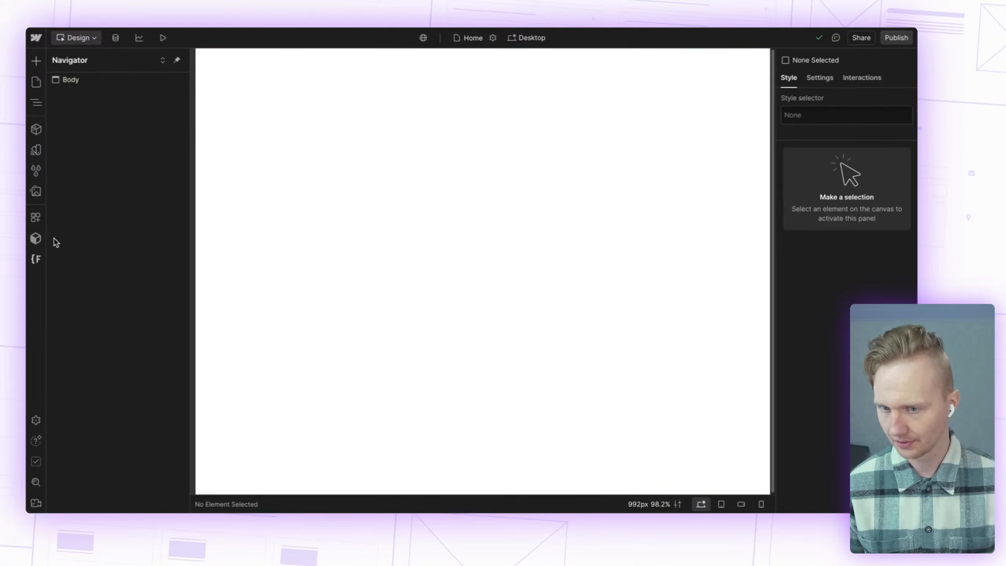
Step: Install the Relume Site Builder Import app on the site and log in to Relume
{"action": "left_click", "coordinate": [35, 216]}
{"action": "left_click", "coordinate": [91, 85]}
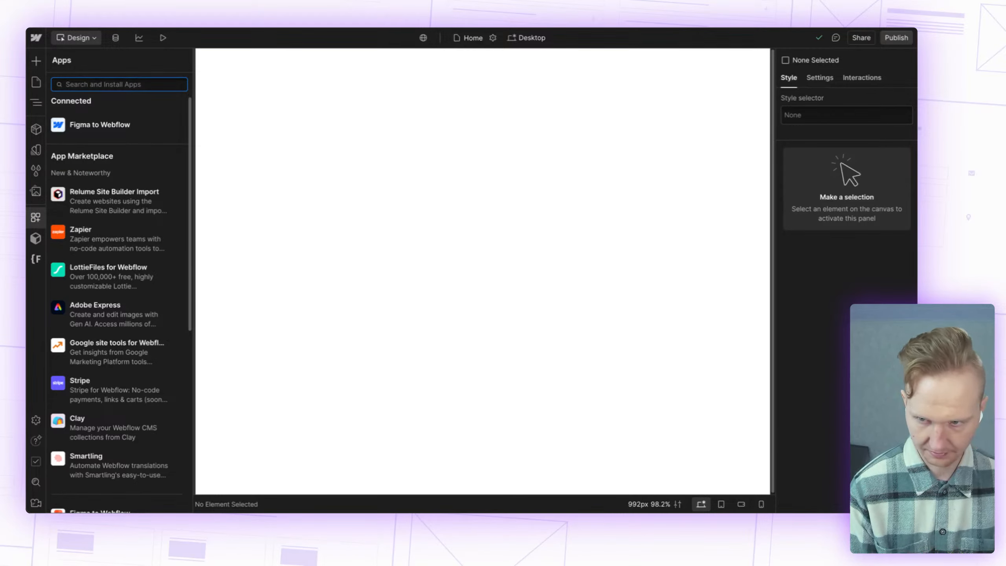
{"action": "type", "text": "rel"}
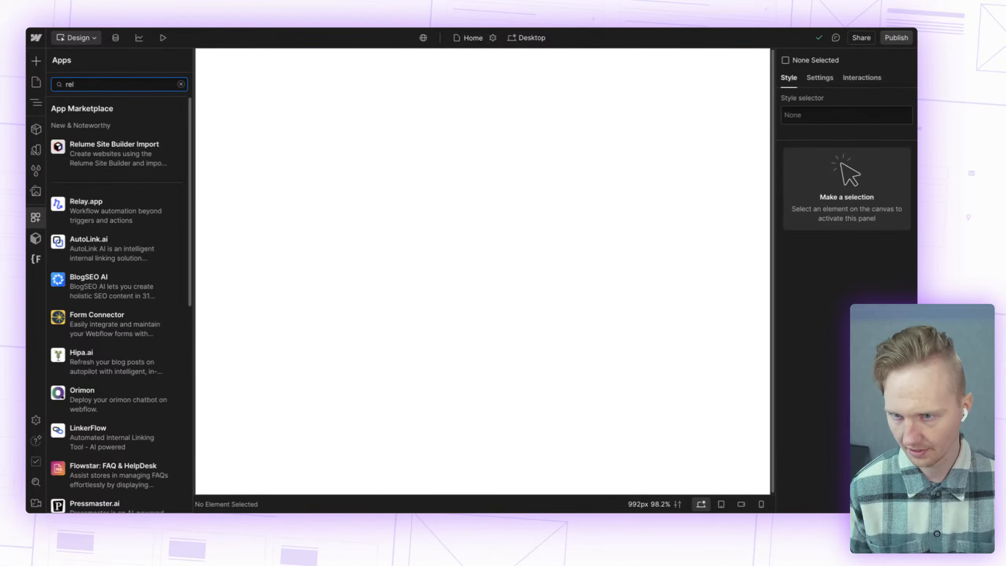
{"action": "left_click", "coordinate": [100, 161]}
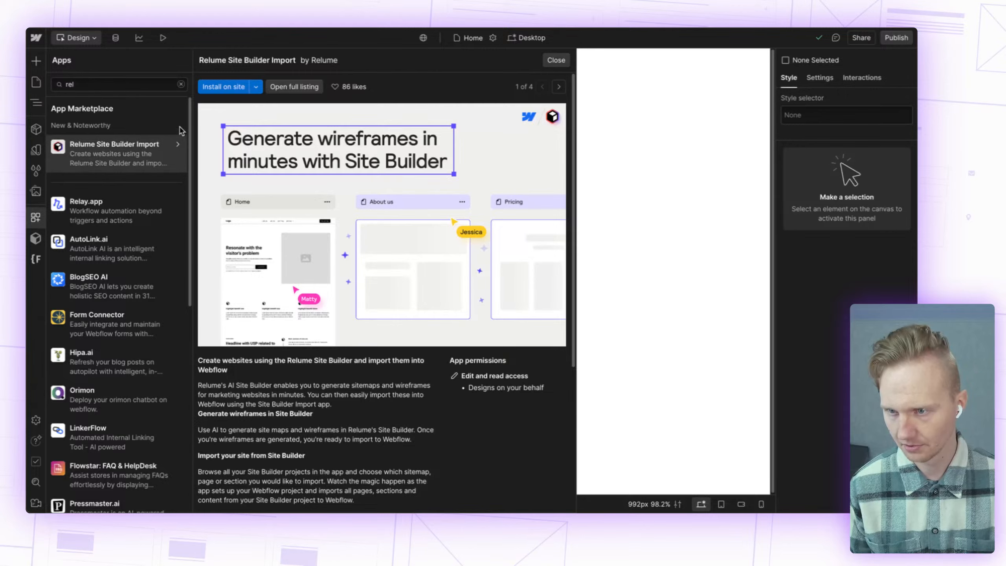
{"action": "left_click", "coordinate": [224, 86]}
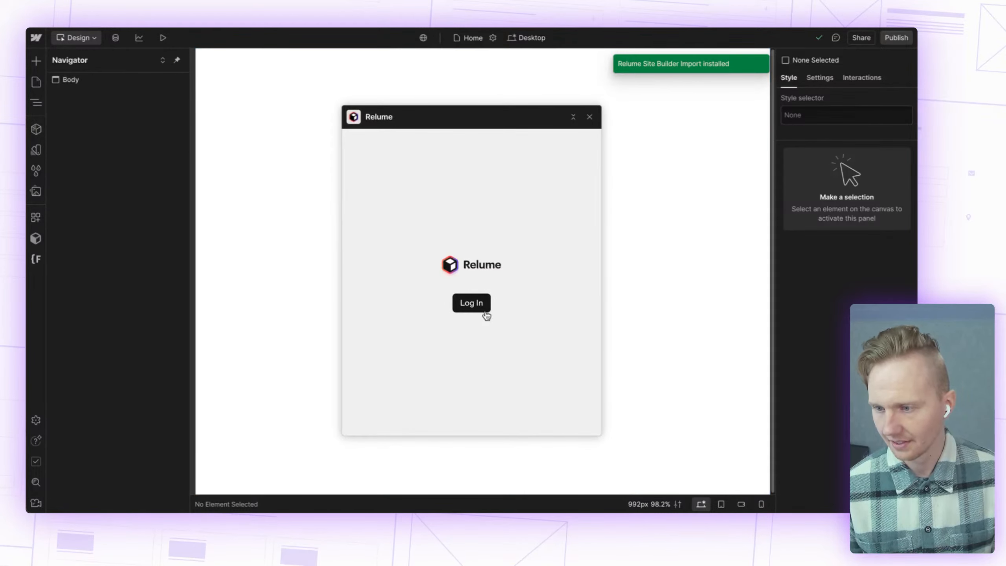
{"action": "left_click", "coordinate": [479, 304]}
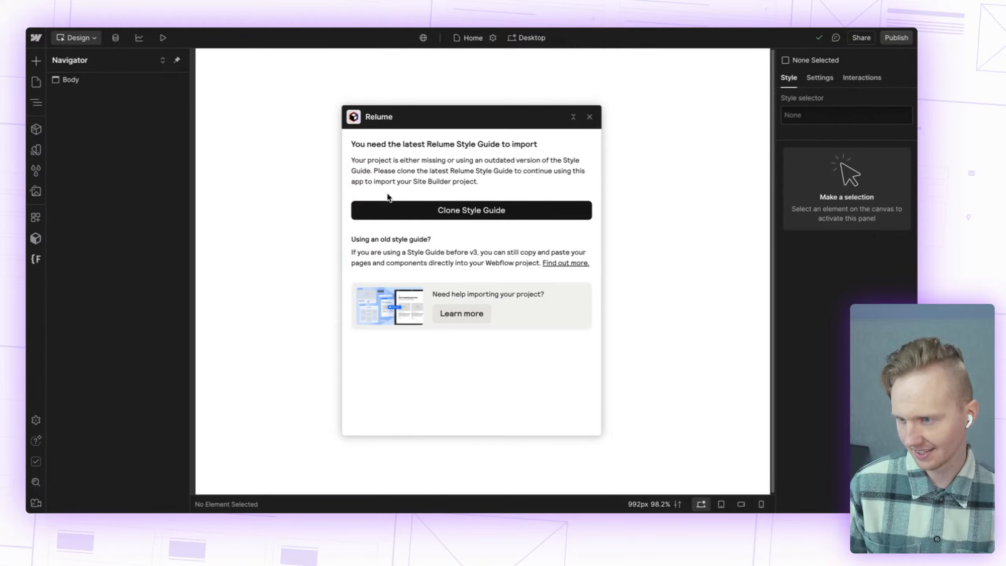
{"action": "left_click", "coordinate": [590, 117]}
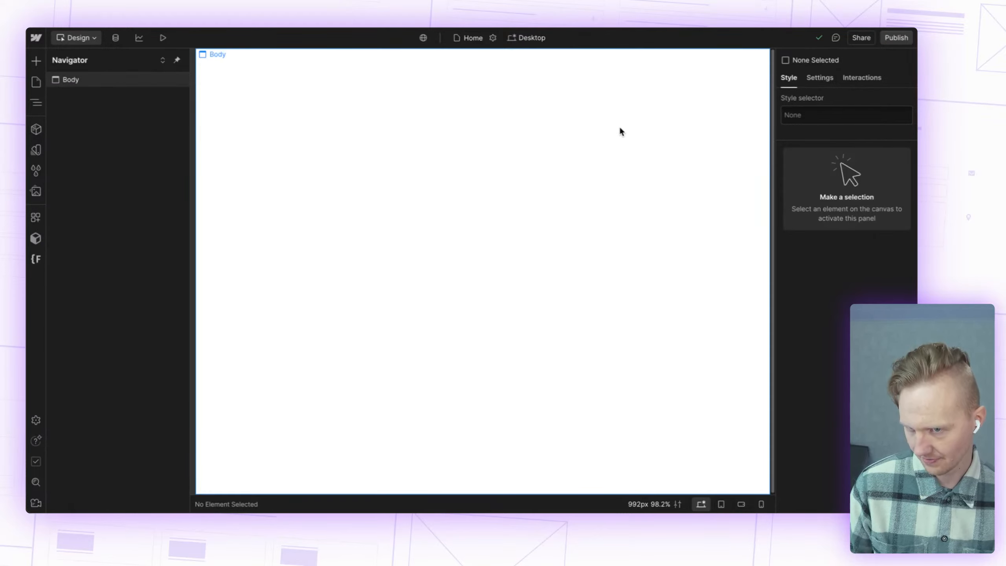
Step: Move the Style Guide (Relume) page out of the Site info folder to directly below Home, and collapse the Legal and Site info folders
{"action": "left_click", "coordinate": [36, 82]}
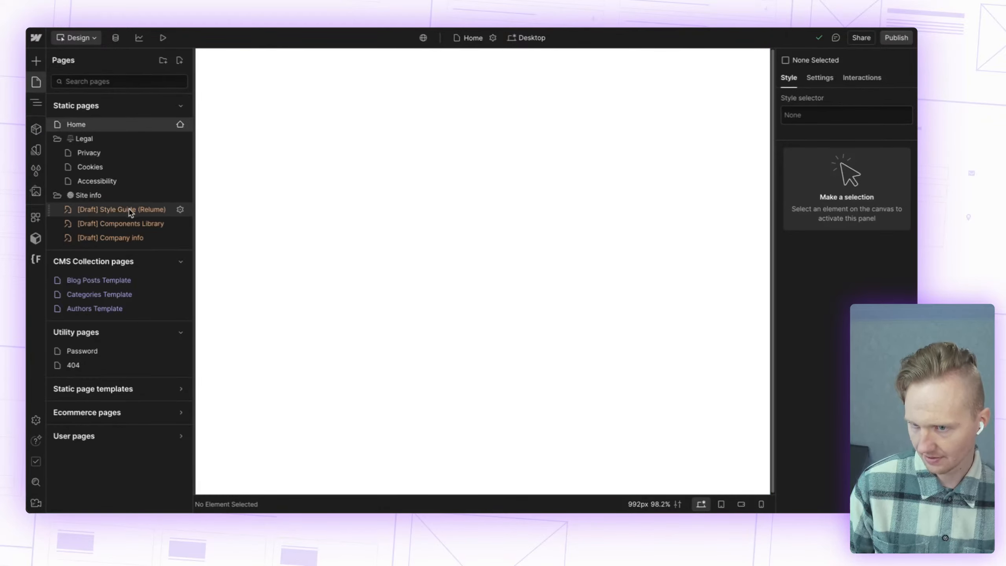
{"action": "left_click_drag", "start_coordinate": [55, 211], "coordinate": [57, 138]}
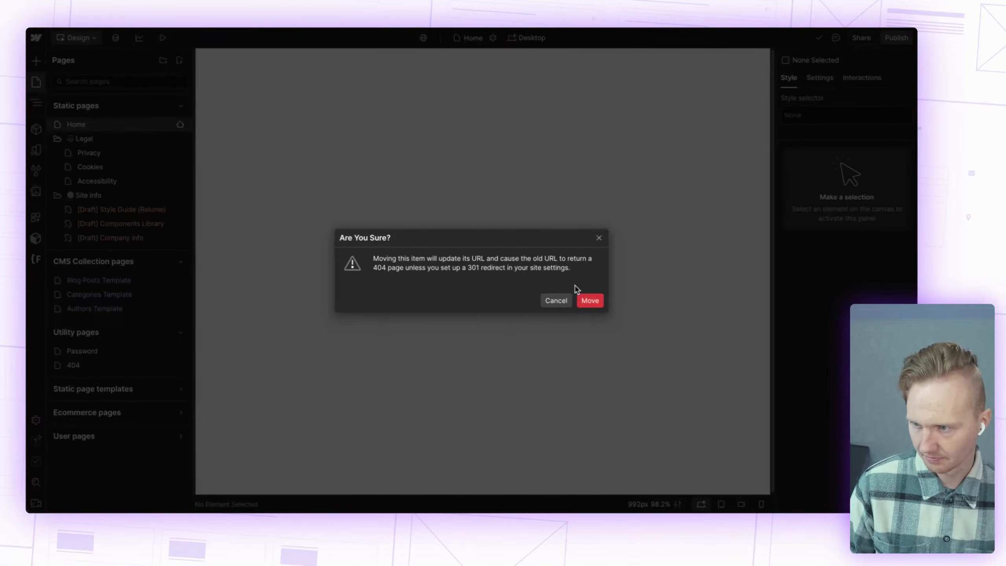
{"action": "left_click", "coordinate": [590, 299]}
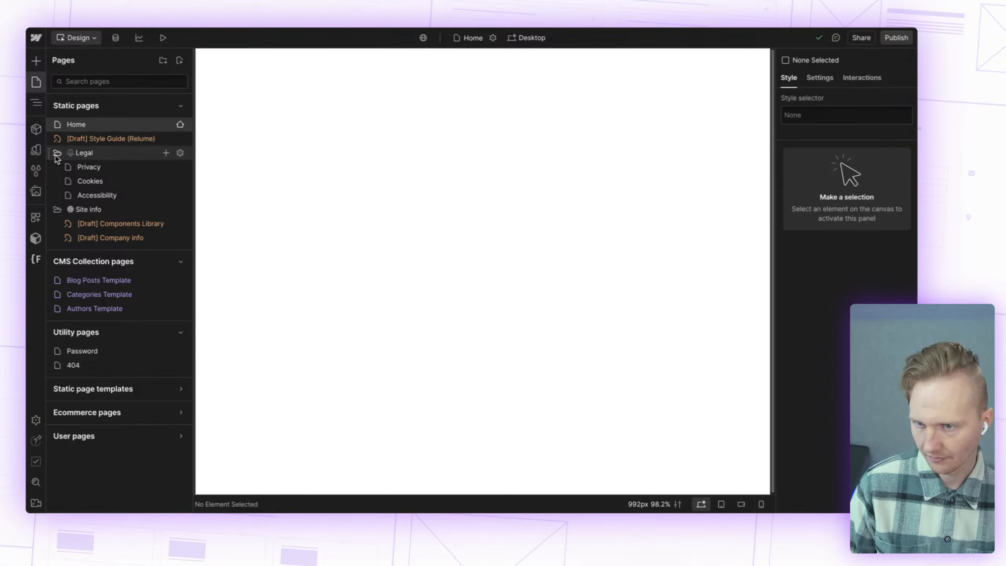
{"action": "left_click", "coordinate": [55, 155]}
{"action": "left_click", "coordinate": [57, 166]}
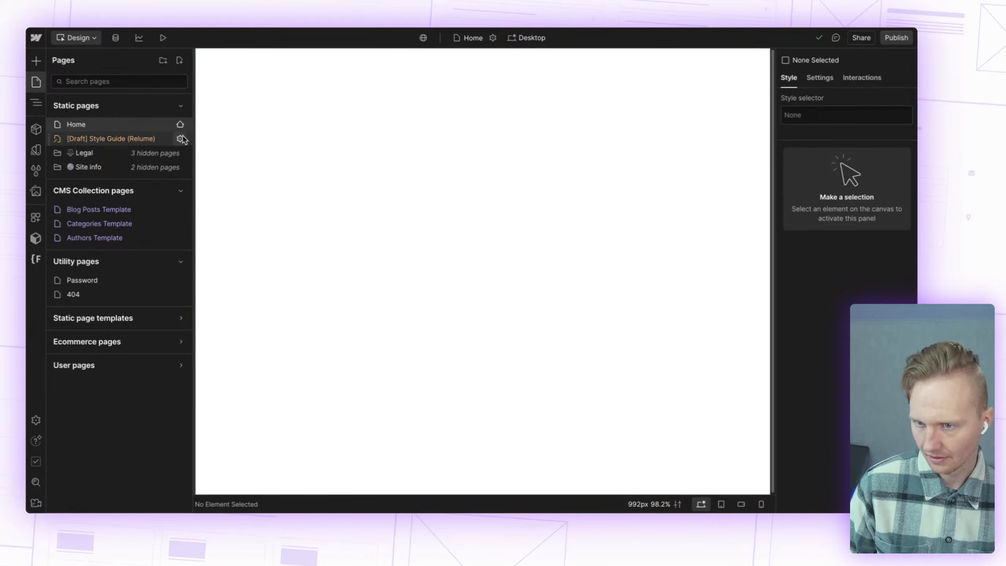
Step: Rename the Style Guide (Relume) page "Style Guide" and save it as a draft
{"action": "left_click", "coordinate": [180, 138]}
{"action": "left_click_drag", "start_coordinate": [242, 124], "coordinate": [290, 126]}
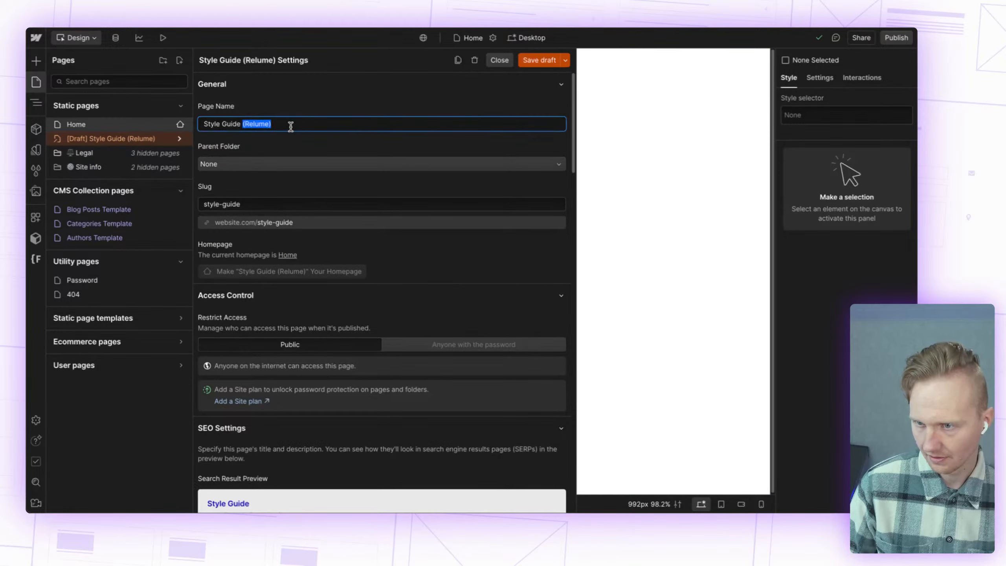
{"action": "key", "text": "BackSpace"}
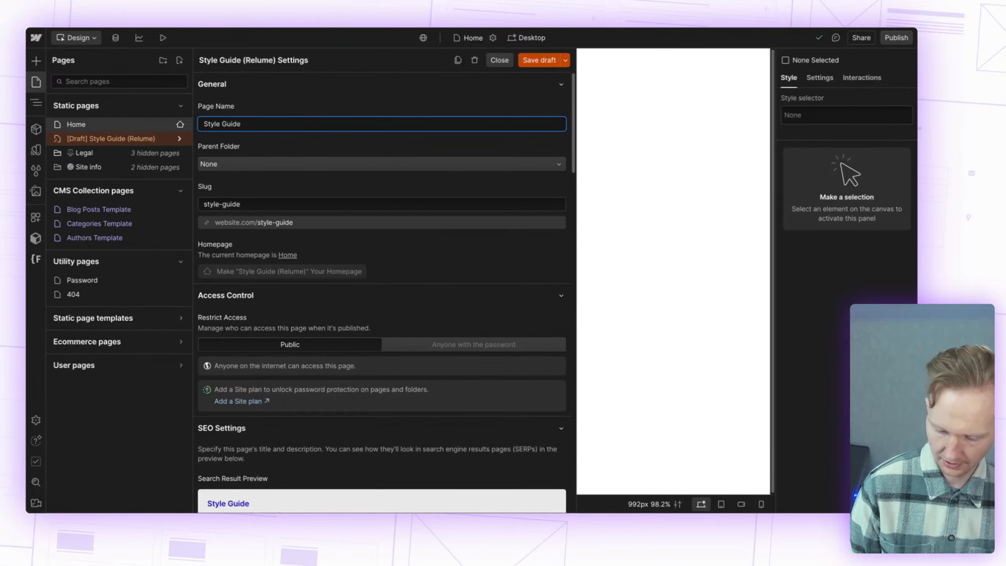
{"action": "left_click", "coordinate": [548, 63]}
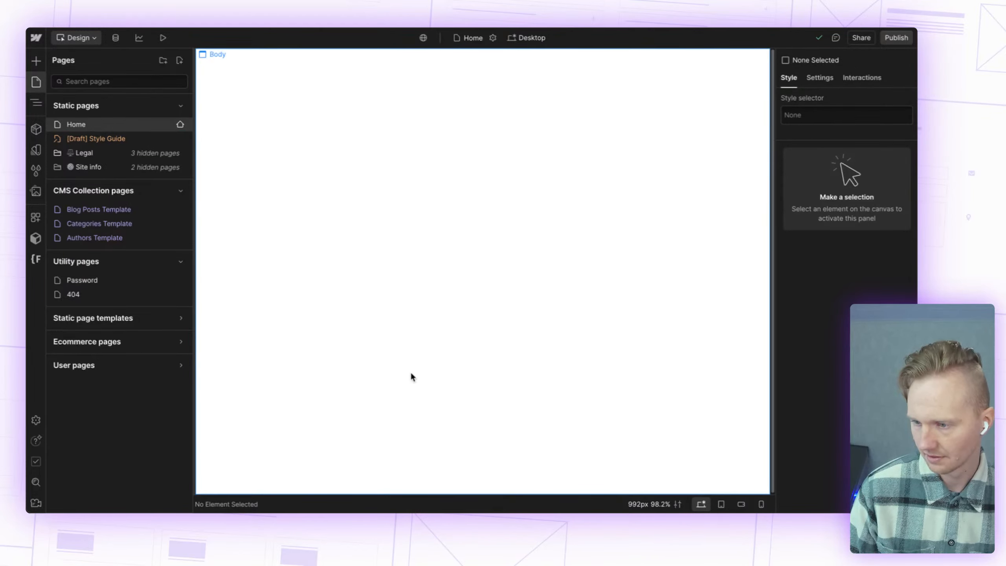
Step: Try to start the import with the Relume app on the Wirmax example site, relaunching the app once and closing its window
{"action": "left_click", "coordinate": [36, 217]}
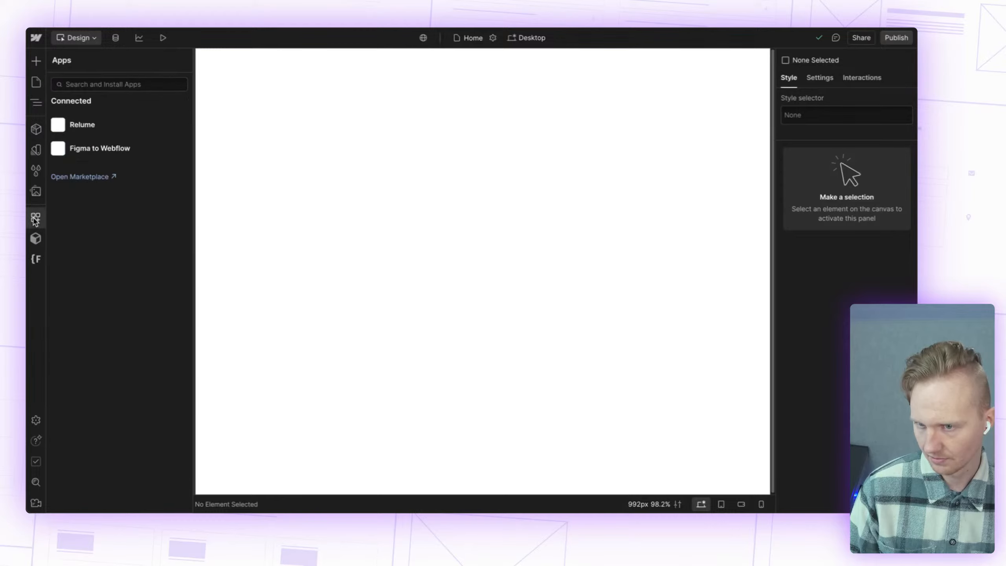
{"action": "left_click", "coordinate": [84, 158]}
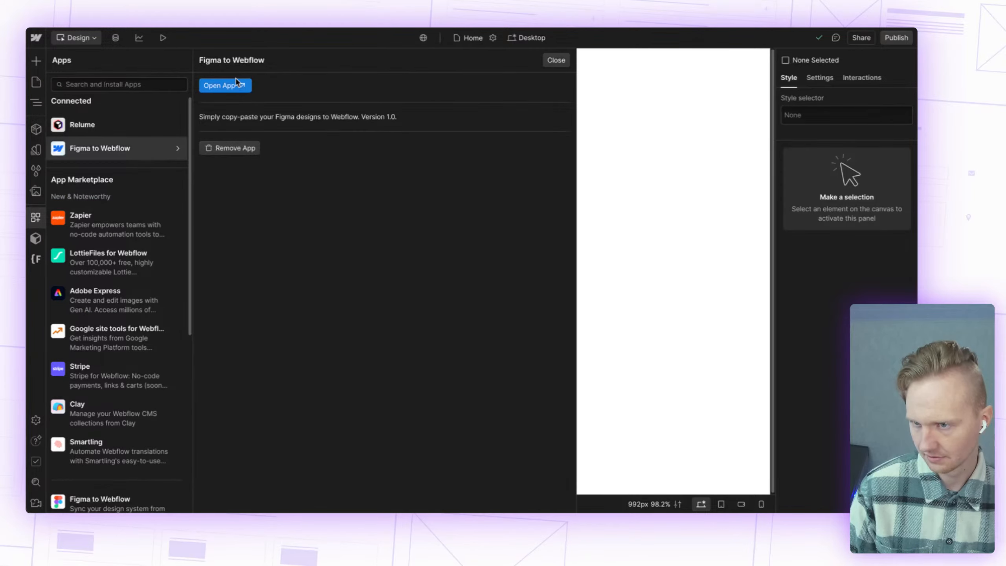
{"action": "left_click", "coordinate": [233, 91]}
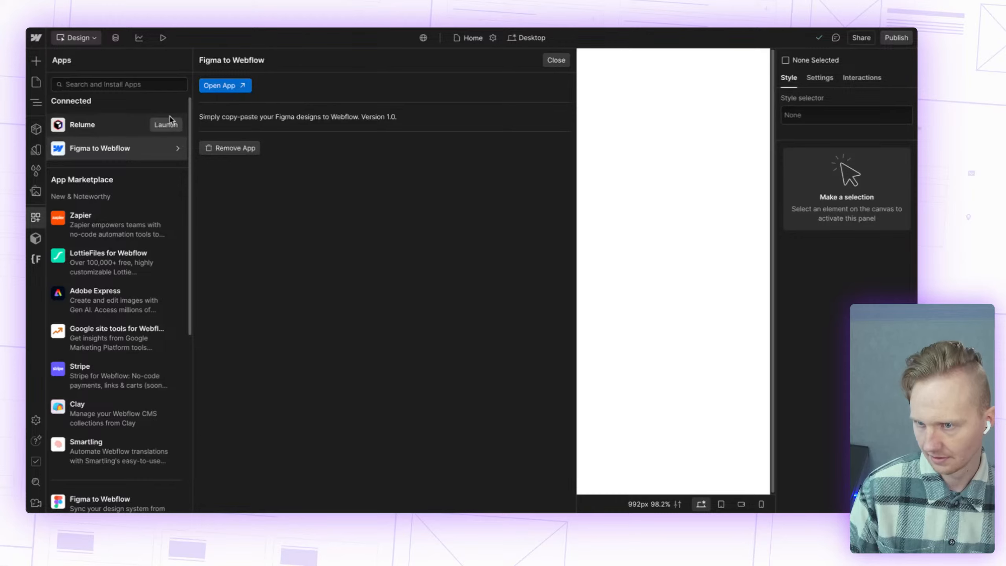
{"action": "left_click", "coordinate": [124, 131]}
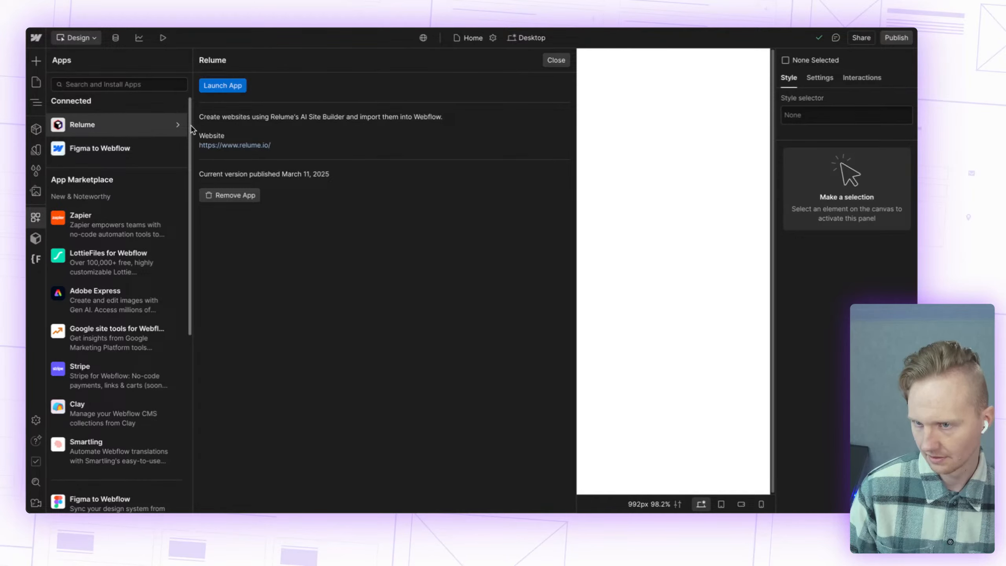
{"action": "left_click", "coordinate": [228, 87]}
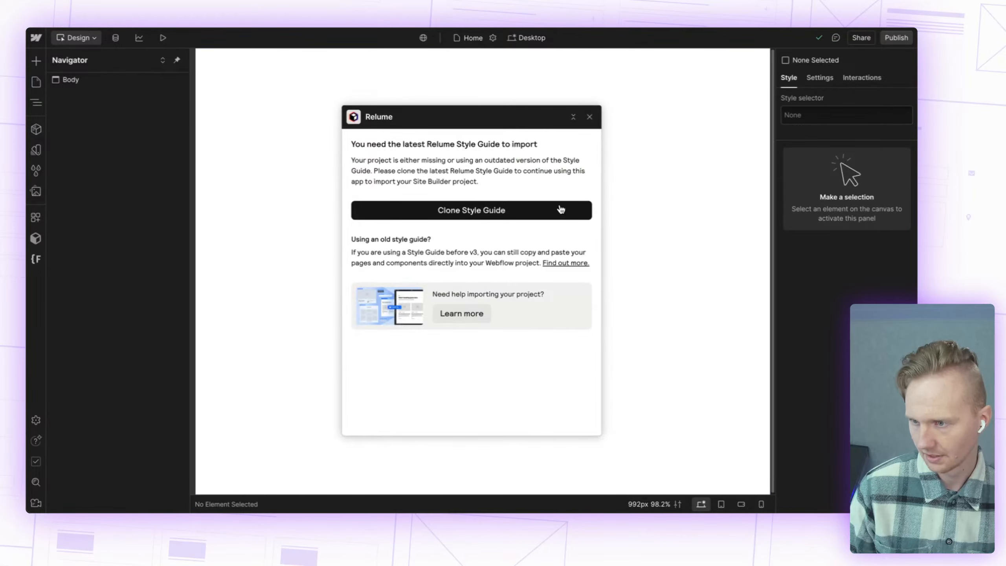
{"action": "left_click", "coordinate": [590, 117]}
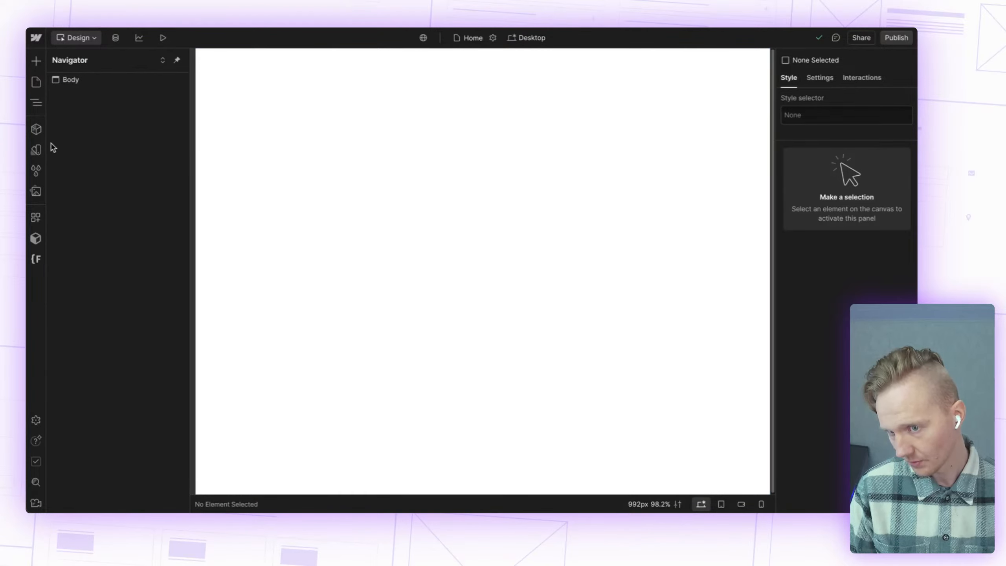
{"action": "left_click", "coordinate": [36, 217]}
{"action": "mouse_move", "coordinate": [128, 128]}
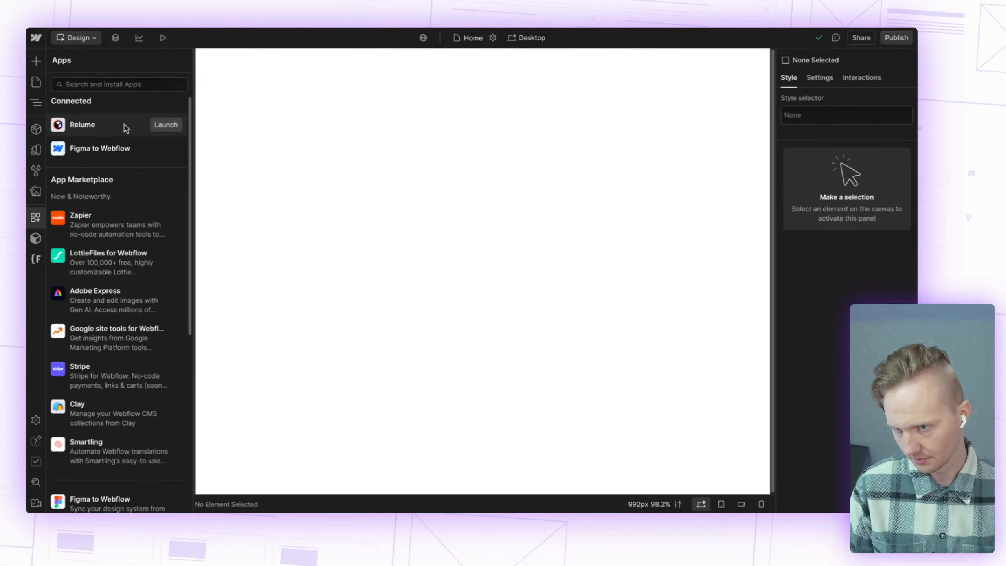
{"action": "left_click", "coordinate": [159, 126]}
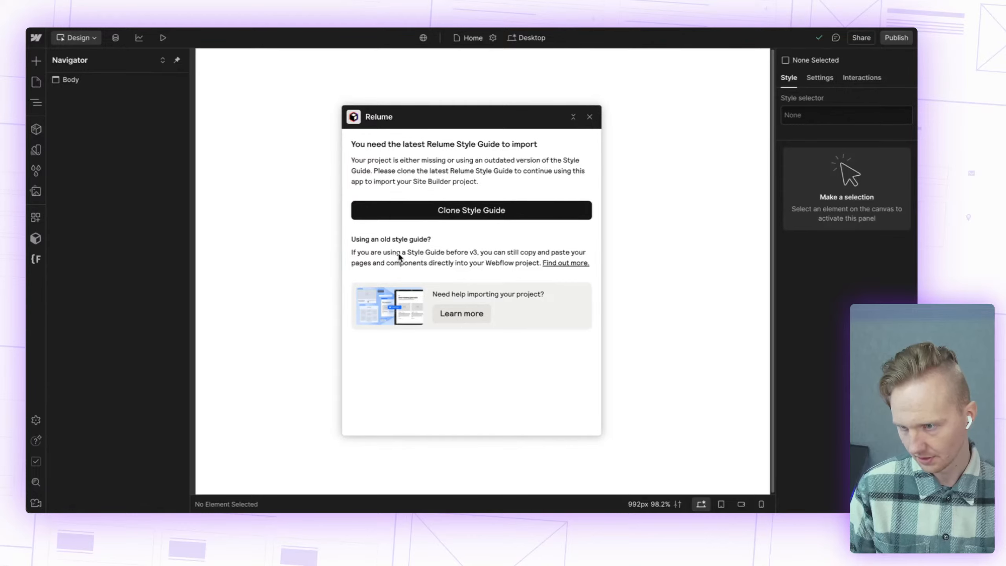
{"action": "left_click", "coordinate": [590, 116]}
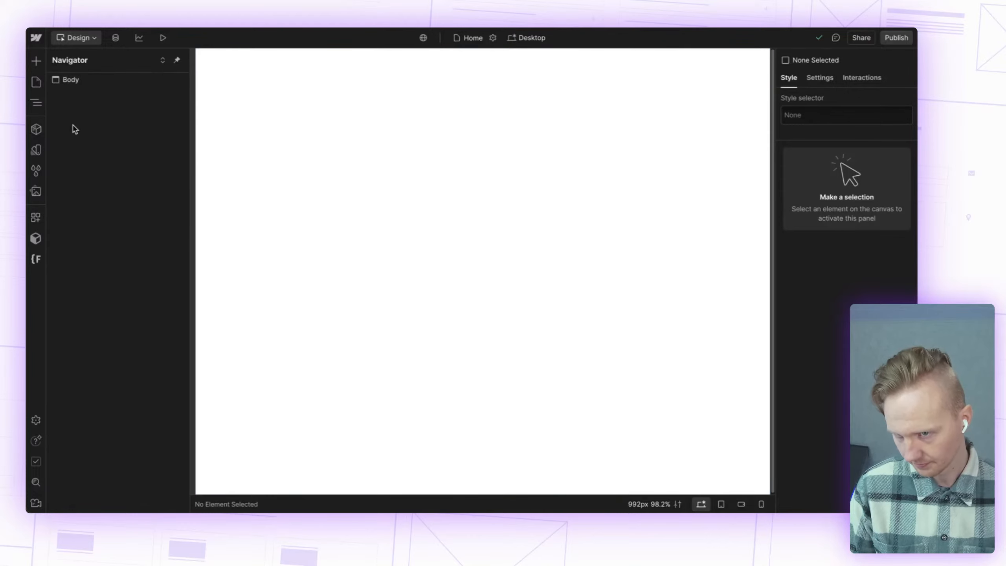
Step: Open the draft Style Guide page and examine its header links and typography section
{"action": "left_click", "coordinate": [37, 82]}
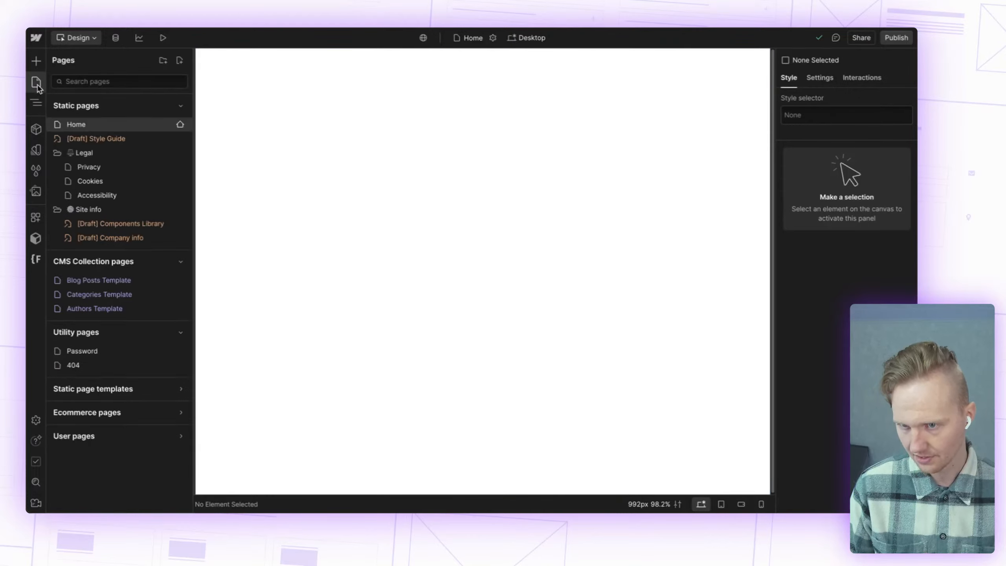
{"action": "left_click", "coordinate": [90, 141]}
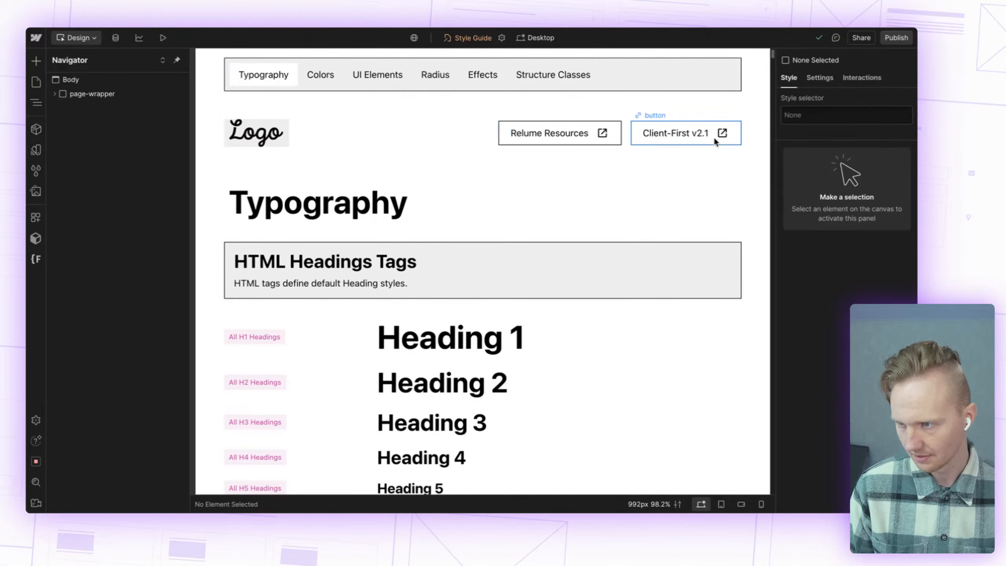
{"action": "scroll", "coordinate": [502, 204], "scroll_direction": "down", "scroll_amount": 3}
{"action": "scroll", "coordinate": [502, 205], "scroll_direction": "up", "scroll_amount": 3}
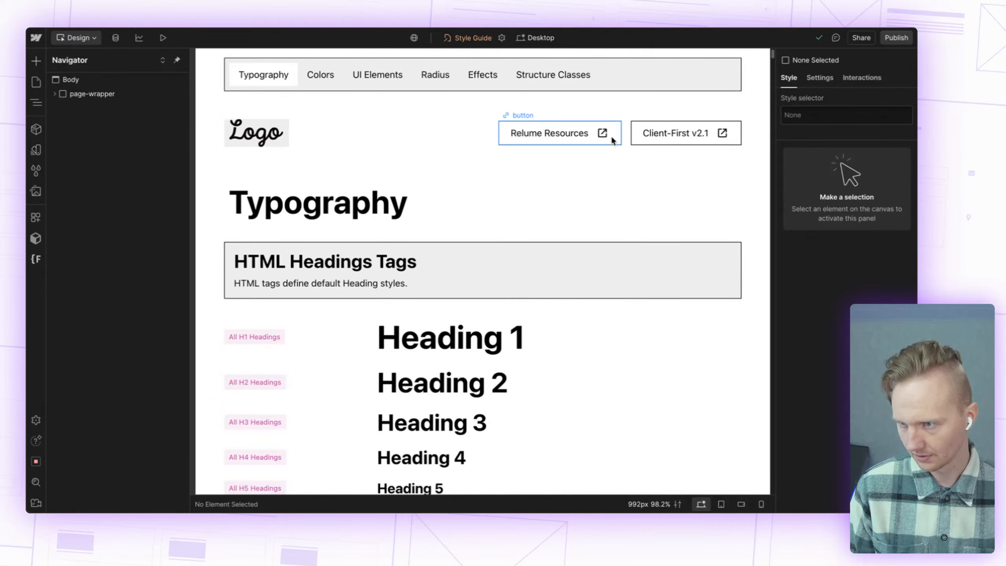
{"action": "scroll", "coordinate": [415, 175], "scroll_direction": "down", "scroll_amount": 8}
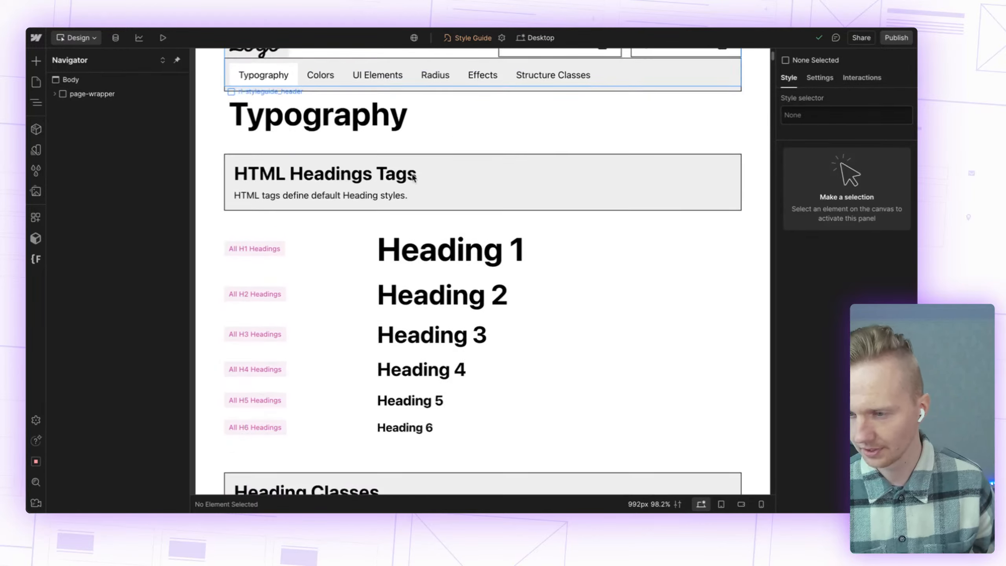
{"action": "scroll", "coordinate": [359, 310], "scroll_direction": "up", "scroll_amount": 8}
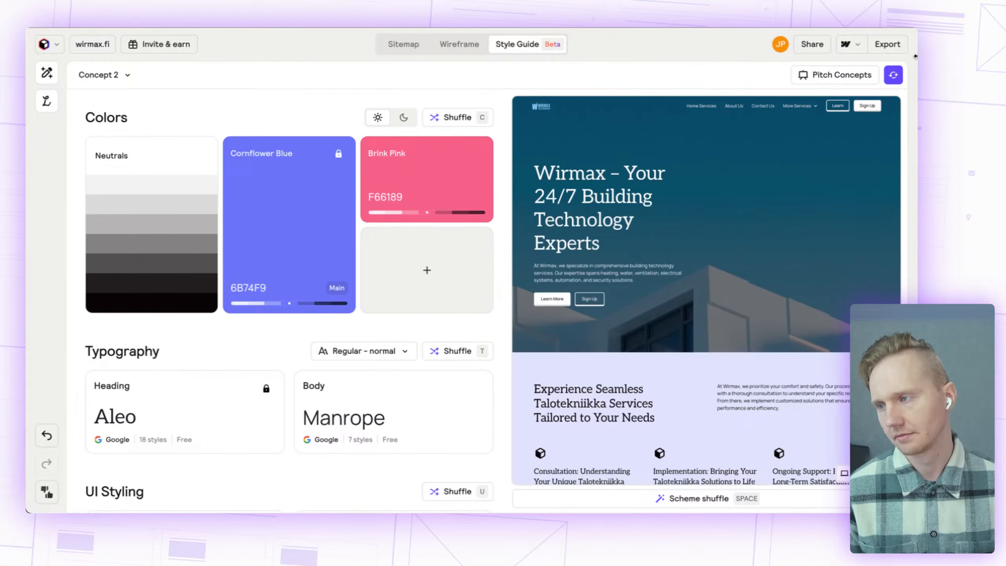
Step: From the Wirmax project's export in Relume, clone the Relume Style Guide in Webflow as a new site named "One more"
{"action": "left_click", "coordinate": [888, 50]}
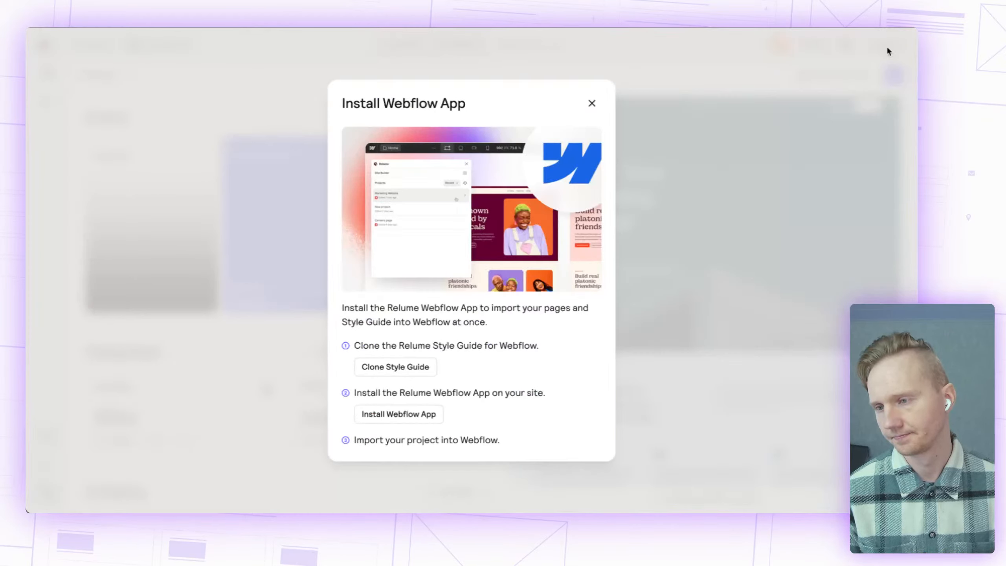
{"action": "left_click", "coordinate": [384, 367]}
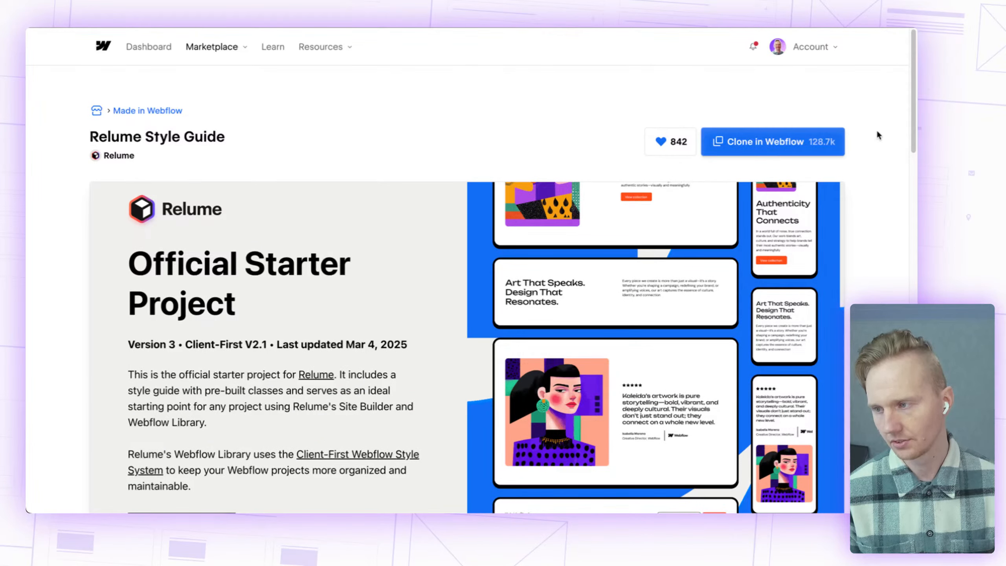
{"action": "left_click", "coordinate": [766, 150]}
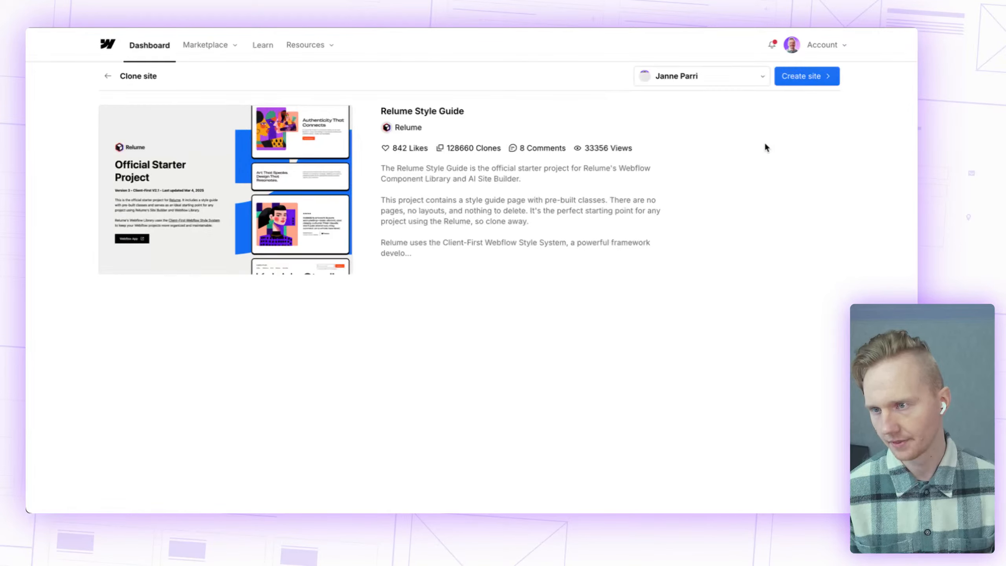
{"action": "left_click", "coordinate": [796, 79]}
{"action": "triple_click", "coordinate": [404, 107]}
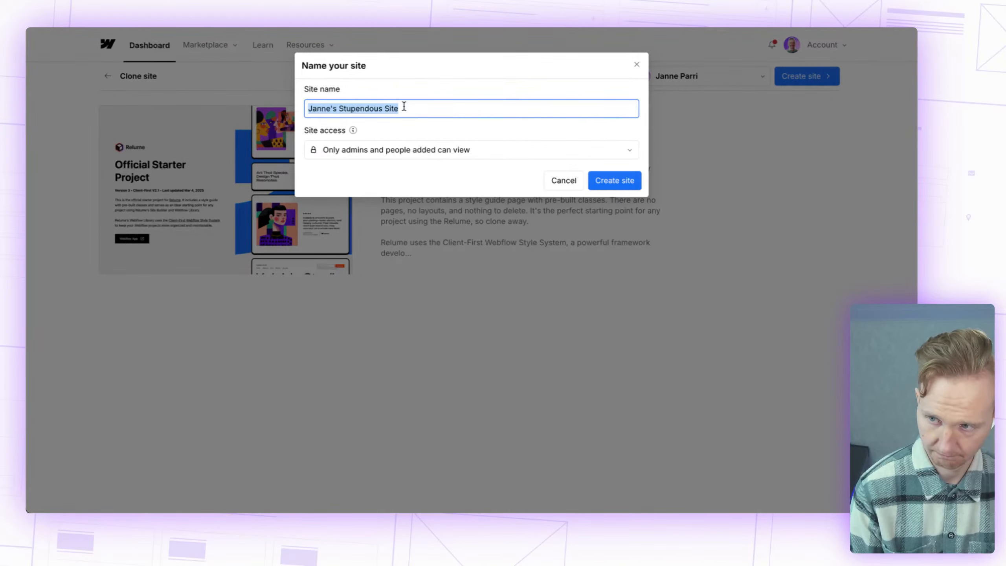
{"action": "type", "text": "one more"}
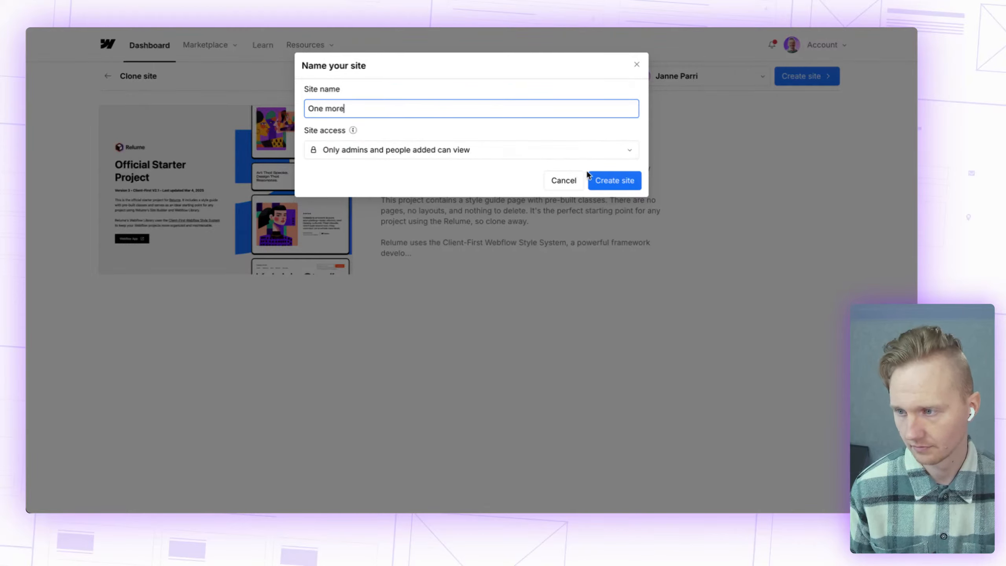
{"action": "left_click", "coordinate": [601, 181]}
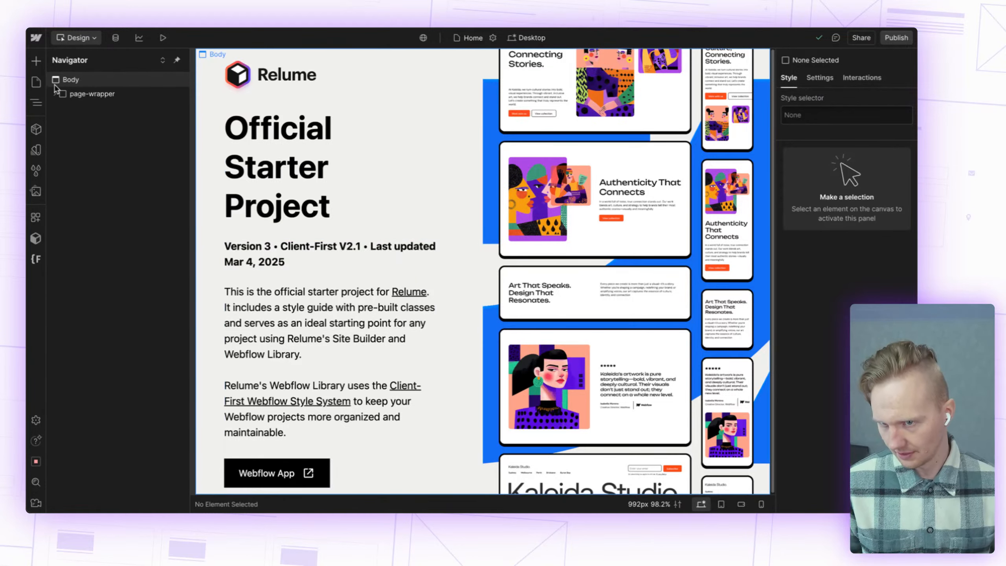
Step: Check the page settings of the Style Guide page on the "One more" site and open that page
{"action": "left_click", "coordinate": [36, 82]}
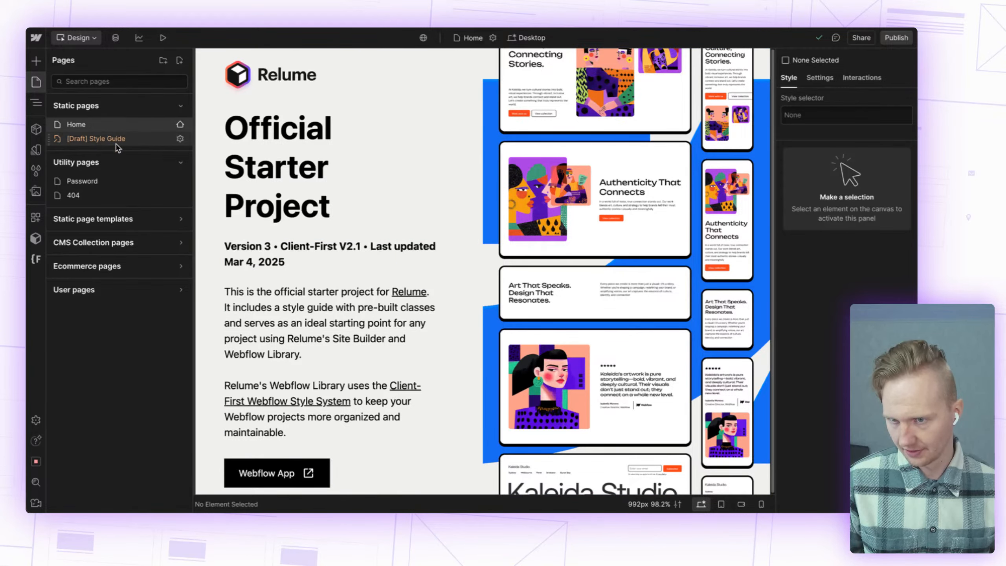
{"action": "left_click", "coordinate": [180, 139]}
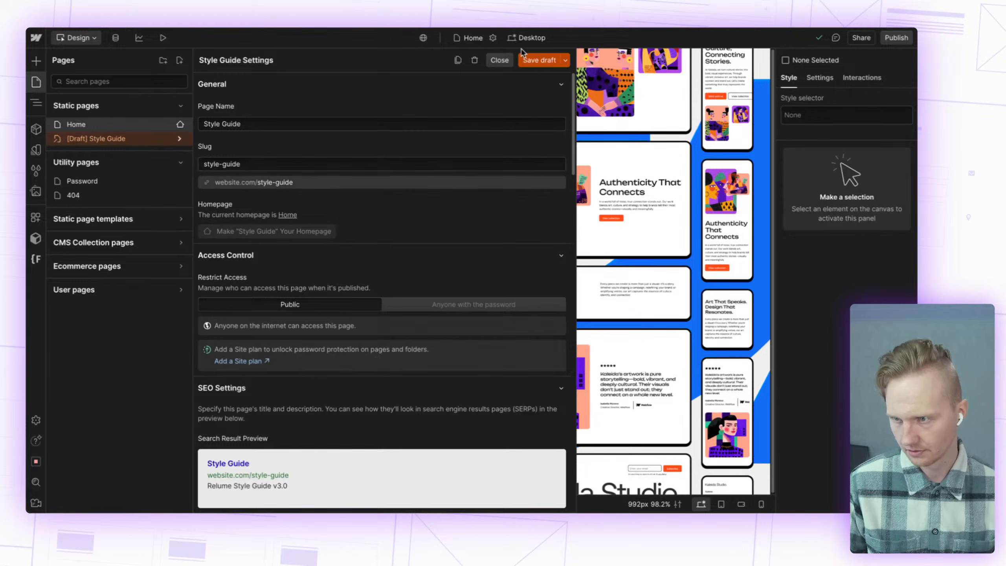
{"action": "left_click", "coordinate": [499, 60]}
{"action": "left_click", "coordinate": [109, 142]}
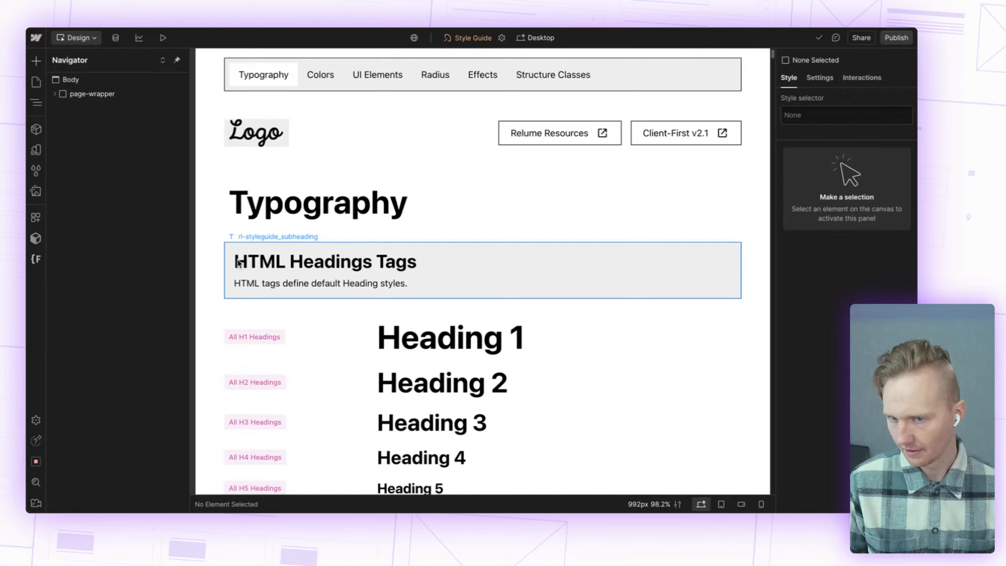
Step: Publish the Wirmax example site to its webflow.io staging domain
{"action": "left_click", "coordinate": [896, 38]}
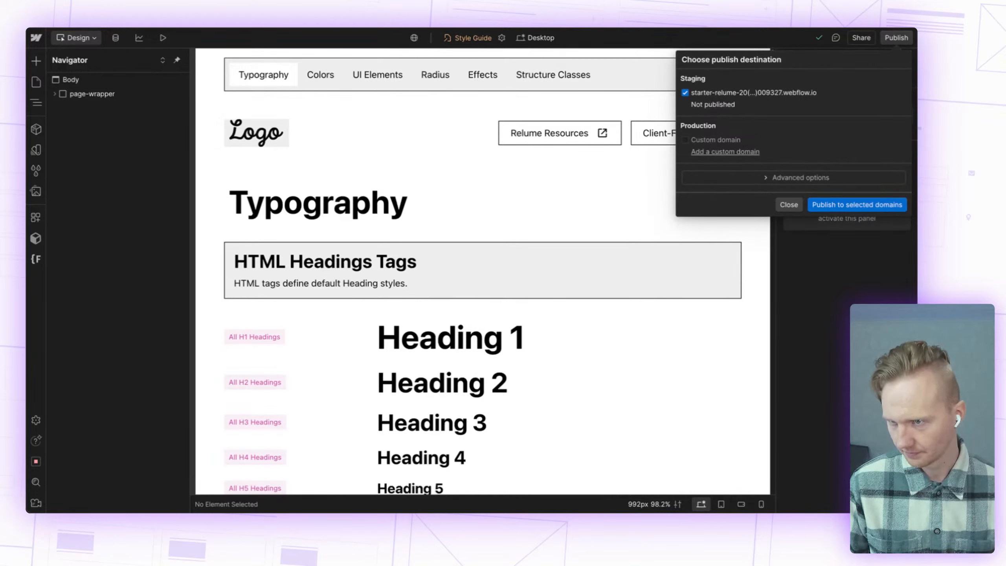
{"action": "left_click", "coordinate": [823, 205]}
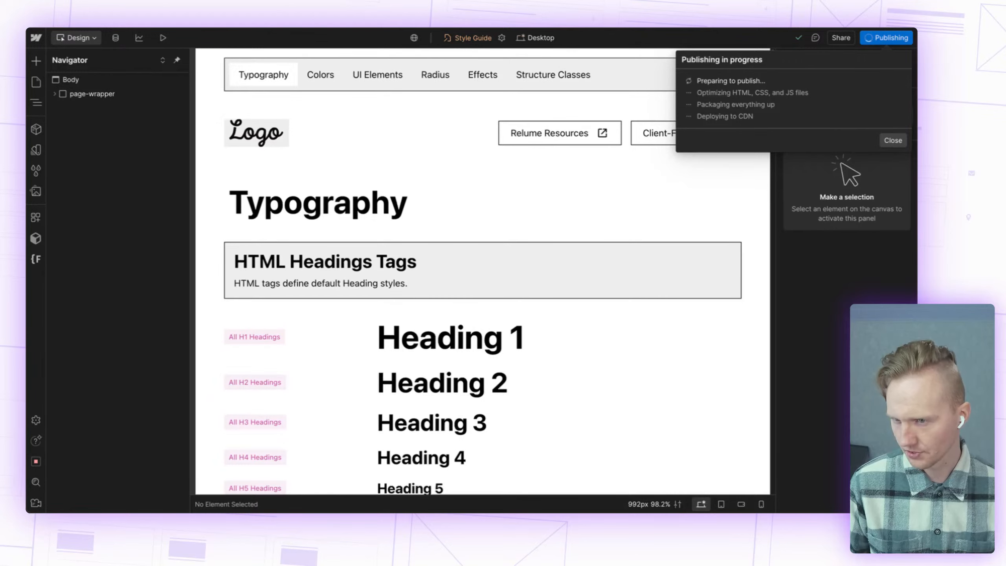
Step: Recheck the Style Guide page settings on the "One more" site and inspect the page-wrapper structure of its Home page
{"action": "left_click", "coordinate": [36, 82]}
{"action": "left_click", "coordinate": [180, 140]}
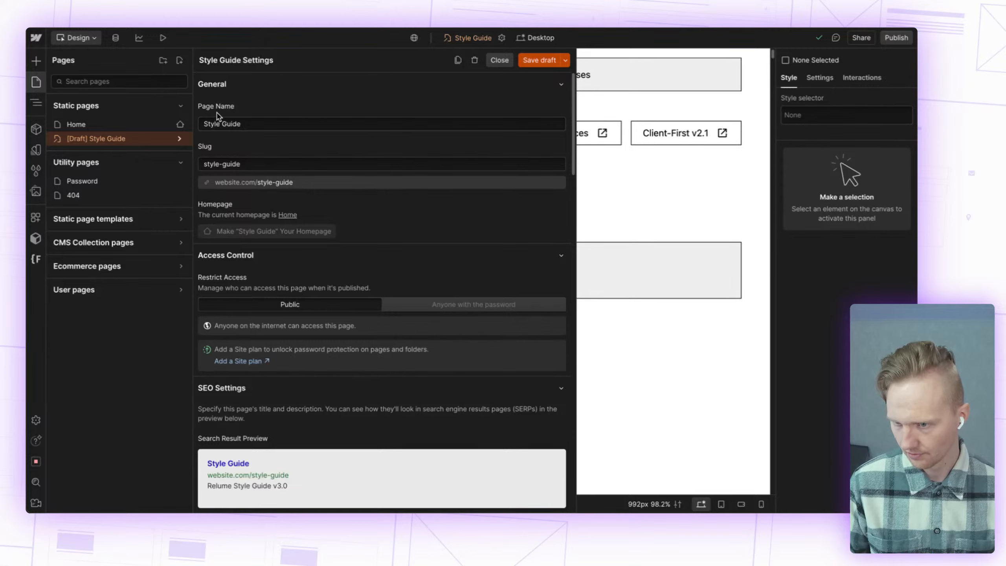
{"action": "left_click", "coordinate": [113, 126]}
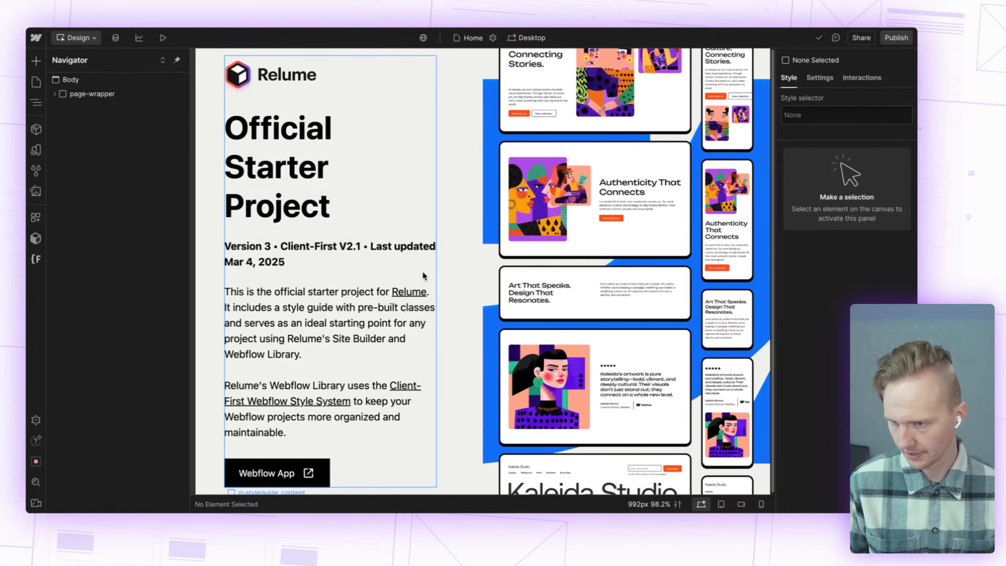
{"action": "left_click", "coordinate": [80, 98]}
{"action": "left_click", "coordinate": [56, 95]}
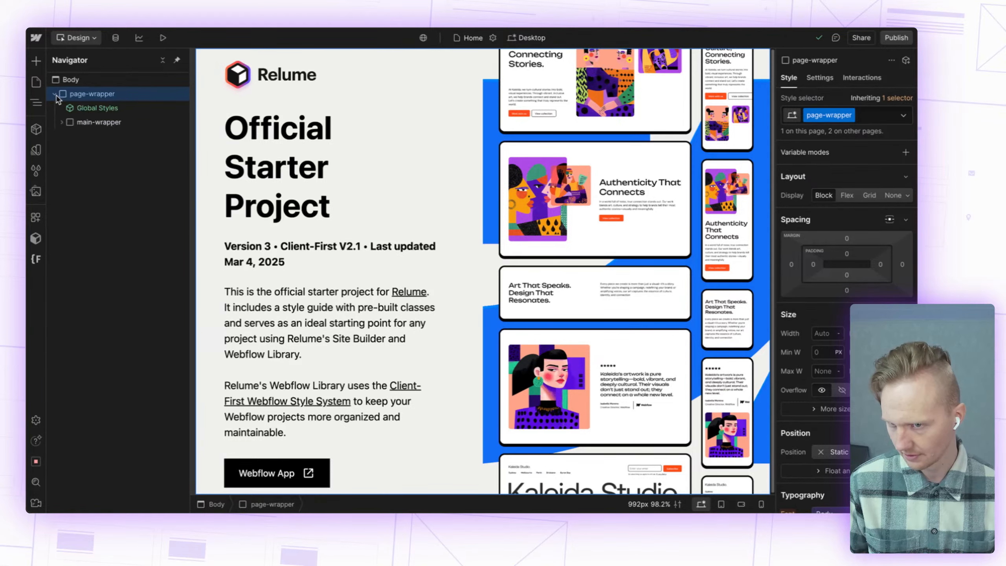
{"action": "left_click", "coordinate": [55, 95]}
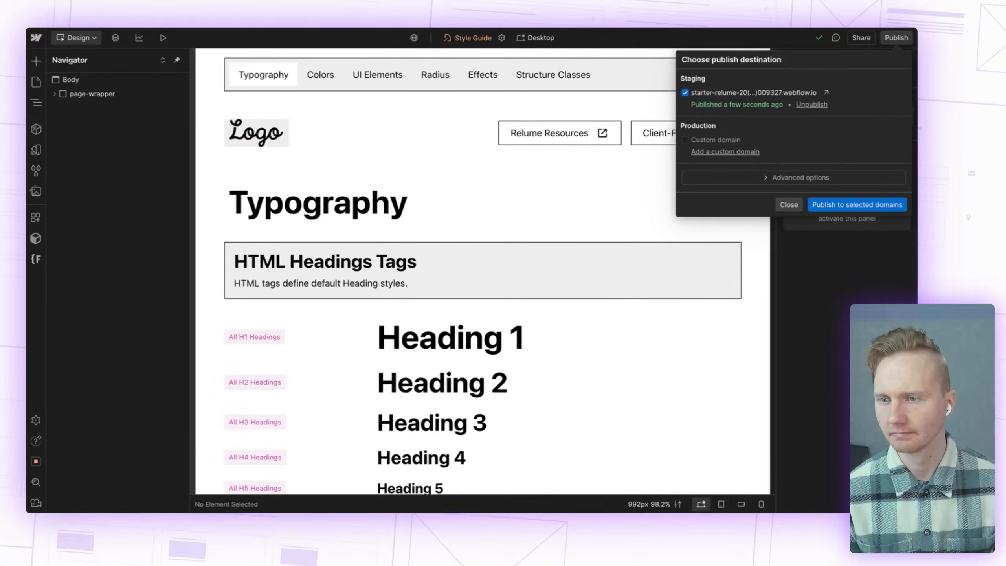
Step: Reload the published Wirmax example site, try the Relume app on it again, and return to the "One more" site
{"action": "left_click", "coordinate": [261, 29]}
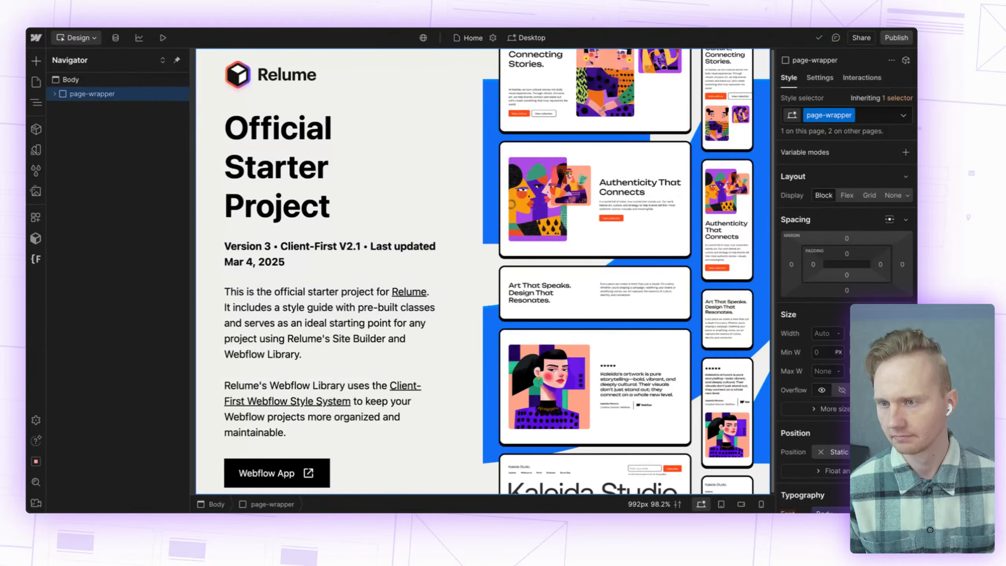
{"action": "key", "text": "ctrl+Tab"}
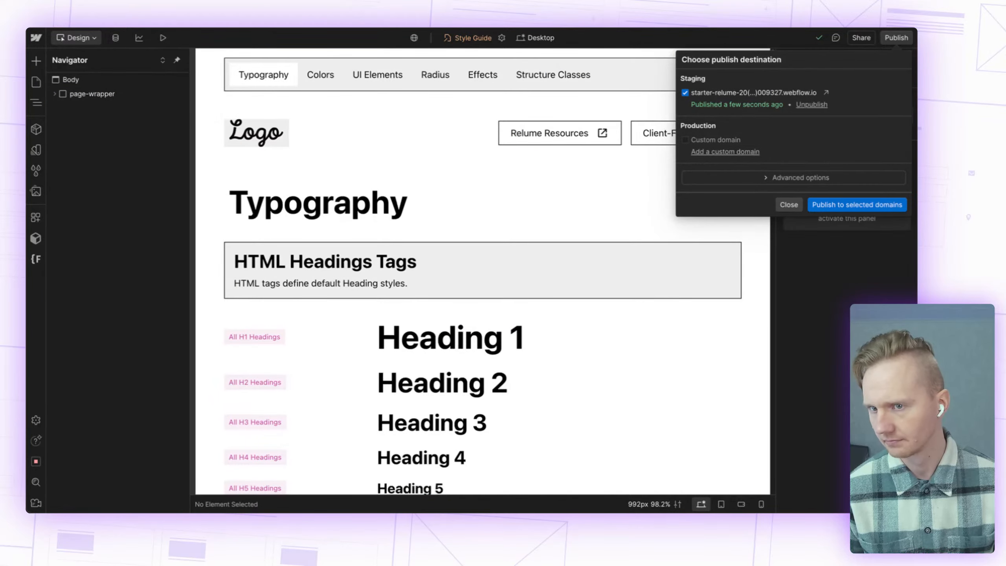
{"action": "key", "text": "super+r"}
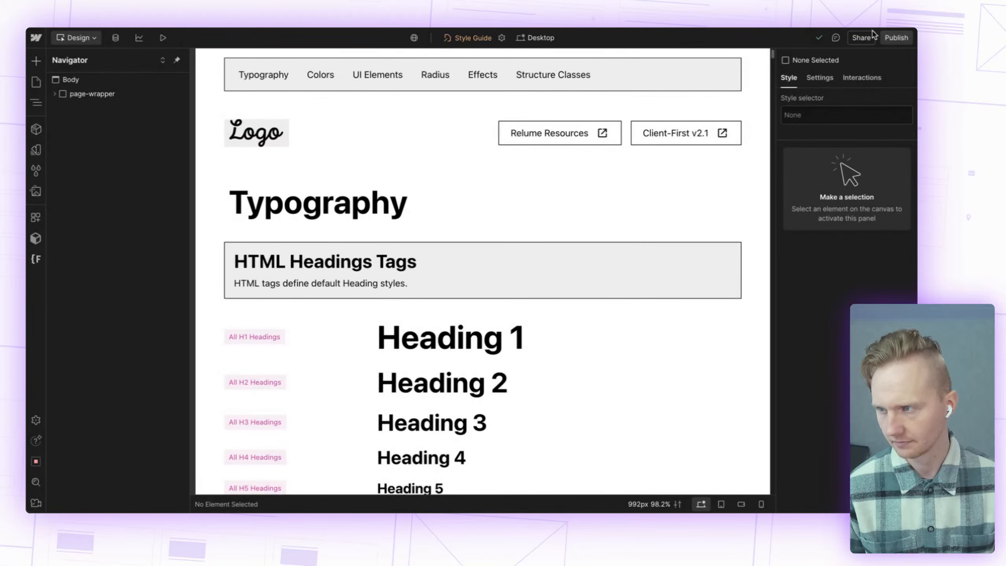
{"action": "left_click", "coordinate": [36, 217]}
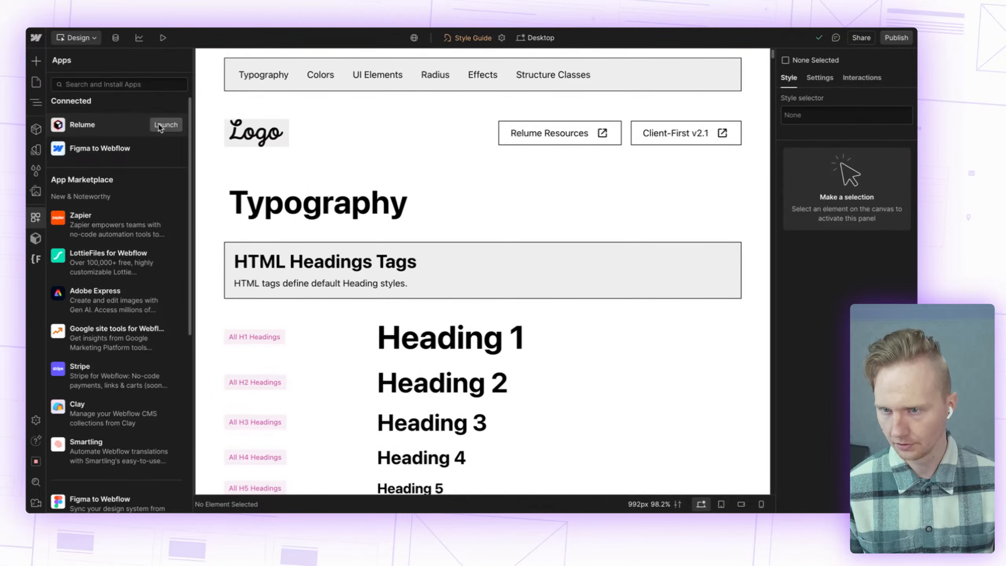
{"action": "left_click", "coordinate": [163, 125]}
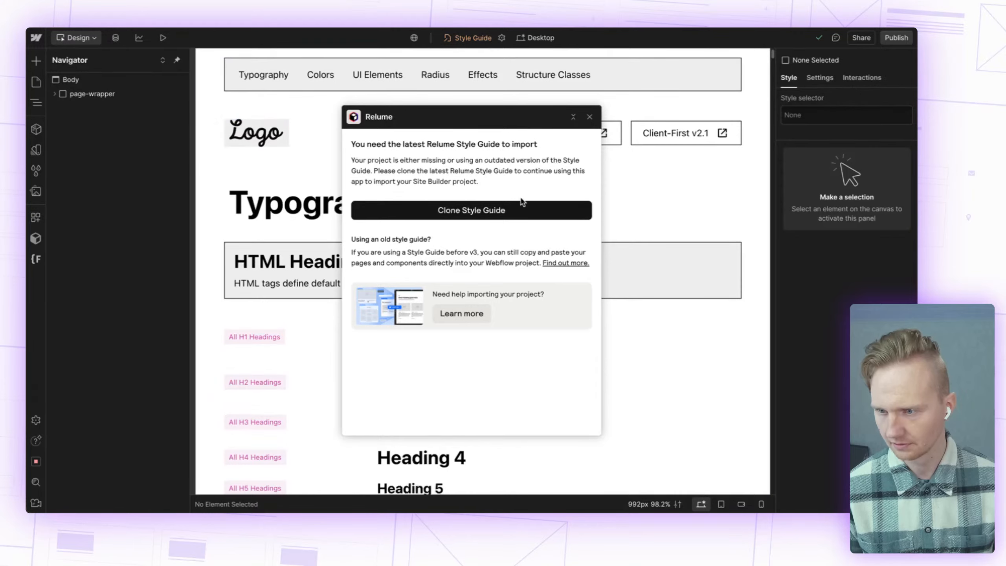
{"action": "left_click", "coordinate": [589, 117]}
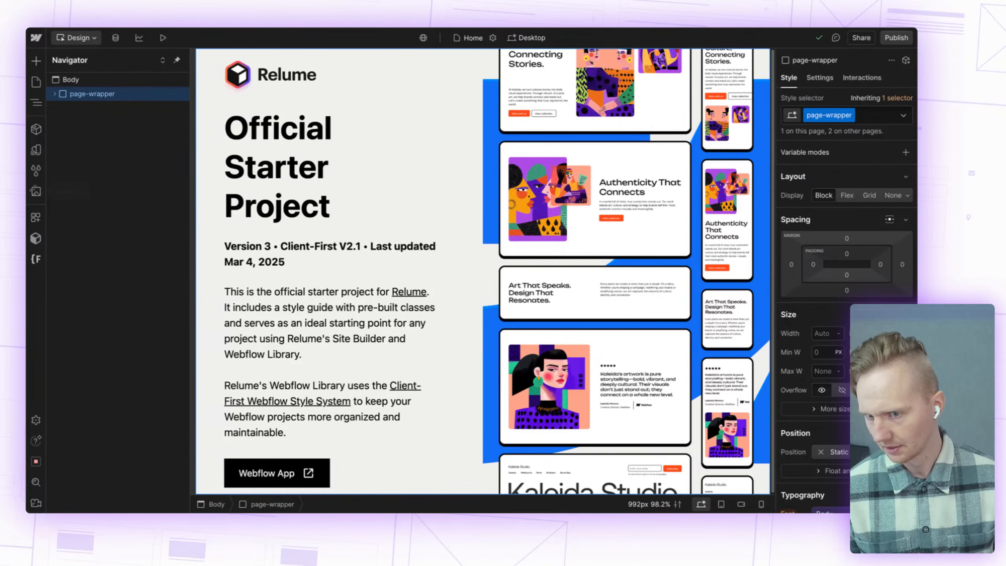
Step: Install the Relume Site Builder Import app on the "One more" site, check its project list, and close the app window
{"action": "left_click", "coordinate": [36, 218]}
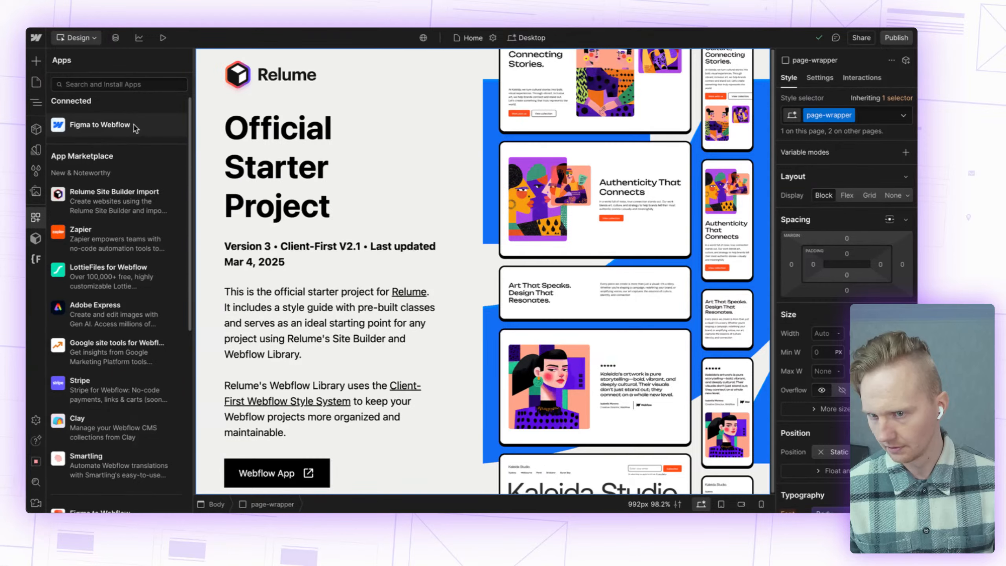
{"action": "left_click", "coordinate": [146, 200]}
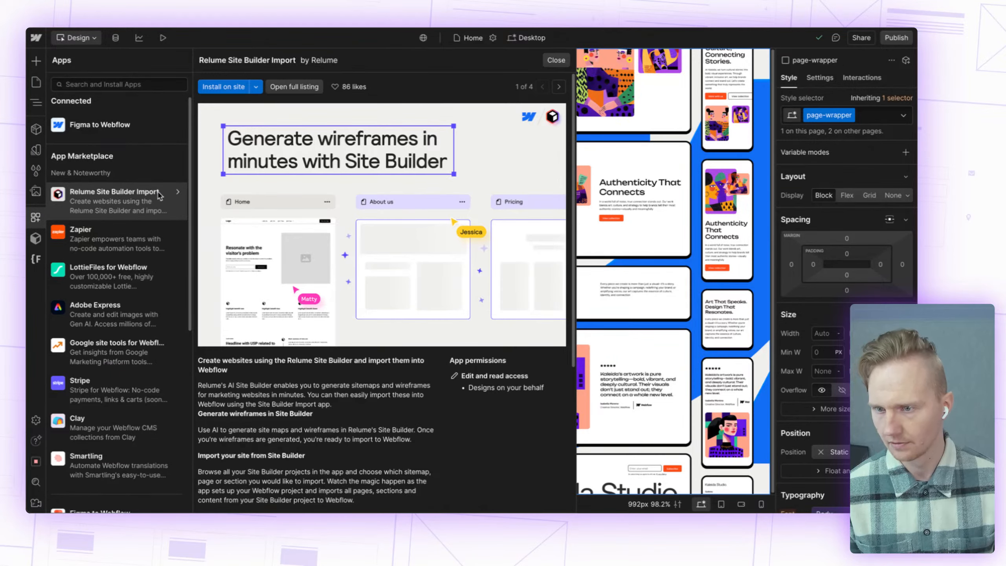
{"action": "left_click", "coordinate": [222, 86]}
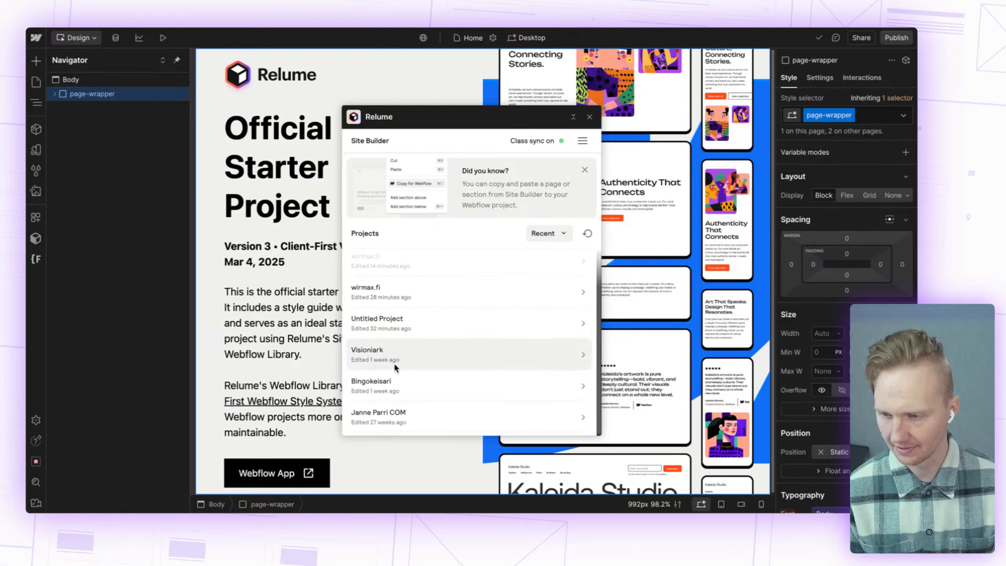
{"action": "left_click", "coordinate": [590, 118]}
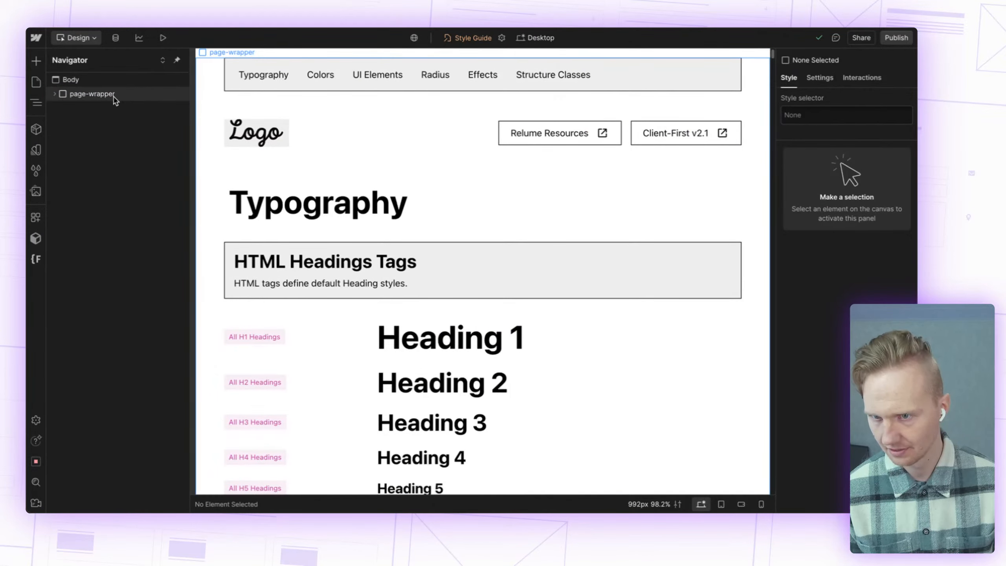
Step: Paste the page-wrapper copied from the "One more" Home page into the body of the Wirmax example site's Home page
{"action": "left_click", "coordinate": [76, 95]}
{"action": "left_click", "coordinate": [38, 83]}
{"action": "left_click", "coordinate": [84, 116]}
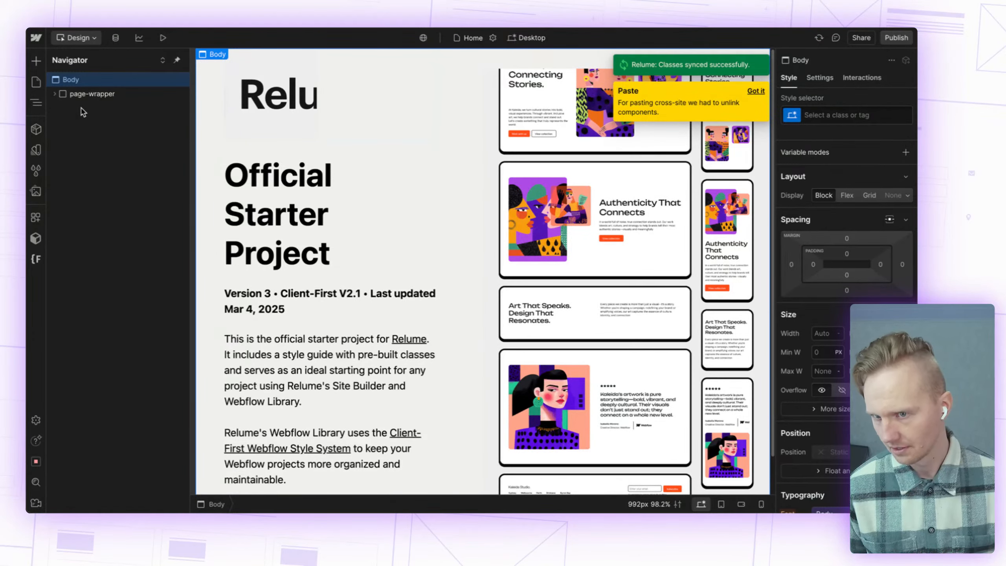
Step: Delete the unlinked global-styles block from the pasted page-wrapper on the Home page
{"action": "left_click", "coordinate": [54, 93]}
{"action": "left_click", "coordinate": [61, 108]}
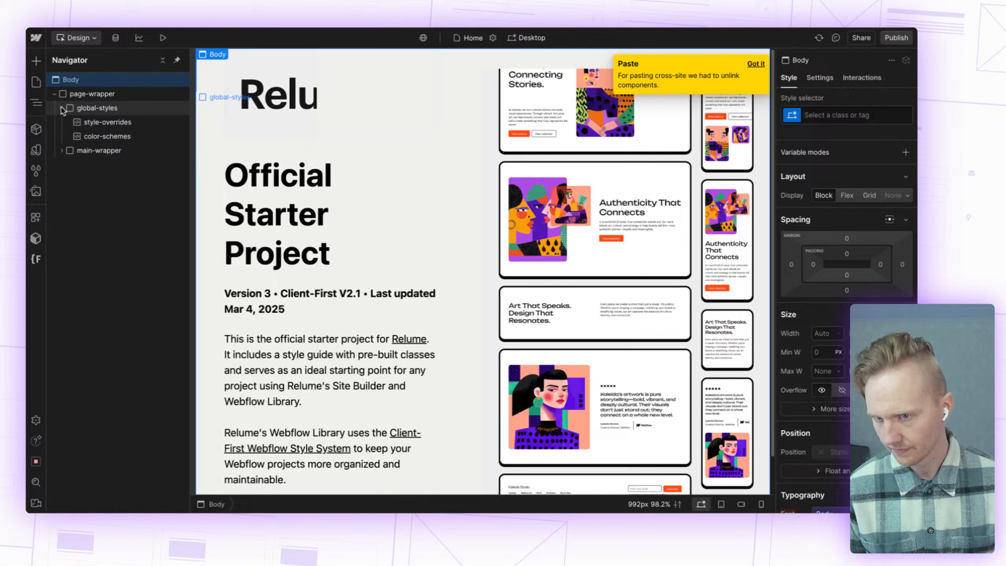
{"action": "left_click", "coordinate": [120, 109]}
{"action": "key", "text": "Delete"}
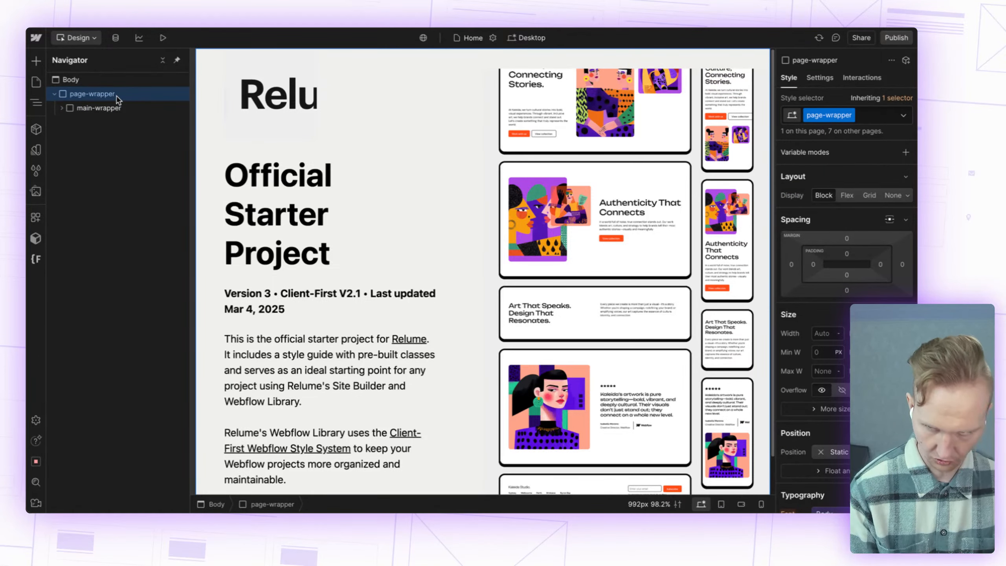
Step: Insert the Global Styles component into the page-wrapper and move it above main-wrapper
{"action": "key", "text": "ctrl+k"}
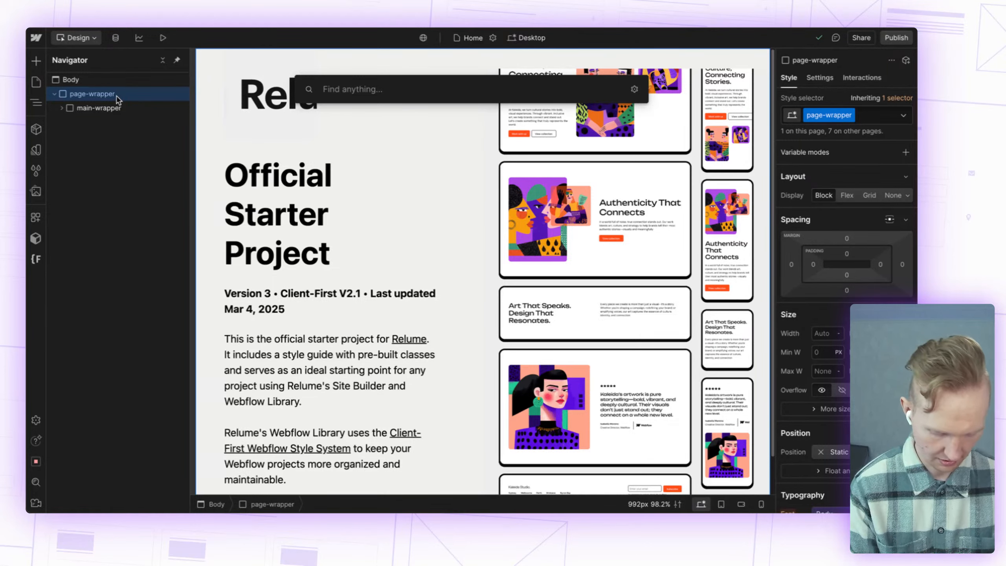
{"action": "type", "text": "glo"}
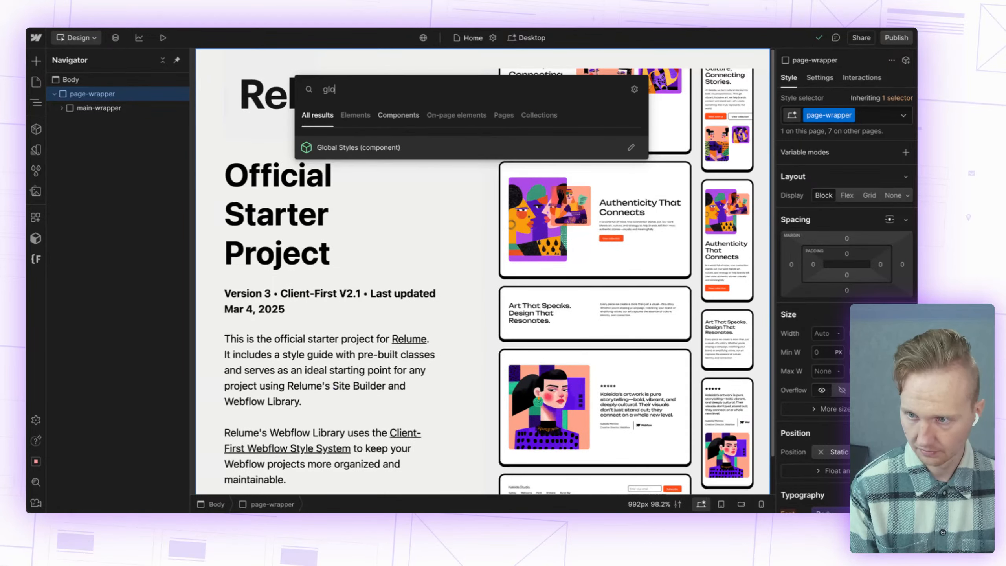
{"action": "left_click", "coordinate": [316, 148]}
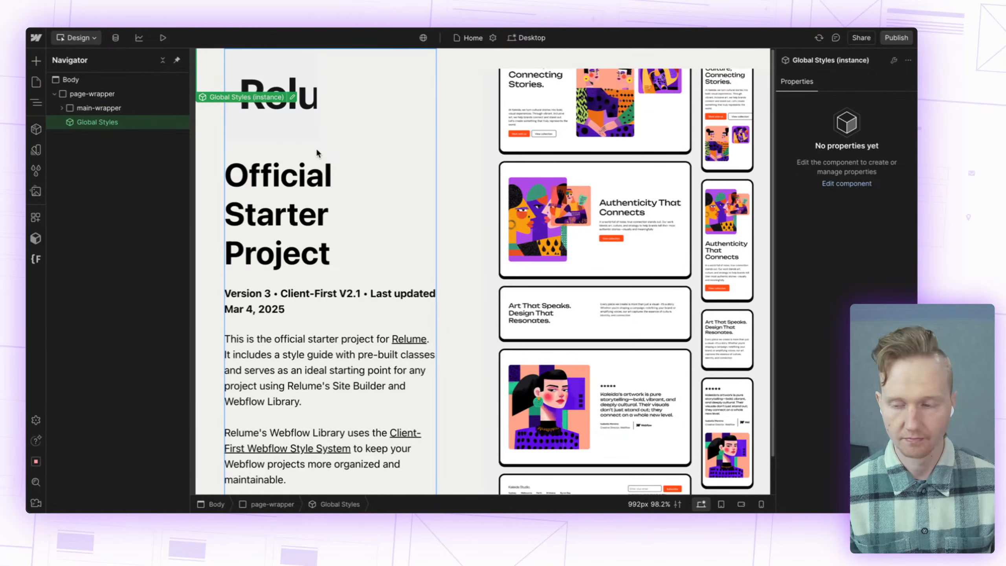
{"action": "left_click_drag", "start_coordinate": [92, 123], "coordinate": [93, 104]}
Step: Inspect the nested structure of the "(delete this)" section and its logo image on the Home page
{"action": "left_click", "coordinate": [317, 110]}
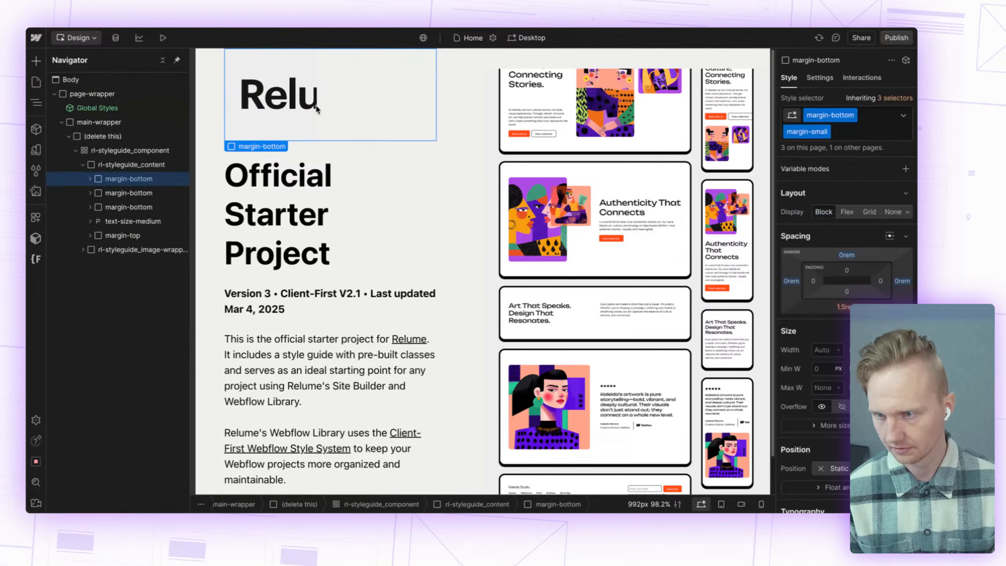
{"action": "left_click", "coordinate": [69, 137]}
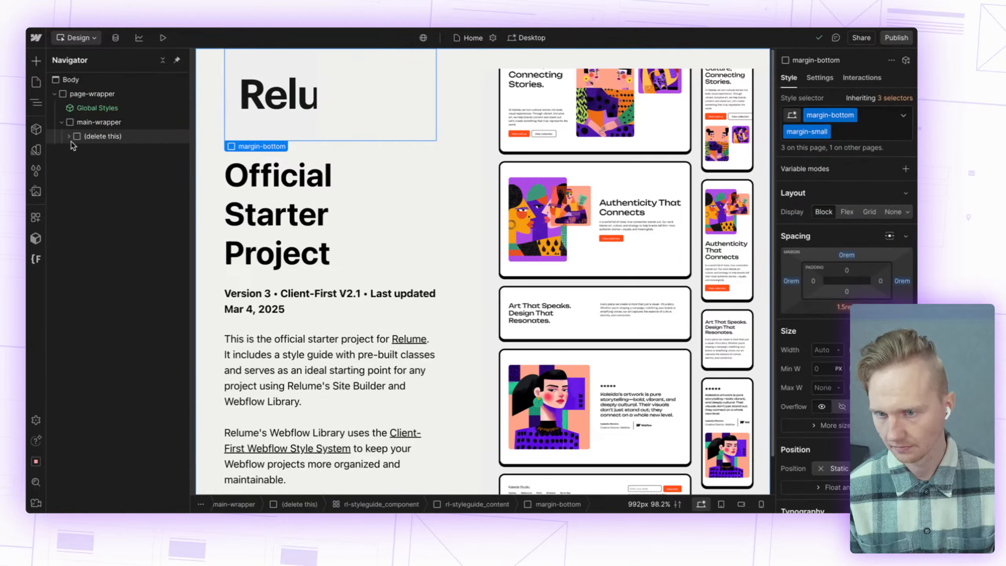
{"action": "left_click", "coordinate": [69, 136]}
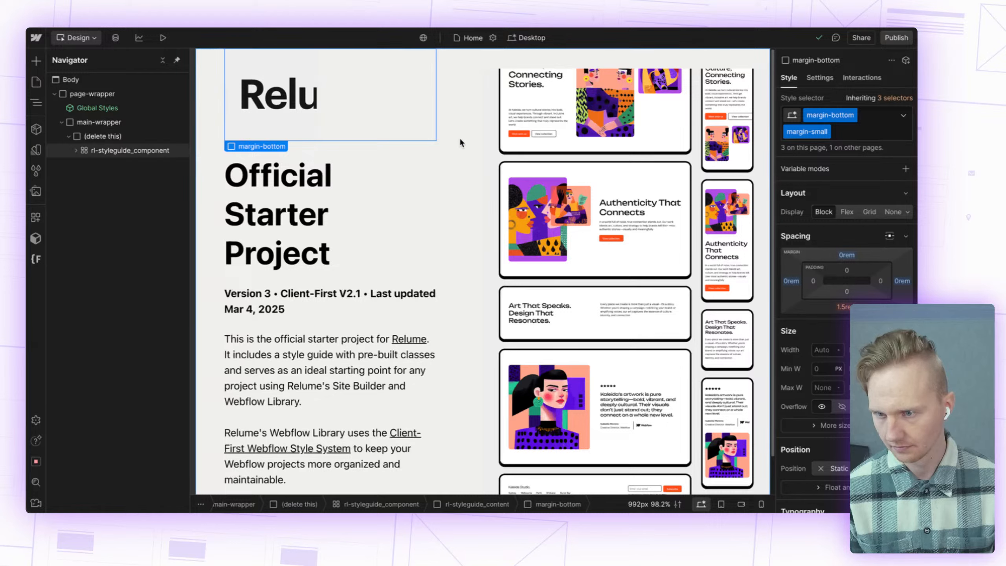
{"action": "left_click", "coordinate": [288, 106]}
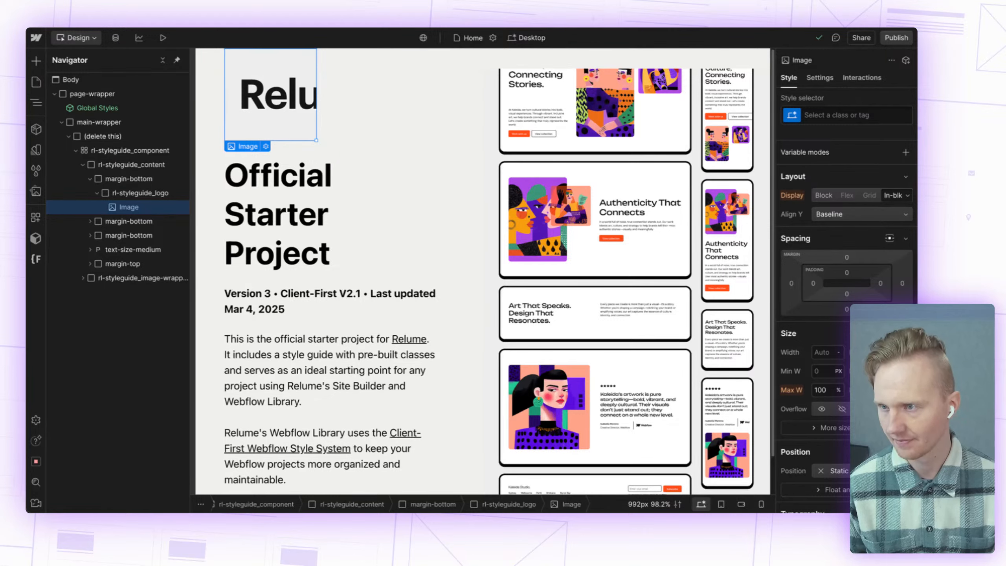
{"action": "scroll", "coordinate": [657, 305], "scroll_direction": "down", "scroll_amount": 1}
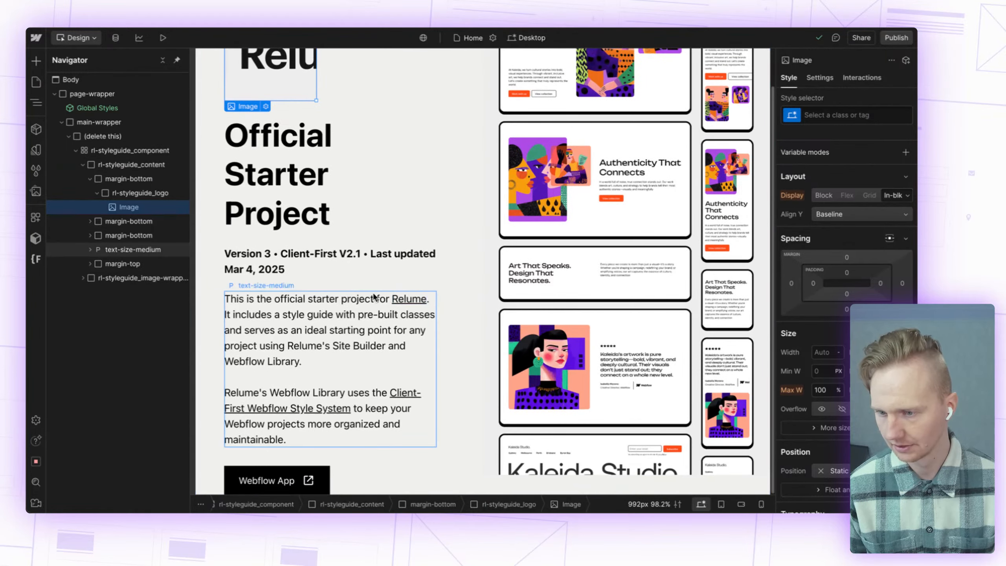
{"action": "scroll", "coordinate": [374, 296], "scroll_direction": "up", "scroll_amount": 1}
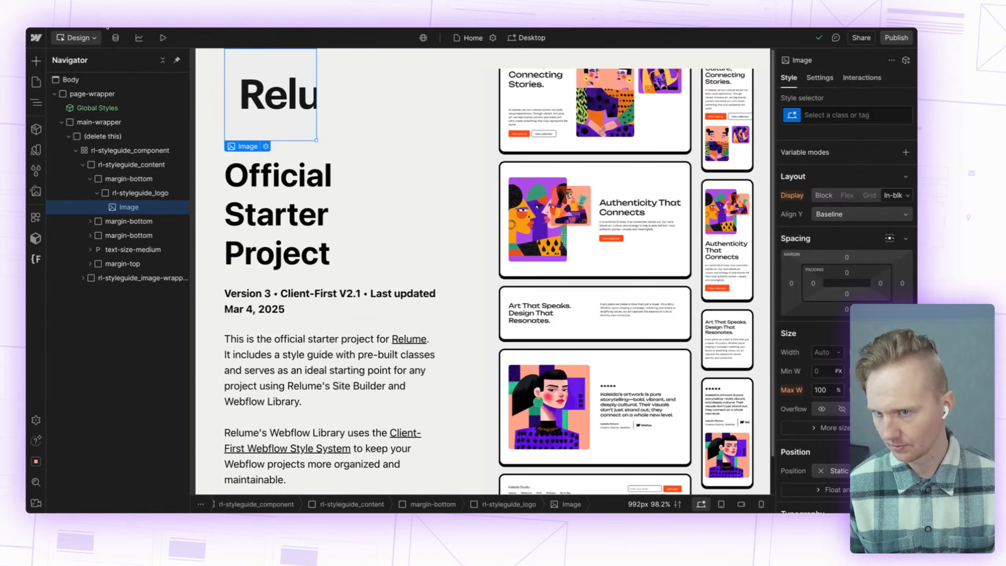
Step: Reload the Wirmax example site in the Designer, try launching the Relume app on it again, and close the app window
{"action": "left_click", "coordinate": [138, 37]}
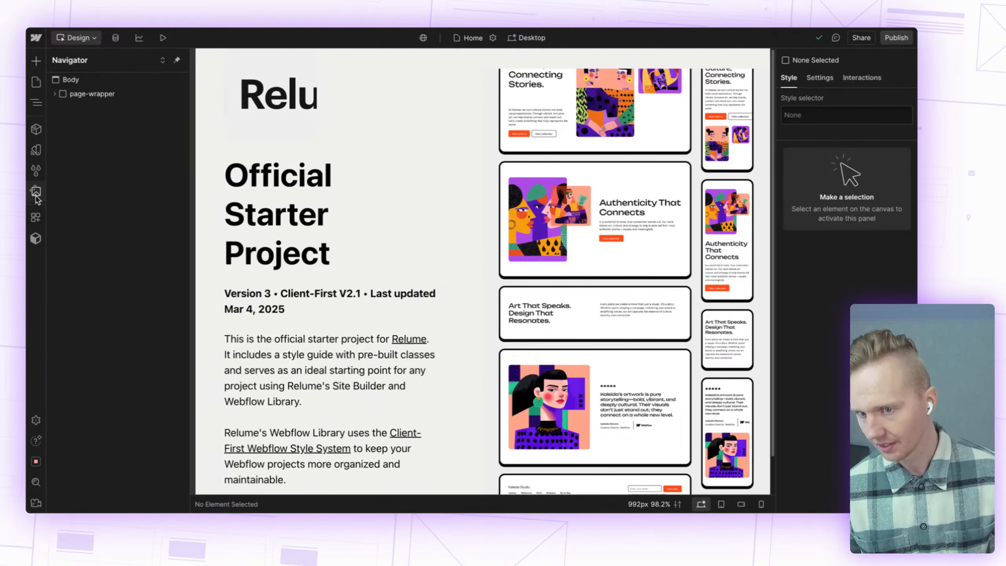
{"action": "left_click", "coordinate": [36, 217]}
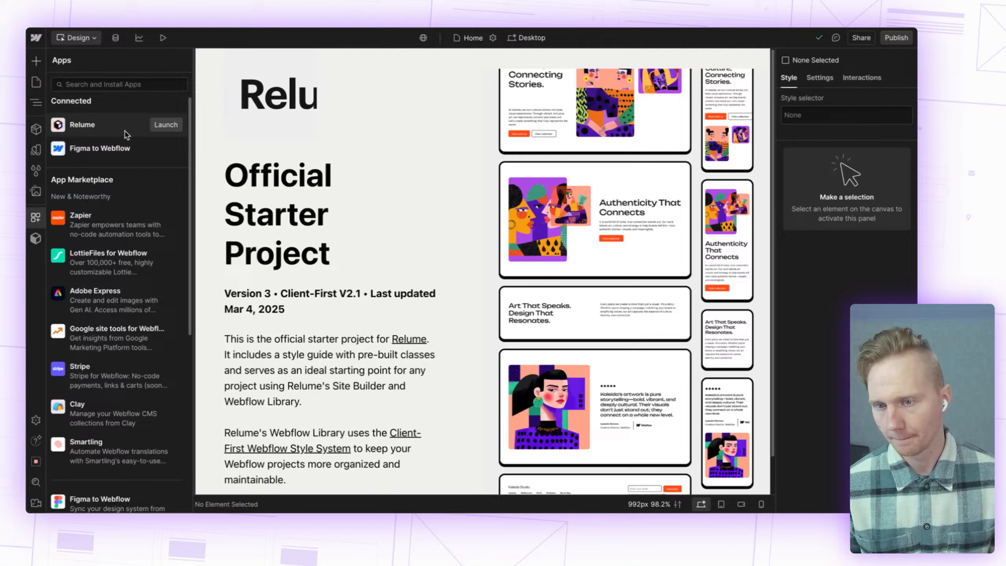
{"action": "left_click", "coordinate": [169, 125]}
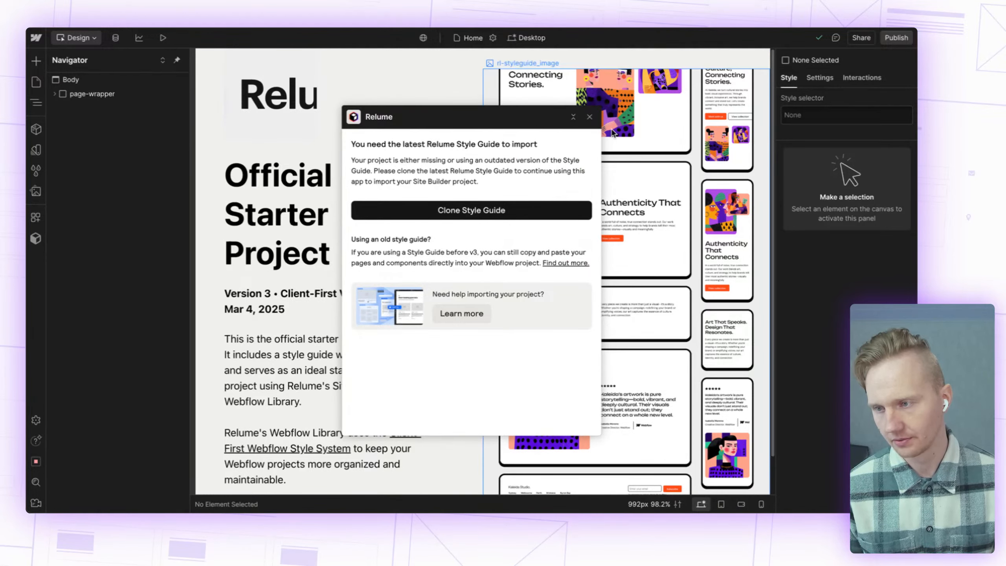
{"action": "left_click", "coordinate": [590, 118]}
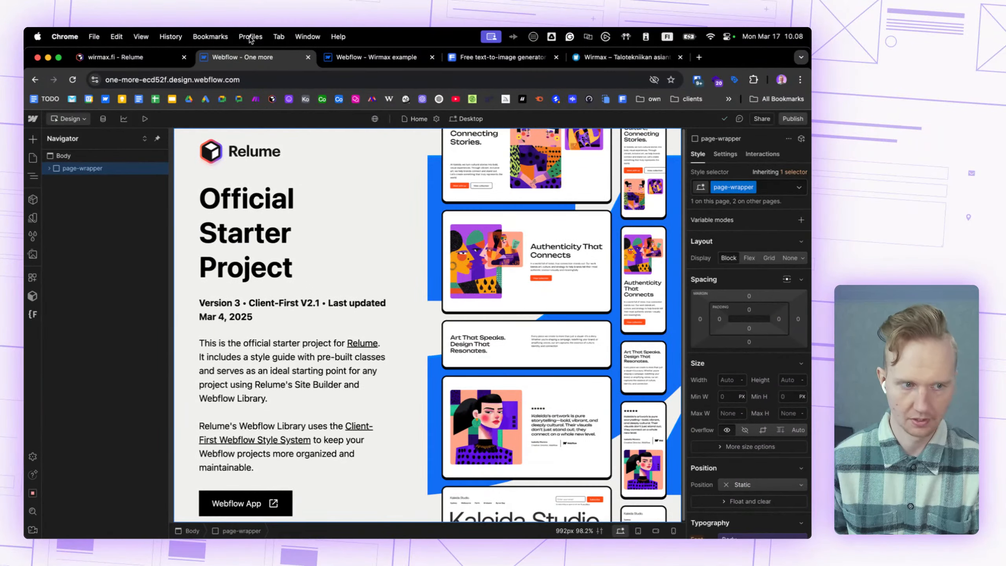
Step: Return to the "One more" site, launch the Relume app, and open the most recently edited wirmax.fi project for import
{"action": "left_click", "coordinate": [365, 64]}
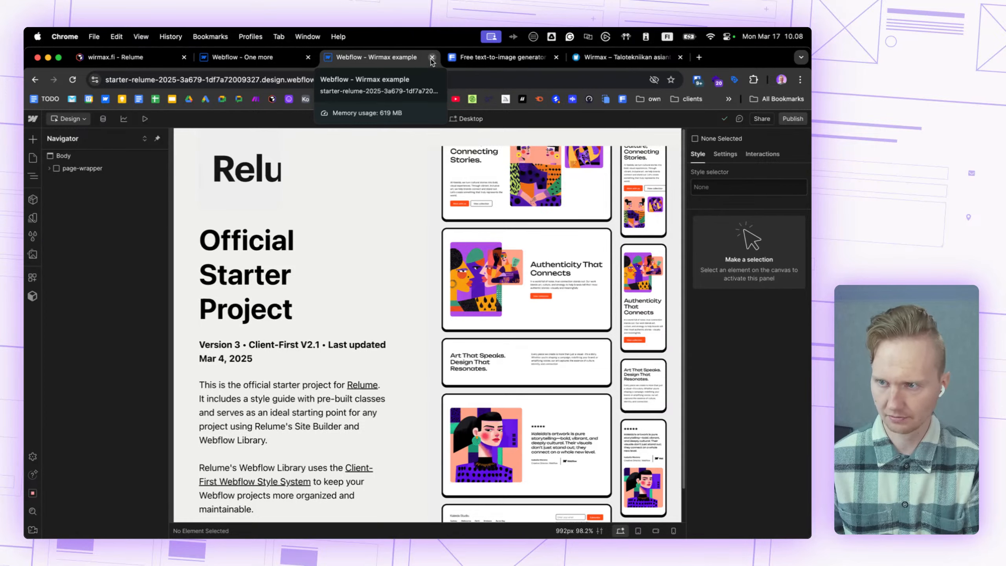
{"action": "left_click", "coordinate": [249, 58]}
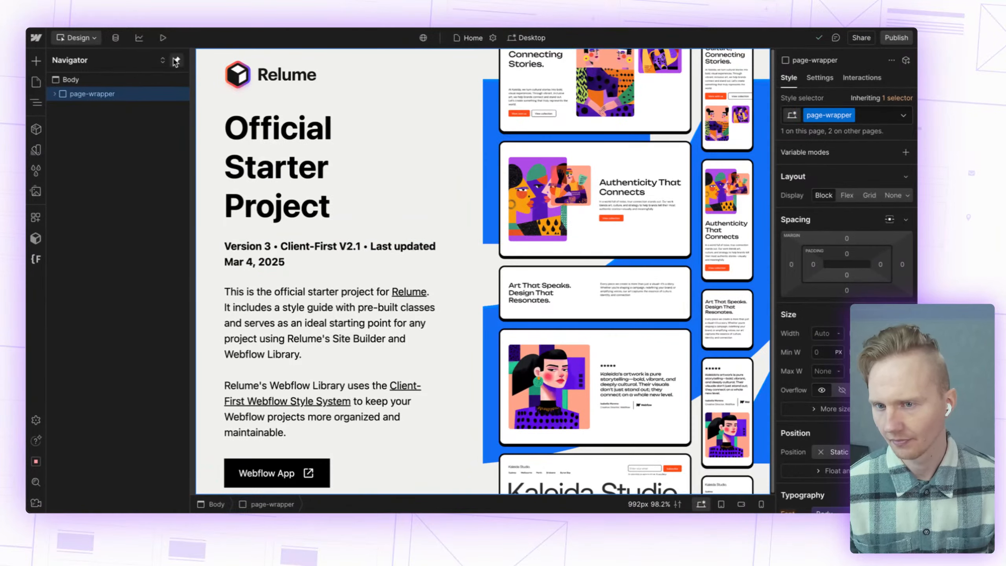
{"action": "left_click", "coordinate": [35, 218]}
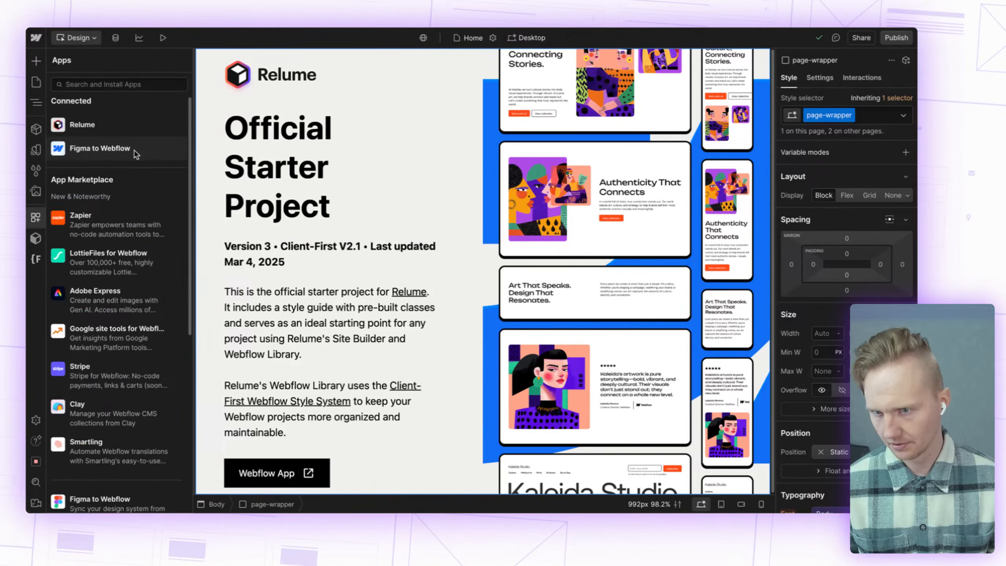
{"action": "left_click", "coordinate": [174, 124]}
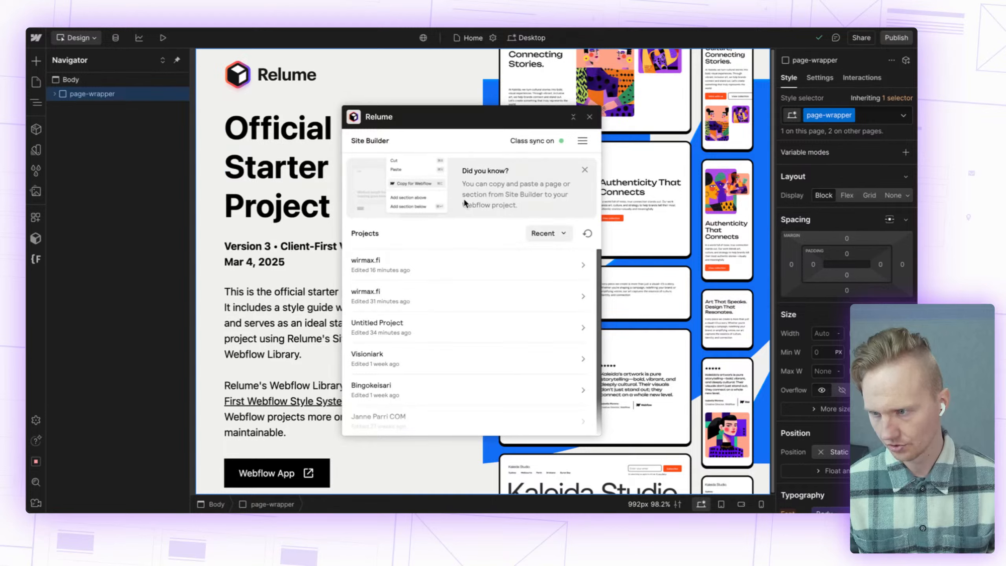
{"action": "left_click", "coordinate": [450, 270]}
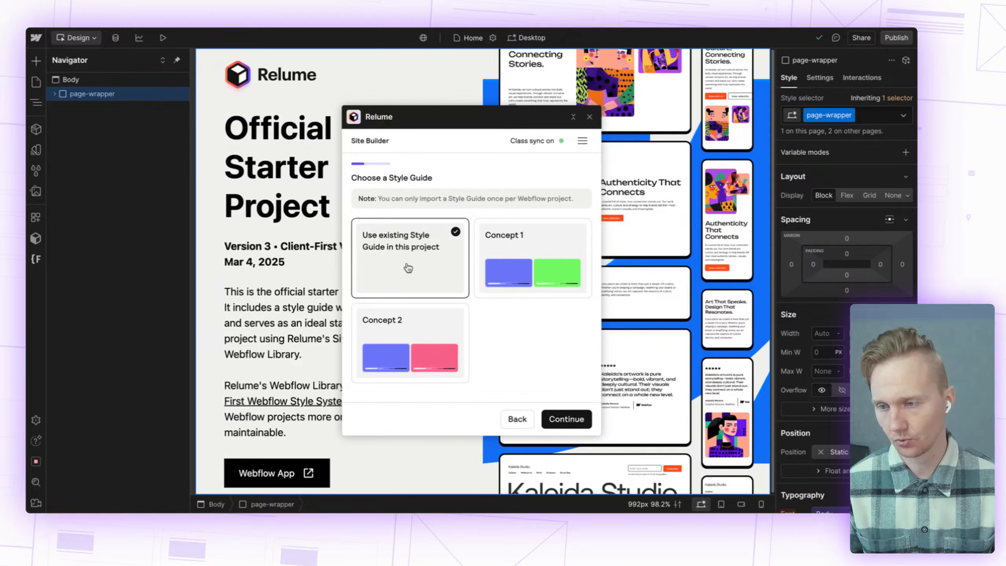
Step: Choose Concept 1 as the Style Guide to import and continue to the page selection
{"action": "left_click", "coordinate": [533, 242]}
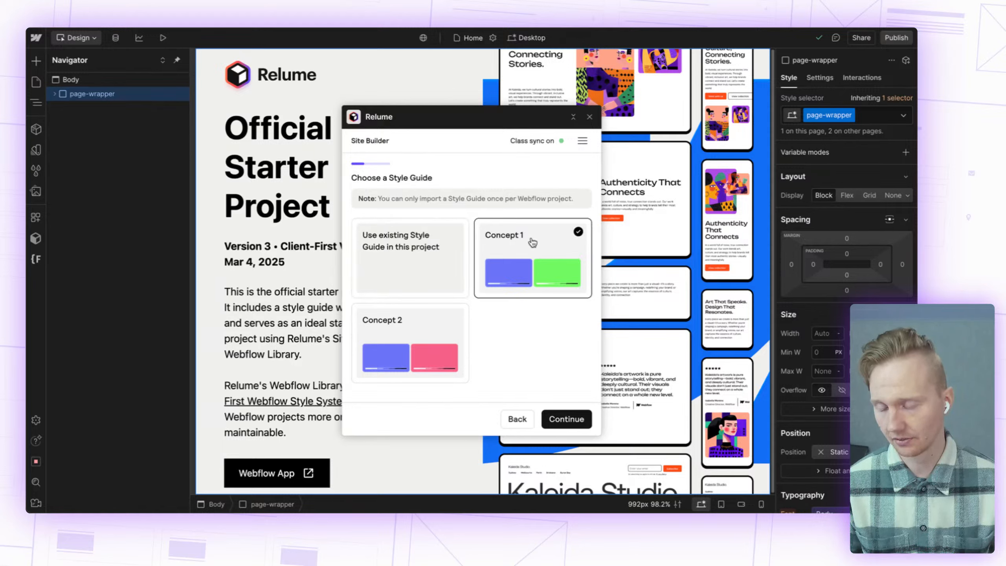
{"action": "left_click", "coordinate": [401, 324]}
{"action": "left_click", "coordinate": [523, 269]}
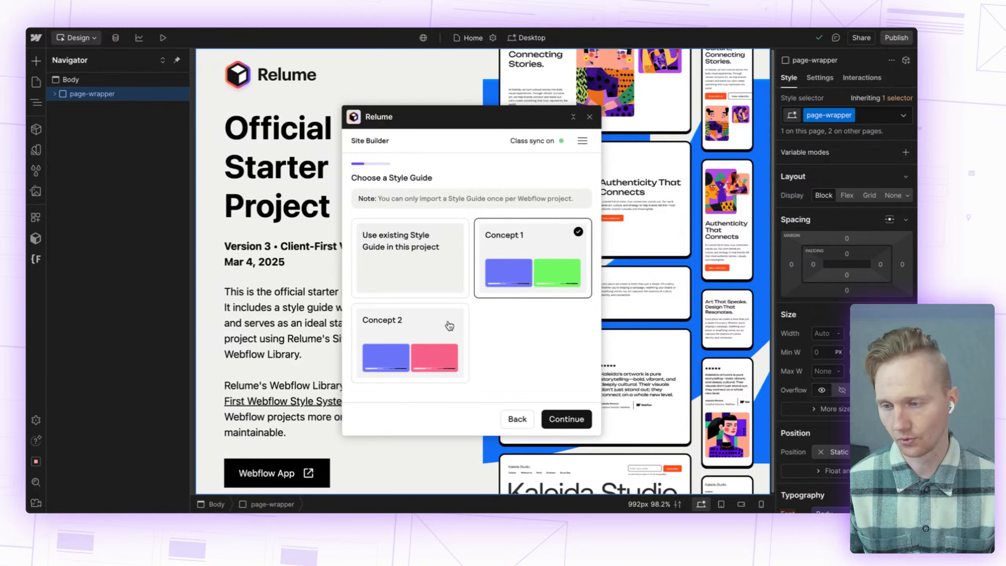
{"action": "left_click", "coordinate": [411, 333]}
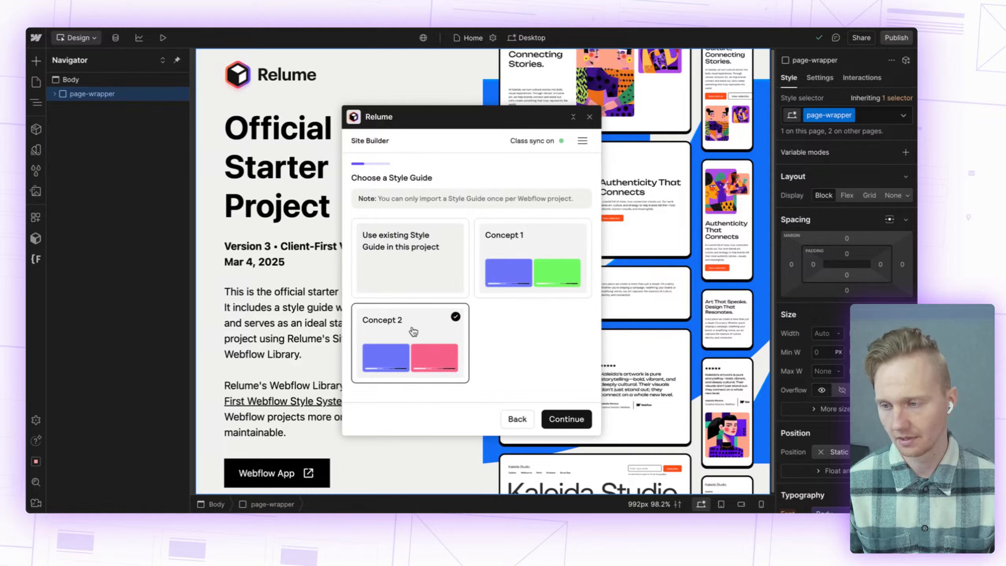
{"action": "left_click", "coordinate": [519, 241]}
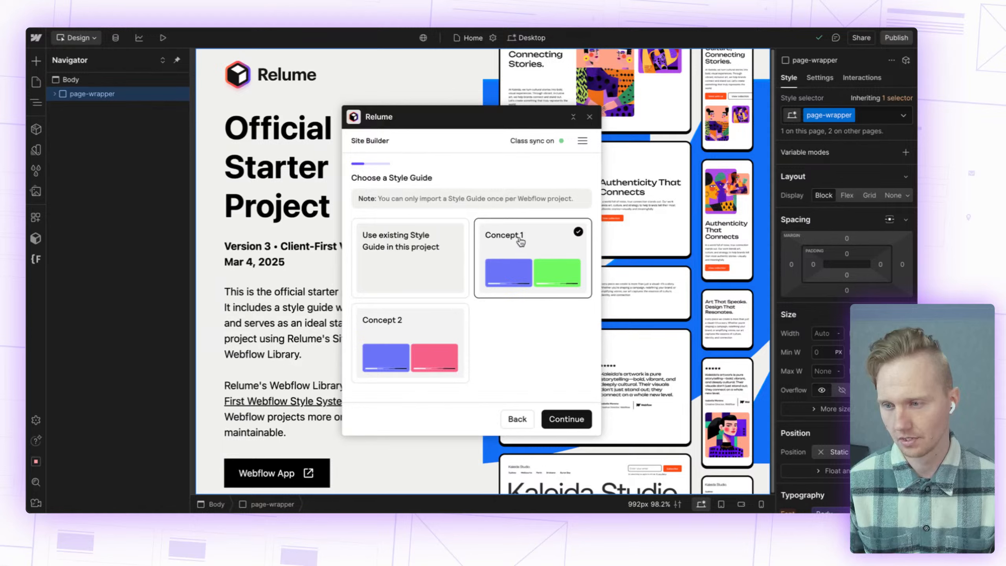
{"action": "left_click", "coordinate": [415, 252]}
{"action": "left_click", "coordinate": [542, 246]}
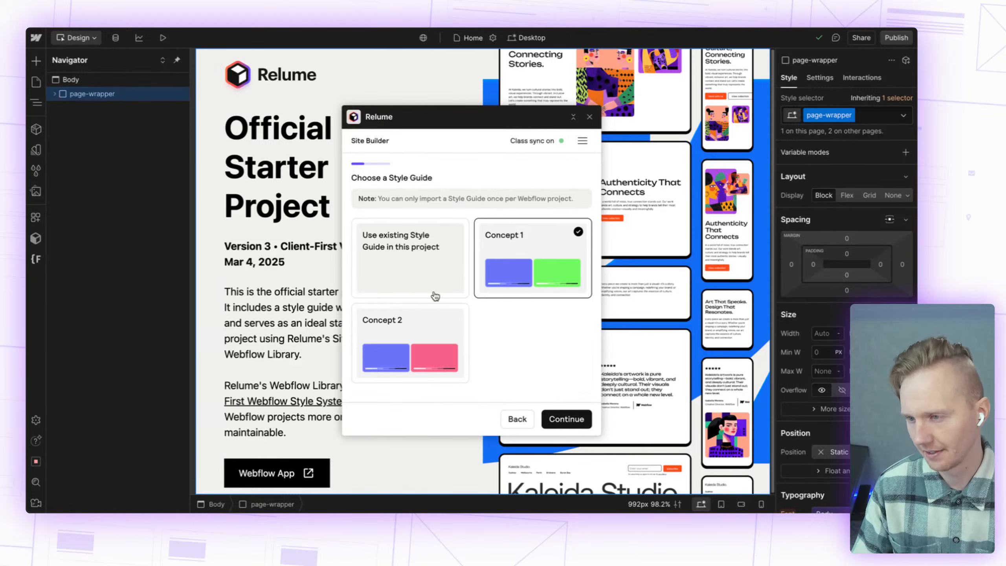
{"action": "left_click", "coordinate": [563, 420]}
Step: Deselect all pages, select only Home for import, and review the rest of the page list
{"action": "scroll", "coordinate": [432, 266], "scroll_direction": "down", "scroll_amount": 2}
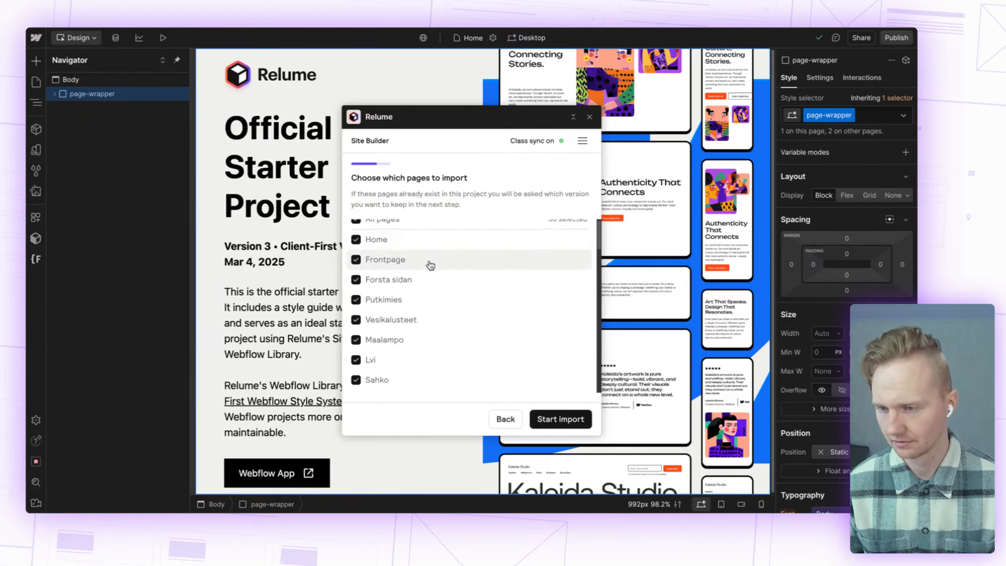
{"action": "scroll", "coordinate": [432, 265], "scroll_direction": "up", "scroll_amount": 2}
{"action": "left_click", "coordinate": [356, 228]}
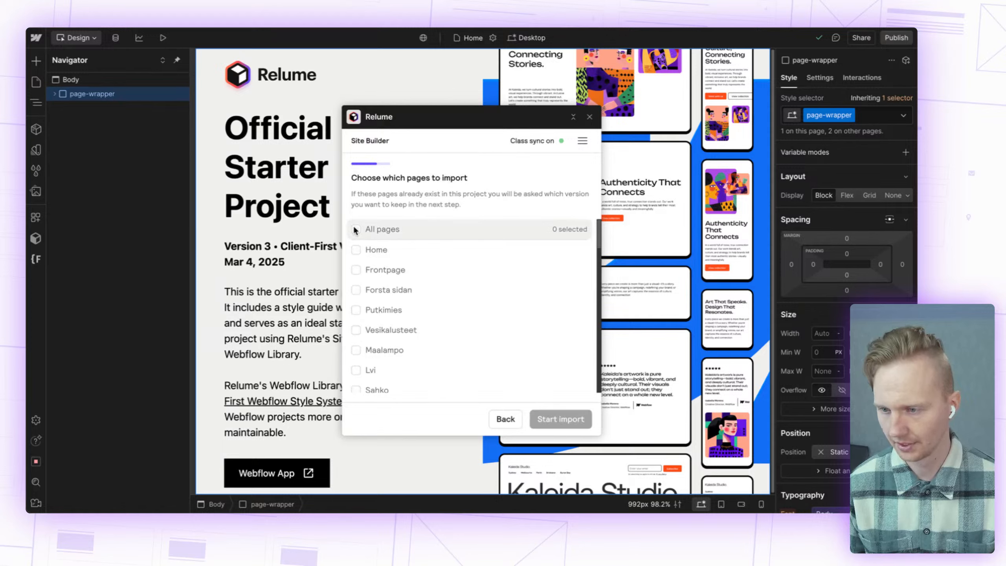
{"action": "left_click", "coordinate": [356, 249]}
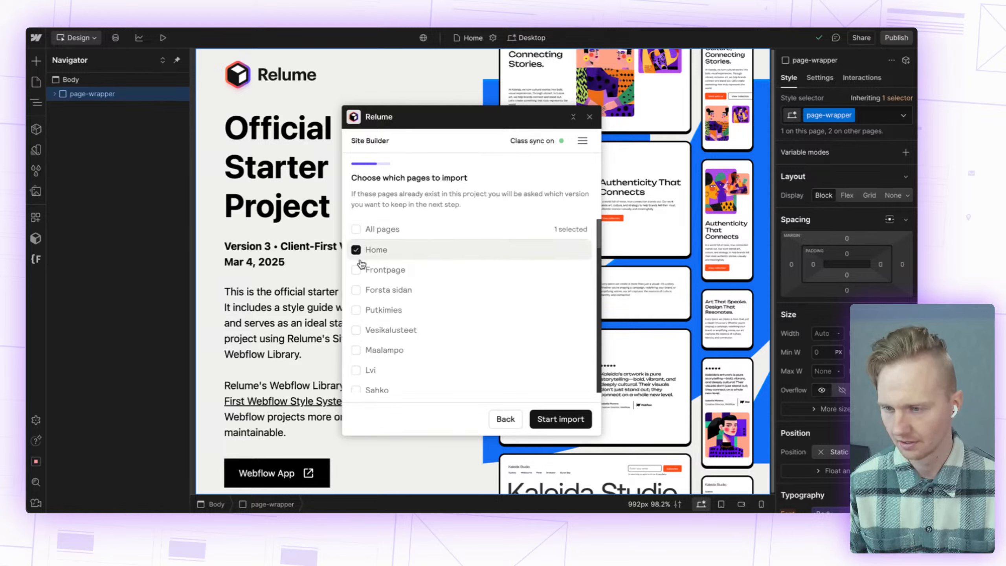
{"action": "scroll", "coordinate": [356, 269], "scroll_direction": "down", "scroll_amount": 1}
{"action": "scroll", "coordinate": [363, 343], "scroll_direction": "down", "scroll_amount": 10}
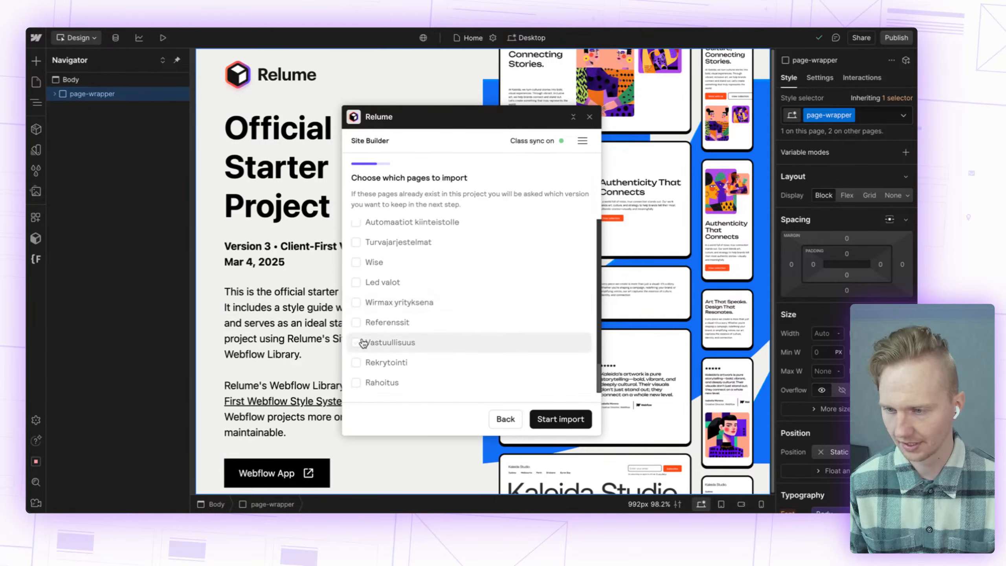
{"action": "scroll", "coordinate": [359, 340], "scroll_direction": "up", "scroll_amount": 10}
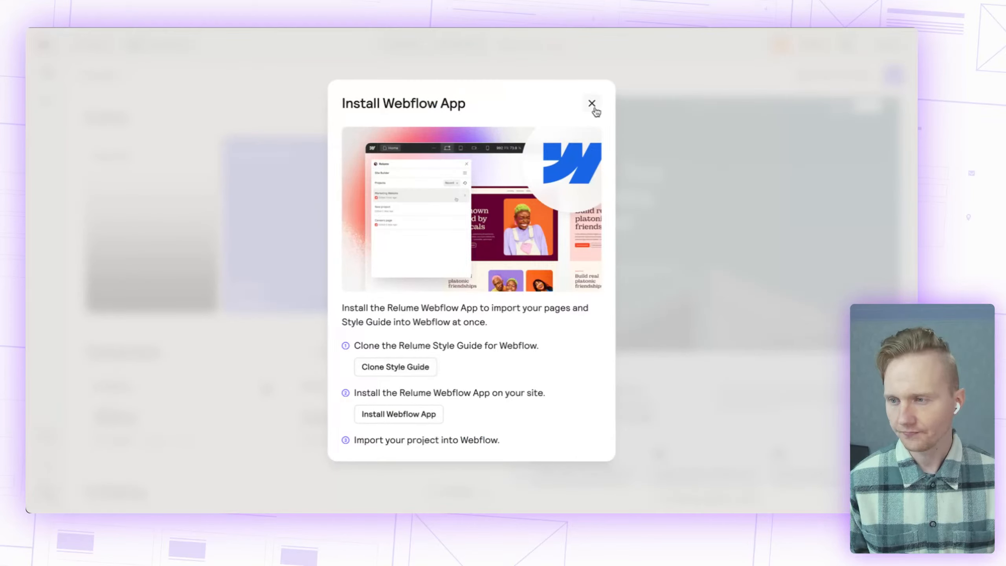
Step: Dismiss the Webflow app installation instructions in Relume and review the wirmax.fi project's sitemap around the Home page
{"action": "left_click", "coordinate": [592, 103]}
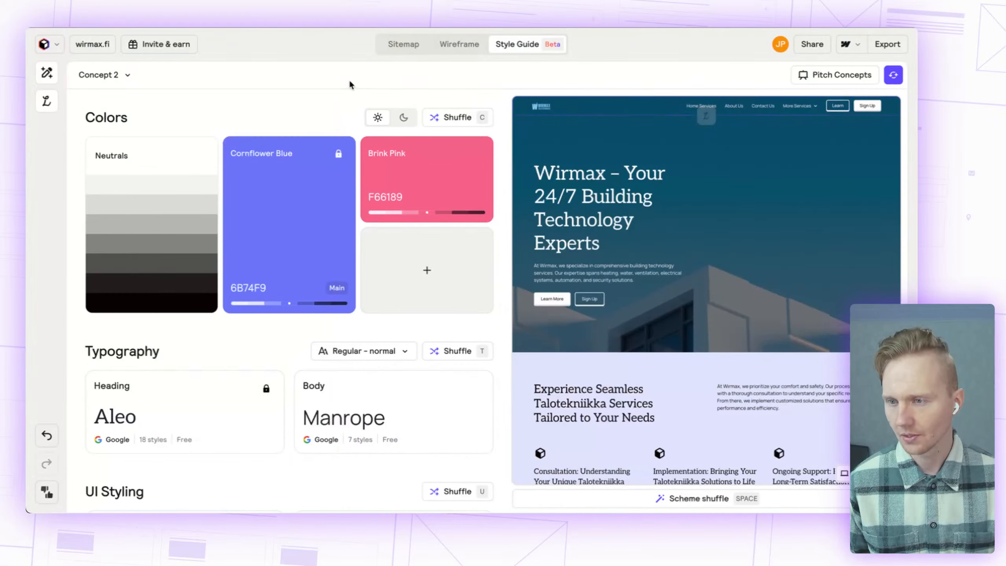
{"action": "left_click", "coordinate": [459, 44]}
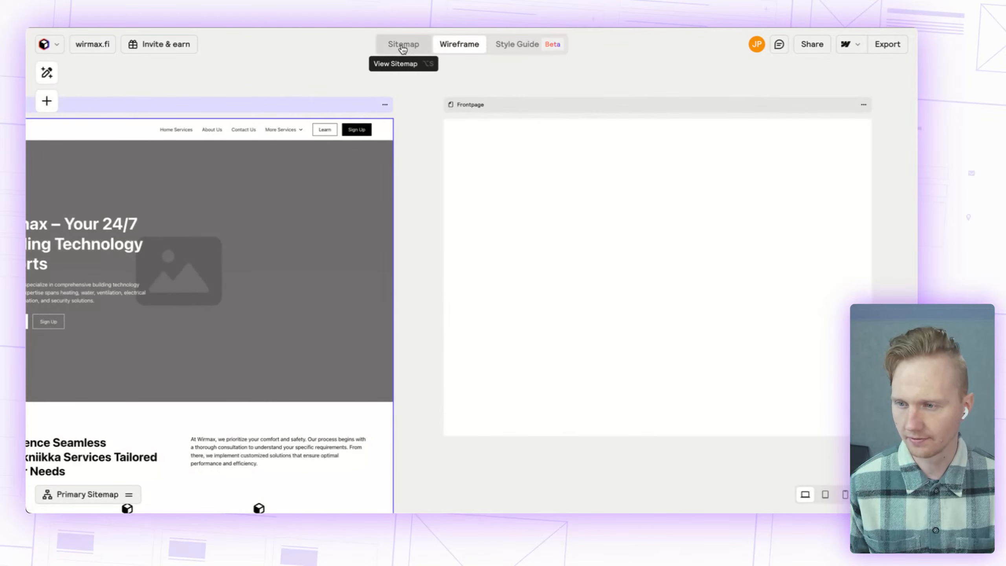
{"action": "left_click", "coordinate": [404, 46]}
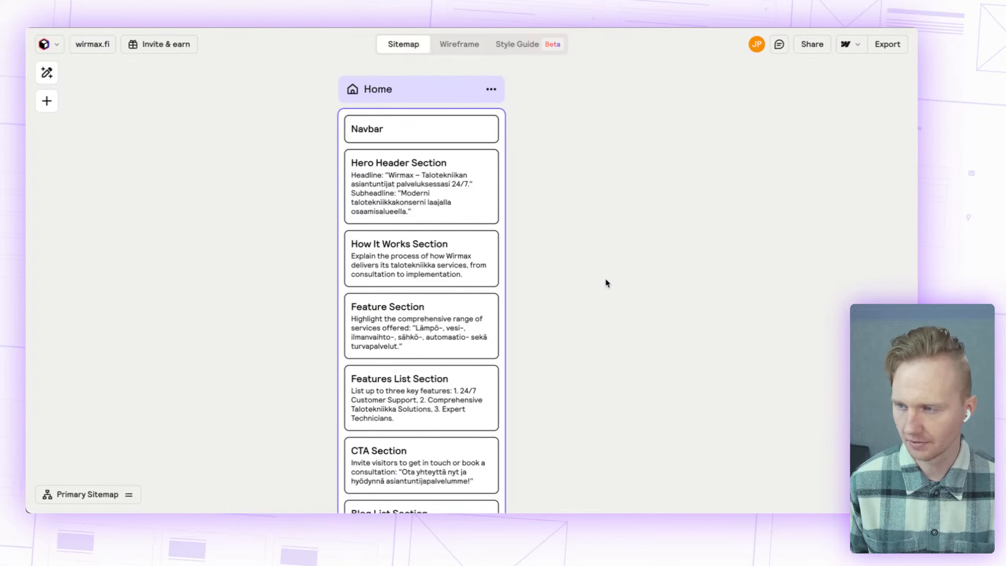
{"action": "scroll", "coordinate": [604, 280], "scroll_direction": "down", "scroll_amount": 10}
{"action": "scroll", "coordinate": [600, 305], "scroll_direction": "down", "scroll_amount": 4}
{"action": "scroll", "coordinate": [589, 269], "scroll_direction": "up", "scroll_amount": 2}
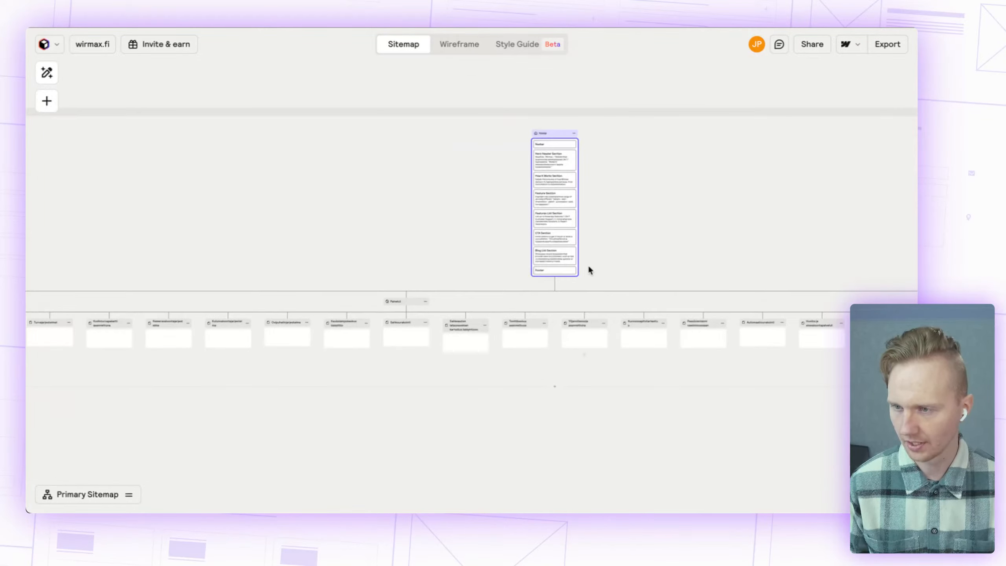
Step: Examine the Home page wireframe in Relume, from the hero header down through the services and customer support sections
{"action": "left_click", "coordinate": [454, 45]}
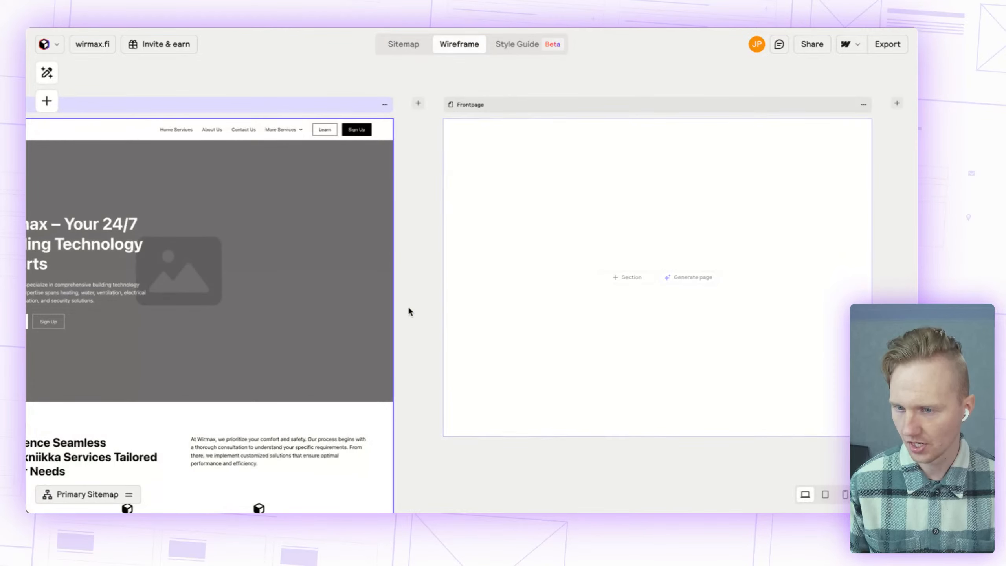
{"action": "scroll", "coordinate": [268, 325], "scroll_direction": "left", "scroll_amount": 5}
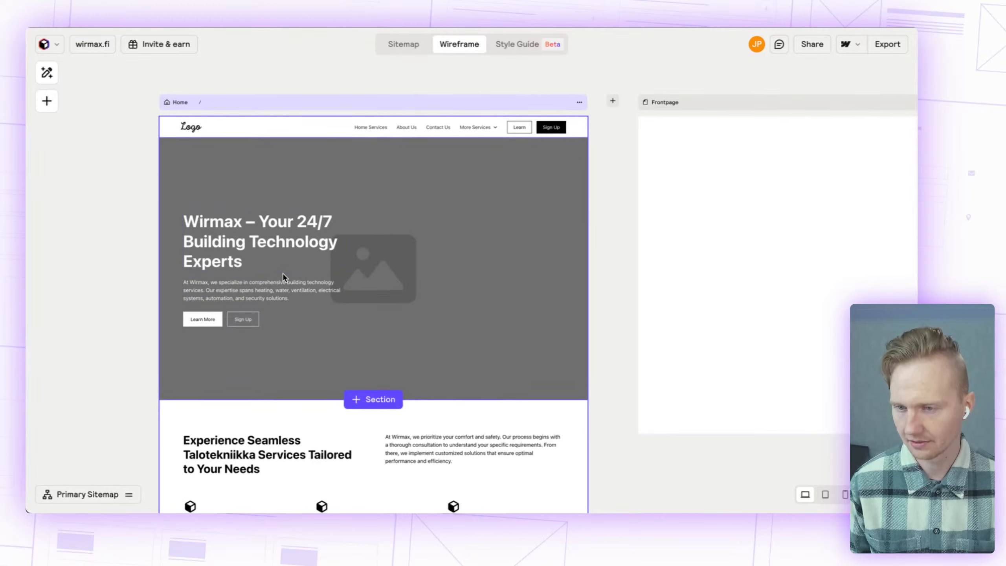
{"action": "scroll", "coordinate": [284, 274], "scroll_direction": "down", "scroll_amount": 5}
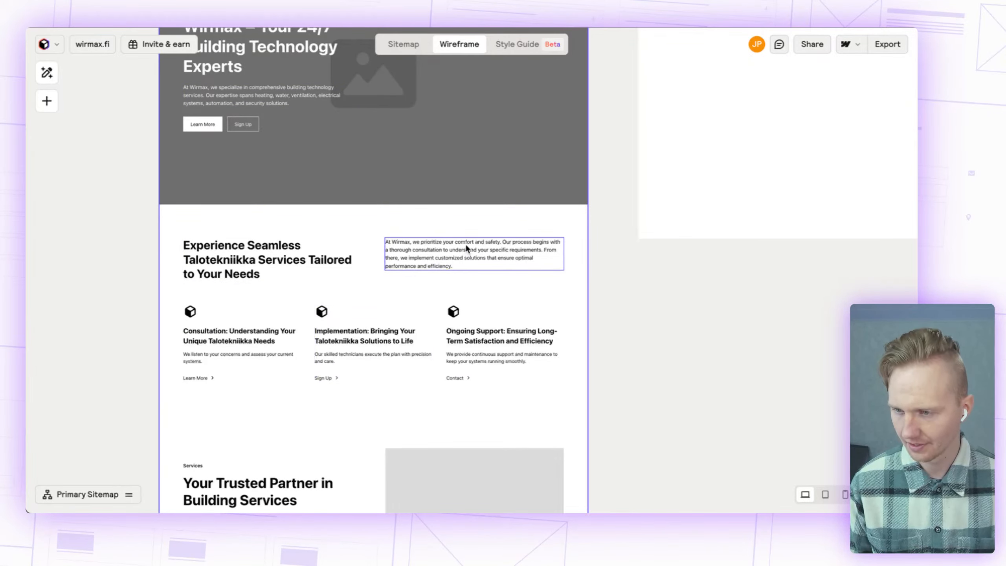
{"action": "scroll", "coordinate": [506, 303], "scroll_direction": "down", "scroll_amount": 3}
{"action": "scroll", "coordinate": [449, 315], "scroll_direction": "down", "scroll_amount": 5}
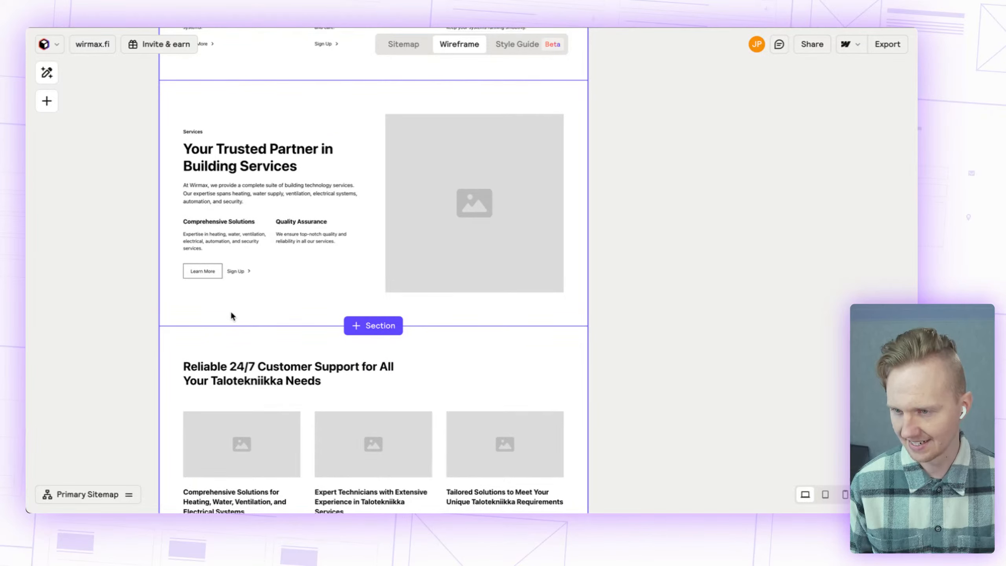
{"action": "scroll", "coordinate": [519, 345], "scroll_direction": "down", "scroll_amount": 1}
{"action": "scroll", "coordinate": [520, 305], "scroll_direction": "down", "scroll_amount": 5}
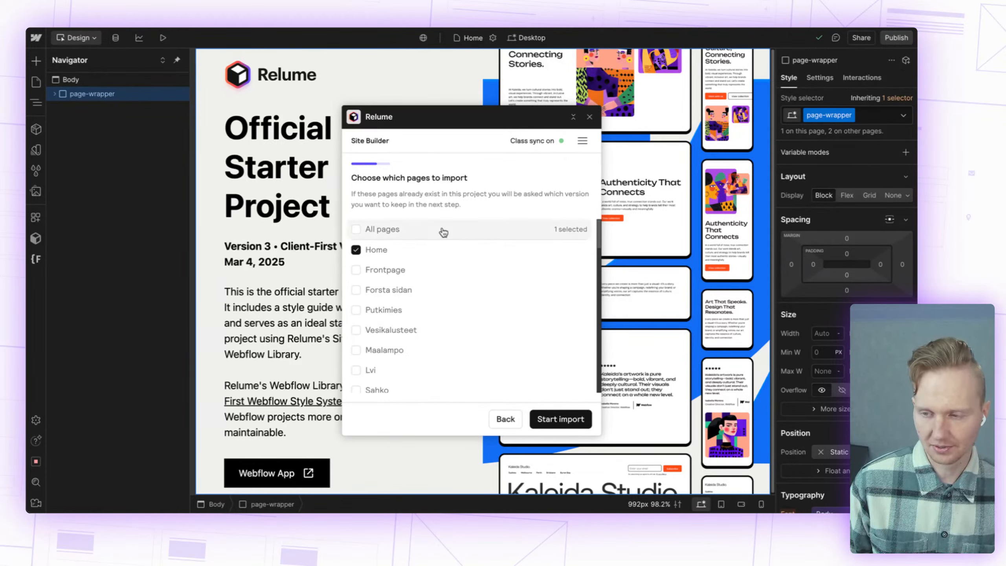
Step: Return to Webflow, import the Home page with the Relume app, and close the app window once the import finishes
{"action": "left_click", "coordinate": [562, 418]}
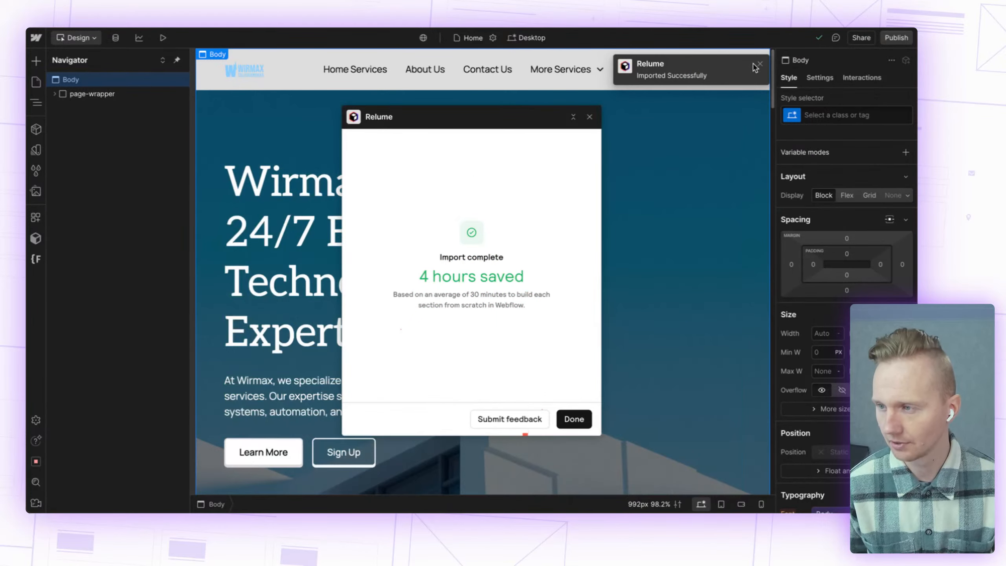
{"action": "left_click", "coordinate": [574, 419]}
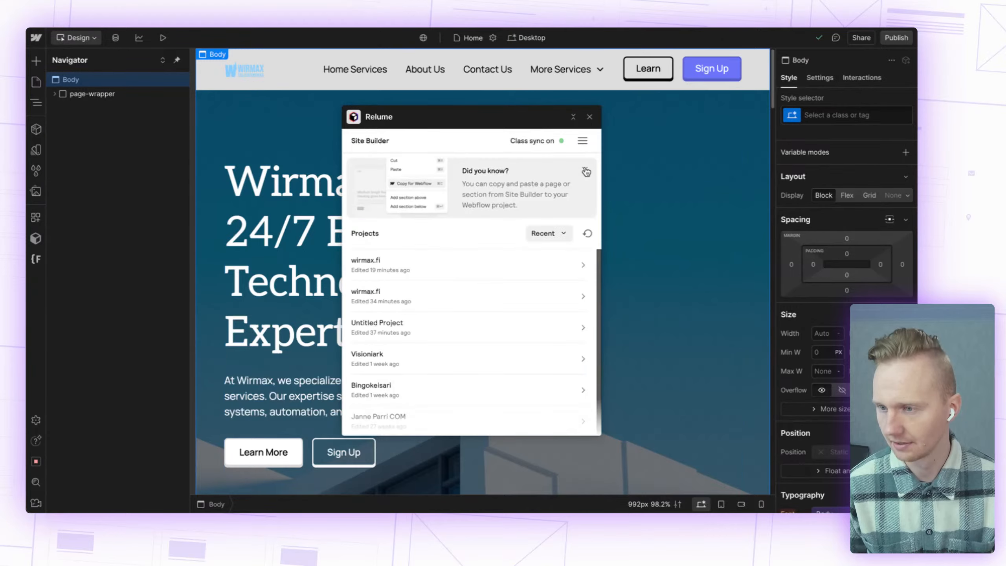
{"action": "left_click", "coordinate": [590, 116]}
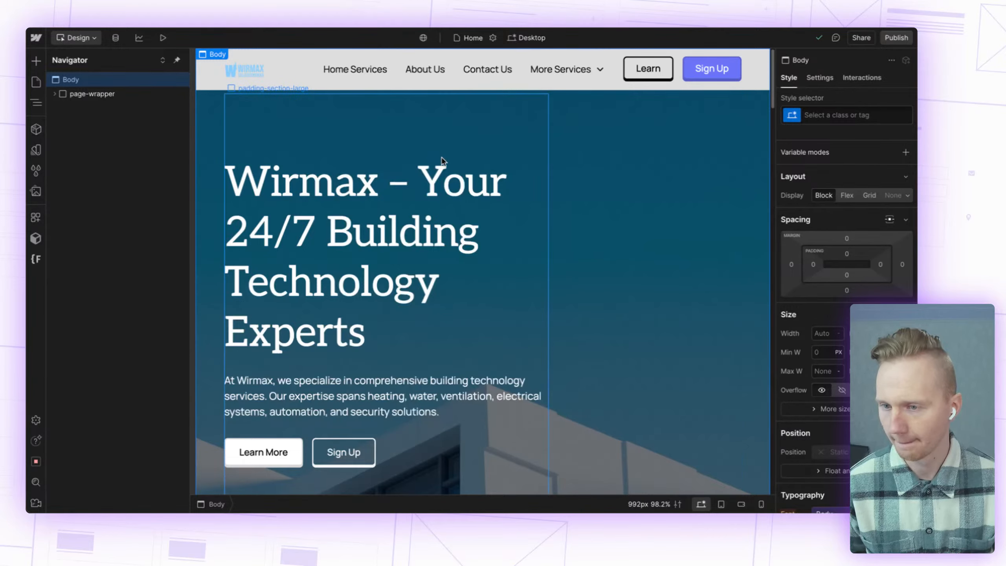
Step: Review the imported Home page sections on the canvas and in preview mode, ending back in design mode
{"action": "scroll", "coordinate": [513, 316], "scroll_direction": "down", "scroll_amount": 10}
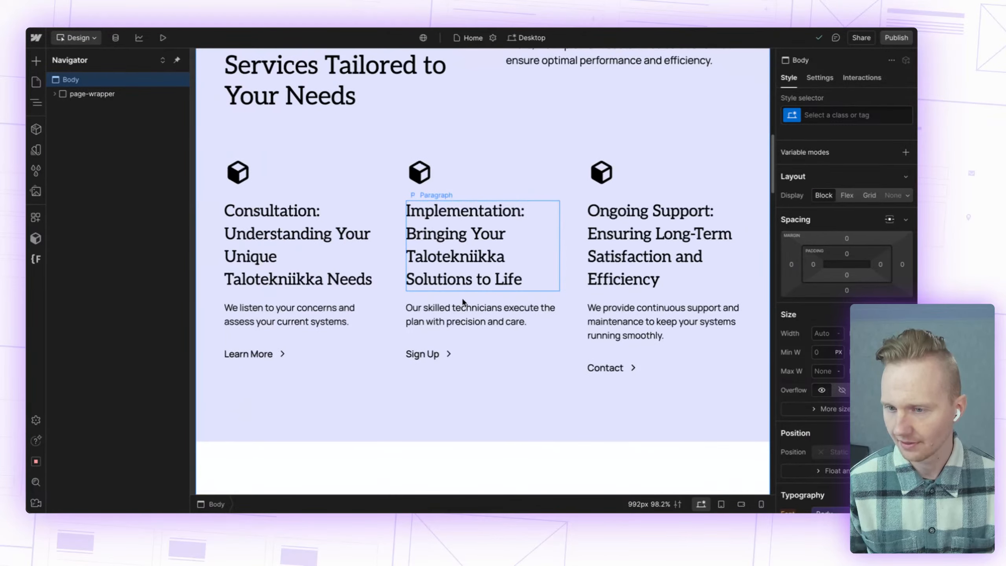
{"action": "scroll", "coordinate": [435, 308], "scroll_direction": "down", "scroll_amount": 10}
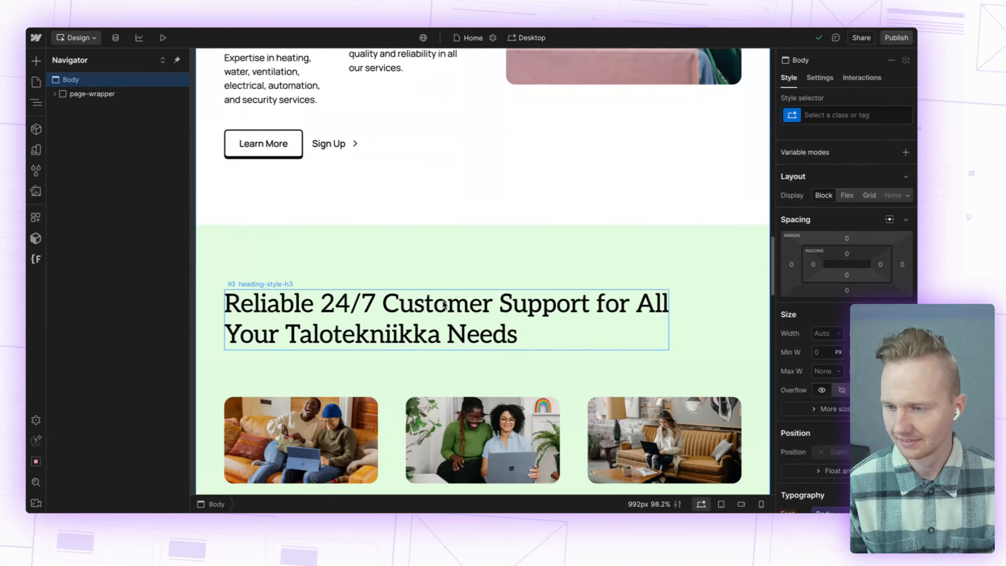
{"action": "scroll", "coordinate": [443, 304], "scroll_direction": "down", "scroll_amount": 2}
{"action": "scroll", "coordinate": [399, 265], "scroll_direction": "up", "scroll_amount": 5}
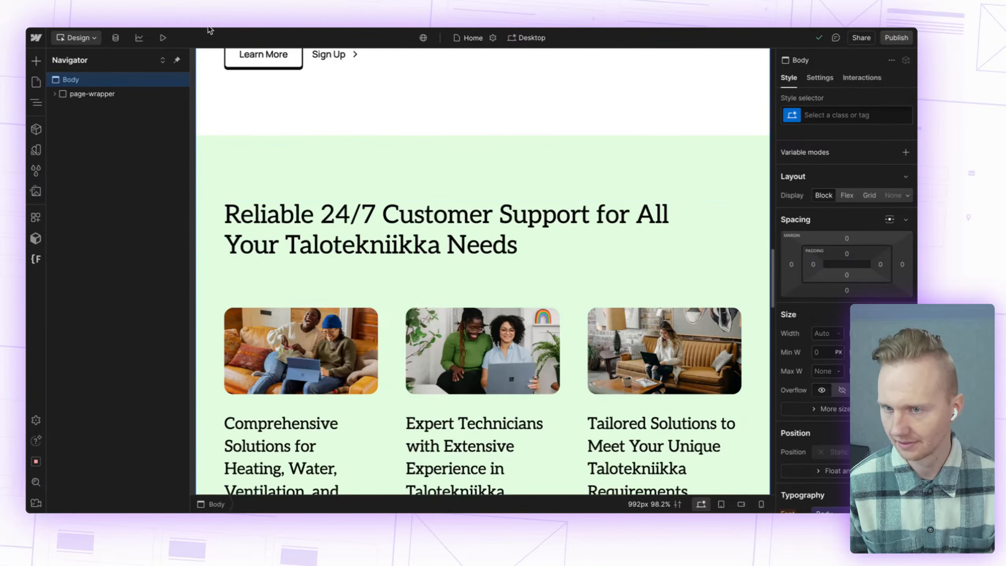
{"action": "left_click", "coordinate": [164, 38]}
{"action": "scroll", "coordinate": [569, 123], "scroll_direction": "up", "scroll_amount": 5}
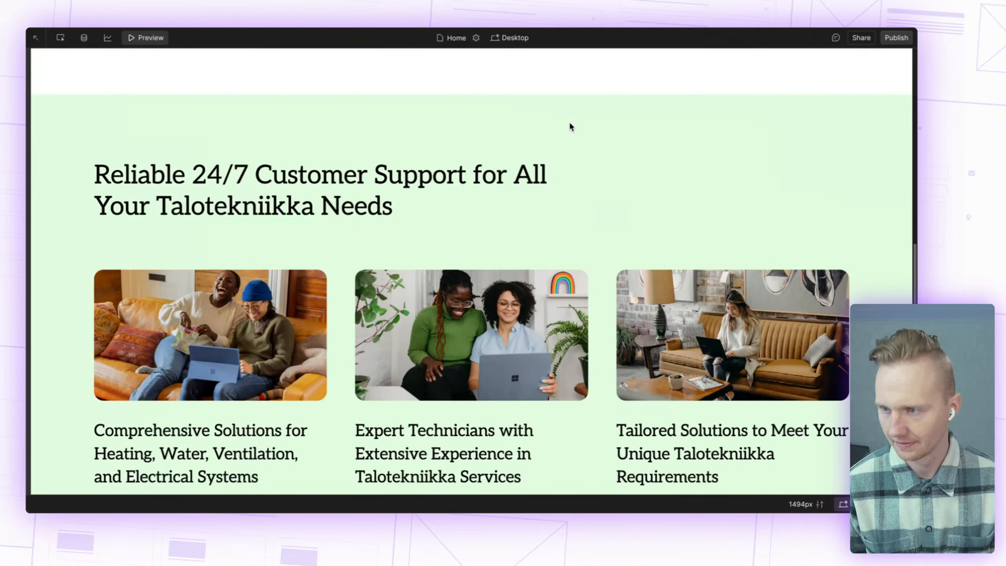
{"action": "scroll", "coordinate": [553, 200], "scroll_direction": "up", "scroll_amount": 10}
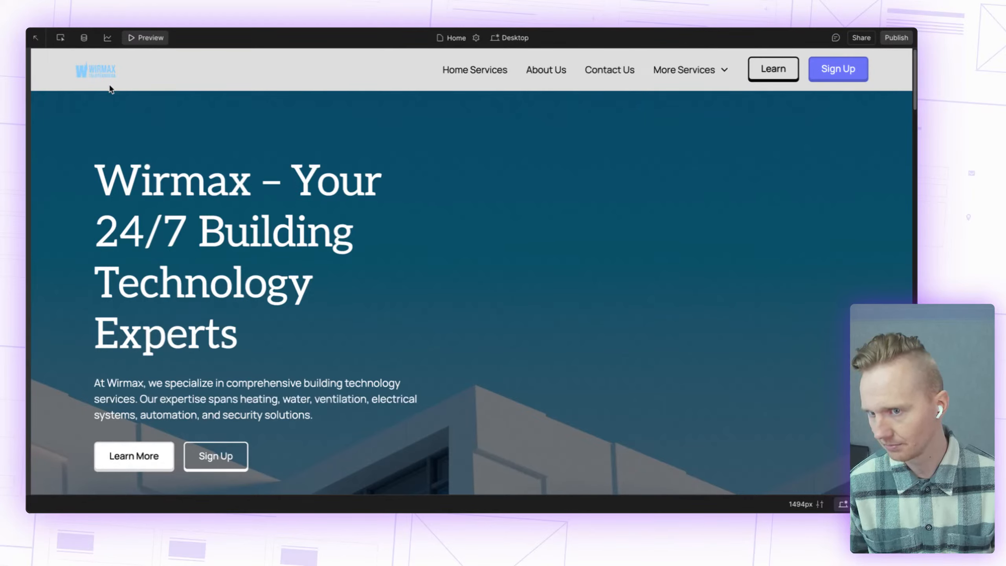
{"action": "left_click", "coordinate": [137, 38]}
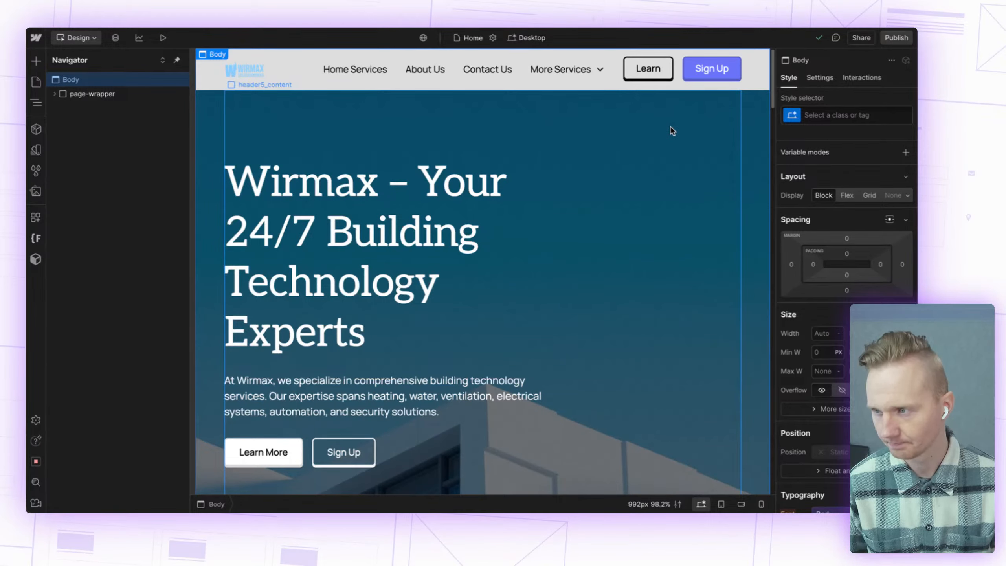
Step: Inspect the nested structure of the "Experience Seamless Talotekniikka Services" section from padding-global down to layout246_component
{"action": "scroll", "coordinate": [522, 236], "scroll_direction": "down", "scroll_amount": 10}
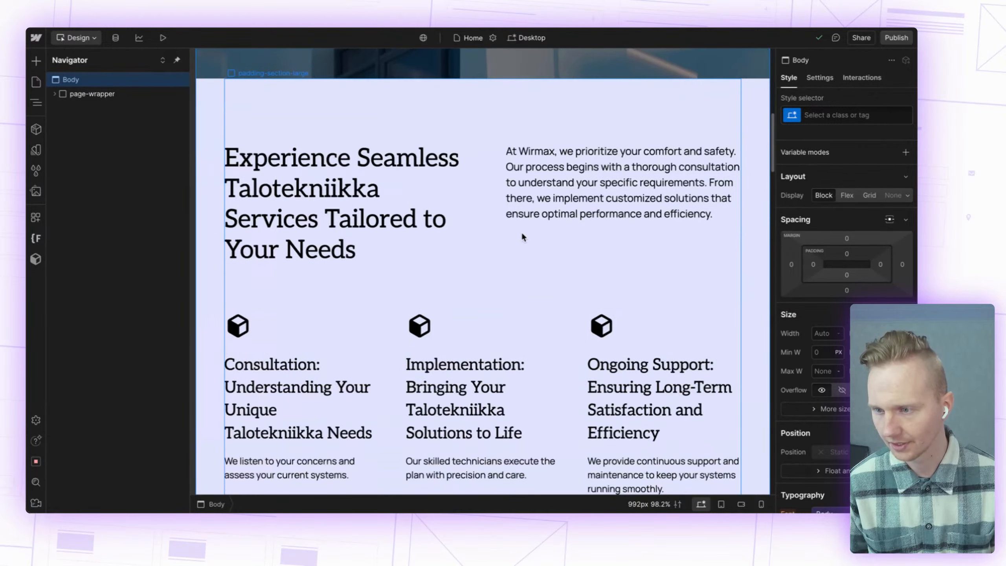
{"action": "left_click", "coordinate": [203, 126]}
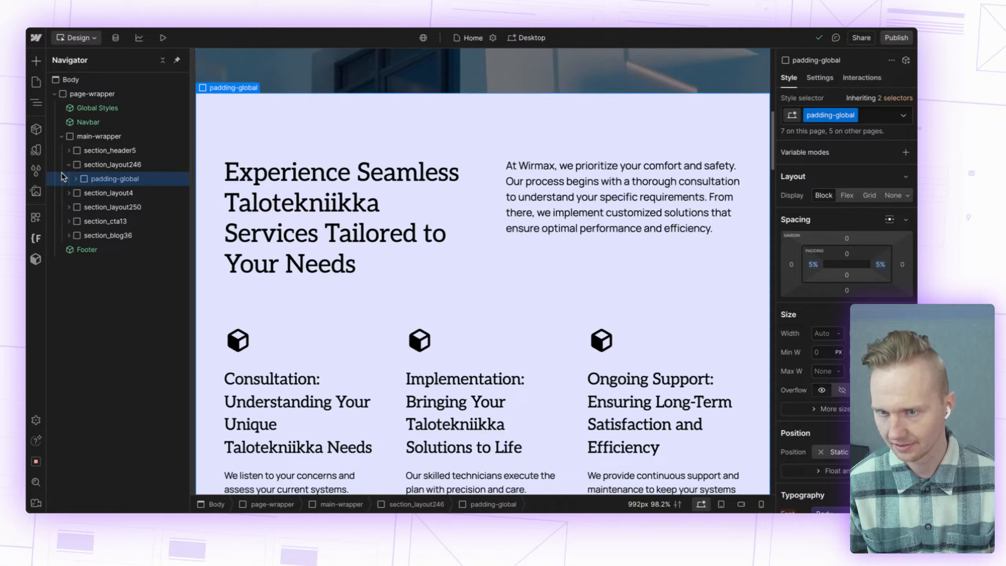
{"action": "left_click", "coordinate": [74, 178]}
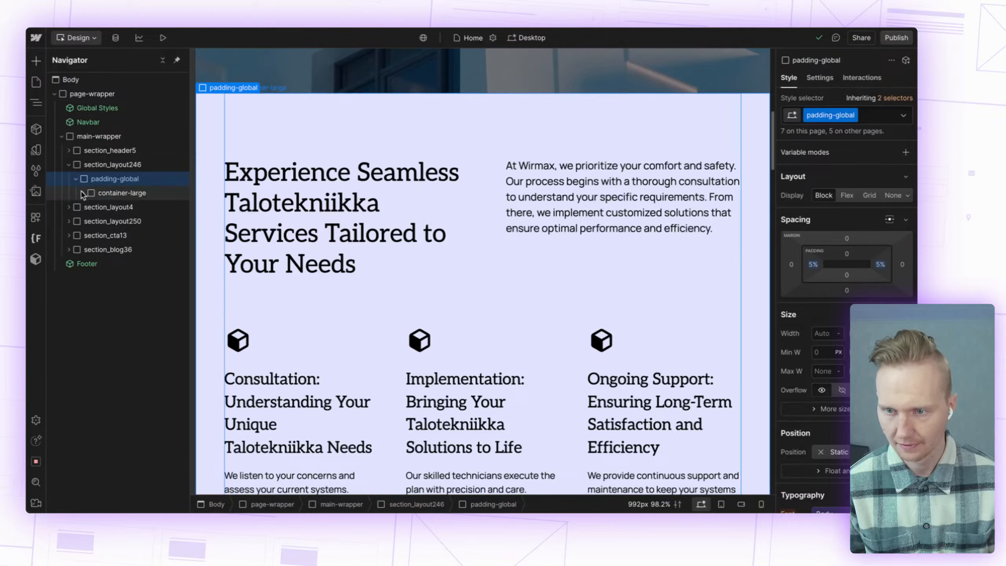
{"action": "left_click", "coordinate": [82, 192]}
{"action": "left_click", "coordinate": [90, 207]}
{"action": "left_click", "coordinate": [97, 221]}
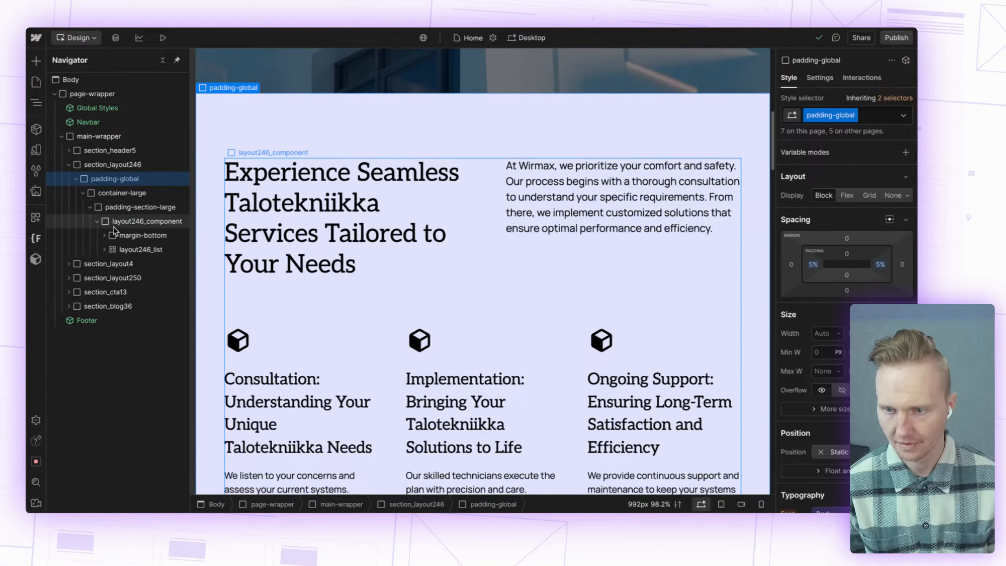
{"action": "left_click", "coordinate": [133, 224]}
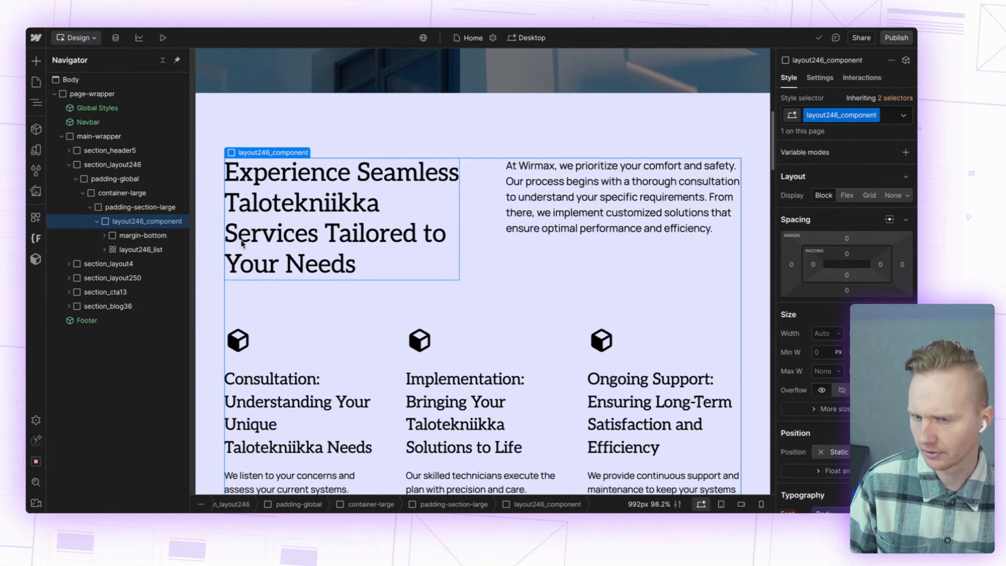
Step: Replace the color-scheme-2 combo class on section_layout246 with color-scheme-5
{"action": "left_click", "coordinate": [114, 165]}
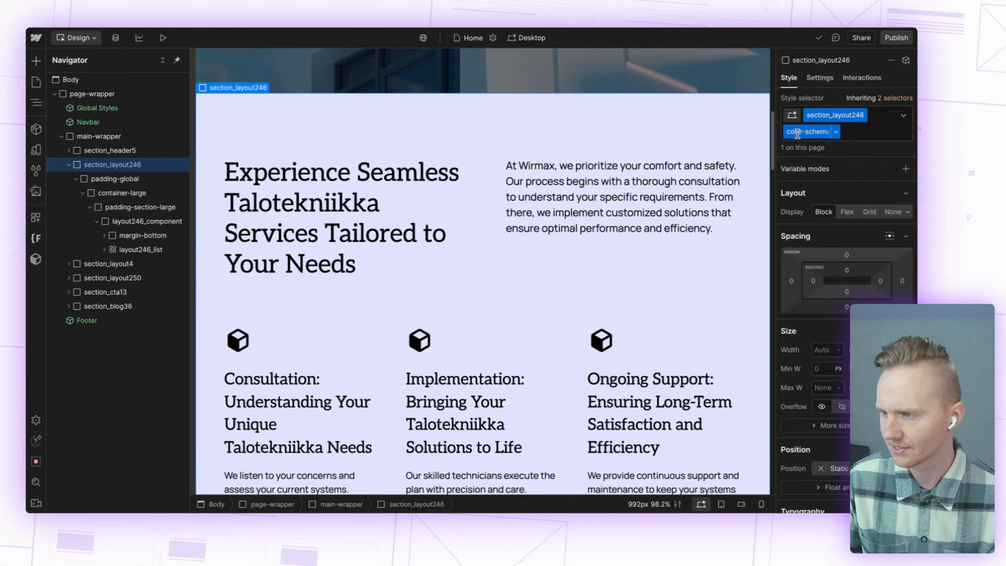
{"action": "left_click", "coordinate": [859, 133]}
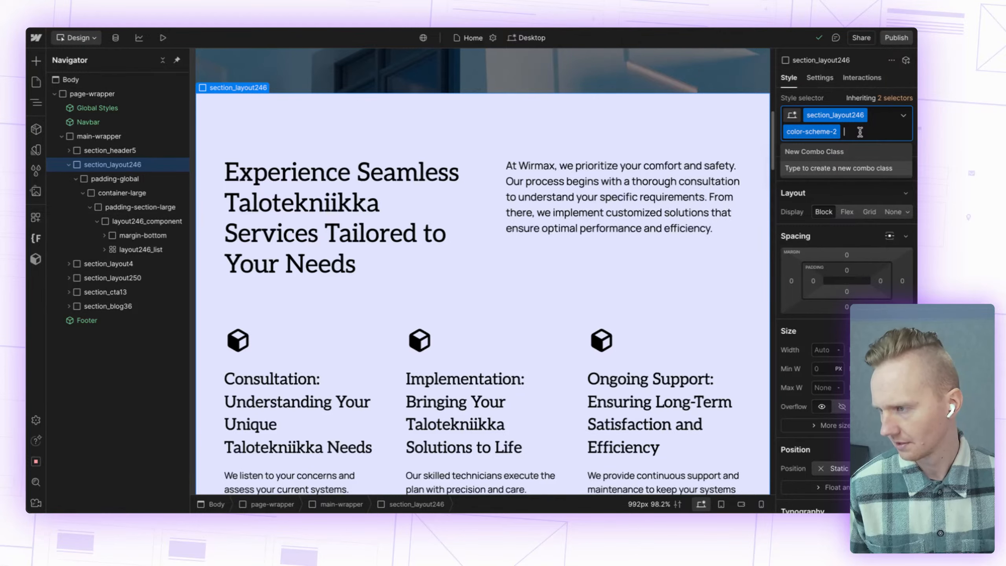
{"action": "key", "text": "BackSpace"}
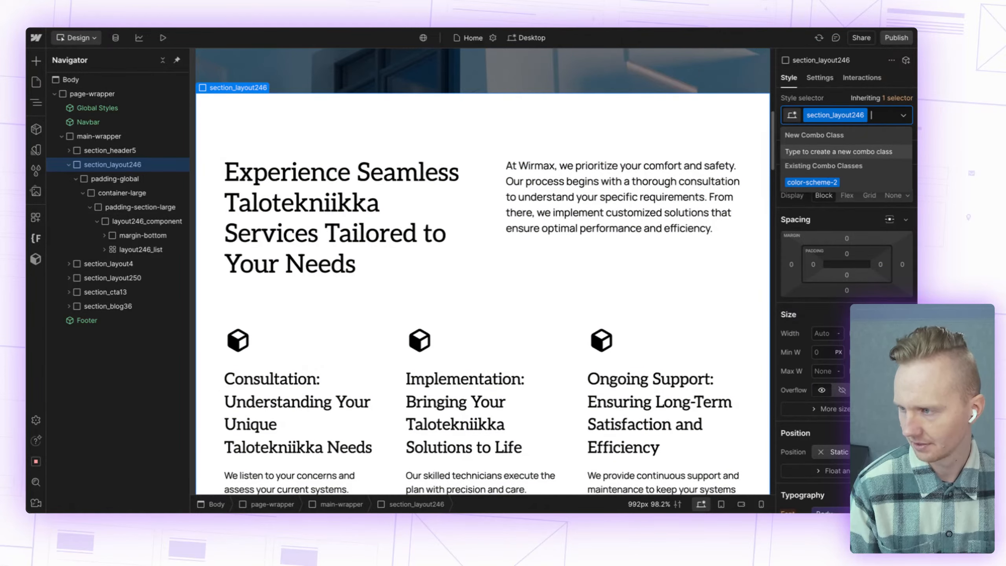
{"action": "type", "text": "color"}
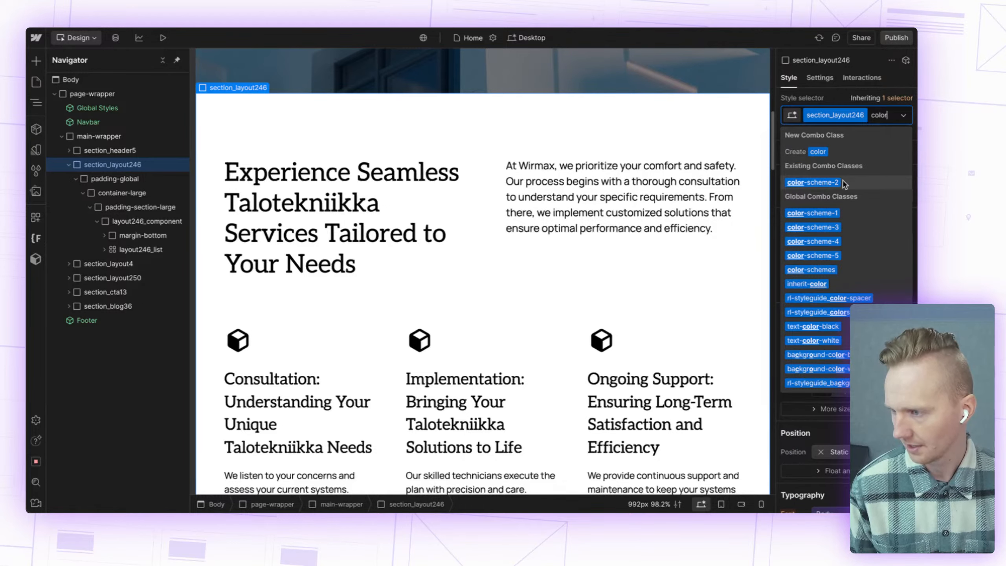
{"action": "left_click", "coordinate": [830, 255]}
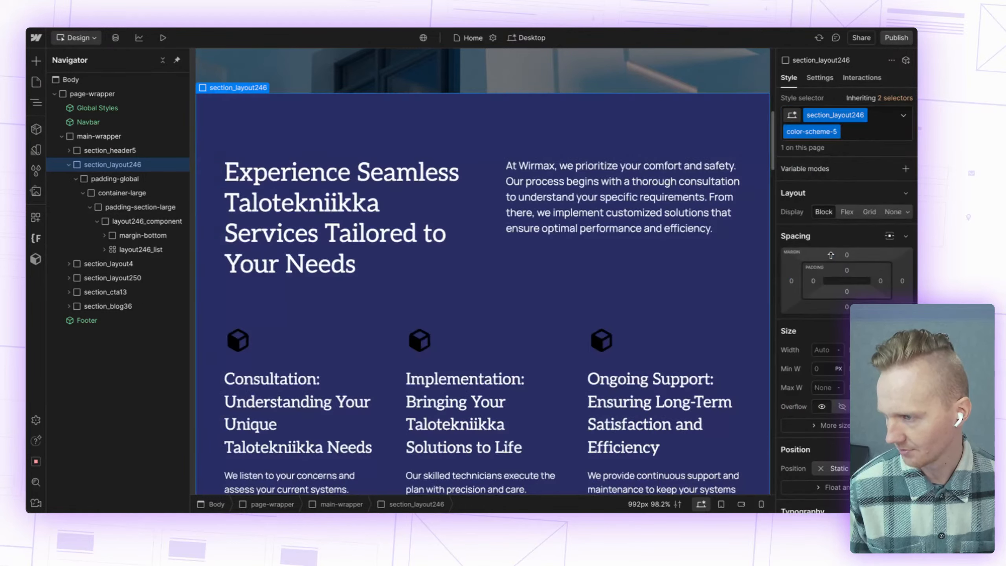
Step: Remove color-scheme-5 from section_layout246 and reapply the color-scheme-2 combo class
{"action": "left_click", "coordinate": [861, 134]}
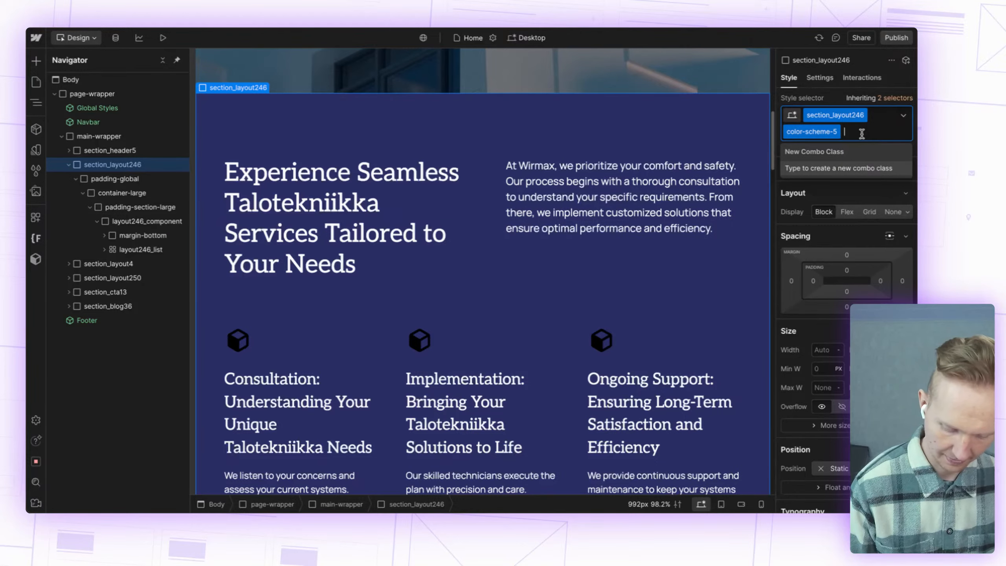
{"action": "key", "text": "BackSpace"}
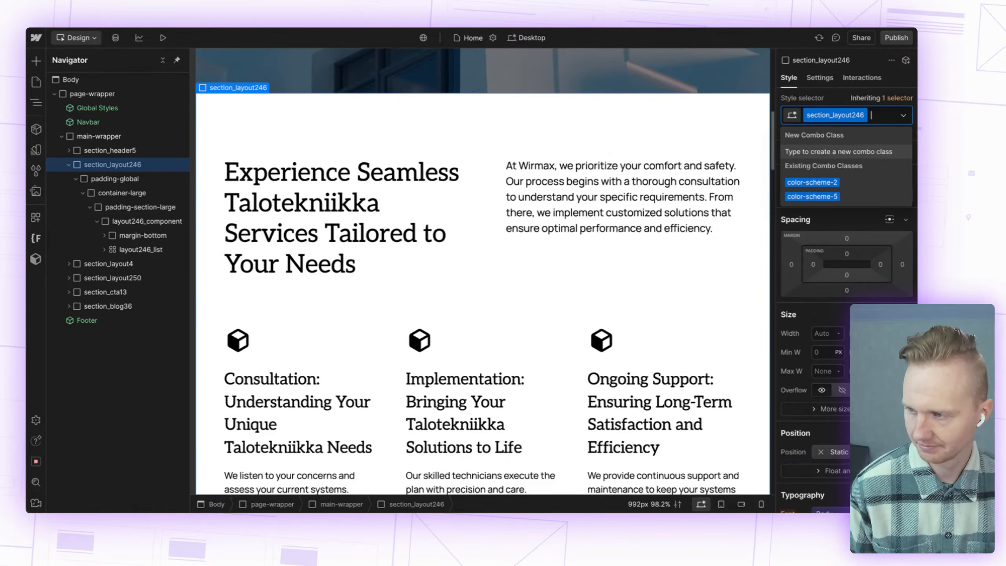
{"action": "left_click", "coordinate": [842, 185]}
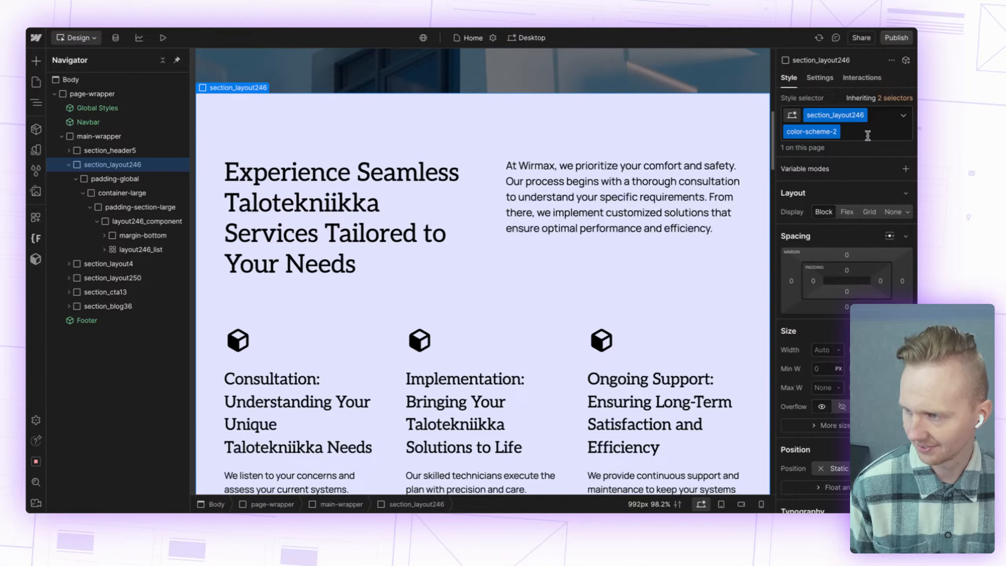
Step: Swap section_layout246's color scheme combo class for color-scheme-4 and check the section against the one below it
{"action": "left_click", "coordinate": [867, 135]}
{"action": "key", "text": "BackSpace"}
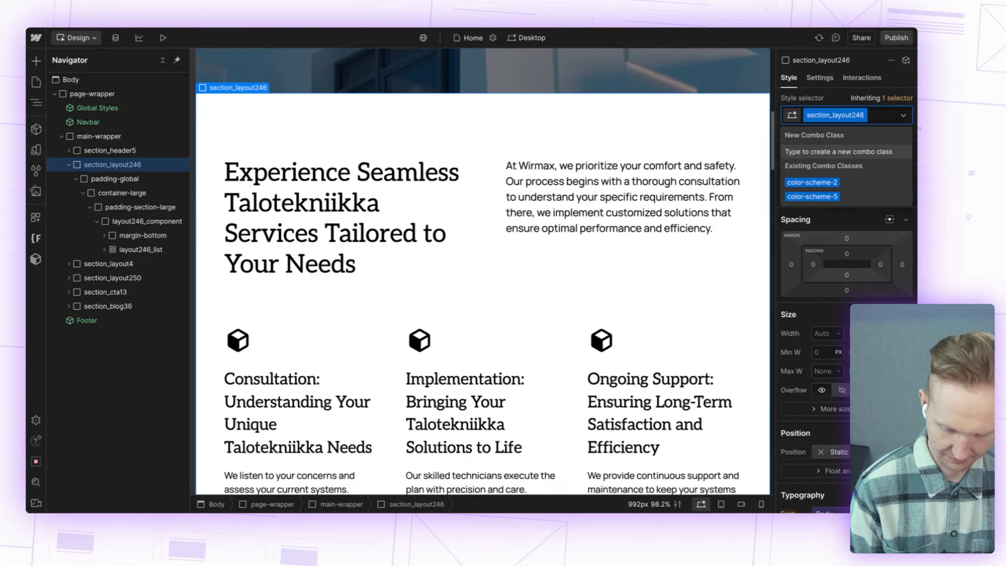
{"action": "type", "text": "color"}
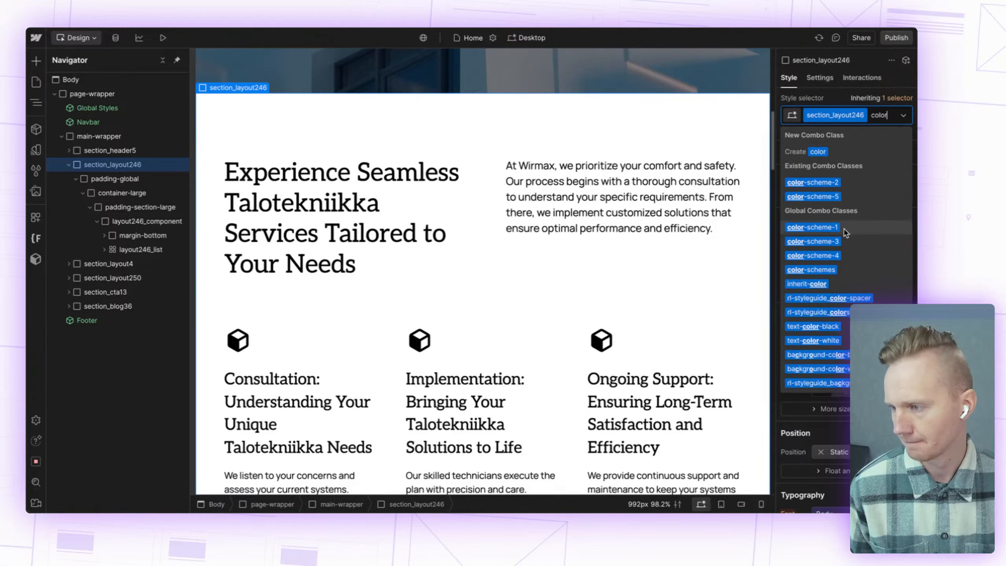
{"action": "left_click", "coordinate": [841, 254]}
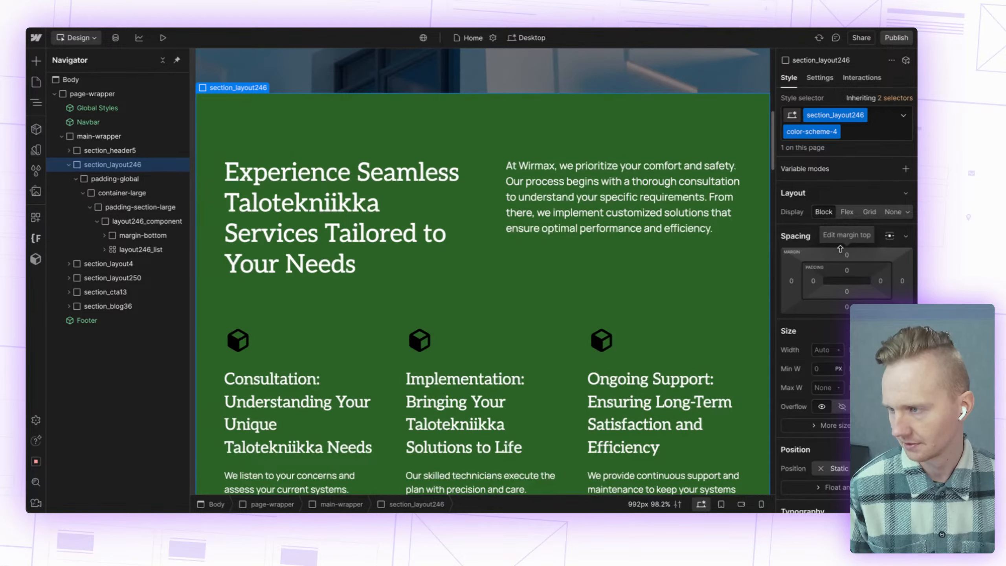
{"action": "scroll", "coordinate": [843, 237], "scroll_direction": "down", "scroll_amount": 2}
{"action": "scroll", "coordinate": [642, 243], "scroll_direction": "down", "scroll_amount": 10}
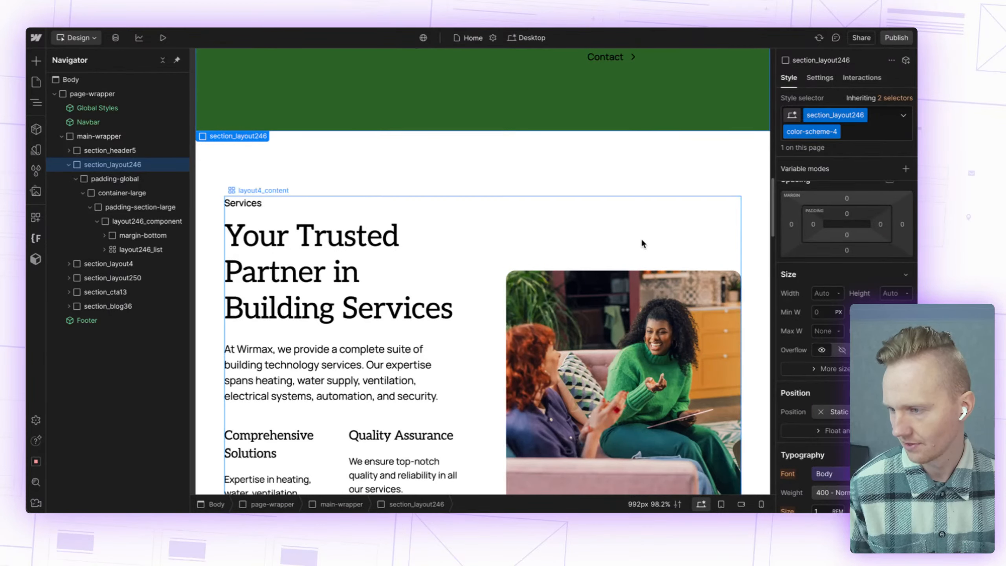
Step: Replace section_layout246's color-scheme-4 combo class with color-scheme-2 and review the section on the page
{"action": "scroll", "coordinate": [642, 243], "scroll_direction": "up", "scroll_amount": 10}
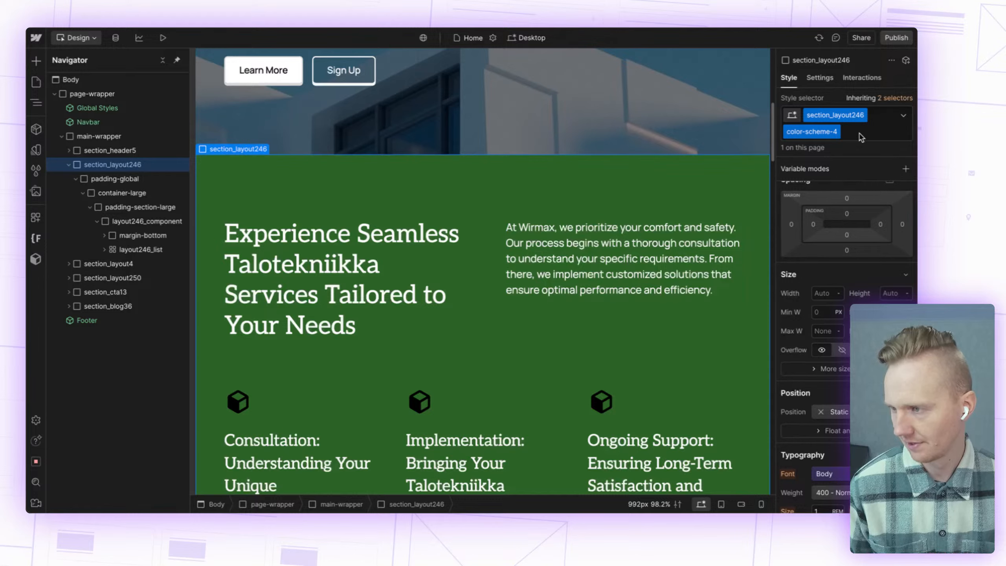
{"action": "left_click", "coordinate": [857, 132]}
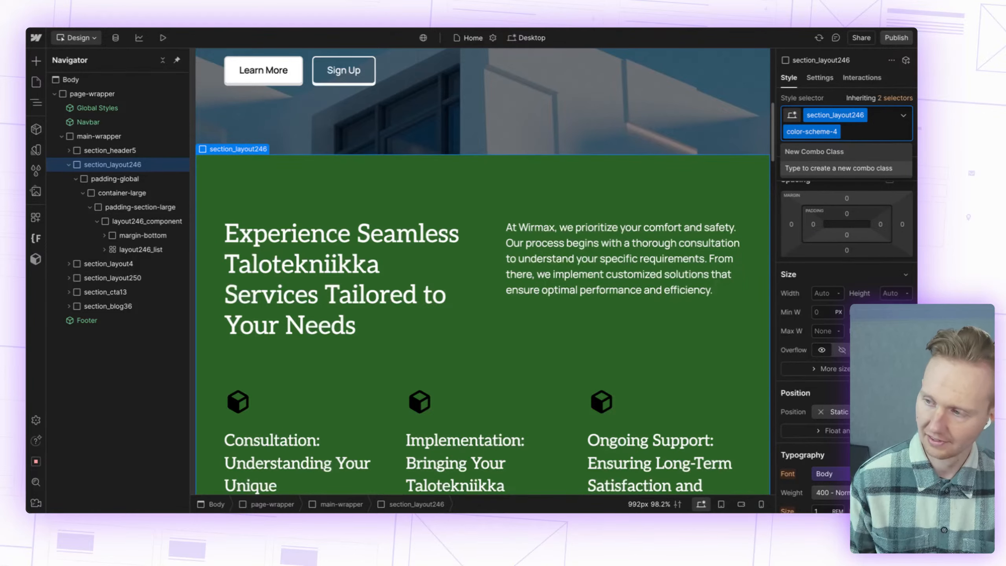
{"action": "key", "text": "BackSpace"}
{"action": "scroll", "coordinate": [586, 301], "scroll_direction": "down", "scroll_amount": 5}
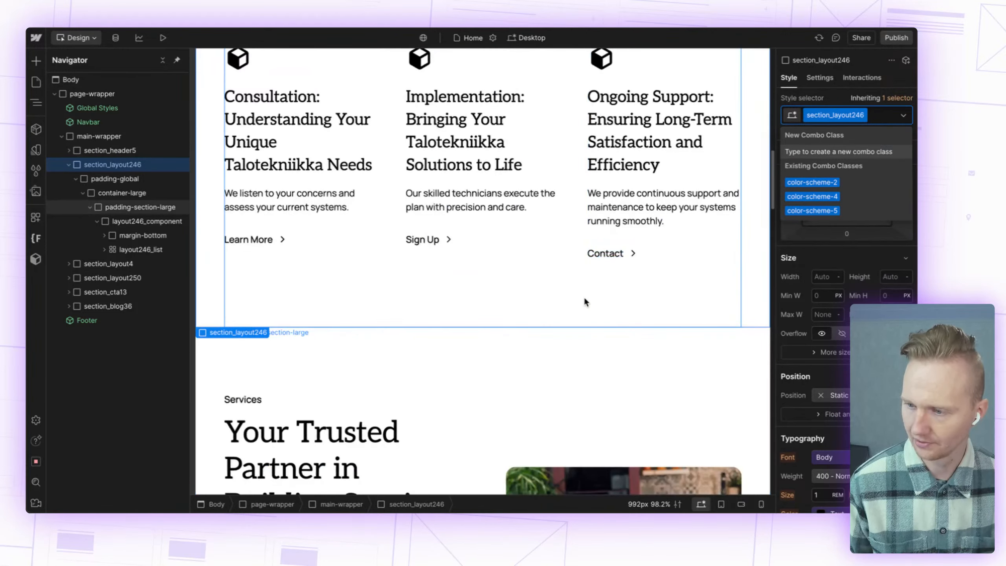
{"action": "left_click", "coordinate": [823, 184]}
{"action": "scroll", "coordinate": [388, 282], "scroll_direction": "up", "scroll_amount": 5}
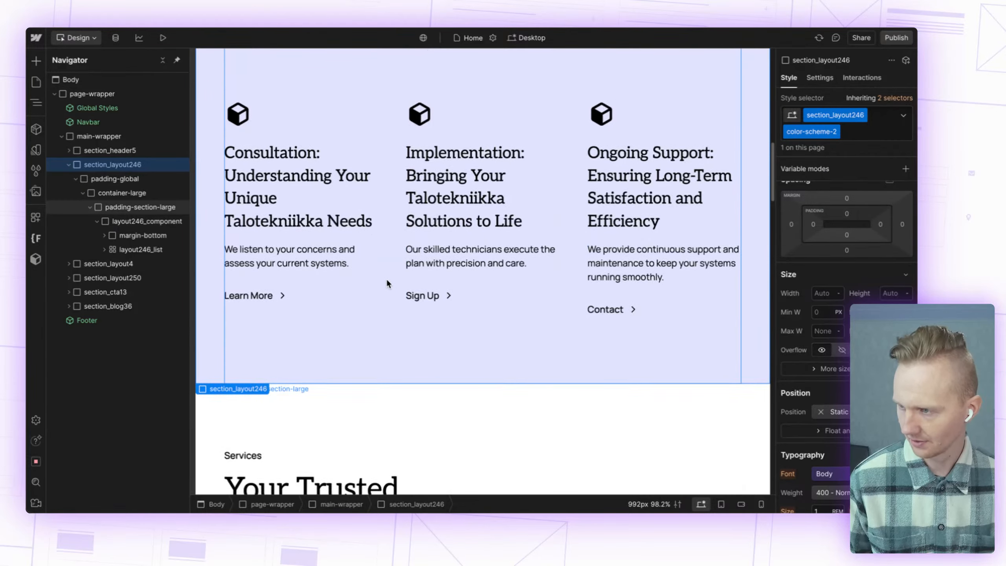
{"action": "scroll", "coordinate": [237, 285], "scroll_direction": "up", "scroll_amount": 10}
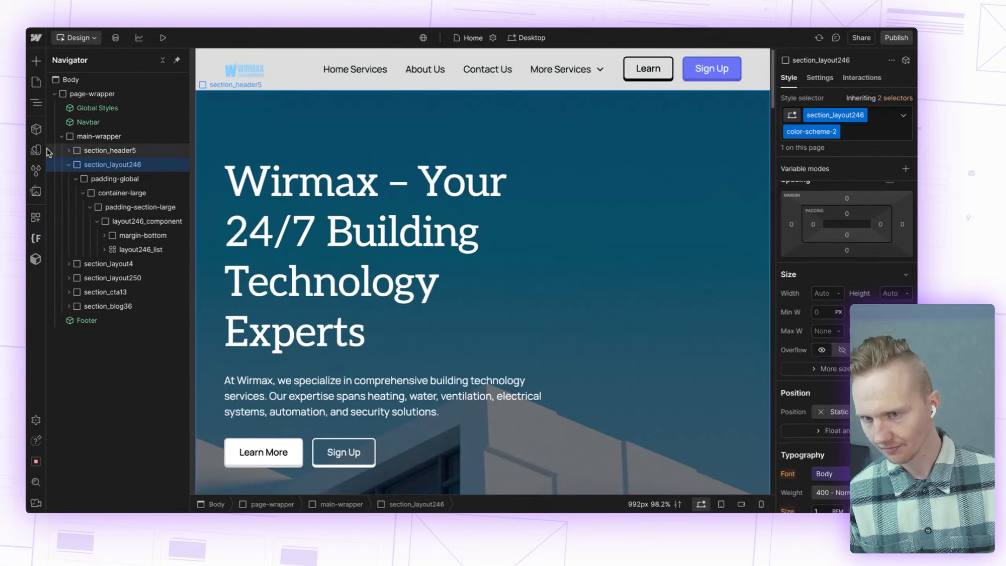
Step: Review the site's variables in the Color Schemes, Typography and UI Styles collections, then return to the page
{"action": "left_click", "coordinate": [37, 151]}
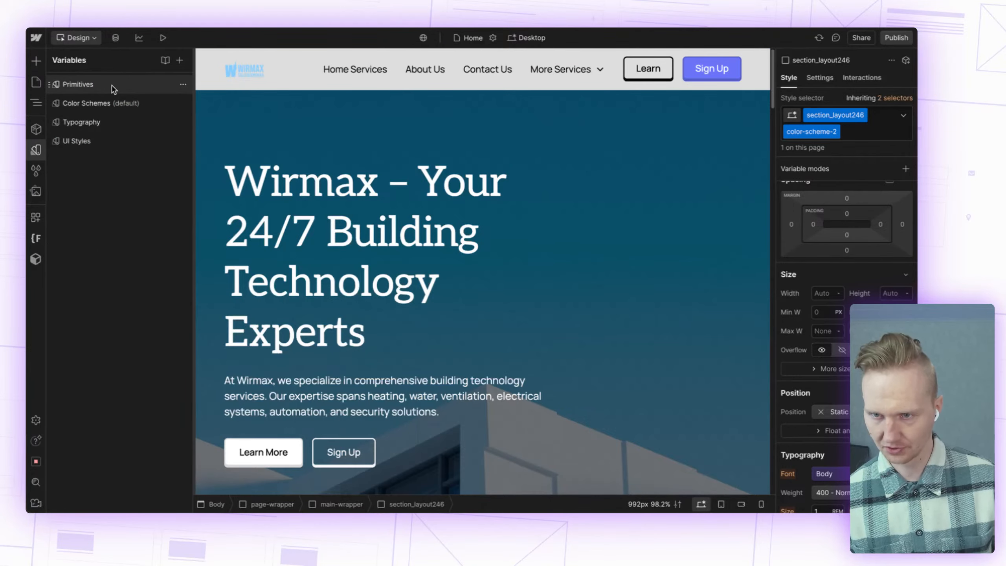
{"action": "left_click", "coordinate": [144, 105]}
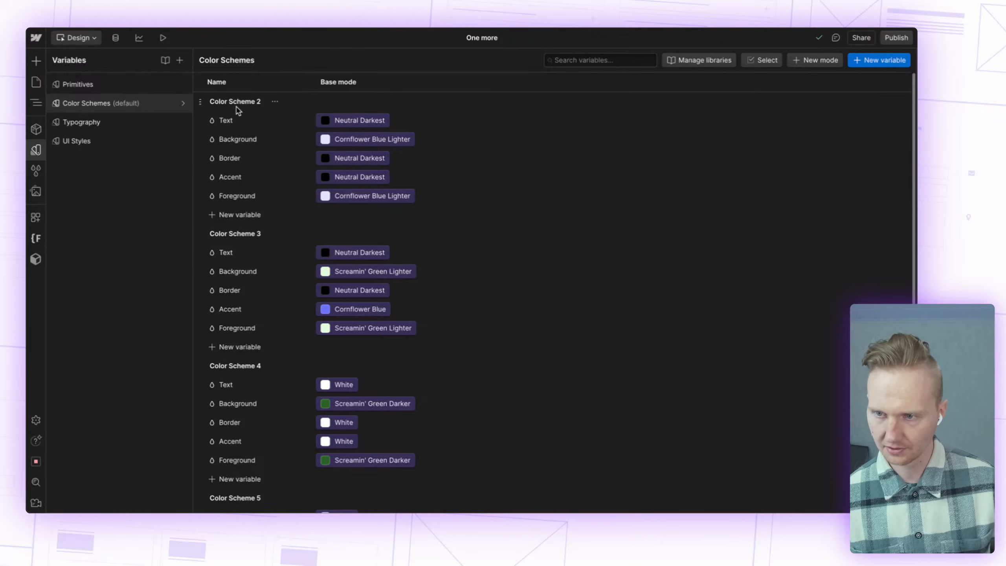
{"action": "scroll", "coordinate": [269, 341], "scroll_direction": "down", "scroll_amount": 6}
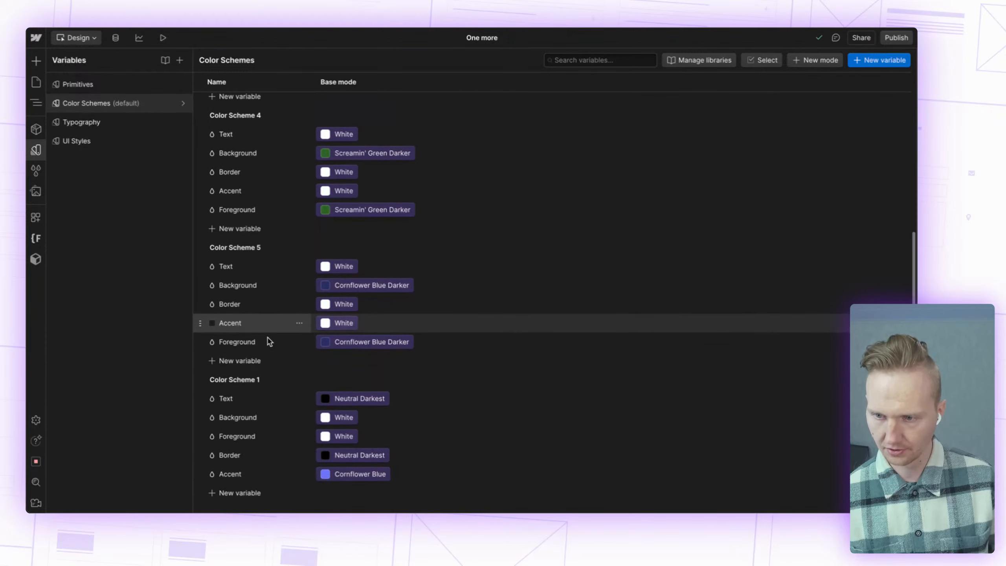
{"action": "scroll", "coordinate": [269, 285], "scroll_direction": "down", "scroll_amount": 1}
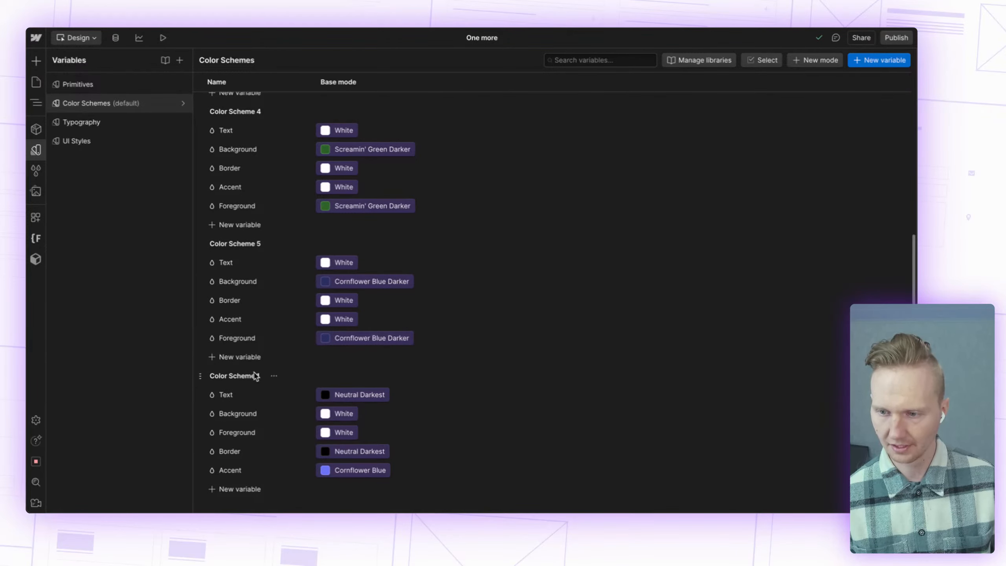
{"action": "scroll", "coordinate": [302, 485], "scroll_direction": "up", "scroll_amount": 6}
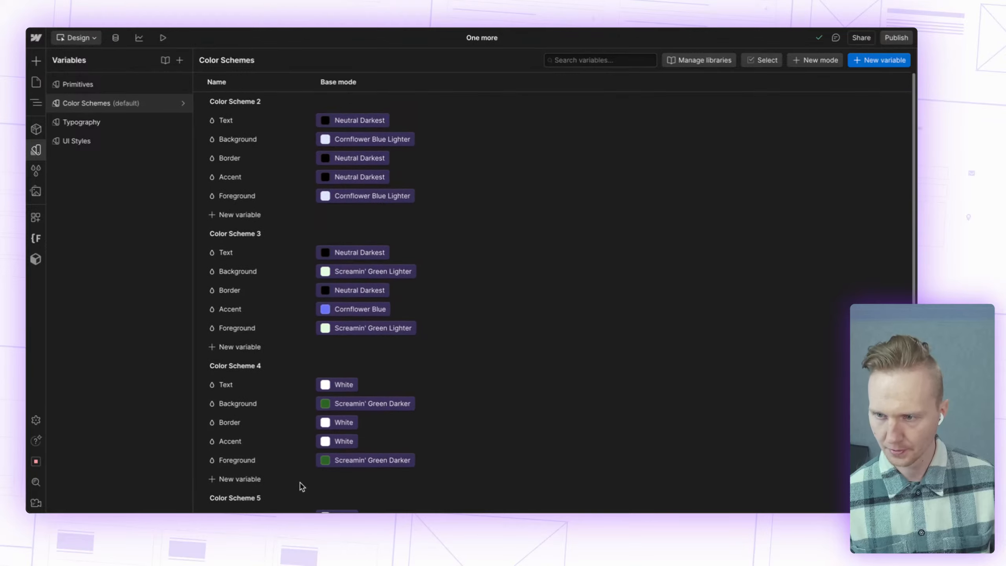
{"action": "left_click", "coordinate": [108, 123]}
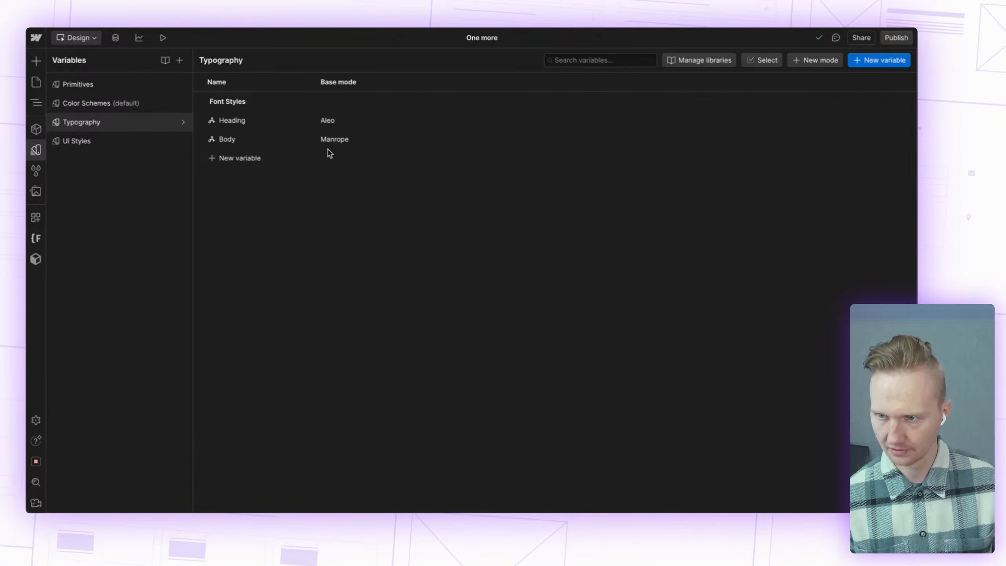
{"action": "left_click", "coordinate": [108, 147]}
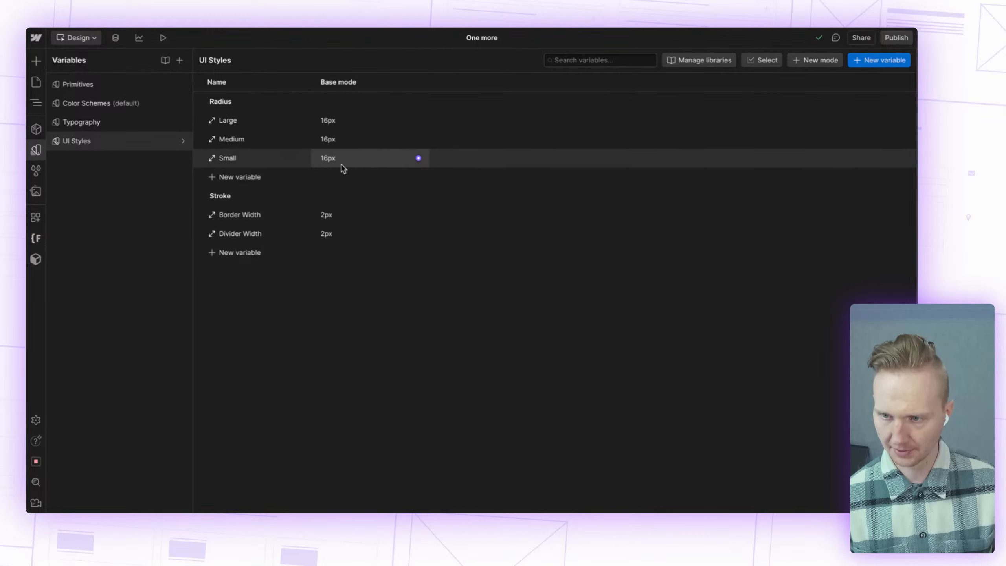
{"action": "left_click", "coordinate": [36, 152]}
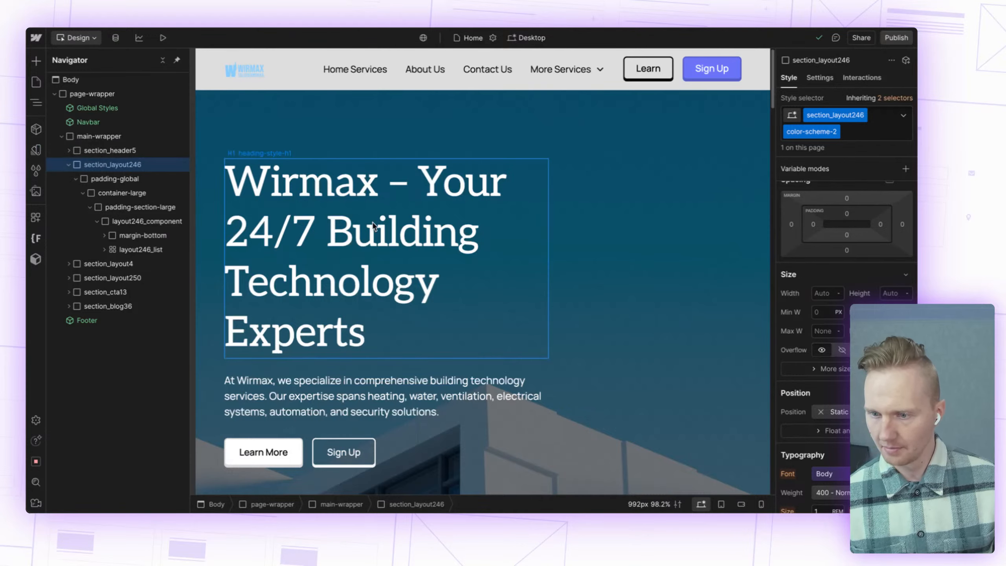
Step: Open the draft Style Guide page and inspect its HTML Headings Tags box and Heading 1 sample
{"action": "left_click", "coordinate": [36, 82]}
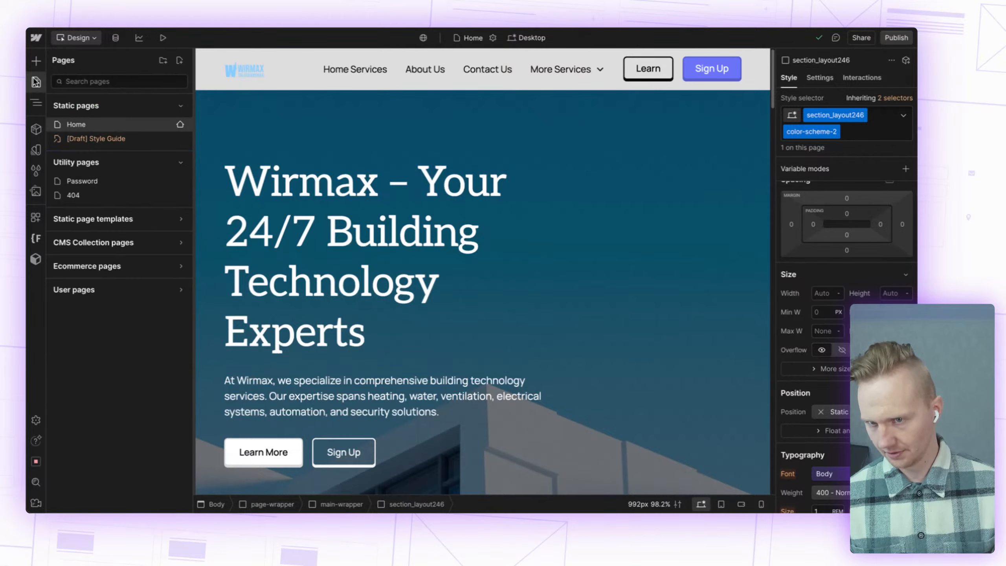
{"action": "left_click", "coordinate": [96, 139]}
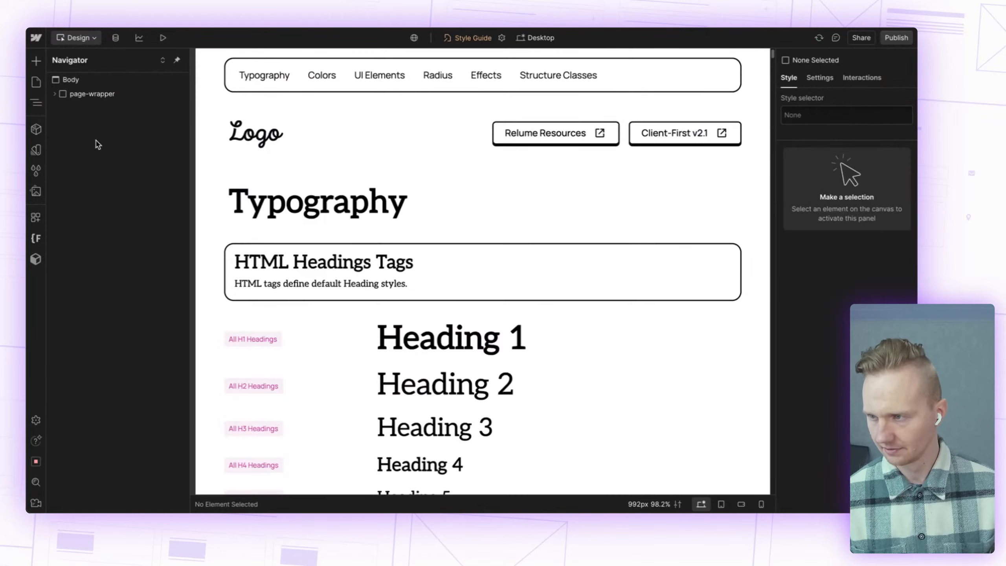
{"action": "left_click", "coordinate": [322, 279]}
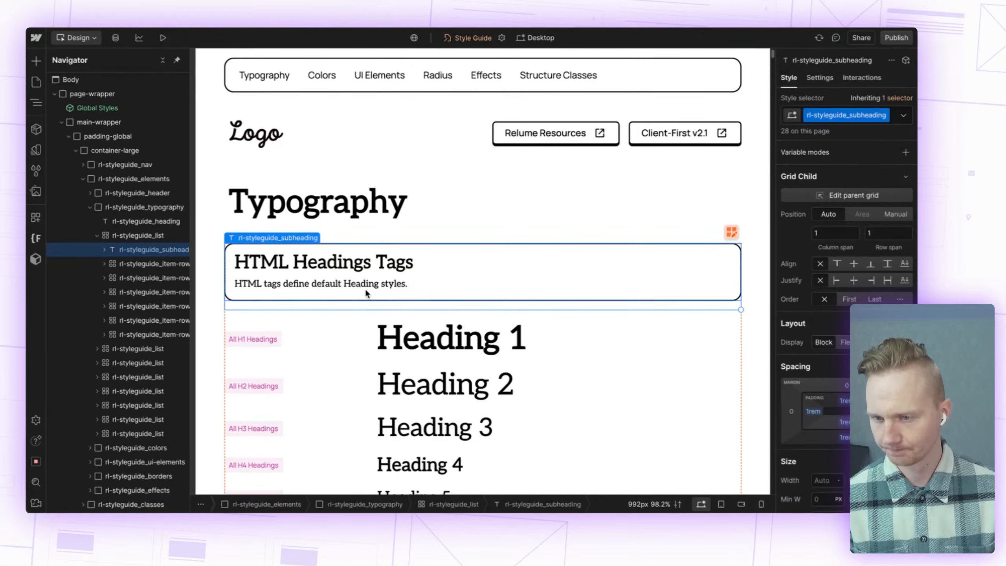
{"action": "left_click", "coordinate": [474, 350]}
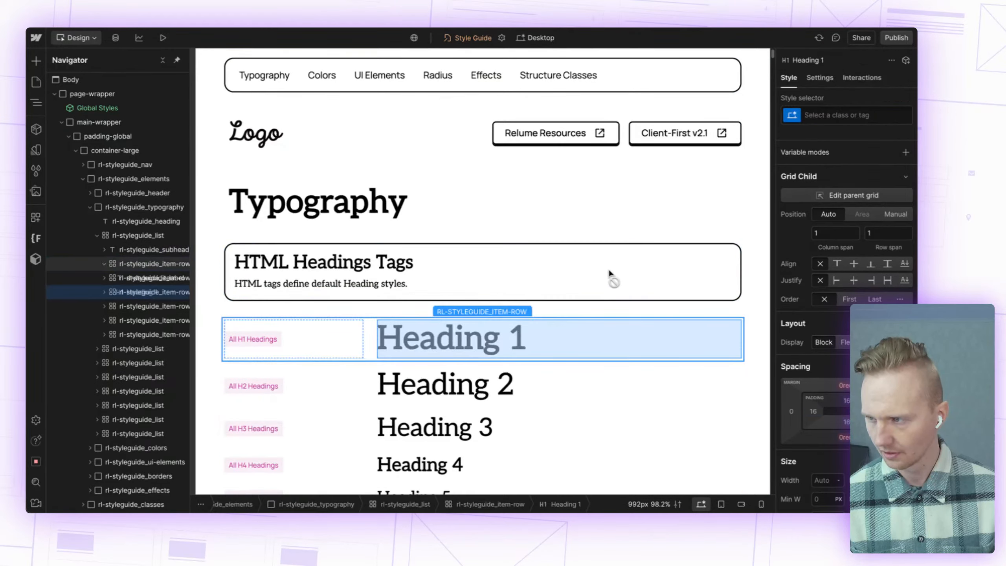
Step: Select the page's Body element, target the Body (All Pages) tag and examine its typography settings
{"action": "left_click", "coordinate": [88, 80]}
{"action": "left_click", "coordinate": [810, 113]}
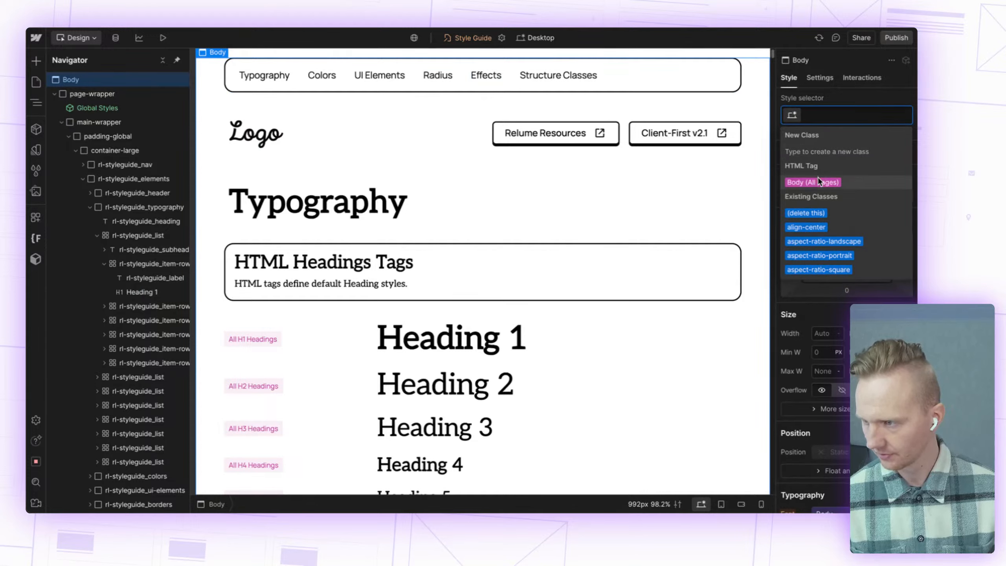
{"action": "left_click", "coordinate": [818, 179]}
{"action": "scroll", "coordinate": [823, 336], "scroll_direction": "down", "scroll_amount": 5}
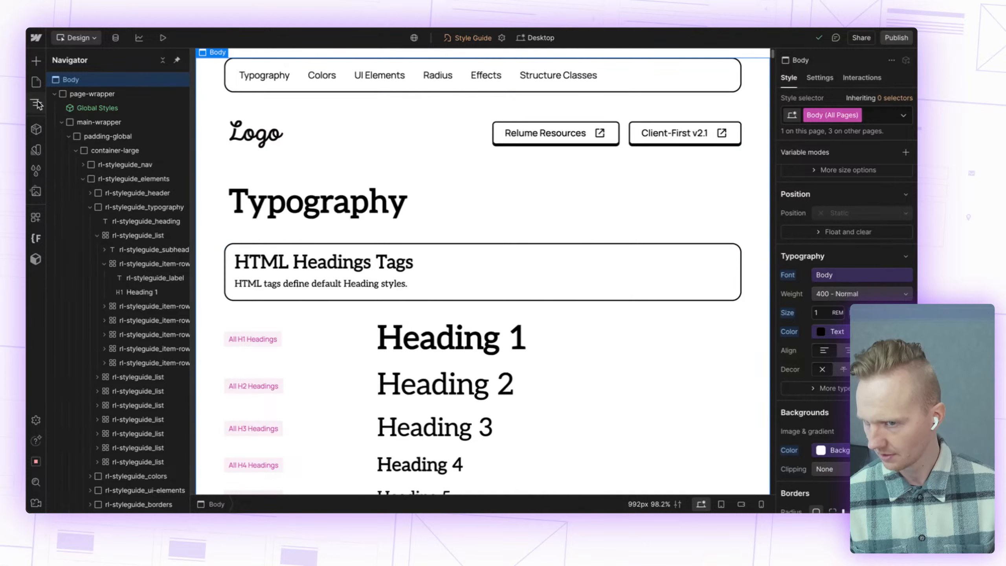
{"action": "left_click", "coordinate": [36, 83]}
{"action": "left_click", "coordinate": [37, 83]}
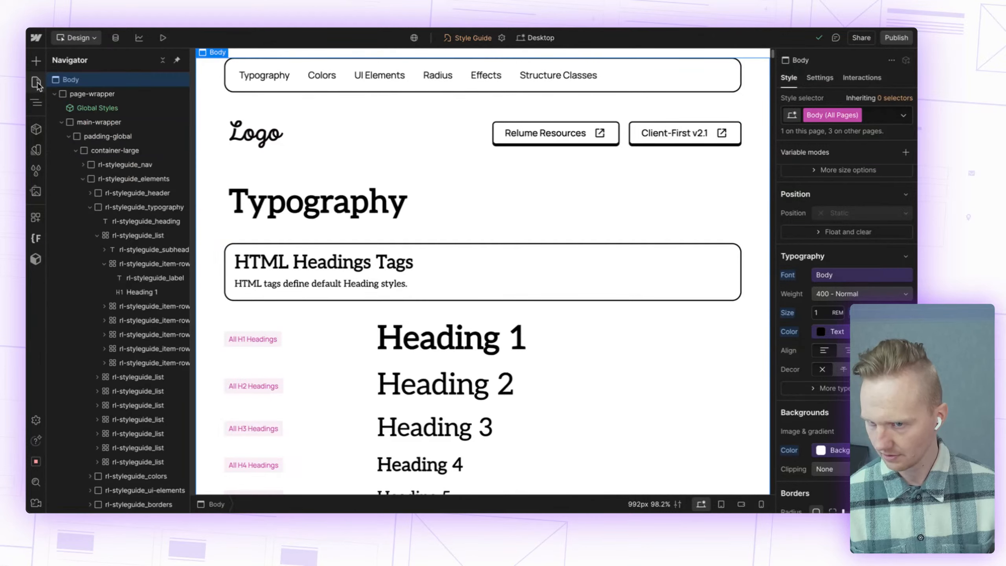
Step: Examine the font choices offered for the Heading and Body variables in the Typography collection, leaving both fonts as they are
{"action": "left_click", "coordinate": [36, 150]}
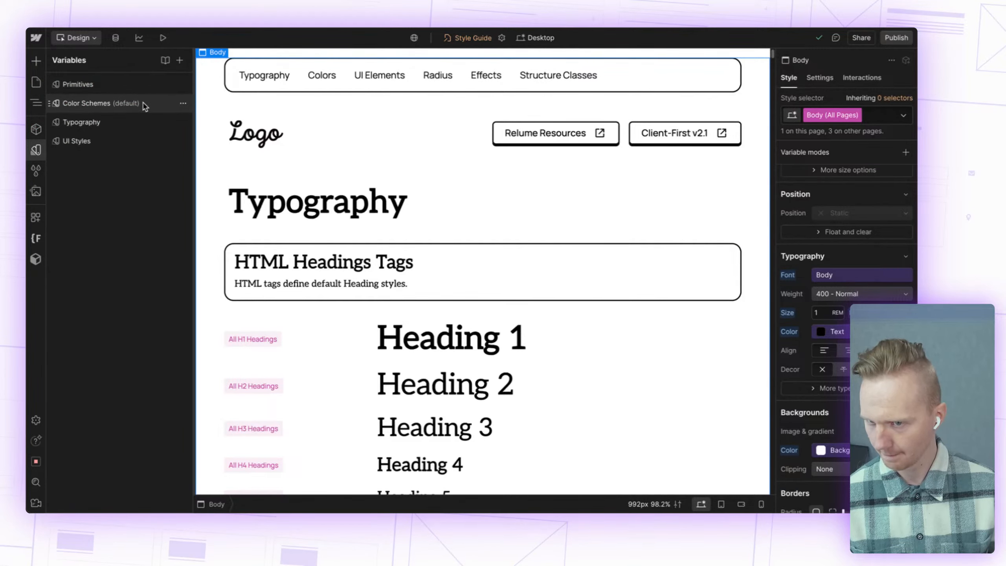
{"action": "left_click", "coordinate": [135, 122]}
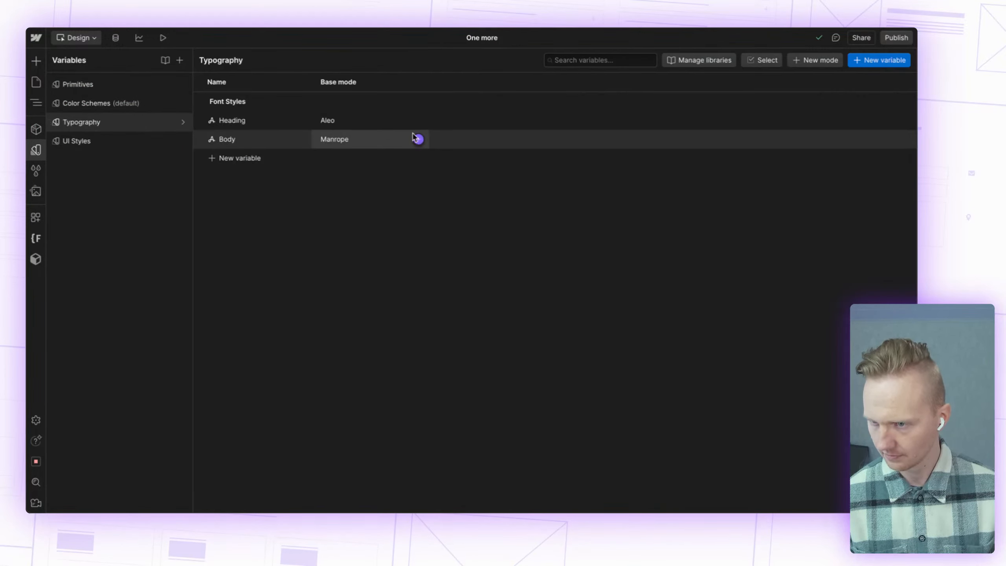
{"action": "left_click", "coordinate": [353, 122]}
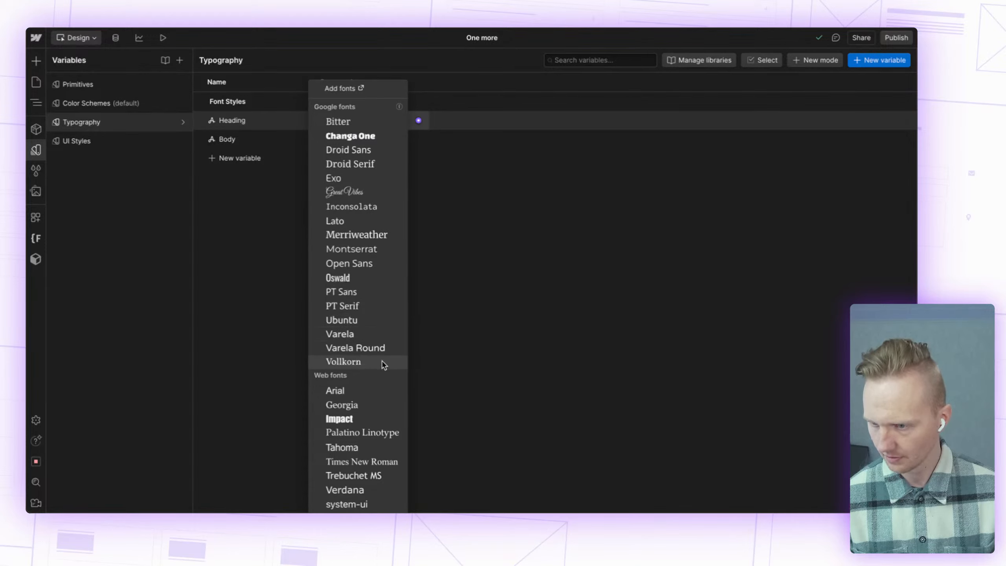
{"action": "left_click", "coordinate": [493, 364]}
{"action": "left_click", "coordinate": [366, 121]}
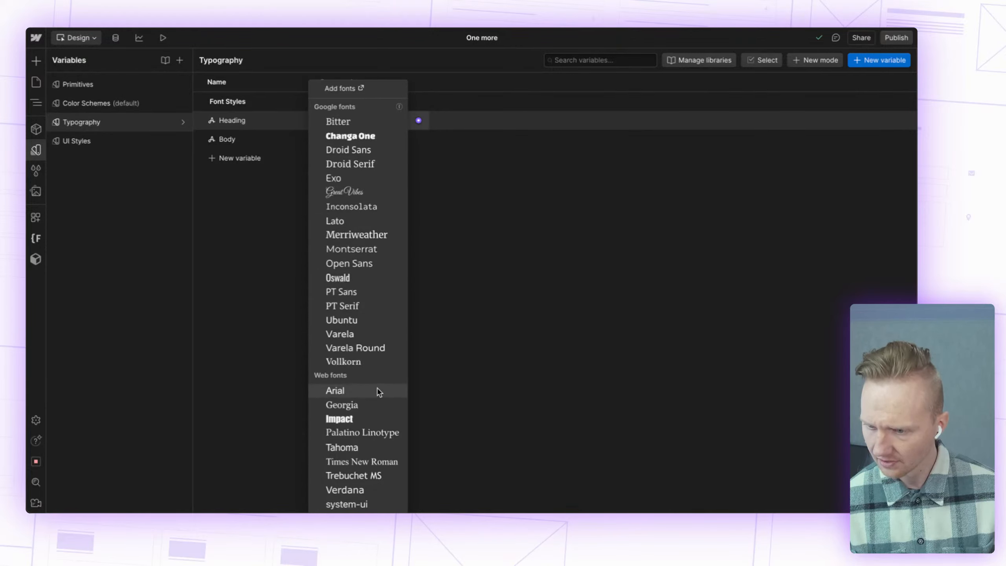
{"action": "left_click", "coordinate": [525, 357]}
{"action": "left_click", "coordinate": [371, 144]}
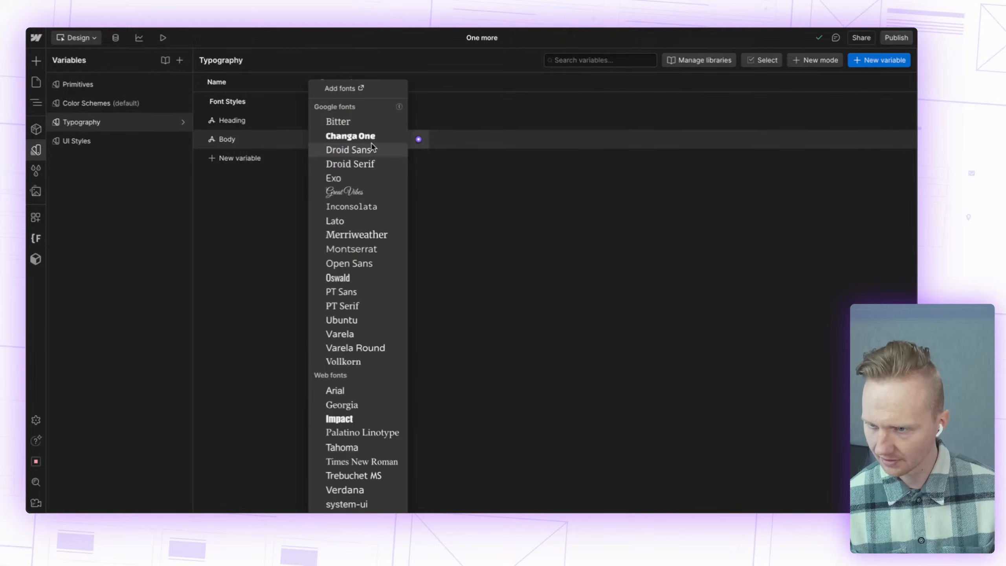
{"action": "left_click", "coordinate": [522, 377]}
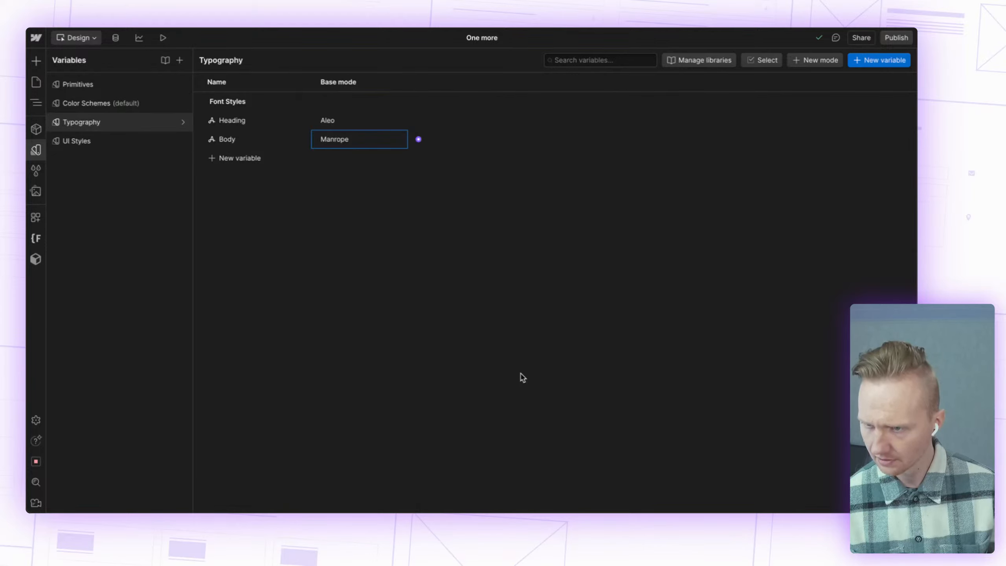
{"action": "left_click", "coordinate": [356, 139]}
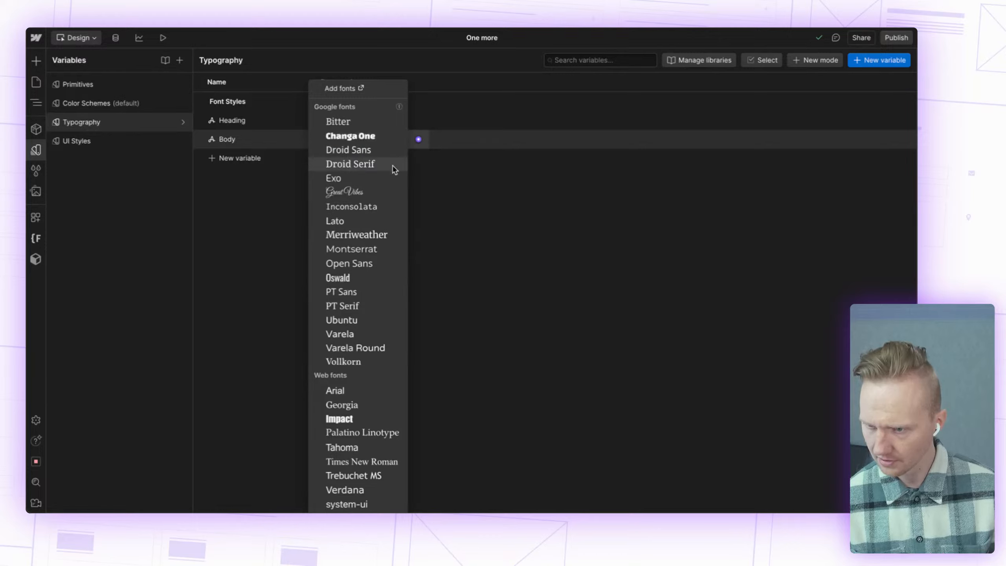
{"action": "left_click", "coordinate": [436, 249]}
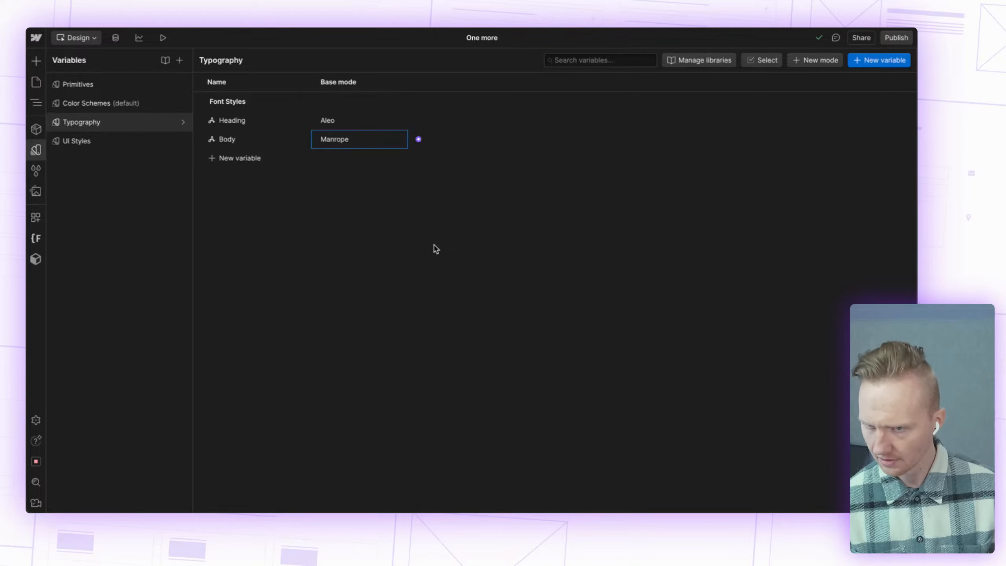
Step: Open the site's Fonts settings and examine the Google Fonts, custom font upload and Adobe Fonts options
{"action": "left_click", "coordinate": [36, 40]}
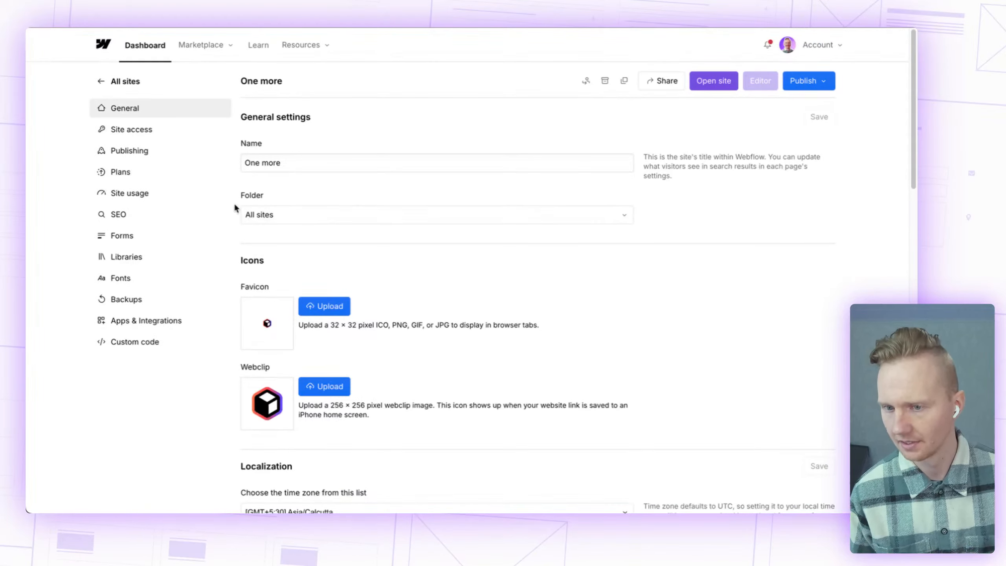
{"action": "left_click", "coordinate": [159, 235]}
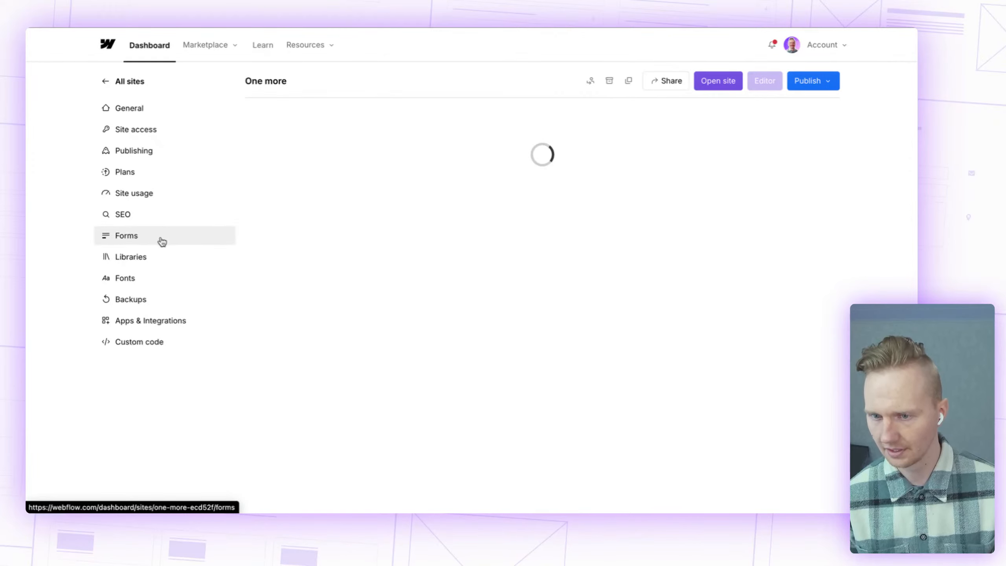
{"action": "left_click", "coordinate": [153, 278]}
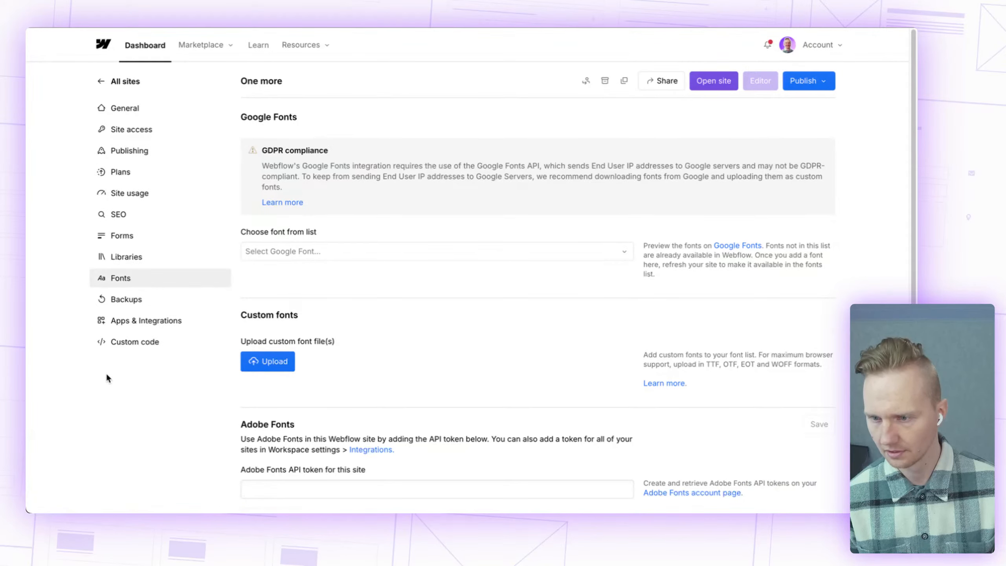
{"action": "scroll", "coordinate": [460, 329], "scroll_direction": "down", "scroll_amount": 2}
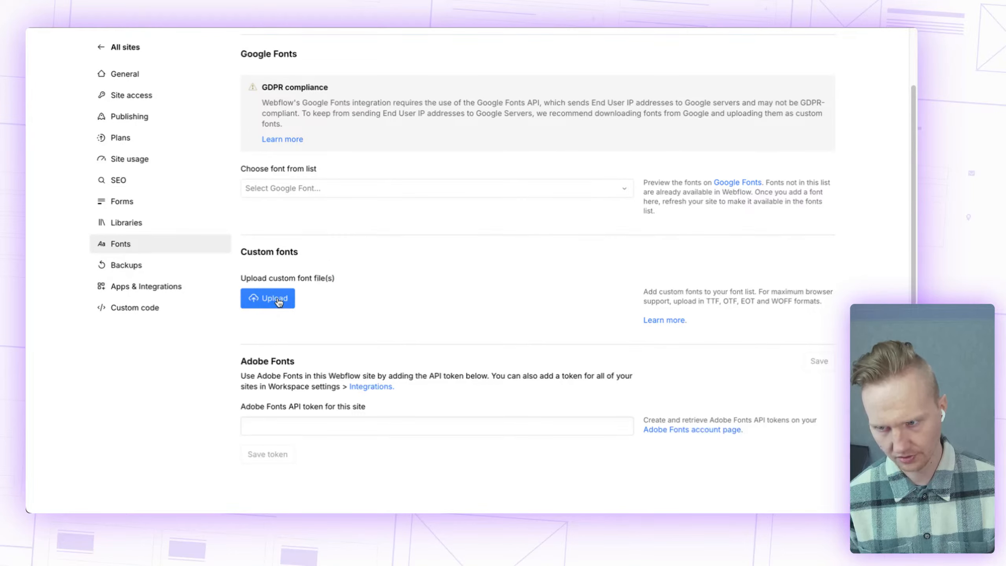
{"action": "scroll", "coordinate": [431, 286], "scroll_direction": "up", "scroll_amount": 2}
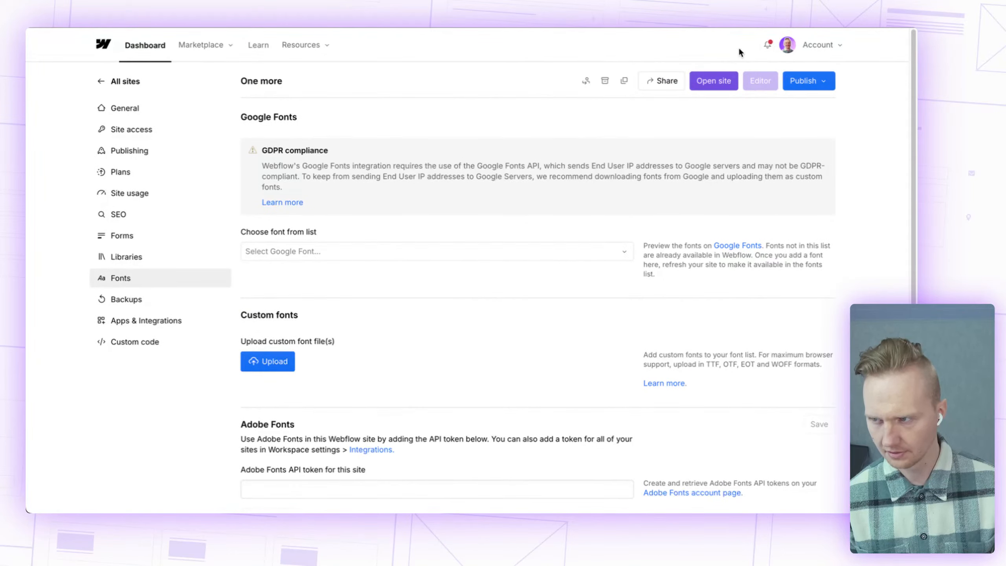
Step: Reopen the One more site for designing and inspect the typography settings of the hero's heading-style-h1
{"action": "left_click", "coordinate": [714, 85]}
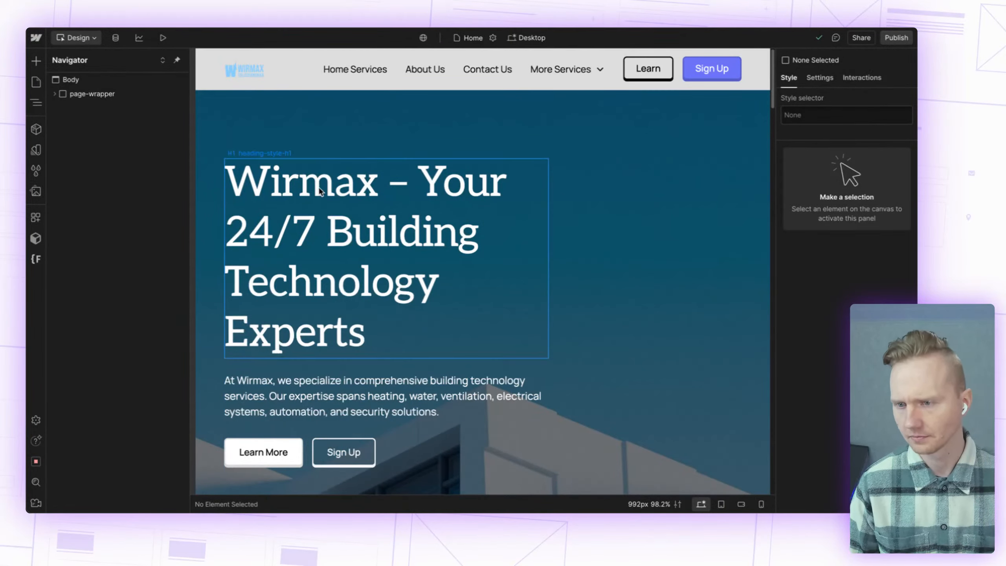
{"action": "left_click", "coordinate": [321, 194]}
{"action": "scroll", "coordinate": [787, 285], "scroll_direction": "down", "scroll_amount": 5}
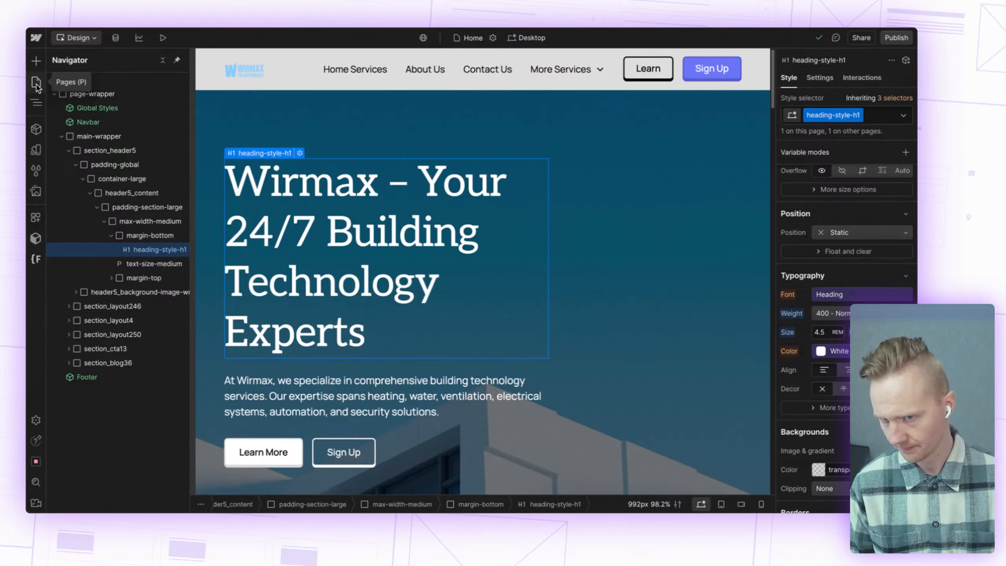
Step: Recheck the font choices offered for the Body variable in the Typography collection, keeping its current font
{"action": "left_click", "coordinate": [36, 150]}
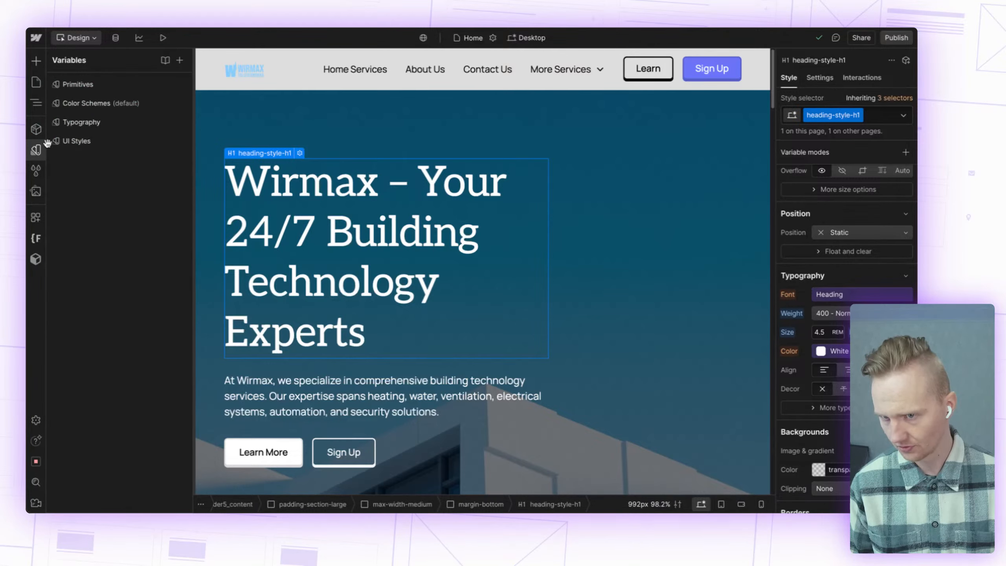
{"action": "left_click", "coordinate": [94, 124]}
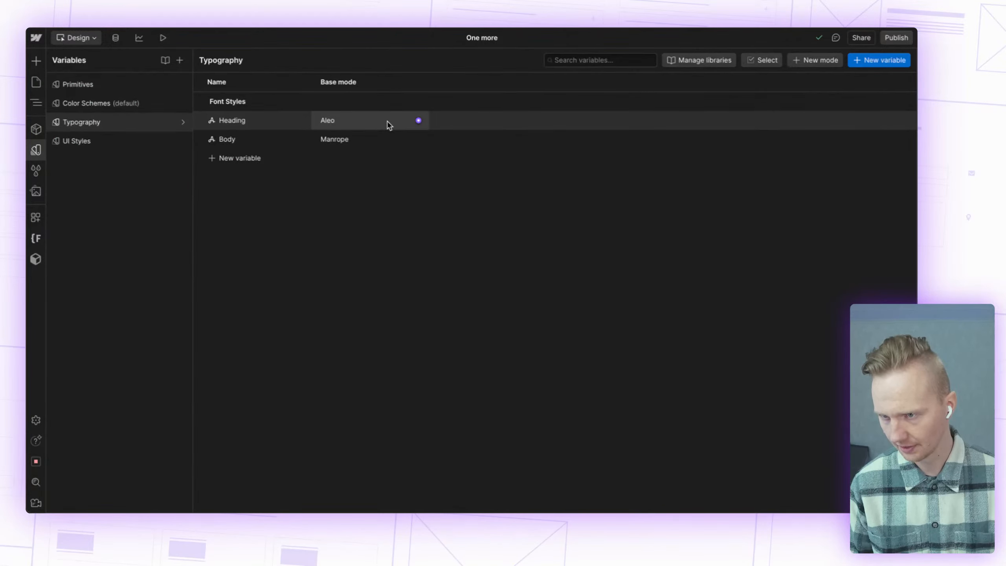
{"action": "left_click", "coordinate": [383, 140]}
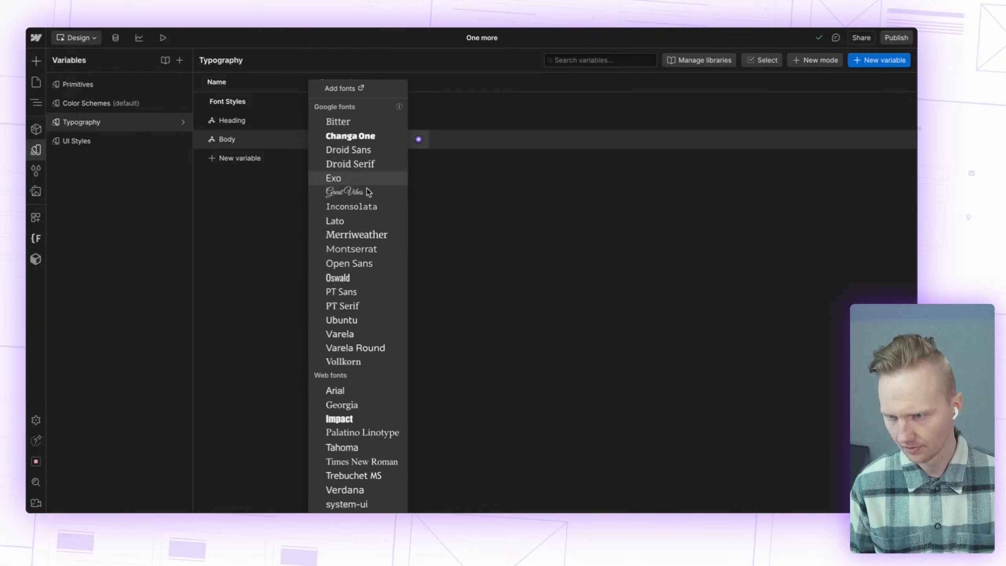
{"action": "left_click", "coordinate": [527, 252]}
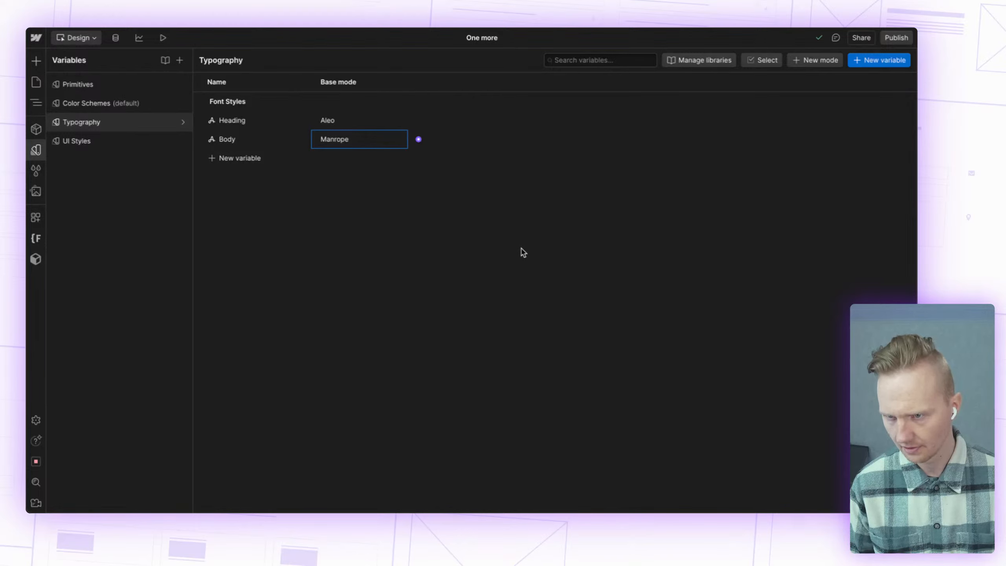
{"action": "left_click", "coordinate": [36, 149]}
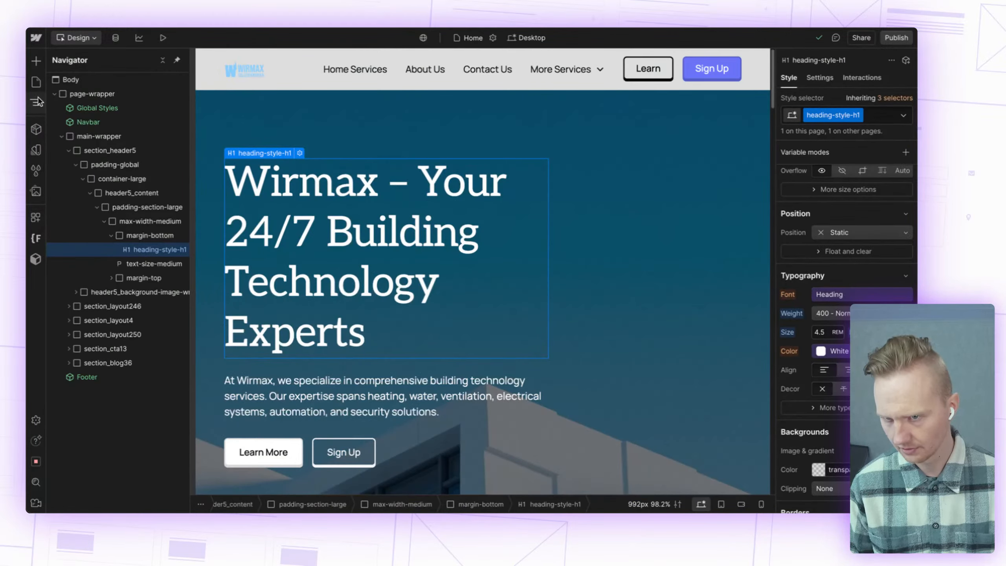
Step: Open the Global Styles component and examine the custom code in its fonts embed, then return to the Home page
{"action": "left_click", "coordinate": [97, 109]}
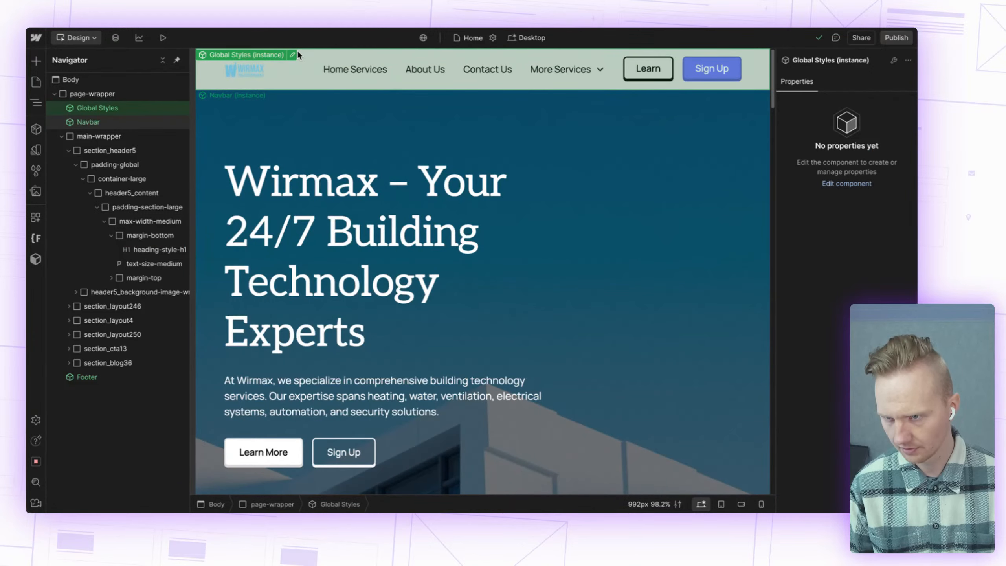
{"action": "double_click", "coordinate": [290, 53]}
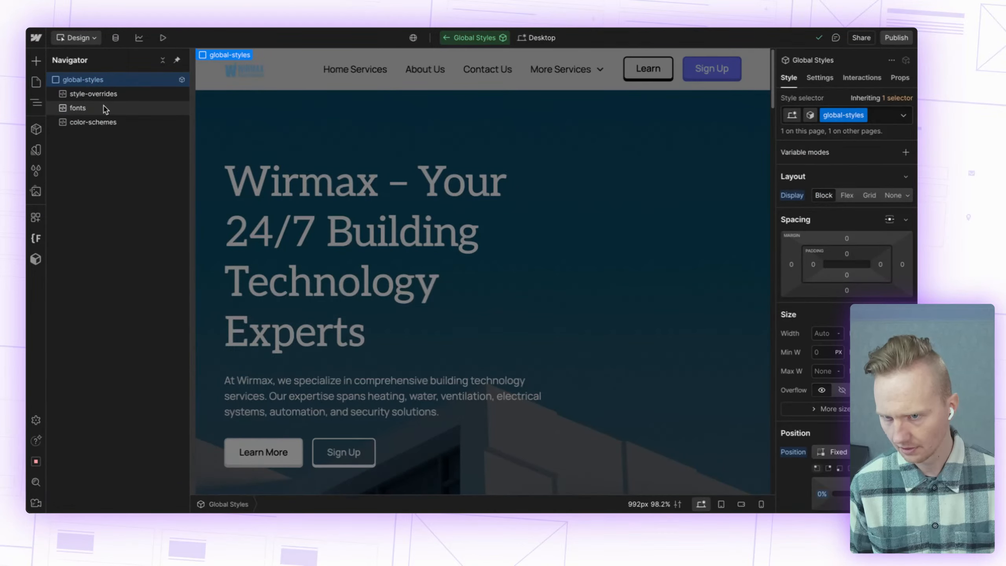
{"action": "left_click", "coordinate": [120, 106]}
{"action": "left_click", "coordinate": [234, 55]}
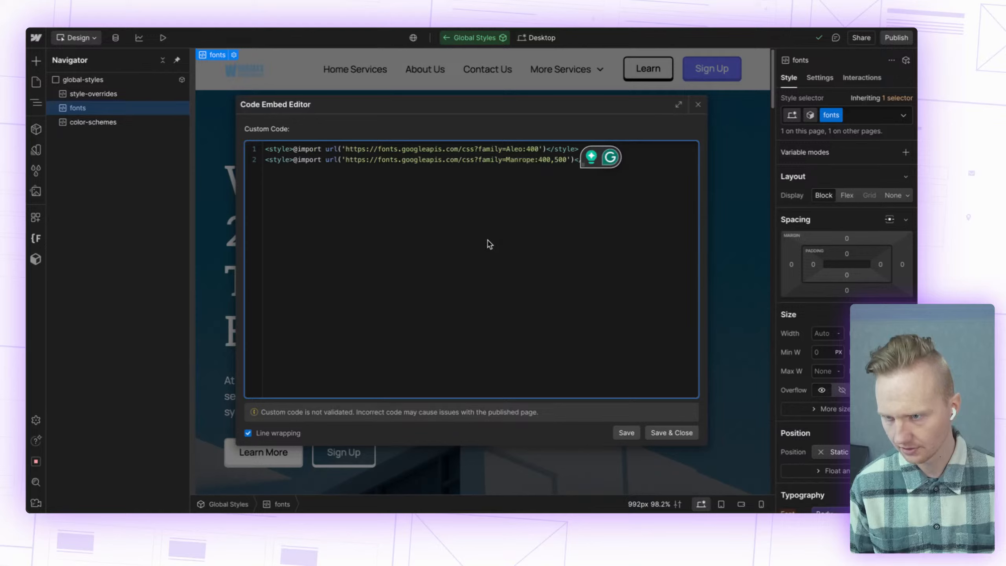
{"action": "left_click", "coordinate": [595, 105]}
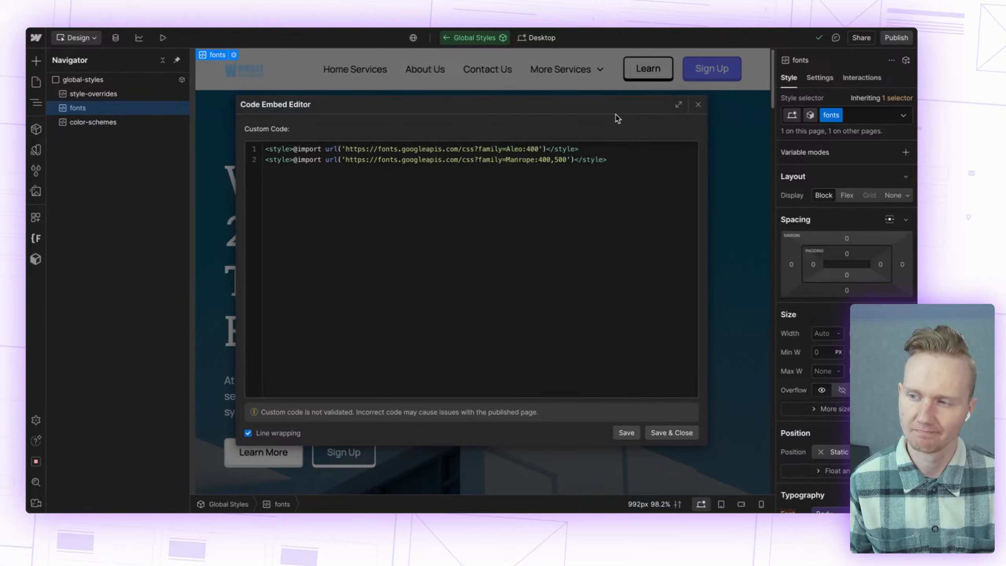
{"action": "left_click_drag", "start_coordinate": [615, 106], "coordinate": [617, 100]}
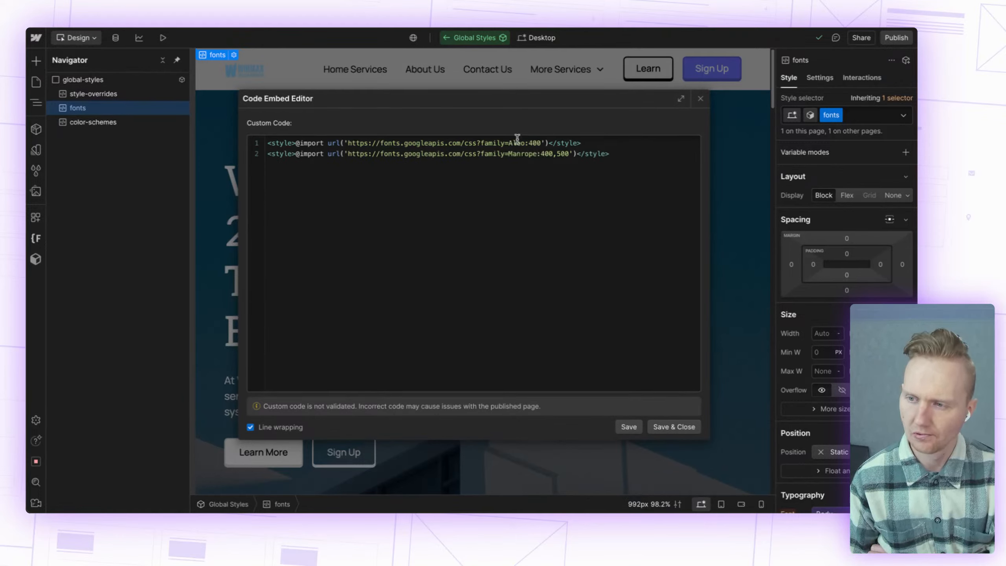
{"action": "left_click", "coordinate": [700, 100]}
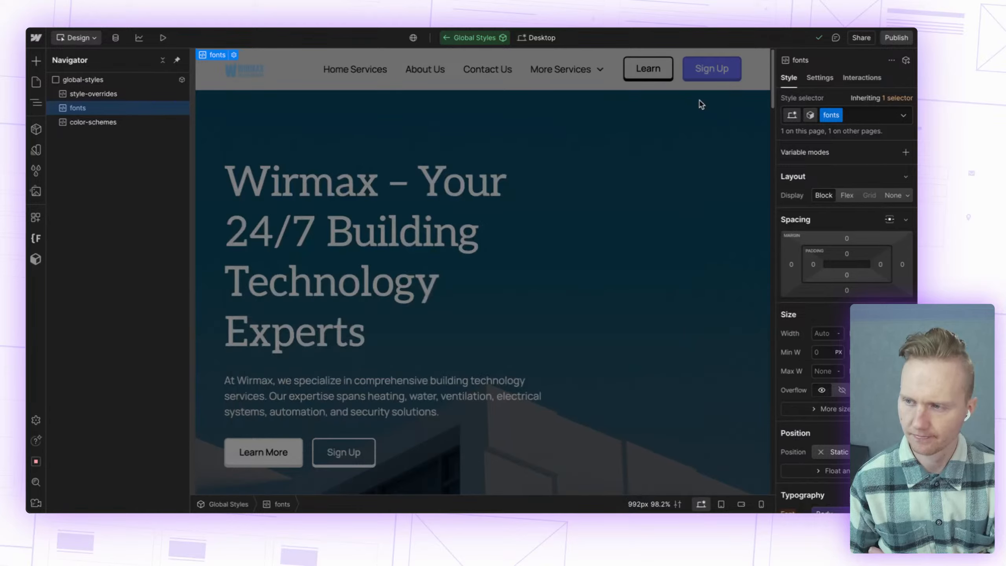
{"action": "key", "text": "Escape"}
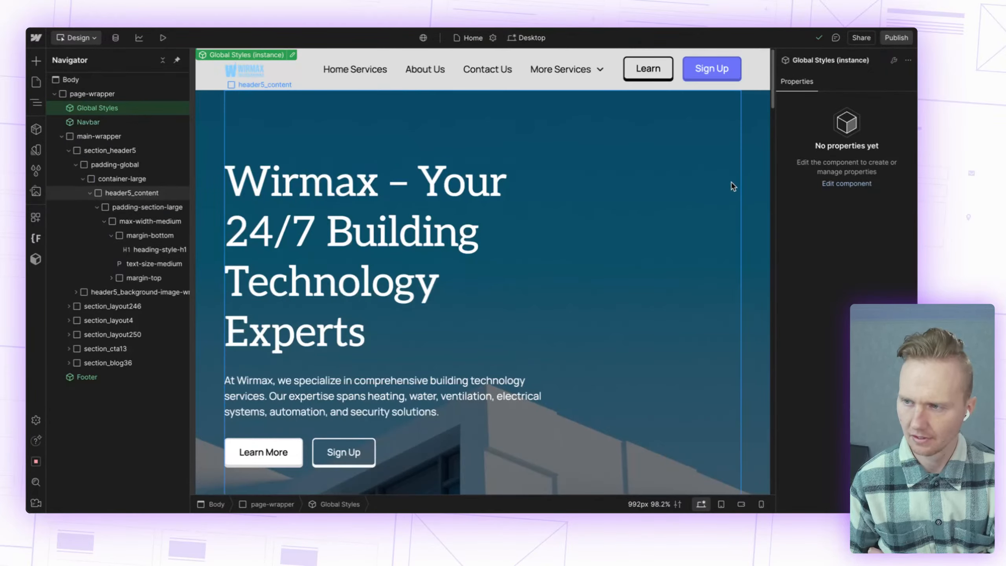
Step: Review the Home page's fonts from the hero down to the footer, and collapse the main-wrapper in the element tree
{"action": "scroll", "coordinate": [576, 209], "scroll_direction": "down", "scroll_amount": 10}
{"action": "scroll", "coordinate": [577, 213], "scroll_direction": "down", "scroll_amount": 10}
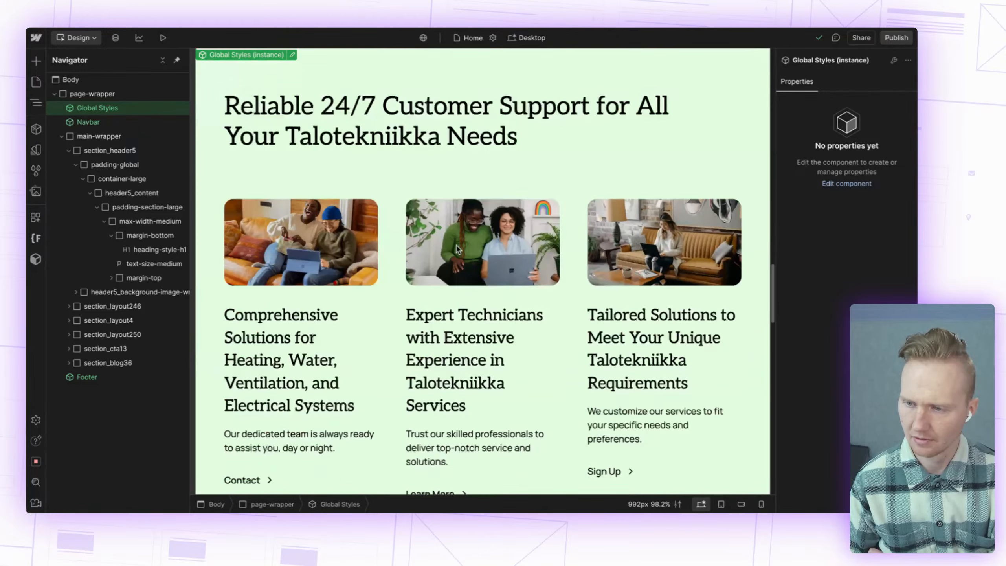
{"action": "scroll", "coordinate": [457, 248], "scroll_direction": "down", "scroll_amount": 10}
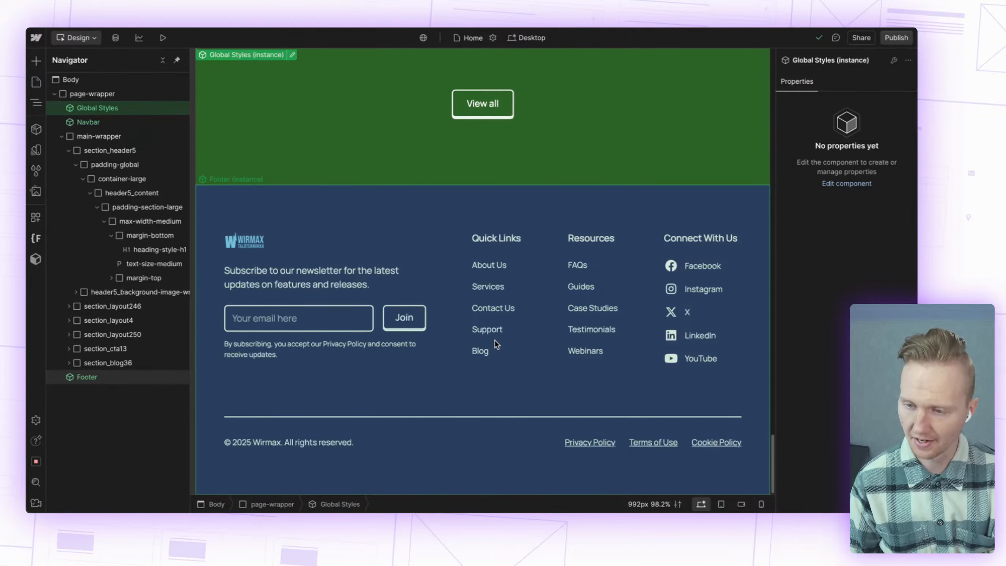
{"action": "scroll", "coordinate": [487, 349], "scroll_direction": "up", "scroll_amount": 20}
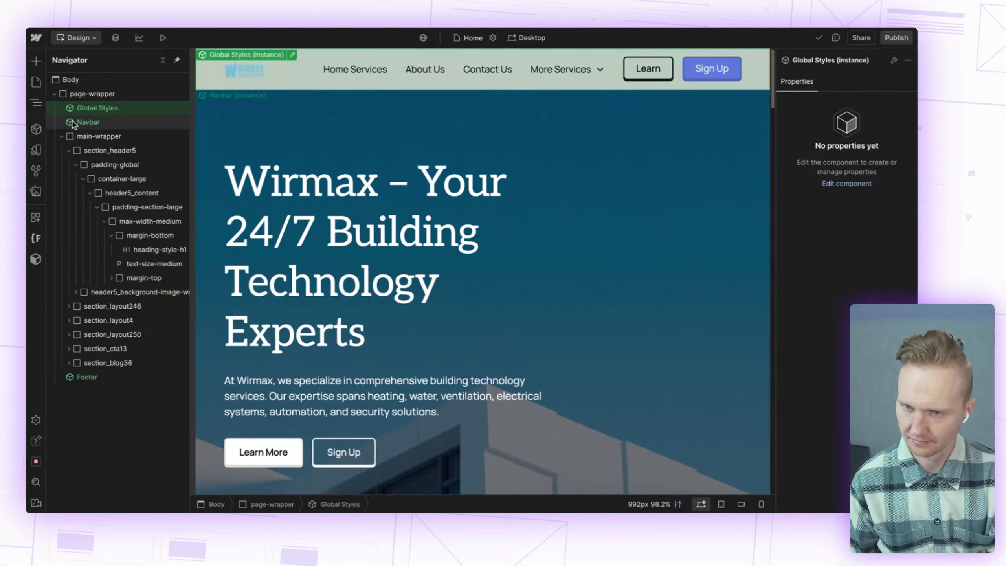
{"action": "left_click", "coordinate": [61, 136]}
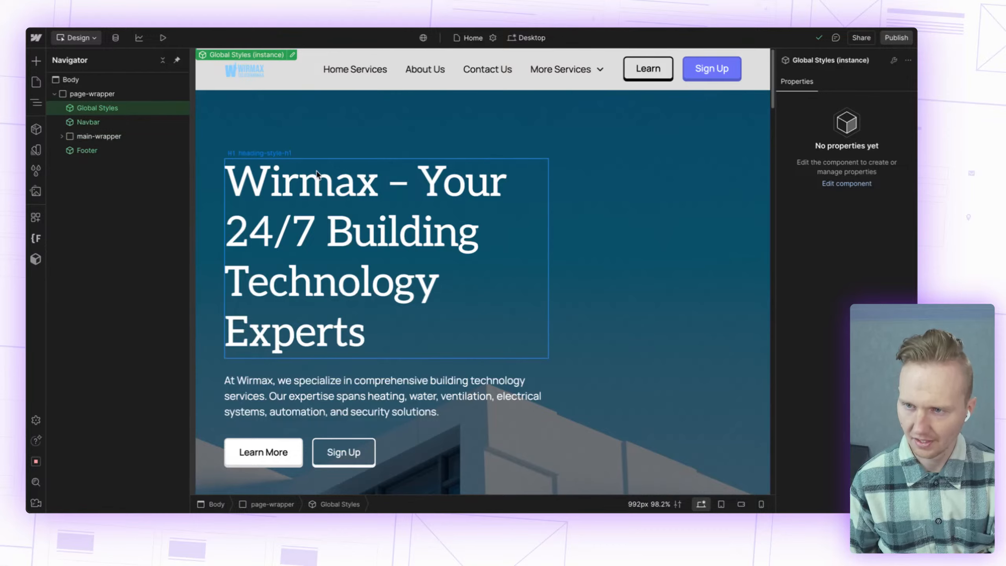
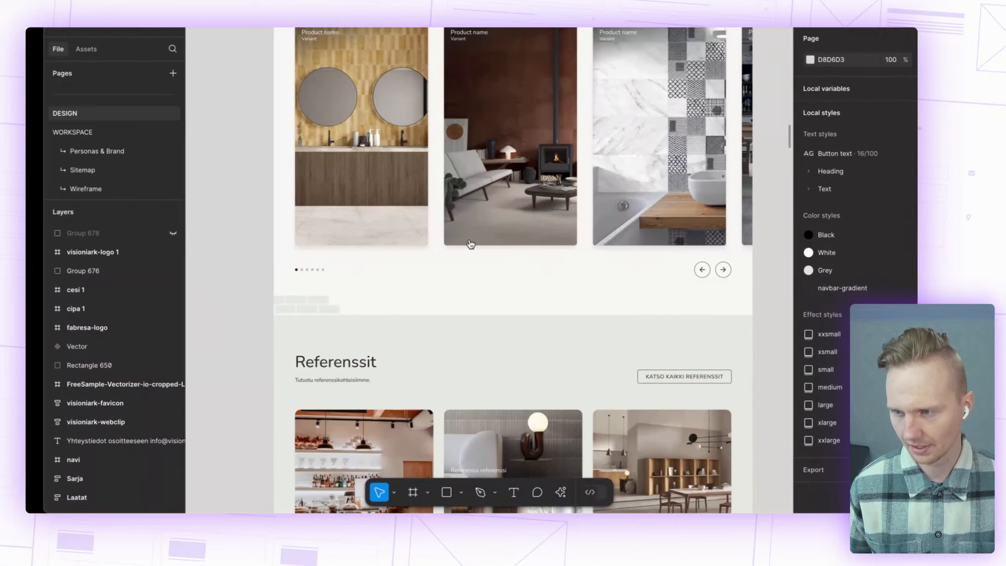
Step: Examine the brick-pattern decoration between the product slider and the Referenssit section in the Figma design
{"action": "scroll", "coordinate": [473, 237], "scroll_direction": "up", "scroll_amount": 3}
{"action": "scroll", "coordinate": [481, 234], "scroll_direction": "up", "scroll_amount": 2}
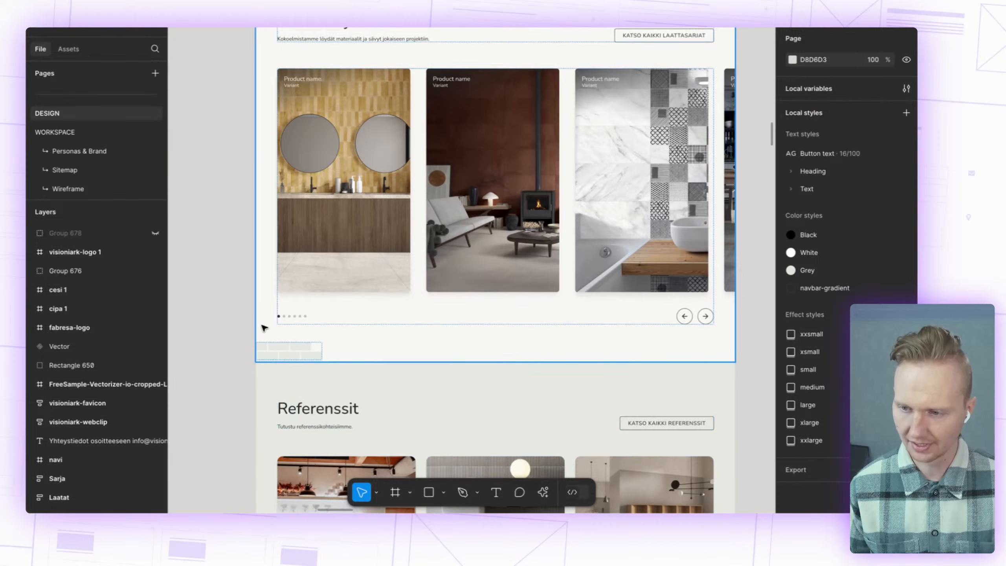
{"action": "scroll", "coordinate": [267, 354], "scroll_direction": "up", "scroll_amount": 3}
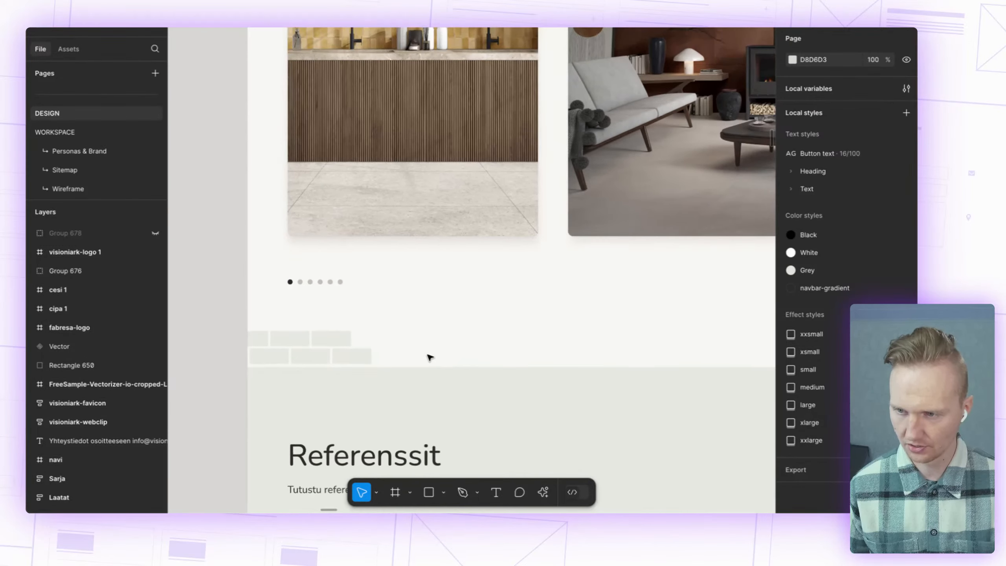
{"action": "scroll", "coordinate": [429, 356], "scroll_direction": "down", "scroll_amount": 2}
{"action": "scroll", "coordinate": [426, 348], "scroll_direction": "right", "scroll_amount": 2}
{"action": "scroll", "coordinate": [426, 350], "scroll_direction": "right", "scroll_amount": 3}
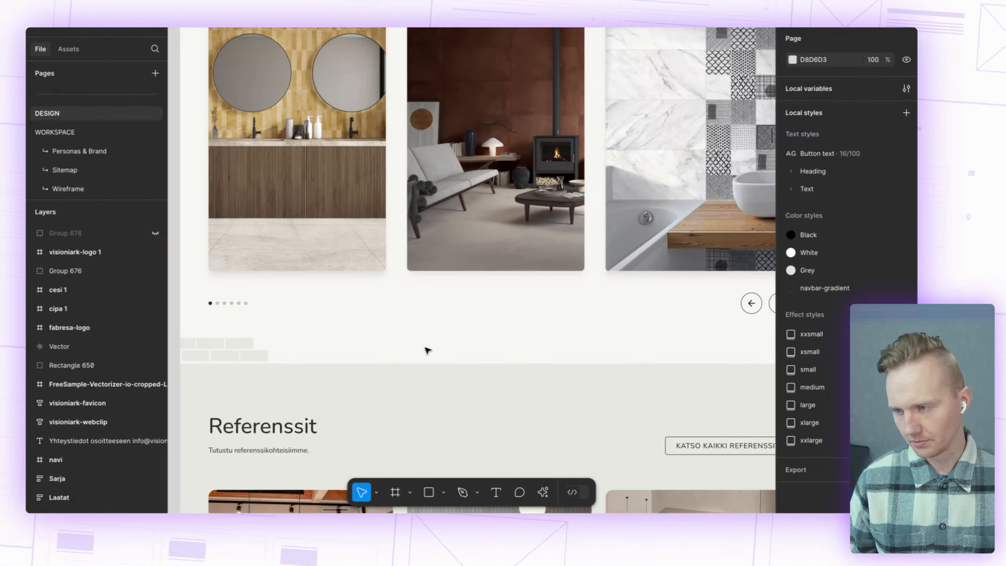
{"action": "scroll", "coordinate": [426, 349], "scroll_direction": "right", "scroll_amount": 2}
{"action": "scroll", "coordinate": [426, 348], "scroll_direction": "down", "scroll_amount": 1}
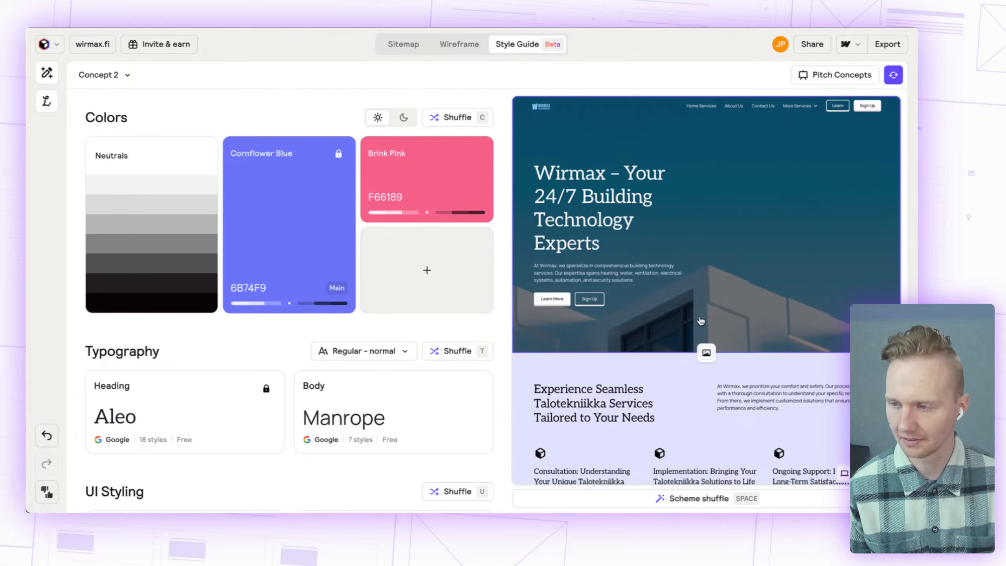
Step: Review the hero and Experience Seamless sections in the Relume style guide preview for Concept 2
{"action": "scroll", "coordinate": [701, 330], "scroll_direction": "down", "scroll_amount": 1}
{"action": "scroll", "coordinate": [702, 329], "scroll_direction": "down", "scroll_amount": 2}
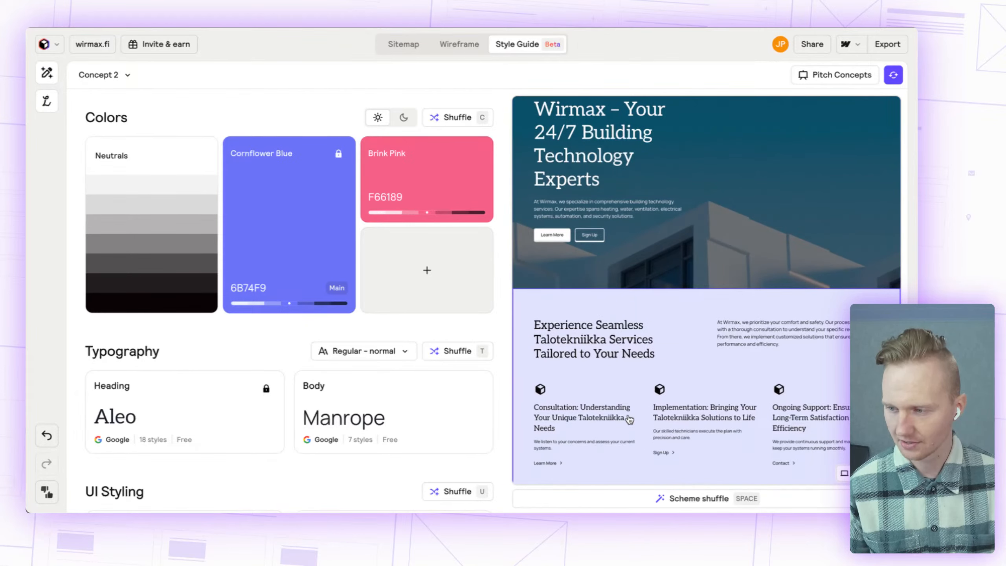
{"action": "scroll", "coordinate": [627, 420], "scroll_direction": "up", "scroll_amount": 2}
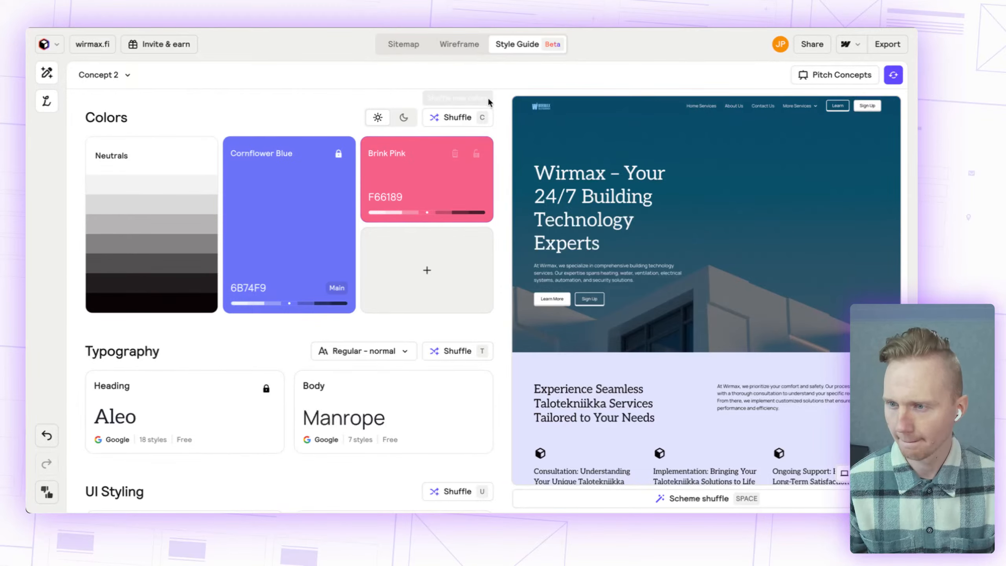
Step: Switch to the Figma design to review the product slider and Referenssit layout, then return to the Relume style guide
{"action": "key", "text": "ctrl+Right"}
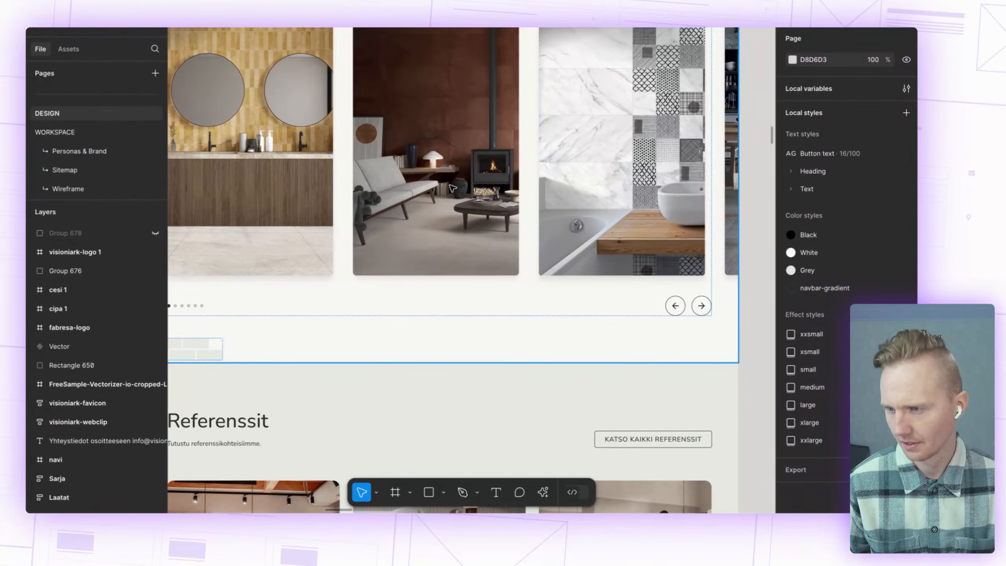
{"action": "scroll", "coordinate": [451, 187], "scroll_direction": "left", "scroll_amount": 3}
{"action": "scroll", "coordinate": [451, 187], "scroll_direction": "left", "scroll_amount": 2}
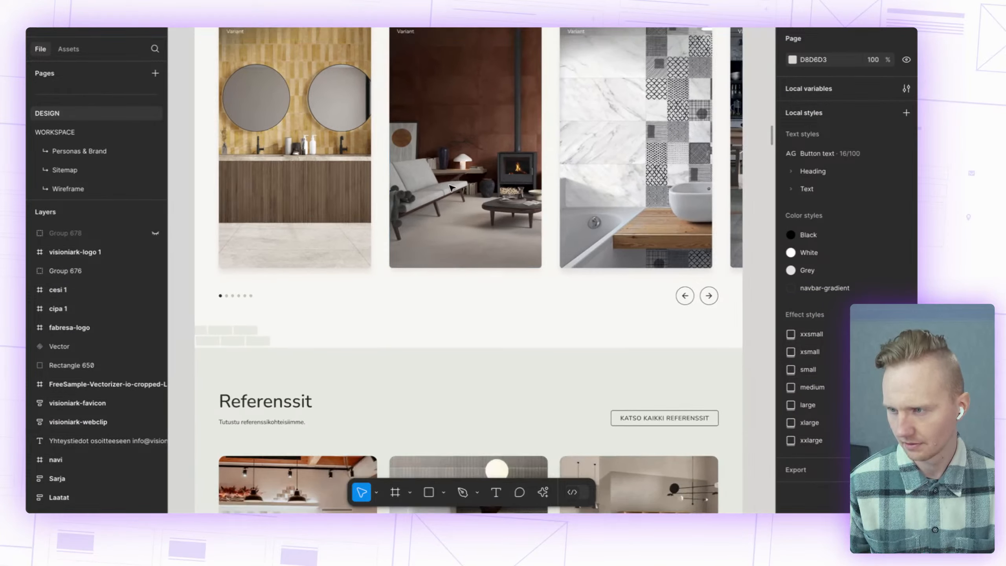
{"action": "scroll", "coordinate": [451, 187], "scroll_direction": "down", "scroll_amount": 2}
{"action": "scroll", "coordinate": [451, 187], "scroll_direction": "left", "scroll_amount": 1}
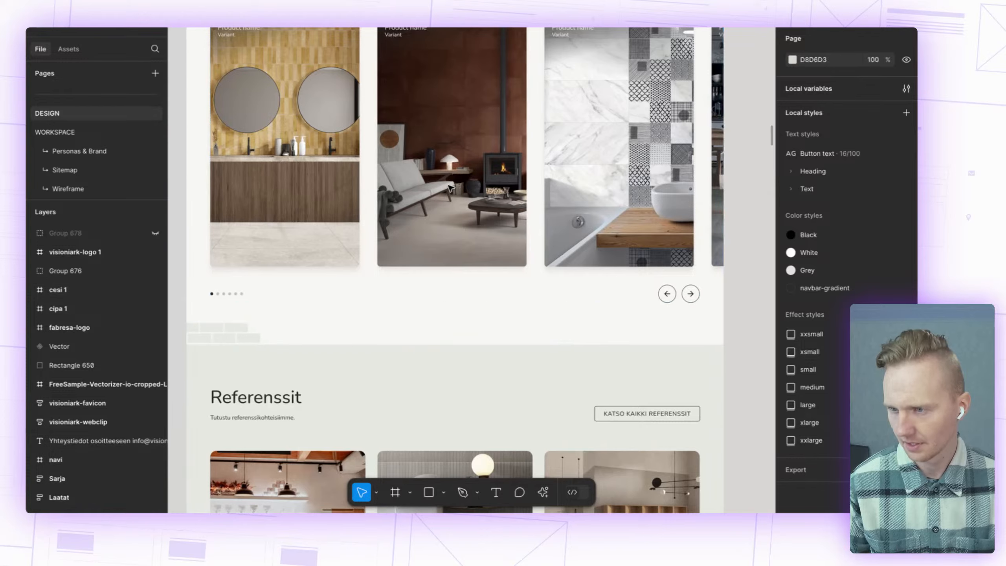
{"action": "key", "text": "ctrl+Left"}
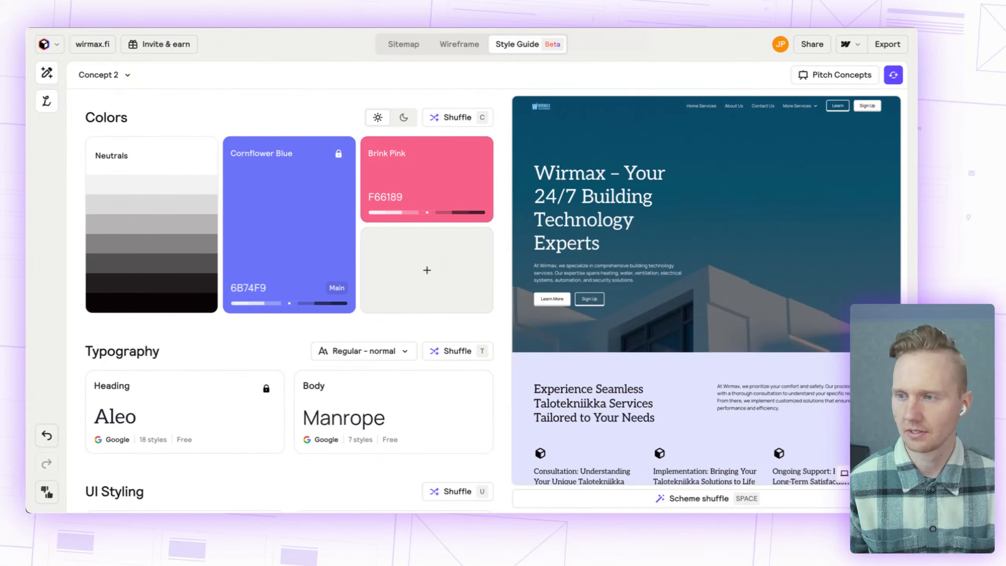
Step: Switch to the Relume Official Starter Project in Webflow and examine the embeds inside its Global Styles component
{"action": "left_click", "coordinate": [388, 28]}
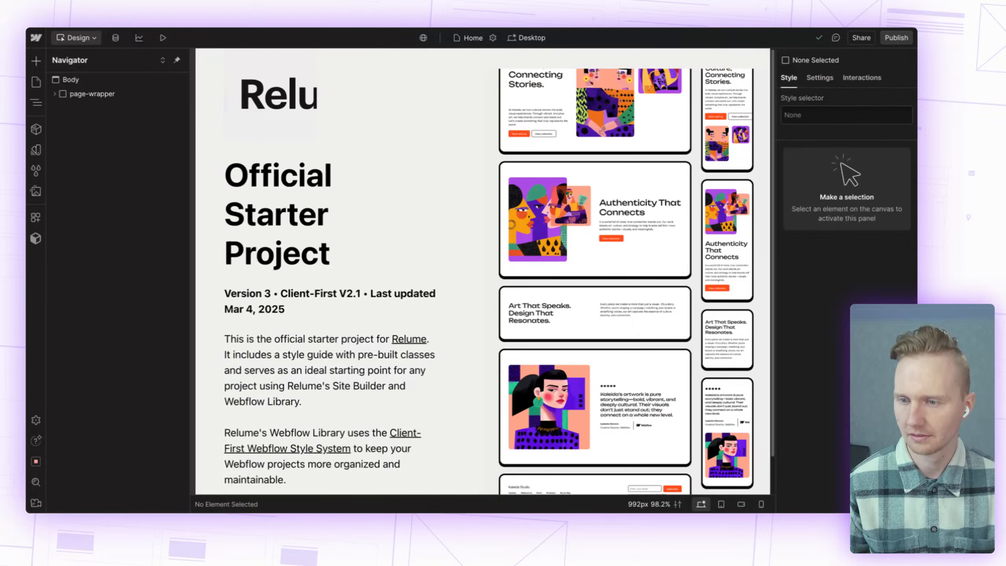
{"action": "scroll", "coordinate": [468, 253], "scroll_direction": "down", "scroll_amount": 1}
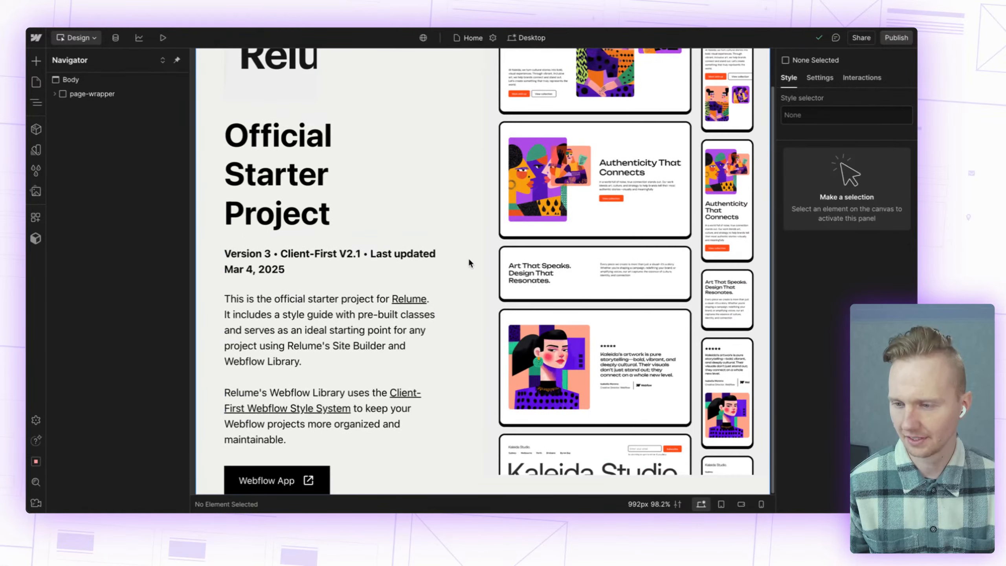
{"action": "scroll", "coordinate": [460, 285], "scroll_direction": "up", "scroll_amount": 1}
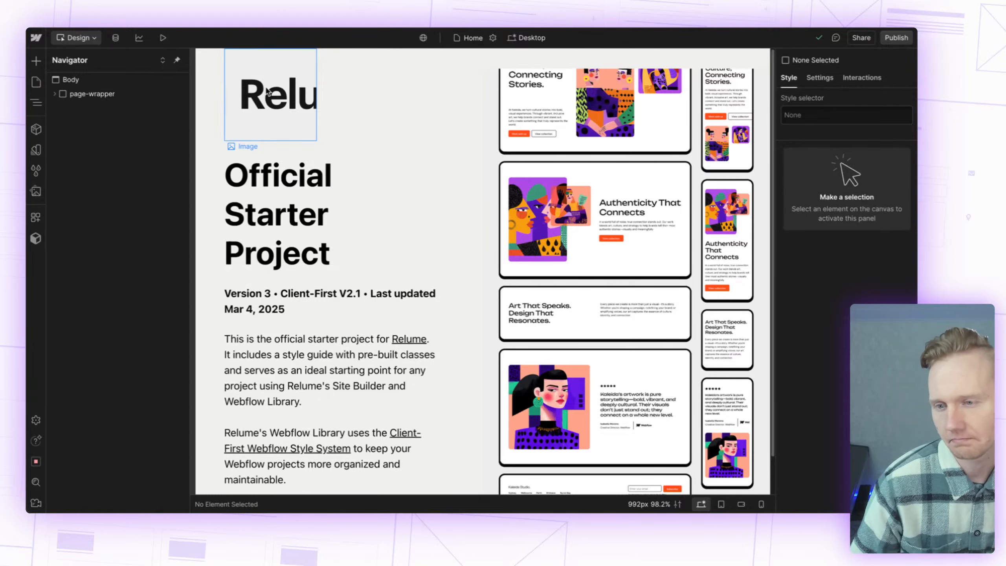
{"action": "left_click", "coordinate": [58, 95]}
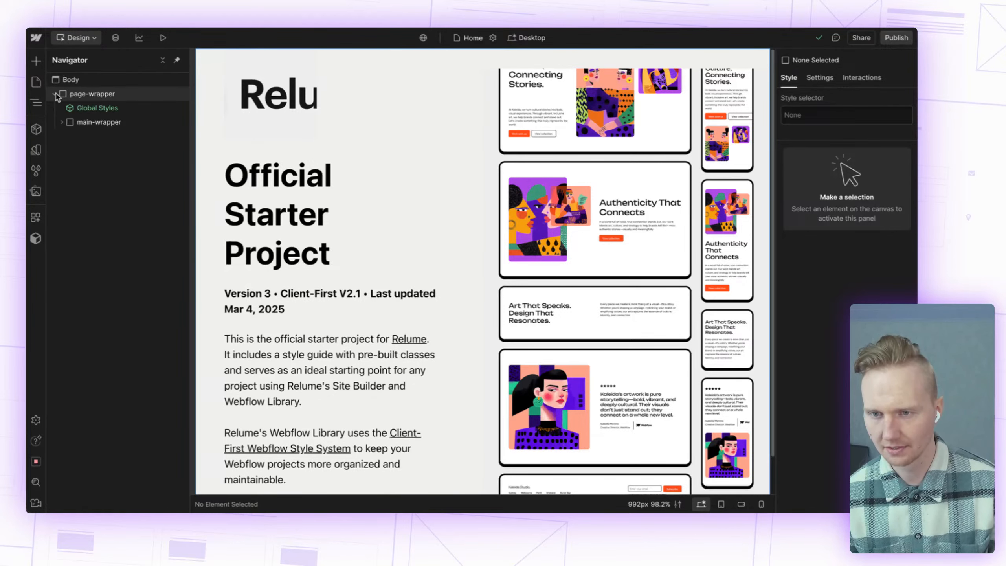
{"action": "double_click", "coordinate": [76, 109]}
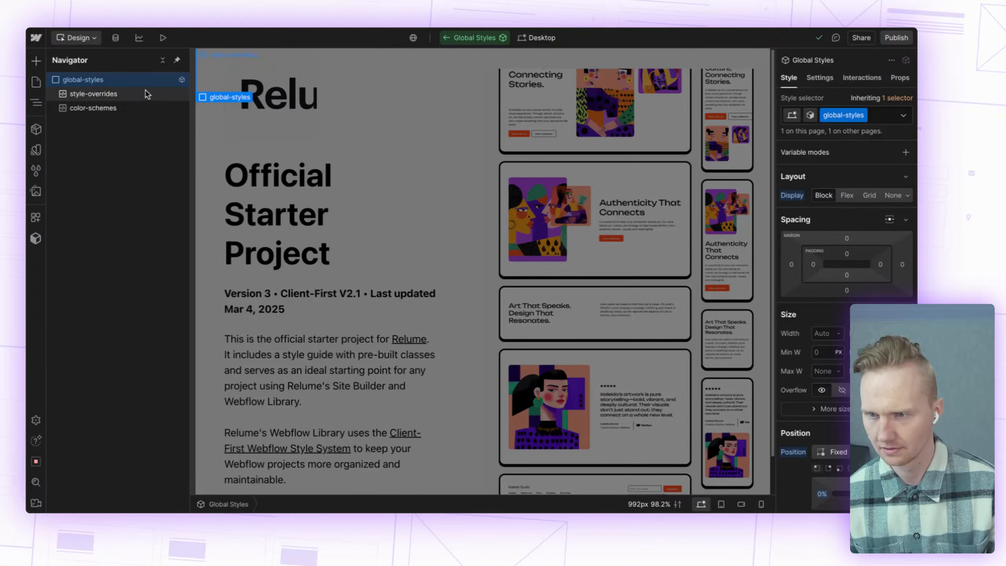
{"action": "left_click", "coordinate": [321, 189]}
{"action": "scroll", "coordinate": [341, 278], "scroll_direction": "down", "scroll_amount": 1}
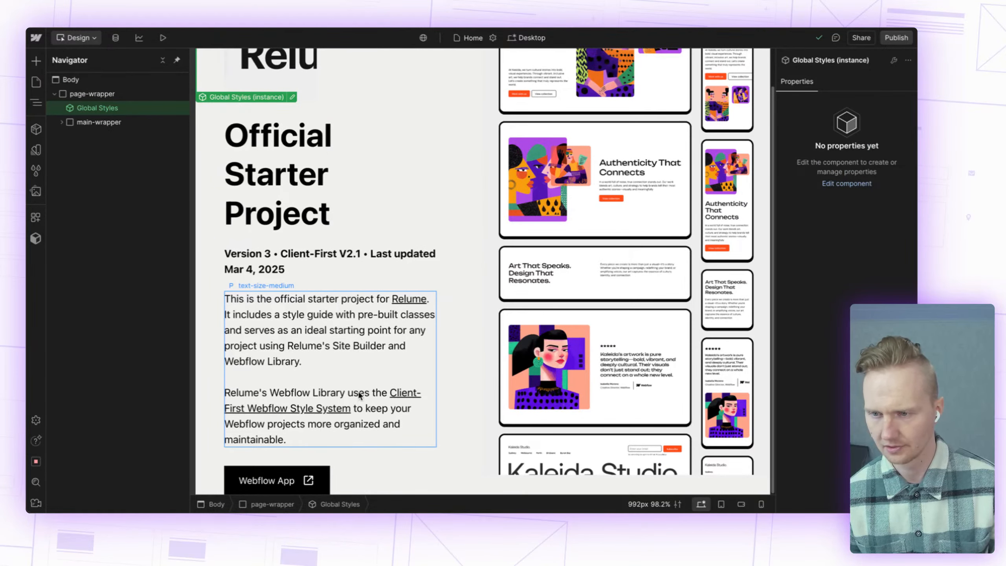
{"action": "scroll", "coordinate": [321, 270], "scroll_direction": "up", "scroll_amount": 1}
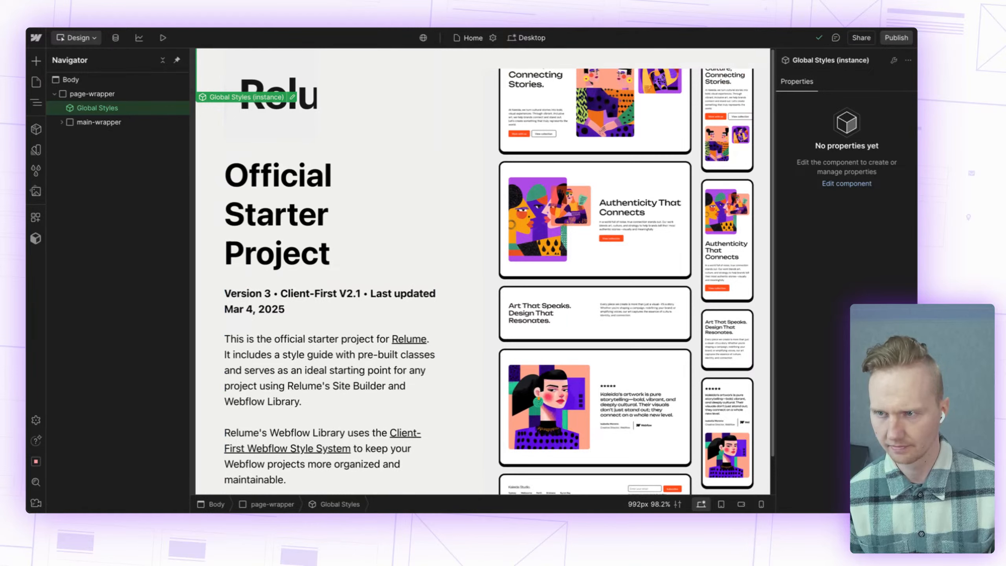
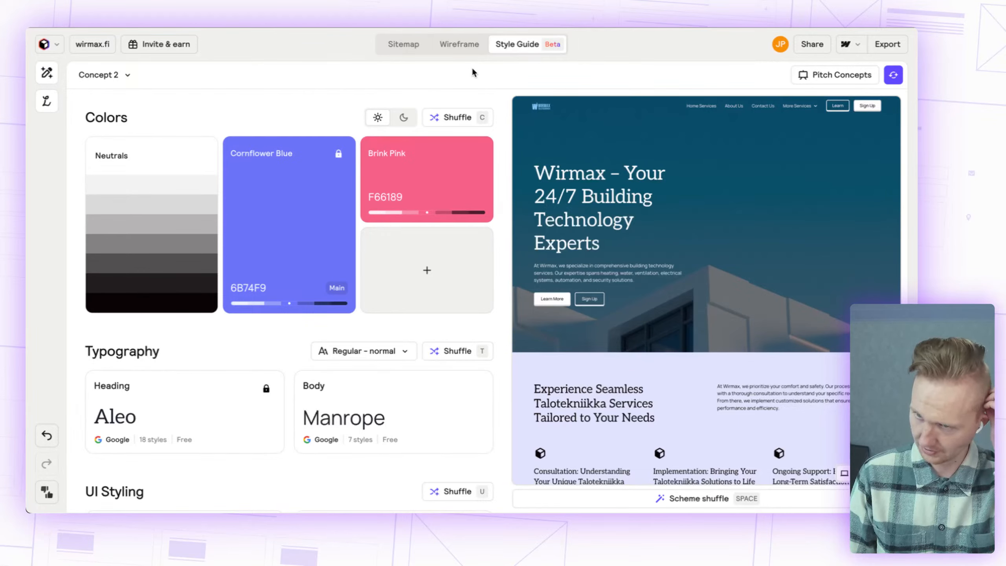
Step: Examine the wirmax.fi sitemap in Relume, including the page details of Sahkomies and Sahkoauton latausasema
{"action": "left_click", "coordinate": [410, 49]}
{"action": "scroll", "coordinate": [500, 224], "scroll_direction": "down", "scroll_amount": 5}
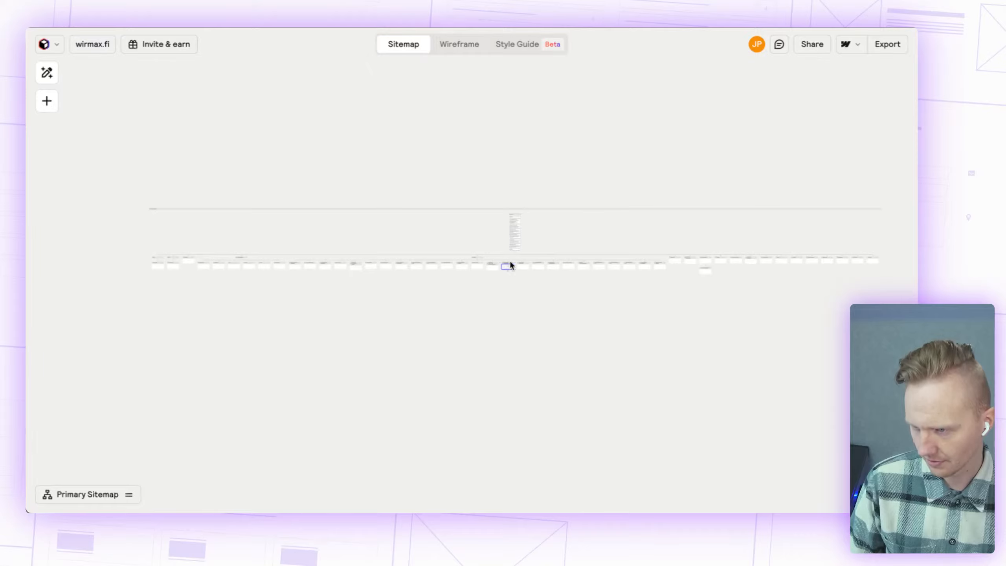
{"action": "scroll", "coordinate": [792, 266], "scroll_direction": "right", "scroll_amount": 1}
{"action": "scroll", "coordinate": [695, 256], "scroll_direction": "up", "scroll_amount": 5}
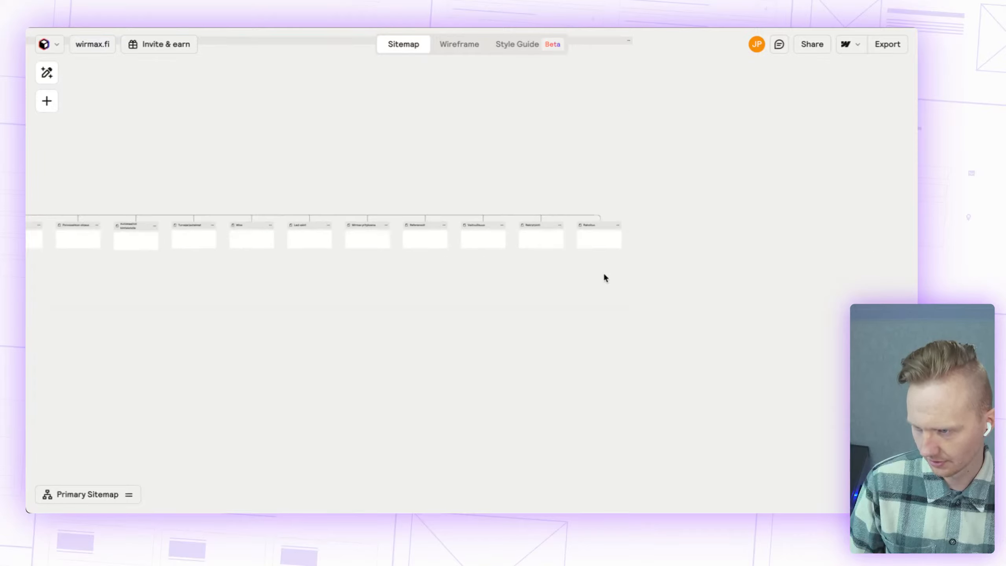
{"action": "scroll", "coordinate": [559, 266], "scroll_direction": "down", "scroll_amount": 3}
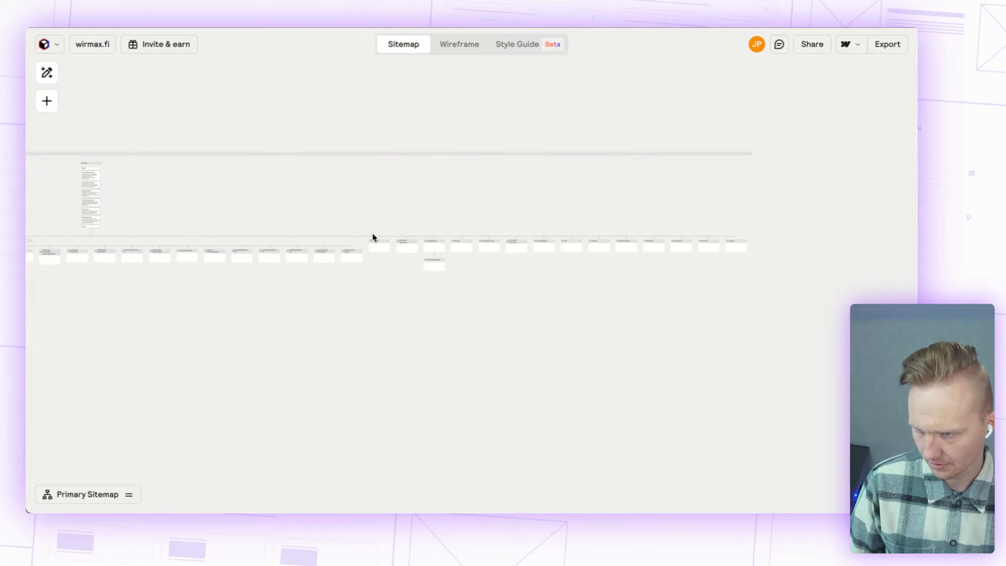
{"action": "scroll", "coordinate": [379, 241], "scroll_direction": "up", "scroll_amount": 5}
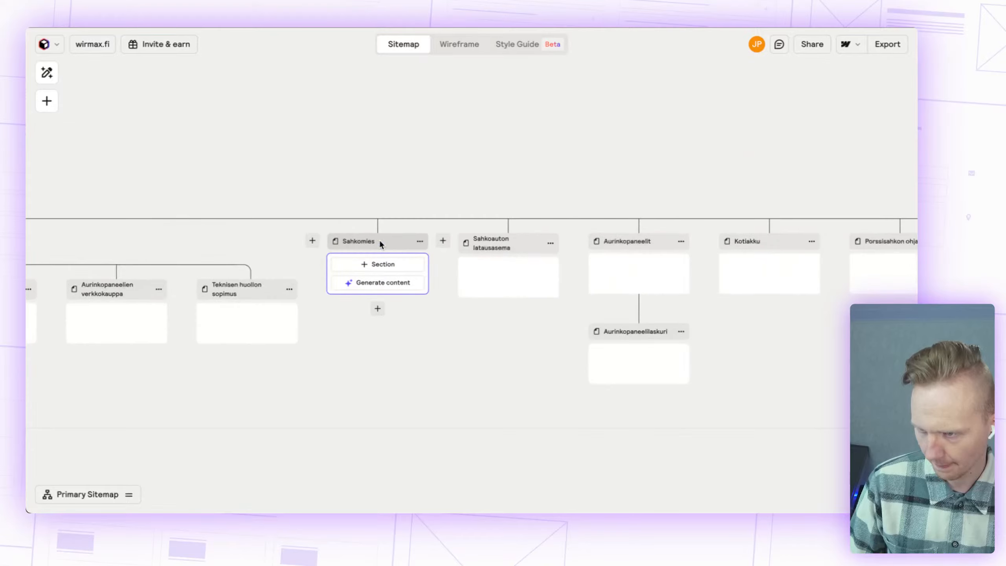
{"action": "left_click", "coordinate": [380, 239]}
{"action": "left_click", "coordinate": [491, 242]}
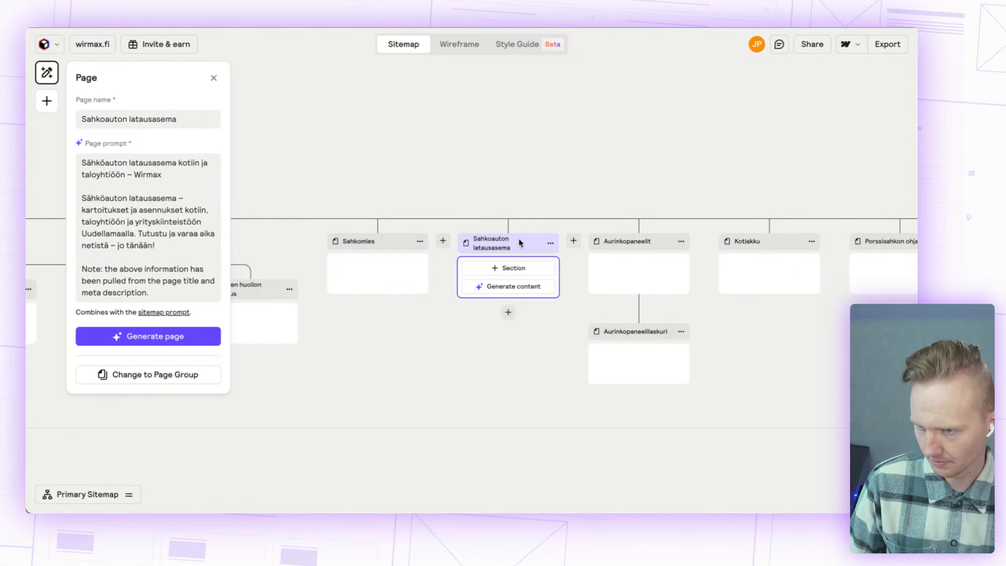
{"action": "left_click", "coordinate": [367, 236]}
{"action": "scroll", "coordinate": [374, 236], "scroll_direction": "down", "scroll_amount": 5}
{"action": "left_click", "coordinate": [402, 175]}
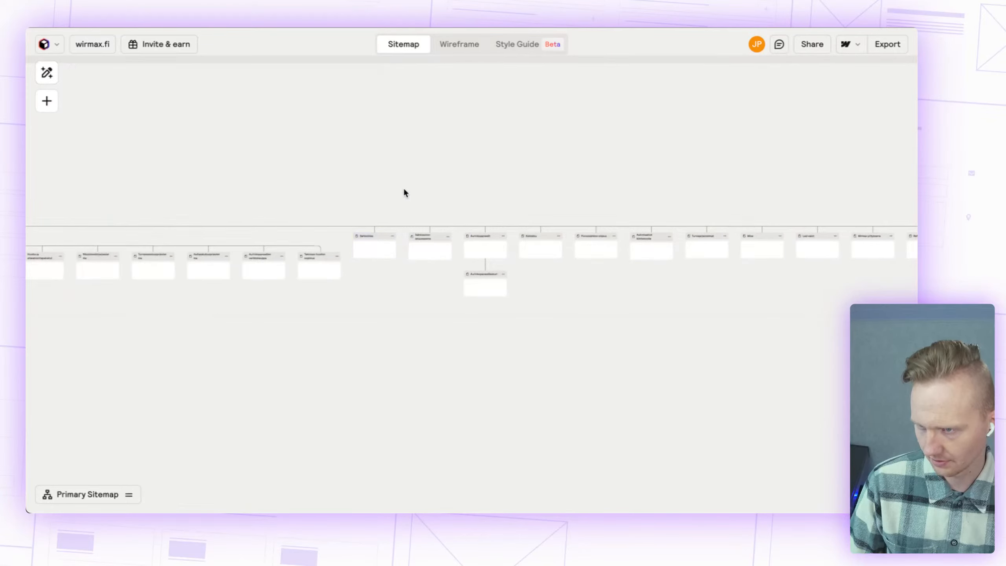
{"action": "scroll", "coordinate": [404, 189], "scroll_direction": "left", "scroll_amount": 15}
{"action": "scroll", "coordinate": [406, 189], "scroll_direction": "down", "scroll_amount": 2}
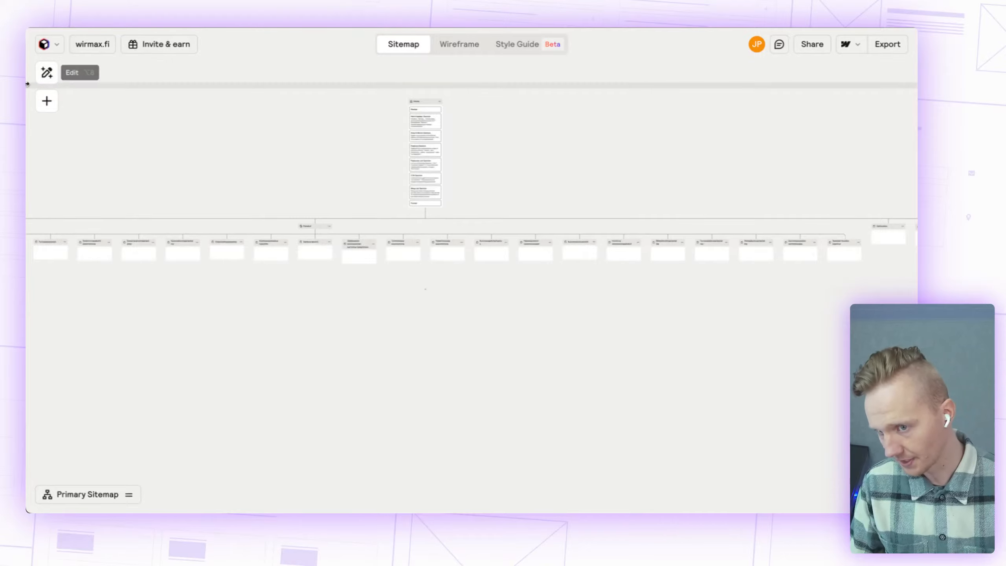
Step: Create a new project from the Relume dashboard and generate its sitemap with the prompt "Interior designer website containing blog"
{"action": "left_click", "coordinate": [54, 46]}
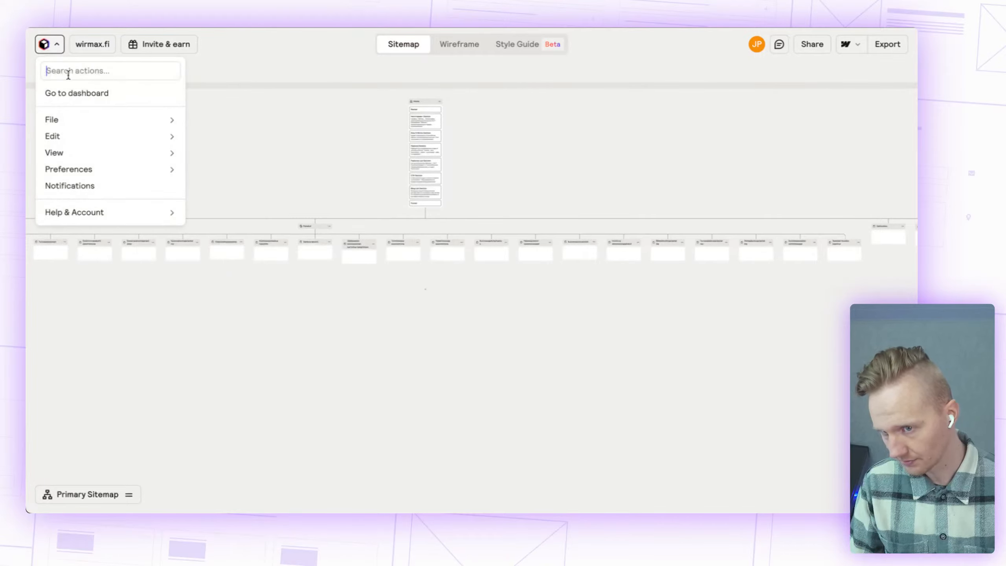
{"action": "left_click", "coordinate": [72, 94]}
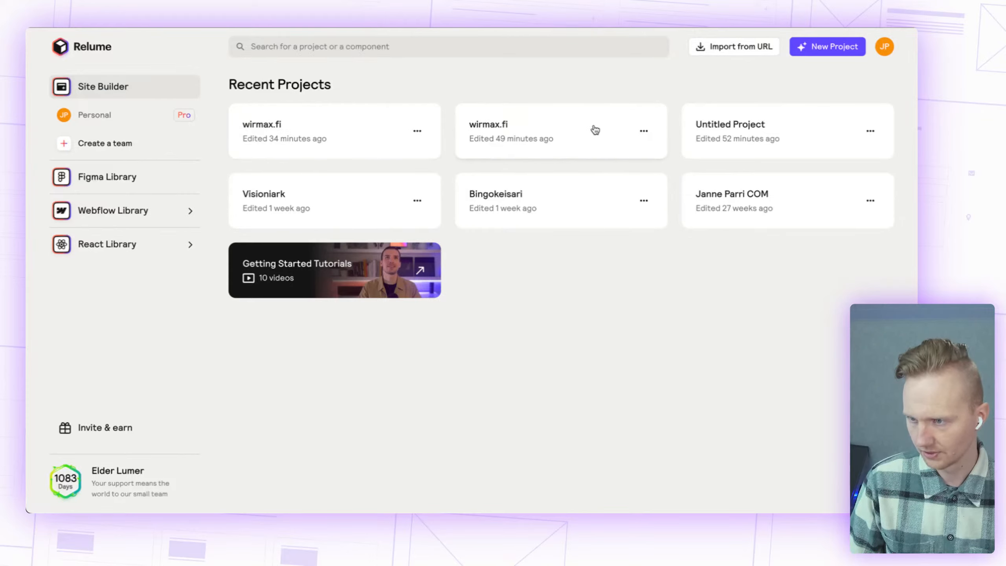
{"action": "left_click", "coordinate": [808, 49]}
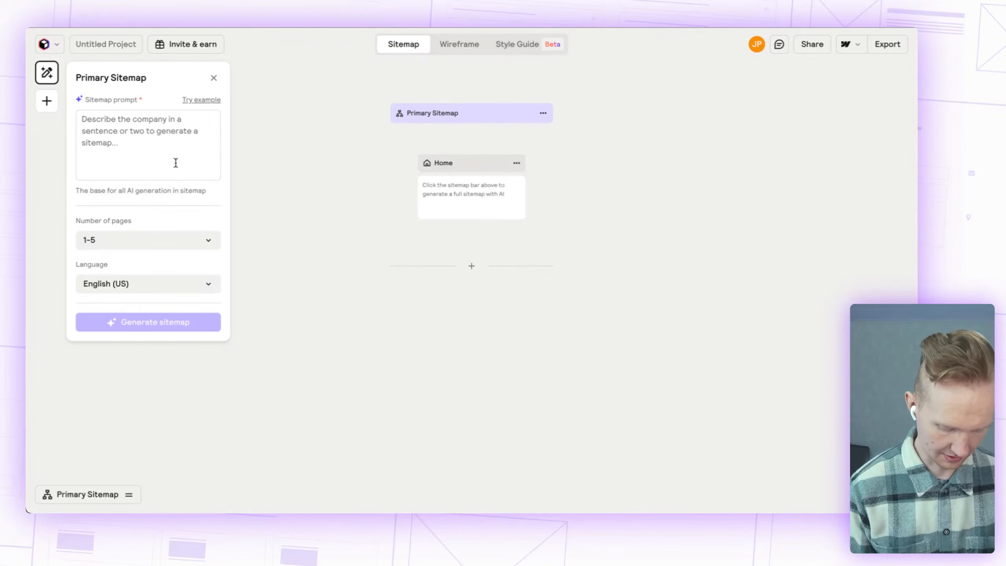
{"action": "type", "text": "Interior designer website conta"}
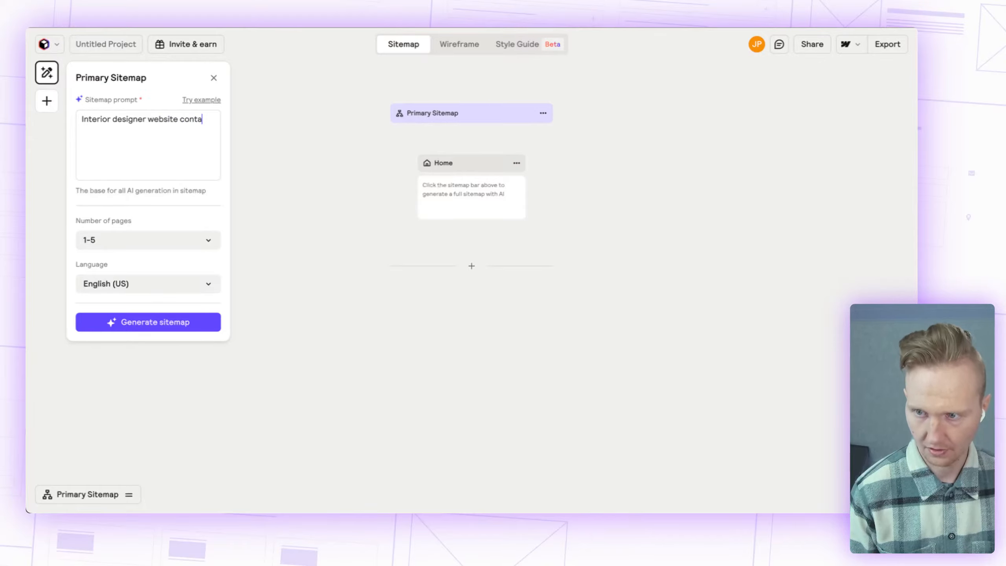
{"action": "type", "text": "ing blog"}
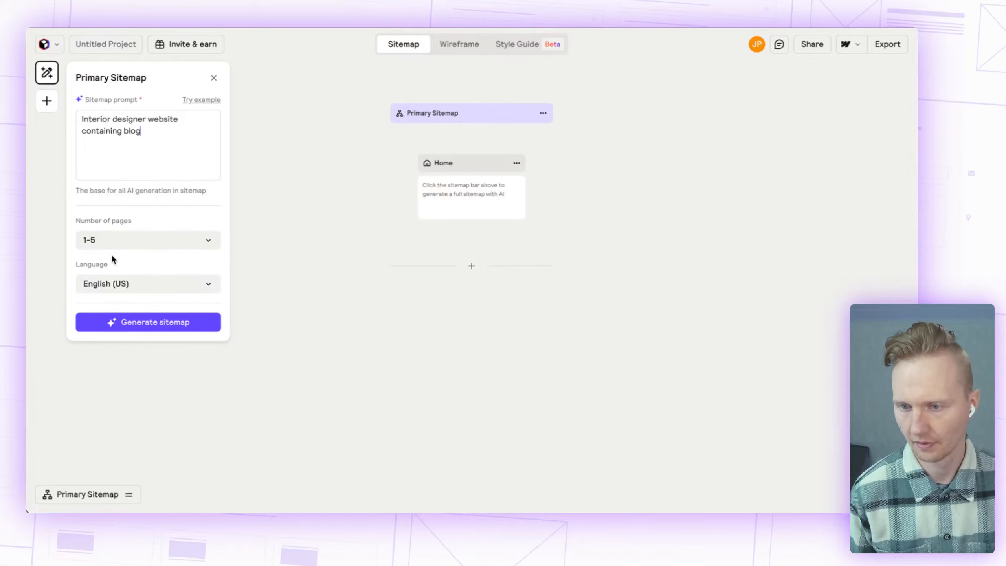
{"action": "left_click", "coordinate": [187, 326]}
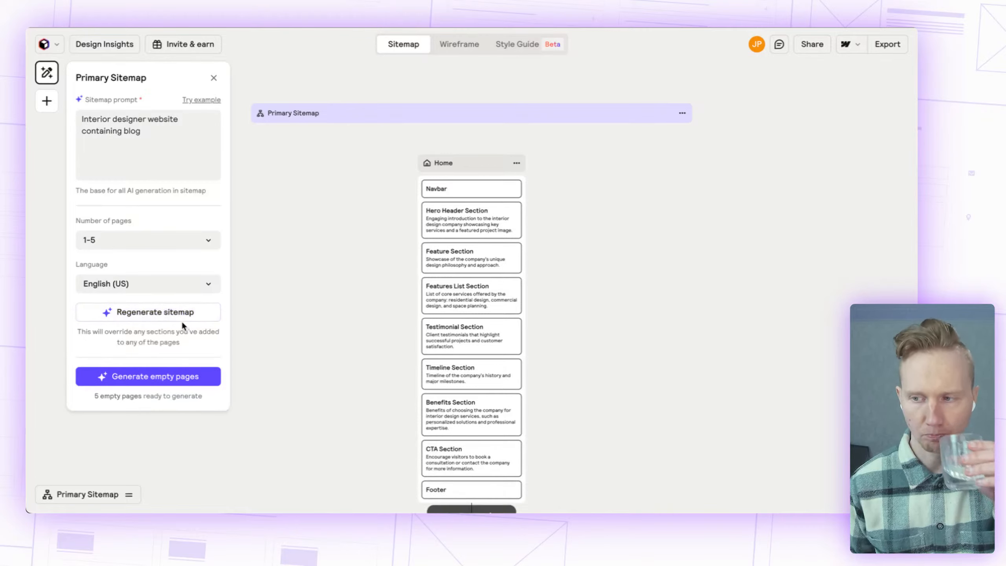
Step: Generate section content for the empty About Us, Blog, Portfolio, Project and Blog Post pages
{"action": "scroll", "coordinate": [566, 198], "scroll_direction": "down", "scroll_amount": 6}
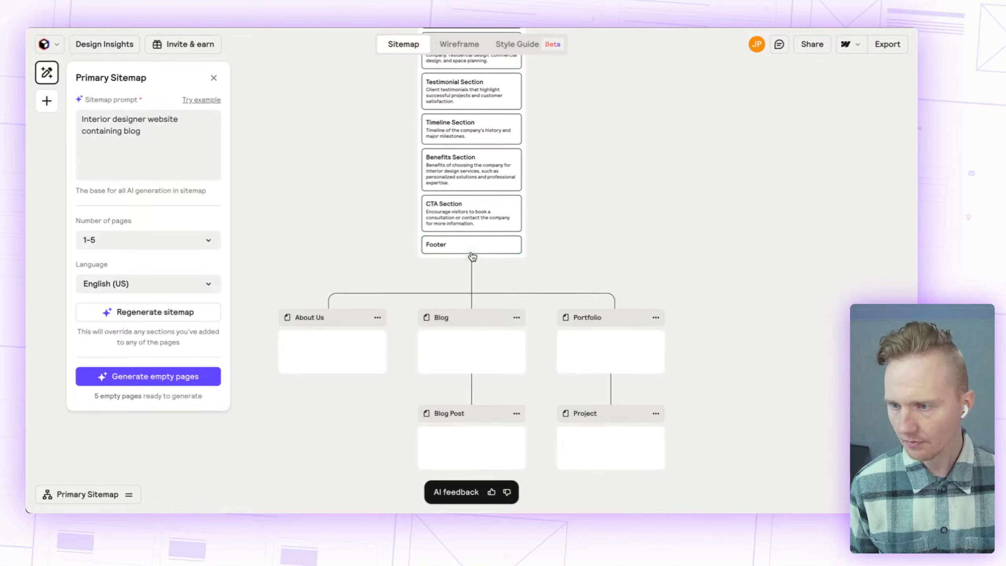
{"action": "mouse_move", "coordinate": [301, 324]}
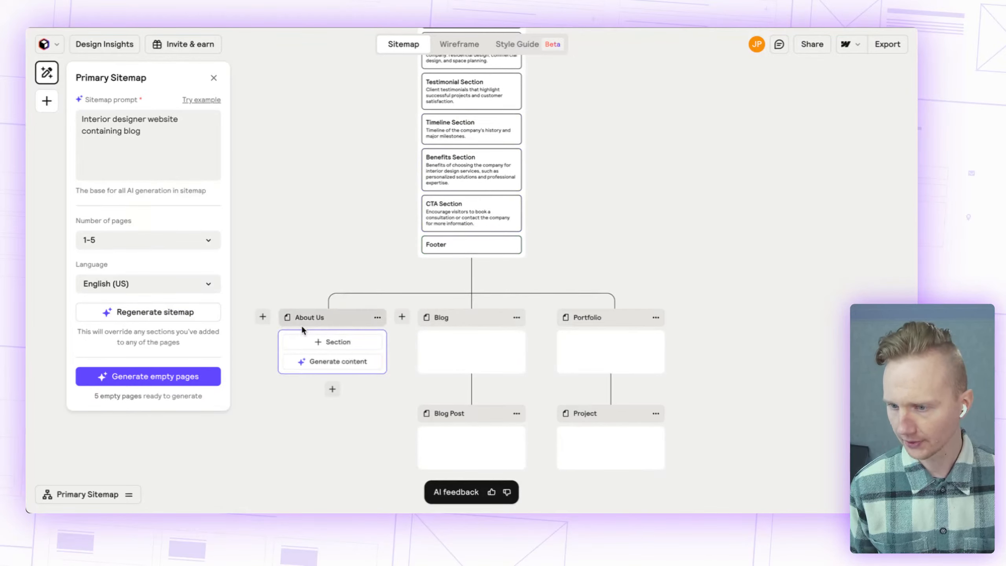
{"action": "left_click", "coordinate": [335, 362]}
{"action": "left_click", "coordinate": [462, 362]}
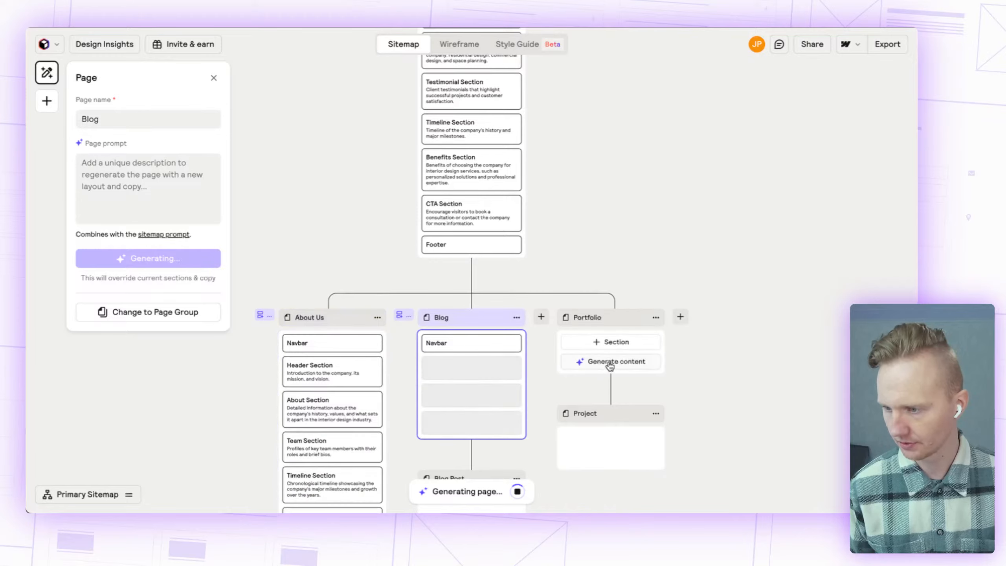
{"action": "left_click", "coordinate": [610, 365]}
{"action": "scroll", "coordinate": [717, 265], "scroll_direction": "down", "scroll_amount": 7}
{"action": "mouse_move", "coordinate": [655, 262]}
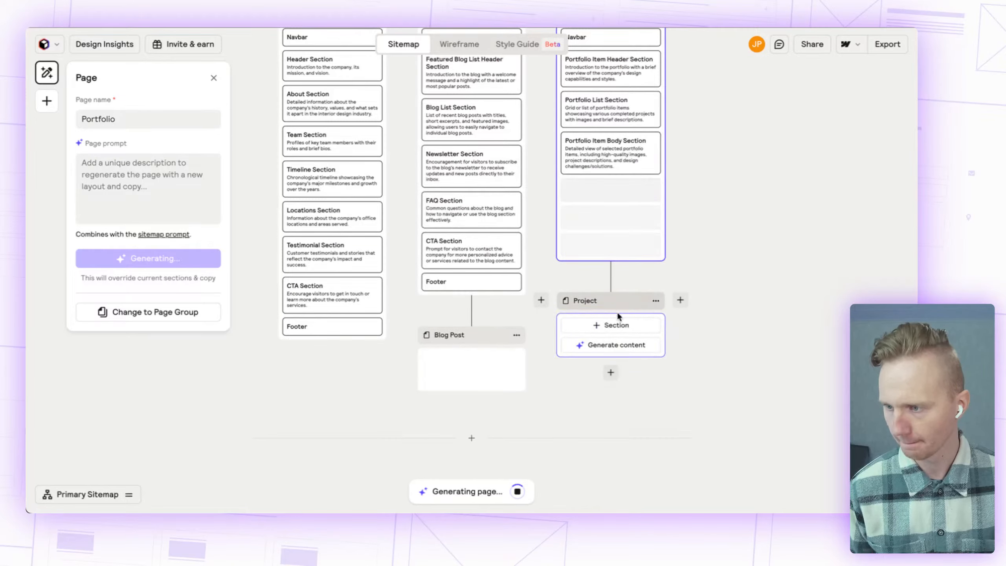
{"action": "scroll", "coordinate": [616, 312], "scroll_direction": "down", "scroll_amount": 3}
{"action": "left_click", "coordinate": [618, 274]}
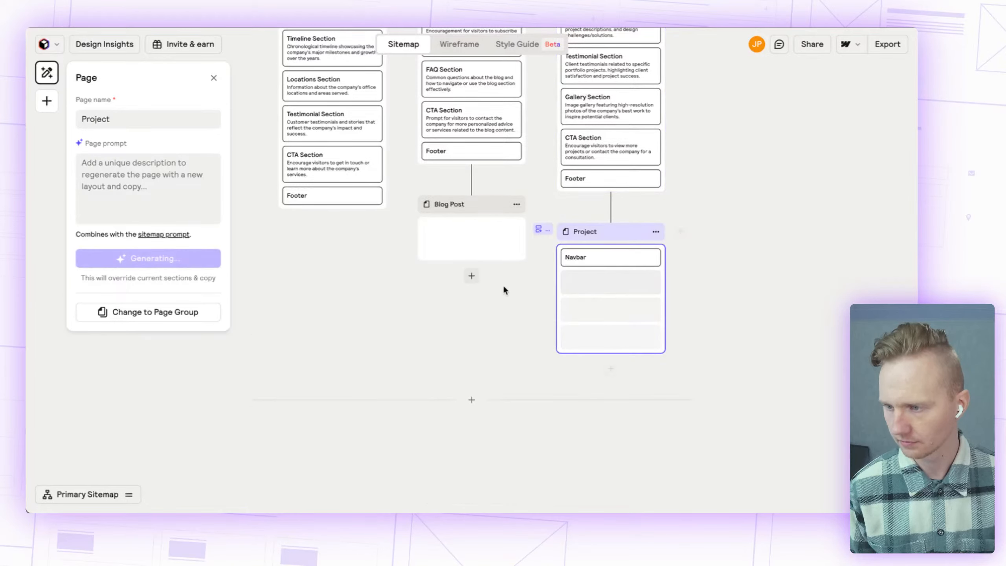
{"action": "left_click", "coordinate": [473, 250]}
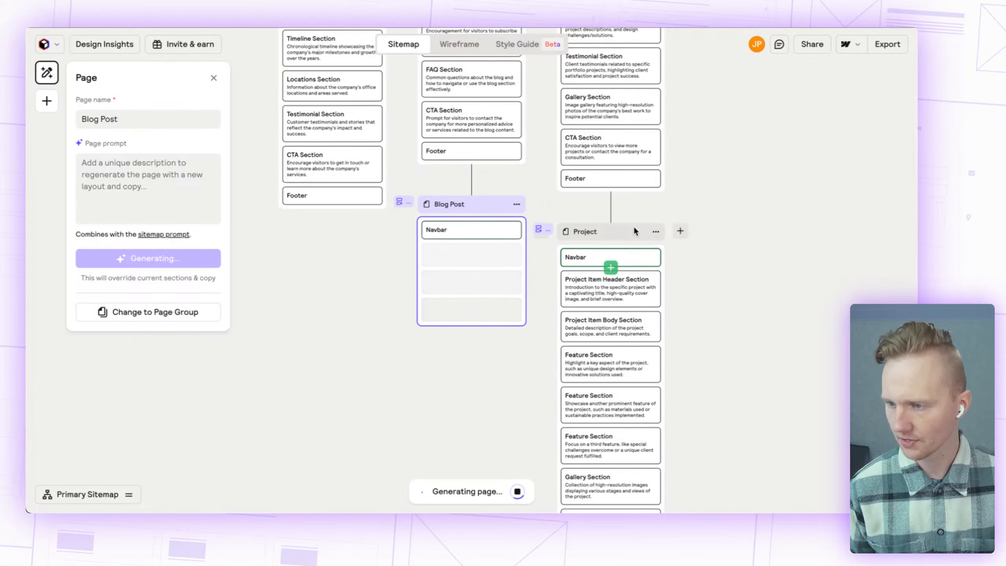
Step: Review the generated sections of all sitemap pages, from Home down to Blog Post and Project
{"action": "scroll", "coordinate": [587, 233], "scroll_direction": "up", "scroll_amount": 13}
{"action": "scroll", "coordinate": [587, 238], "scroll_direction": "down", "scroll_amount": 2}
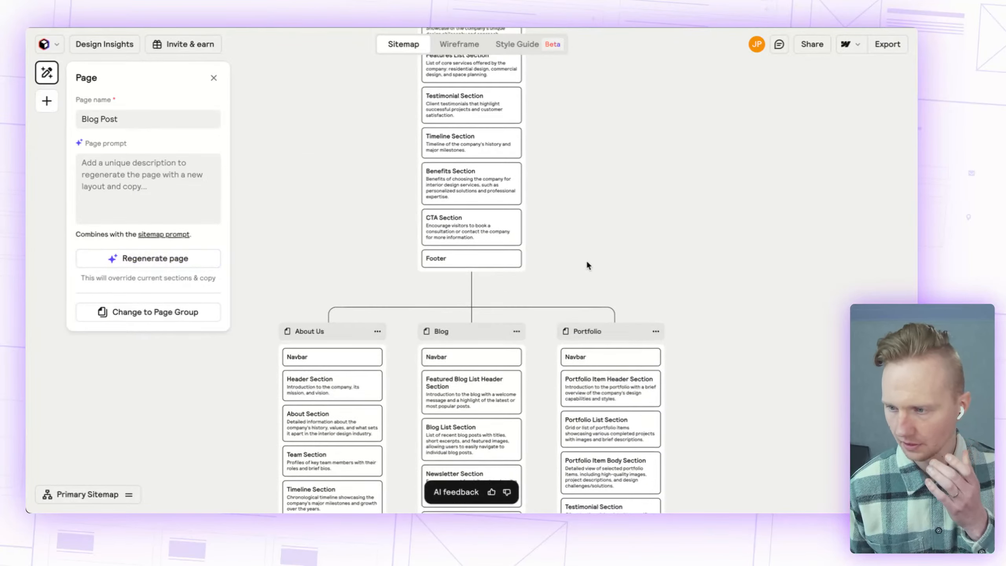
{"action": "scroll", "coordinate": [591, 334], "scroll_direction": "down", "scroll_amount": 8}
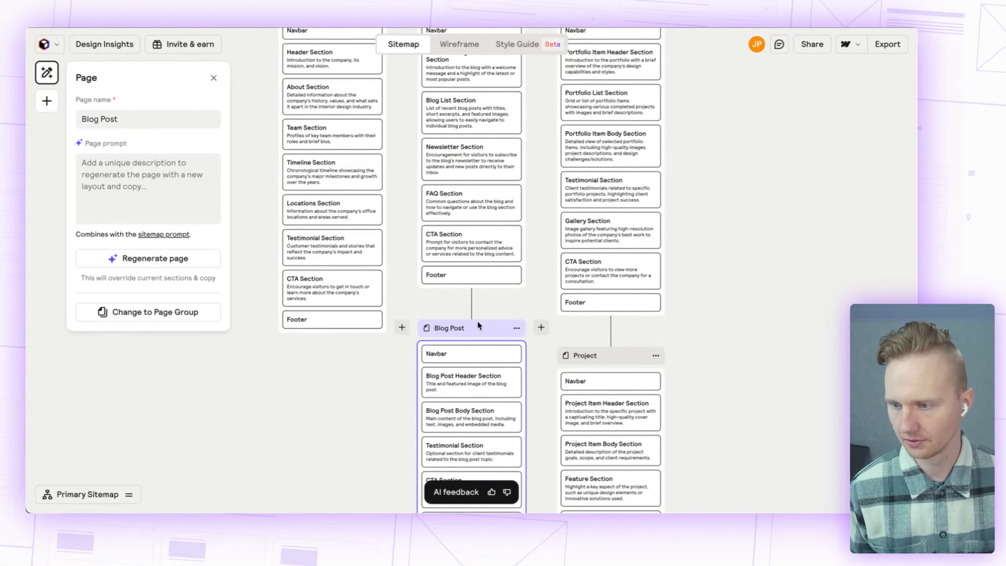
{"action": "left_click", "coordinate": [713, 290]}
{"action": "scroll", "coordinate": [712, 291], "scroll_direction": "up", "scroll_amount": 4}
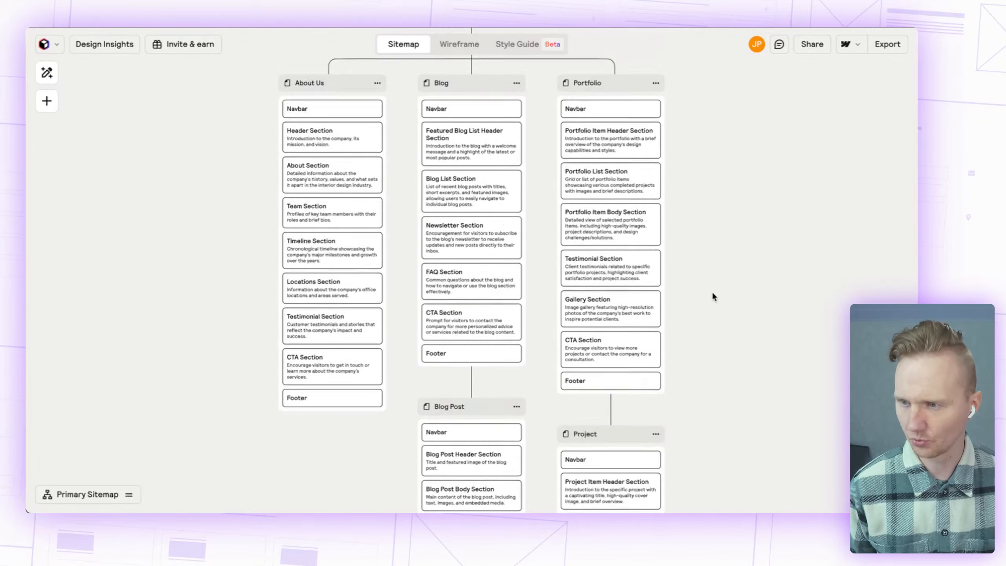
{"action": "scroll", "coordinate": [703, 284], "scroll_direction": "down", "scroll_amount": 10}
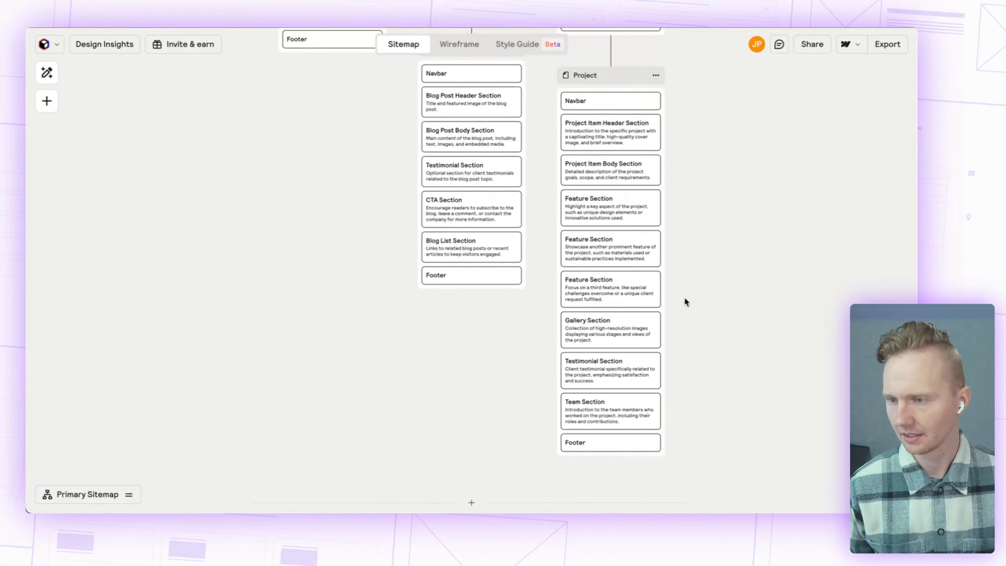
{"action": "scroll", "coordinate": [636, 335], "scroll_direction": "up", "scroll_amount": 10}
Step: Switch to the wireframes of all pages and examine the Home page's navbar and hero section
{"action": "left_click", "coordinate": [457, 43]}
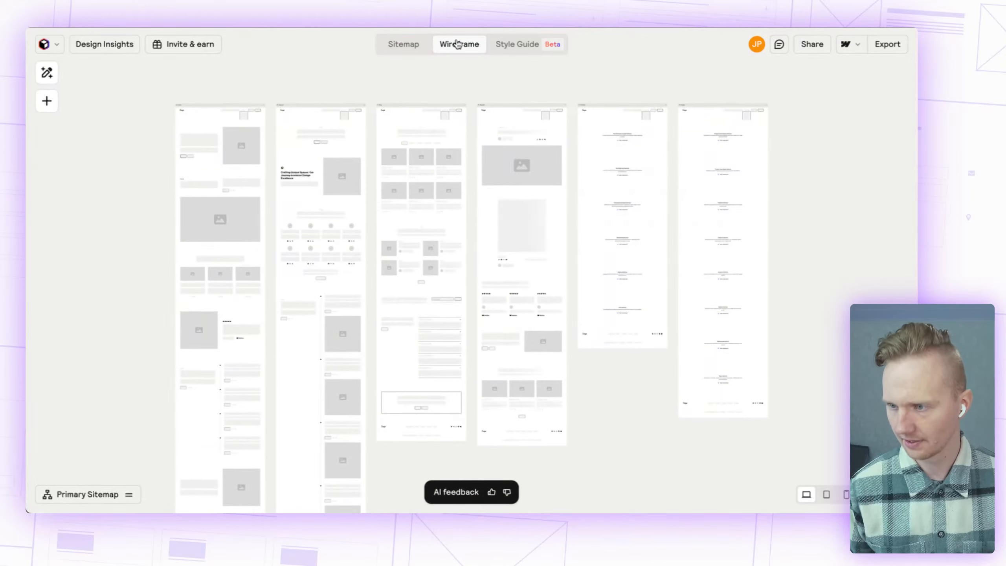
{"action": "scroll", "coordinate": [160, 282], "scroll_direction": "down", "scroll_amount": 1}
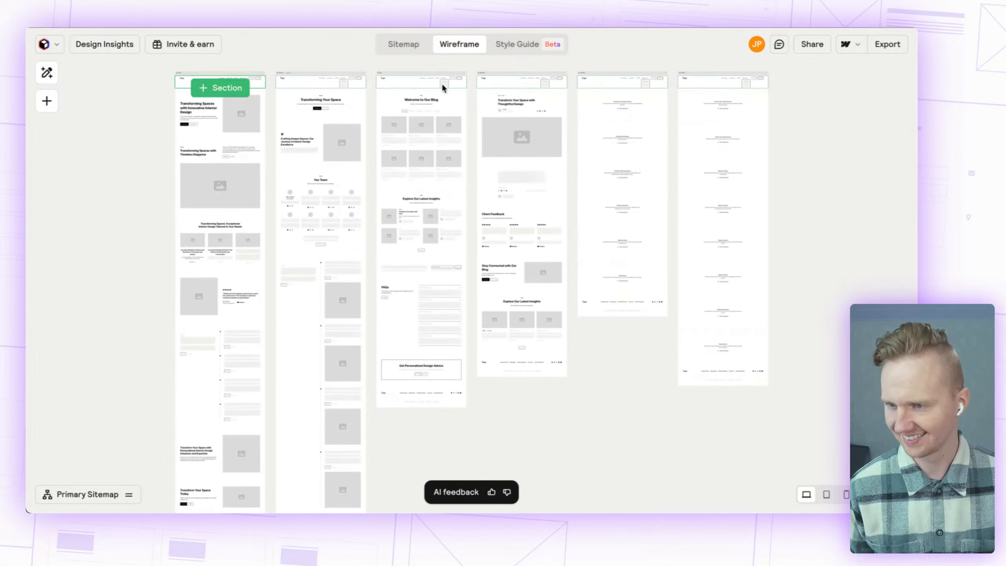
{"action": "scroll", "coordinate": [285, 257], "scroll_direction": "down", "scroll_amount": 1}
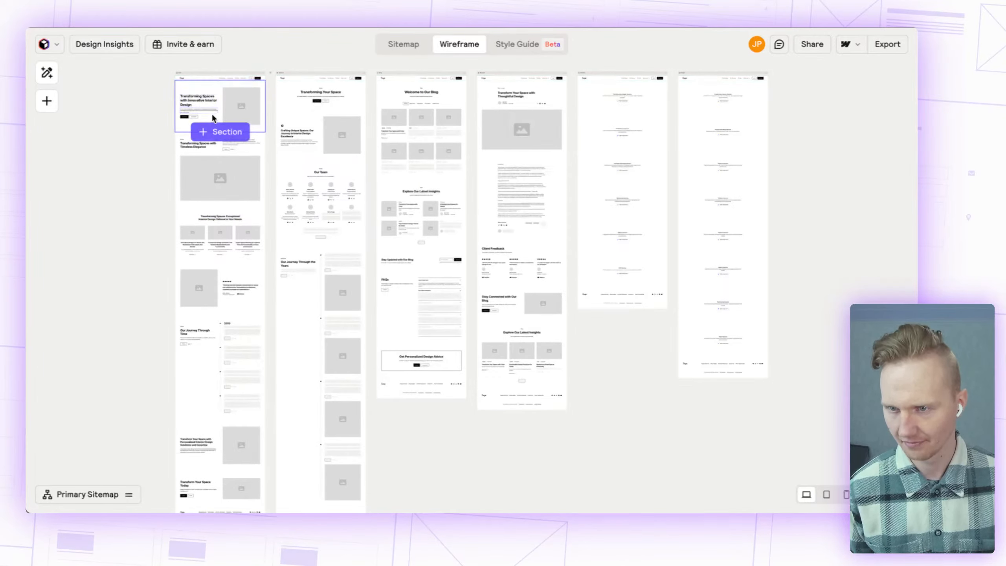
{"action": "scroll", "coordinate": [151, 86], "scroll_direction": "up", "scroll_amount": 5}
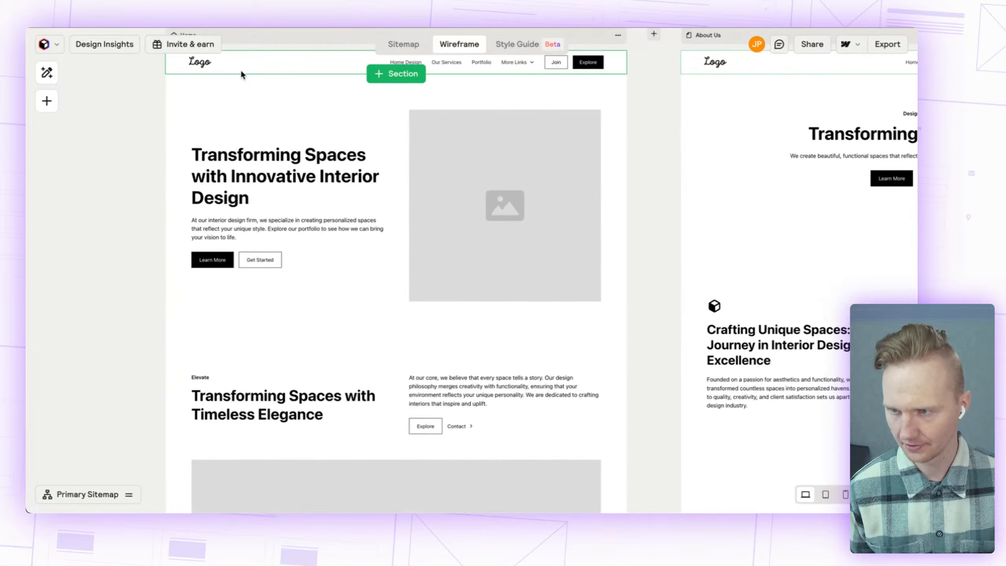
{"action": "scroll", "coordinate": [238, 91], "scroll_direction": "up", "scroll_amount": 2}
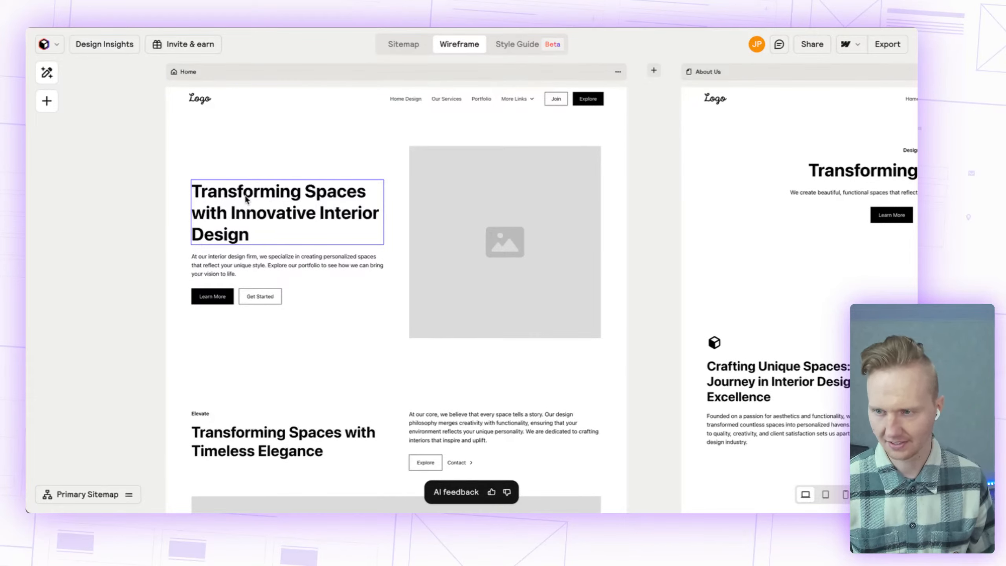
Step: Review the Home wireframe down to the three-column services section and inspect that section's layout settings
{"action": "scroll", "coordinate": [246, 197], "scroll_direction": "down", "scroll_amount": 10}
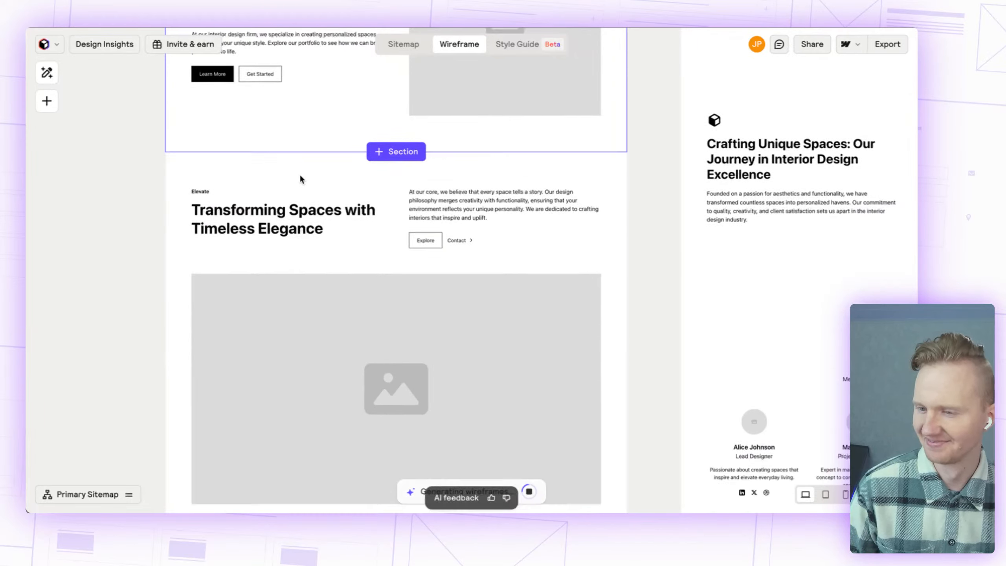
{"action": "scroll", "coordinate": [299, 181], "scroll_direction": "down", "scroll_amount": 3}
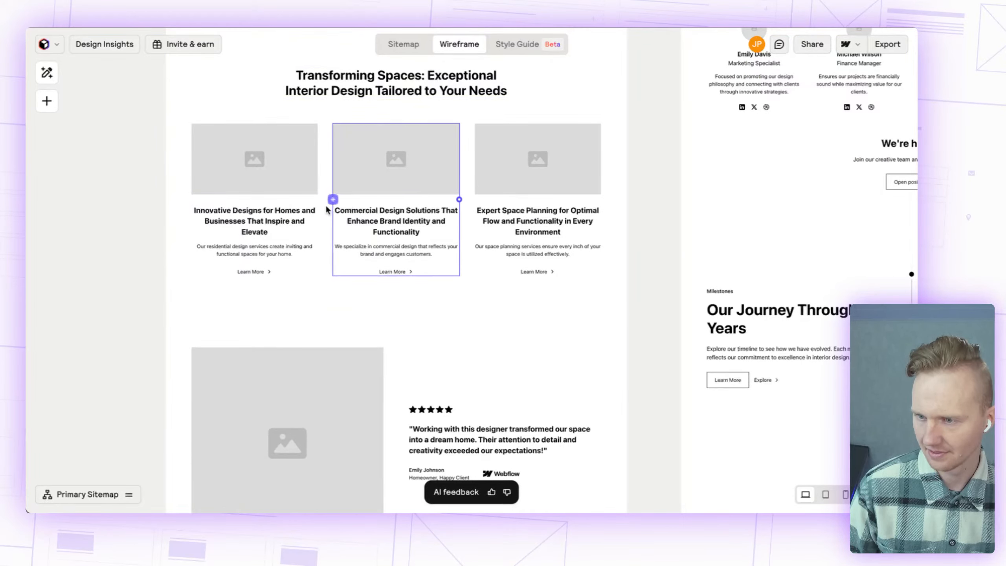
{"action": "scroll", "coordinate": [256, 208], "scroll_direction": "up", "scroll_amount": 1}
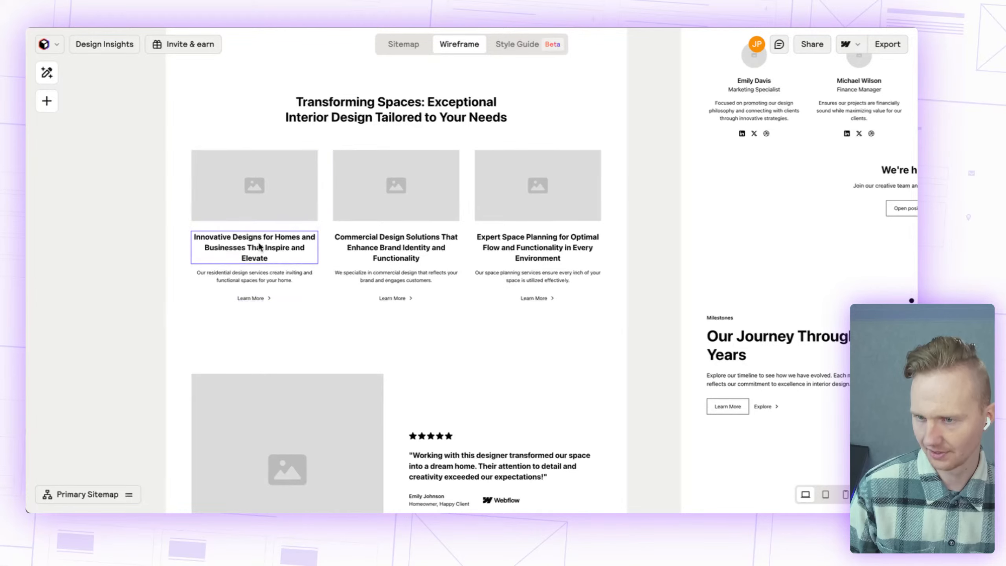
{"action": "scroll", "coordinate": [259, 247], "scroll_direction": "up", "scroll_amount": 3}
{"action": "left_click", "coordinate": [211, 182]}
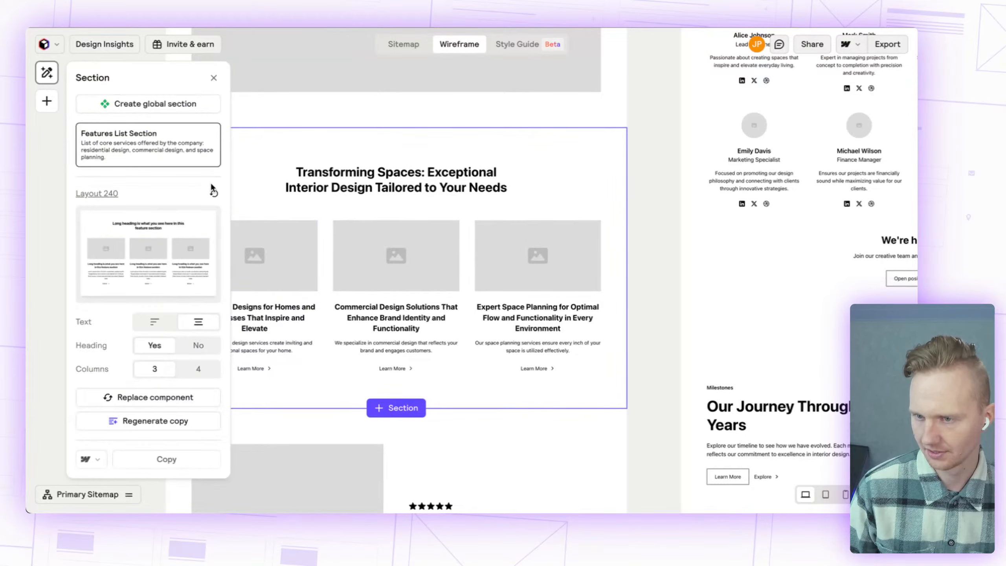
{"action": "left_click", "coordinate": [644, 133]}
Step: Examine the Home wireframe's timeline, call-to-action and footer, and compare its timeline with the one on About Us
{"action": "scroll", "coordinate": [609, 182], "scroll_direction": "down", "scroll_amount": 14}
{"action": "scroll", "coordinate": [565, 178], "scroll_direction": "down", "scroll_amount": 20}
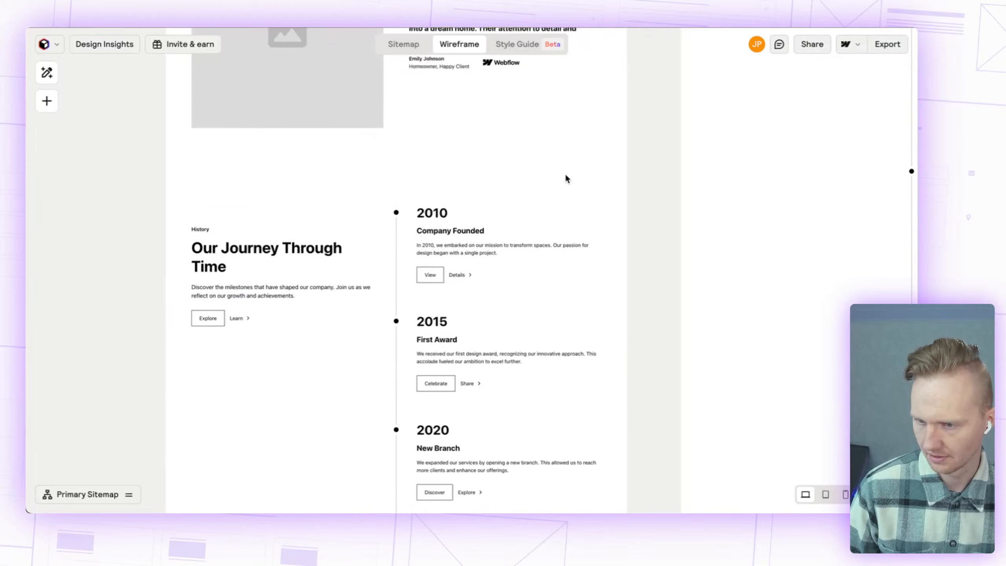
{"action": "scroll", "coordinate": [565, 178], "scroll_direction": "down", "scroll_amount": 10}
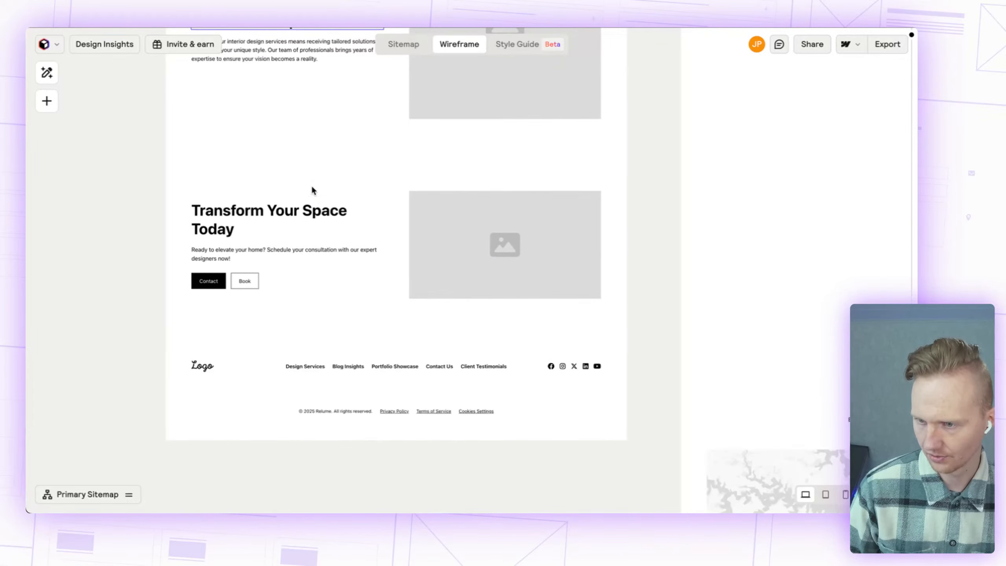
{"action": "scroll", "coordinate": [311, 190], "scroll_direction": "down", "scroll_amount": 3}
{"action": "scroll", "coordinate": [578, 196], "scroll_direction": "up", "scroll_amount": 20}
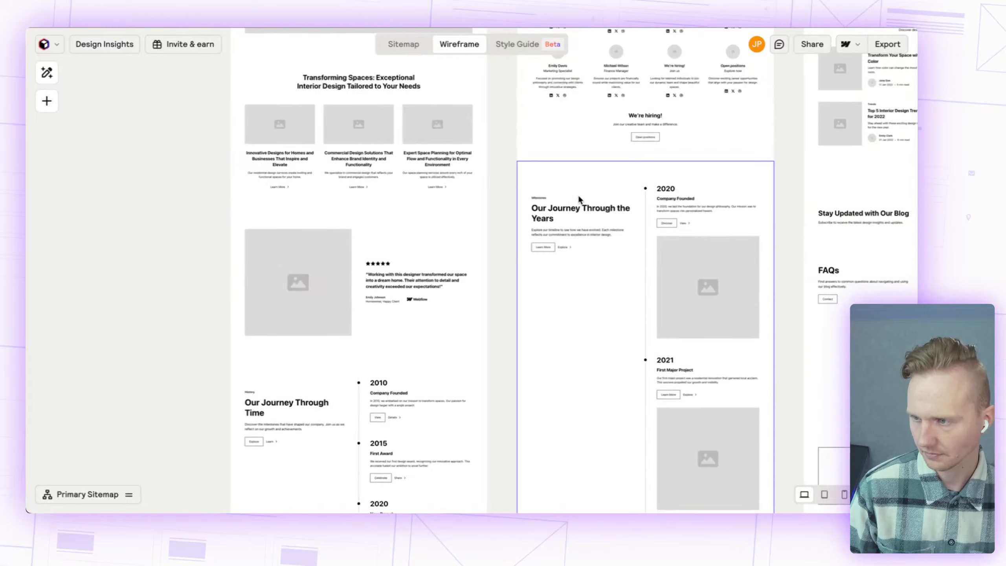
Step: Review the About Us and Blog wireframes from their hero sections down through the timeline, FAQs and footer
{"action": "scroll", "coordinate": [577, 199], "scroll_direction": "up", "scroll_amount": 13}
{"action": "scroll", "coordinate": [579, 200], "scroll_direction": "right", "scroll_amount": 12}
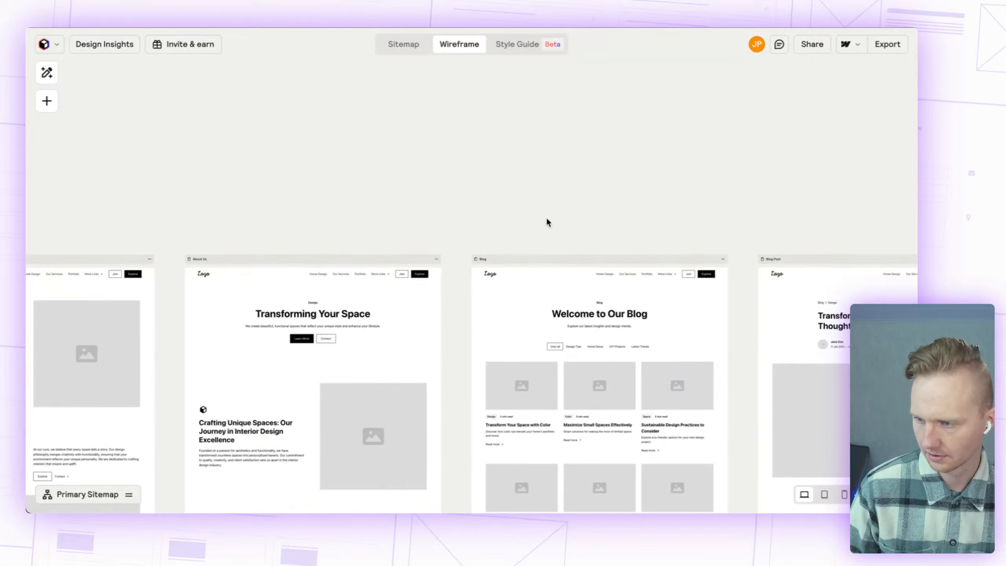
{"action": "scroll", "coordinate": [482, 214], "scroll_direction": "down", "scroll_amount": 1}
{"action": "scroll", "coordinate": [685, 303], "scroll_direction": "up", "scroll_amount": 4}
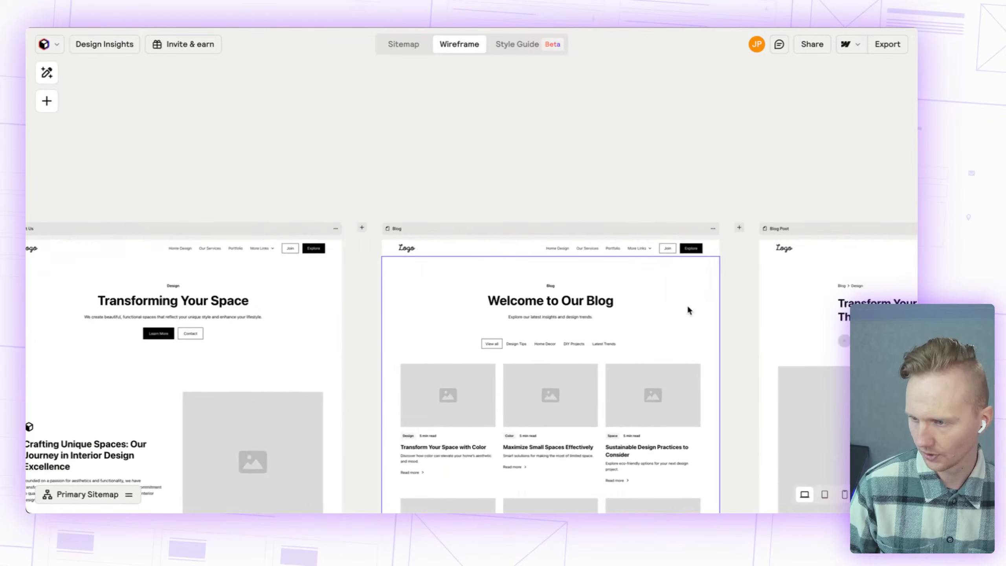
{"action": "scroll", "coordinate": [685, 304], "scroll_direction": "down", "scroll_amount": 3}
{"action": "scroll", "coordinate": [684, 302], "scroll_direction": "down", "scroll_amount": 2}
{"action": "scroll", "coordinate": [396, 293], "scroll_direction": "down", "scroll_amount": 15}
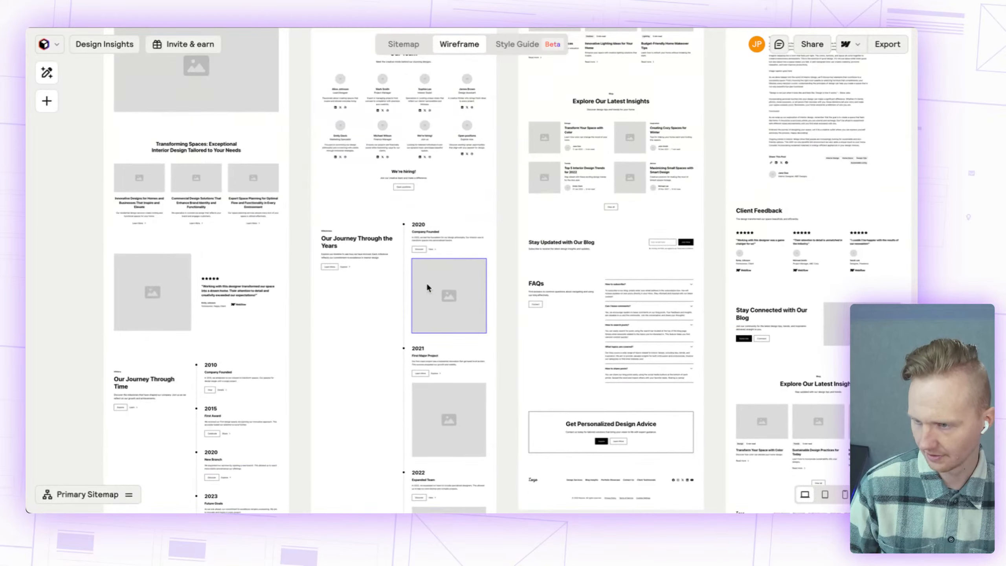
{"action": "scroll", "coordinate": [426, 282], "scroll_direction": "down", "scroll_amount": 4}
{"action": "scroll", "coordinate": [426, 281], "scroll_direction": "up", "scroll_amount": 20}
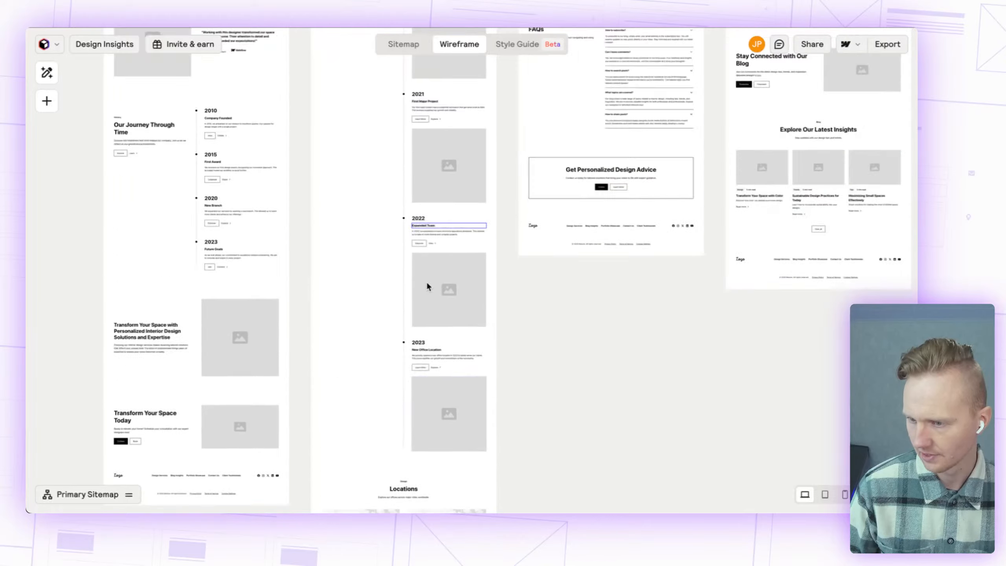
{"action": "scroll", "coordinate": [416, 283], "scroll_direction": "down", "scroll_amount": 5}
{"action": "scroll", "coordinate": [352, 296], "scroll_direction": "up", "scroll_amount": 5}
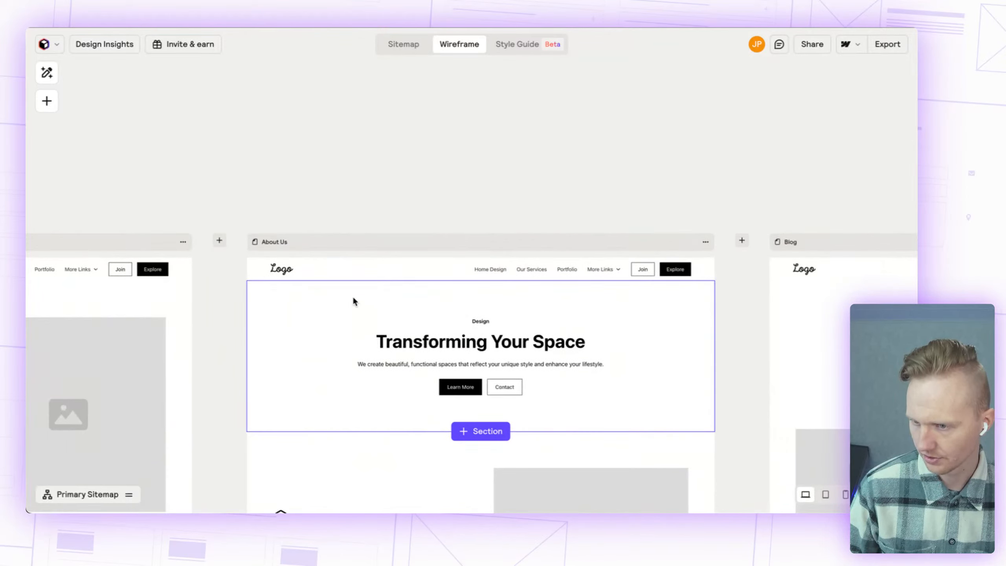
Step: Examine the Blog Post, Portfolio and Project wireframes, including the article body, client feedback, project grid and project hero
{"action": "scroll", "coordinate": [352, 289], "scroll_direction": "right", "scroll_amount": 10}
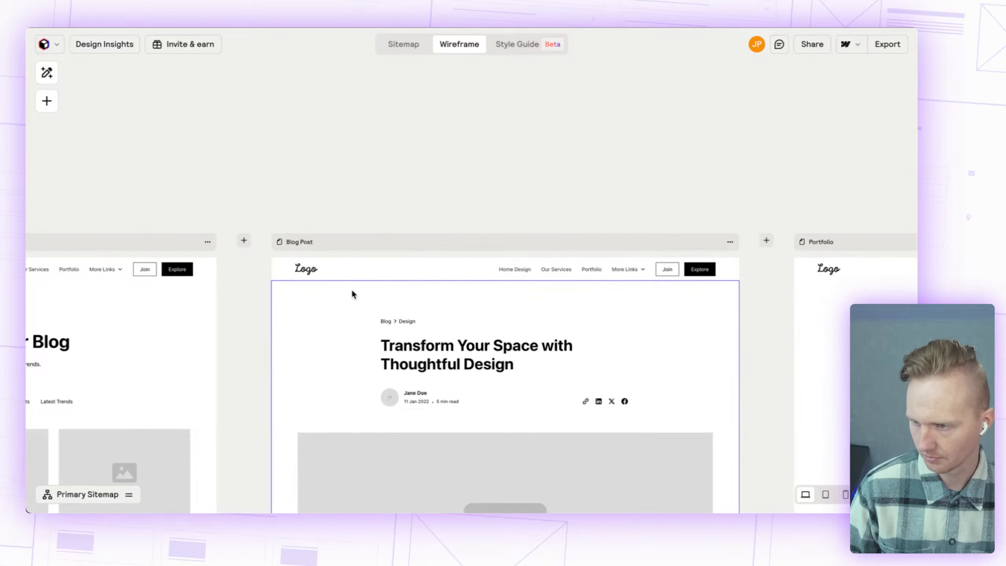
{"action": "scroll", "coordinate": [351, 288], "scroll_direction": "down", "scroll_amount": 1}
{"action": "scroll", "coordinate": [409, 309], "scroll_direction": "down", "scroll_amount": 15}
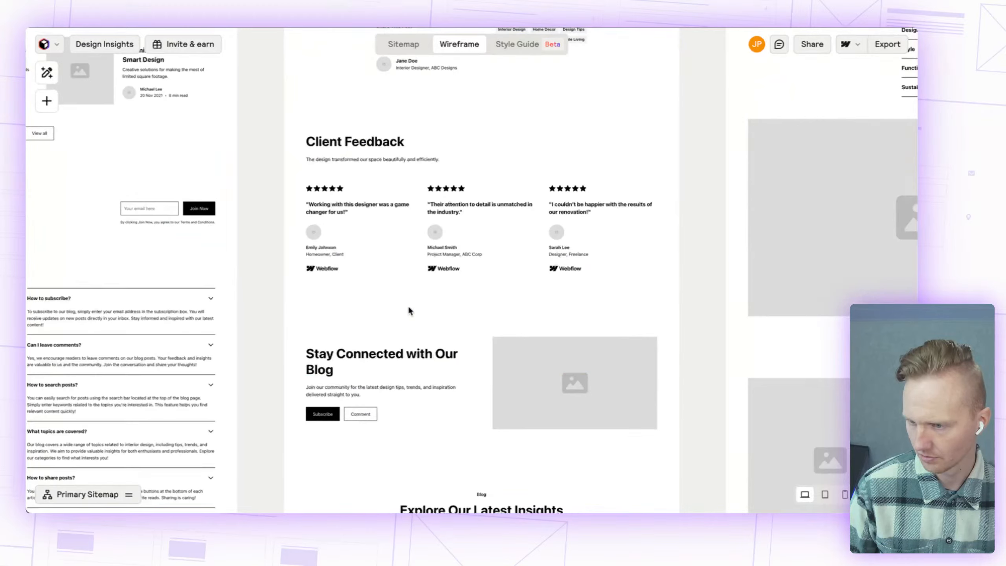
{"action": "scroll", "coordinate": [410, 311], "scroll_direction": "up", "scroll_amount": 20}
{"action": "scroll", "coordinate": [409, 312], "scroll_direction": "down", "scroll_amount": 10}
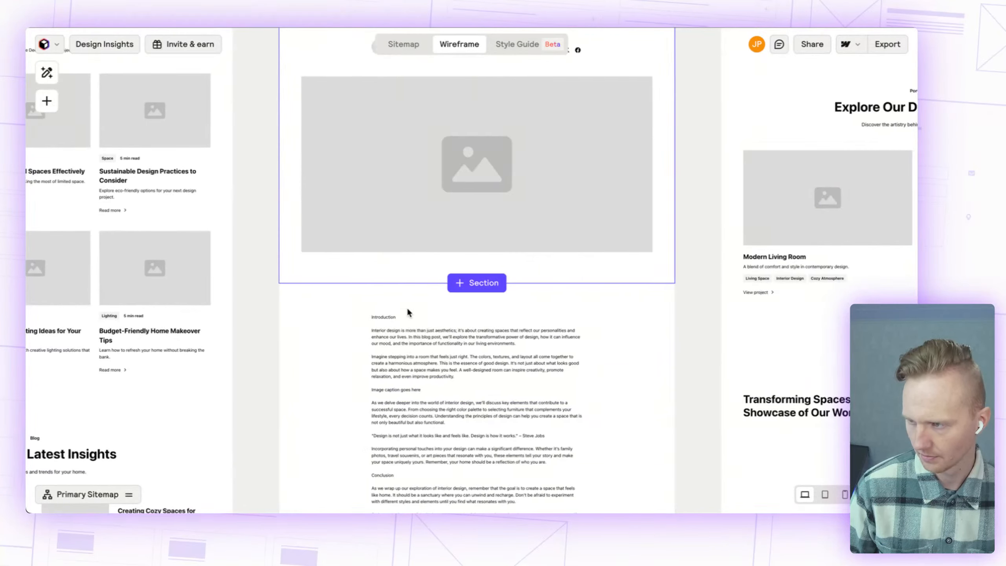
{"action": "scroll", "coordinate": [409, 312], "scroll_direction": "right", "scroll_amount": 7}
{"action": "scroll", "coordinate": [408, 309], "scroll_direction": "right", "scroll_amount": 5}
{"action": "scroll", "coordinate": [408, 310], "scroll_direction": "up", "scroll_amount": 4}
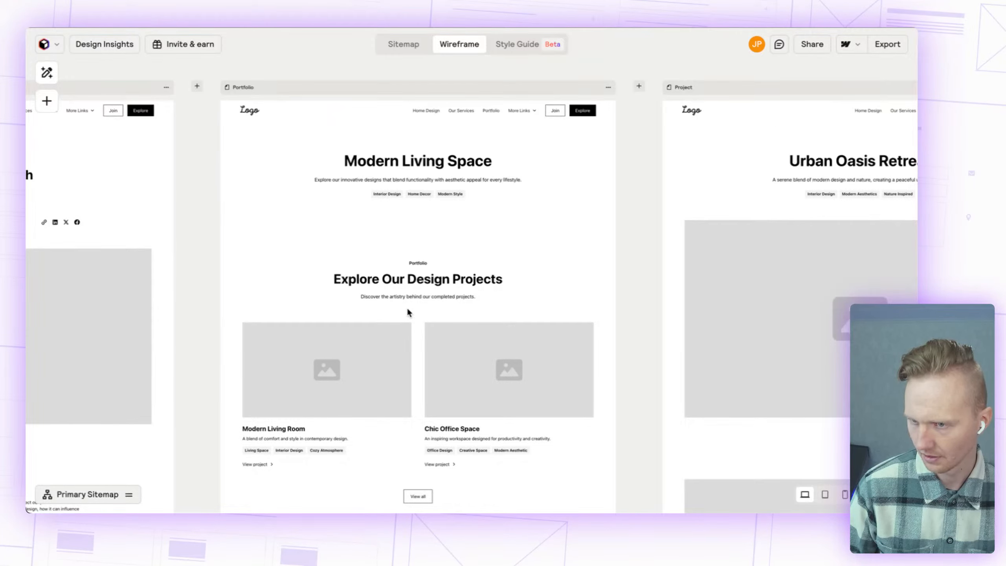
{"action": "scroll", "coordinate": [405, 308], "scroll_direction": "right", "scroll_amount": 8}
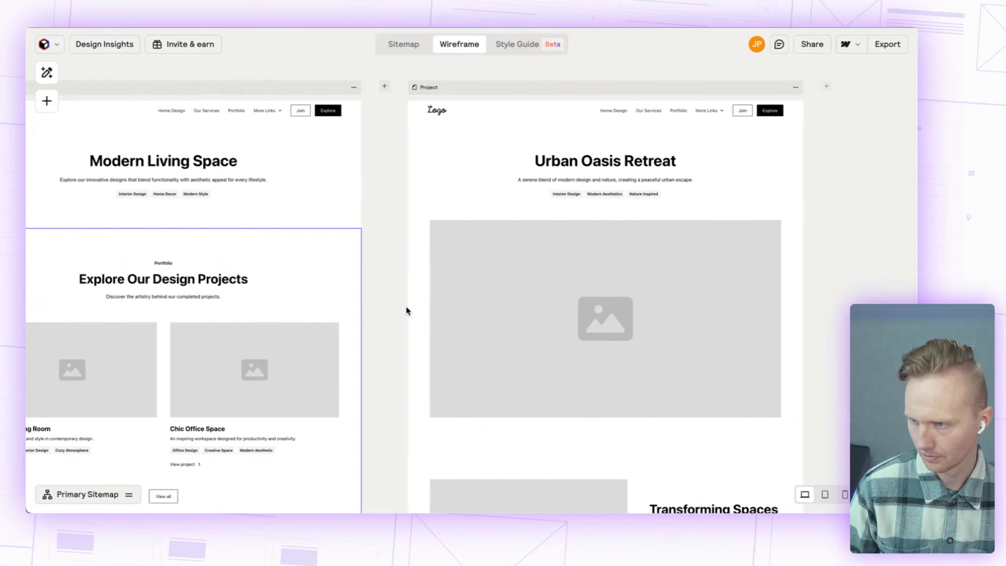
{"action": "scroll", "coordinate": [404, 303], "scroll_direction": "down", "scroll_amount": 10}
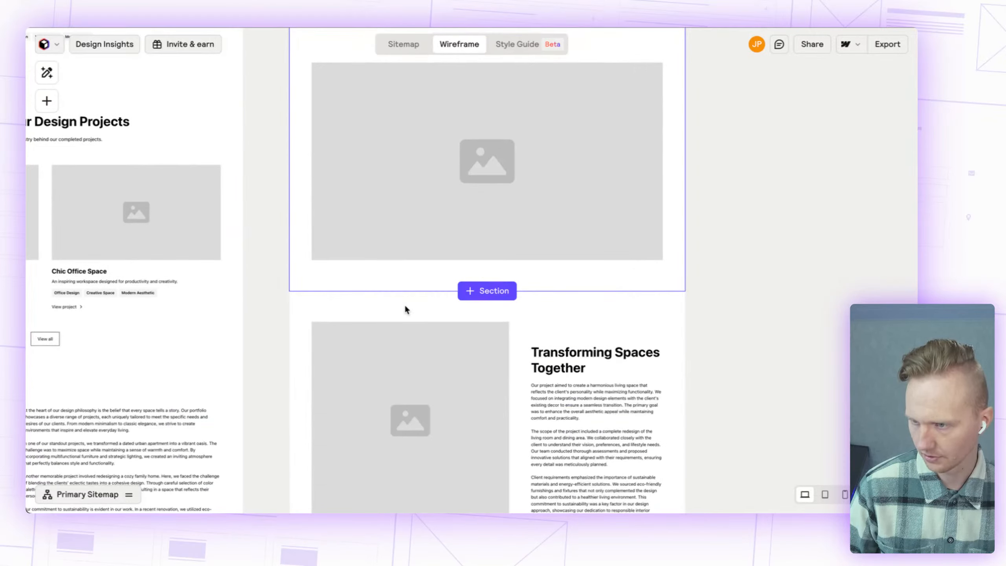
{"action": "scroll", "coordinate": [404, 303], "scroll_direction": "up", "scroll_amount": 11}
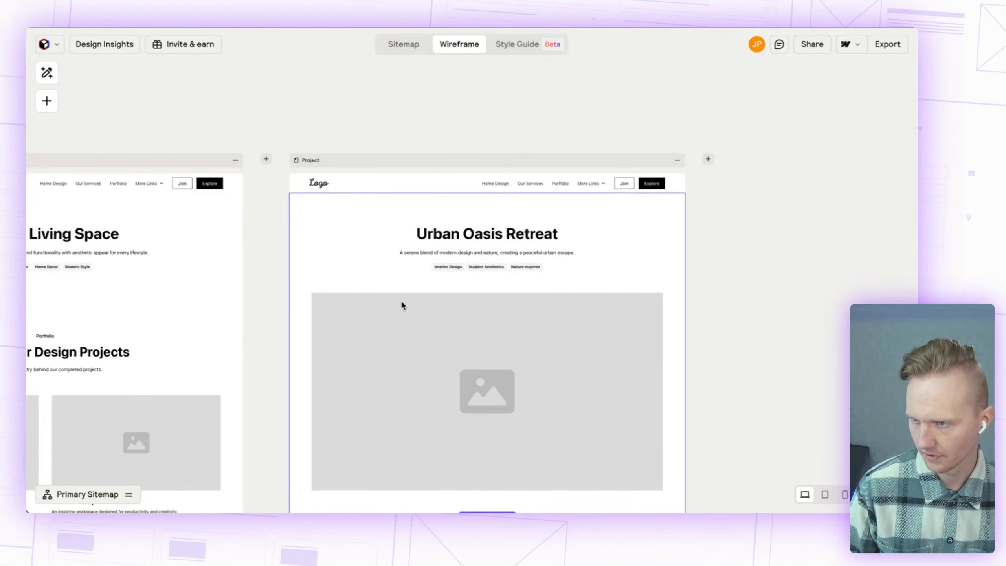
Step: Open the style guide, shuffle the scheme and review the styled Home page preview
{"action": "left_click", "coordinate": [513, 44]}
{"action": "key", "text": "space"}
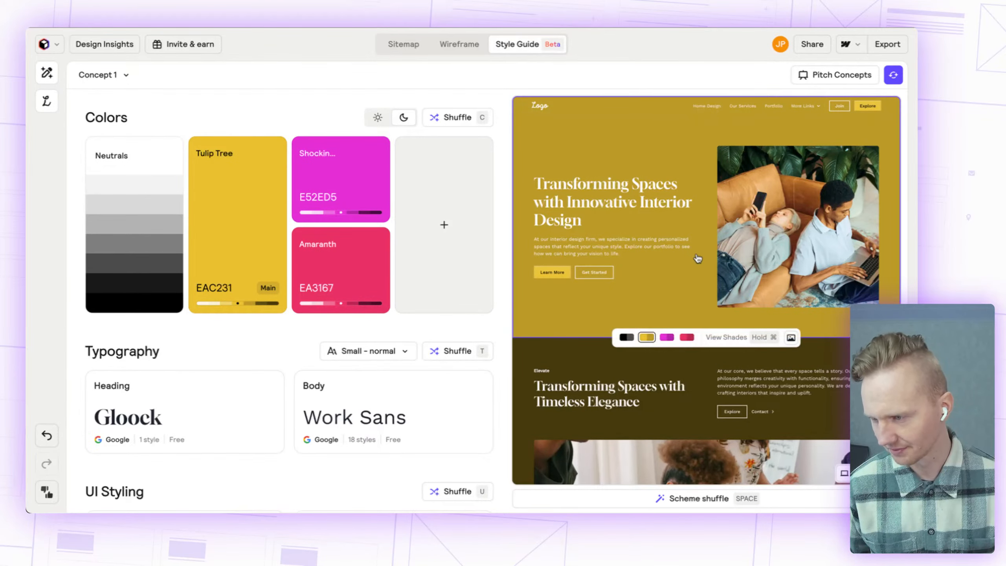
{"action": "scroll", "coordinate": [648, 335], "scroll_direction": "down", "scroll_amount": 4}
{"action": "scroll", "coordinate": [648, 335], "scroll_direction": "down", "scroll_amount": 10}
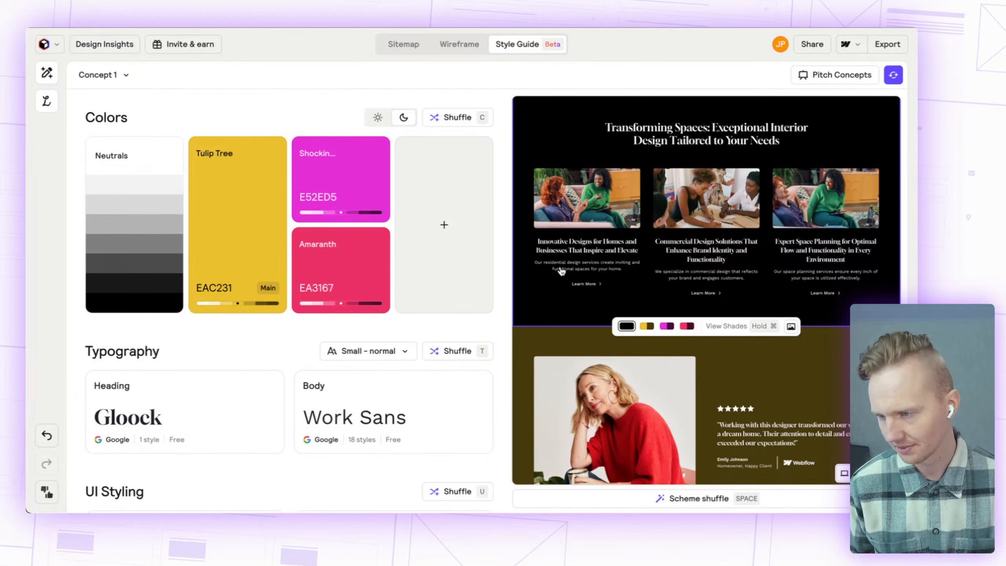
{"action": "scroll", "coordinate": [561, 272], "scroll_direction": "down", "scroll_amount": 6}
{"action": "scroll", "coordinate": [561, 271], "scroll_direction": "up", "scroll_amount": 20}
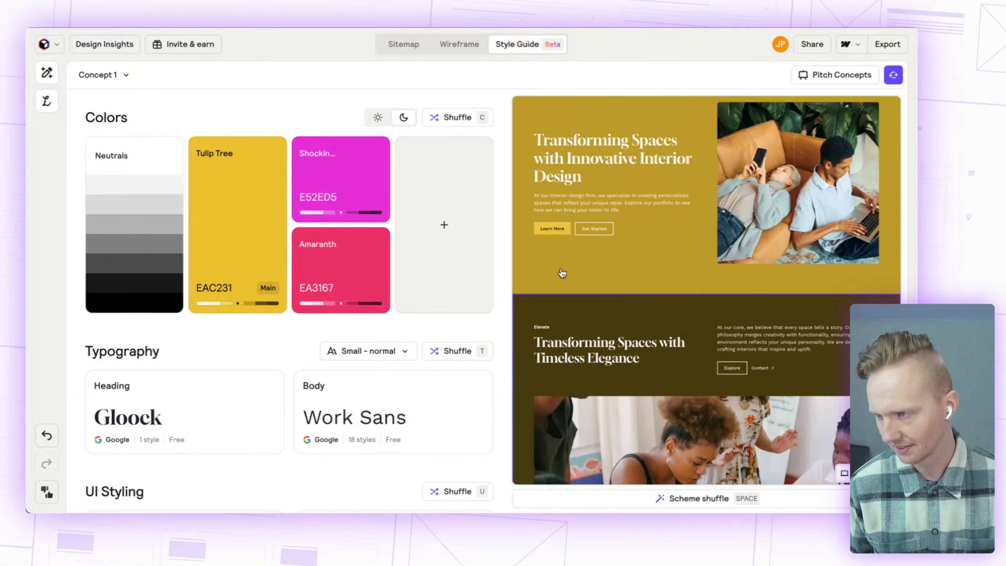
{"action": "scroll", "coordinate": [562, 273], "scroll_direction": "up", "scroll_amount": 2}
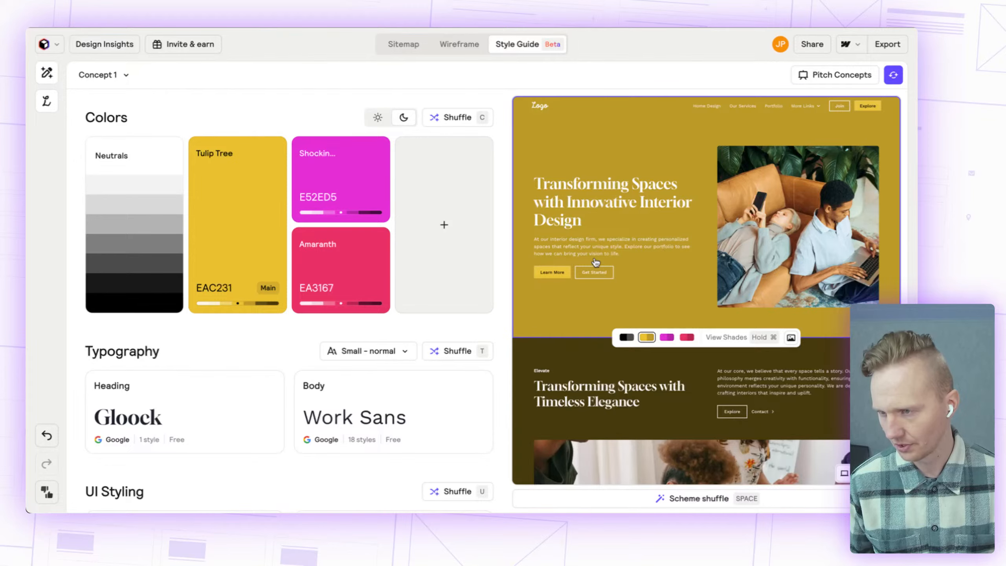
Step: Shuffle the dark-mode color palette three times
{"action": "left_click", "coordinate": [451, 124]}
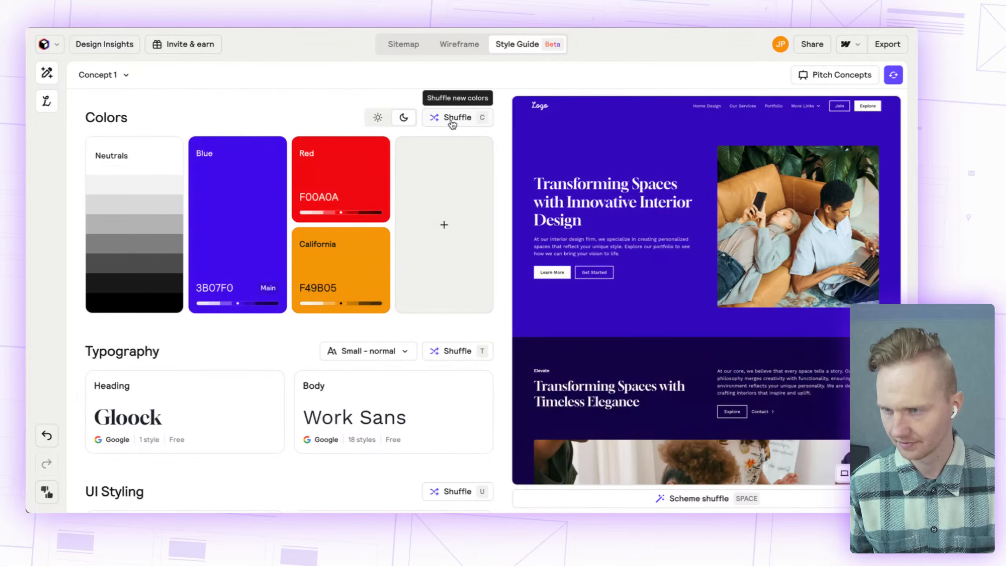
{"action": "left_click", "coordinate": [452, 124]}
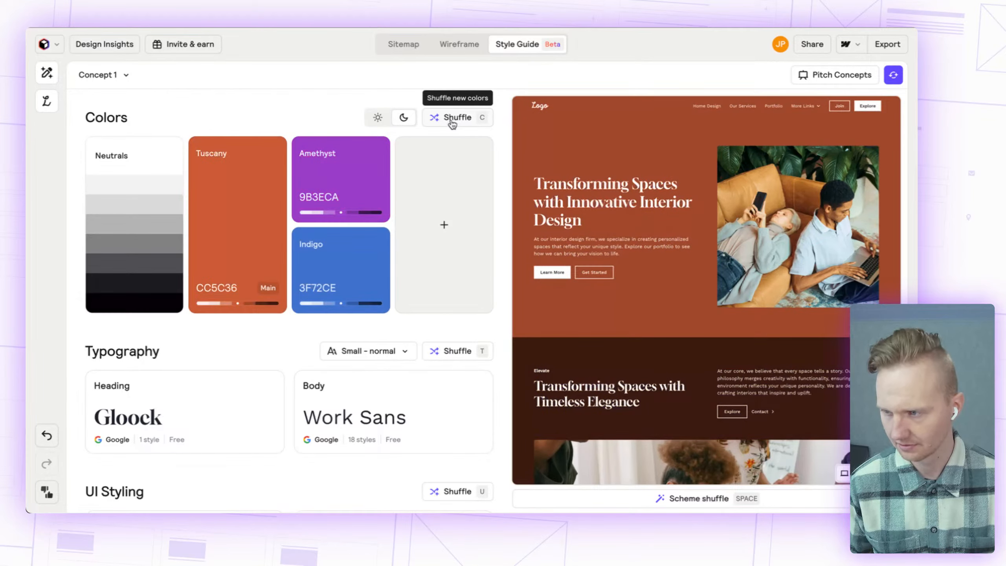
{"action": "left_click", "coordinate": [452, 124]}
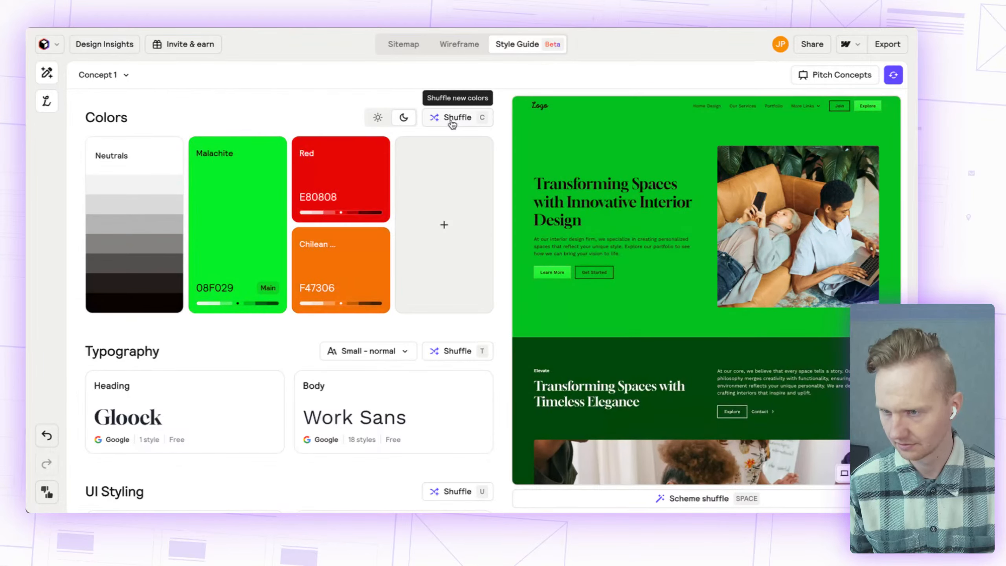
Step: Switch the palette to light mode and shuffle the colors until the main color is orange F46518
{"action": "left_click", "coordinate": [377, 117]}
{"action": "left_click", "coordinate": [465, 124]}
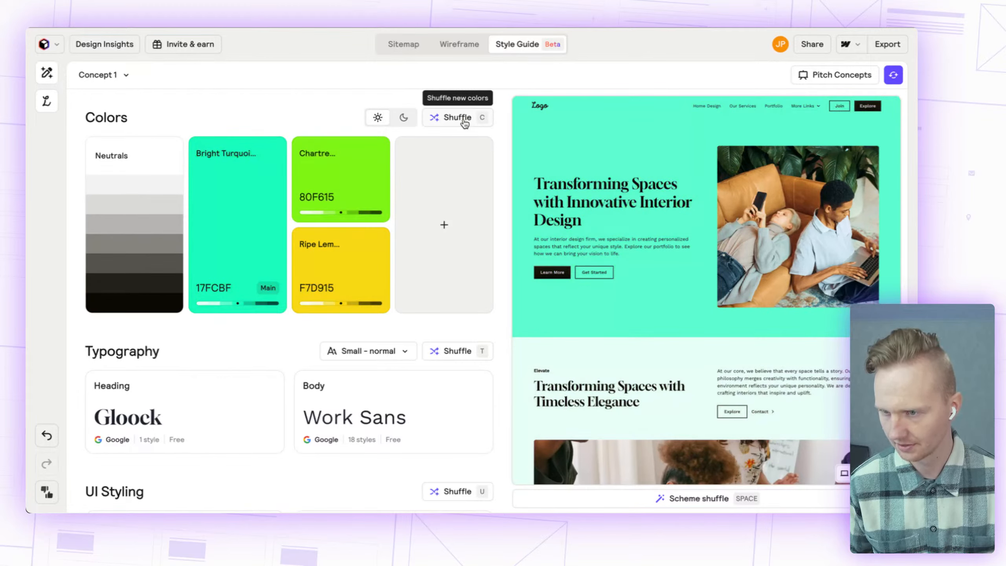
{"action": "left_click", "coordinate": [464, 124]}
{"action": "left_click", "coordinate": [464, 124]}
{"action": "left_click", "coordinate": [464, 124]}
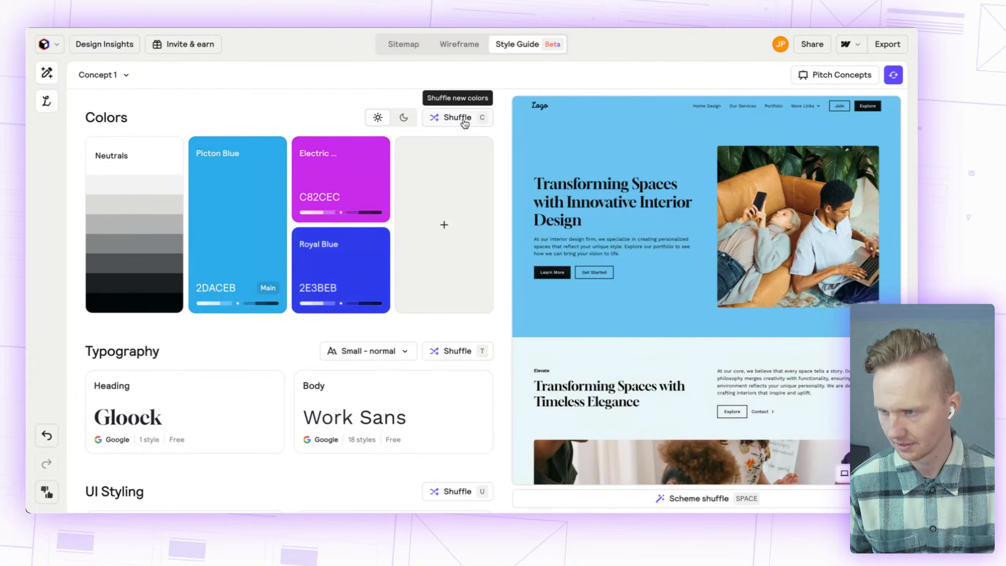
{"action": "left_click", "coordinate": [464, 124]}
{"action": "left_click", "coordinate": [464, 124]}
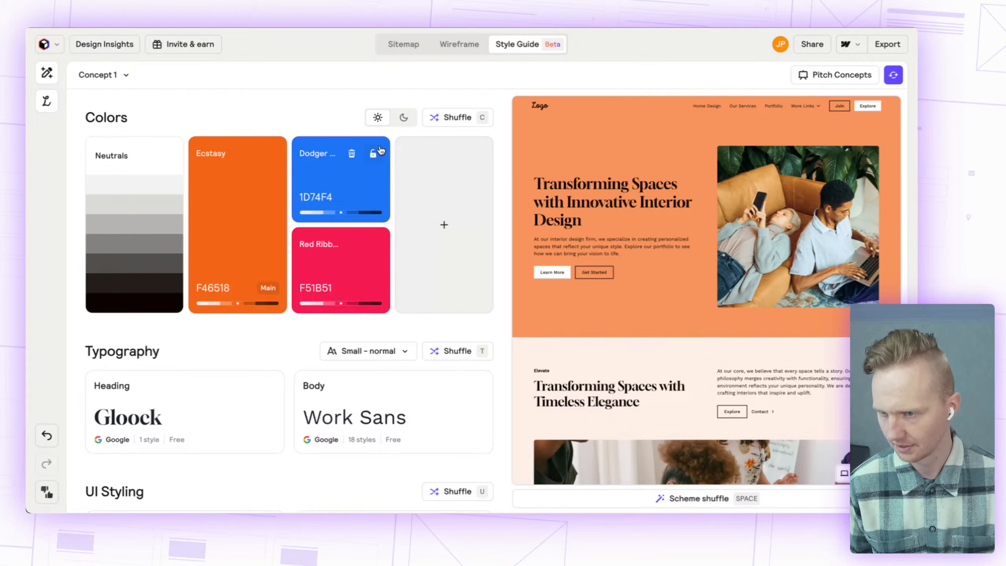
Step: Delete the blue and red accent colors and change the orange main color to the lighter FFAB7D
{"action": "left_click", "coordinate": [352, 154]}
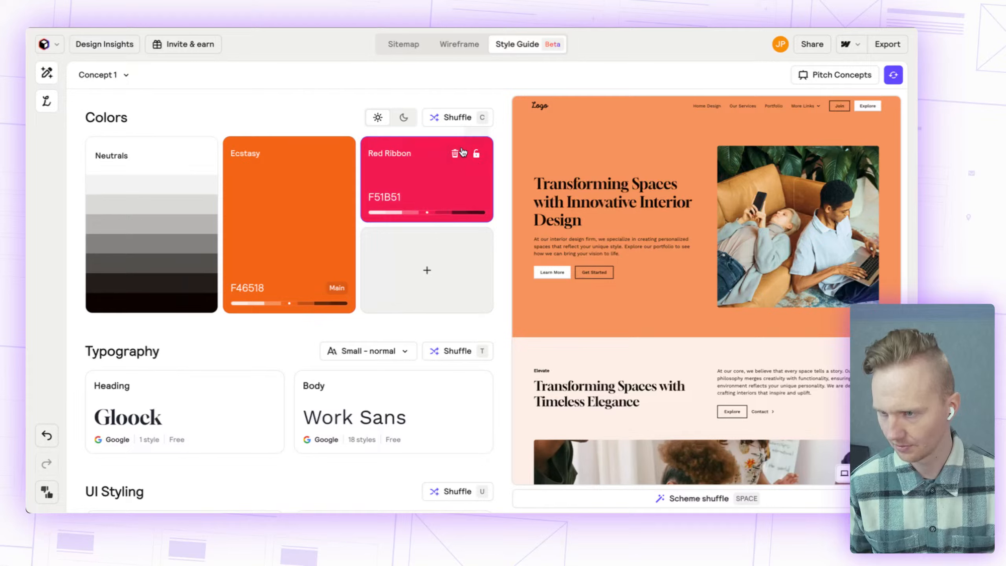
{"action": "left_click", "coordinate": [455, 153]}
{"action": "left_click", "coordinate": [303, 208]}
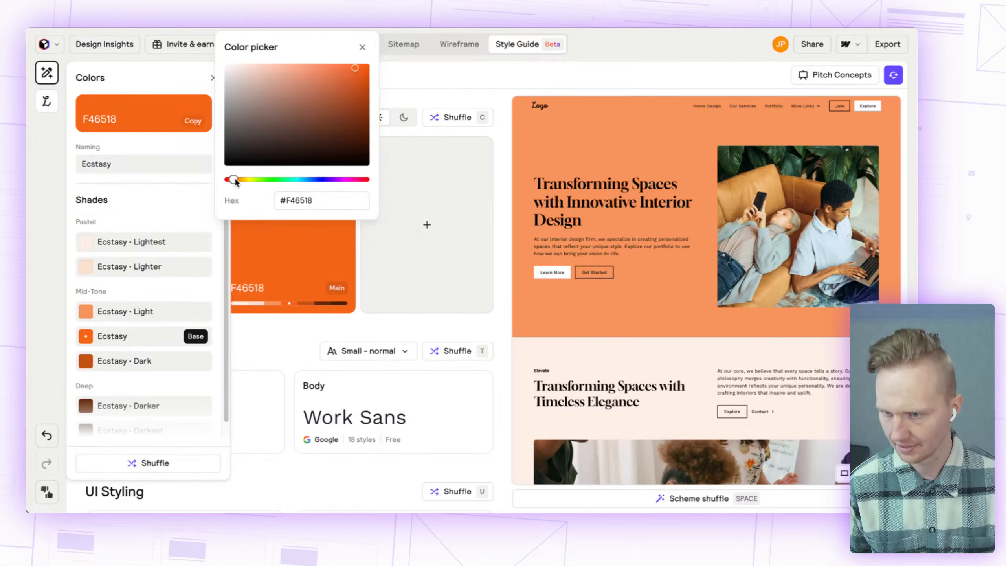
{"action": "left_click_drag", "start_coordinate": [352, 69], "coordinate": [297, 57]}
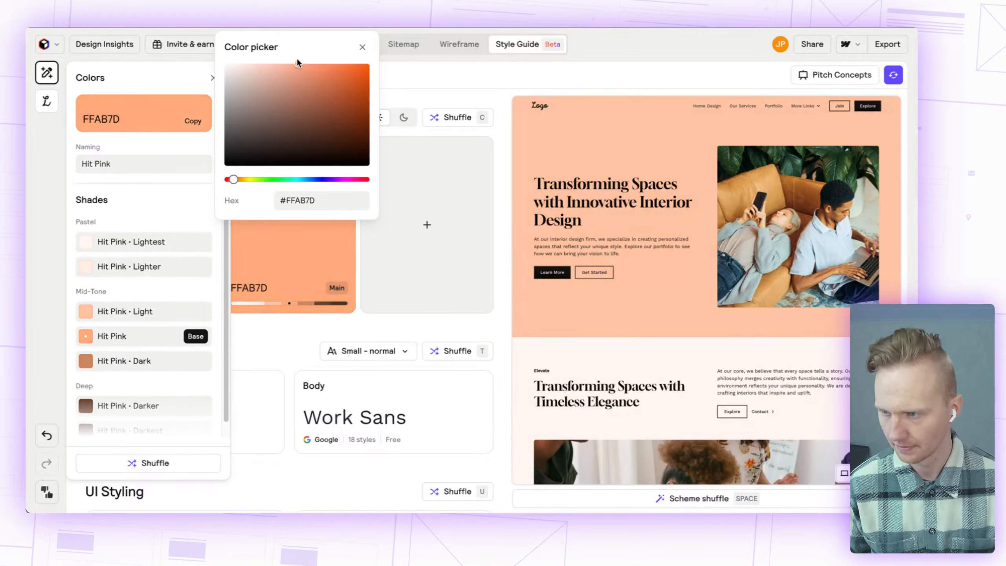
{"action": "left_click", "coordinate": [402, 63]}
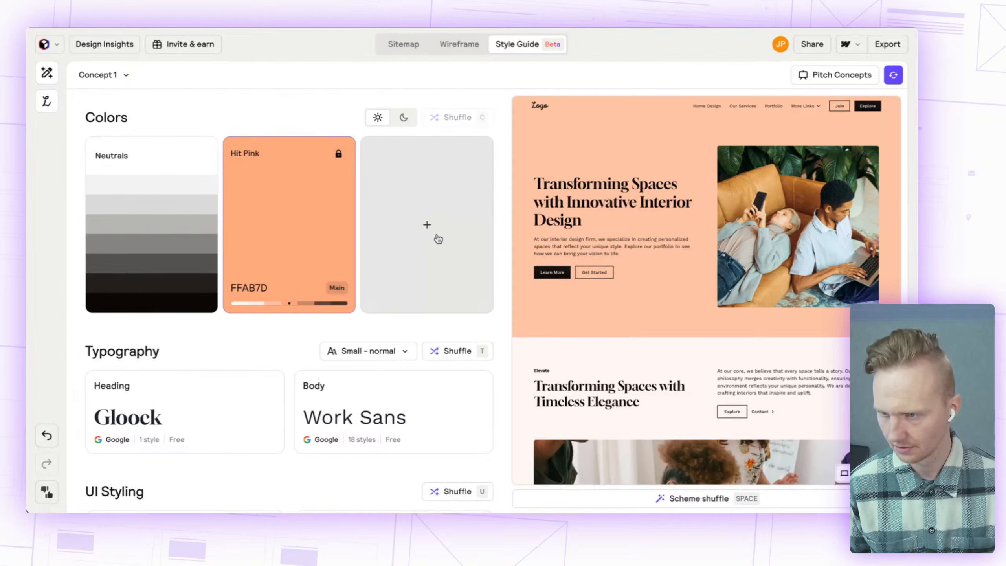
Step: Add a second color beside the locked main color and shuffle it until it is the pink F7707F
{"action": "left_click", "coordinate": [426, 225]}
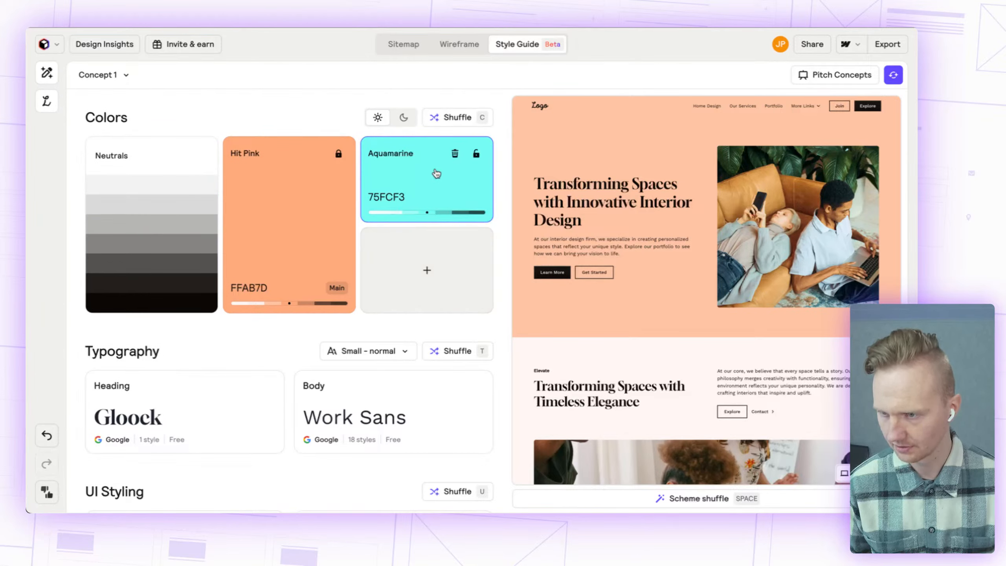
{"action": "left_click", "coordinate": [449, 117]}
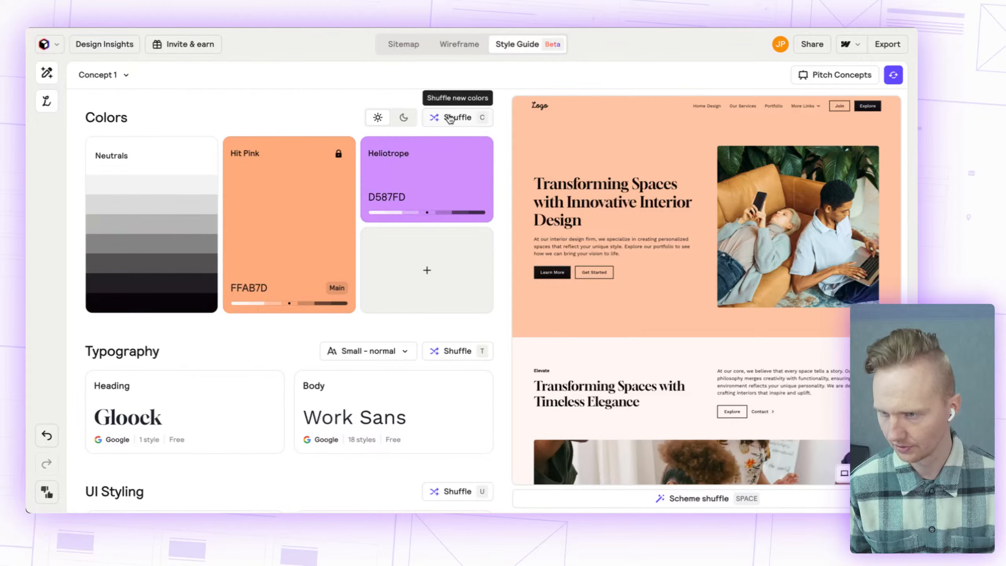
{"action": "left_click", "coordinate": [450, 117]}
{"action": "left_click", "coordinate": [450, 117]}
{"action": "left_click", "coordinate": [450, 117]}
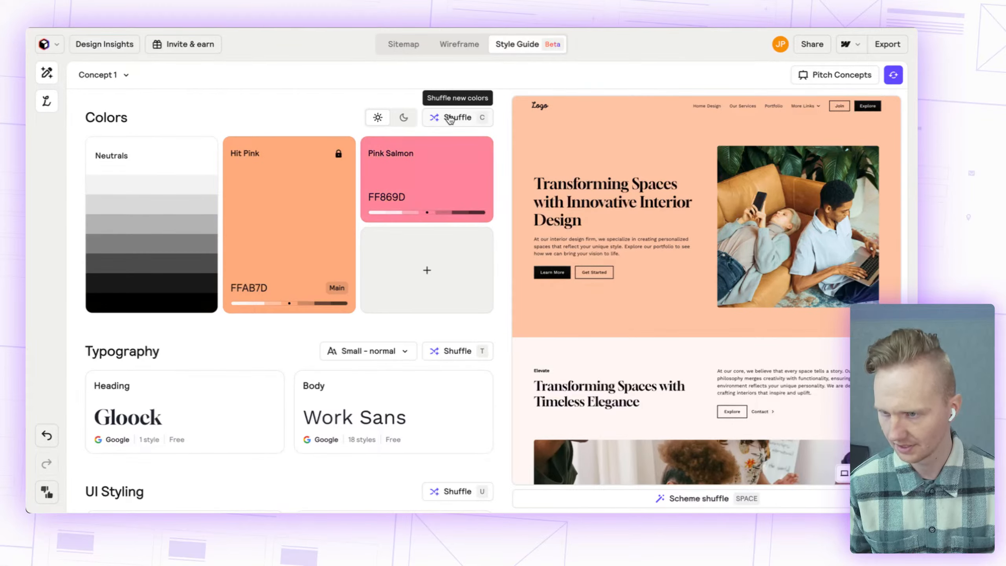
{"action": "left_click", "coordinate": [450, 117]}
Step: Review the recolored Home preview and apply the neutral color scheme to the "Transforming Spaces with Timeless Elegance" section
{"action": "scroll", "coordinate": [618, 314], "scroll_direction": "down", "scroll_amount": 15}
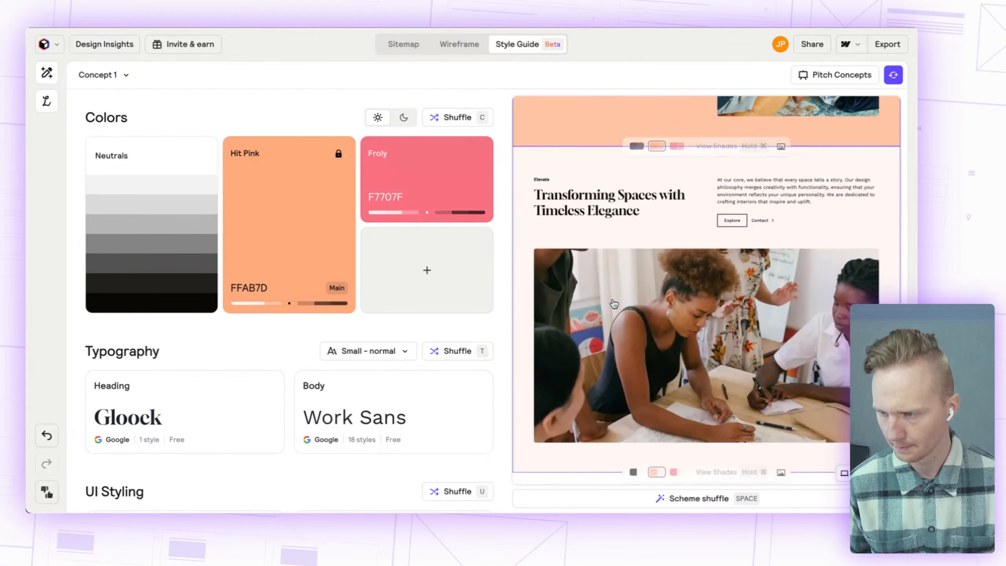
{"action": "scroll", "coordinate": [619, 314], "scroll_direction": "up", "scroll_amount": 5}
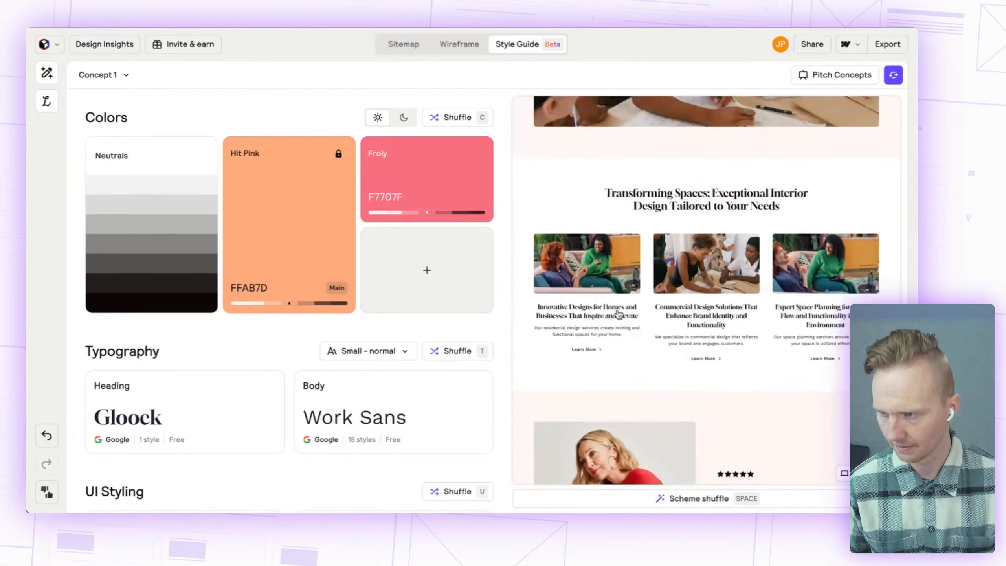
{"action": "scroll", "coordinate": [614, 323], "scroll_direction": "down", "scroll_amount": 3}
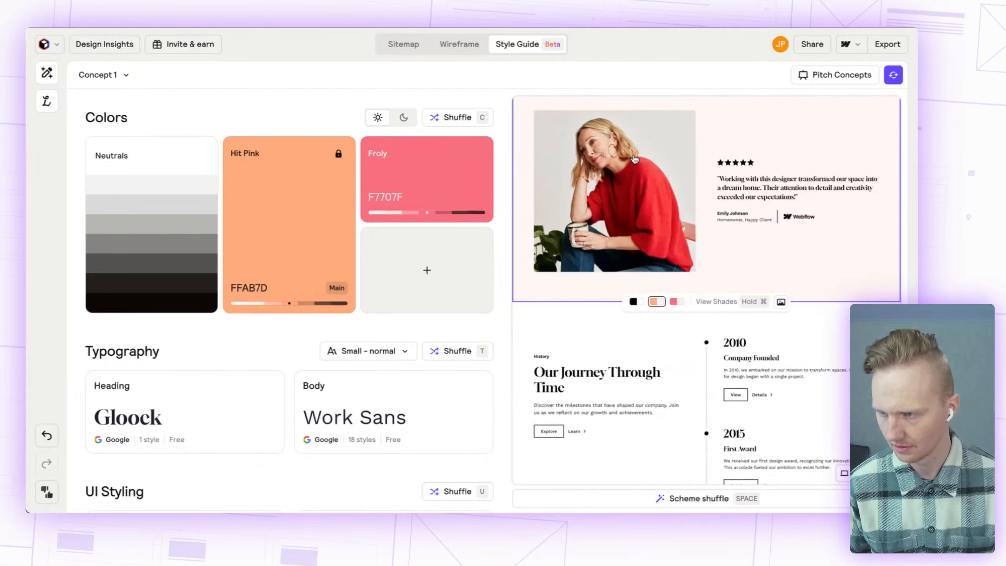
{"action": "scroll", "coordinate": [792, 186], "scroll_direction": "up", "scroll_amount": 8}
{"action": "scroll", "coordinate": [704, 308], "scroll_direction": "down", "scroll_amount": 3}
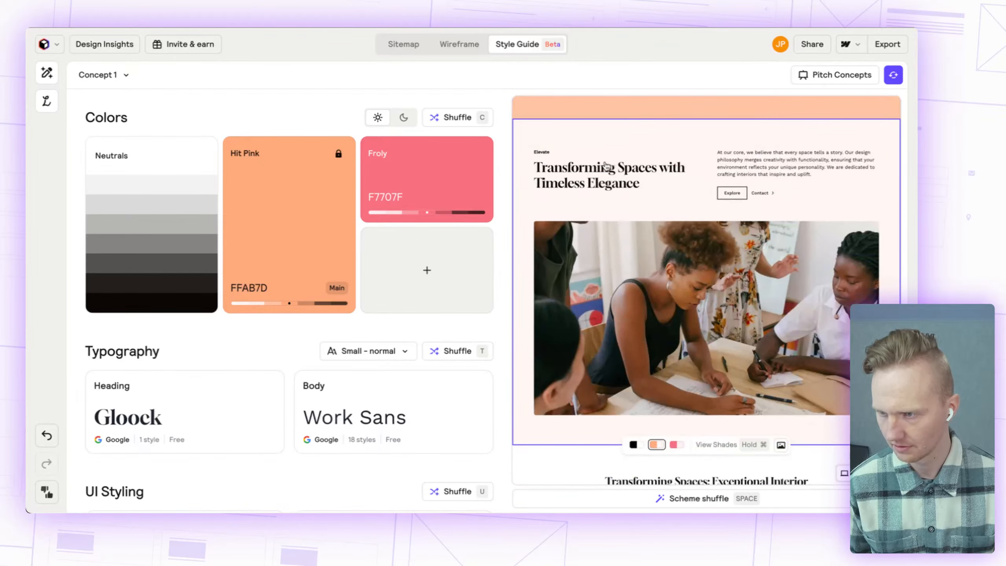
{"action": "scroll", "coordinate": [649, 263], "scroll_direction": "down", "scroll_amount": 3}
{"action": "scroll", "coordinate": [649, 264], "scroll_direction": "up", "scroll_amount": 3}
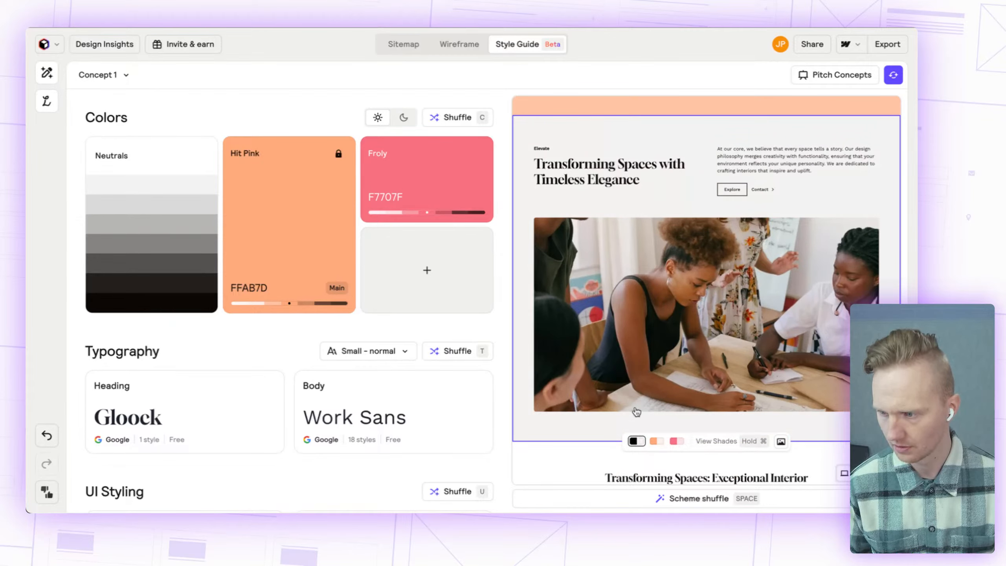
{"action": "scroll", "coordinate": [585, 344], "scroll_direction": "down", "scroll_amount": 1}
{"action": "scroll", "coordinate": [585, 344], "scroll_direction": "down", "scroll_amount": 3}
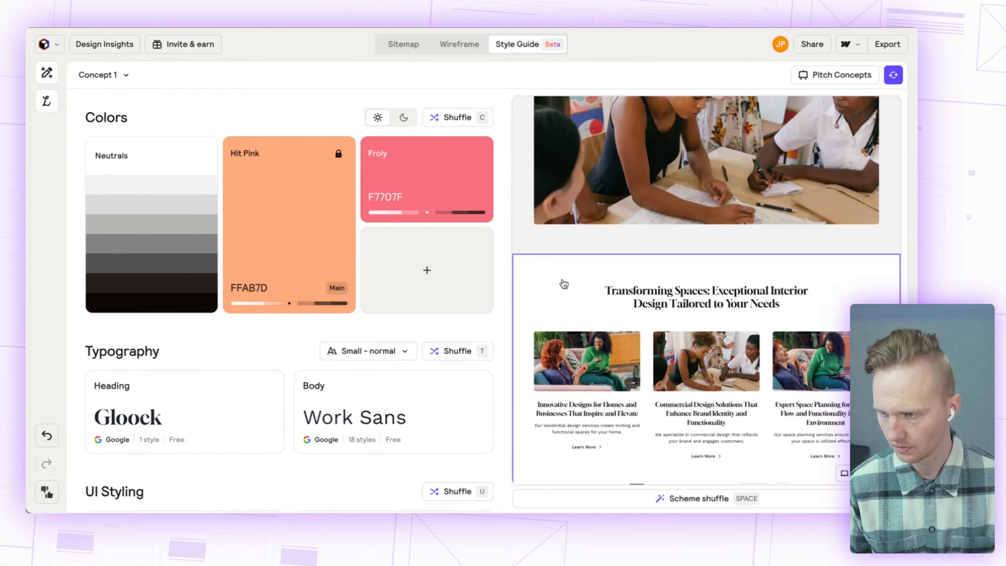
Step: Apply the pink color scheme to the "Exceptional Interior Design" services section and the neutral scheme to the "Timeless Elegance" section
{"action": "scroll", "coordinate": [600, 292], "scroll_direction": "down", "scroll_amount": 5}
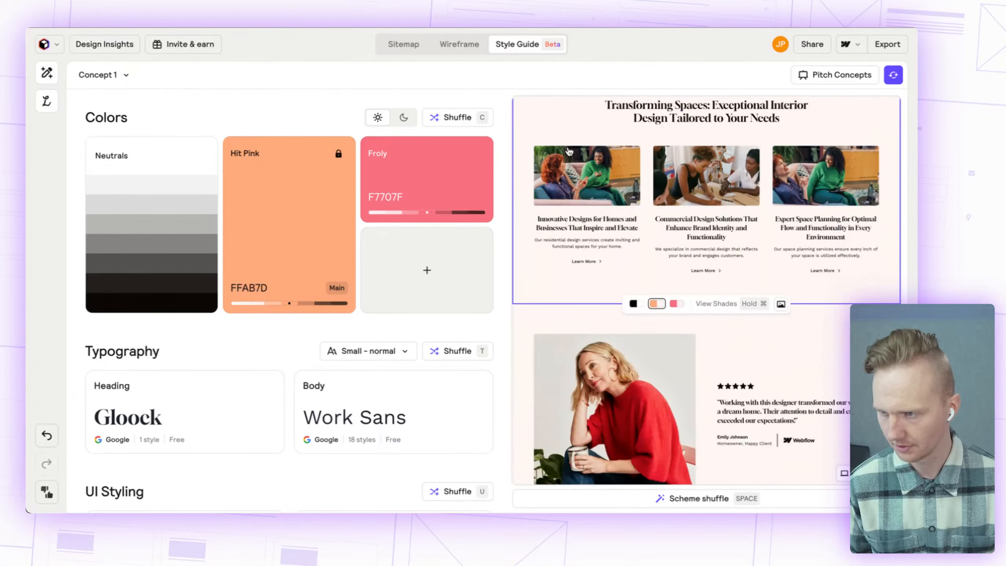
{"action": "scroll", "coordinate": [610, 283], "scroll_direction": "up", "scroll_amount": 3}
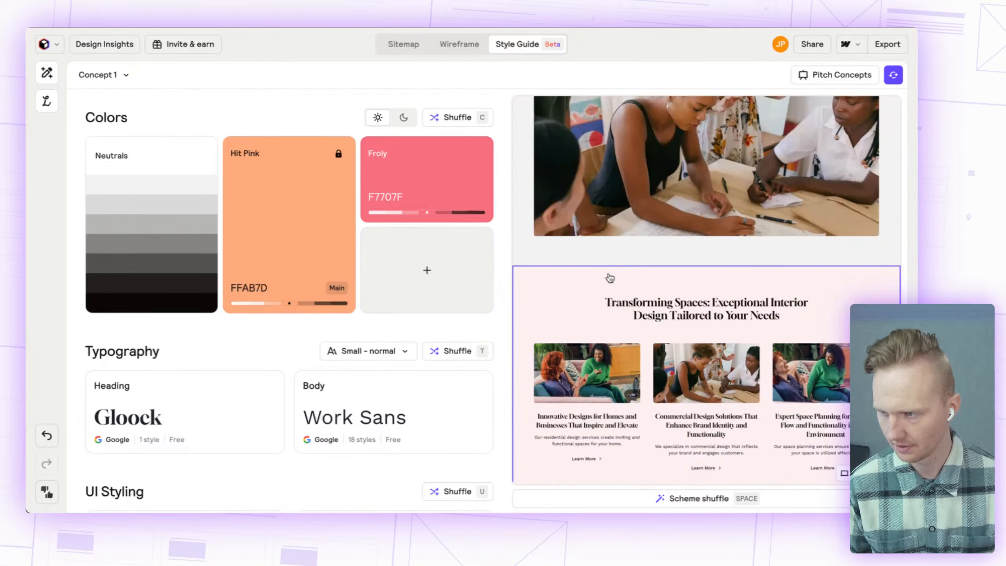
{"action": "scroll", "coordinate": [602, 287], "scroll_direction": "up", "scroll_amount": 3}
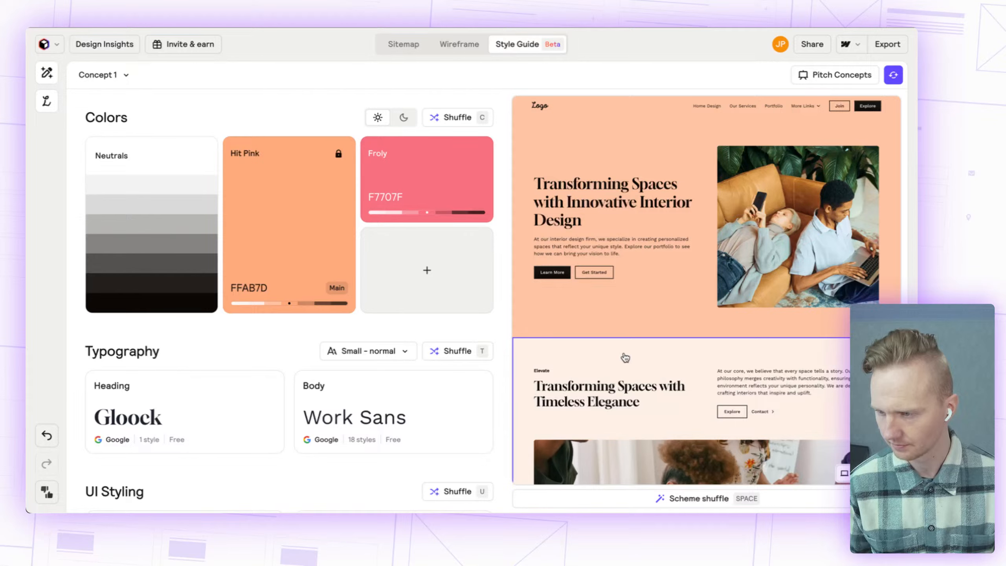
{"action": "scroll", "coordinate": [637, 355], "scroll_direction": "down", "scroll_amount": 3}
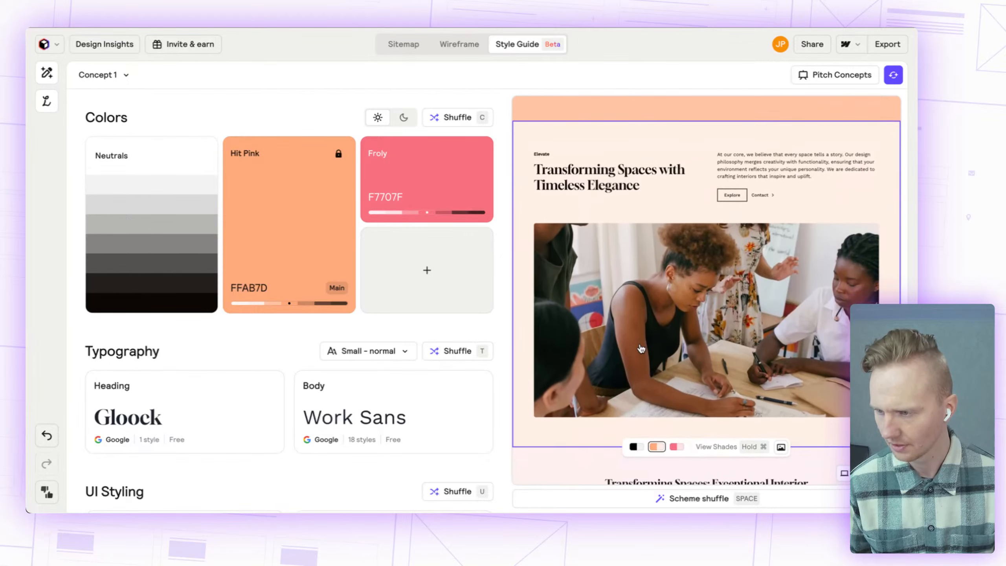
{"action": "scroll", "coordinate": [640, 355], "scroll_direction": "down", "scroll_amount": 2}
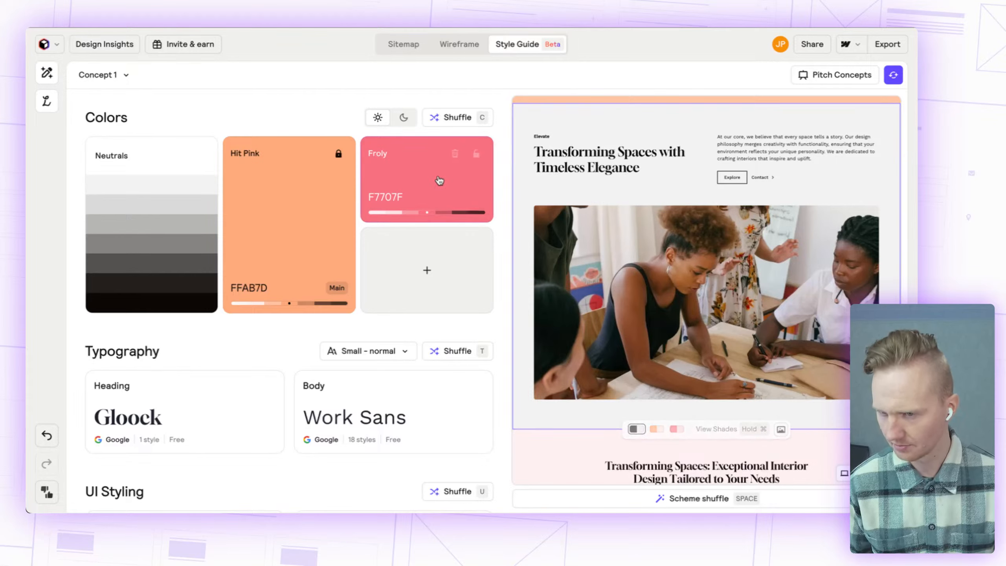
Step: Tint the neutral shades with the orange brand color, and review the UI styling and Home preview
{"action": "left_click", "coordinate": [161, 157]}
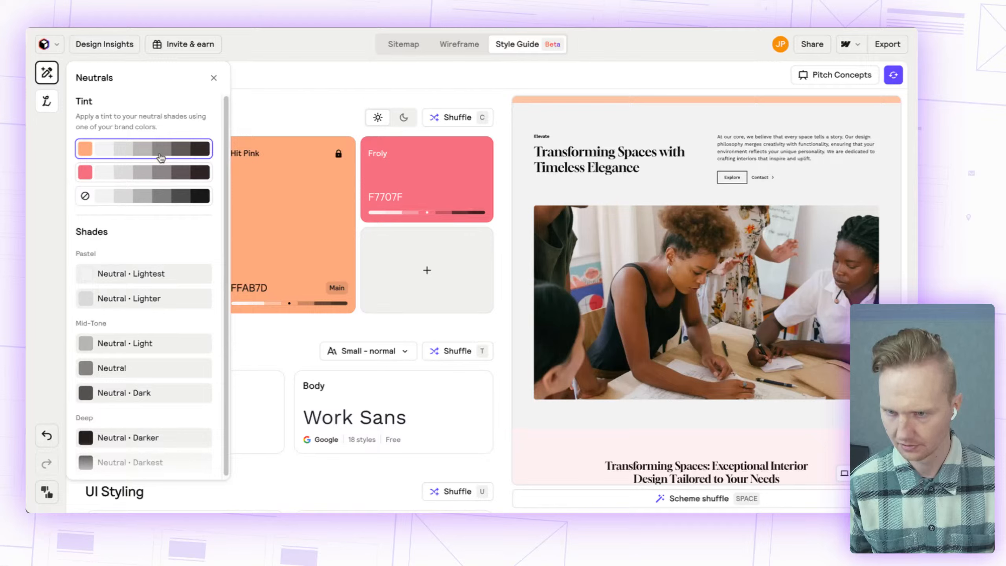
{"action": "scroll", "coordinate": [143, 343], "scroll_direction": "down", "scroll_amount": 1}
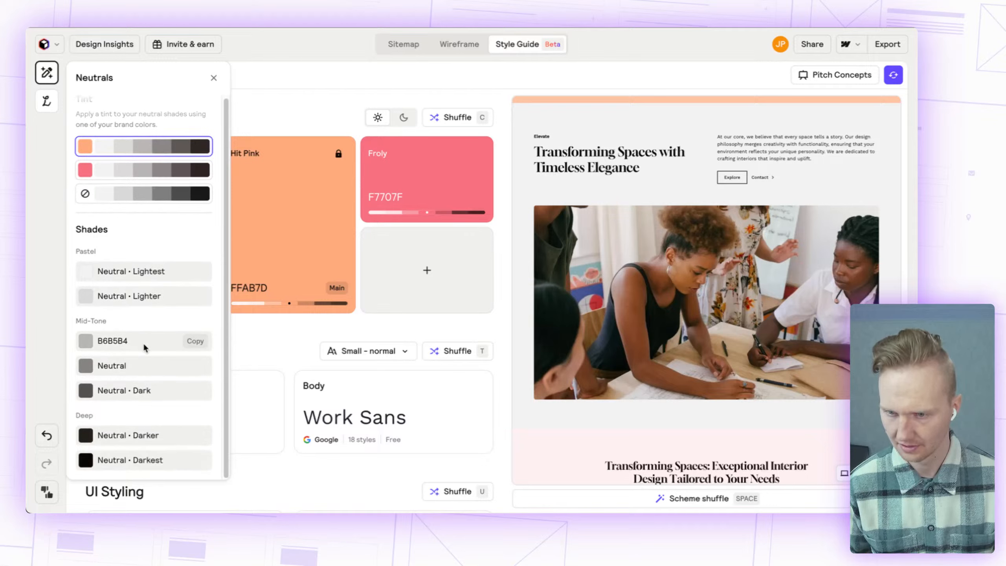
{"action": "left_click", "coordinate": [213, 79]}
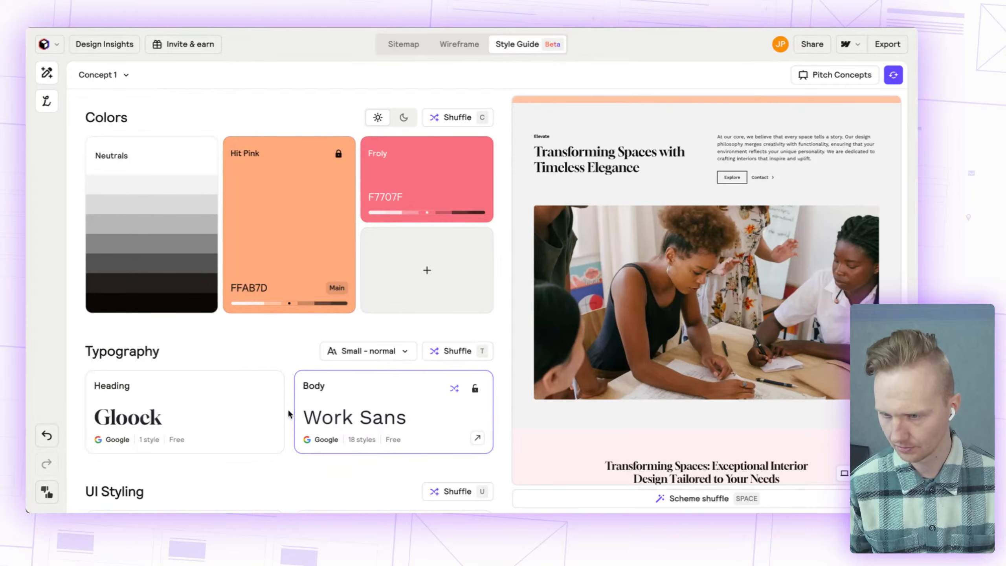
{"action": "scroll", "coordinate": [287, 409], "scroll_direction": "down", "scroll_amount": 4}
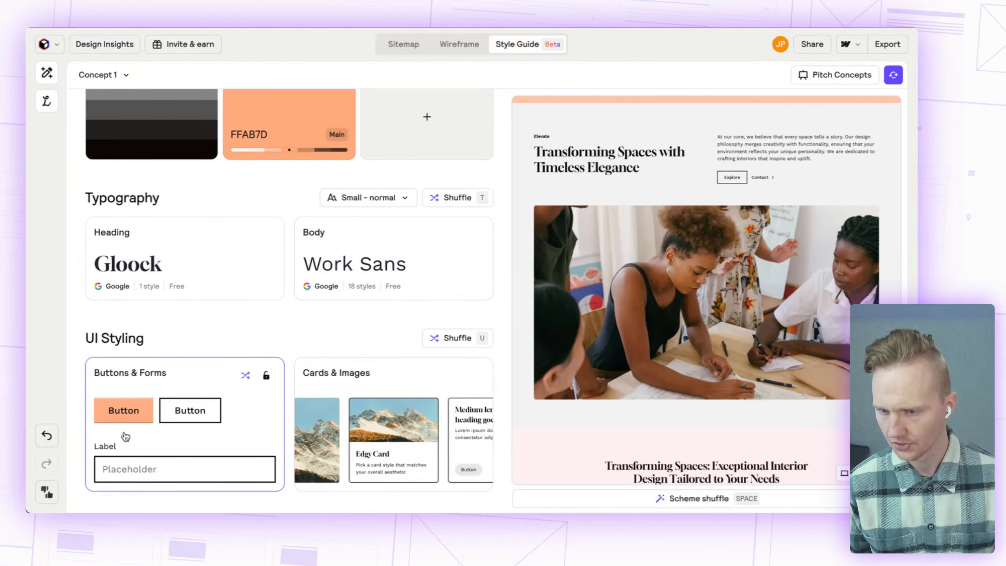
{"action": "scroll", "coordinate": [436, 341], "scroll_direction": "up", "scroll_amount": 4}
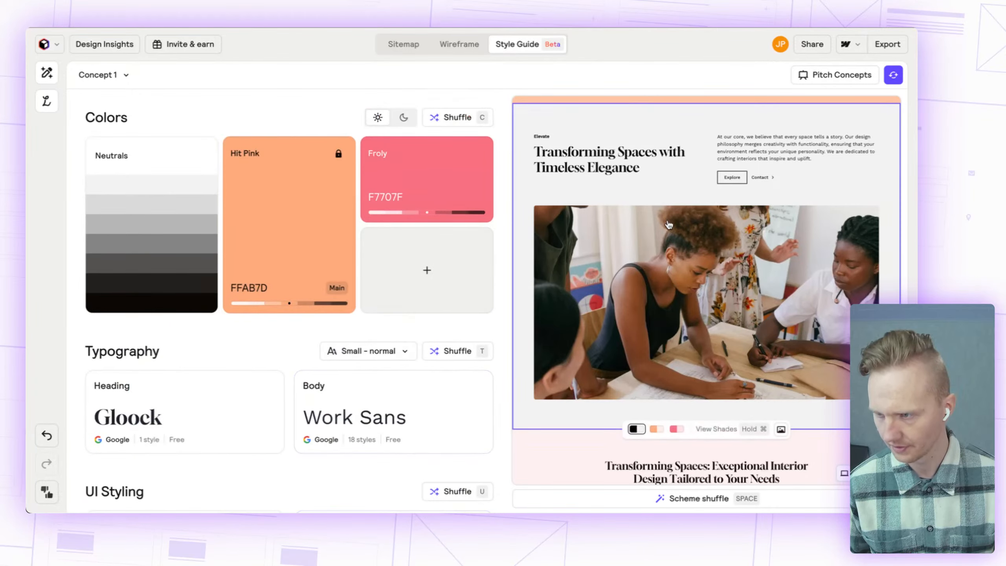
{"action": "scroll", "coordinate": [668, 225], "scroll_direction": "up", "scroll_amount": 5}
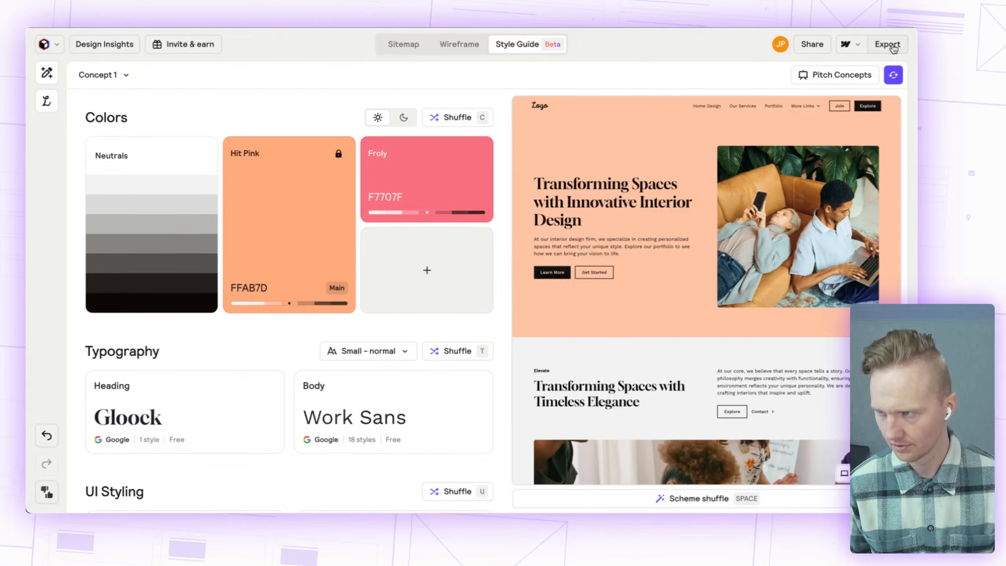
Step: Export the project to Webflow and start cloning the Relume Style Guide from its Webflow page
{"action": "left_click", "coordinate": [891, 44]}
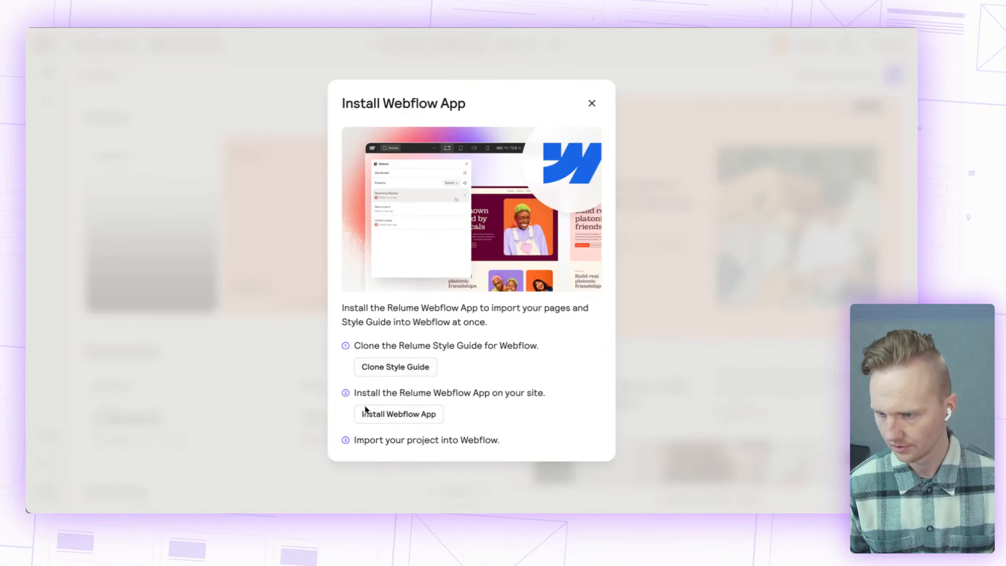
{"action": "left_click", "coordinate": [392, 367]}
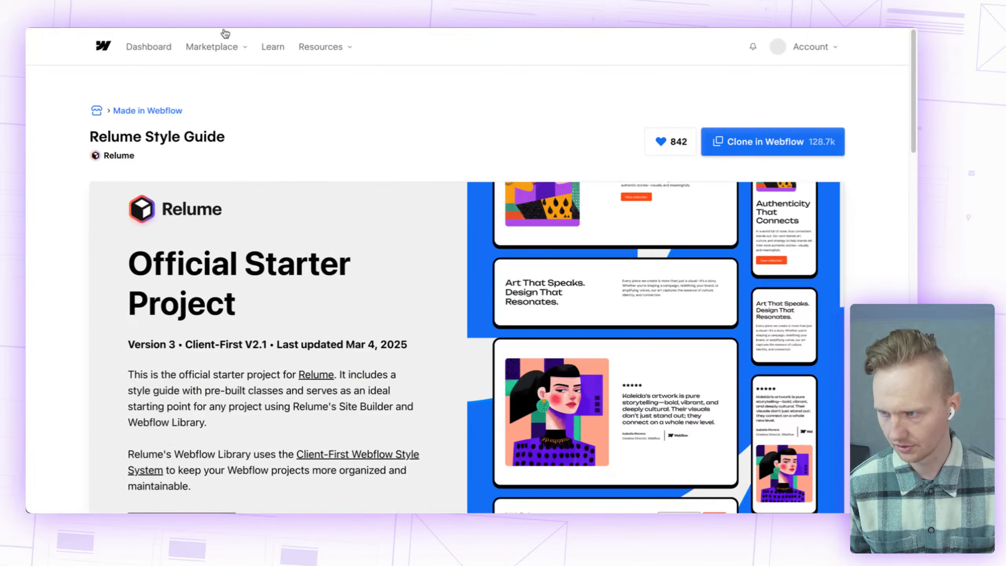
{"action": "left_click", "coordinate": [732, 147]}
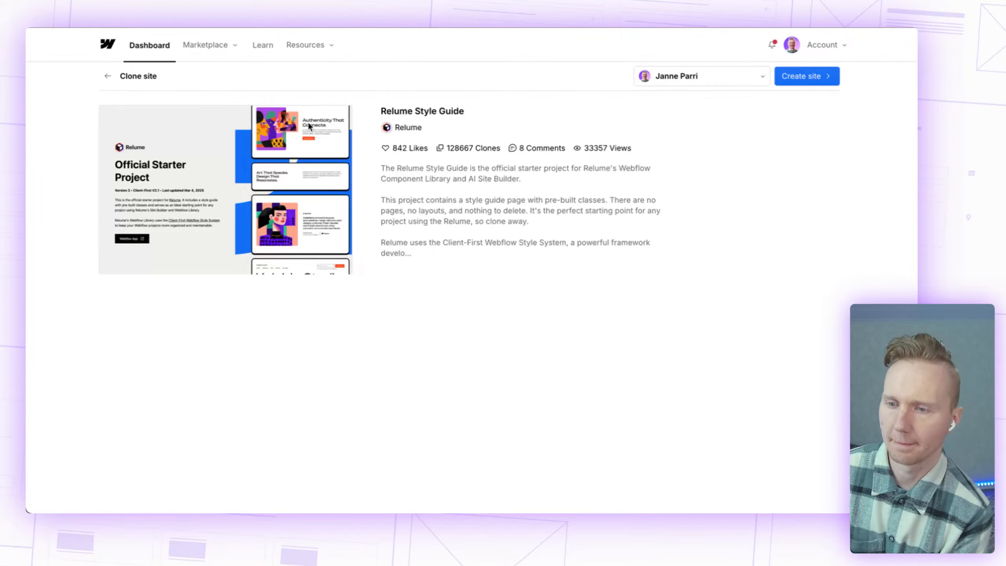
Step: Create the cloned Relume Style Guide site in Webflow with the name Interior
{"action": "left_click", "coordinate": [802, 76]}
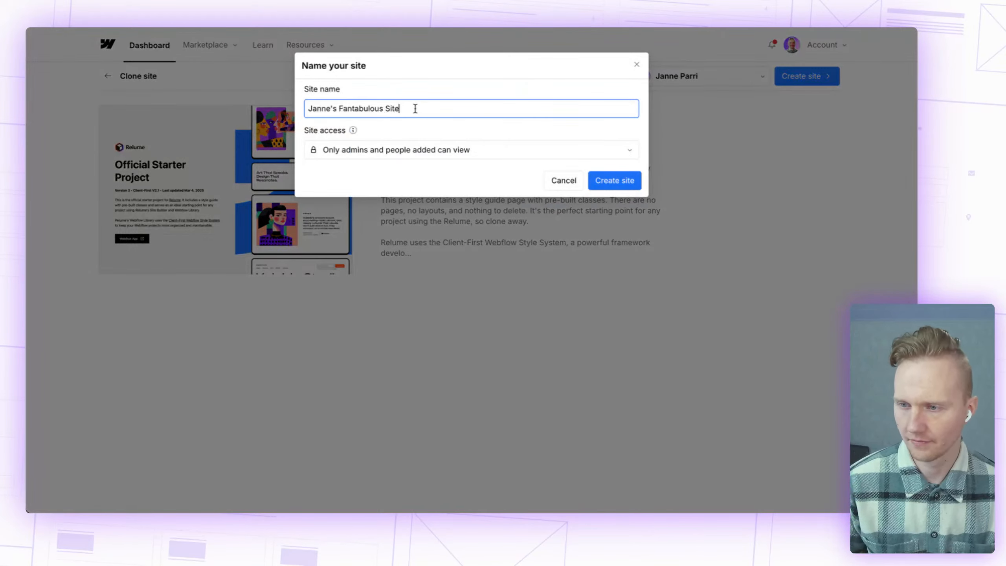
{"action": "key", "text": "ctrl+a"}
{"action": "type", "text": "Inter"}
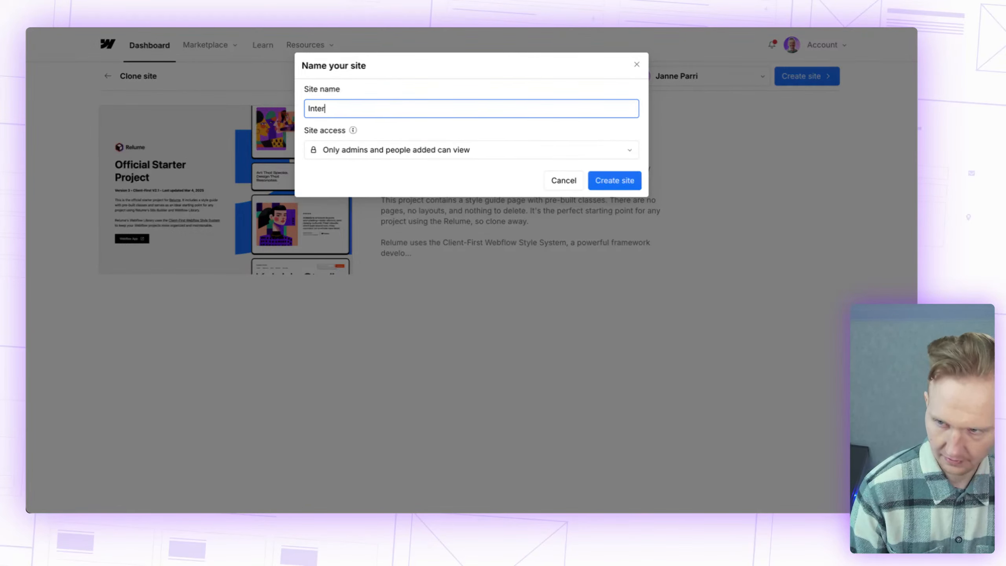
{"action": "type", "text": "ior"}
{"action": "left_click", "coordinate": [617, 181]}
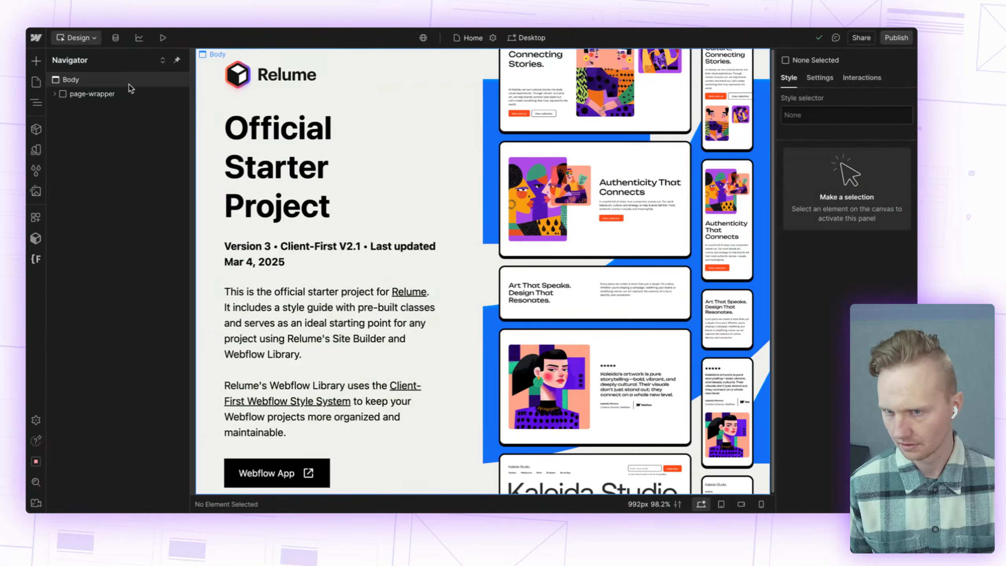
Step: Look over the new site's pages and components, and install the Relume Site Builder Import app on the site
{"action": "left_click", "coordinate": [38, 83]}
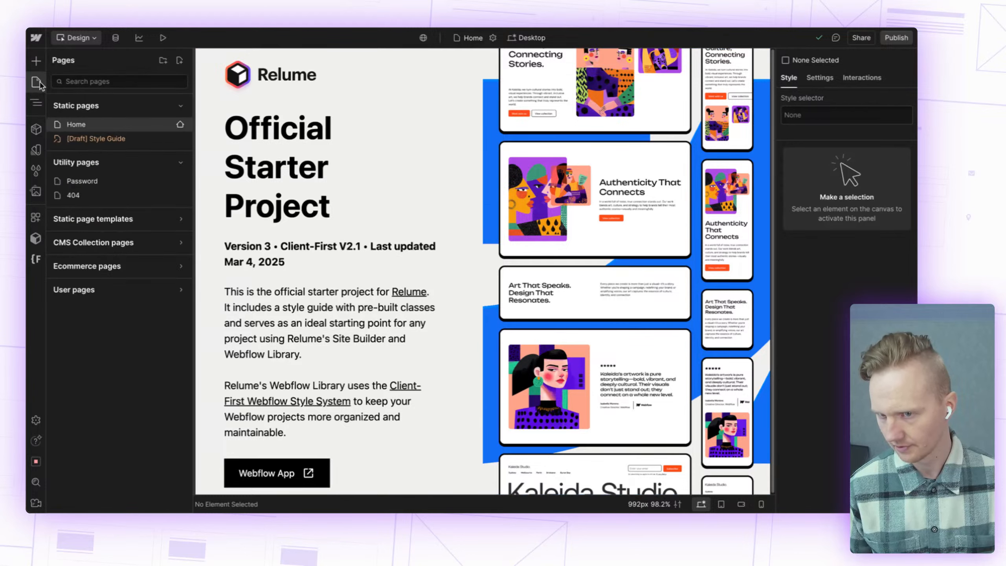
{"action": "left_click", "coordinate": [36, 129]}
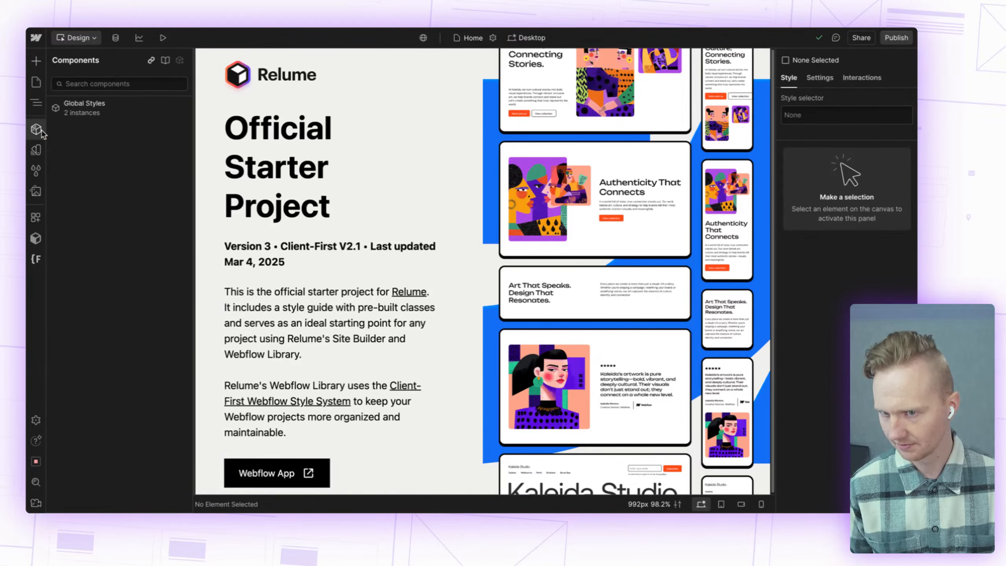
{"action": "mouse_move", "coordinate": [178, 112]}
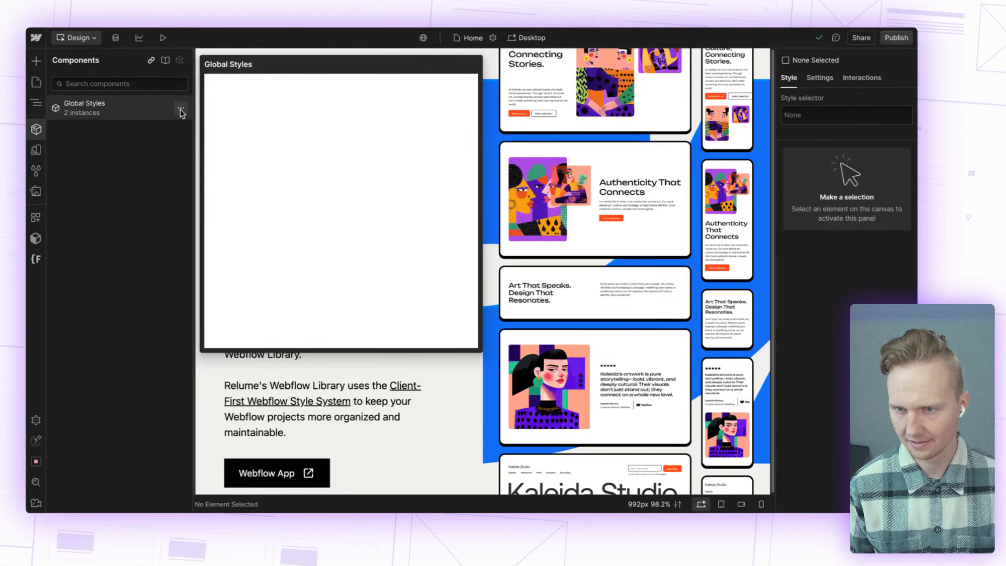
{"action": "left_click", "coordinate": [36, 217]}
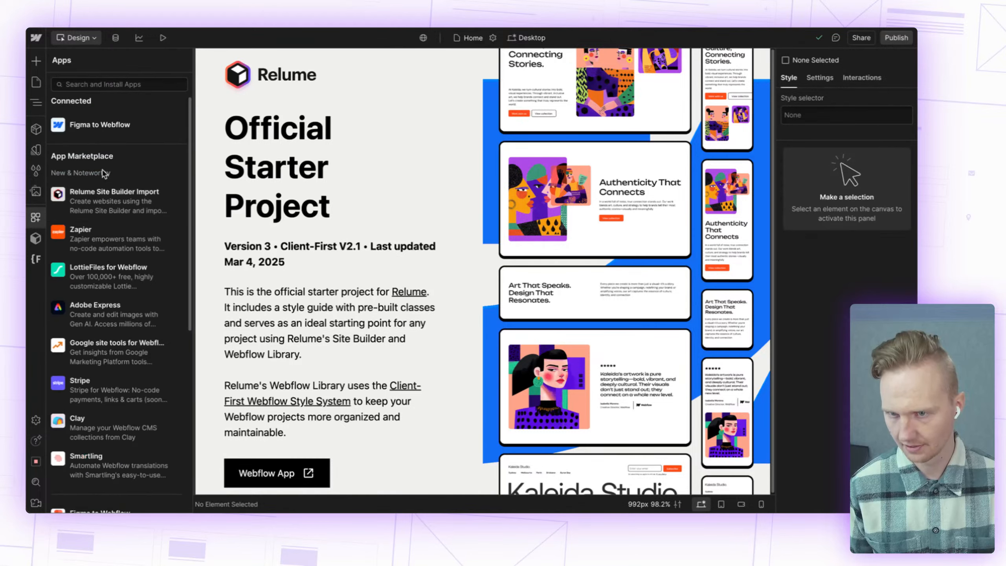
{"action": "left_click", "coordinate": [110, 203]}
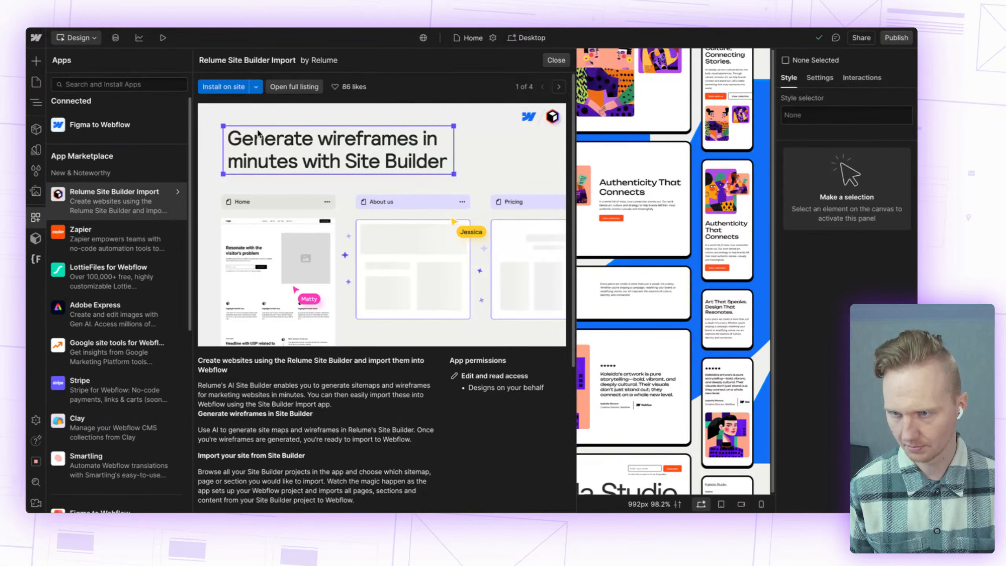
{"action": "left_click", "coordinate": [228, 91]}
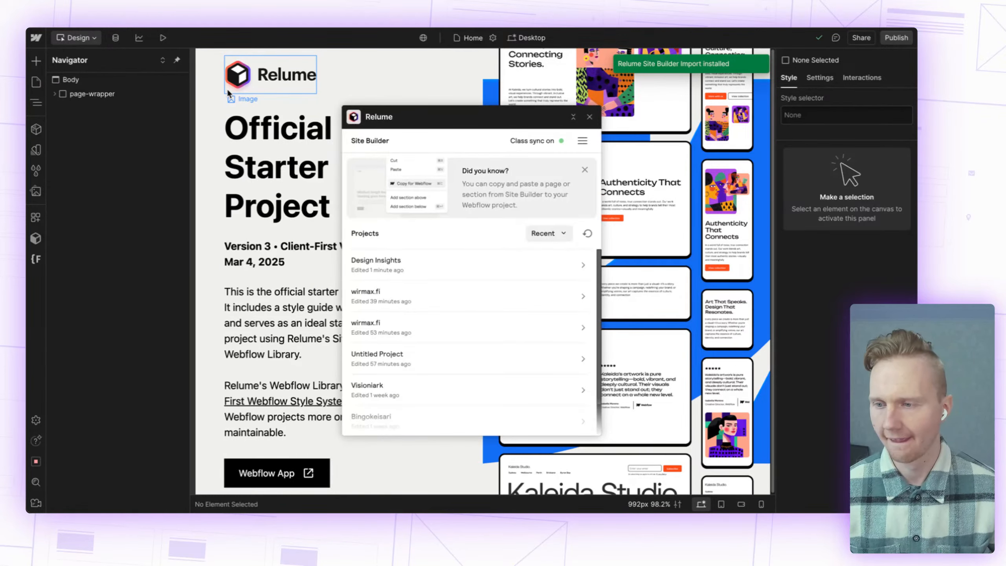
Step: Import all pages of the Design Insights project with the Concept 1 style guide, and close the Relume app
{"action": "left_click", "coordinate": [509, 271]}
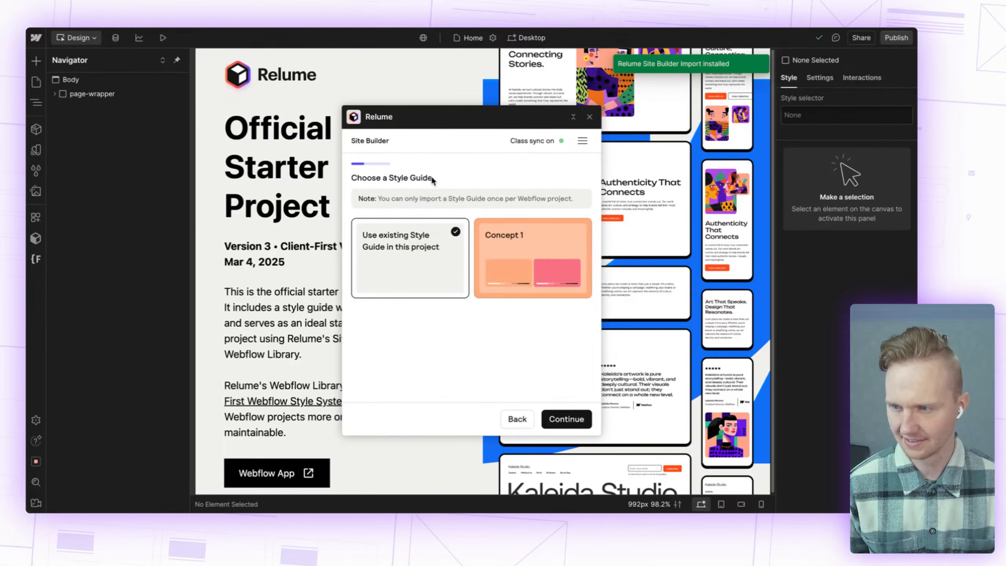
{"action": "left_click", "coordinate": [513, 253]}
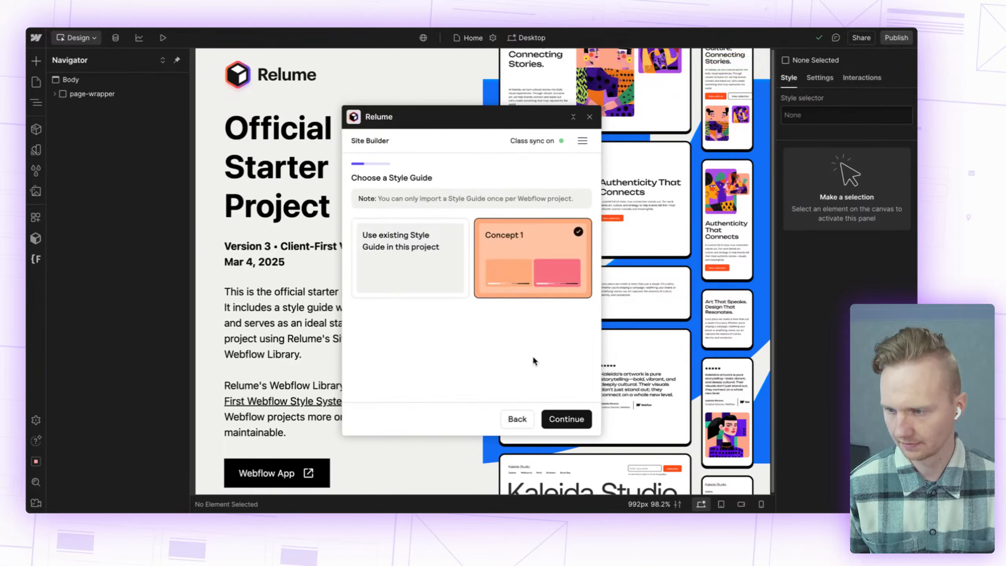
{"action": "left_click", "coordinate": [566, 417]}
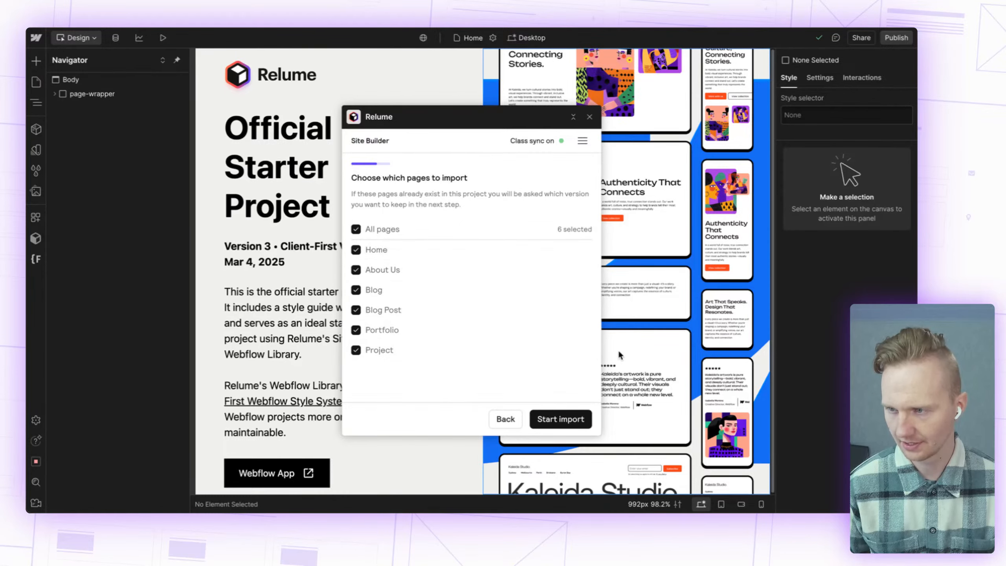
{"action": "left_click", "coordinate": [567, 416]}
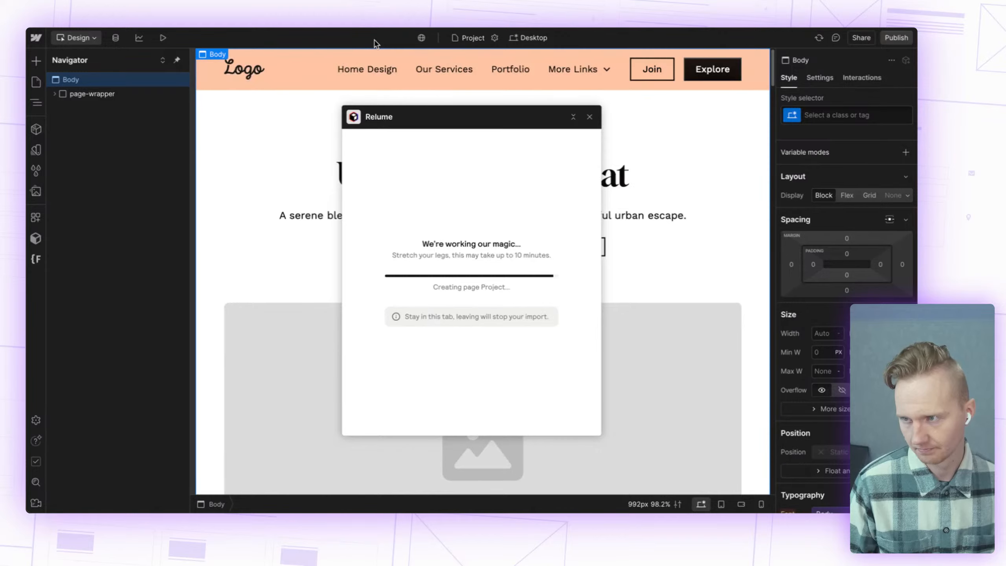
{"action": "left_click", "coordinate": [590, 117]}
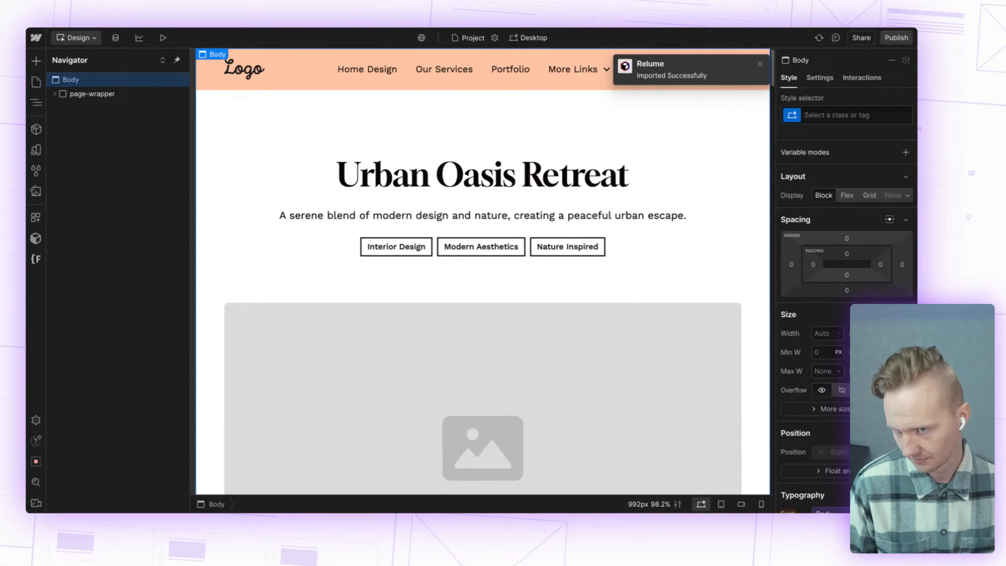
Step: Examine the imported site's static pages and CMS Collection pages, and view the Blog Post and Home pages
{"action": "left_click", "coordinate": [36, 82]}
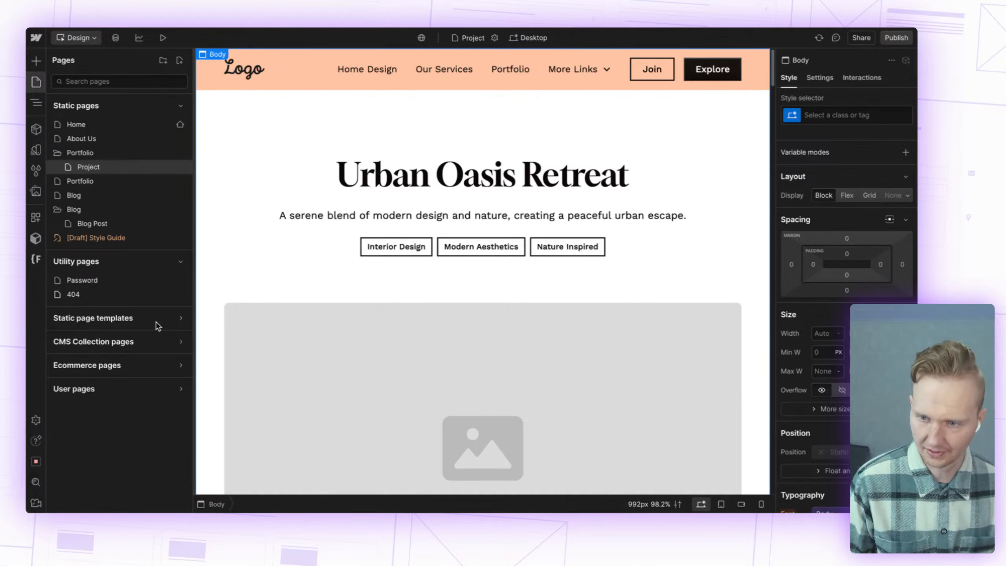
{"action": "left_click", "coordinate": [146, 342]}
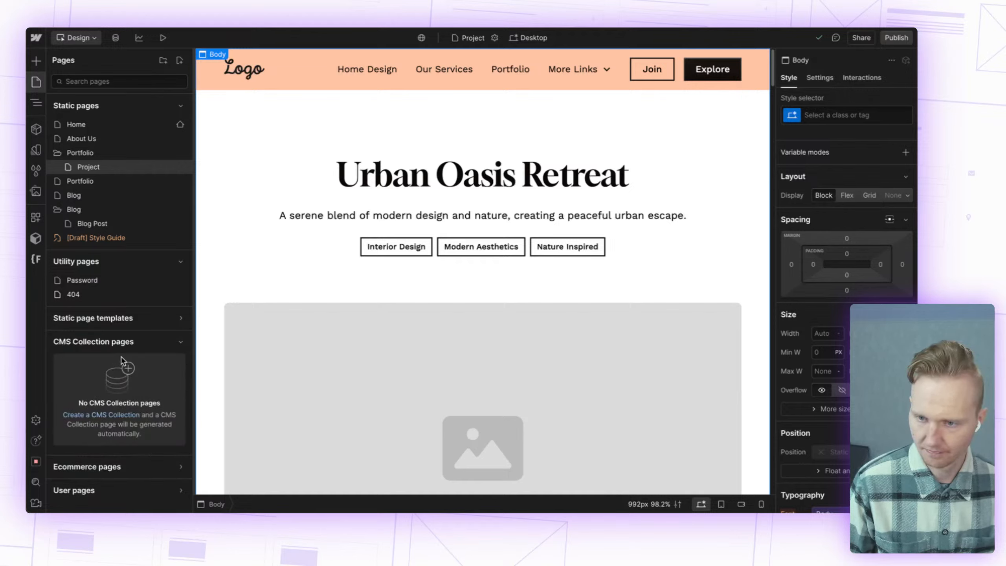
{"action": "left_click", "coordinate": [148, 343]}
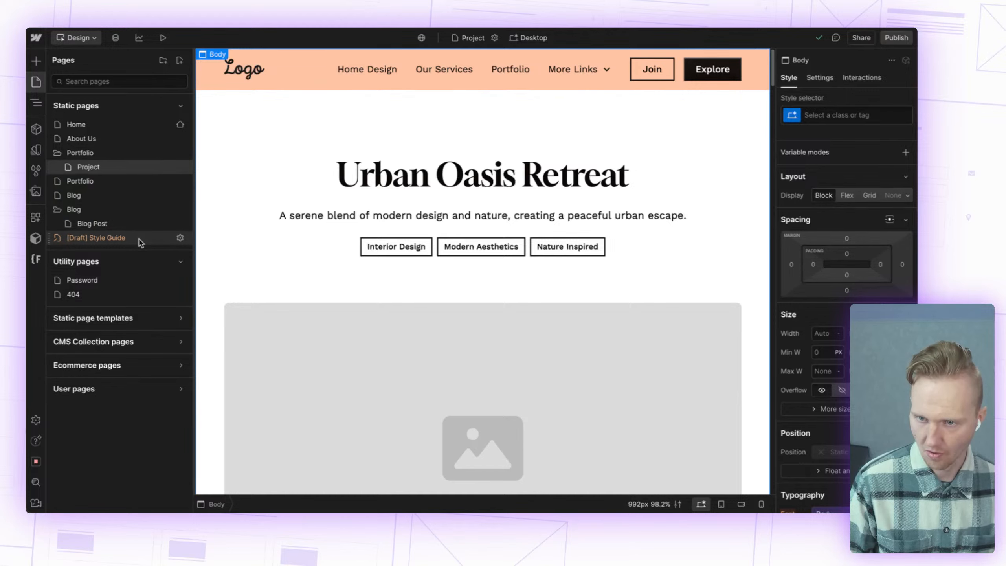
{"action": "left_click", "coordinate": [129, 222]}
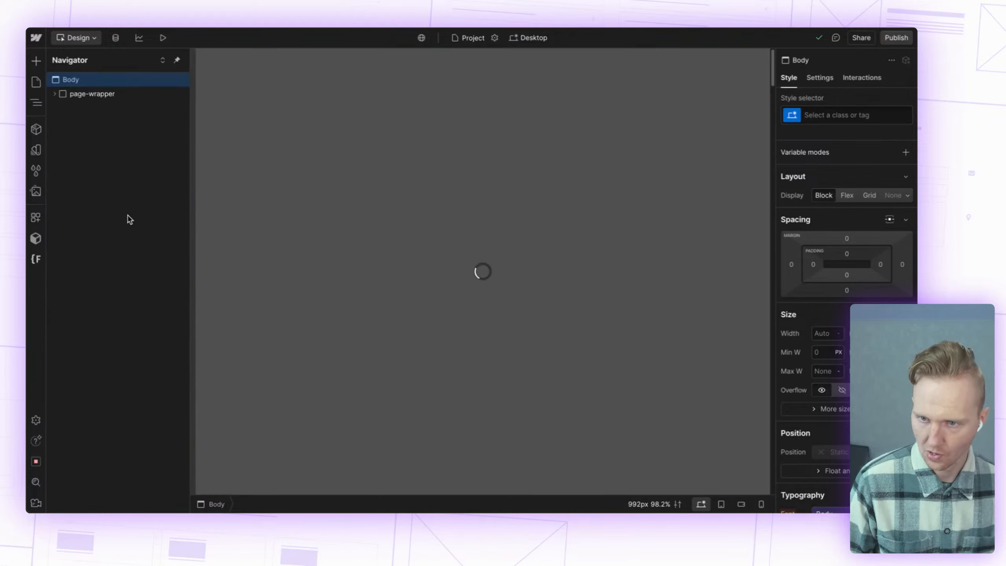
{"action": "left_click", "coordinate": [40, 83]}
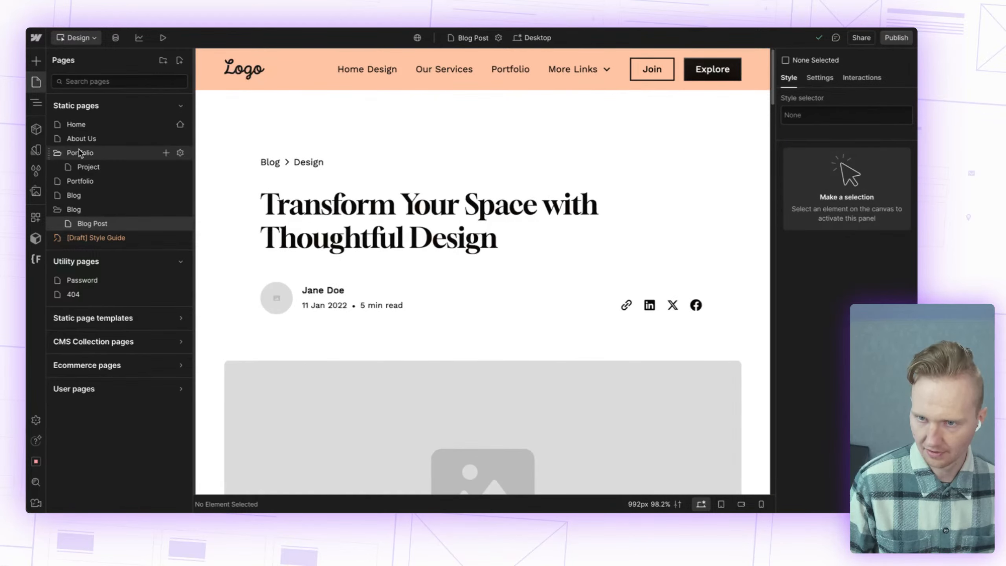
{"action": "left_click", "coordinate": [85, 128]}
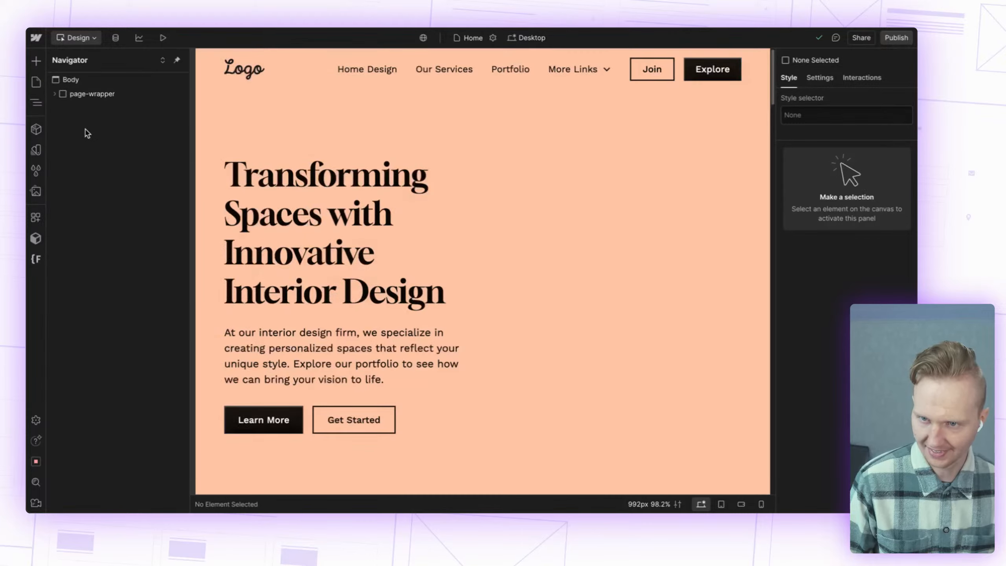
{"action": "left_click", "coordinate": [36, 82]}
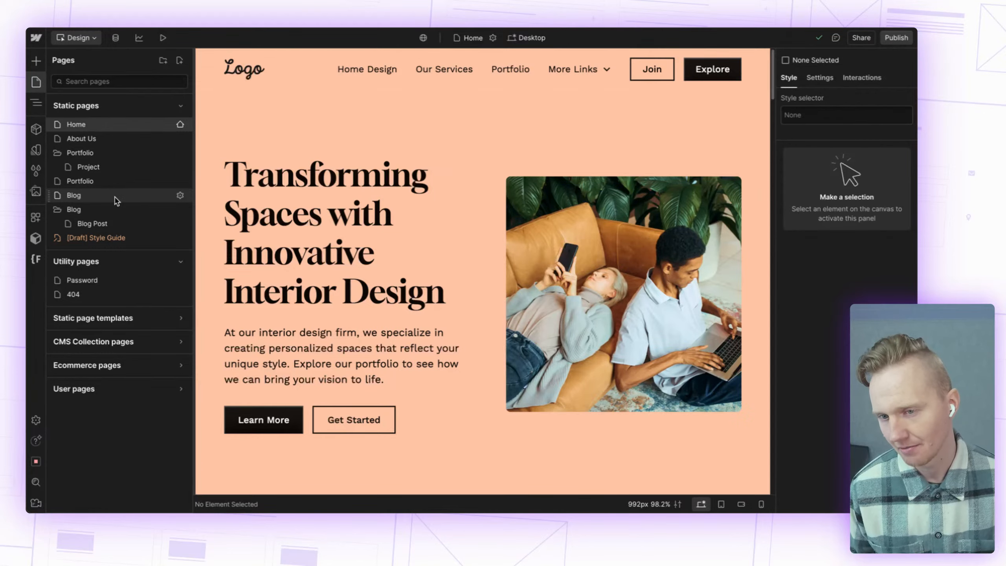
Step: Open the Project page under Portfolio and review its imported sections from the header down to the team section
{"action": "left_click", "coordinate": [120, 167]}
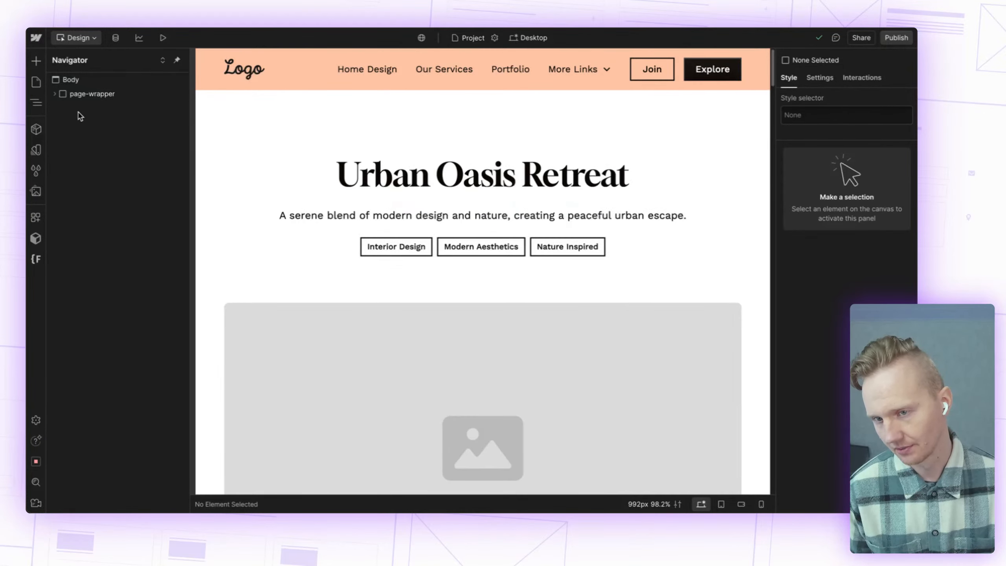
{"action": "left_click", "coordinate": [75, 93]}
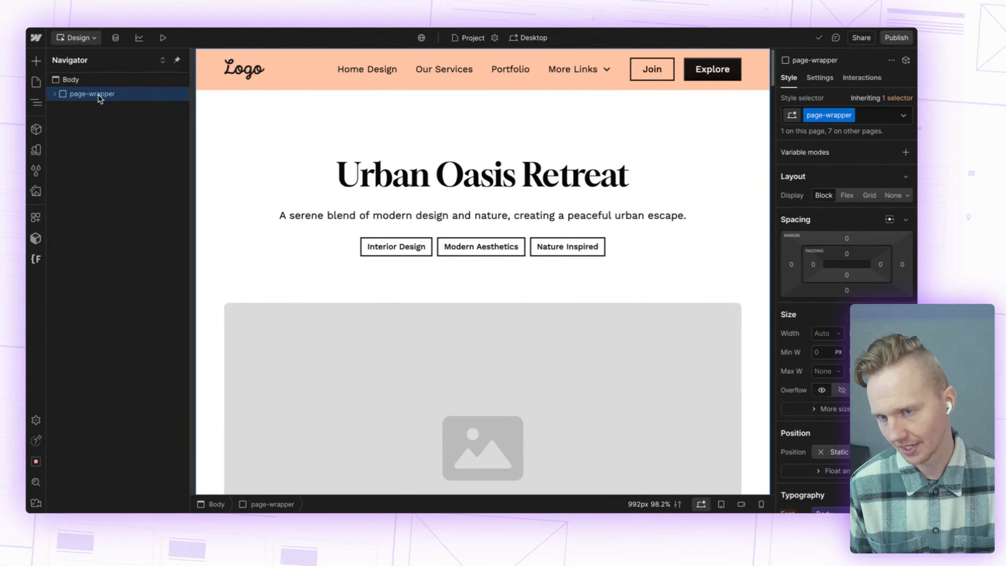
{"action": "scroll", "coordinate": [398, 243], "scroll_direction": "down", "scroll_amount": 10}
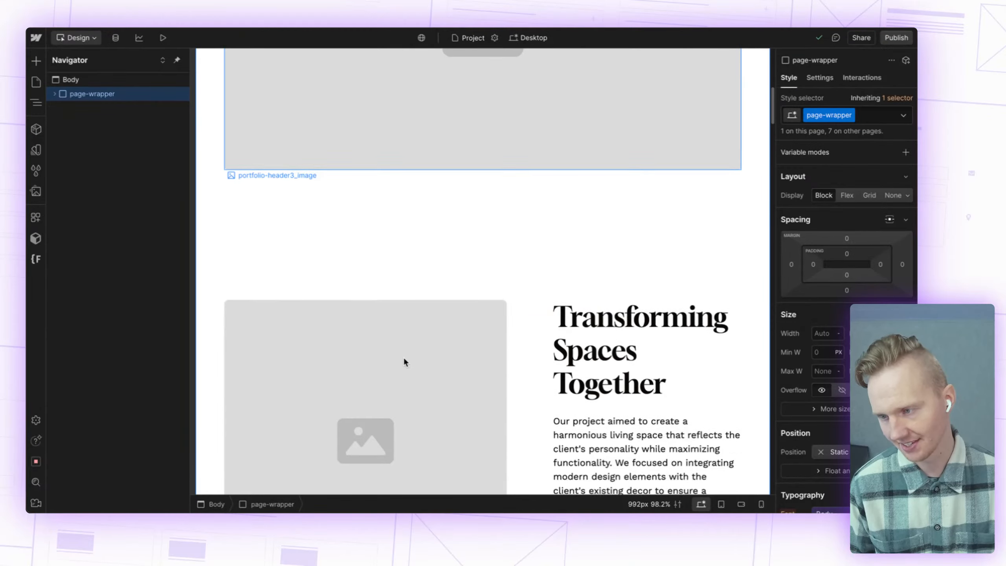
{"action": "scroll", "coordinate": [404, 360], "scroll_direction": "down", "scroll_amount": 20}
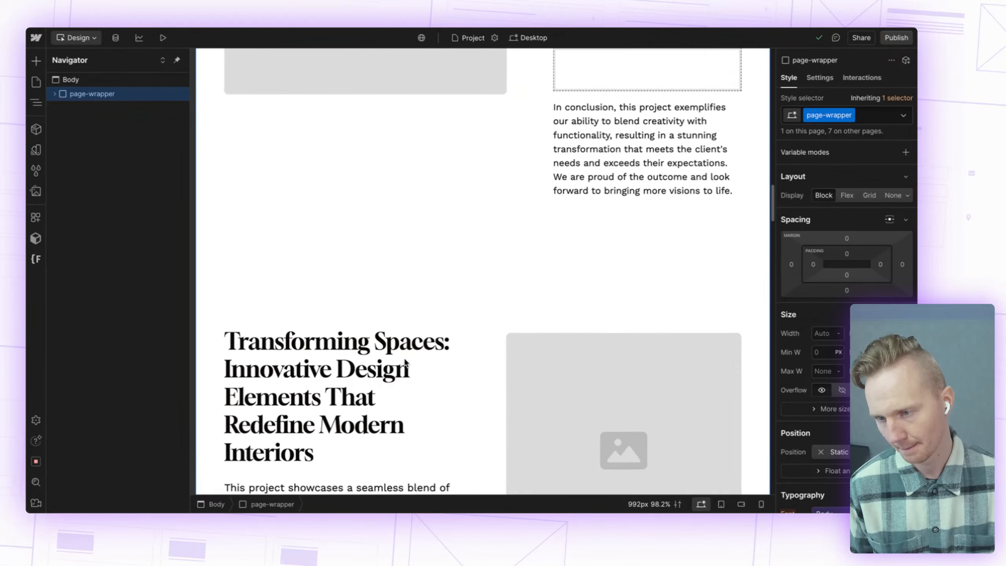
{"action": "scroll", "coordinate": [405, 361], "scroll_direction": "down", "scroll_amount": 20}
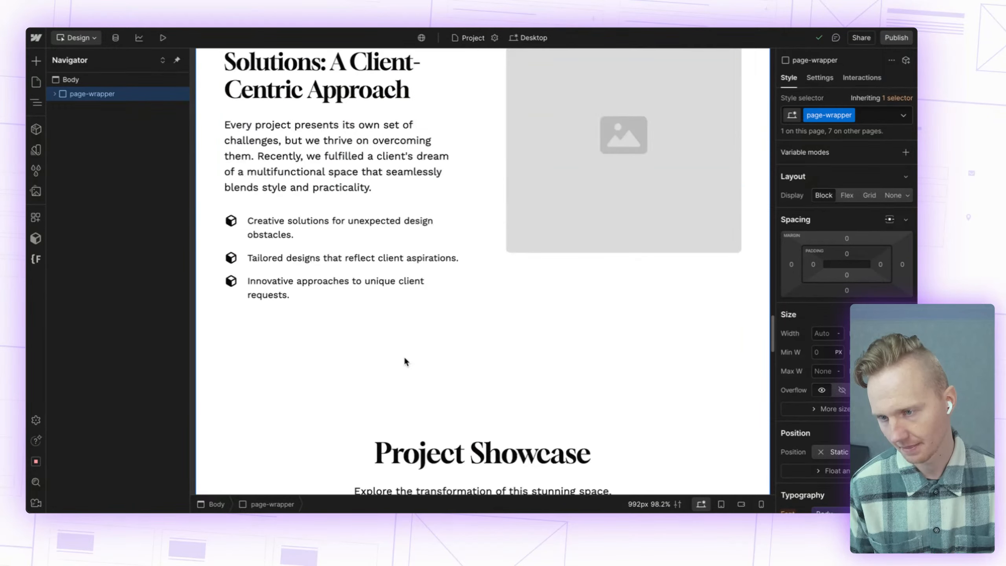
{"action": "scroll", "coordinate": [405, 361], "scroll_direction": "down", "scroll_amount": 20}
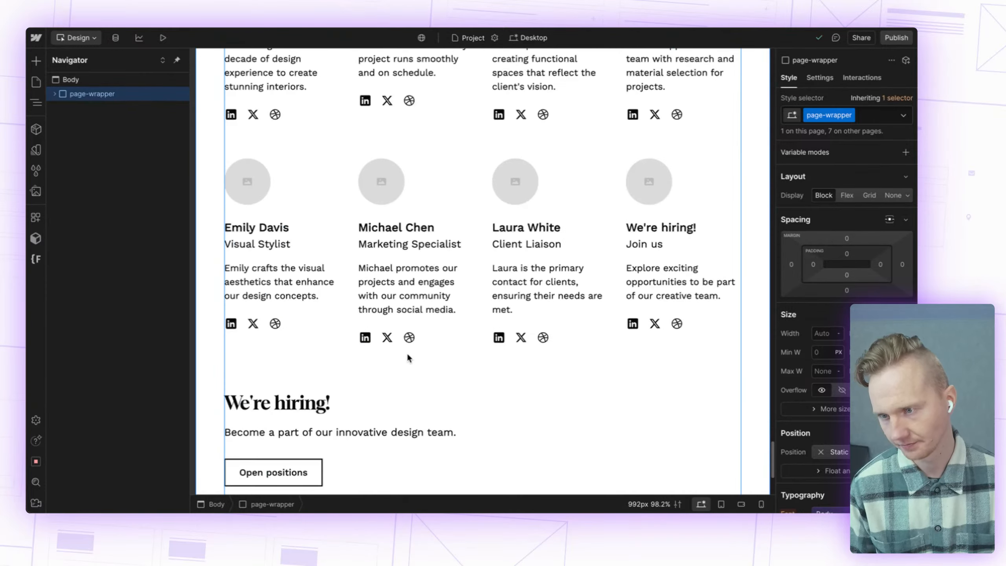
{"action": "scroll", "coordinate": [407, 357], "scroll_direction": "up", "scroll_amount": 20}
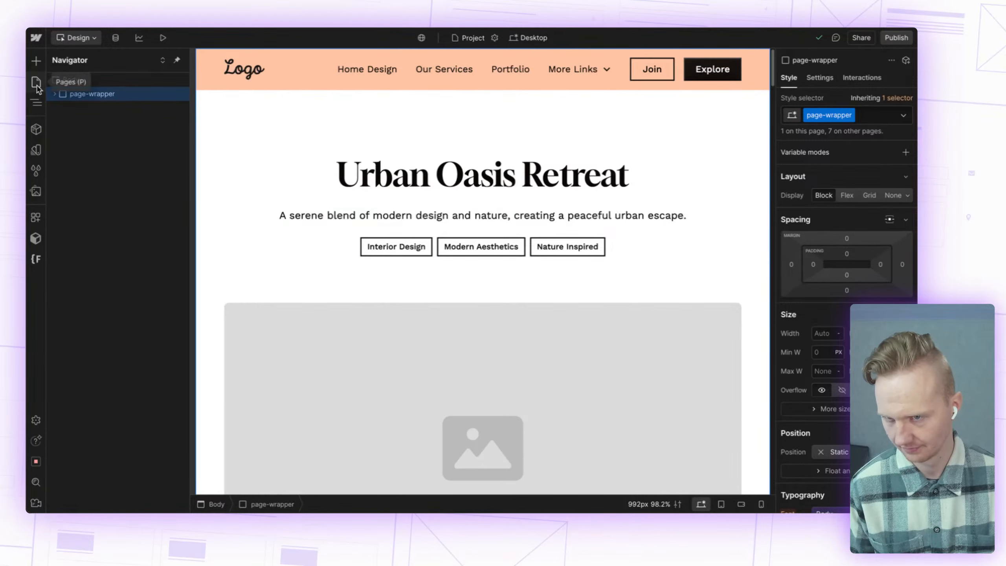
Step: Return to the Home page and review its imported sections, including the timeline's component instructions, the call to action and the footer
{"action": "left_click", "coordinate": [36, 103]}
{"action": "left_click", "coordinate": [37, 103]}
{"action": "left_click", "coordinate": [38, 87]}
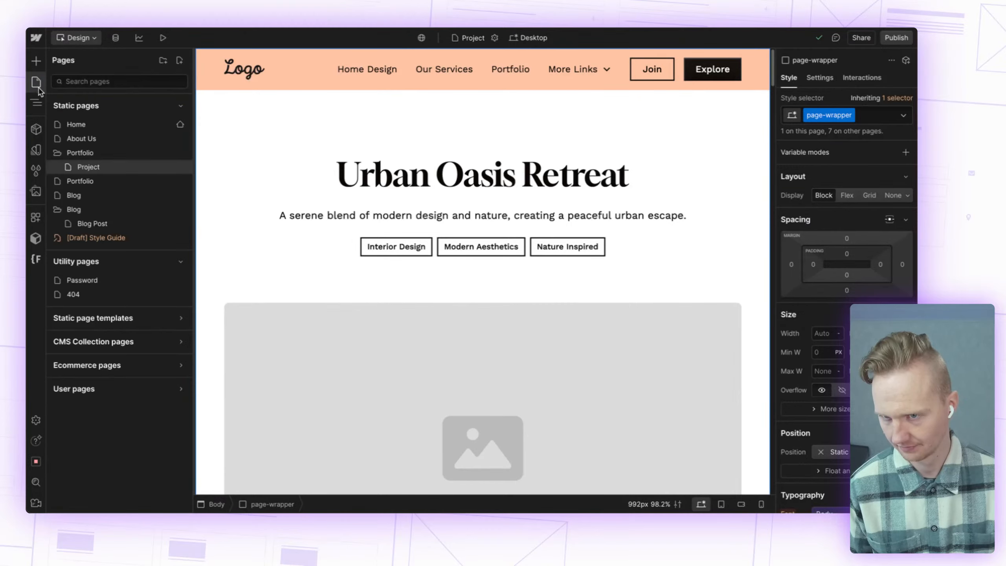
{"action": "left_click", "coordinate": [79, 124]}
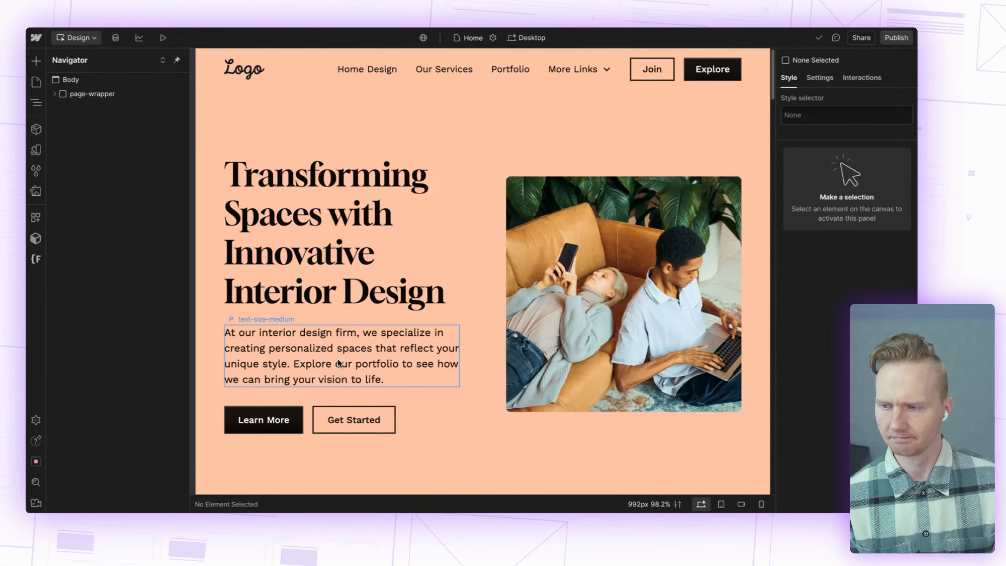
{"action": "scroll", "coordinate": [420, 252], "scroll_direction": "down", "scroll_amount": 3}
{"action": "scroll", "coordinate": [421, 255], "scroll_direction": "down", "scroll_amount": 18}
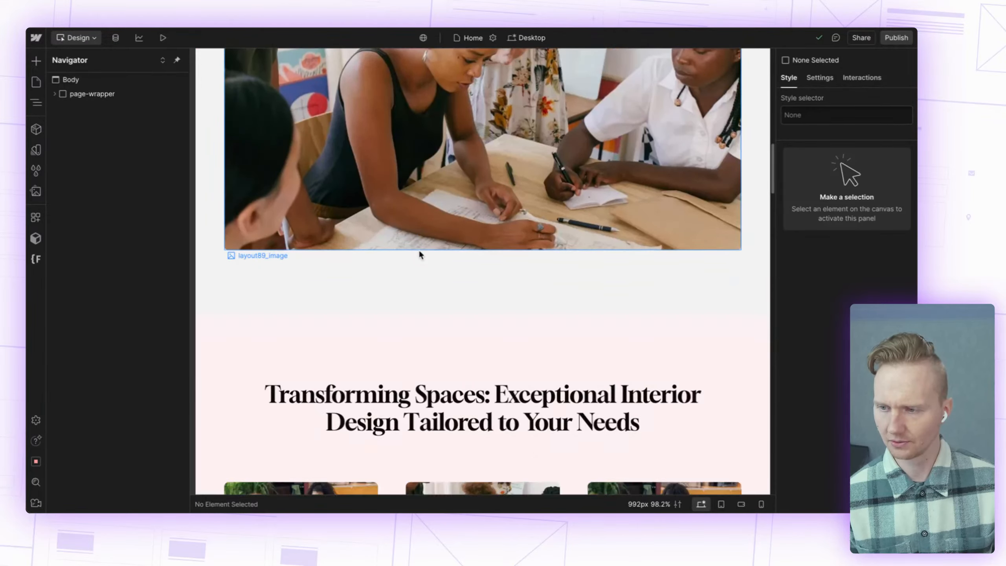
{"action": "scroll", "coordinate": [420, 254], "scroll_direction": "down", "scroll_amount": 14}
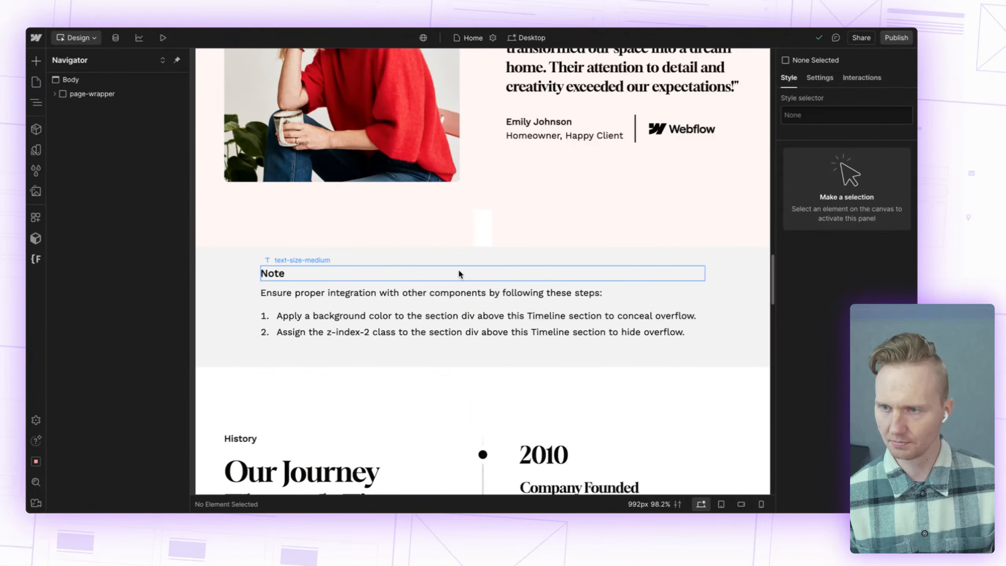
{"action": "scroll", "coordinate": [292, 262], "scroll_direction": "down", "scroll_amount": 2}
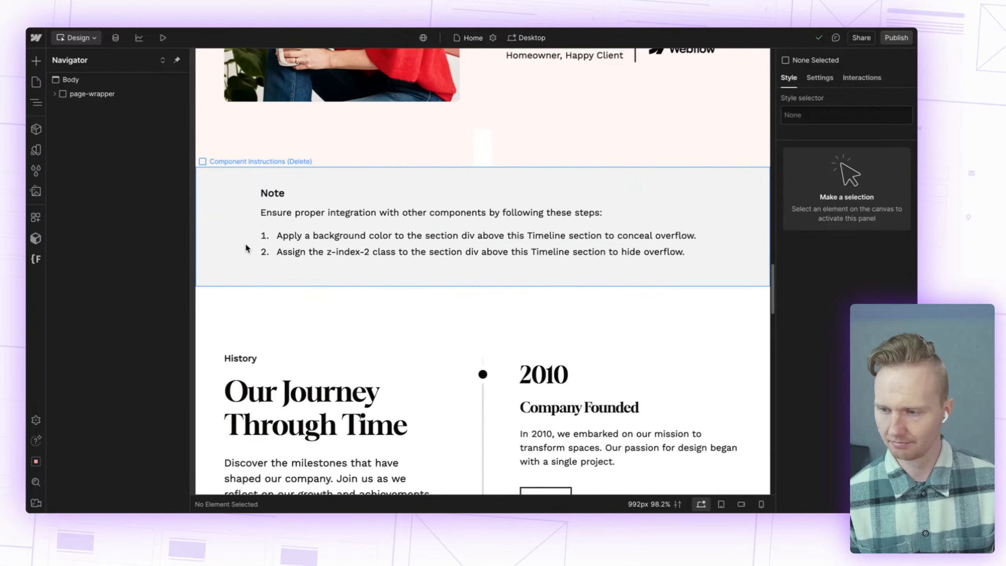
{"action": "scroll", "coordinate": [228, 213], "scroll_direction": "down", "scroll_amount": 5}
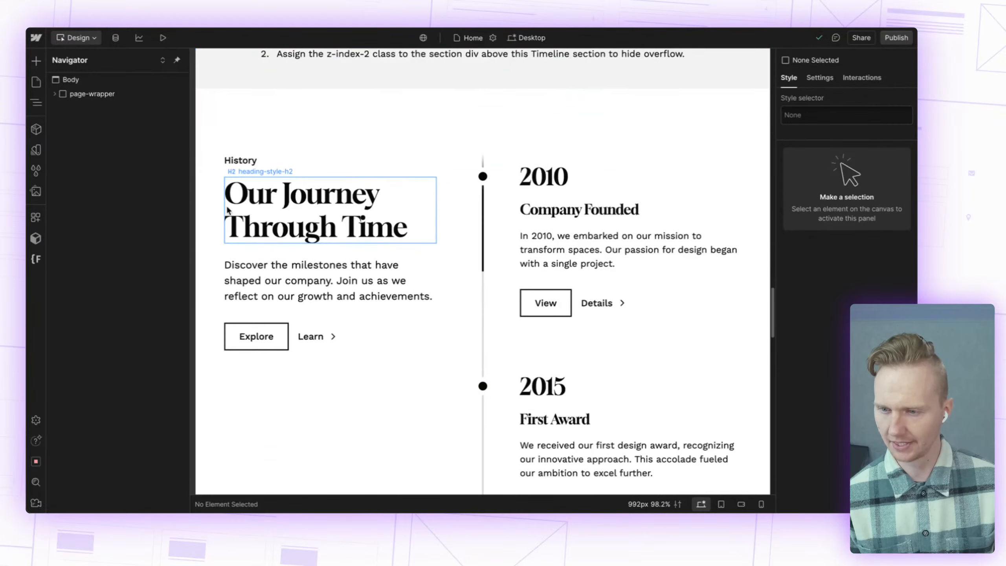
{"action": "scroll", "coordinate": [228, 210], "scroll_direction": "down", "scroll_amount": 8}
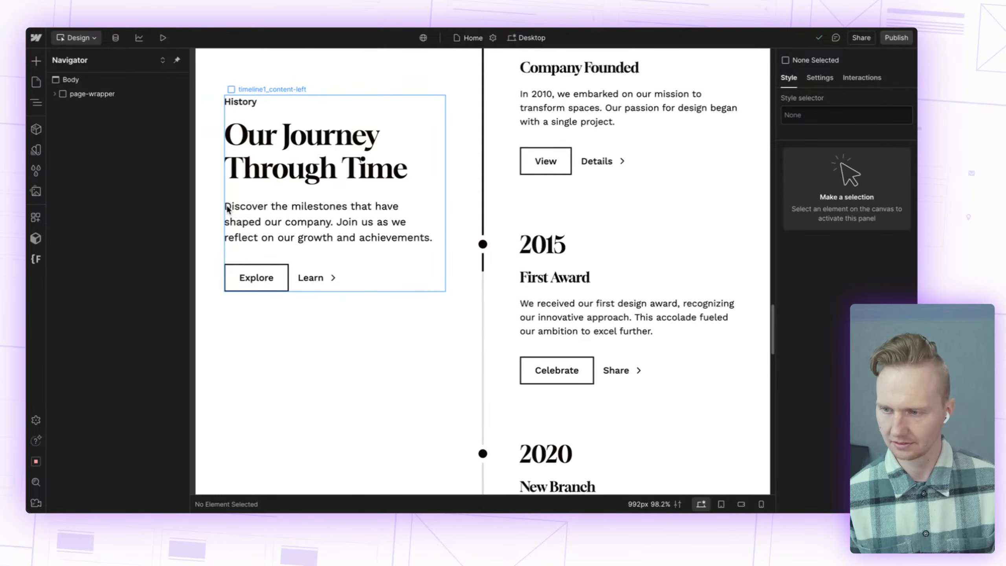
{"action": "scroll", "coordinate": [228, 209], "scroll_direction": "down", "scroll_amount": 8}
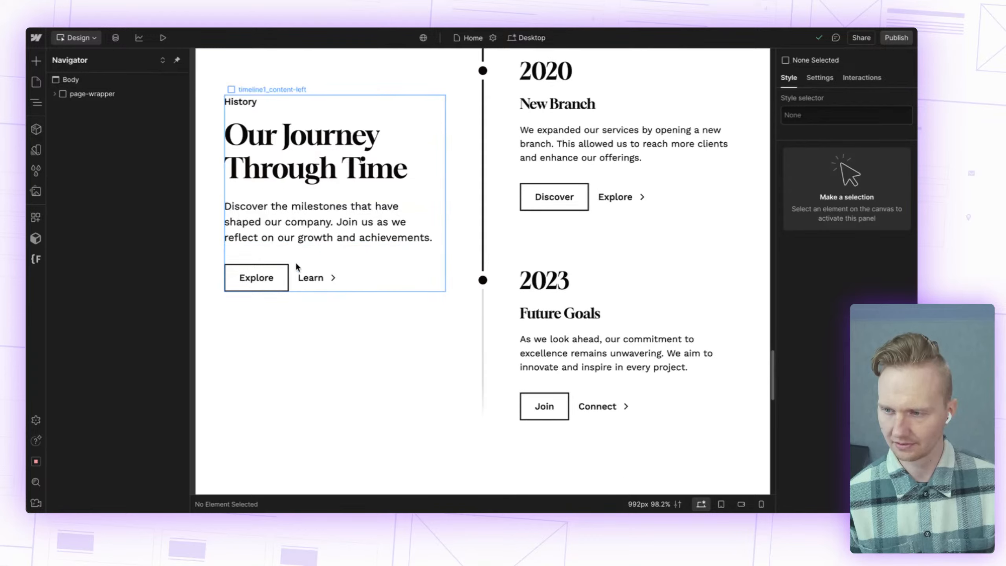
{"action": "scroll", "coordinate": [297, 268], "scroll_direction": "down", "scroll_amount": 3}
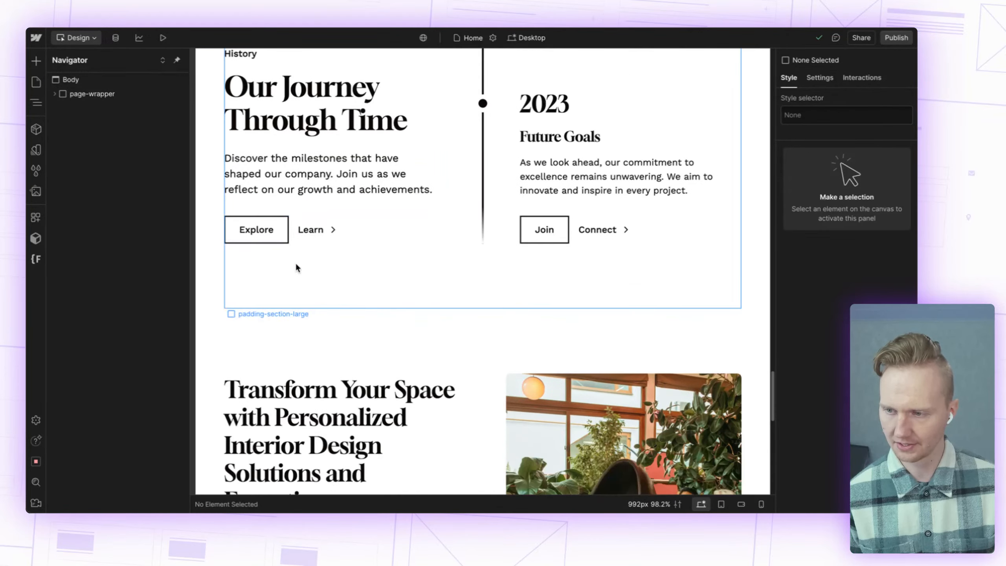
{"action": "scroll", "coordinate": [296, 266], "scroll_direction": "down", "scroll_amount": 7}
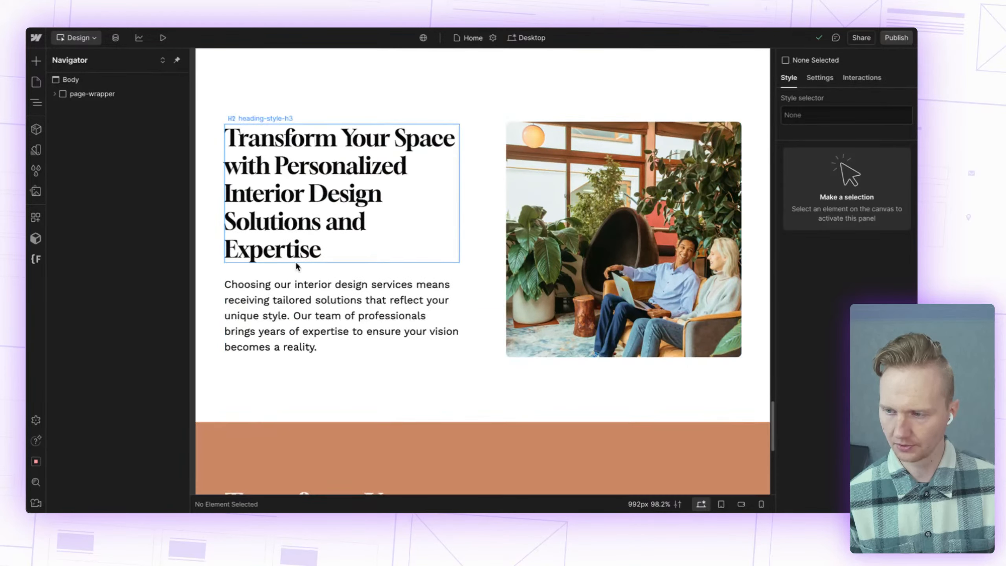
{"action": "scroll", "coordinate": [297, 266], "scroll_direction": "down", "scroll_amount": 8}
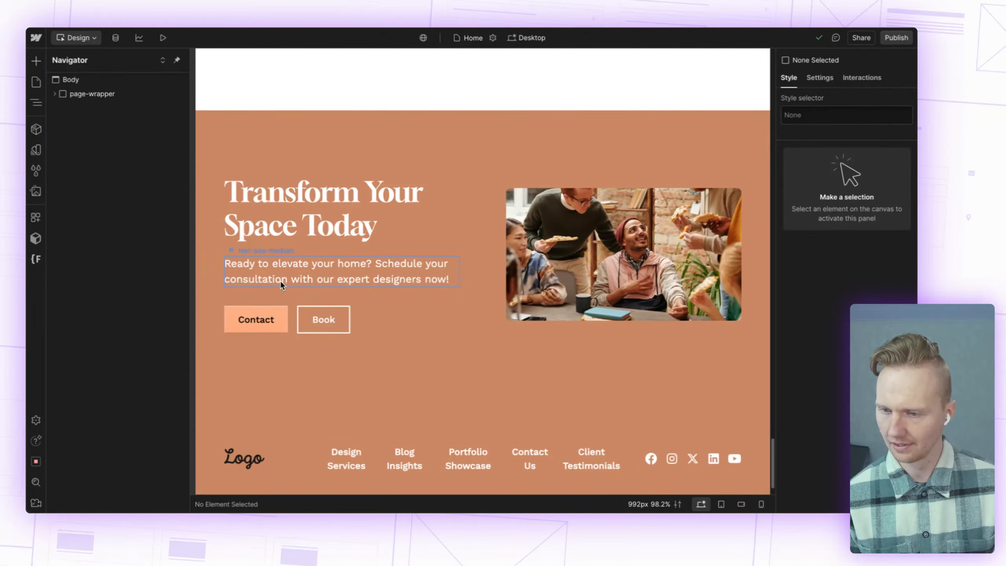
{"action": "scroll", "coordinate": [283, 278], "scroll_direction": "down", "scroll_amount": 3}
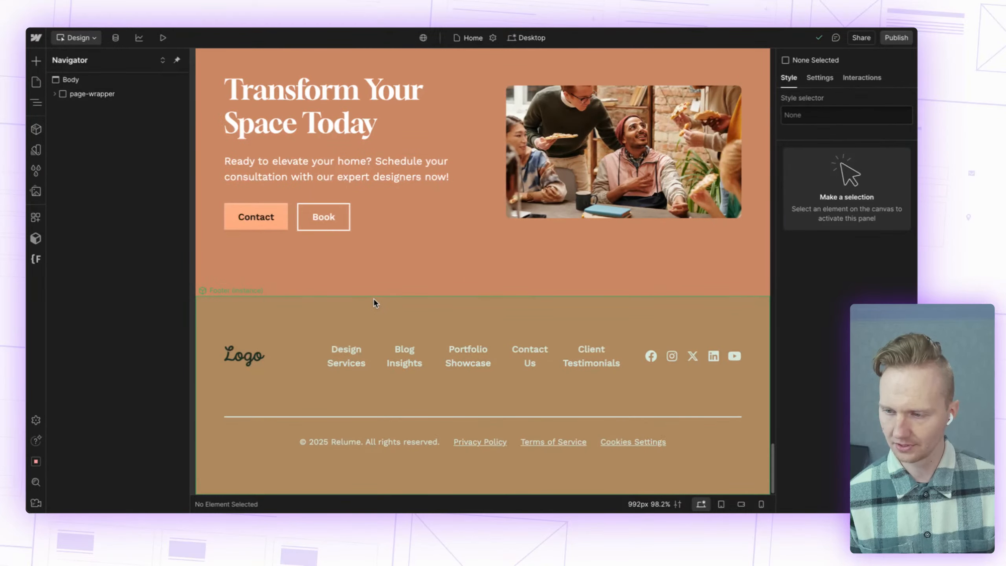
{"action": "scroll", "coordinate": [372, 312], "scroll_direction": "up", "scroll_amount": 20}
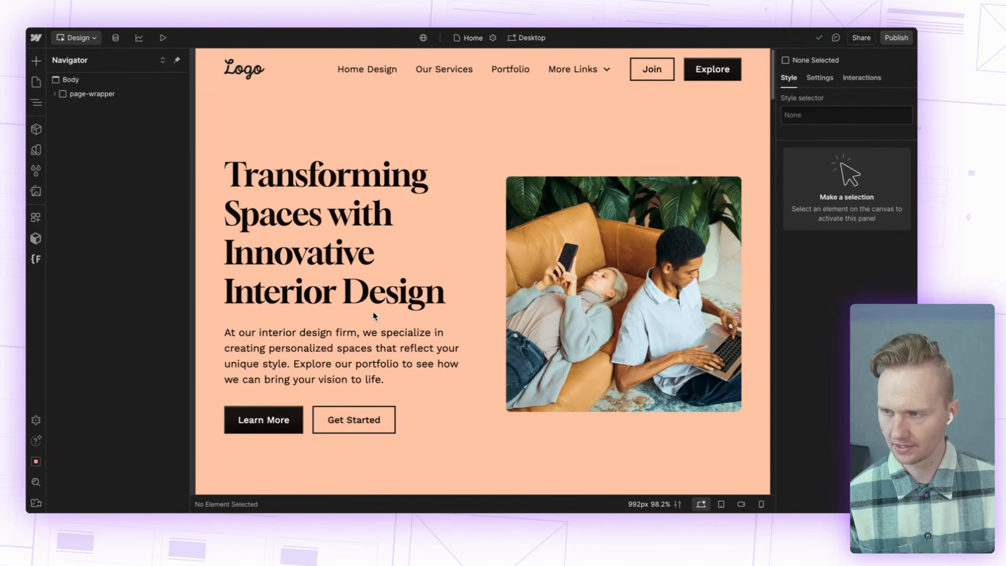